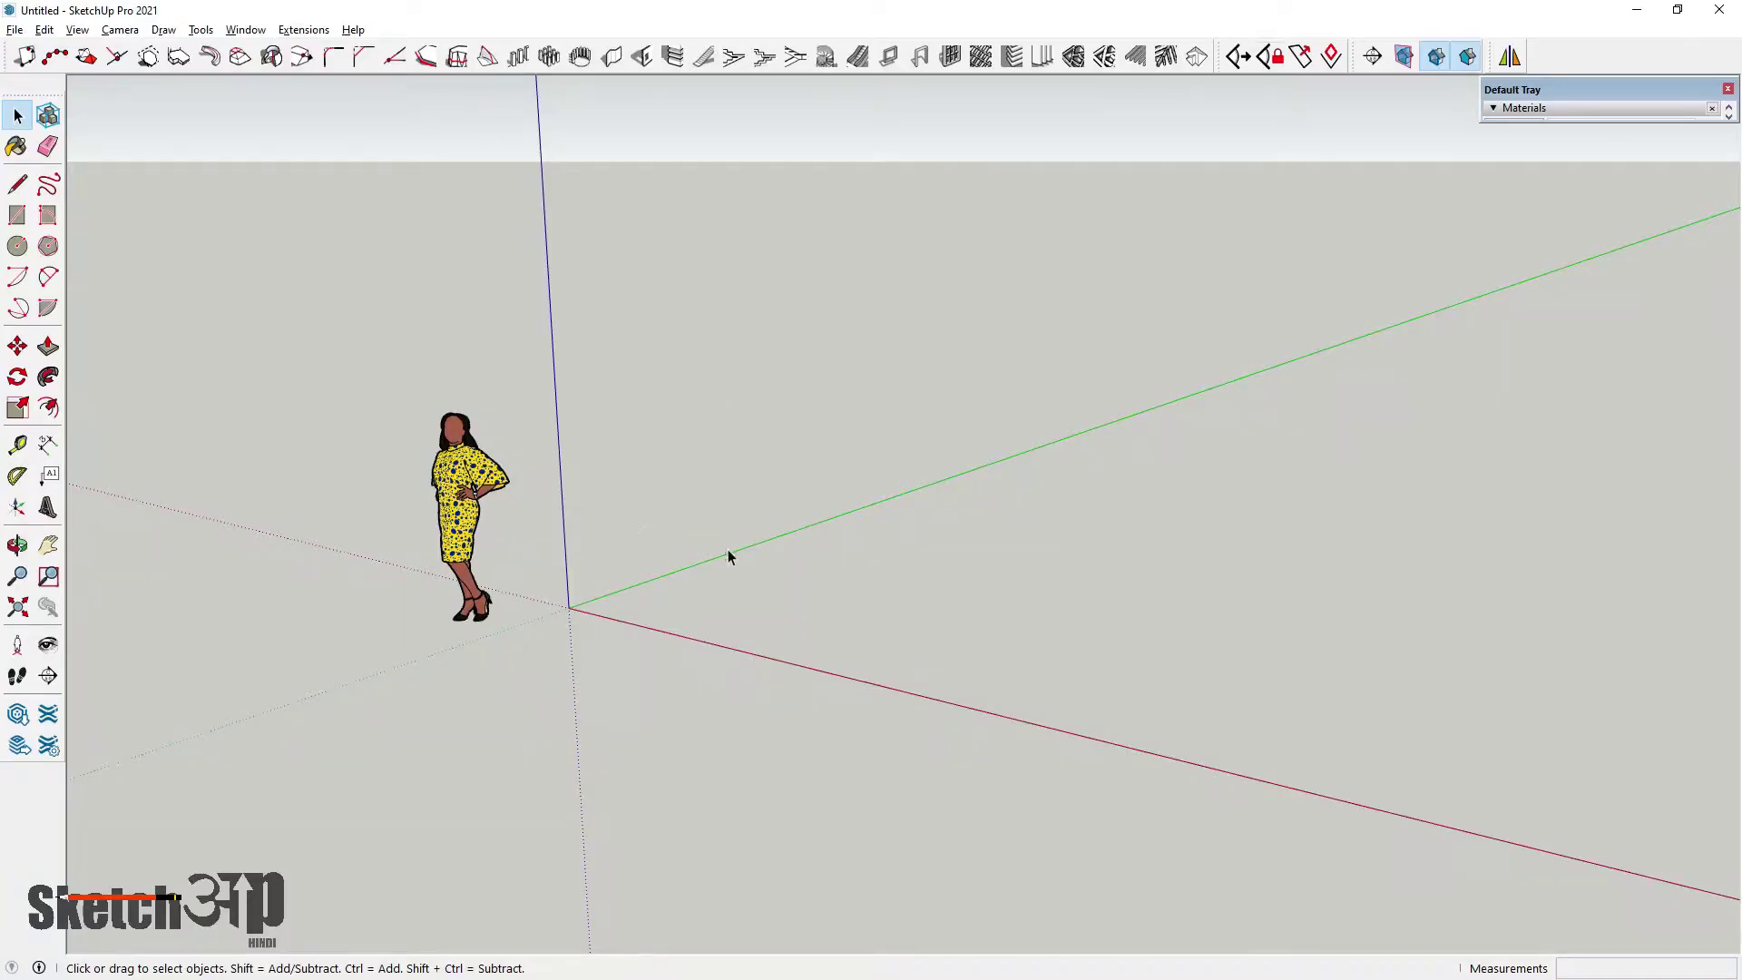
Build a left-to-right dogleg staircase (Build Staircase 2) with the default dimensions and 10 risers per flight, placed beside the origin
{"action": "middle_click_drag", "start_coordinate": [727, 555], "coordinate": [762, 517]}
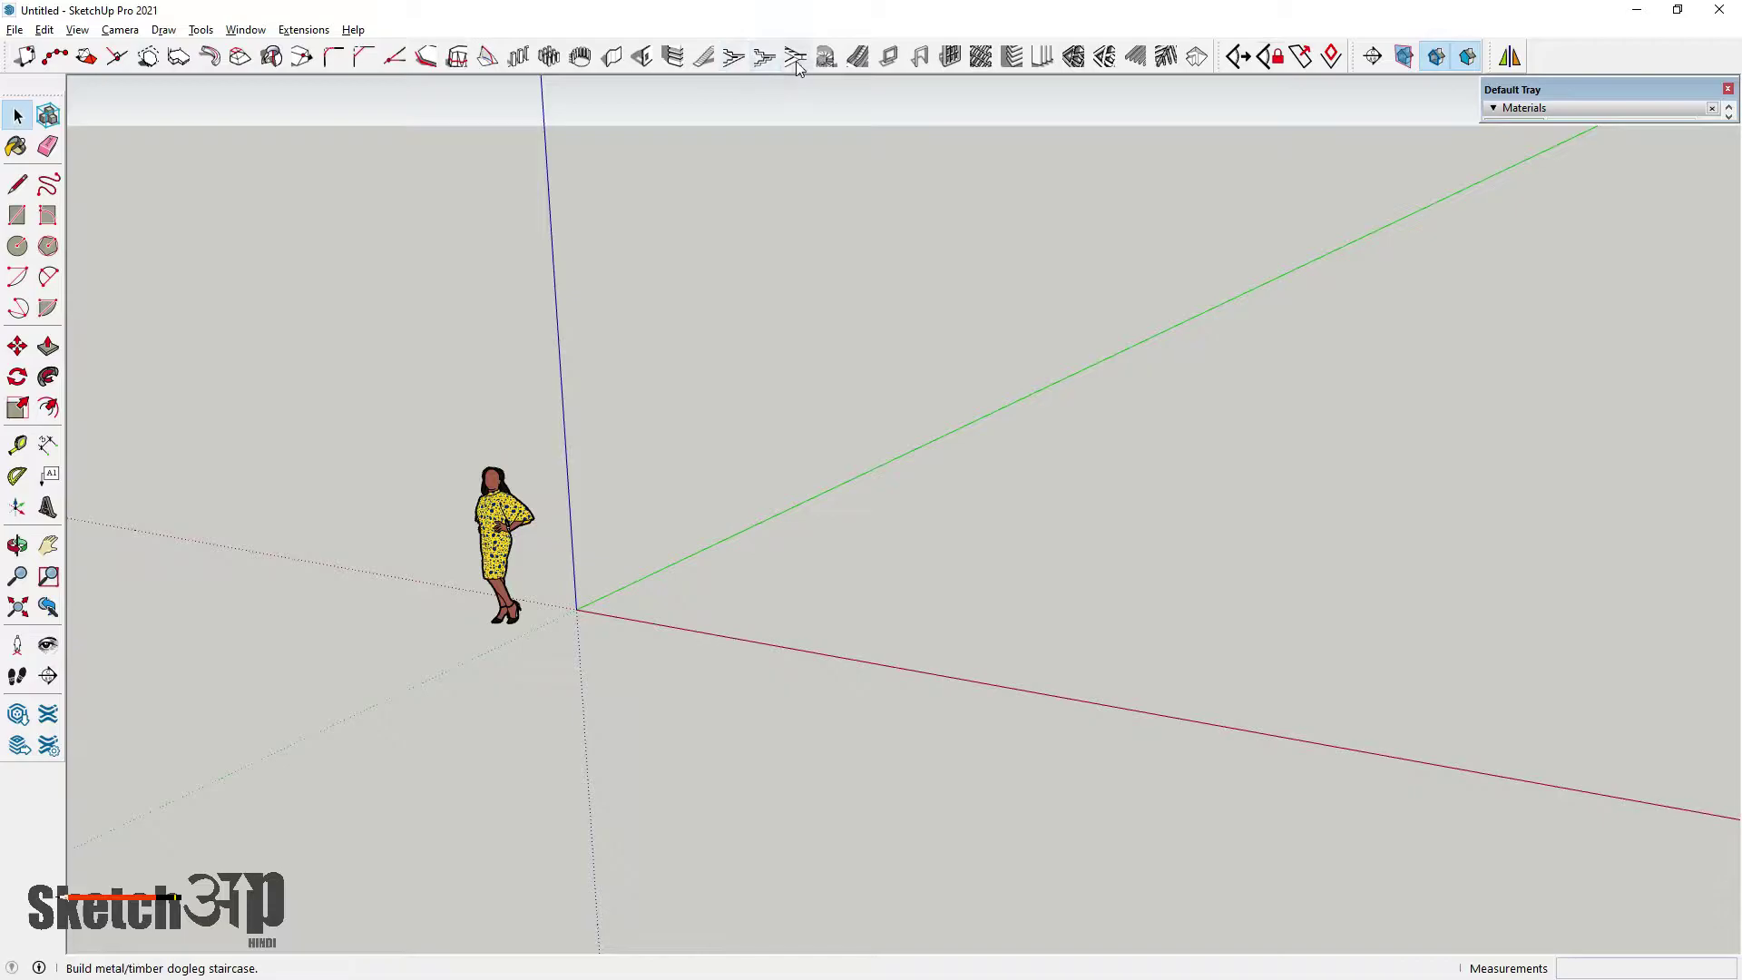
{"action": "left_click", "coordinate": [733, 57]}
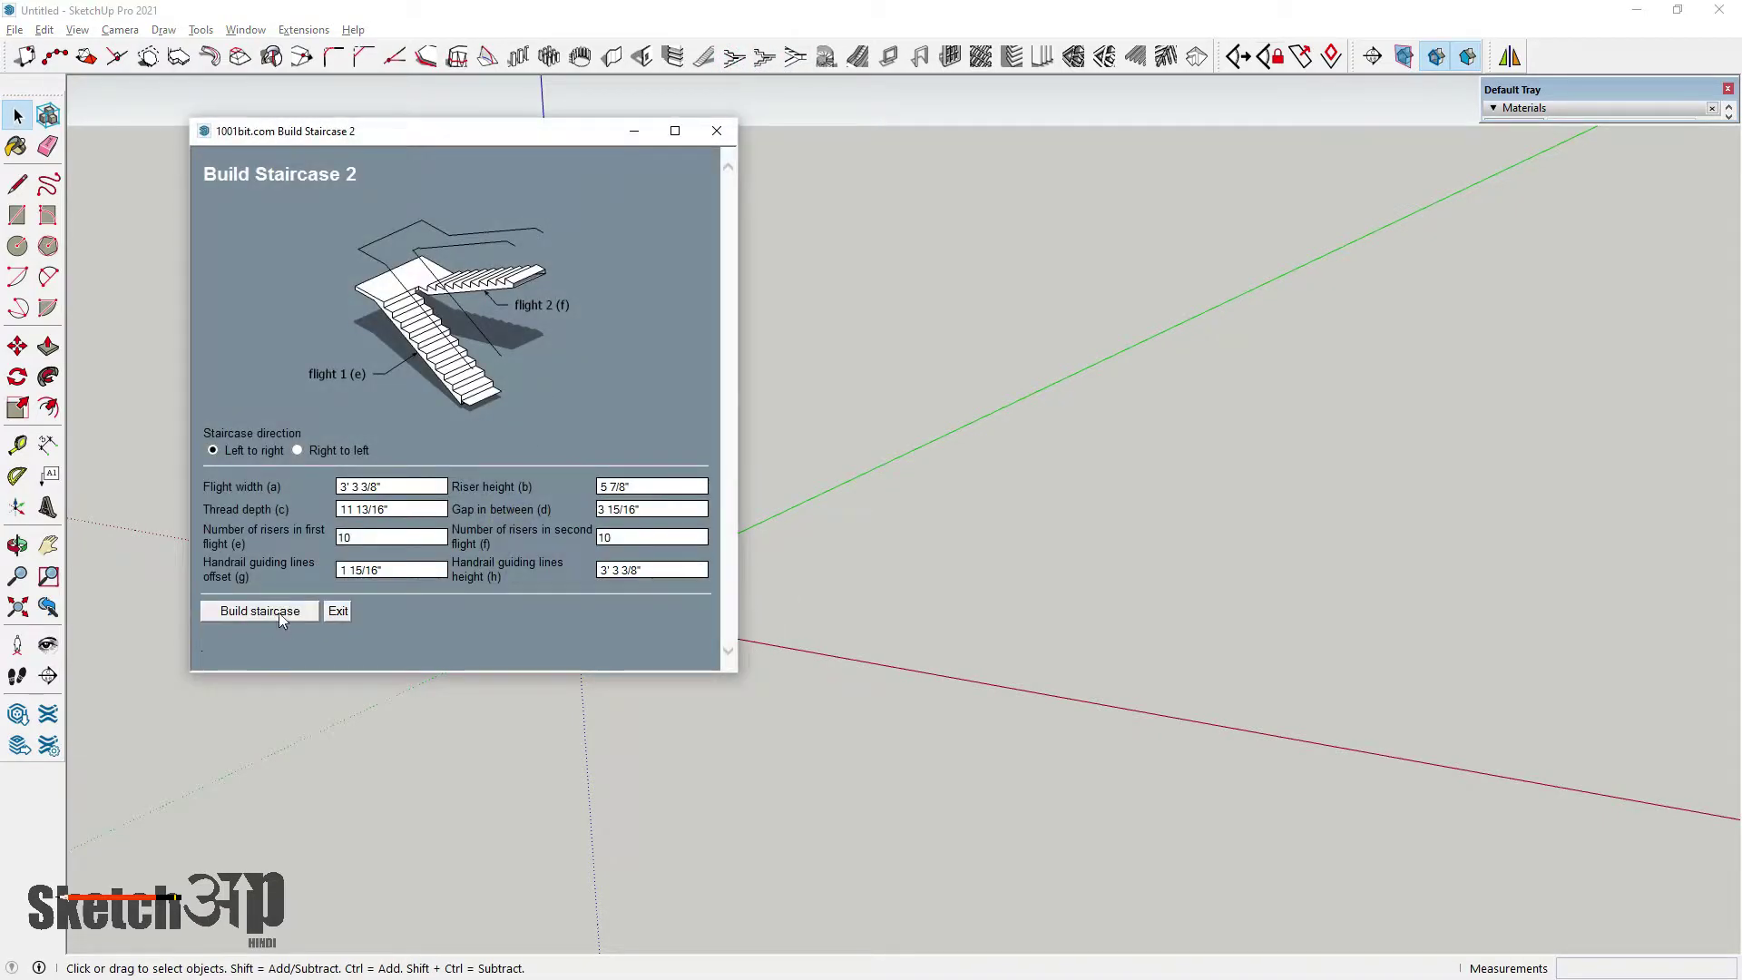
{"action": "left_click", "coordinate": [280, 613]}
{"action": "left_click", "coordinate": [737, 600]}
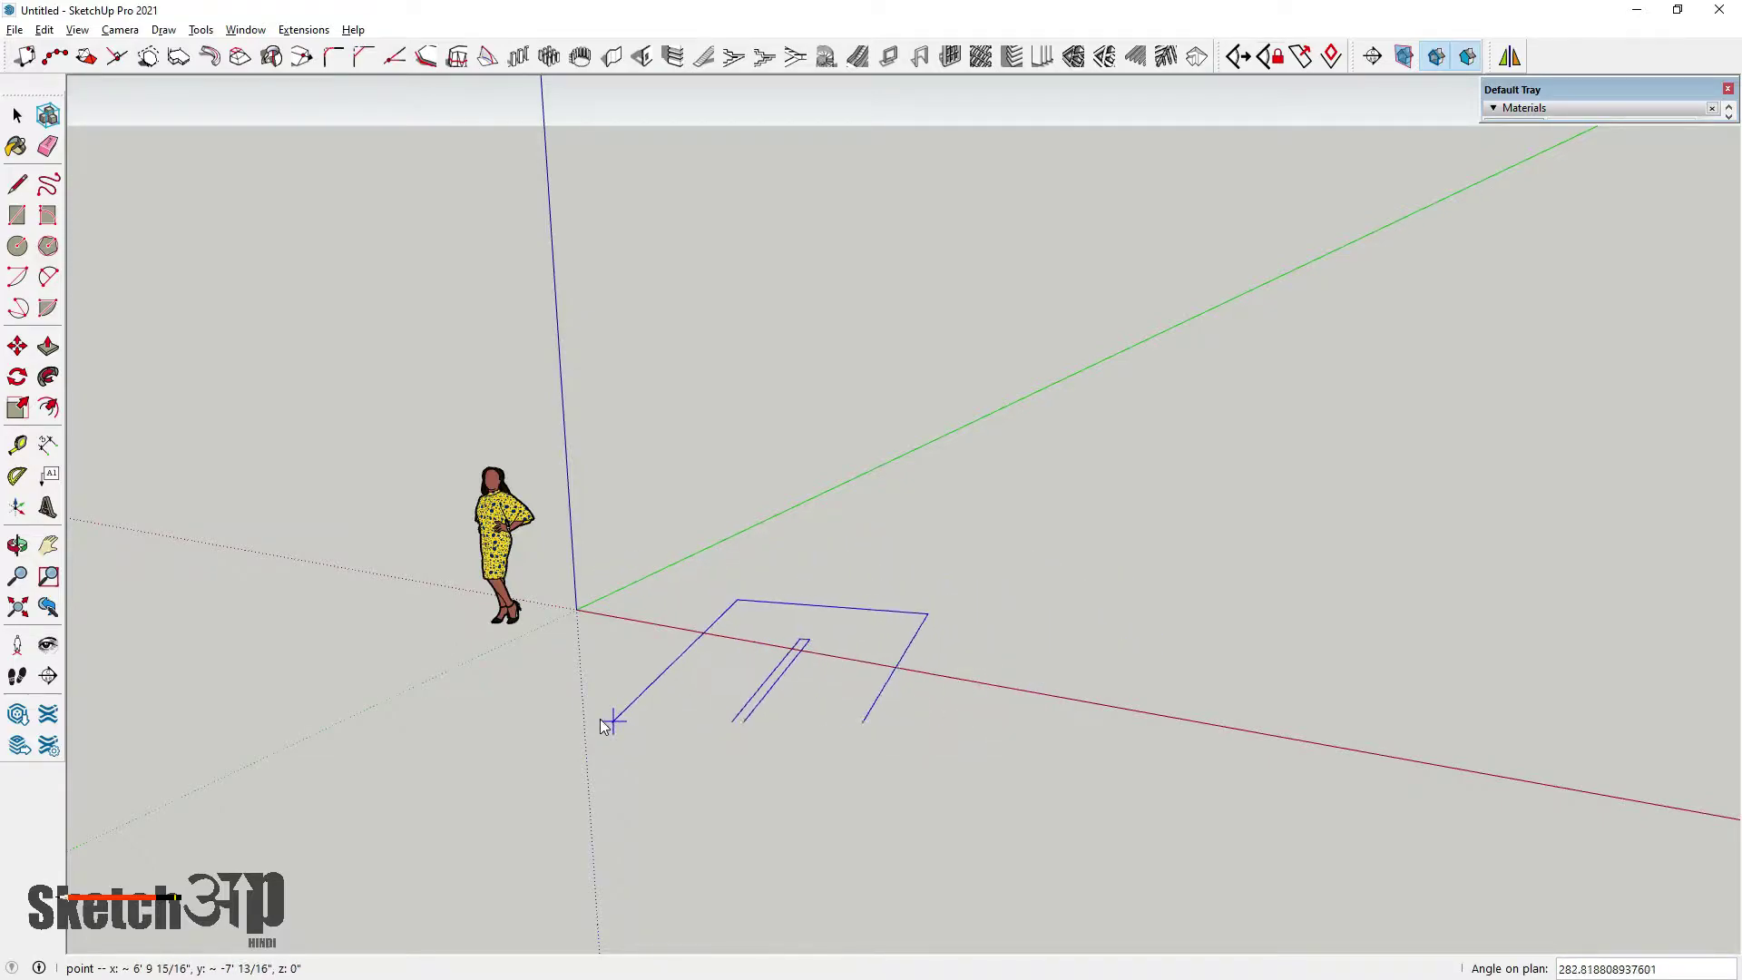
{"action": "left_click", "coordinate": [550, 718]}
{"action": "middle_click_drag", "start_coordinate": [549, 718], "coordinate": [382, 626]}
{"action": "left_click", "coordinate": [17, 116]}
Examine the staircase and its handrail guide lines from several angles
{"action": "middle_click_drag", "start_coordinate": [580, 236], "coordinate": [690, 426]}
{"action": "scroll", "coordinate": [752, 569], "scroll_direction": "down", "scroll_amount": 3}
{"action": "middle_click_drag", "start_coordinate": [729, 531], "coordinate": [707, 473]}
{"action": "middle_click_drag", "start_coordinate": [541, 312], "coordinate": [785, 458]}
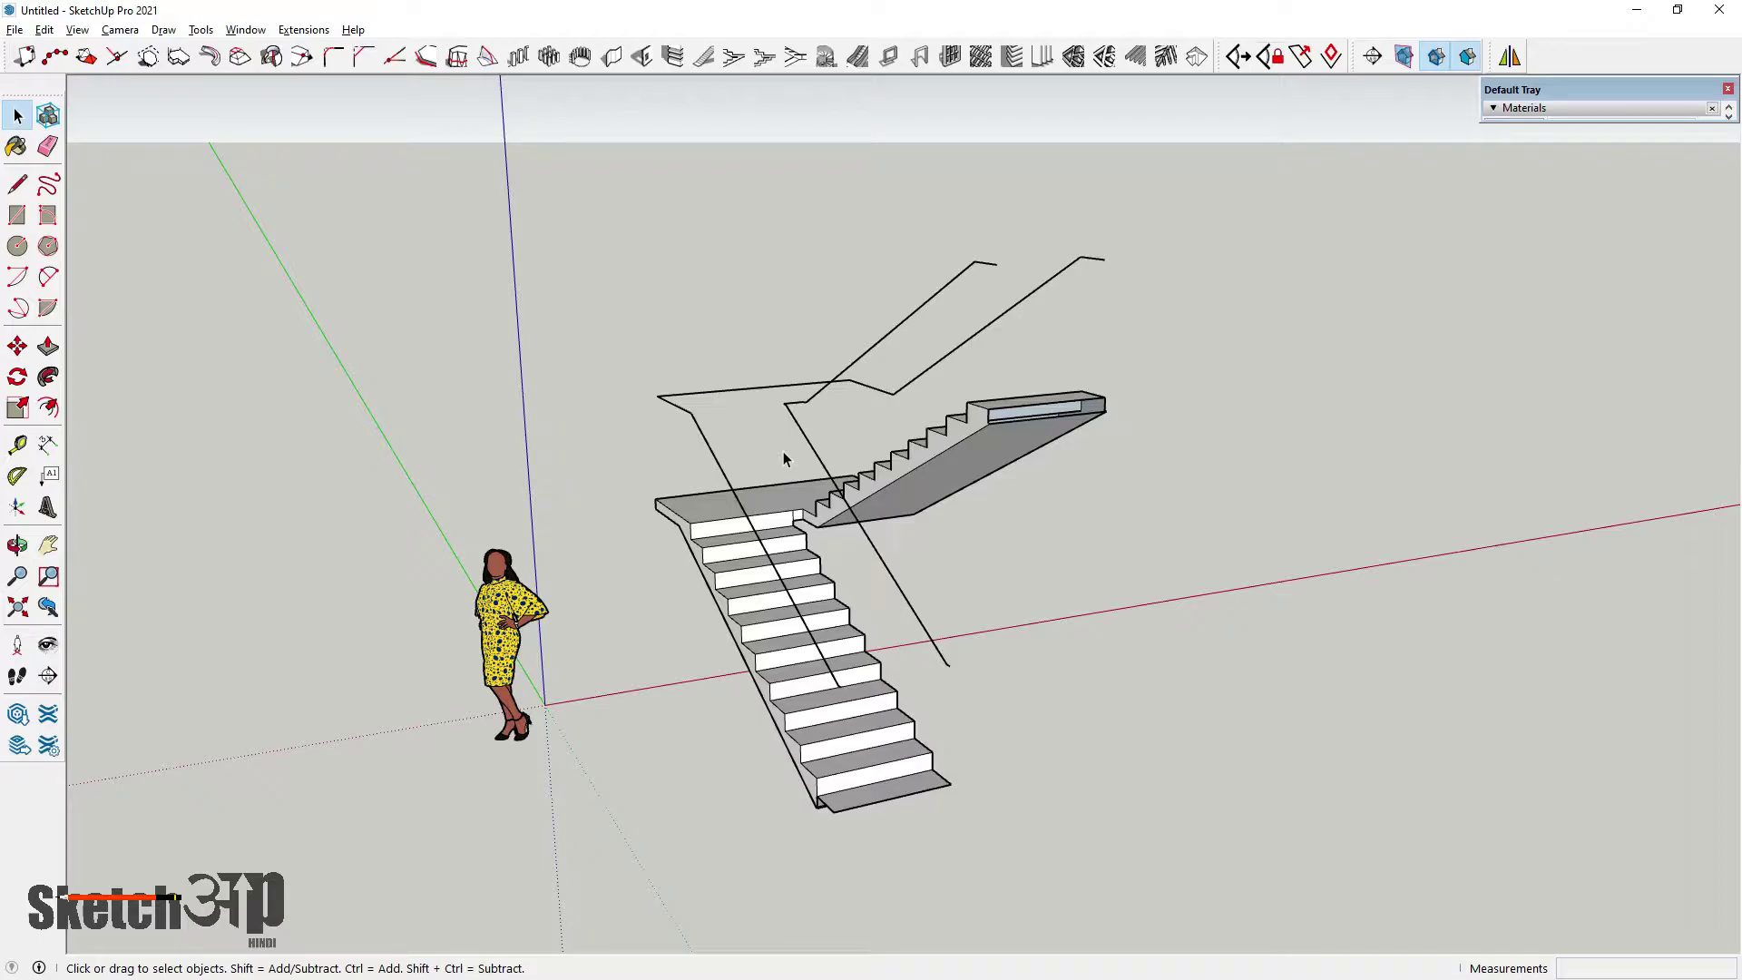
{"action": "scroll", "coordinate": [790, 588], "scroll_direction": "up", "scroll_amount": 2}
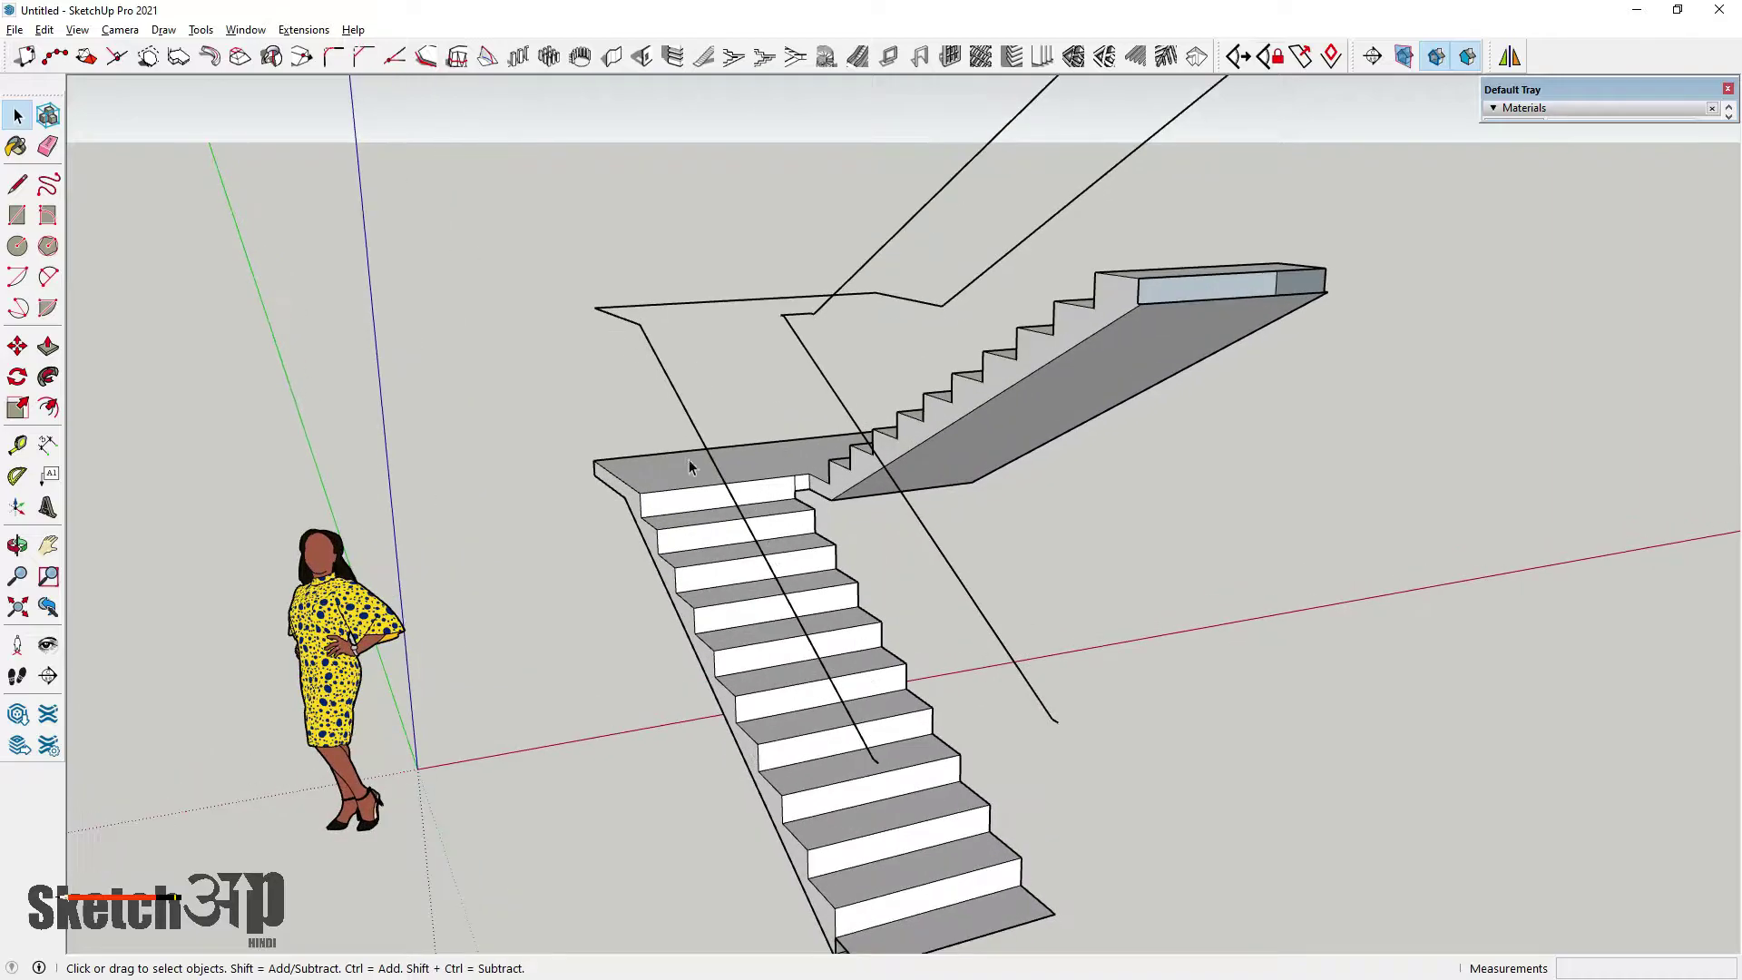
{"action": "middle_click_drag", "start_coordinate": [689, 459], "coordinate": [690, 329]}
{"action": "left_click", "coordinate": [679, 406]}
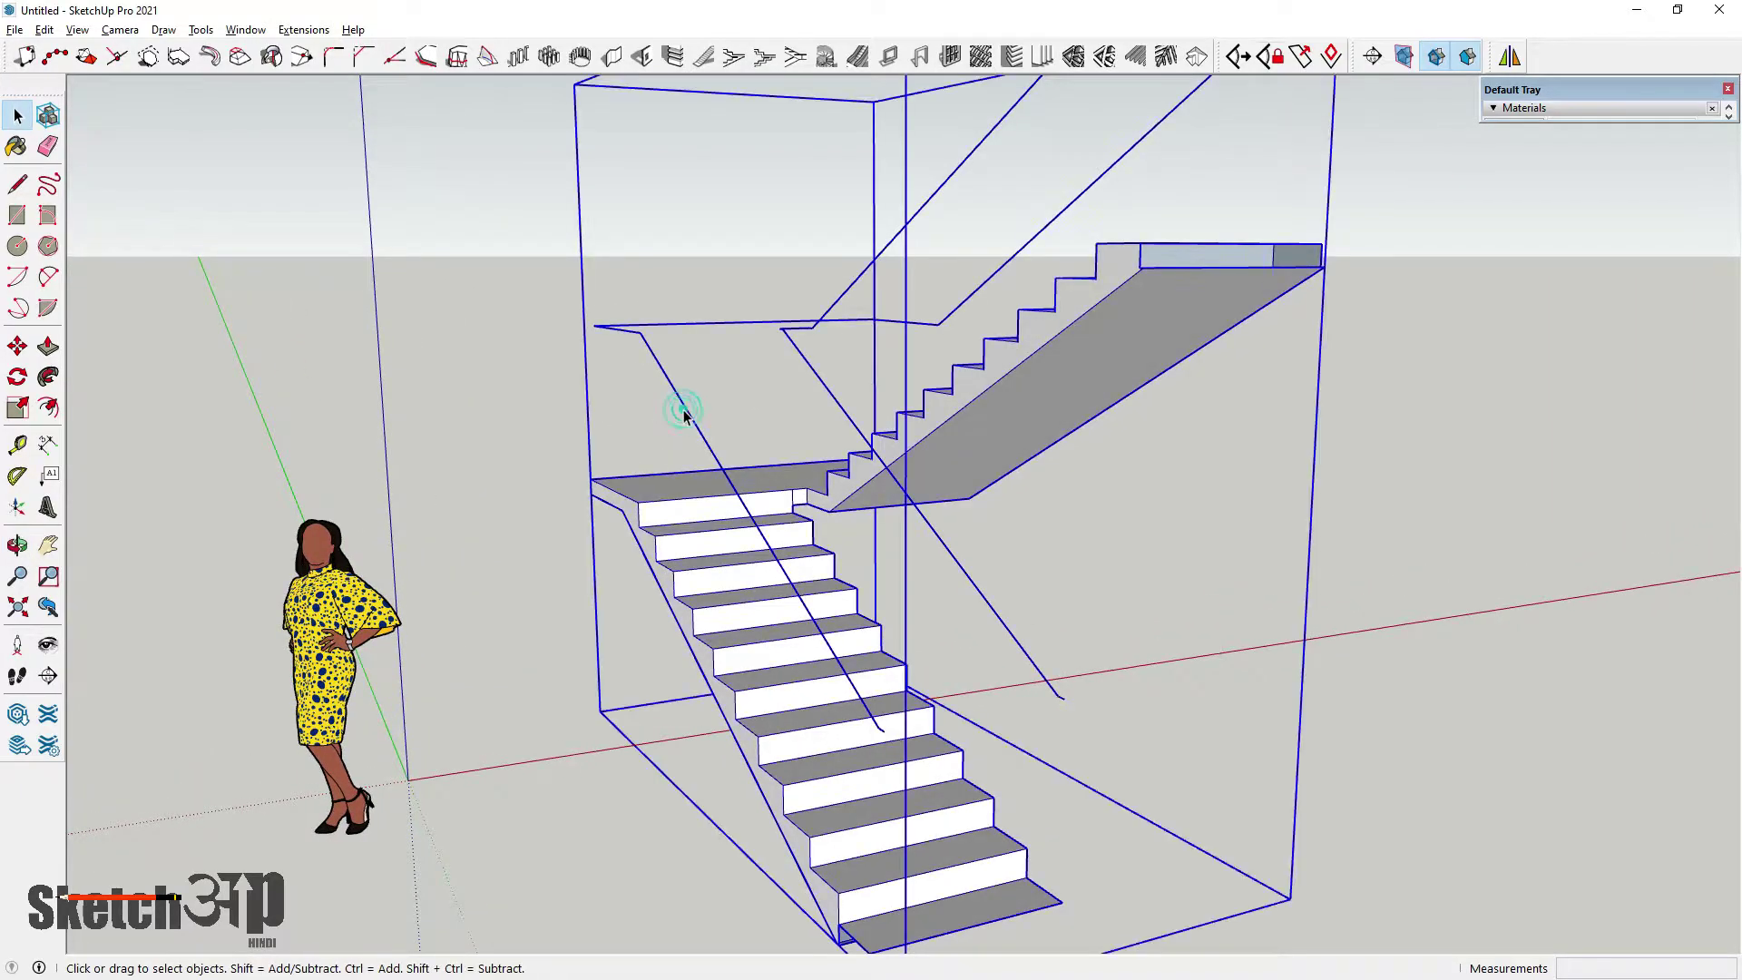
{"action": "middle_click_drag", "start_coordinate": [679, 405], "coordinate": [591, 556]}
{"action": "left_click", "coordinate": [576, 340]}
{"action": "middle_click_drag", "start_coordinate": [724, 519], "coordinate": [765, 697]}
{"action": "scroll", "coordinate": [764, 698], "scroll_direction": "up", "scroll_amount": 4}
Draw a 3' 3 3/8" vertical line down from the lower end of the outer handrail guide line
{"action": "left_click", "coordinate": [17, 184]}
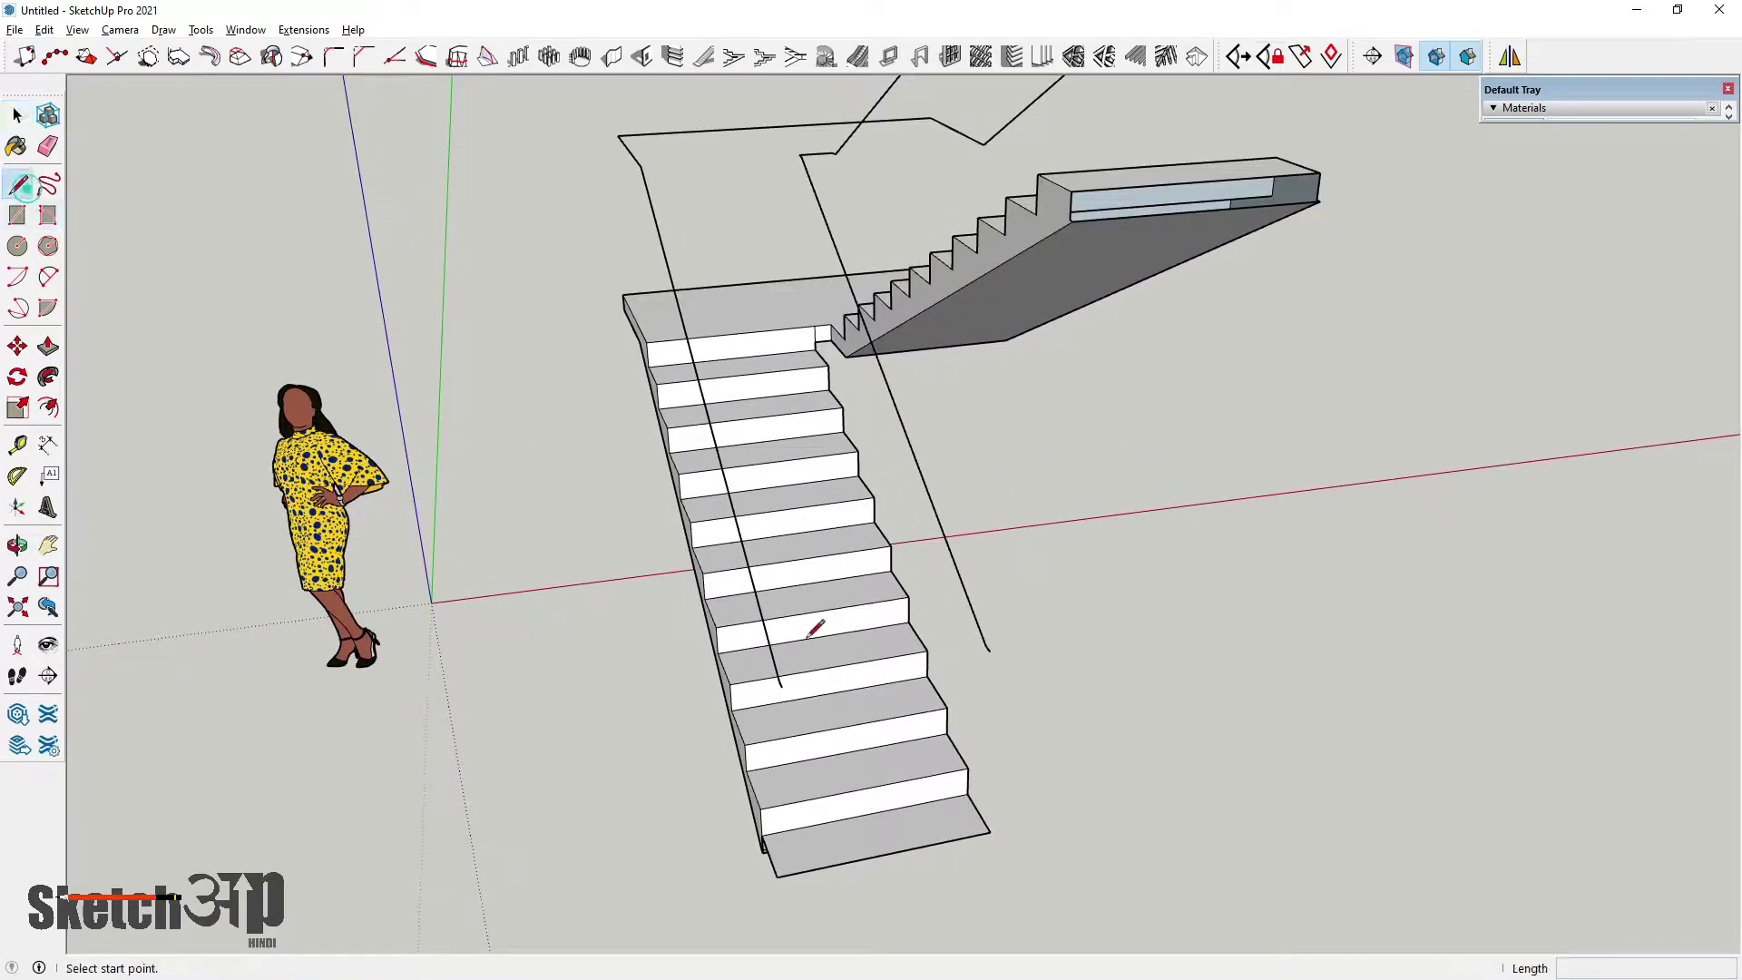
{"action": "left_click", "coordinate": [777, 673]}
{"action": "scroll", "coordinate": [787, 776], "scroll_direction": "up", "scroll_amount": 1}
{"action": "scroll", "coordinate": [791, 800], "scroll_direction": "up", "scroll_amount": 2}
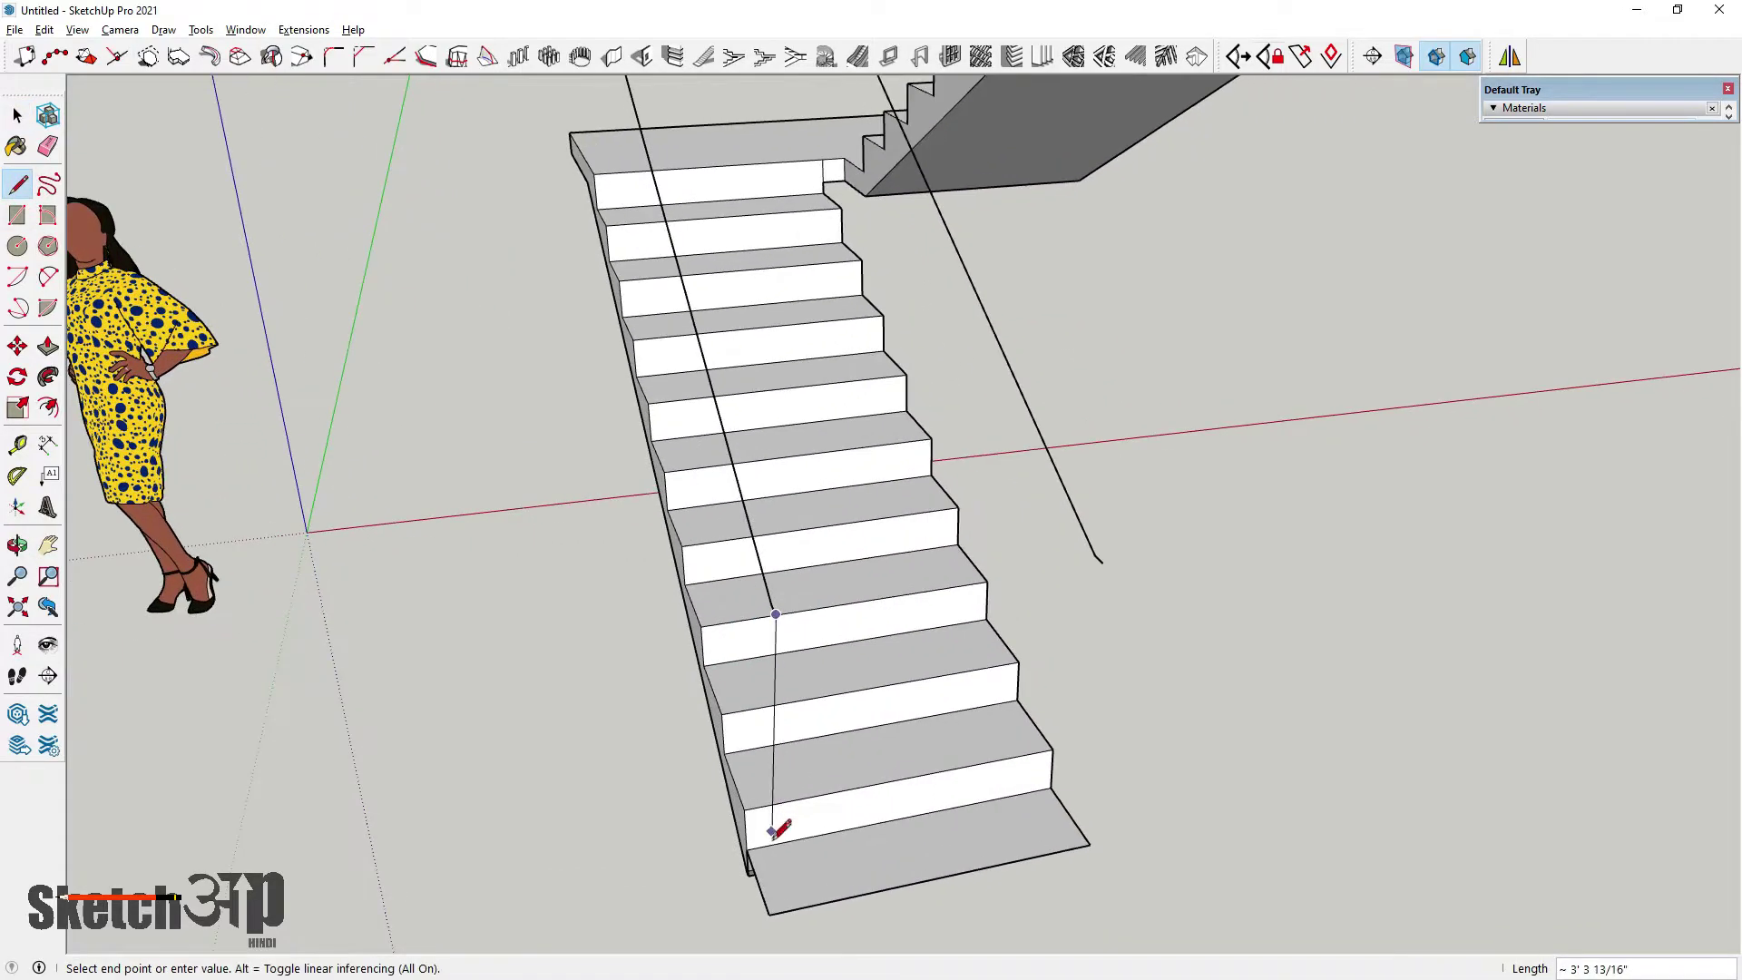
{"action": "key", "text": "Up"}
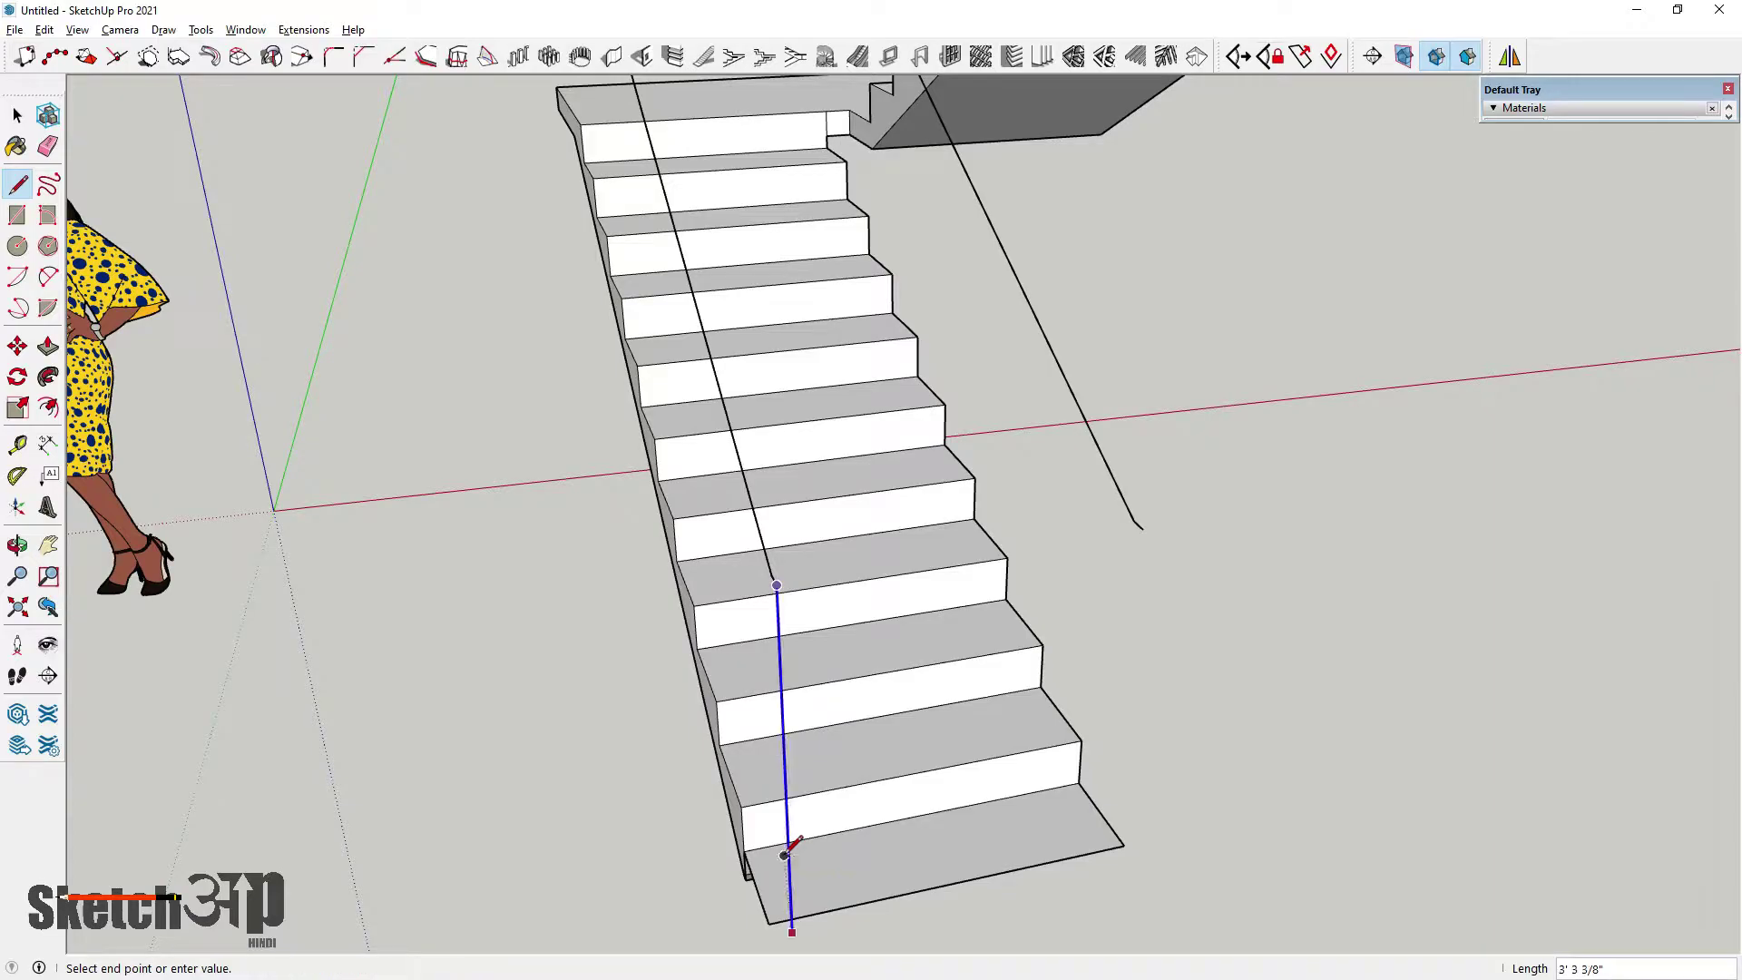
{"action": "left_click", "coordinate": [790, 935]}
{"action": "scroll", "coordinate": [798, 926], "scroll_direction": "down", "scroll_amount": 2}
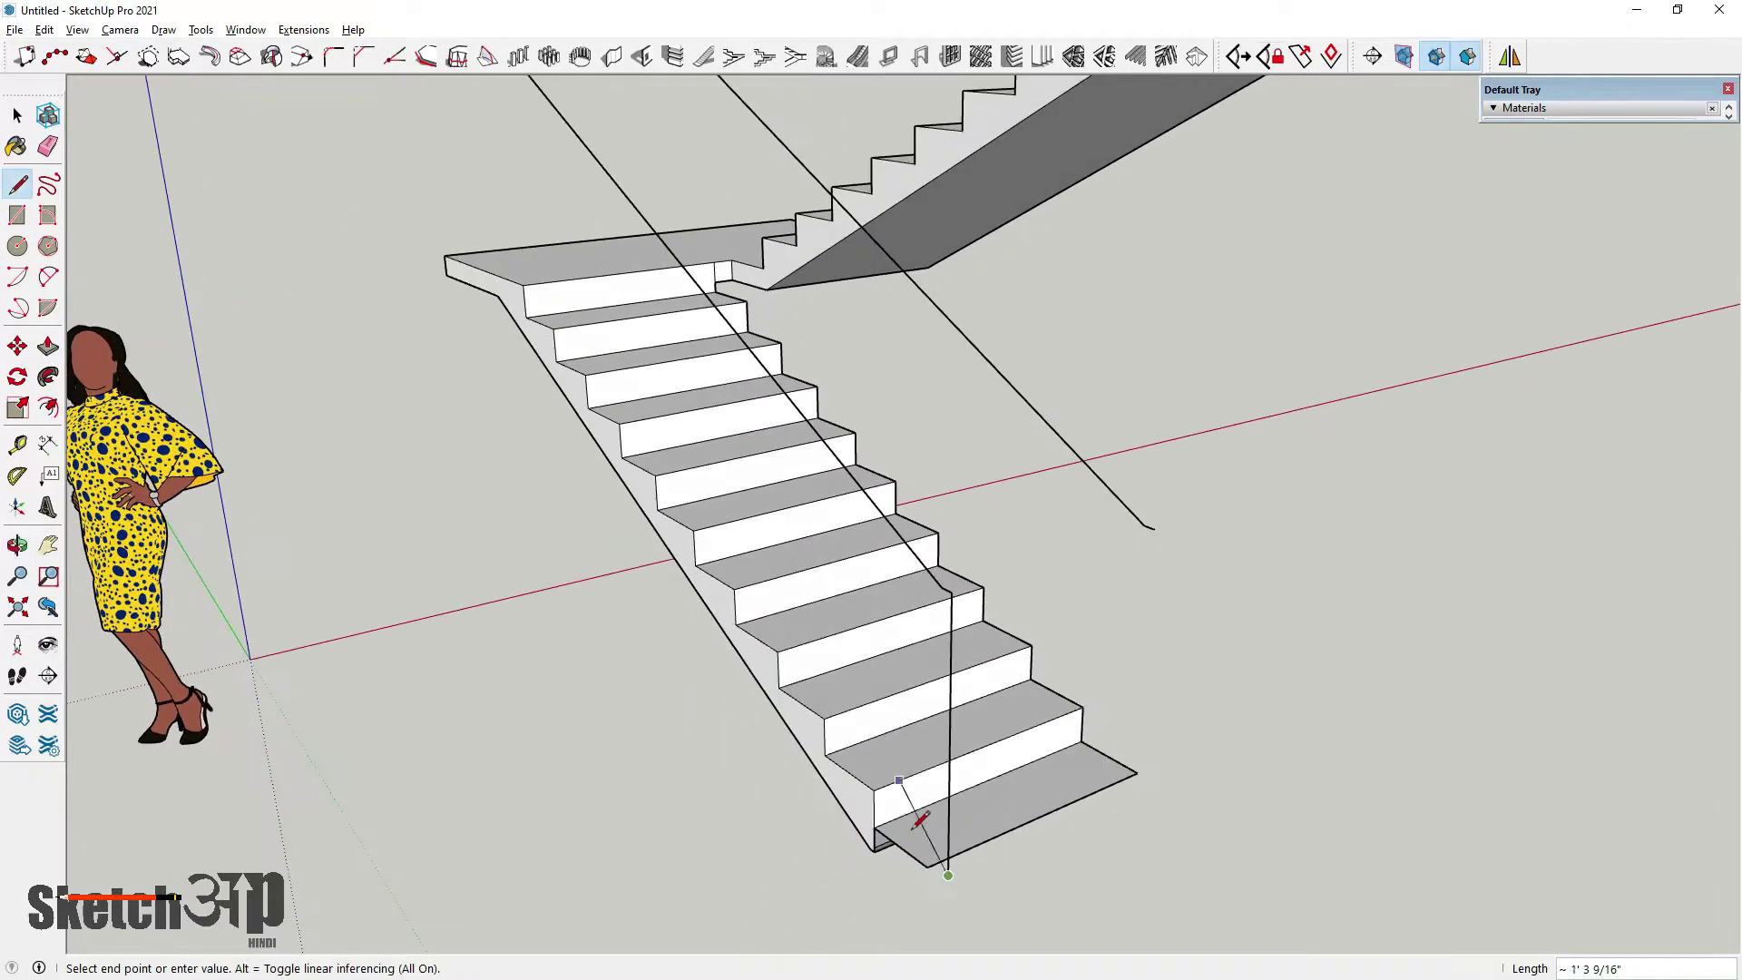
{"action": "scroll", "coordinate": [906, 824], "scroll_direction": "up", "scroll_amount": 4}
{"action": "key", "text": "Escape"}
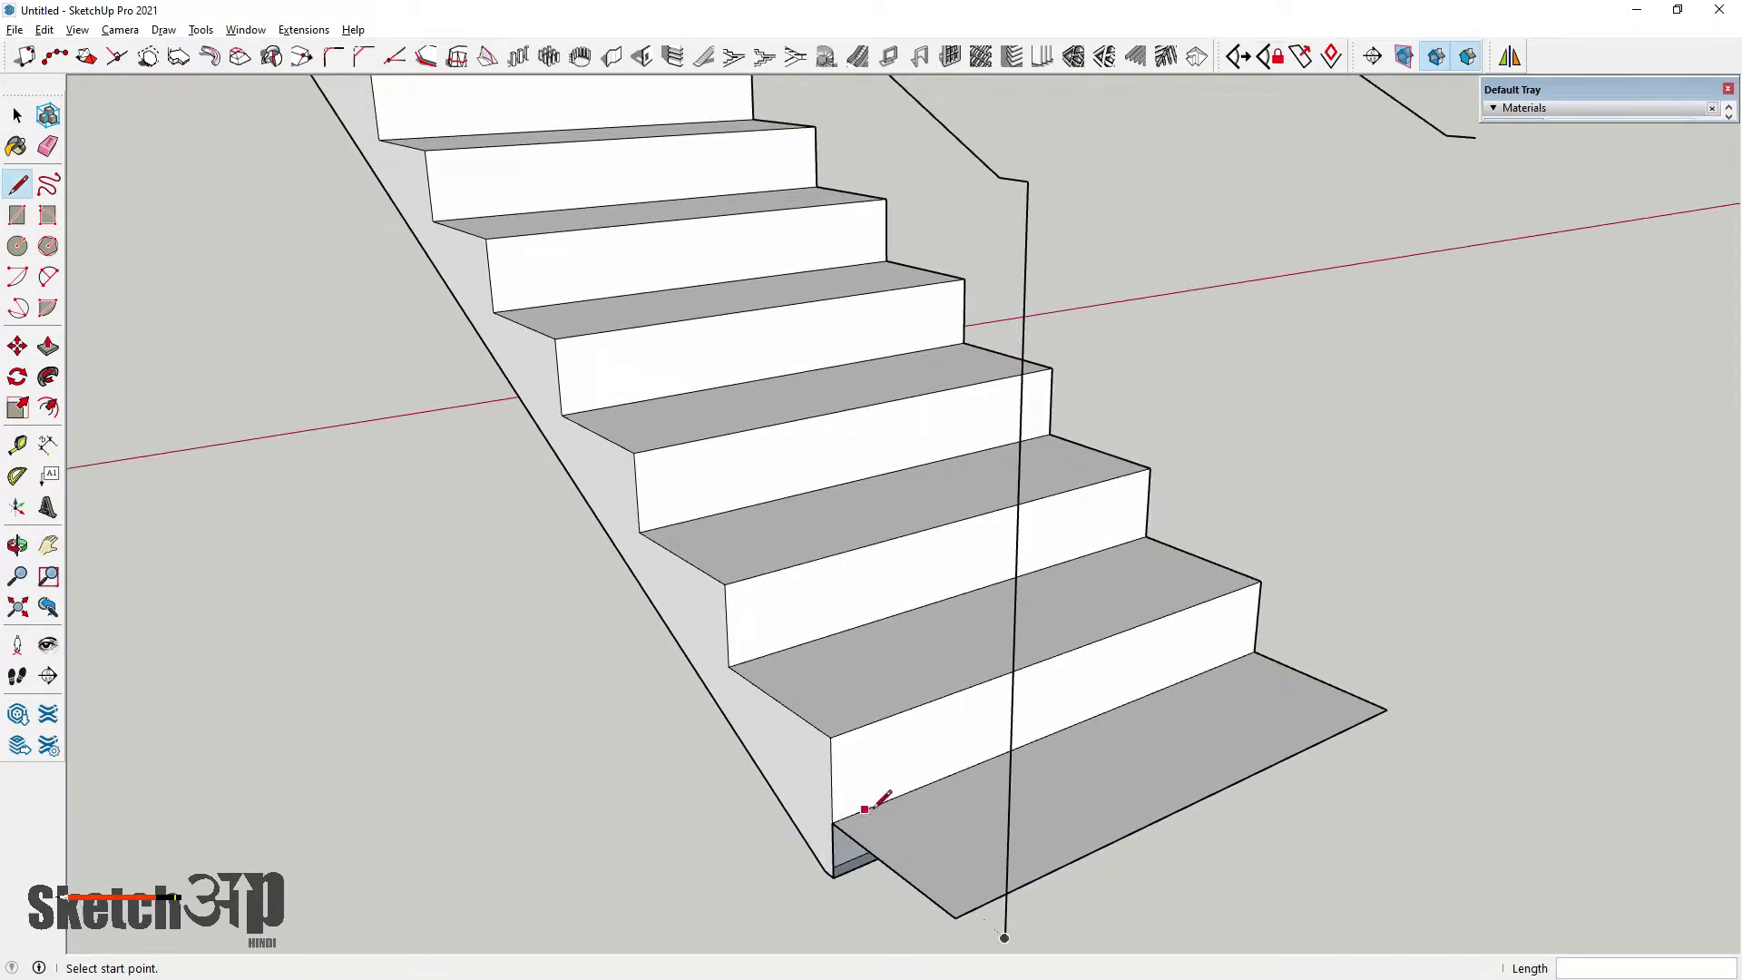
Draw a line along the bottom tread from the foot of the outer vertical line to the riser
{"action": "left_click", "coordinate": [1028, 926]}
{"action": "key", "text": "Escape"}
{"action": "scroll", "coordinate": [894, 693], "scroll_direction": "down", "scroll_amount": 3}
{"action": "middle_click_drag", "start_coordinate": [894, 692], "coordinate": [856, 790]}
{"action": "scroll", "coordinate": [856, 790], "scroll_direction": "up", "scroll_amount": 2}
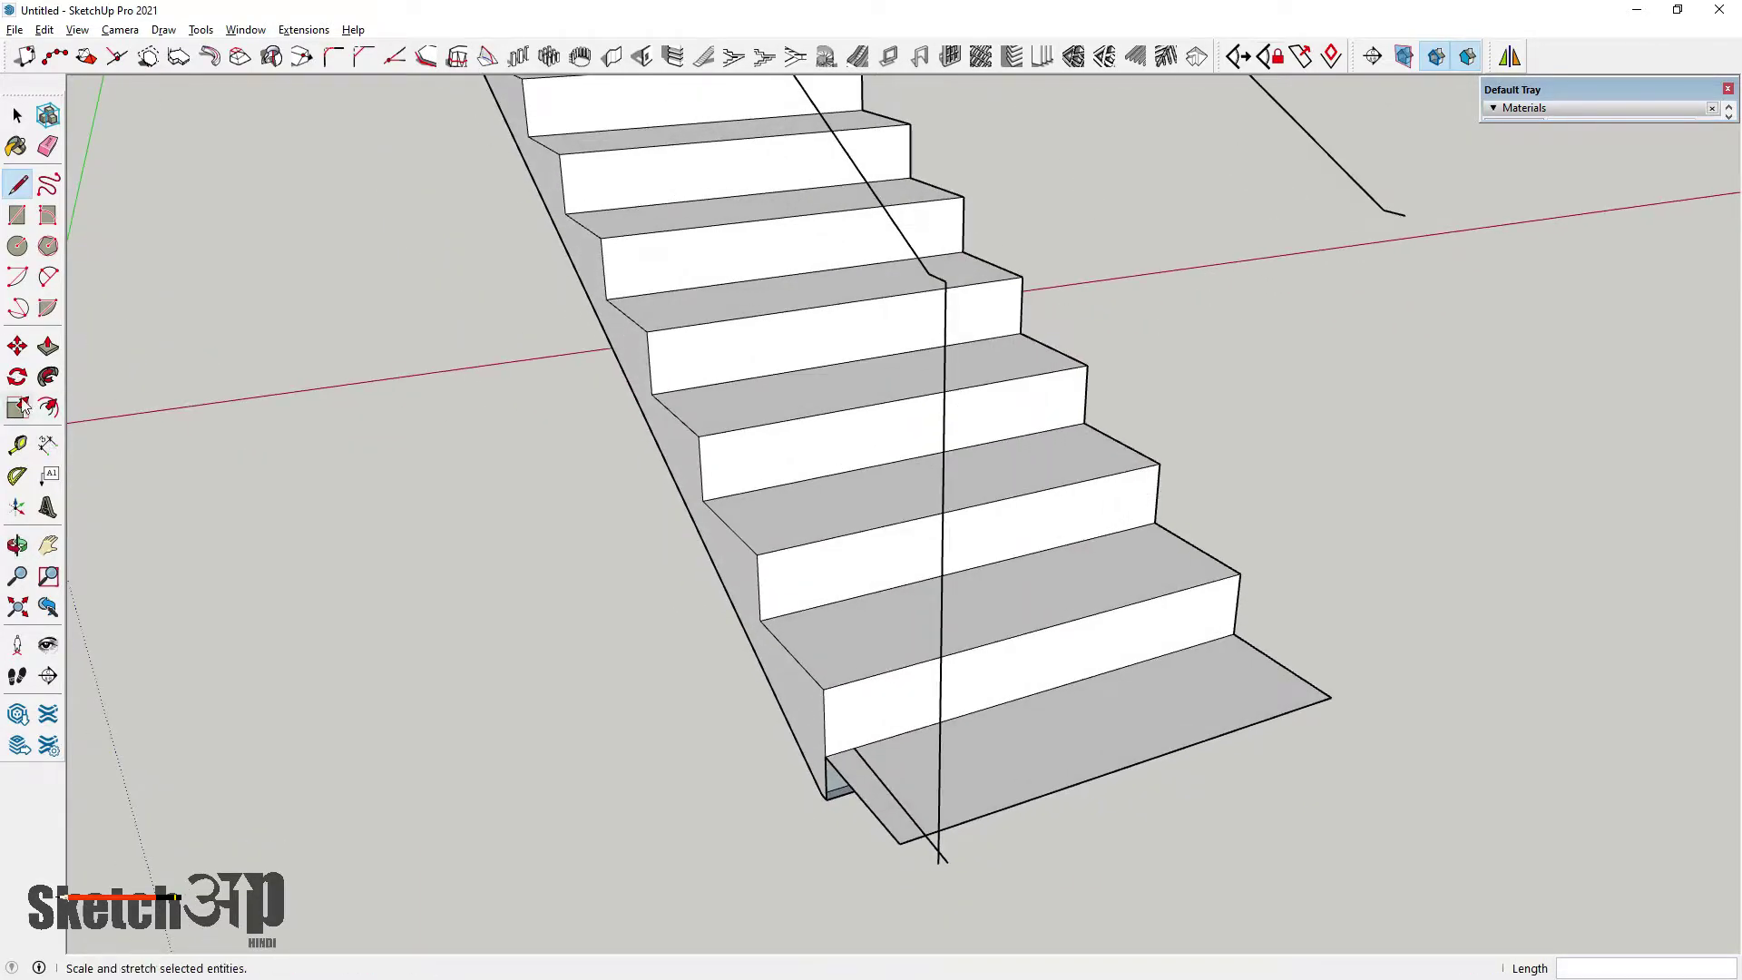
Dimension the gap between the bottom tread's rear corner and the line drawn on the tread, and erase that dimension
{"action": "left_click", "coordinate": [48, 444]}
{"action": "scroll", "coordinate": [799, 749], "scroll_direction": "up", "scroll_amount": 2}
{"action": "left_click", "coordinate": [890, 752]}
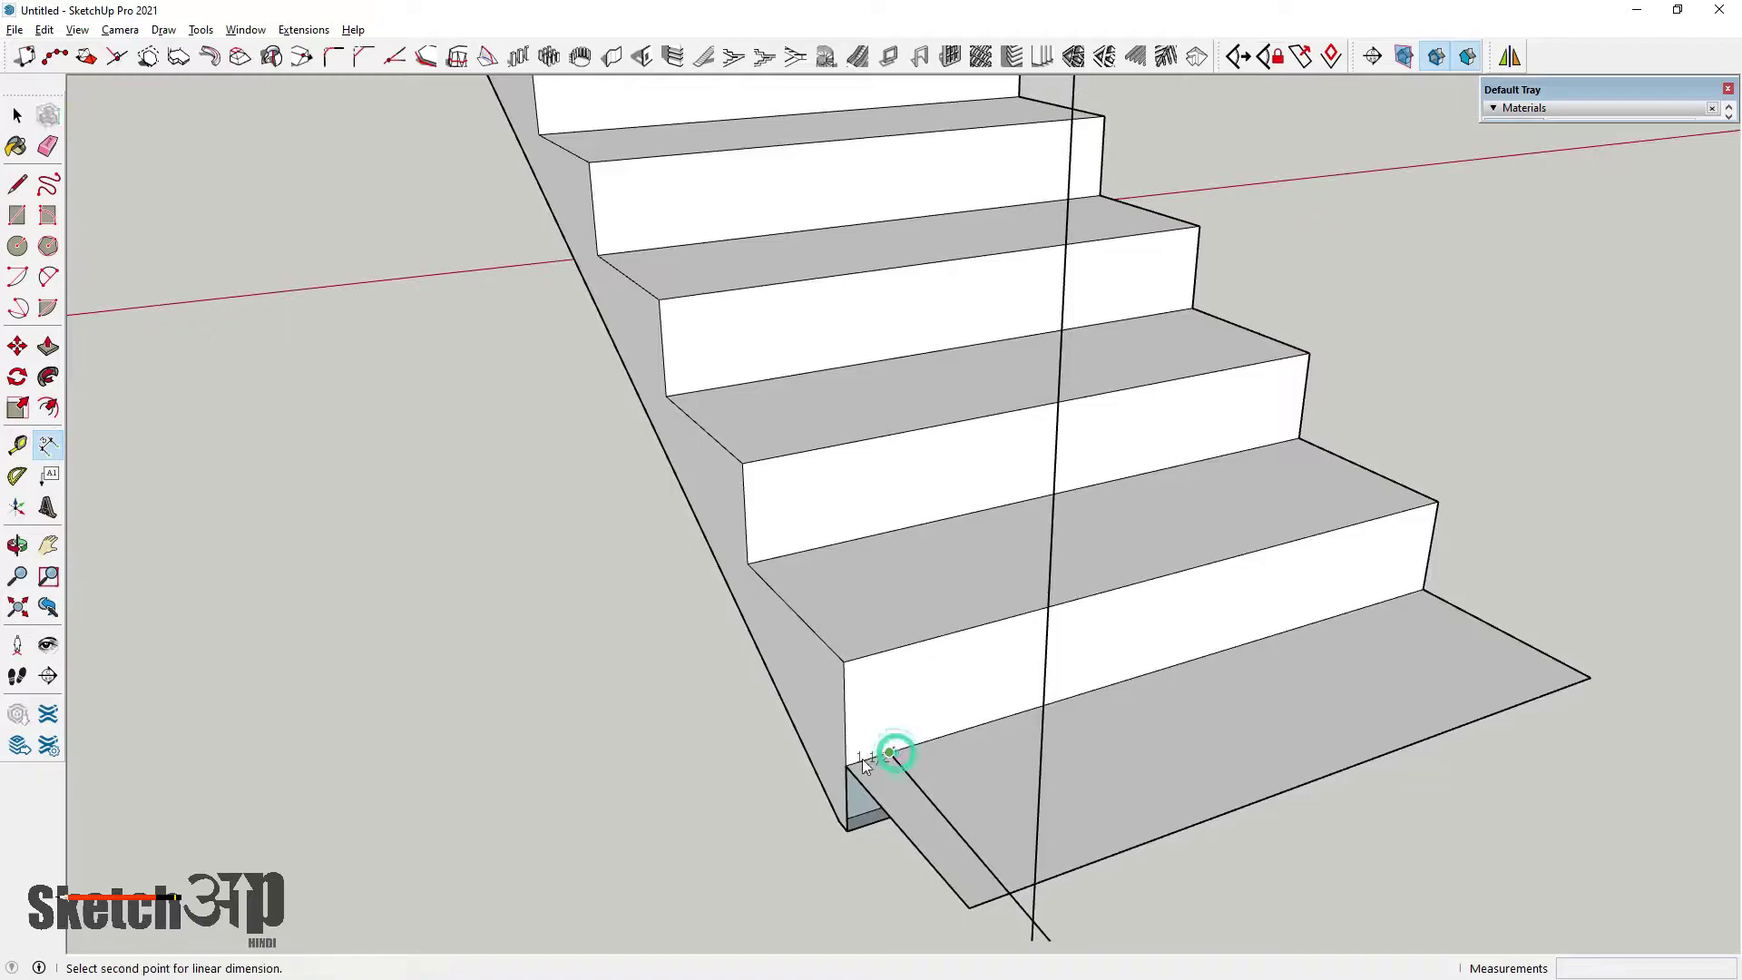
{"action": "left_click", "coordinate": [848, 766]}
{"action": "scroll", "coordinate": [893, 788], "scroll_direction": "up", "scroll_amount": 2}
{"action": "left_click", "coordinate": [895, 787]}
{"action": "scroll", "coordinate": [837, 640], "scroll_direction": "down", "scroll_amount": 3}
{"action": "mouse_move", "coordinate": [836, 640]}
{"action": "middle_mouse_down"}
{"action": "mouse_move", "coordinate": [813, 693]}
{"action": "mouse_move", "coordinate": [824, 732]}
{"action": "middle_mouse_up"}
{"action": "scroll", "coordinate": [907, 683], "scroll_direction": "up", "scroll_amount": 3}
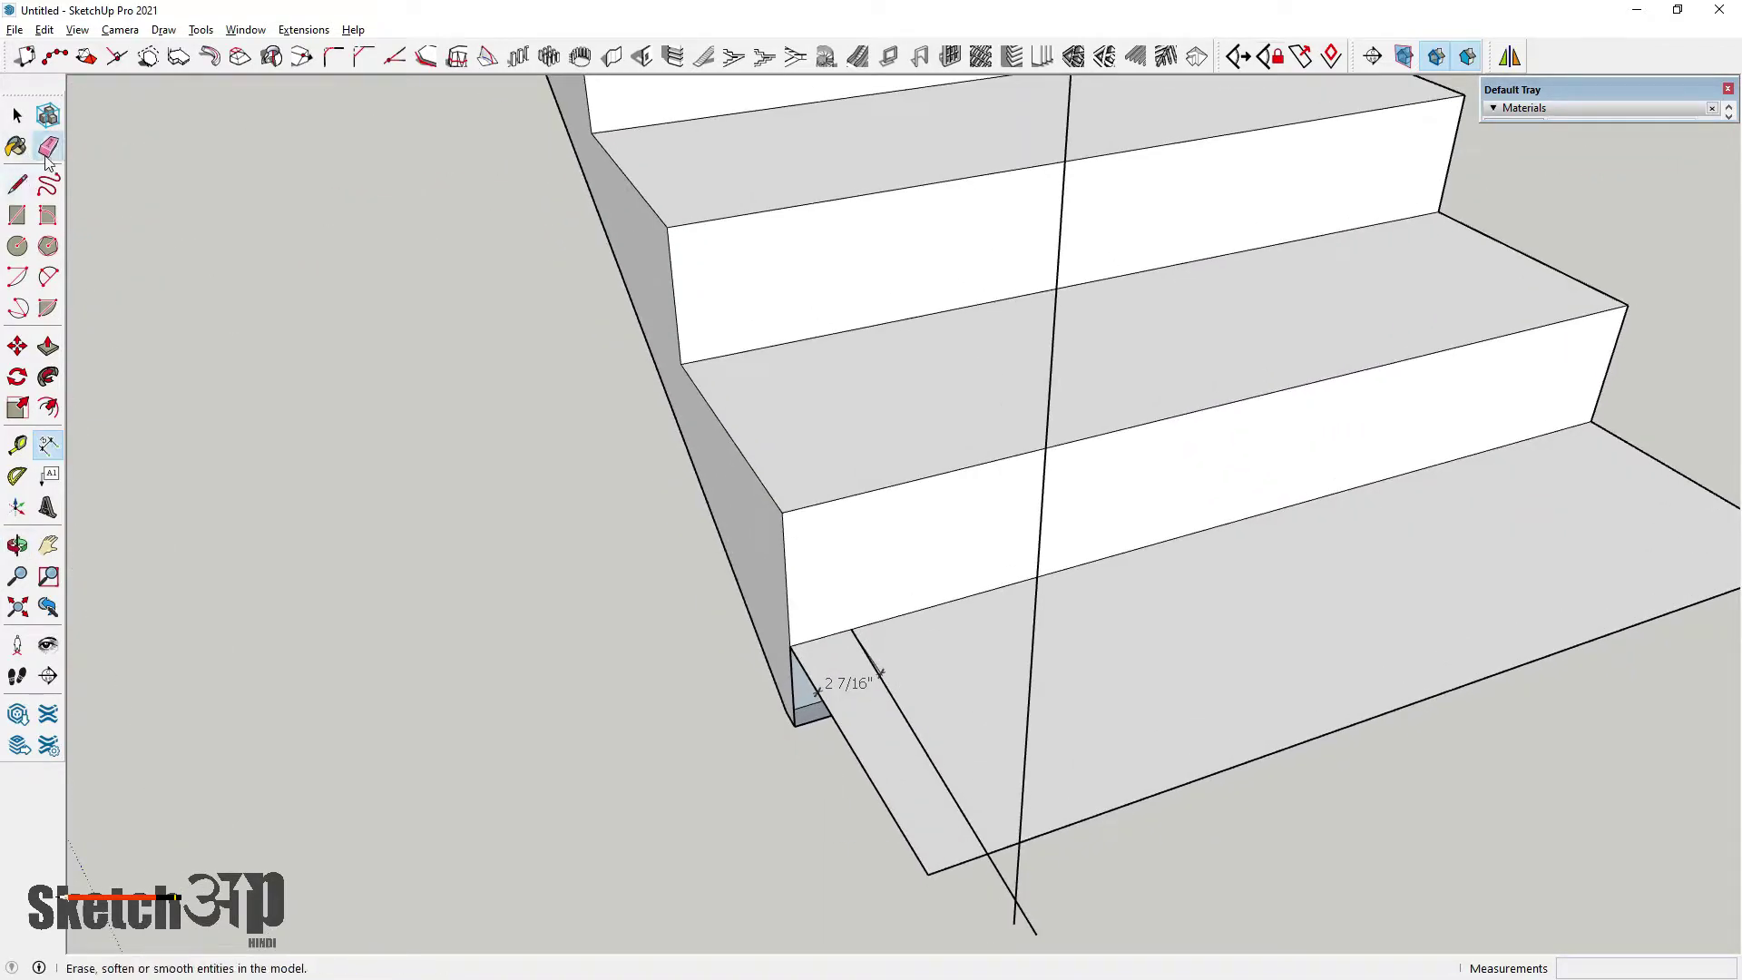
{"action": "left_click", "coordinate": [48, 146]}
{"action": "scroll", "coordinate": [771, 626], "scroll_direction": "up", "scroll_amount": 1}
{"action": "left_click", "coordinate": [854, 678]}
Draw a vertical line from the lower end of the inner handrail guide line down to the bottom tread's front edge
{"action": "scroll", "coordinate": [396, 656], "scroll_direction": "down", "scroll_amount": 5}
{"action": "middle_click_drag", "start_coordinate": [686, 661], "coordinate": [581, 662]}
{"action": "scroll", "coordinate": [774, 665], "scroll_direction": "down", "scroll_amount": 2}
{"action": "middle_click_drag", "start_coordinate": [774, 665], "coordinate": [590, 640]}
{"action": "scroll", "coordinate": [661, 471], "scroll_direction": "up", "scroll_amount": 2}
{"action": "key", "text": "l"}
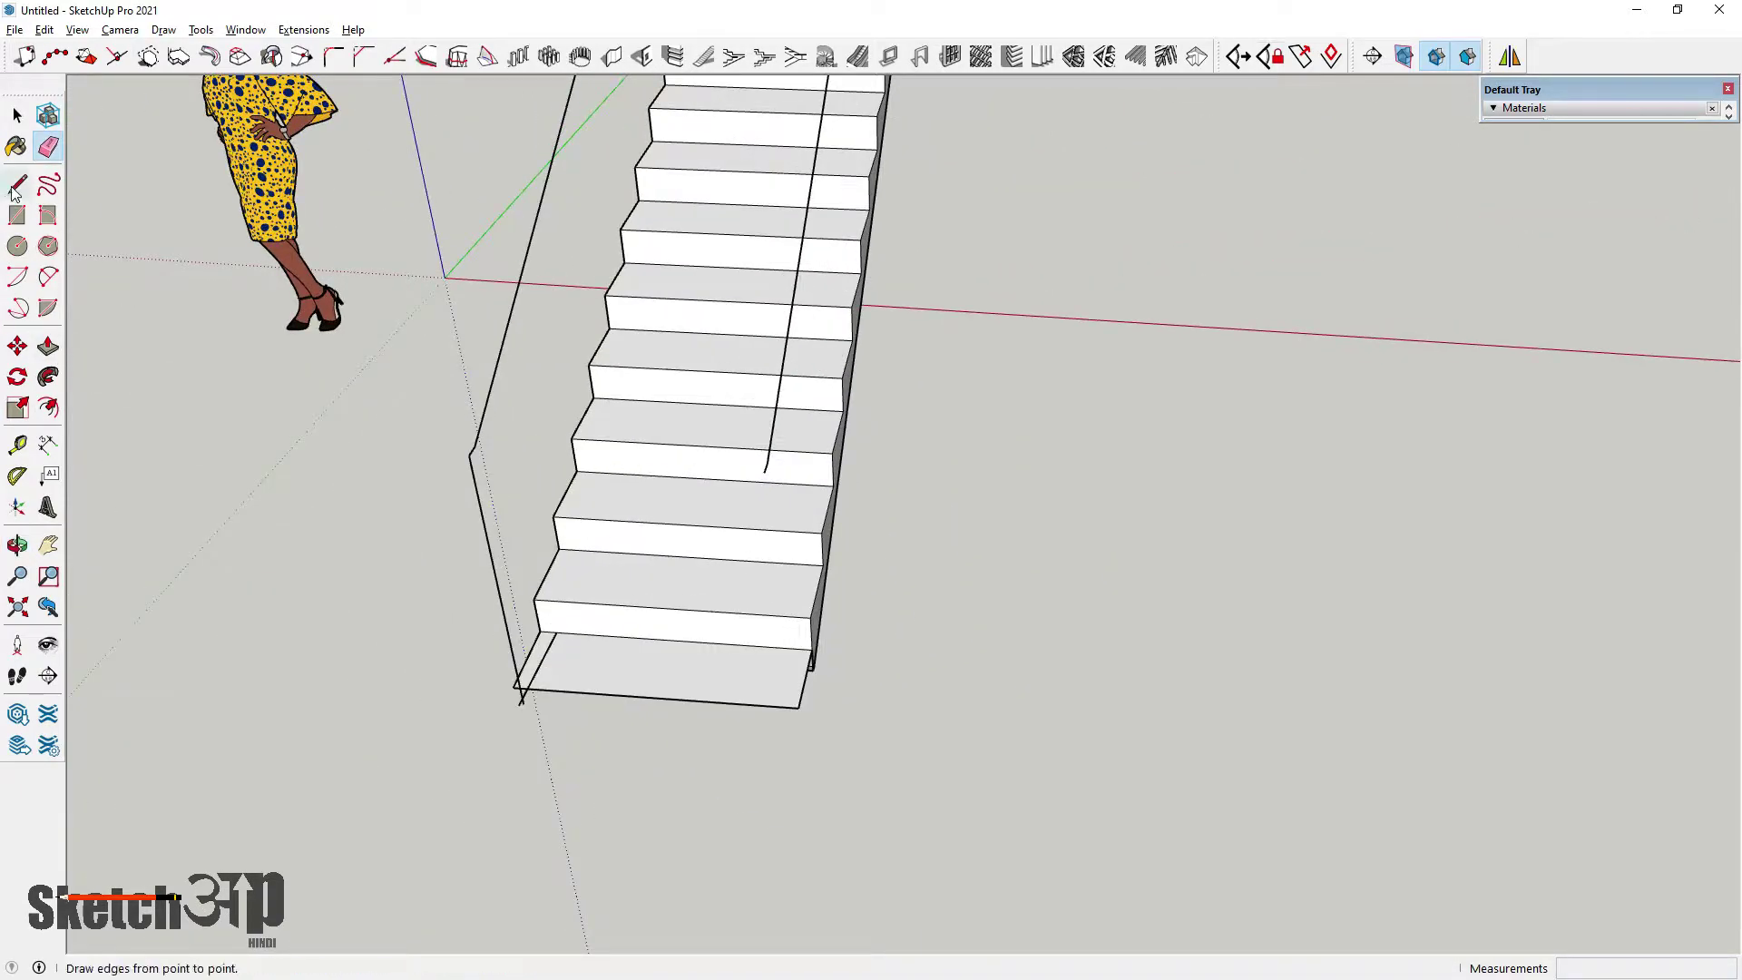
{"action": "middle_click_drag", "start_coordinate": [778, 654], "coordinate": [690, 712]}
{"action": "left_click", "coordinate": [634, 349]}
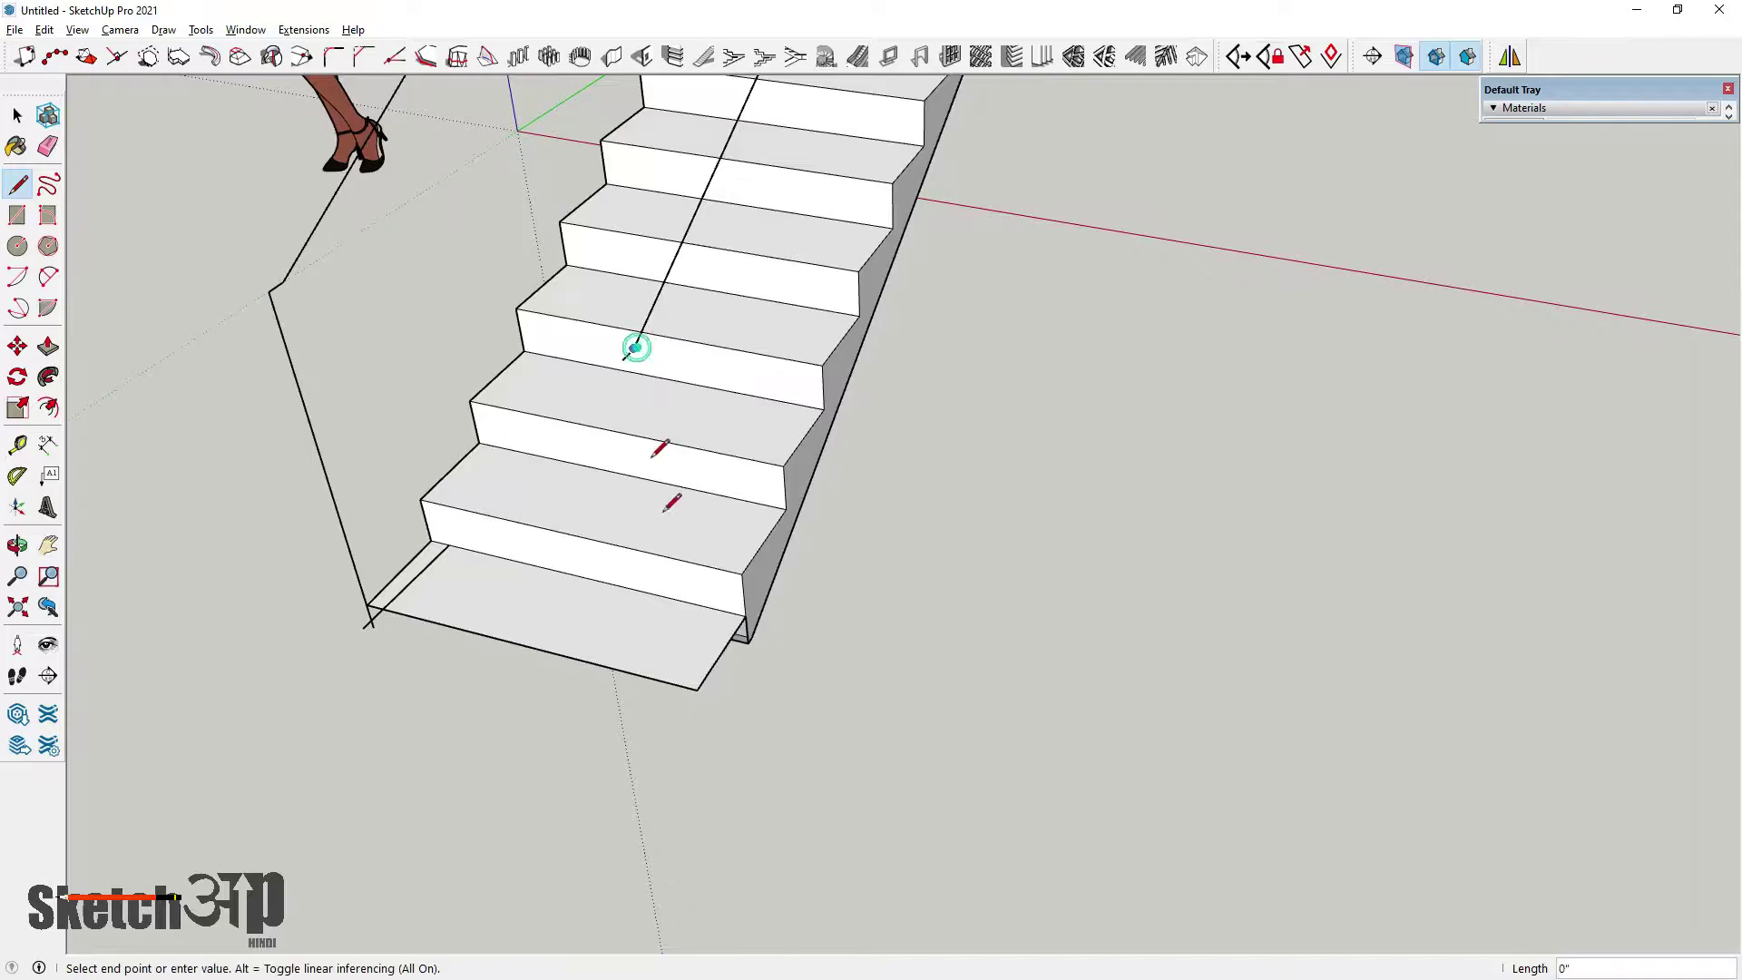
{"action": "left_click", "coordinate": [680, 686]}
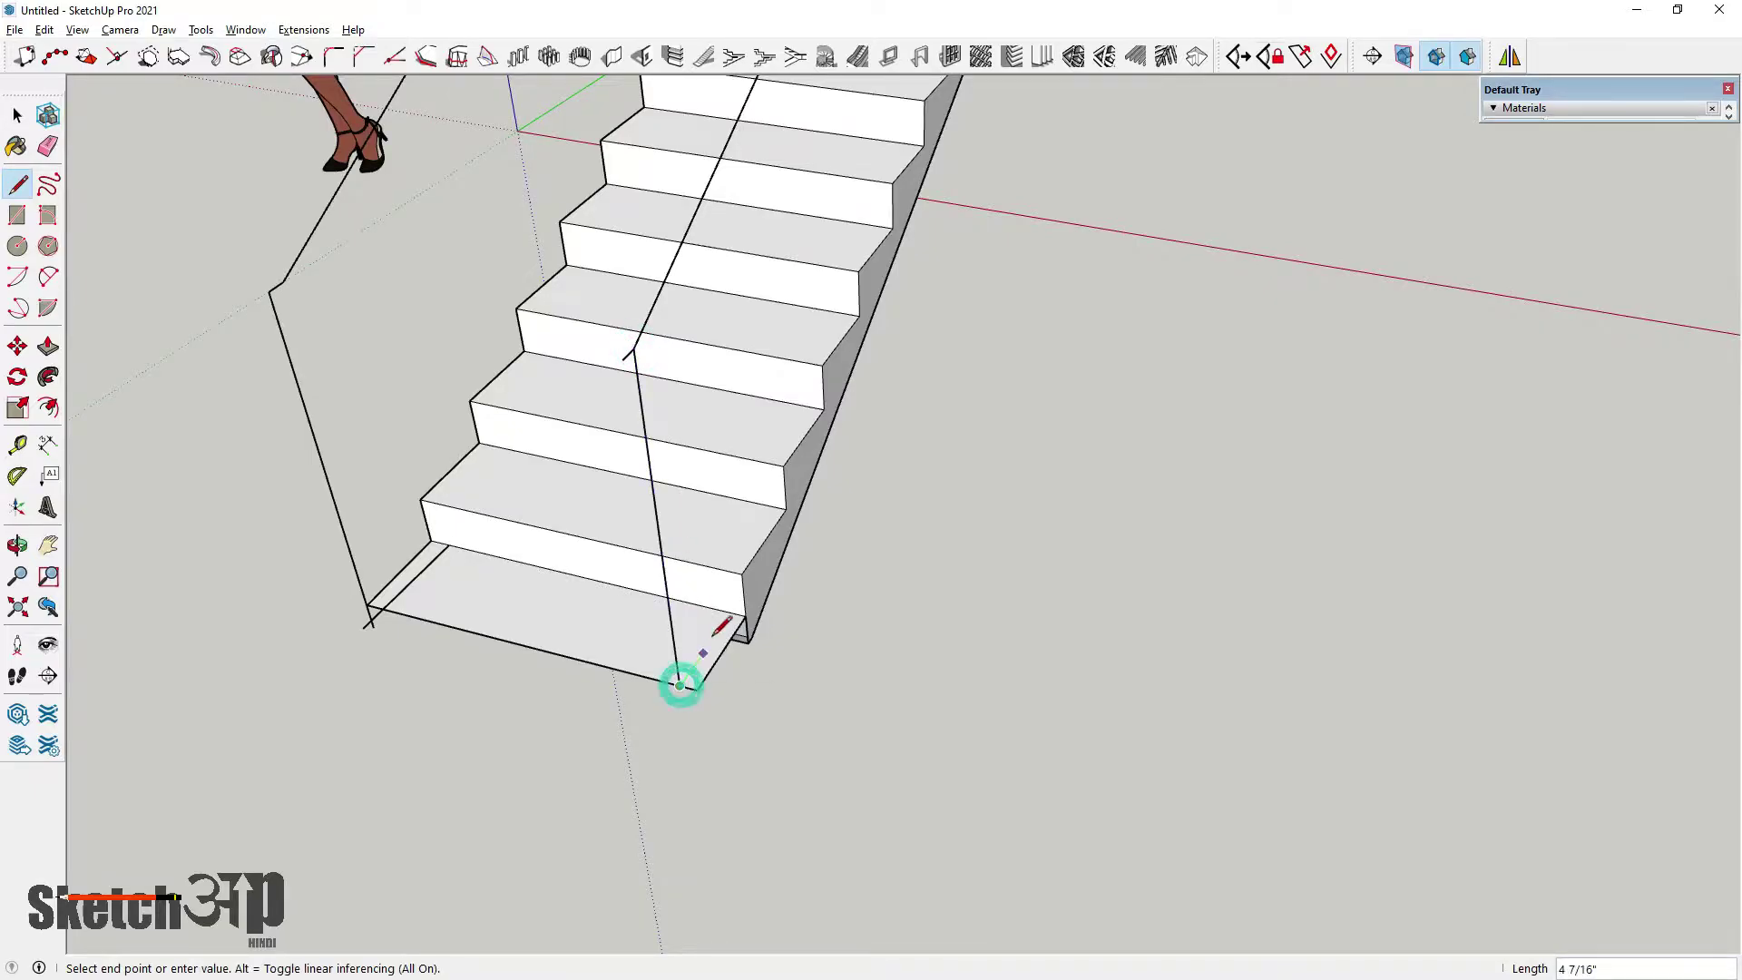
Draw a line along the bottom tread from the foot of the inner vertical line to the riser, redoing the first attempt
{"action": "left_click", "coordinate": [729, 612]}
{"action": "middle_click_drag", "start_coordinate": [708, 628], "coordinate": [894, 793]}
{"action": "key", "text": "ctrl+z"}
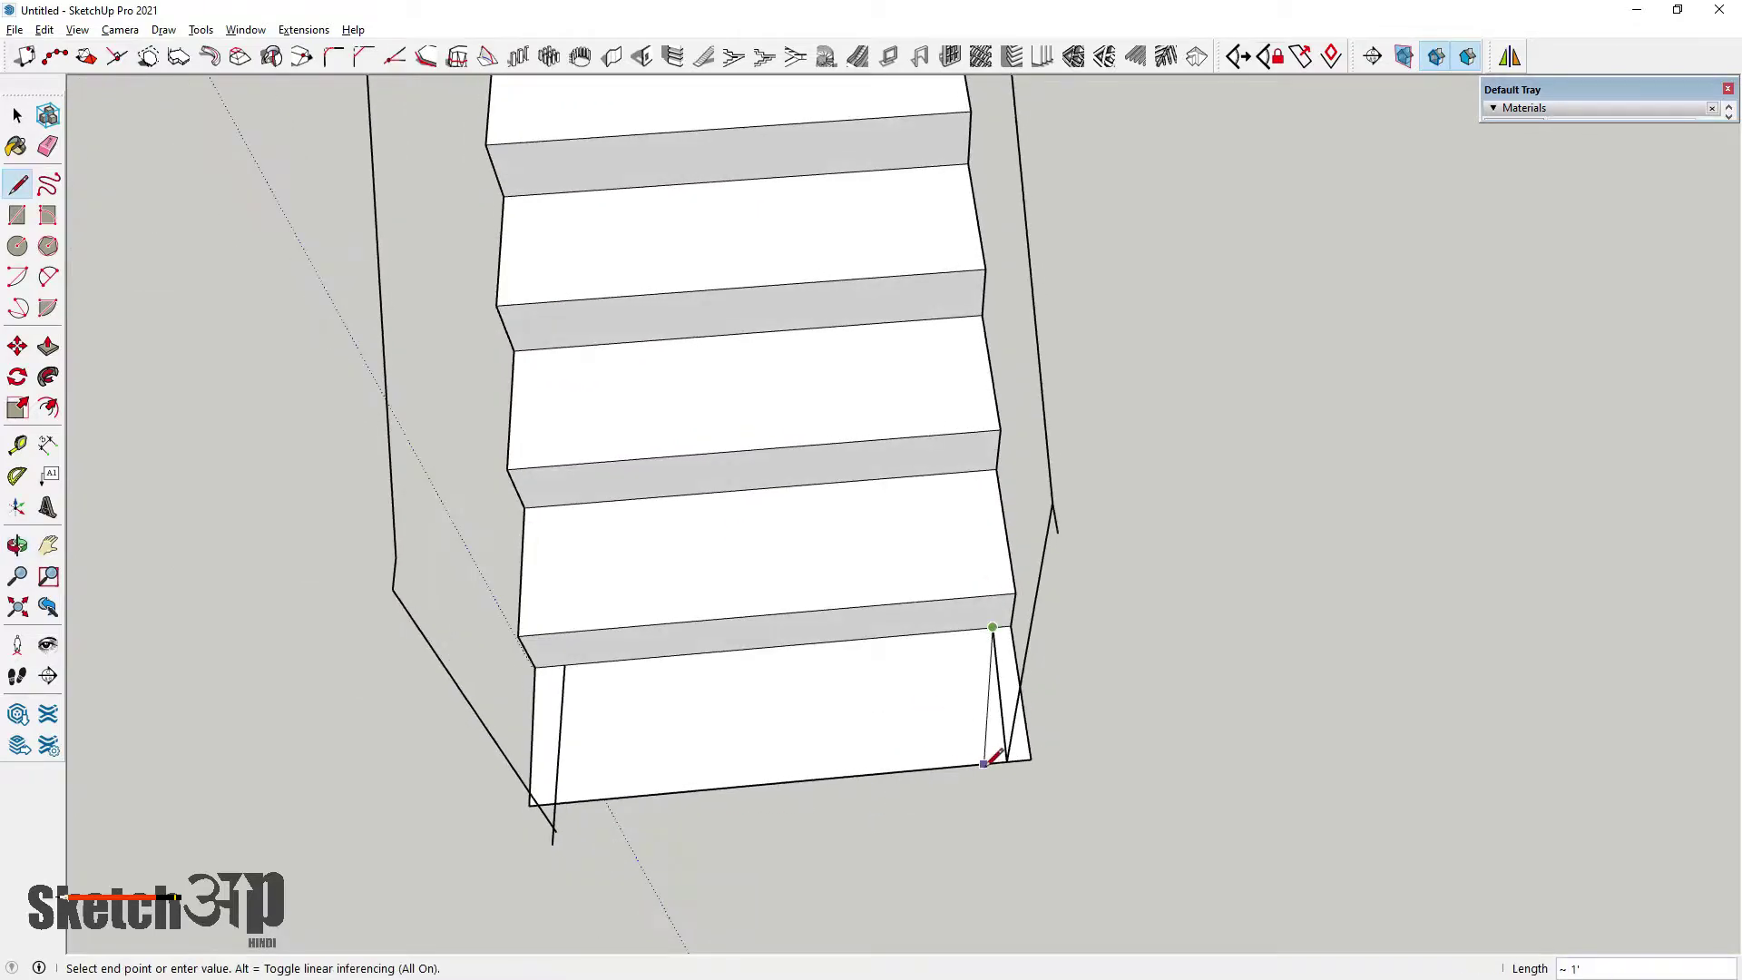
{"action": "scroll", "coordinate": [1010, 756], "scroll_direction": "up", "scroll_amount": 1}
{"action": "left_click", "coordinate": [1006, 761]}
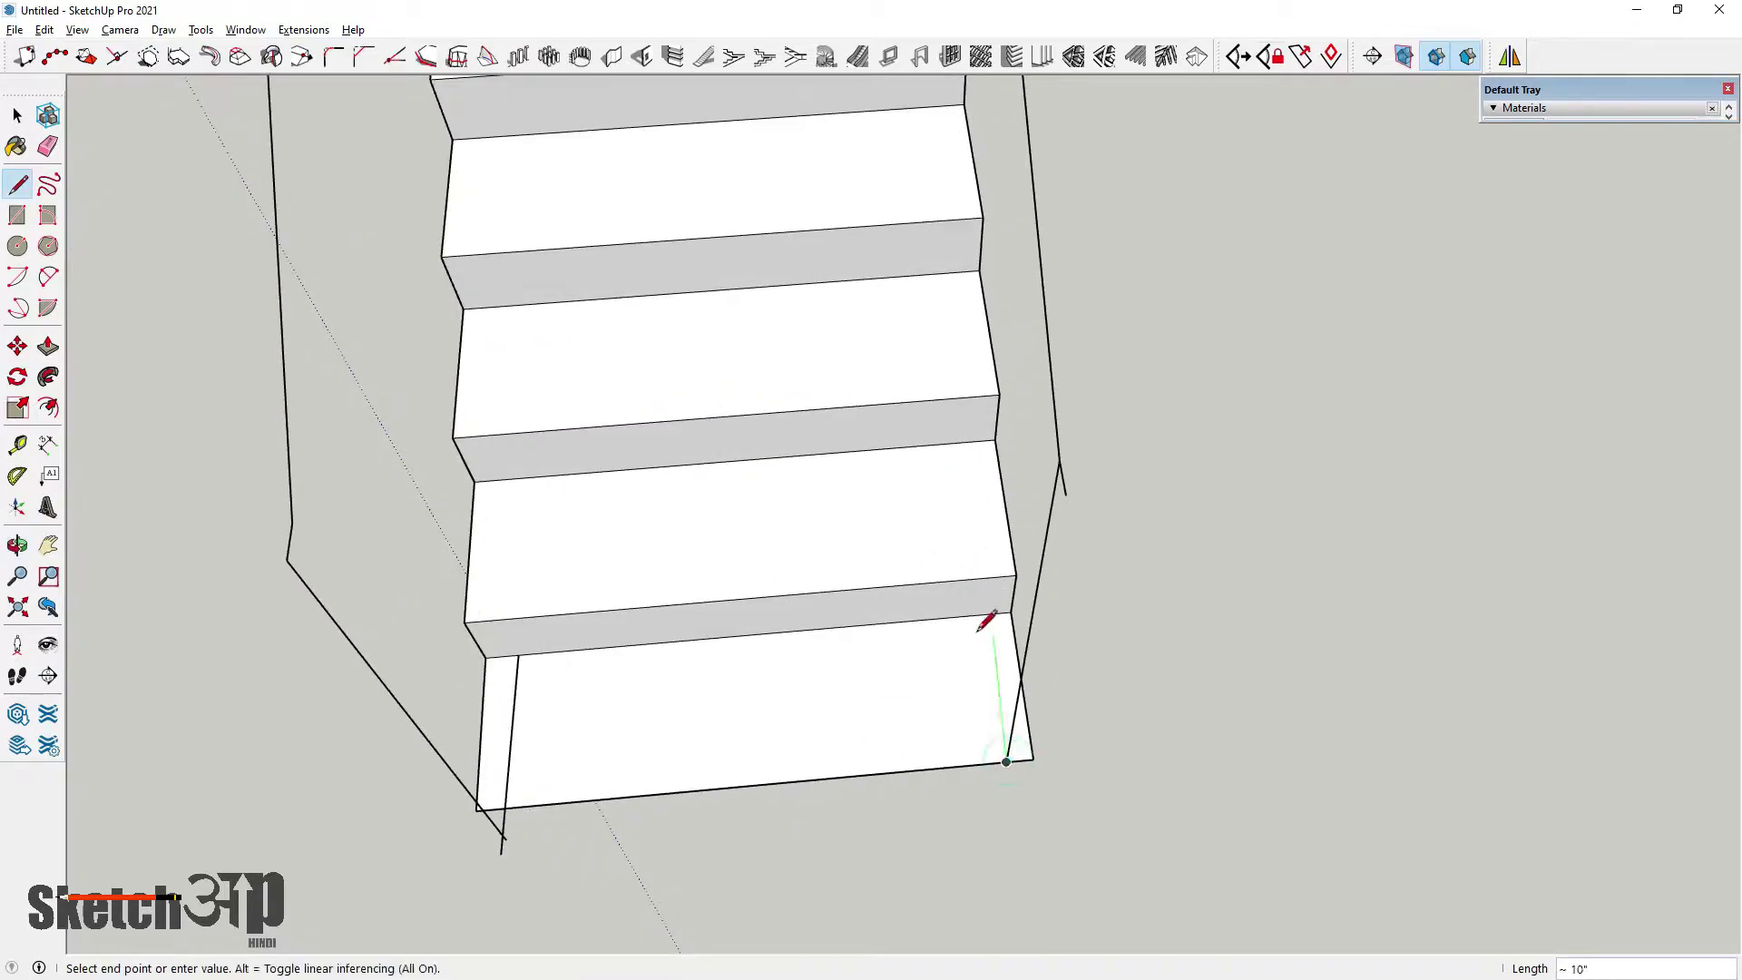
{"action": "scroll", "coordinate": [986, 613], "scroll_direction": "up", "scroll_amount": 1}
{"action": "left_click", "coordinate": [987, 614]}
{"action": "middle_click_drag", "start_coordinate": [983, 614], "coordinate": [1086, 701]}
{"action": "key", "text": "Escape"}
Undo all the vertical and tread lines drawn around the bottom step
{"action": "scroll", "coordinate": [857, 685], "scroll_direction": "down", "scroll_amount": 3}
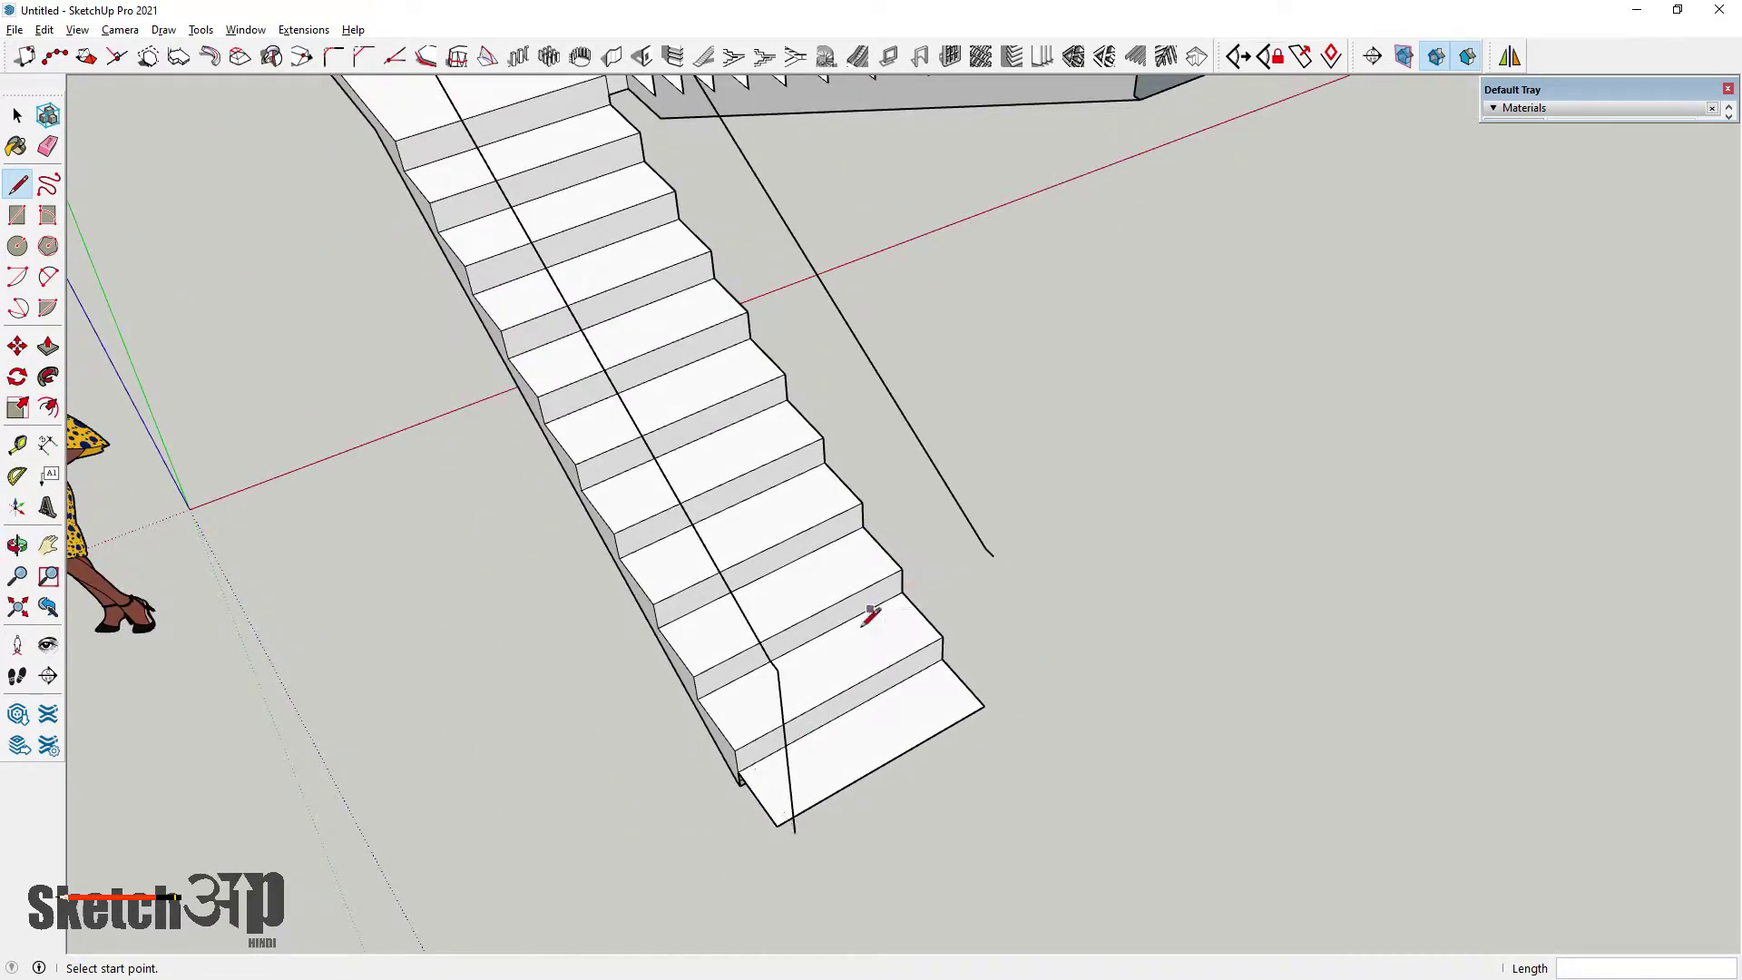
{"action": "scroll", "coordinate": [751, 494], "scroll_direction": "down", "scroll_amount": 2}
{"action": "middle_click_drag", "start_coordinate": [751, 494], "coordinate": [763, 342]}
{"action": "scroll", "coordinate": [846, 486], "scroll_direction": "up", "scroll_amount": 3}
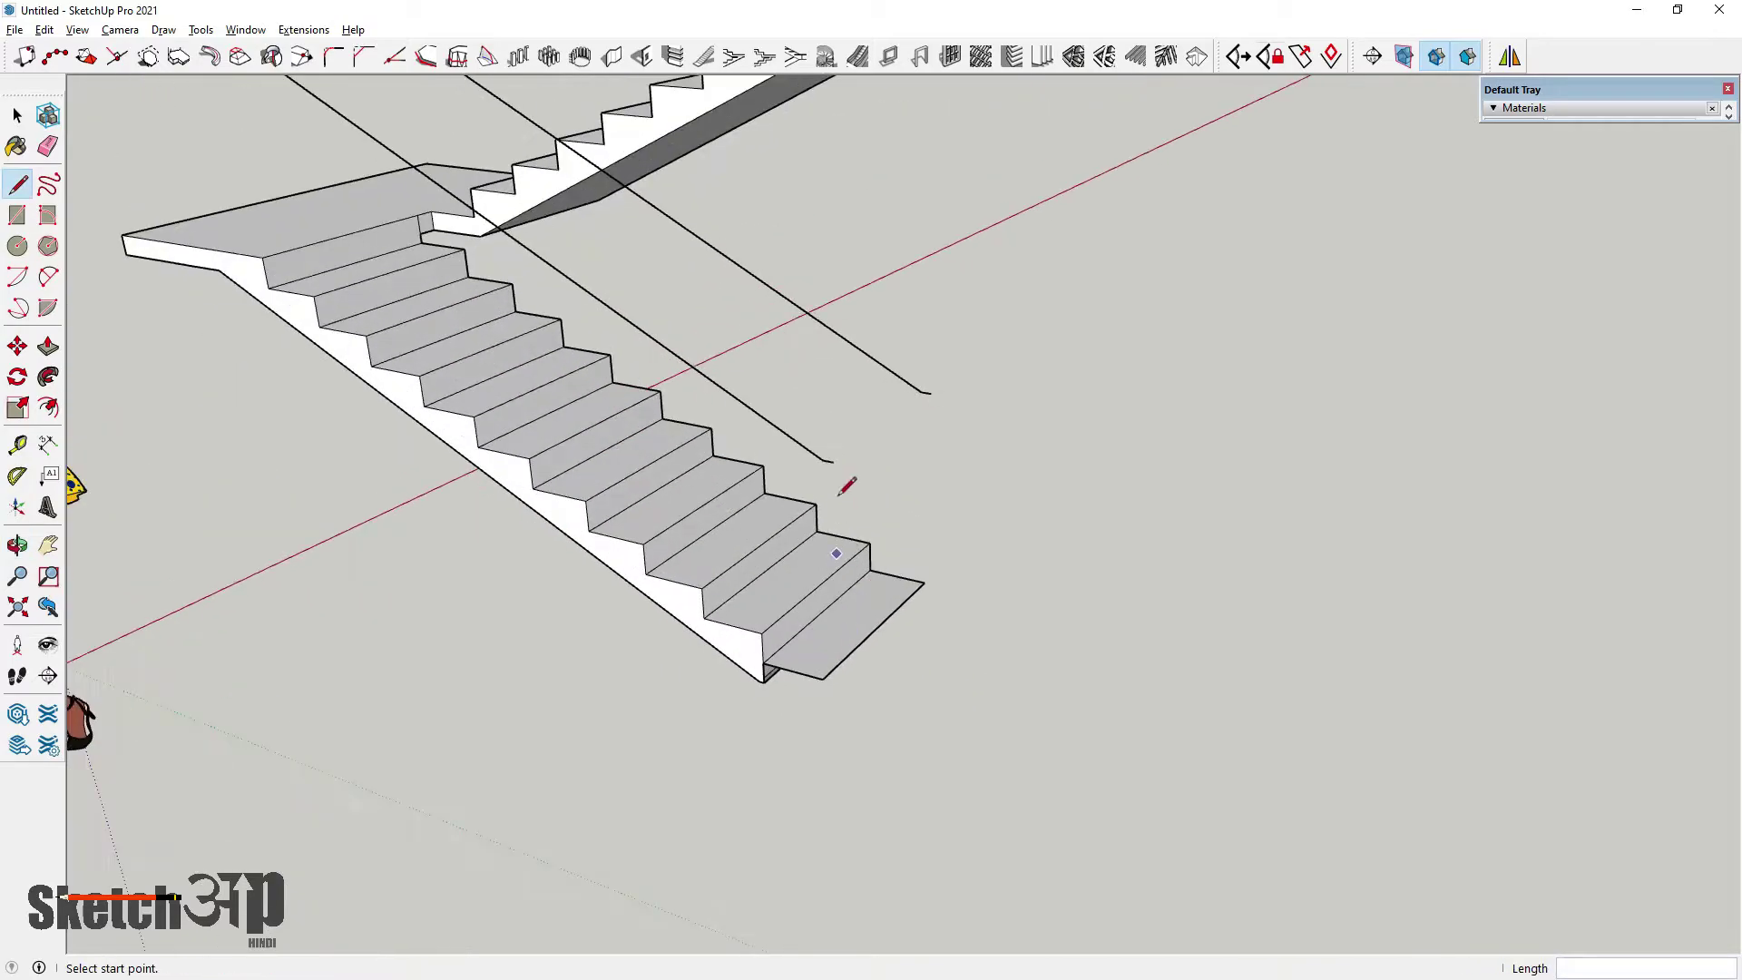
{"action": "left_click", "coordinate": [833, 461]}
{"action": "key", "text": "Escape"}
{"action": "scroll", "coordinate": [713, 537], "scroll_direction": "up", "scroll_amount": 2}
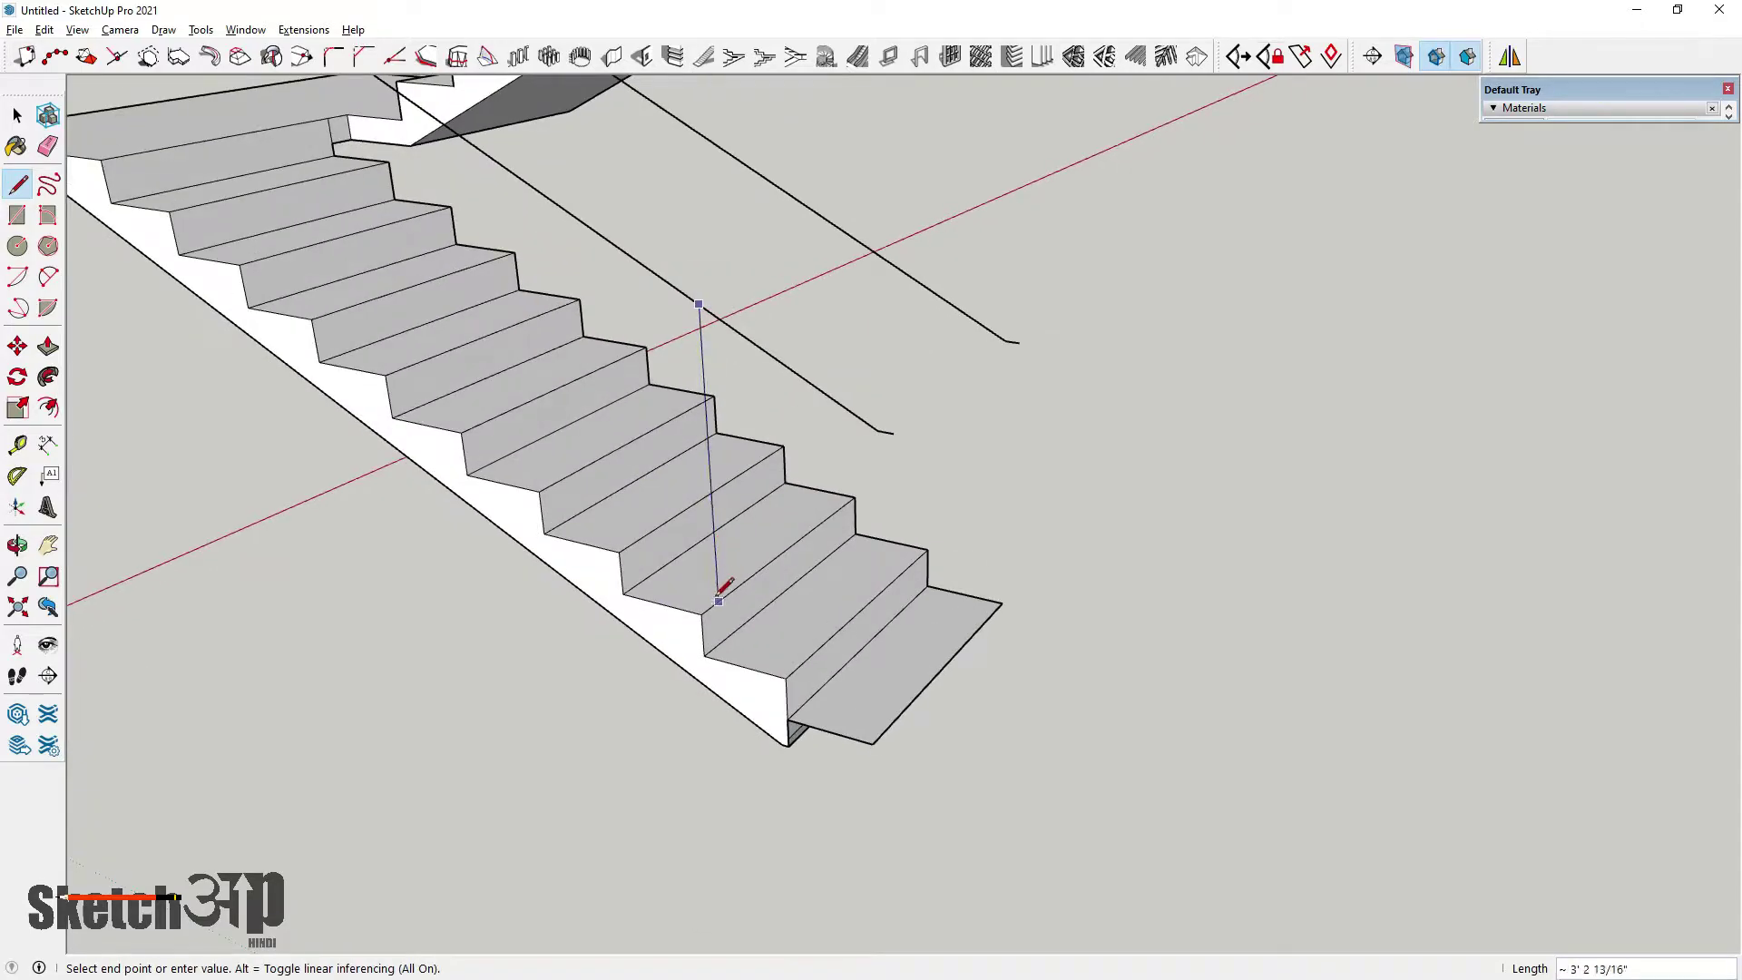
{"action": "key", "text": "Escape"}
{"action": "left_click", "coordinate": [683, 293]}
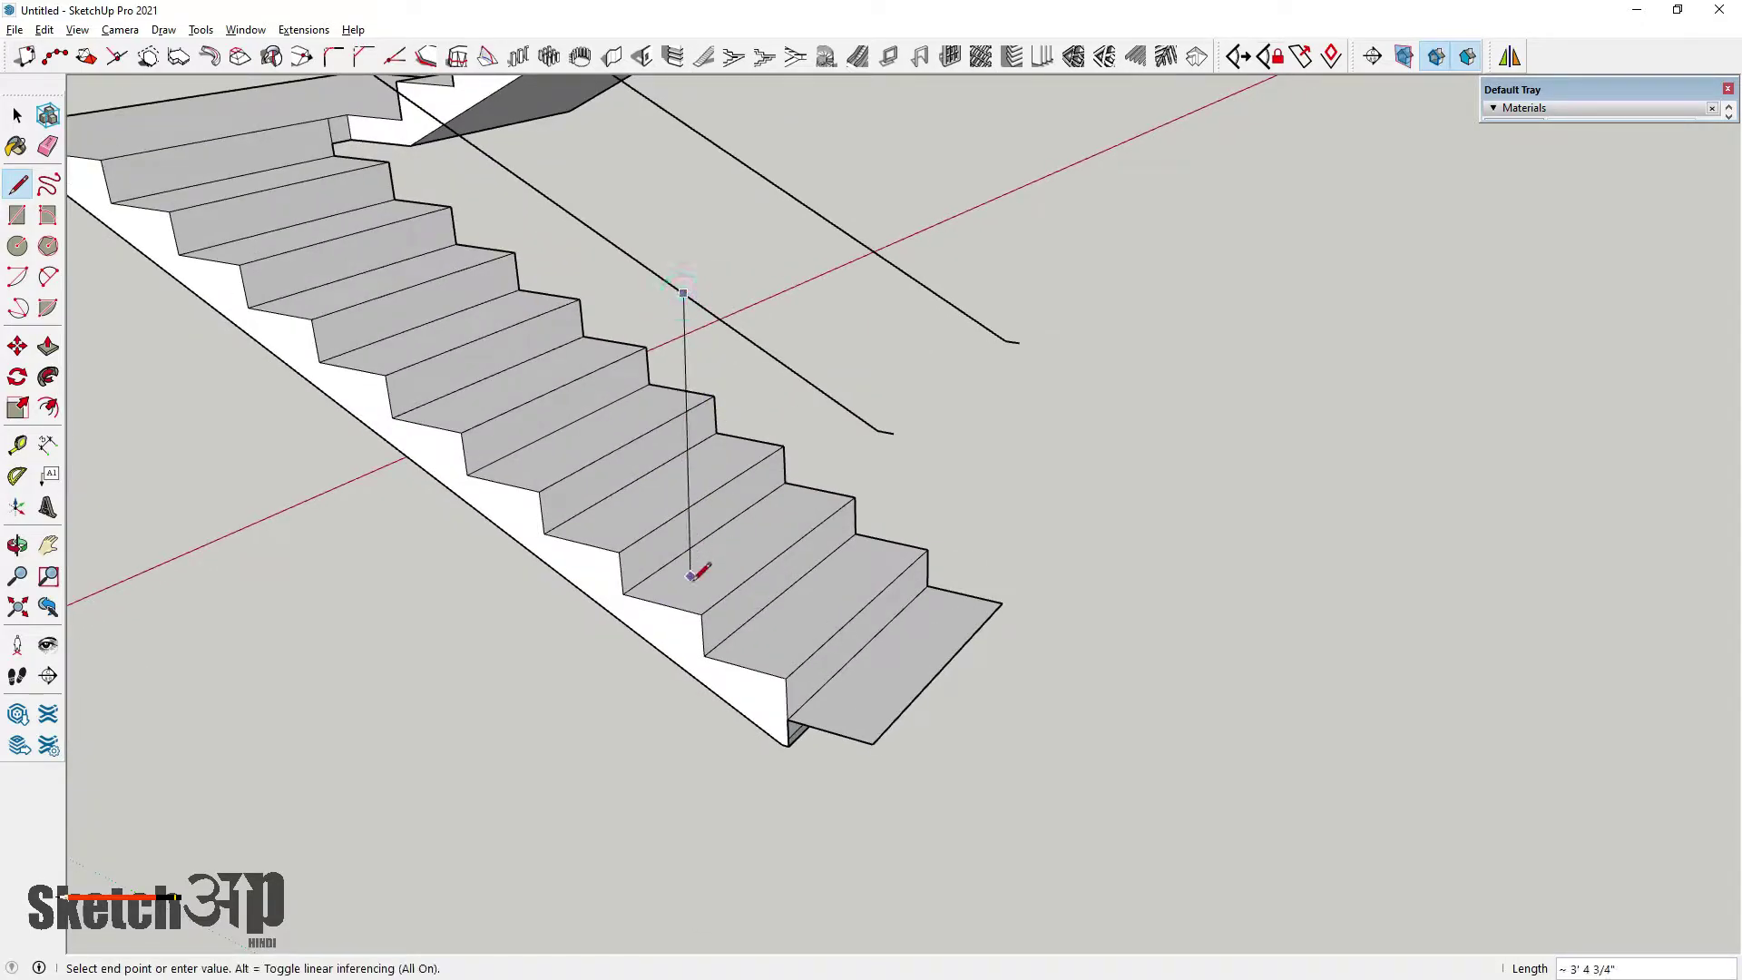
{"action": "key", "text": "Escape"}
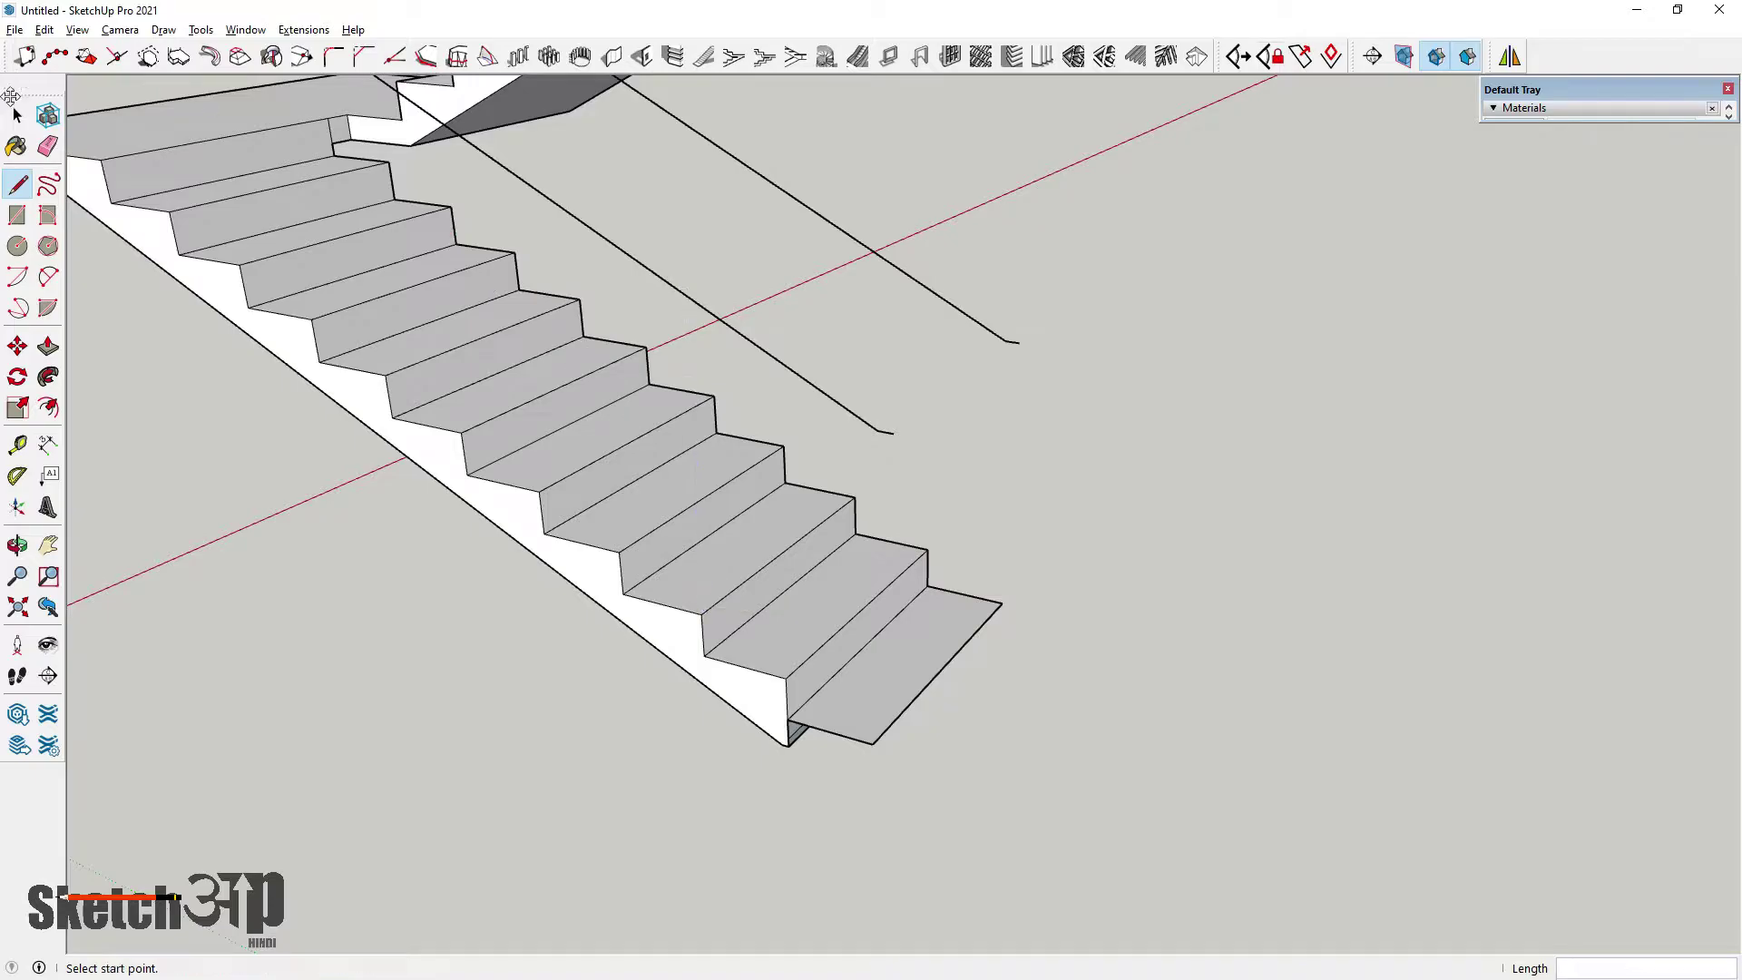
Open the staircase group and the handrail guide line group inside it for editing
{"action": "left_click", "coordinate": [16, 115]}
{"action": "scroll", "coordinate": [774, 747], "scroll_direction": "down", "scroll_amount": 5}
{"action": "middle_click_drag", "start_coordinate": [775, 747], "coordinate": [581, 447]}
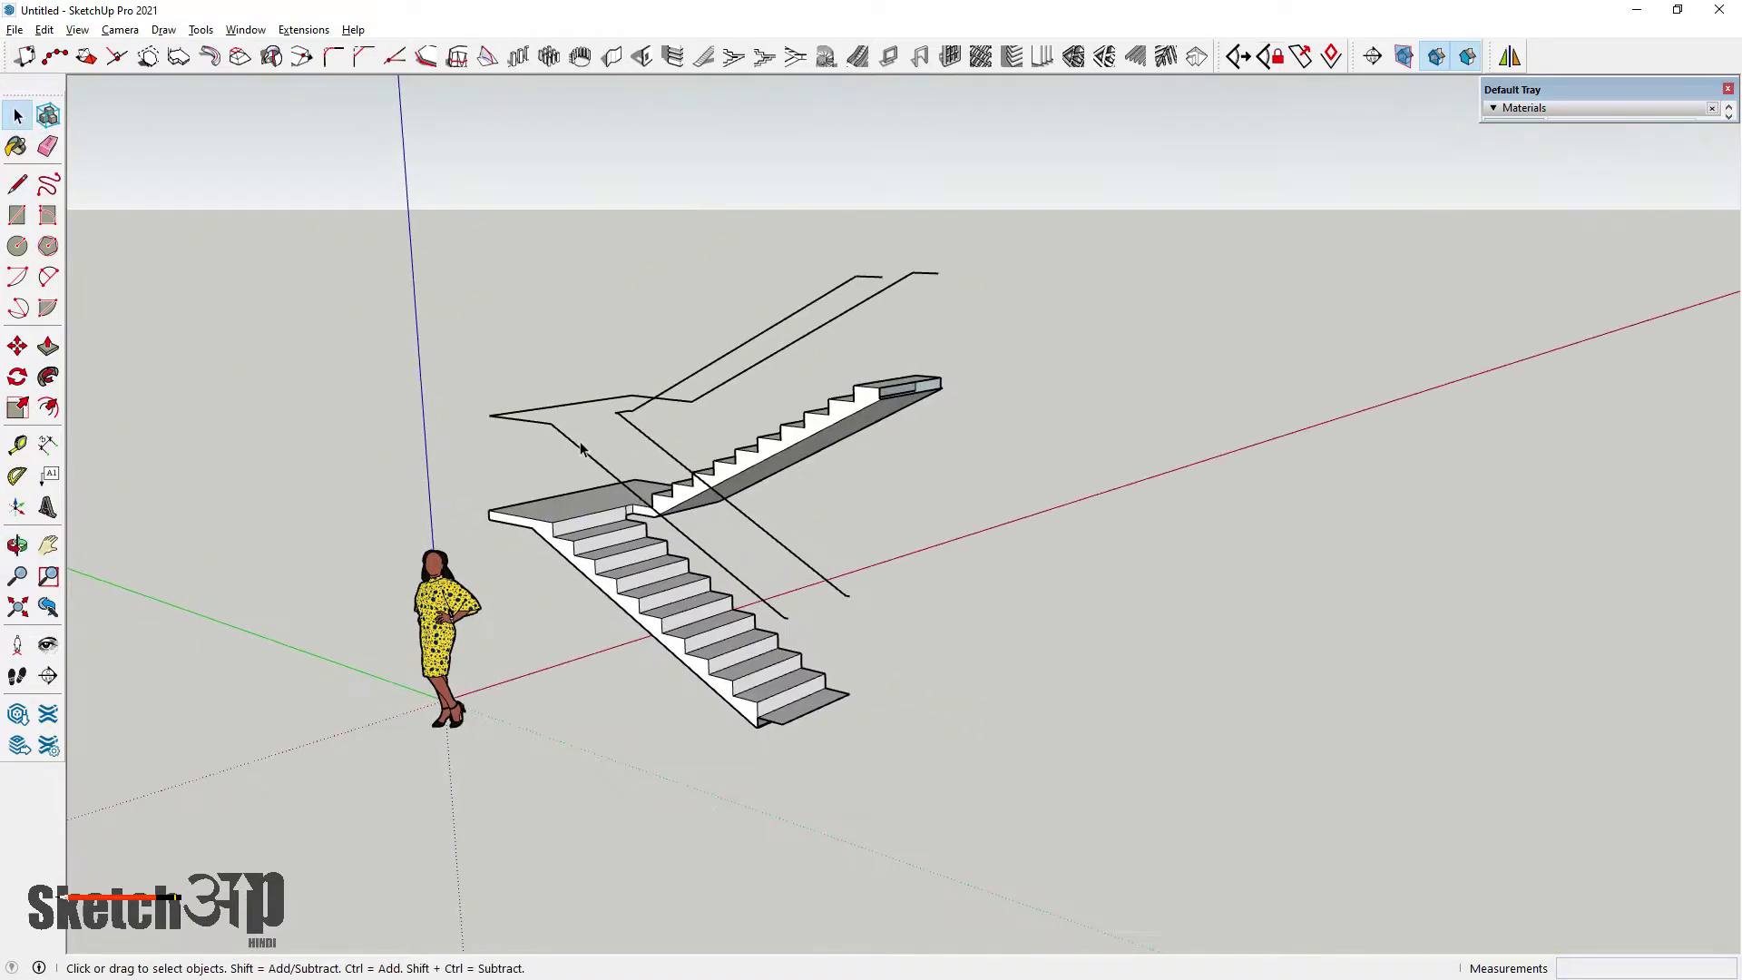
{"action": "left_click", "coordinate": [578, 447]}
{"action": "double_click", "coordinate": [578, 447]}
{"action": "left_click", "coordinate": [582, 451]}
{"action": "scroll", "coordinate": [584, 451], "scroll_direction": "up", "scroll_amount": 2}
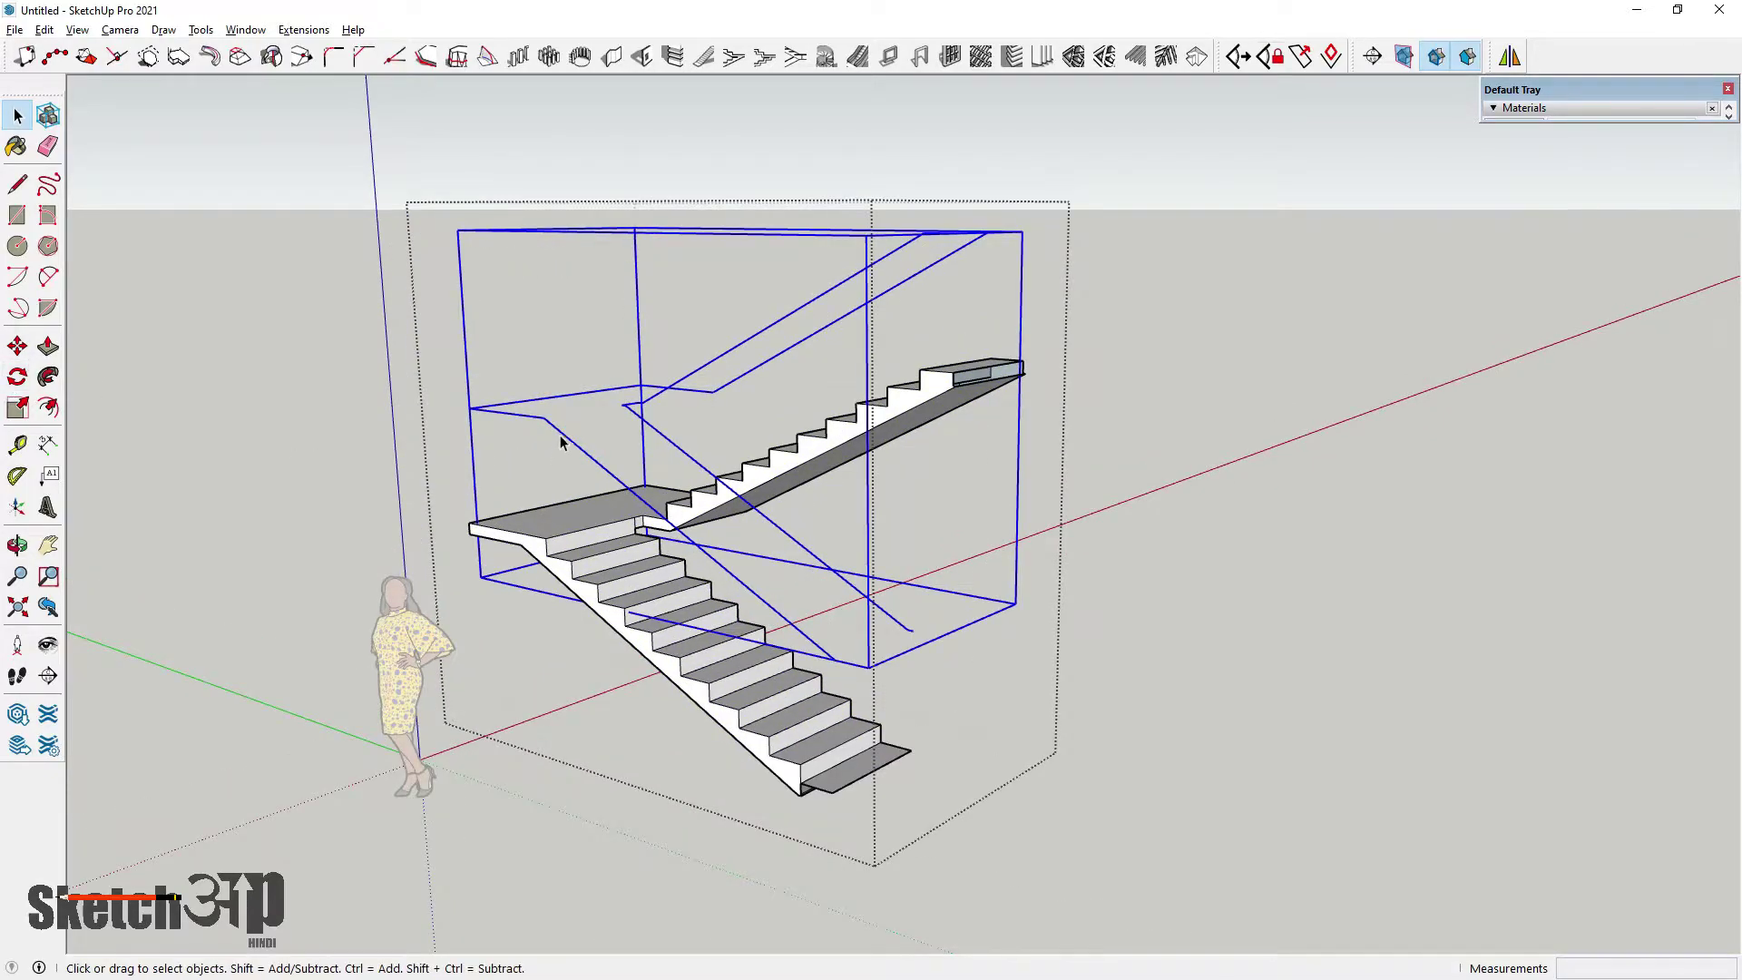
{"action": "double_click", "coordinate": [561, 442]}
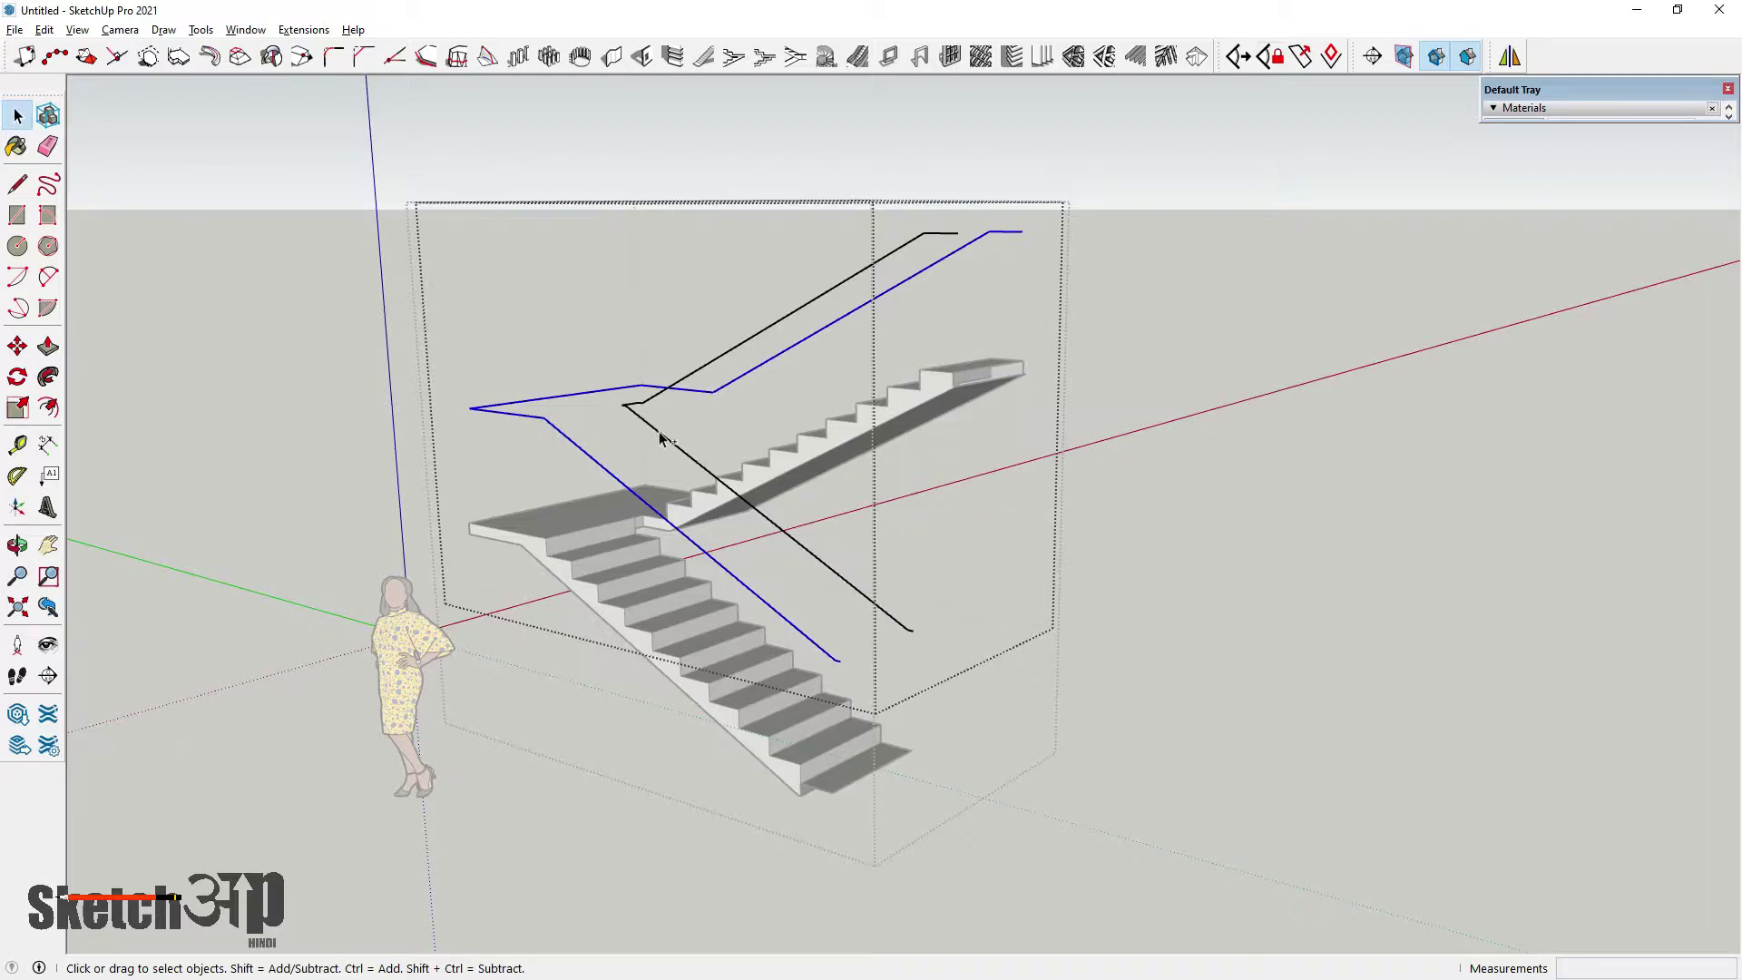
Copy both handrail guide lines 3' 3 3/8" straight down onto the stair treads
{"action": "left_click", "coordinate": [17, 348]}
{"action": "middle_click_drag", "start_coordinate": [865, 704], "coordinate": [817, 650]}
{"action": "scroll", "coordinate": [815, 646], "scroll_direction": "up", "scroll_amount": 1}
{"action": "scroll", "coordinate": [822, 648], "scroll_direction": "up", "scroll_amount": 1}
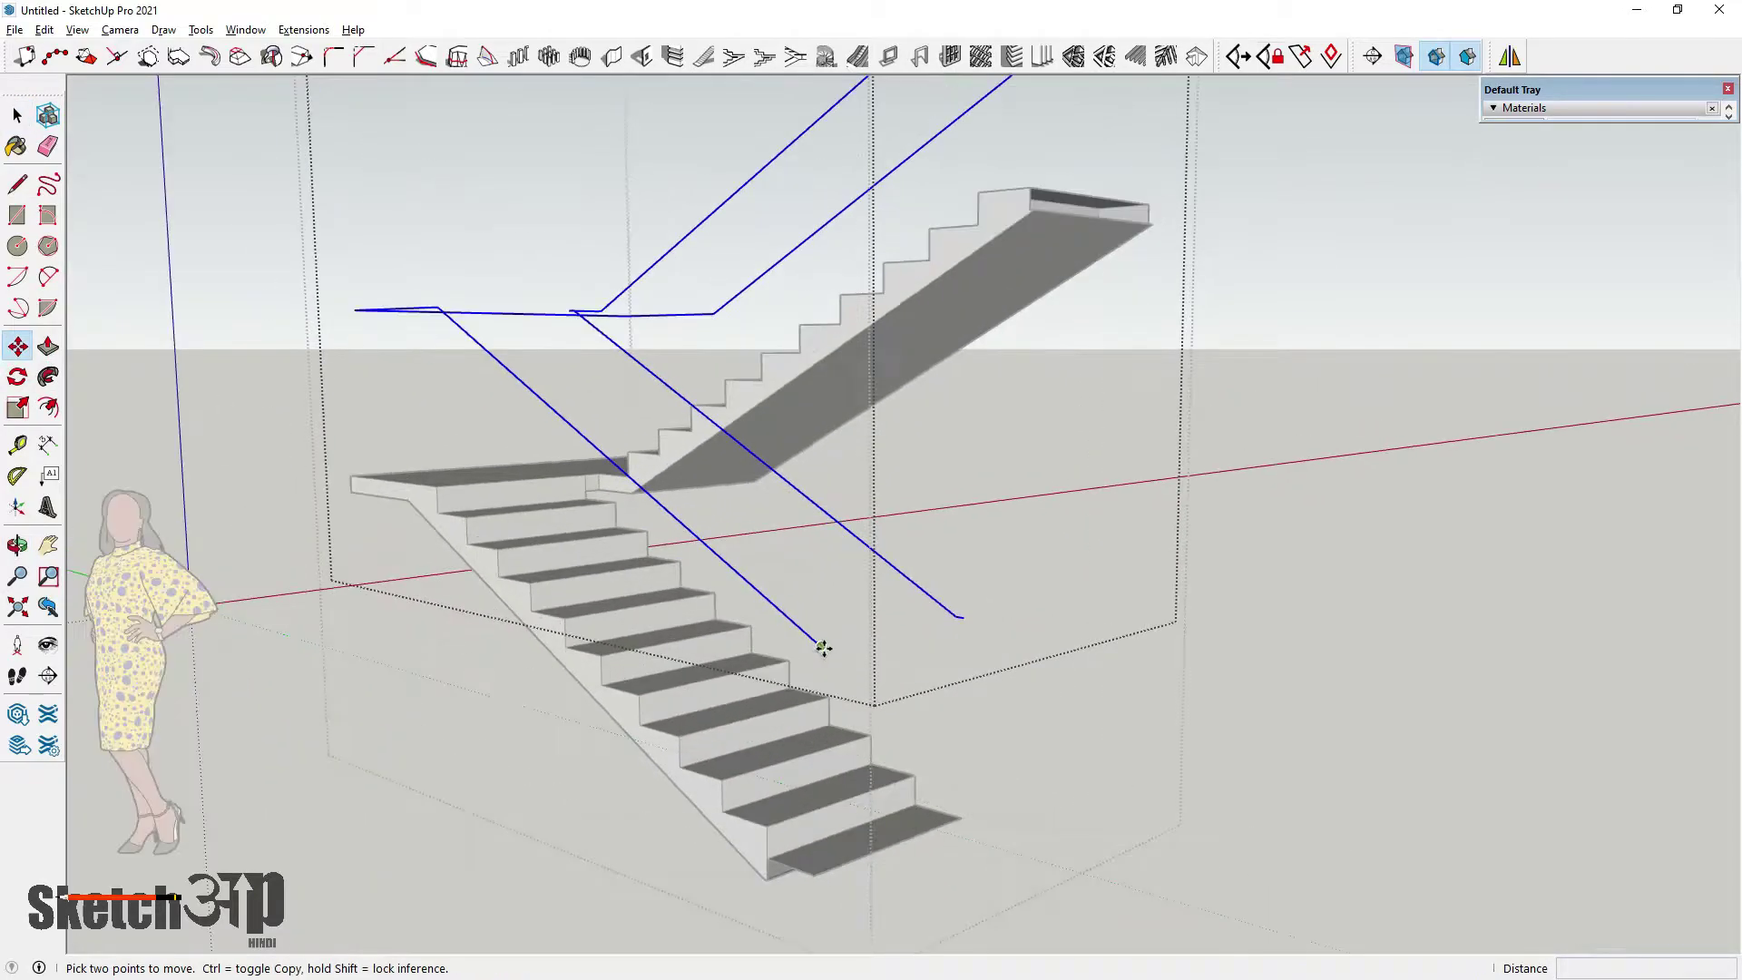
{"action": "scroll", "coordinate": [821, 648], "scroll_direction": "up", "scroll_amount": 1}
{"action": "left_click", "coordinate": [821, 648]}
{"action": "key", "text": "ctrl"}
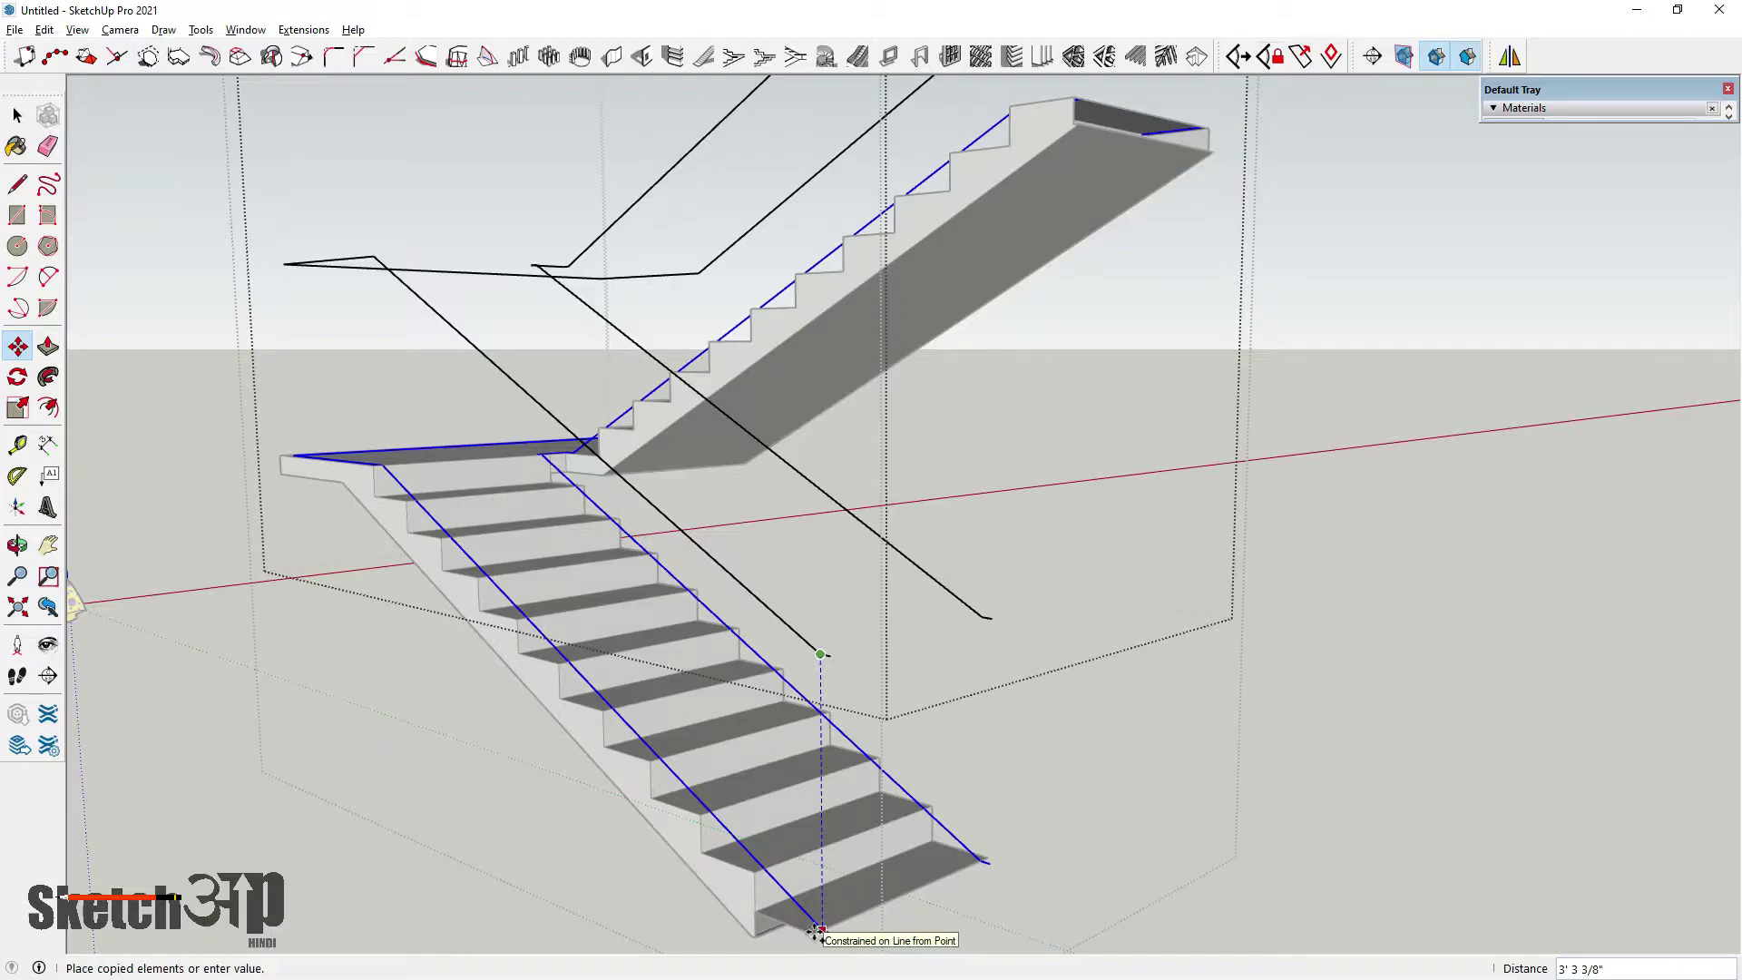
{"action": "left_click", "coordinate": [815, 932]}
Draw a vertical line joining the lower end of the outer handrail guide line to its copy below
{"action": "middle_click_drag", "start_coordinate": [846, 725], "coordinate": [1048, 889]}
{"action": "left_click", "coordinate": [18, 116]}
{"action": "middle_click_drag", "start_coordinate": [481, 585], "coordinate": [633, 560]}
{"action": "left_click", "coordinate": [17, 184]}
{"action": "scroll", "coordinate": [844, 699], "scroll_direction": "up", "scroll_amount": 1}
{"action": "middle_click_drag", "start_coordinate": [840, 704], "coordinate": [969, 628]}
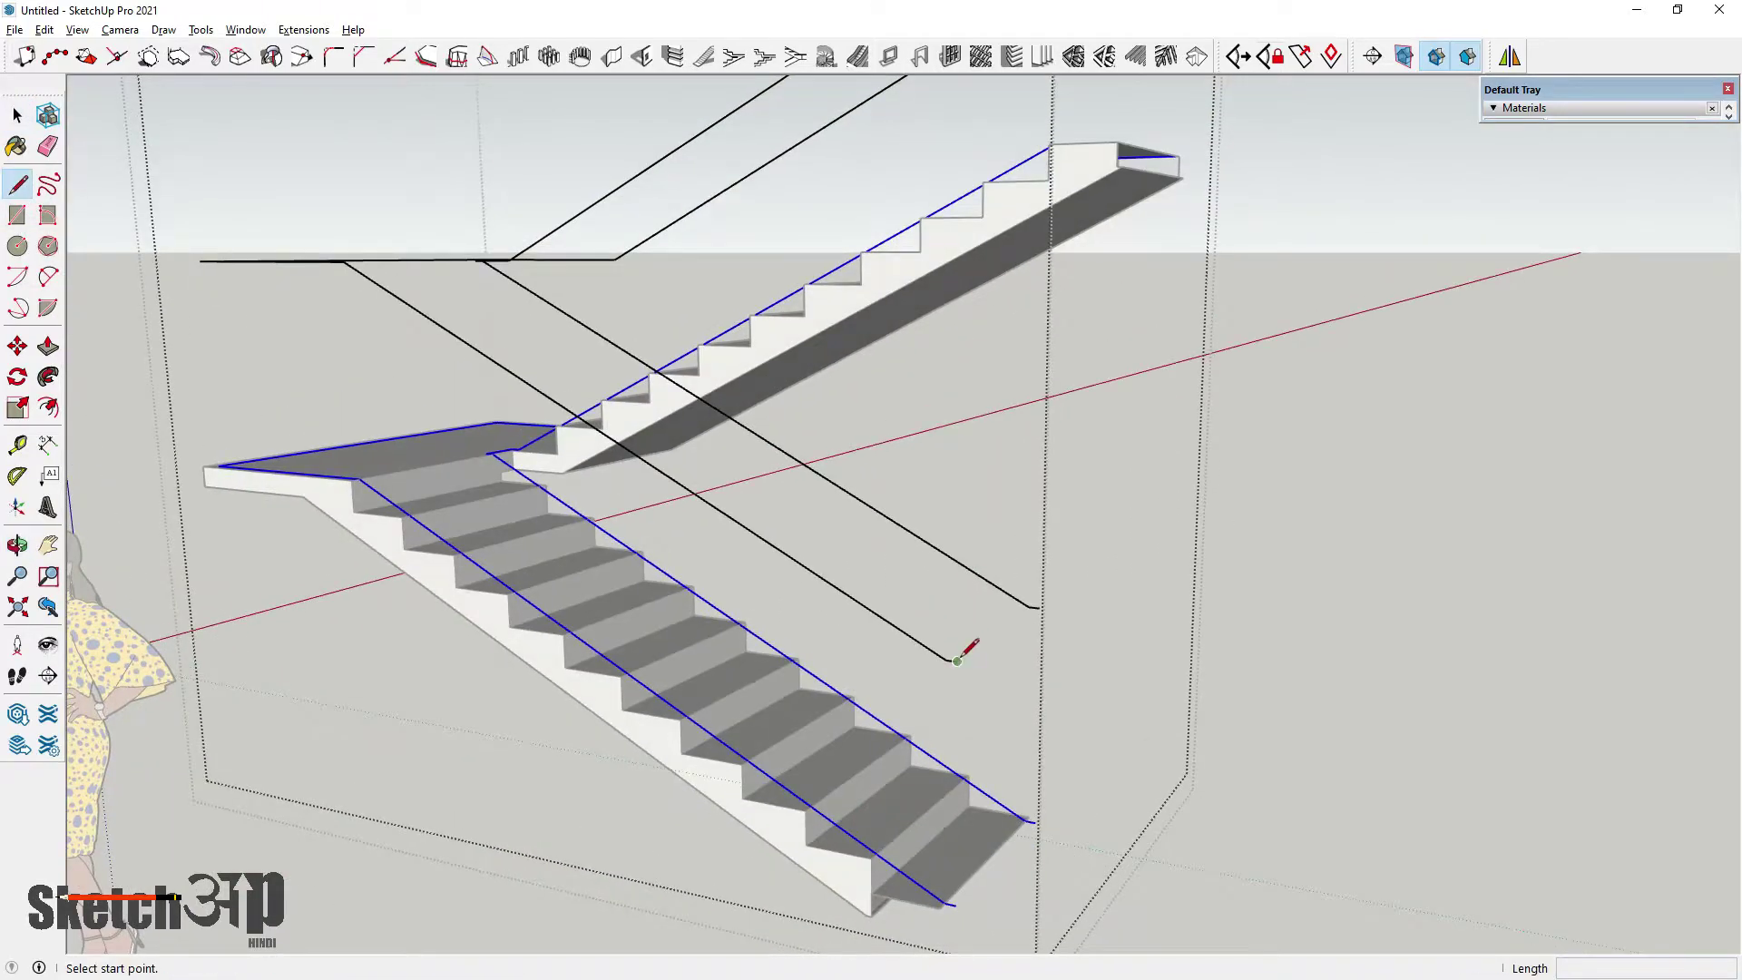
{"action": "left_click", "coordinate": [958, 660]}
{"action": "left_click", "coordinate": [956, 905]}
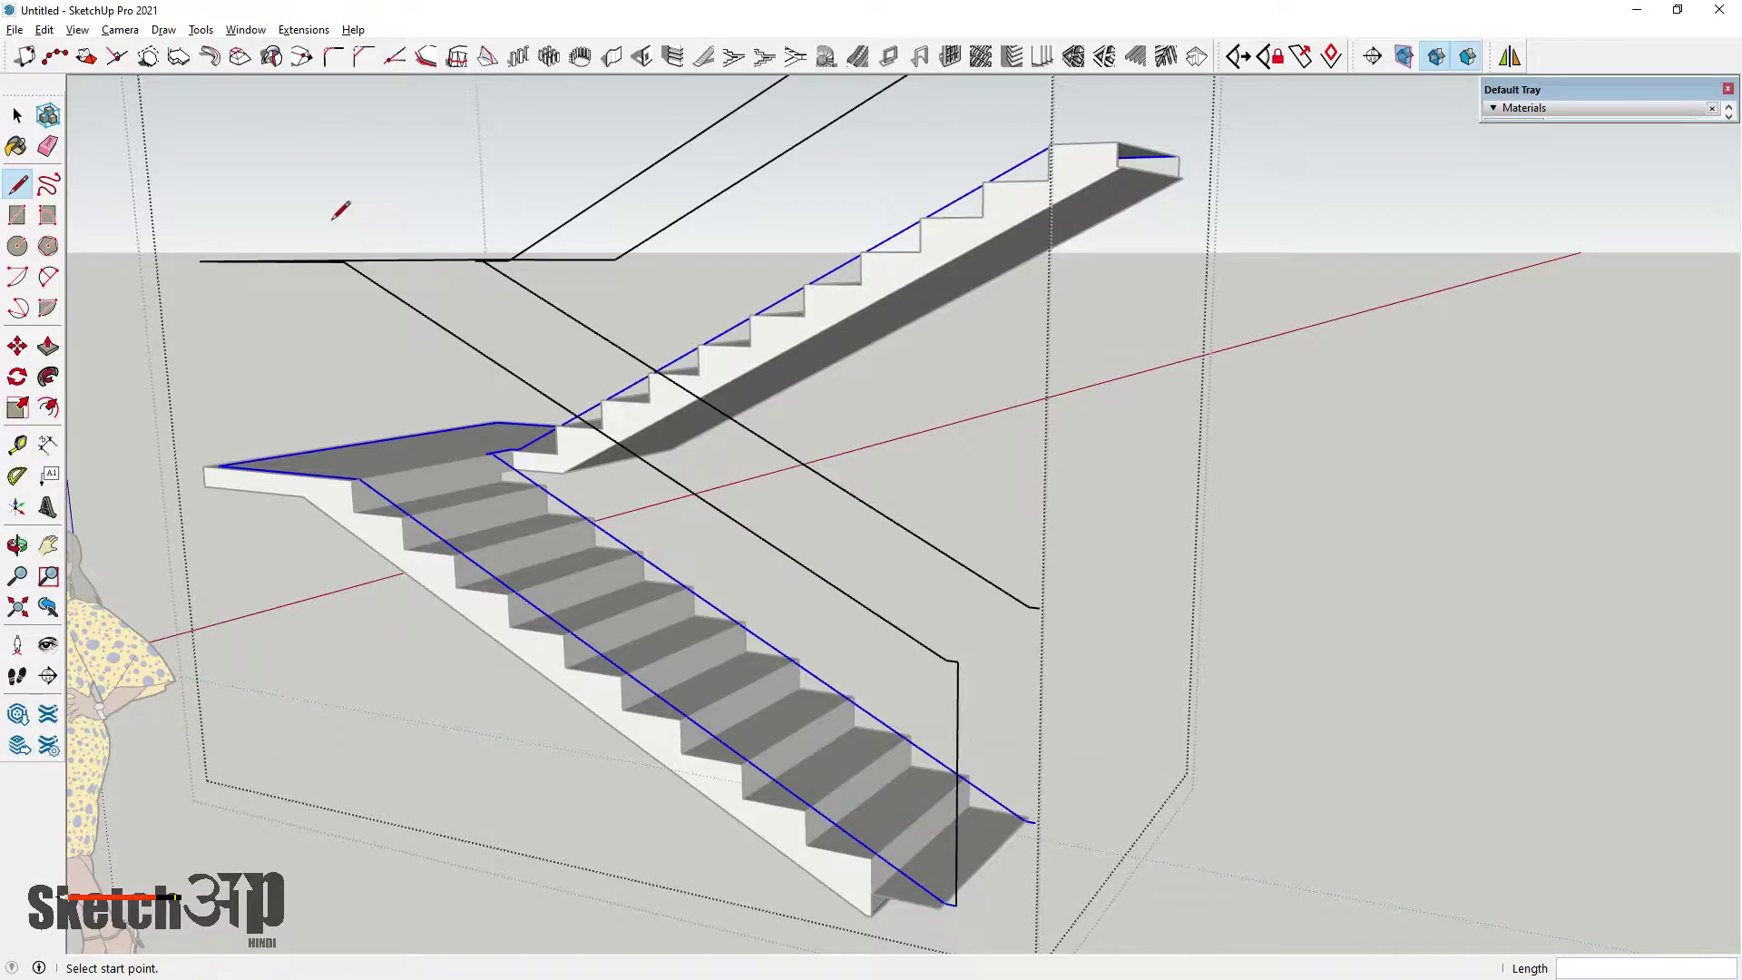
Draw vertical lines at both outer landing corners, joining the outer handrail guide line to its copy
{"action": "middle_click_drag", "start_coordinate": [339, 206], "coordinate": [195, 289]}
{"action": "left_click", "coordinate": [85, 287]}
{"action": "left_click", "coordinate": [140, 509]}
{"action": "mouse_move", "coordinate": [140, 510]}
{"action": "middle_mouse_down"}
{"action": "mouse_move", "coordinate": [486, 545]}
{"action": "mouse_move", "coordinate": [771, 473]}
{"action": "mouse_move", "coordinate": [240, 495]}
{"action": "middle_mouse_up"}
{"action": "left_click", "coordinate": [191, 493]}
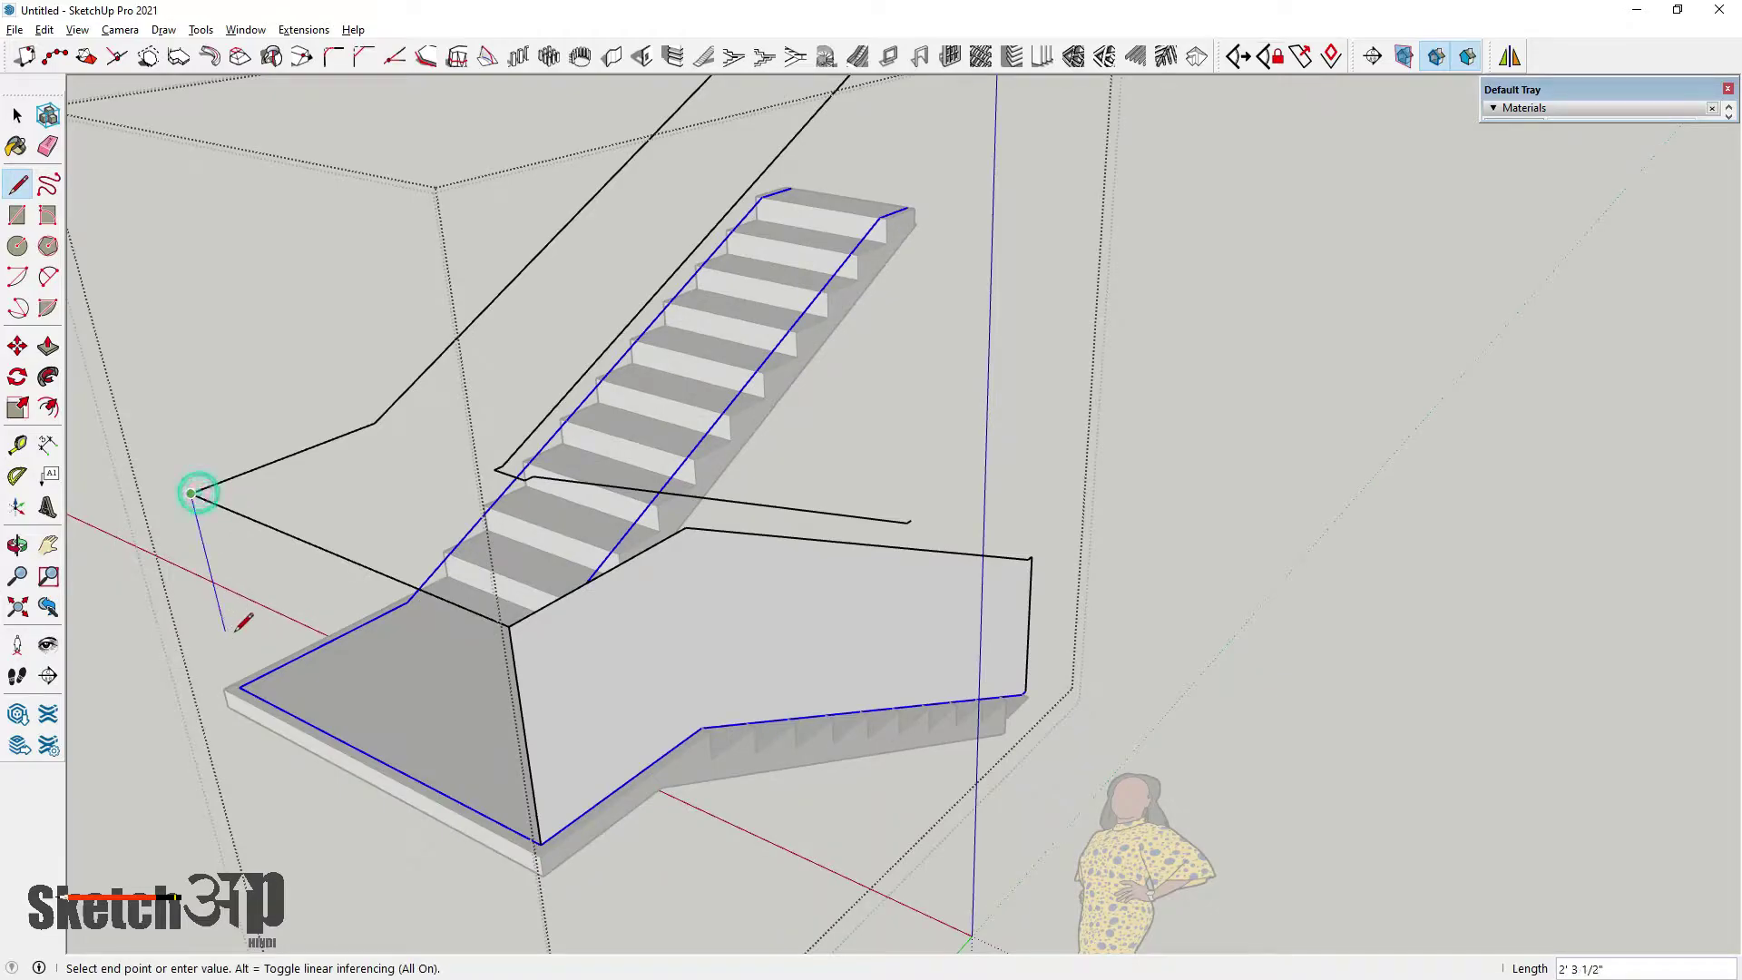
{"action": "left_click", "coordinate": [240, 687]}
Close the outer railing panel with a vertical line between the guide line and its copy at the second flight's upper end
{"action": "scroll", "coordinate": [333, 556], "scroll_direction": "down", "scroll_amount": 3}
{"action": "middle_click_drag", "start_coordinate": [333, 557], "coordinate": [1105, 634]}
{"action": "middle_click_drag", "start_coordinate": [817, 717], "coordinate": [1070, 608]}
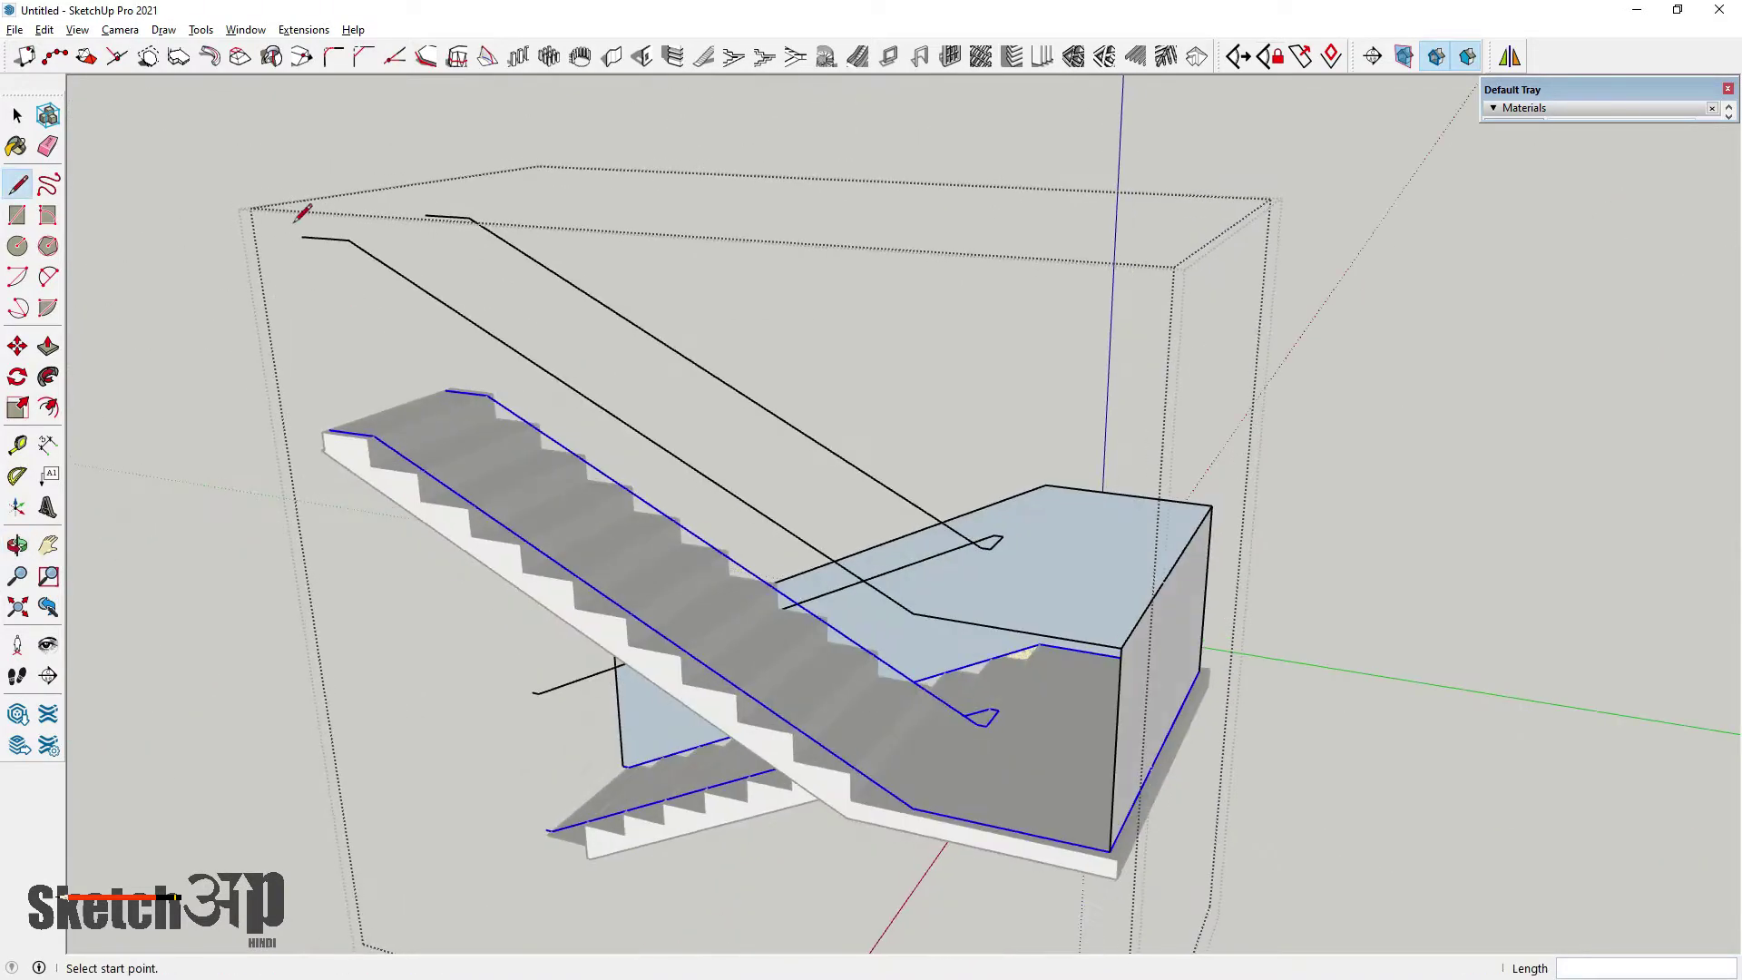
{"action": "left_click", "coordinate": [302, 235]}
{"action": "left_click", "coordinate": [329, 430]}
Draw a vertical line joining the lower end of the inner handrail guide line to its copy on the first flight
{"action": "scroll", "coordinate": [454, 454], "scroll_direction": "down", "scroll_amount": 2}
{"action": "middle_click_drag", "start_coordinate": [690, 453], "coordinate": [1080, 545]}
{"action": "middle_click_drag", "start_coordinate": [972, 766], "coordinate": [869, 646]}
{"action": "scroll", "coordinate": [869, 646], "scroll_direction": "up", "scroll_amount": 2}
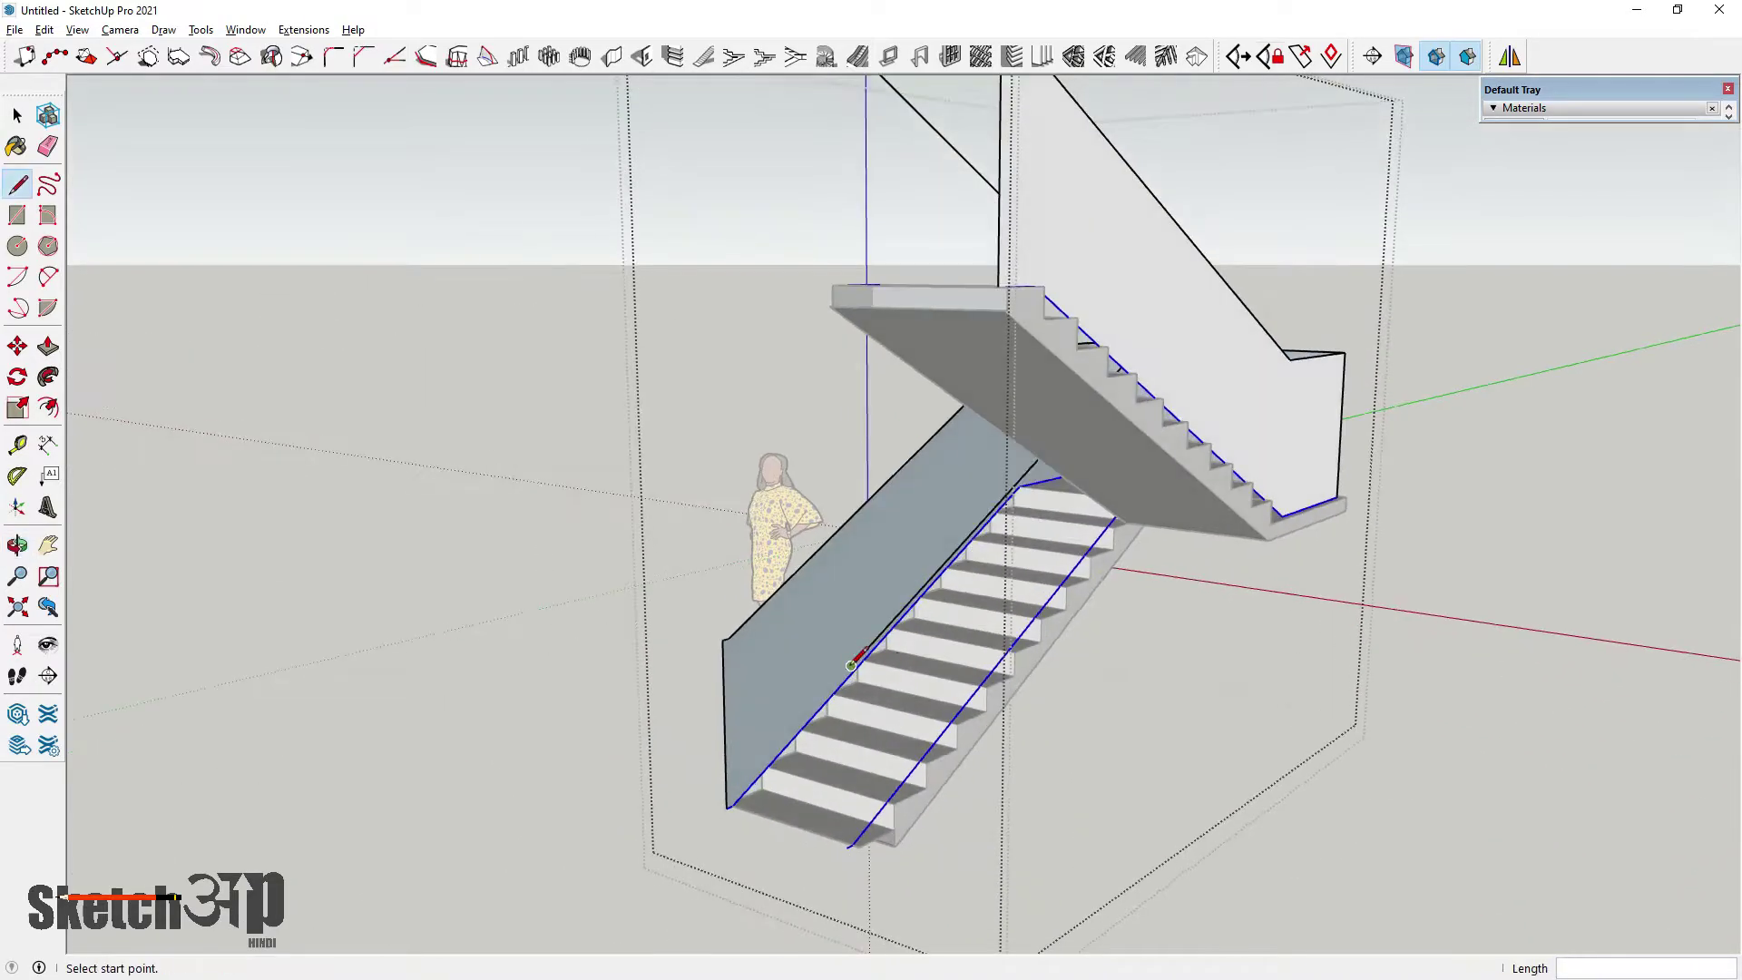
{"action": "left_click", "coordinate": [851, 665]}
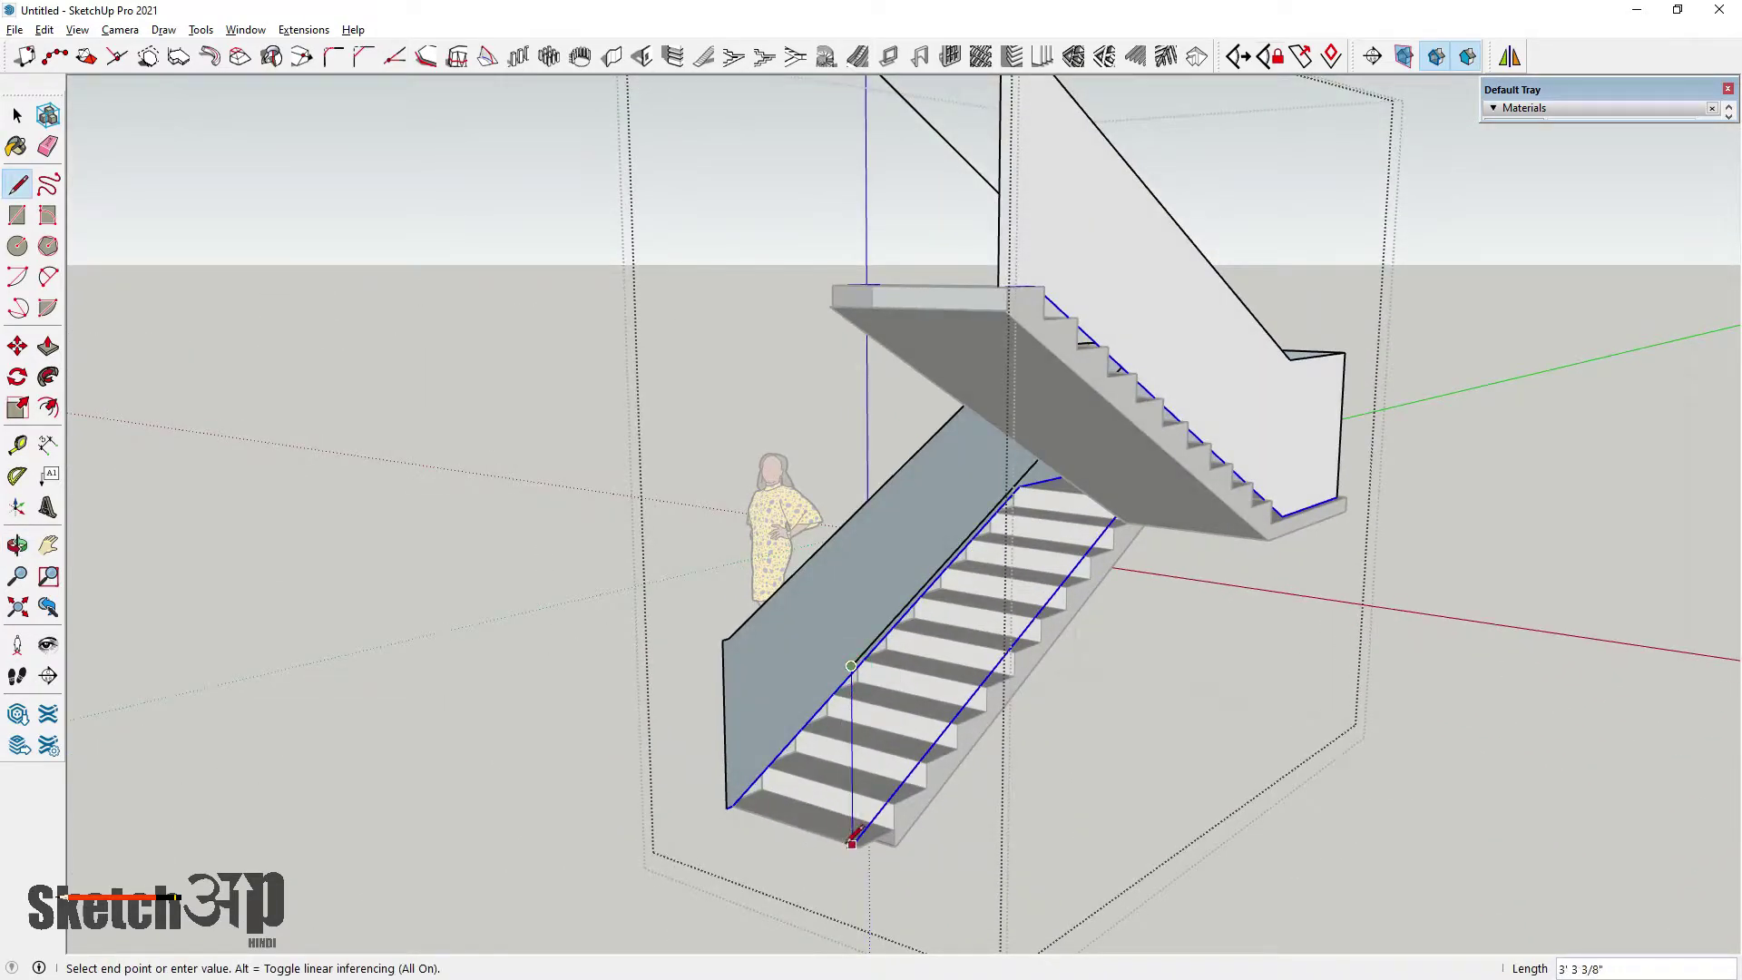
{"action": "scroll", "coordinate": [862, 835], "scroll_direction": "up", "scroll_amount": 1}
{"action": "middle_click_drag", "start_coordinate": [876, 810], "coordinate": [696, 799]}
{"action": "scroll", "coordinate": [697, 797], "scroll_direction": "up", "scroll_amount": 1}
{"action": "key", "text": "Escape"}
{"action": "left_click", "coordinate": [497, 464]}
{"action": "left_click", "coordinate": [506, 828]}
{"action": "scroll", "coordinate": [505, 828], "scroll_direction": "down", "scroll_amount": 5}
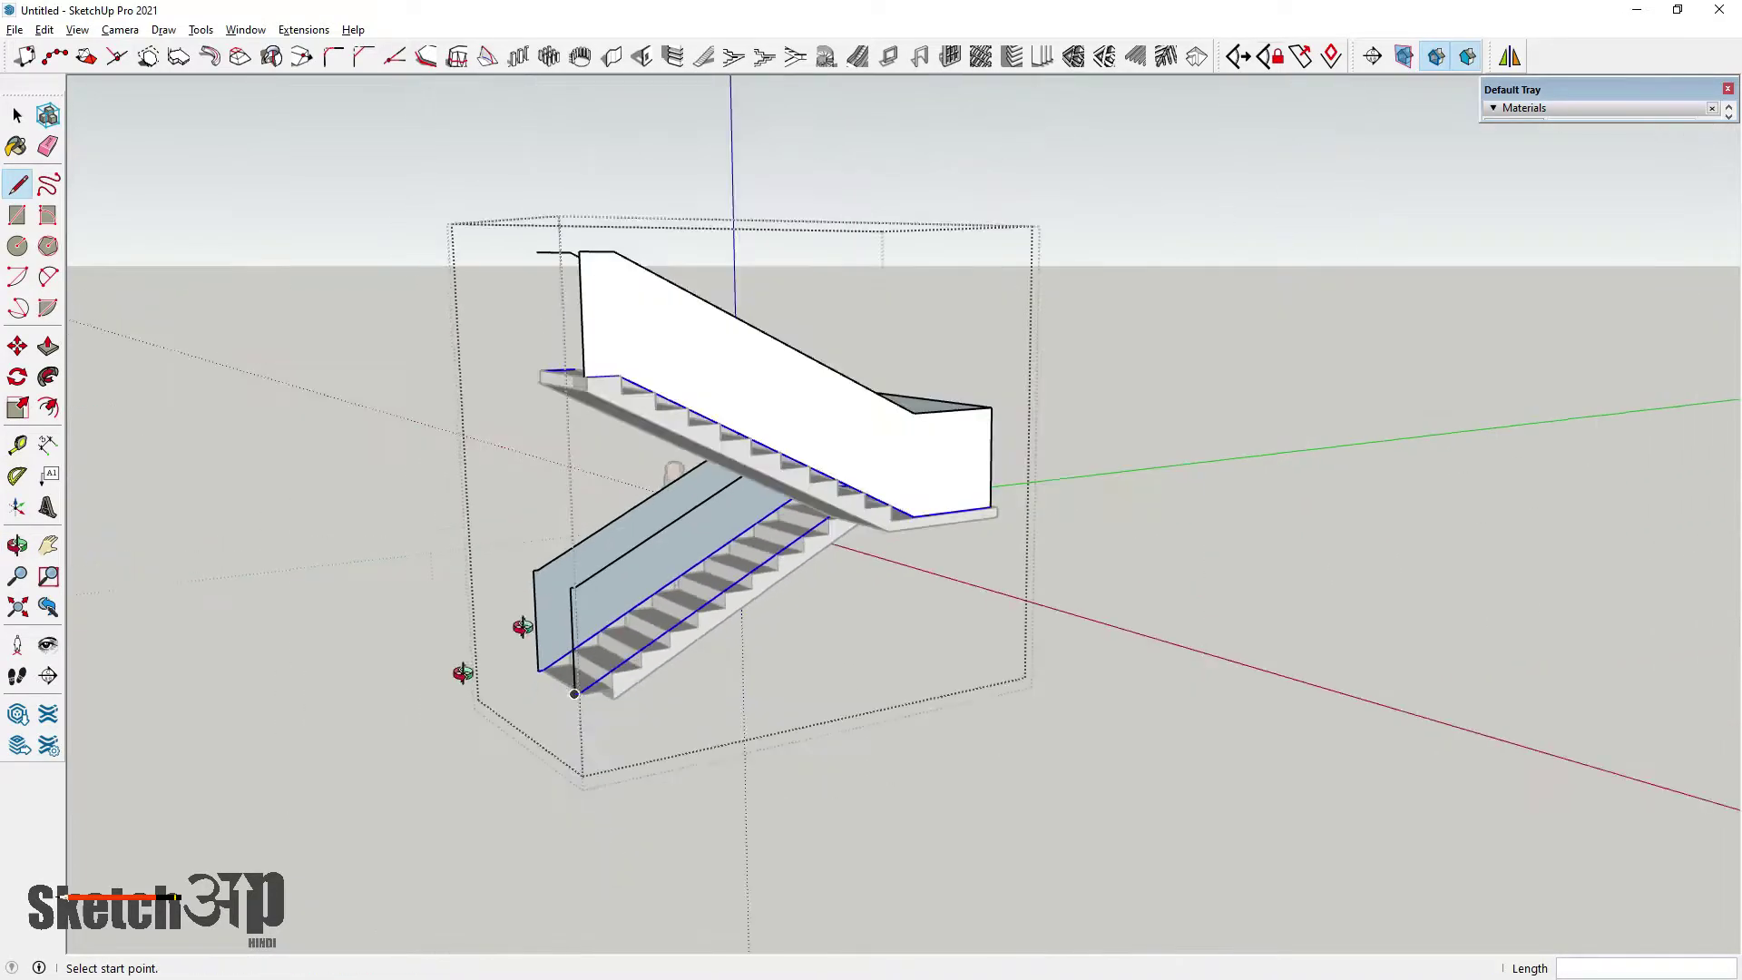
Draw vertical lines at both corners of the inner railing's turn at the landing, joining the guide line to its copy
{"action": "middle_click_drag", "start_coordinate": [463, 673], "coordinate": [308, 762]}
{"action": "middle_click_drag", "start_coordinate": [918, 498], "coordinate": [772, 563]}
{"action": "scroll", "coordinate": [807, 436], "scroll_direction": "up", "scroll_amount": 4}
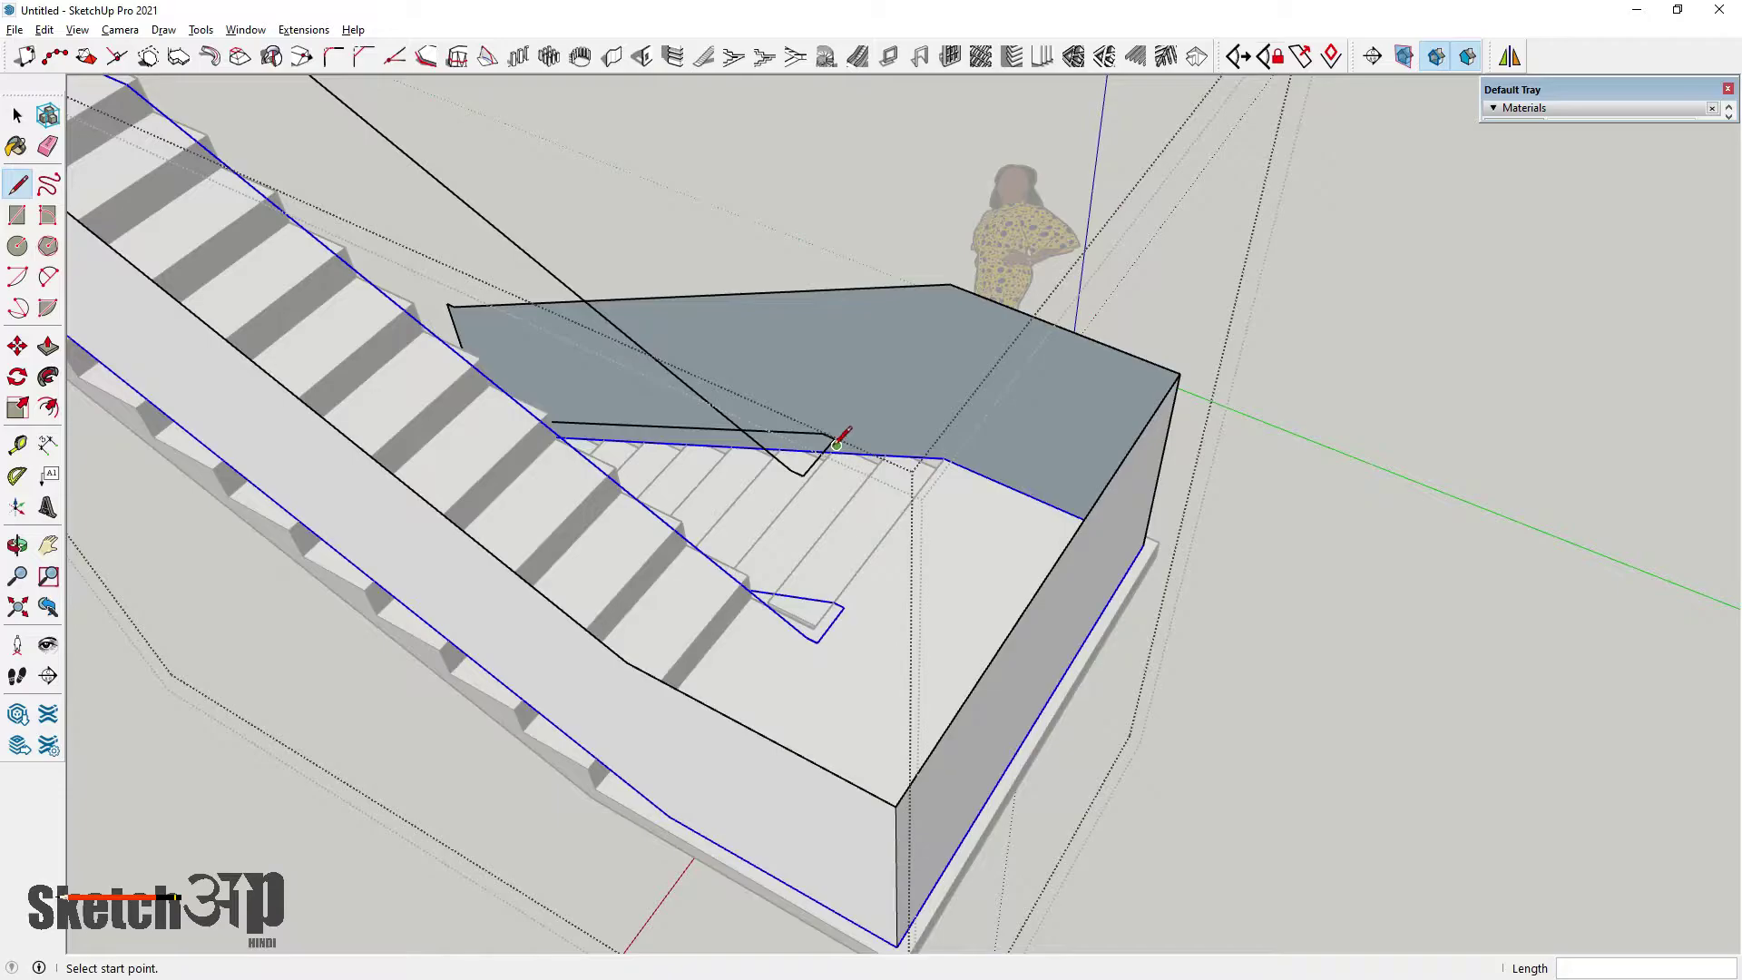
{"action": "left_click", "coordinate": [844, 607]}
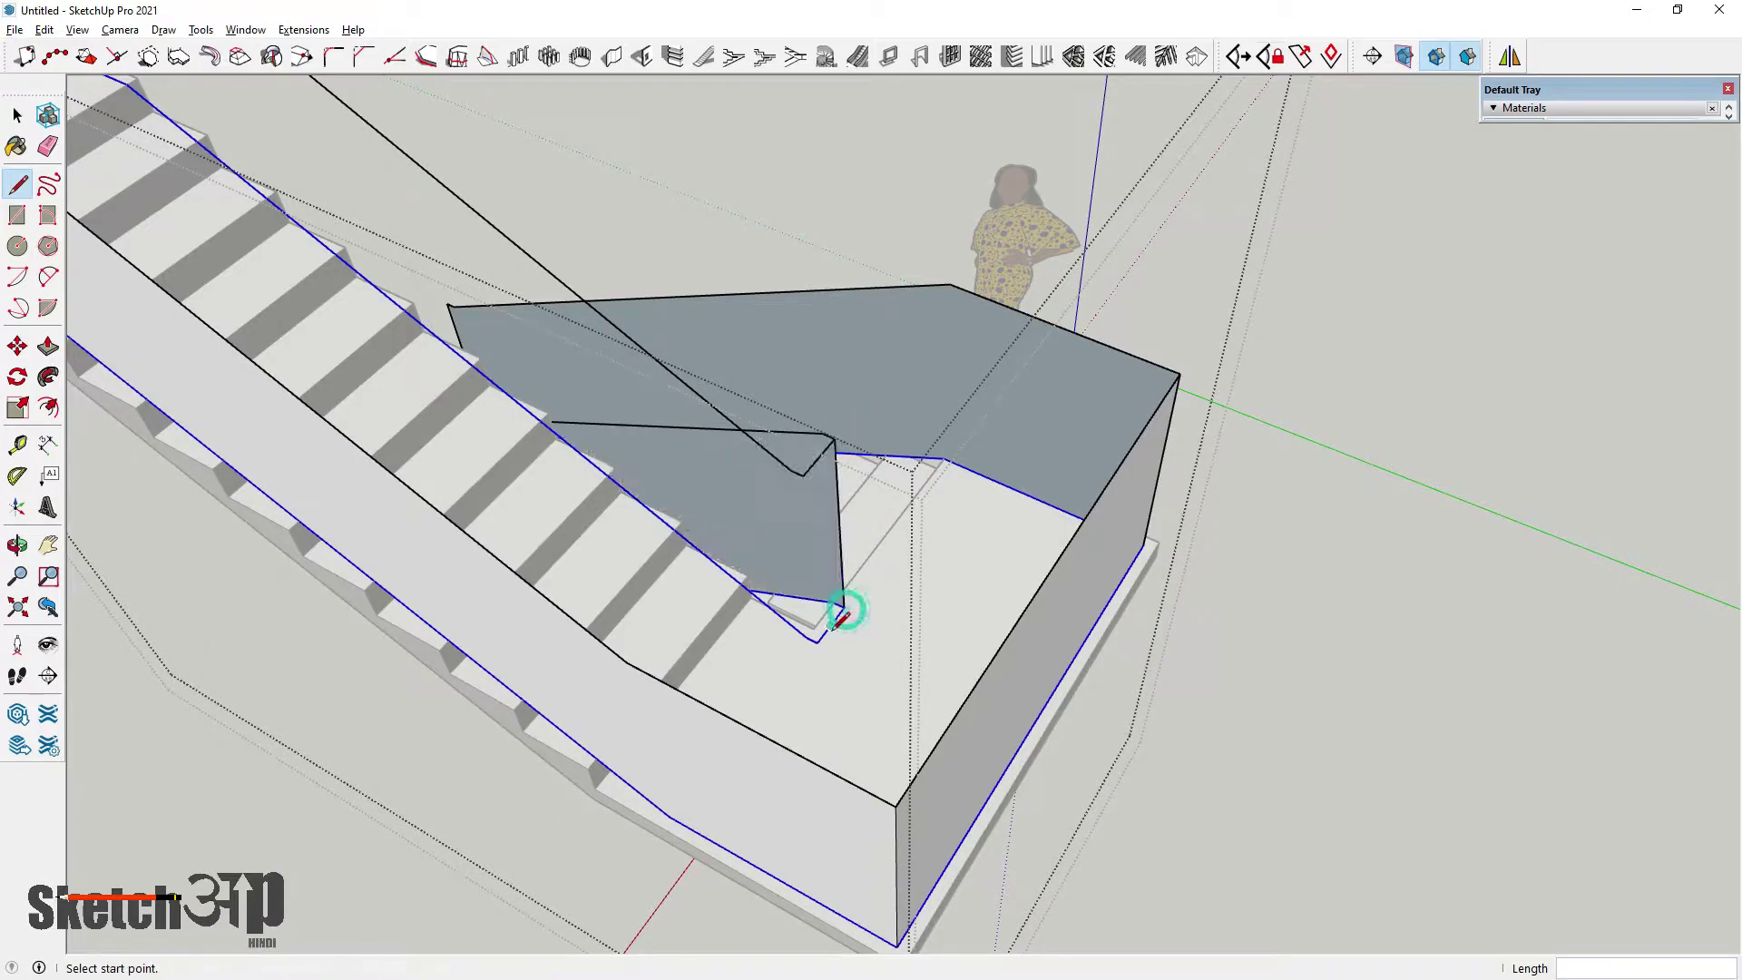
{"action": "left_click", "coordinate": [817, 641]}
{"action": "left_click", "coordinate": [803, 476]}
{"action": "scroll", "coordinate": [847, 695], "scroll_direction": "down", "scroll_amount": 4}
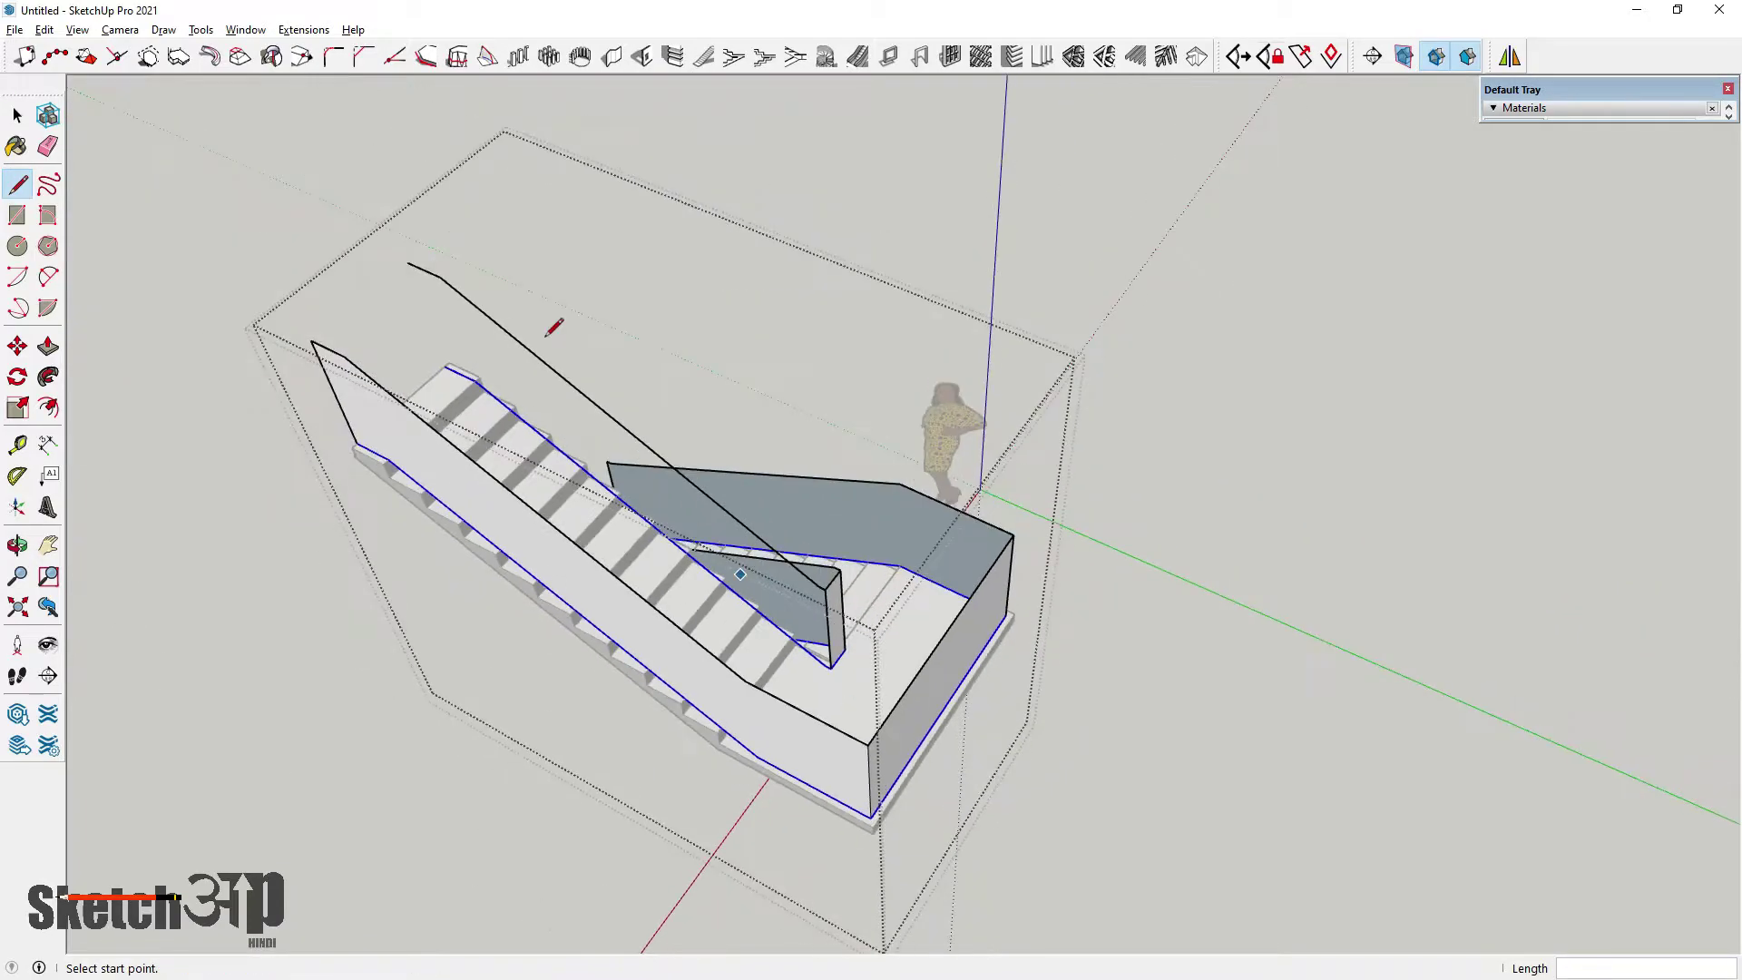
Close the inner railing panel with a vertical line at the second flight's upper end
{"action": "scroll", "coordinate": [451, 265], "scroll_direction": "up", "scroll_amount": 1}
{"action": "left_click", "coordinate": [392, 259]}
{"action": "left_click", "coordinate": [437, 378]}
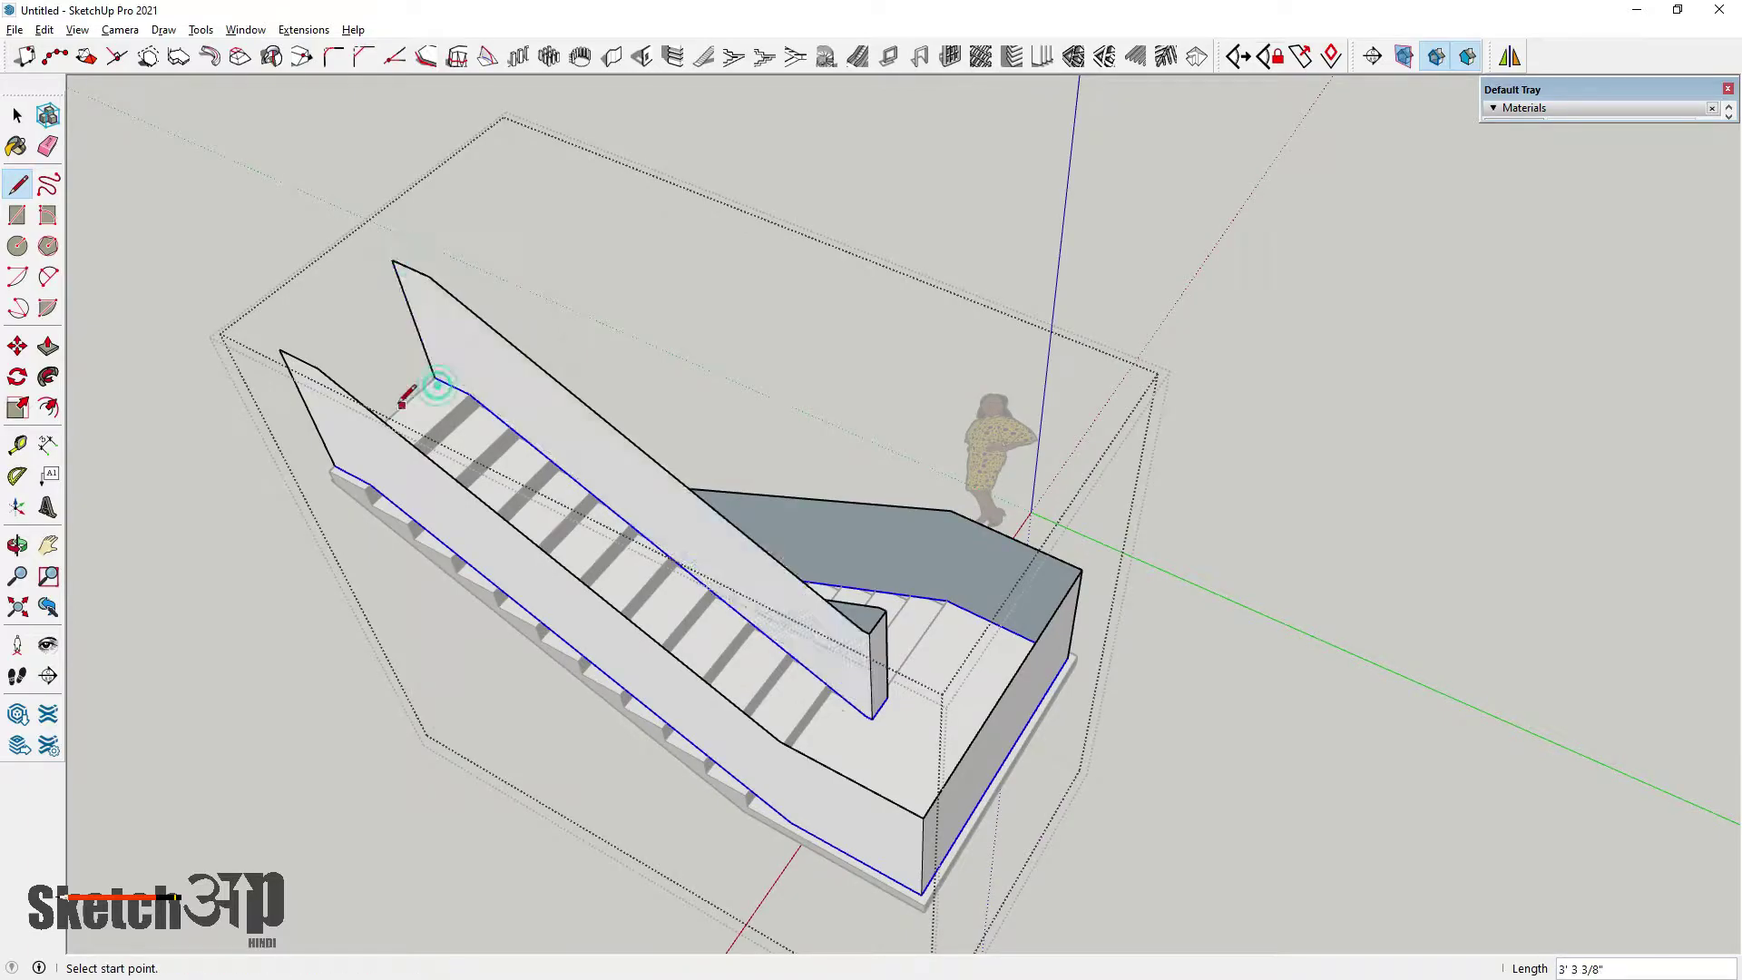
{"action": "middle_click_drag", "start_coordinate": [397, 404], "coordinate": [708, 417]}
{"action": "mouse_move", "coordinate": [575, 498]}
{"action": "middle_mouse_down"}
{"action": "mouse_move", "coordinate": [798, 526]}
{"action": "mouse_move", "coordinate": [831, 574]}
{"action": "mouse_move", "coordinate": [907, 592]}
{"action": "mouse_move", "coordinate": [924, 617]}
{"action": "middle_mouse_up"}
{"action": "key", "text": "space"}
{"action": "scroll", "coordinate": [924, 617], "scroll_direction": "up", "scroll_amount": 3}
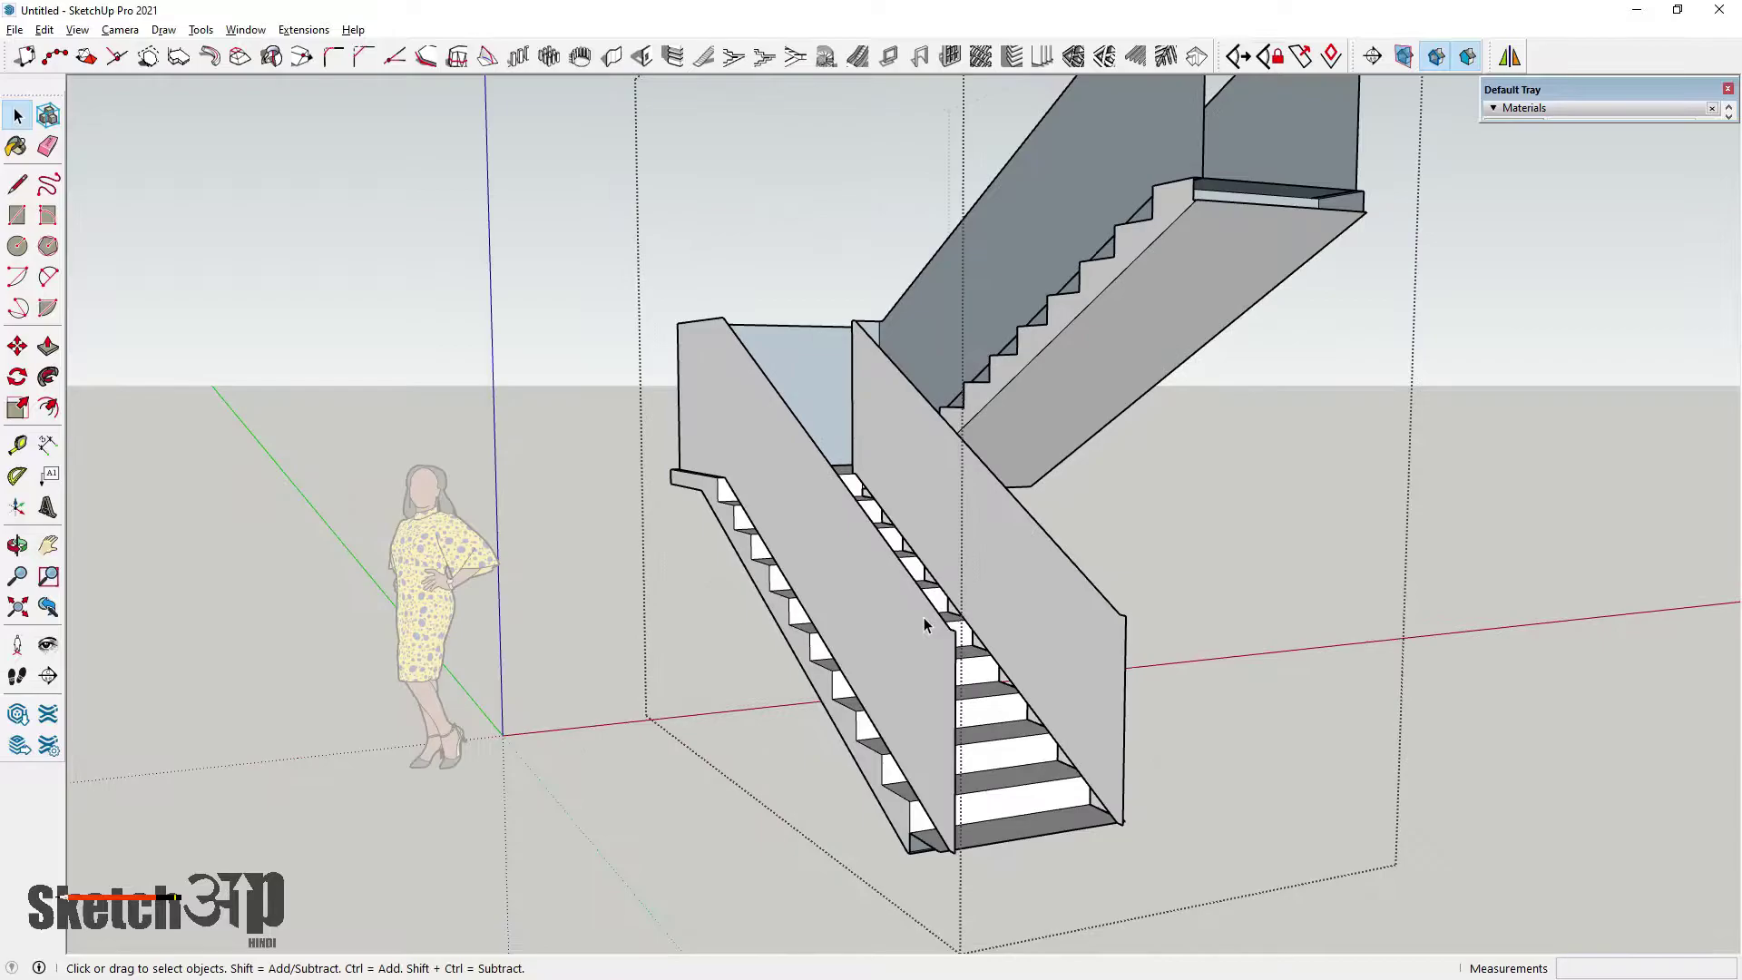
Select the outer railing panel and pick Translucent Glass Gray from the Glass and Mirrors materials
{"action": "left_click", "coordinate": [924, 618]}
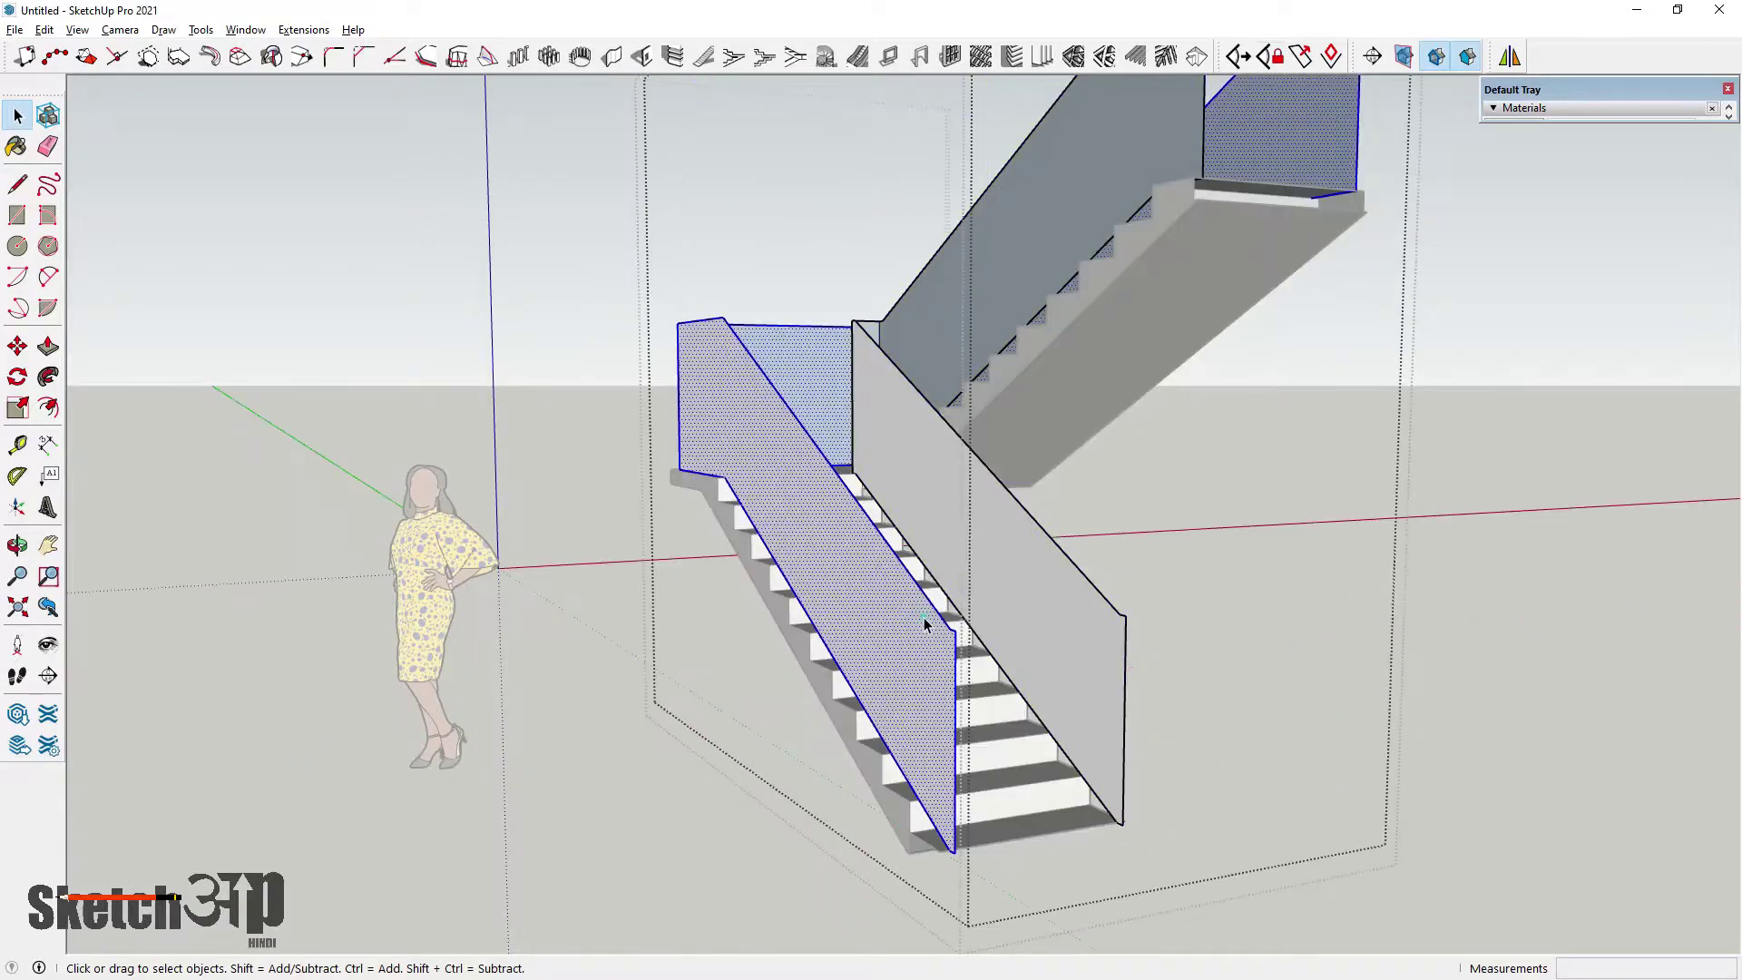
{"action": "left_click", "coordinate": [1602, 109]}
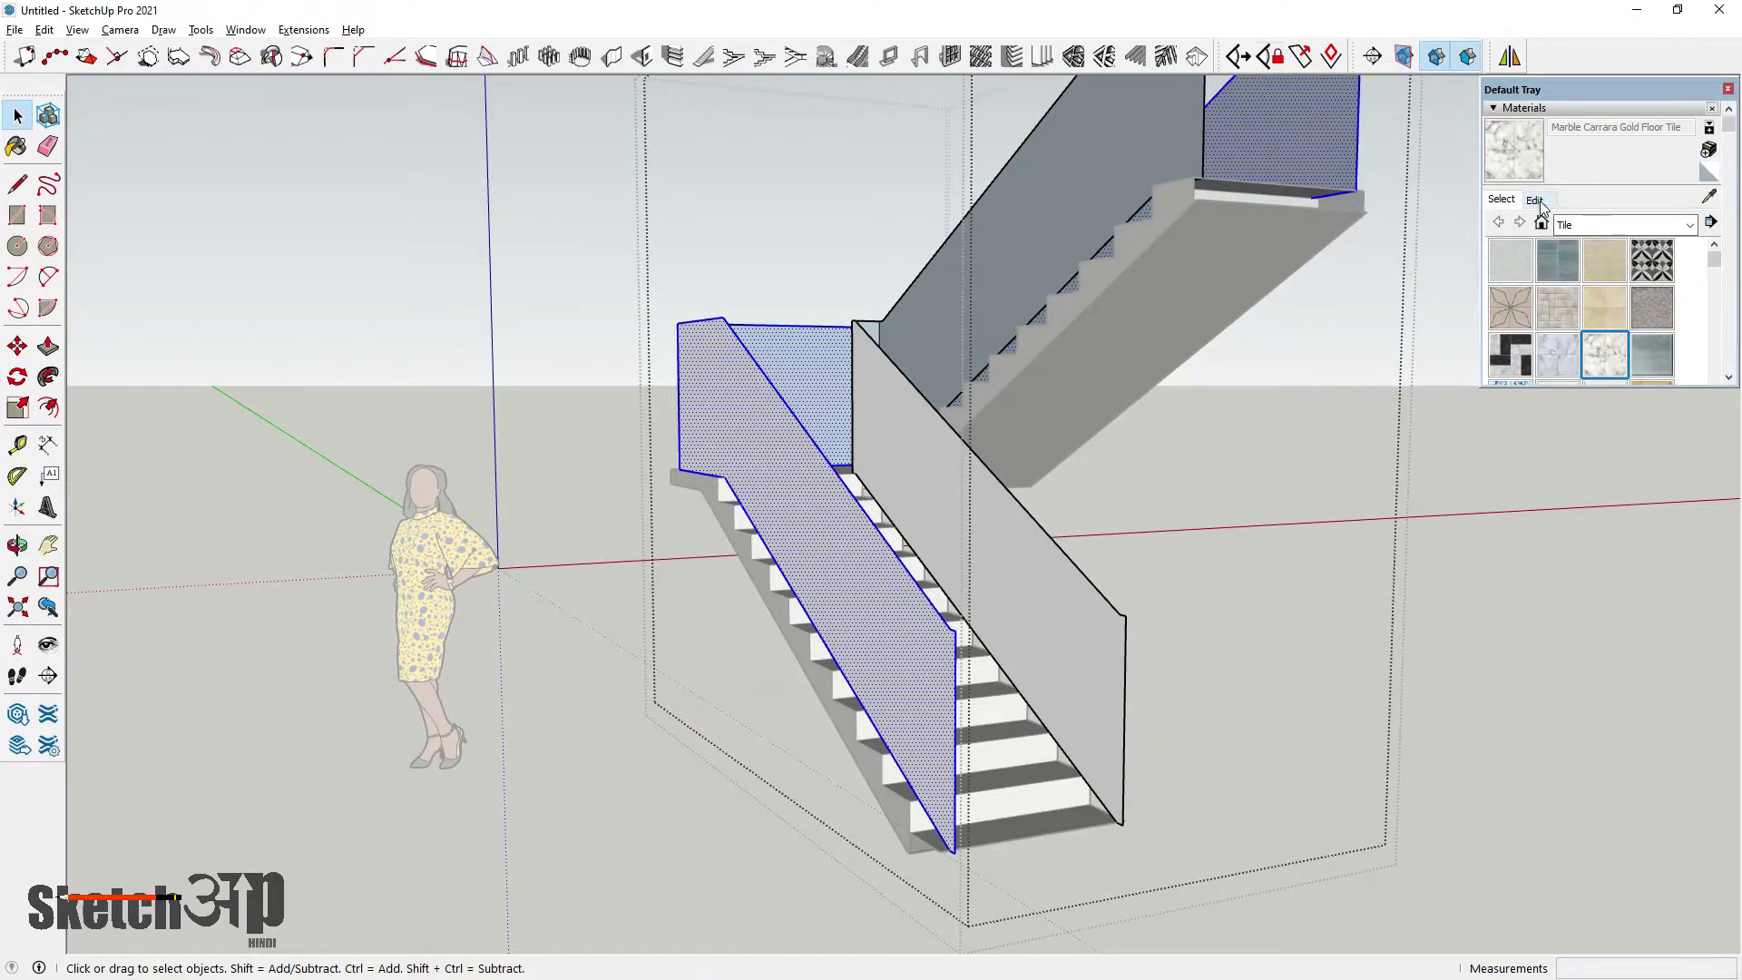
{"action": "left_click", "coordinate": [1690, 225]}
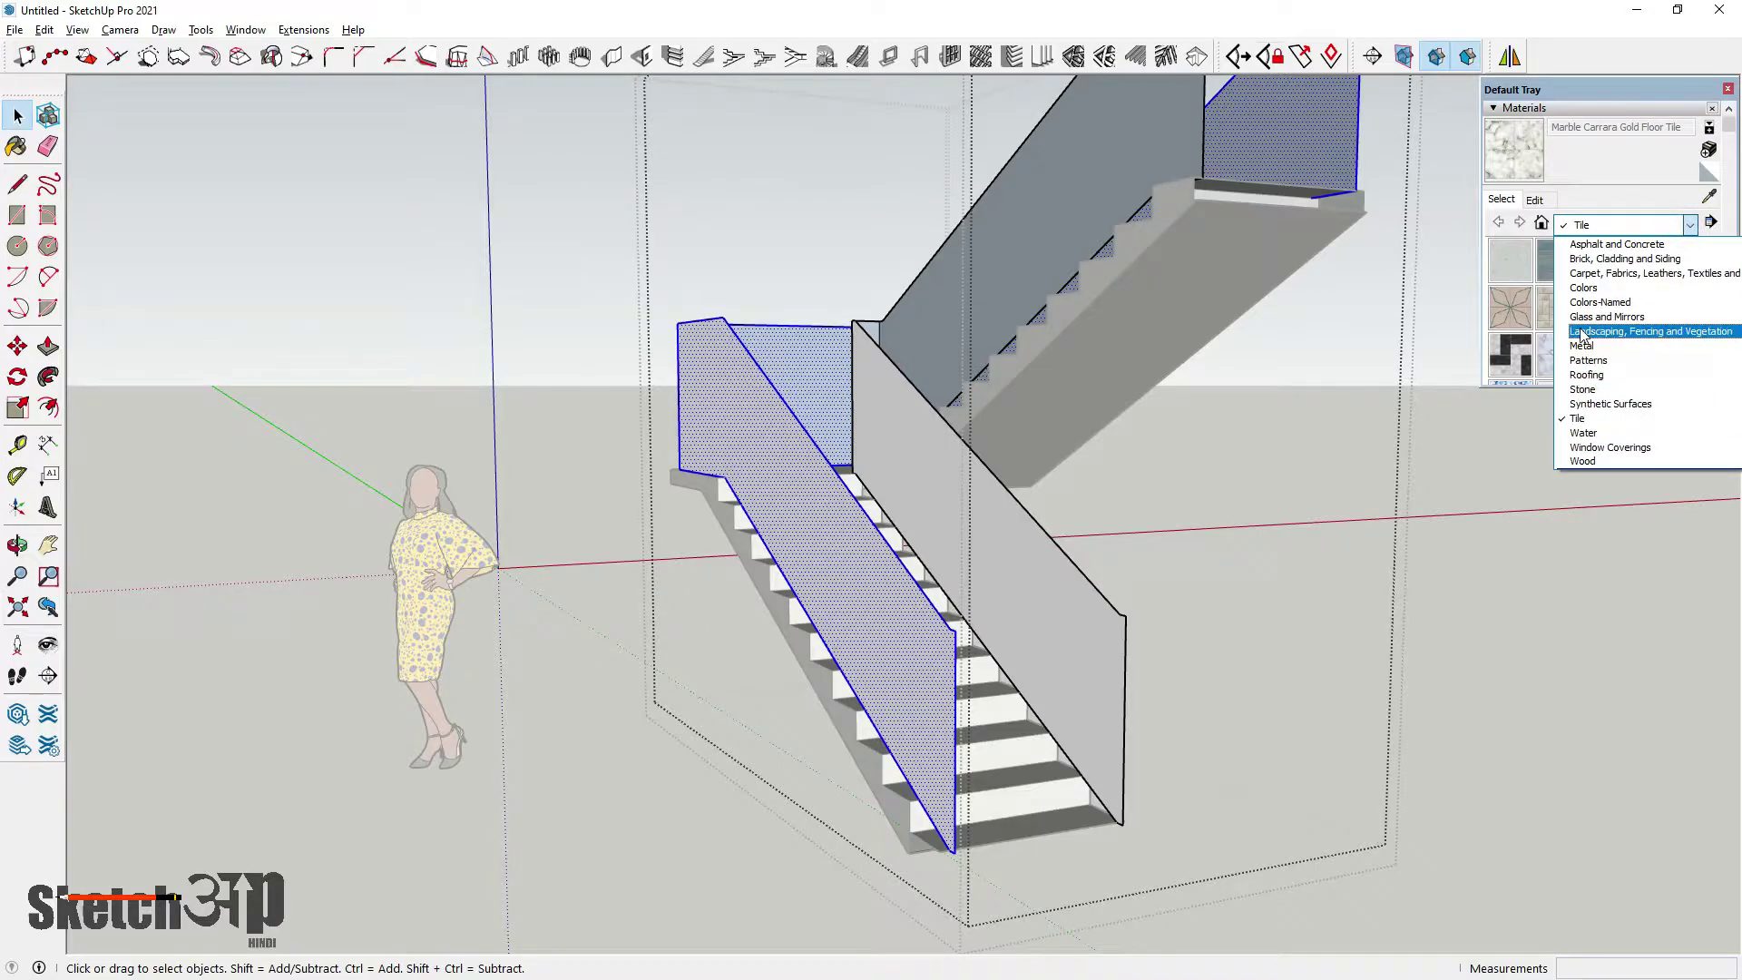
{"action": "left_click", "coordinate": [1584, 316]}
{"action": "left_click", "coordinate": [1605, 307]}
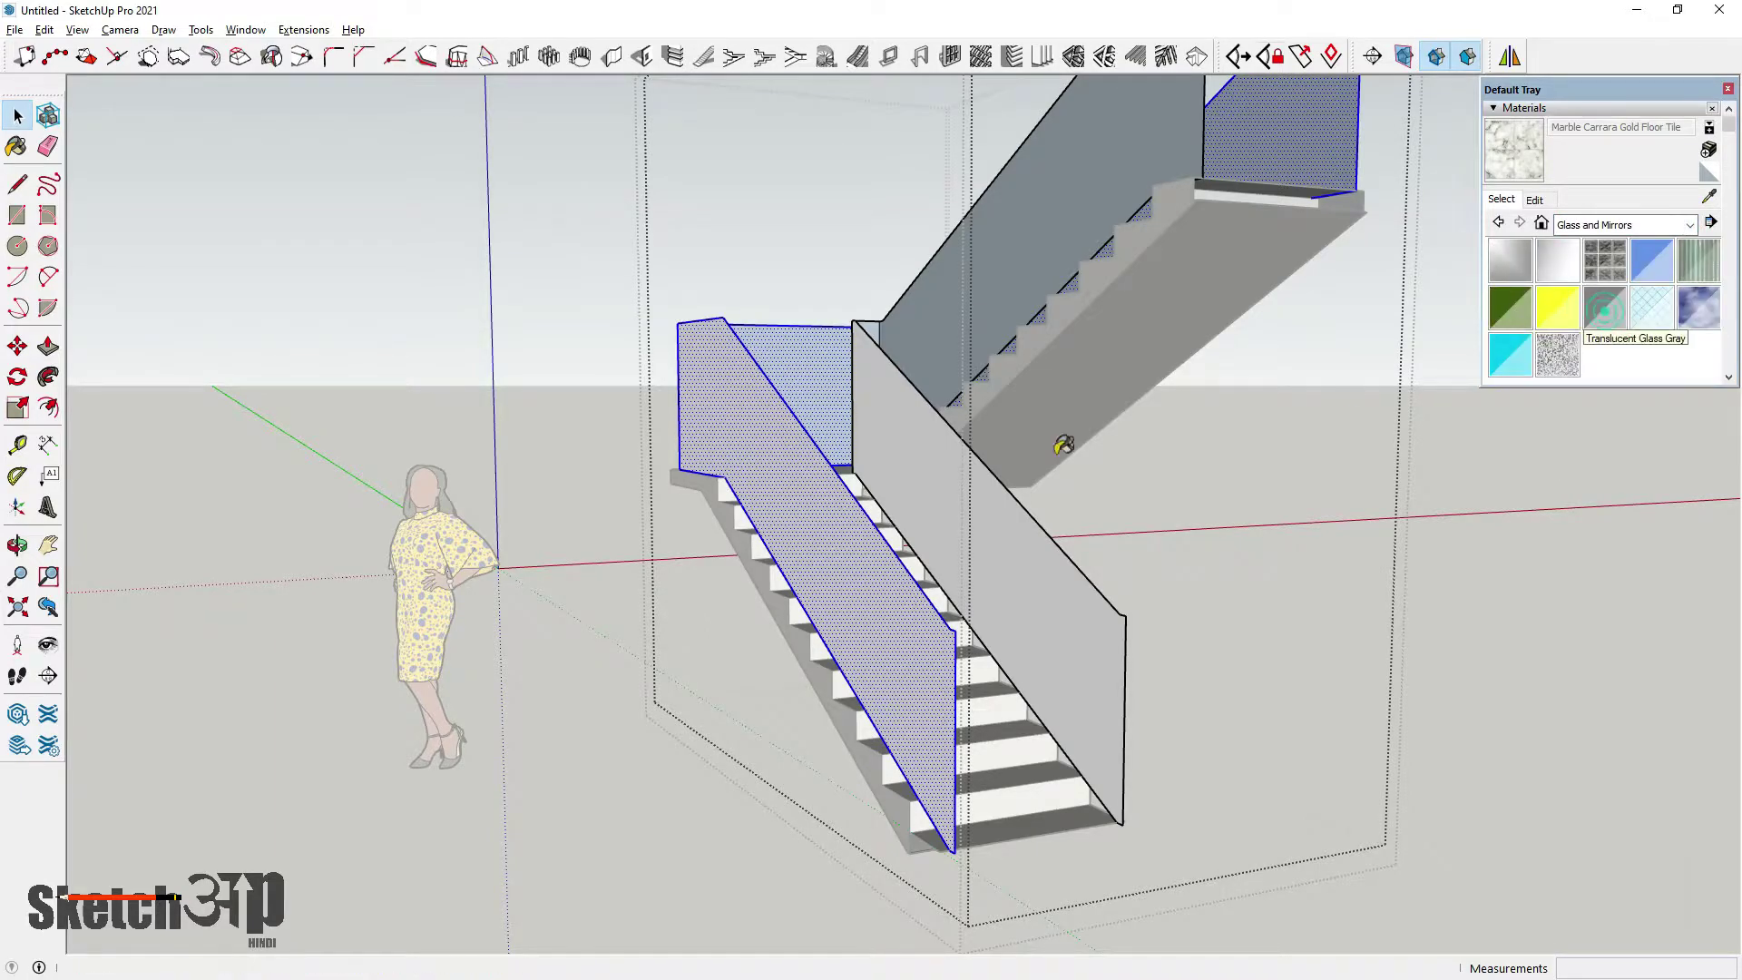
Paint the outer and inner railing panels with Translucent Glass Gray and close the staircase group
{"action": "left_click", "coordinate": [828, 504]}
{"action": "left_click", "coordinate": [957, 494]}
{"action": "middle_click_drag", "start_coordinate": [940, 485], "coordinate": [942, 603]}
{"action": "left_click", "coordinate": [973, 282]}
{"action": "middle_click_drag", "start_coordinate": [1076, 292], "coordinate": [921, 392]}
{"action": "scroll", "coordinate": [921, 392], "scroll_direction": "down", "scroll_amount": 4}
{"action": "scroll", "coordinate": [1035, 336], "scroll_direction": "up", "scroll_amount": 4}
{"action": "mouse_move", "coordinate": [1077, 304]}
{"action": "middle_mouse_down"}
{"action": "mouse_move", "coordinate": [194, 444]}
{"action": "mouse_move", "coordinate": [1012, 491]}
{"action": "mouse_move", "coordinate": [785, 420]}
{"action": "middle_mouse_up"}
{"action": "left_click", "coordinate": [977, 476]}
{"action": "scroll", "coordinate": [828, 551], "scroll_direction": "down", "scroll_amount": 4}
{"action": "mouse_move", "coordinate": [914, 482]}
{"action": "middle_mouse_down"}
{"action": "mouse_move", "coordinate": [999, 448]}
{"action": "mouse_move", "coordinate": [1080, 372]}
{"action": "middle_mouse_up"}
{"action": "key", "text": "space"}
{"action": "left_click", "coordinate": [267, 340]}
{"action": "mouse_move", "coordinate": [267, 340]}
{"action": "middle_mouse_down"}
{"action": "mouse_move", "coordinate": [1009, 238]}
{"action": "mouse_move", "coordinate": [1262, 473]}
{"action": "middle_mouse_up"}
{"action": "left_click", "coordinate": [1261, 466]}
Examine the glass railing panels along both flights from several angles
{"action": "scroll", "coordinate": [898, 552], "scroll_direction": "up", "scroll_amount": 2}
{"action": "middle_click_drag", "start_coordinate": [899, 552], "coordinate": [1004, 643]}
{"action": "scroll", "coordinate": [1035, 553], "scroll_direction": "up", "scroll_amount": 3}
{"action": "scroll", "coordinate": [1044, 581], "scroll_direction": "up", "scroll_amount": 4}
{"action": "scroll", "coordinate": [1103, 567], "scroll_direction": "down", "scroll_amount": 2}
{"action": "scroll", "coordinate": [1102, 547], "scroll_direction": "up", "scroll_amount": 2}
{"action": "scroll", "coordinate": [1044, 558], "scroll_direction": "down", "scroll_amount": 3}
{"action": "scroll", "coordinate": [989, 651], "scroll_direction": "up", "scroll_amount": 3}
{"action": "scroll", "coordinate": [943, 699], "scroll_direction": "up", "scroll_amount": 2}
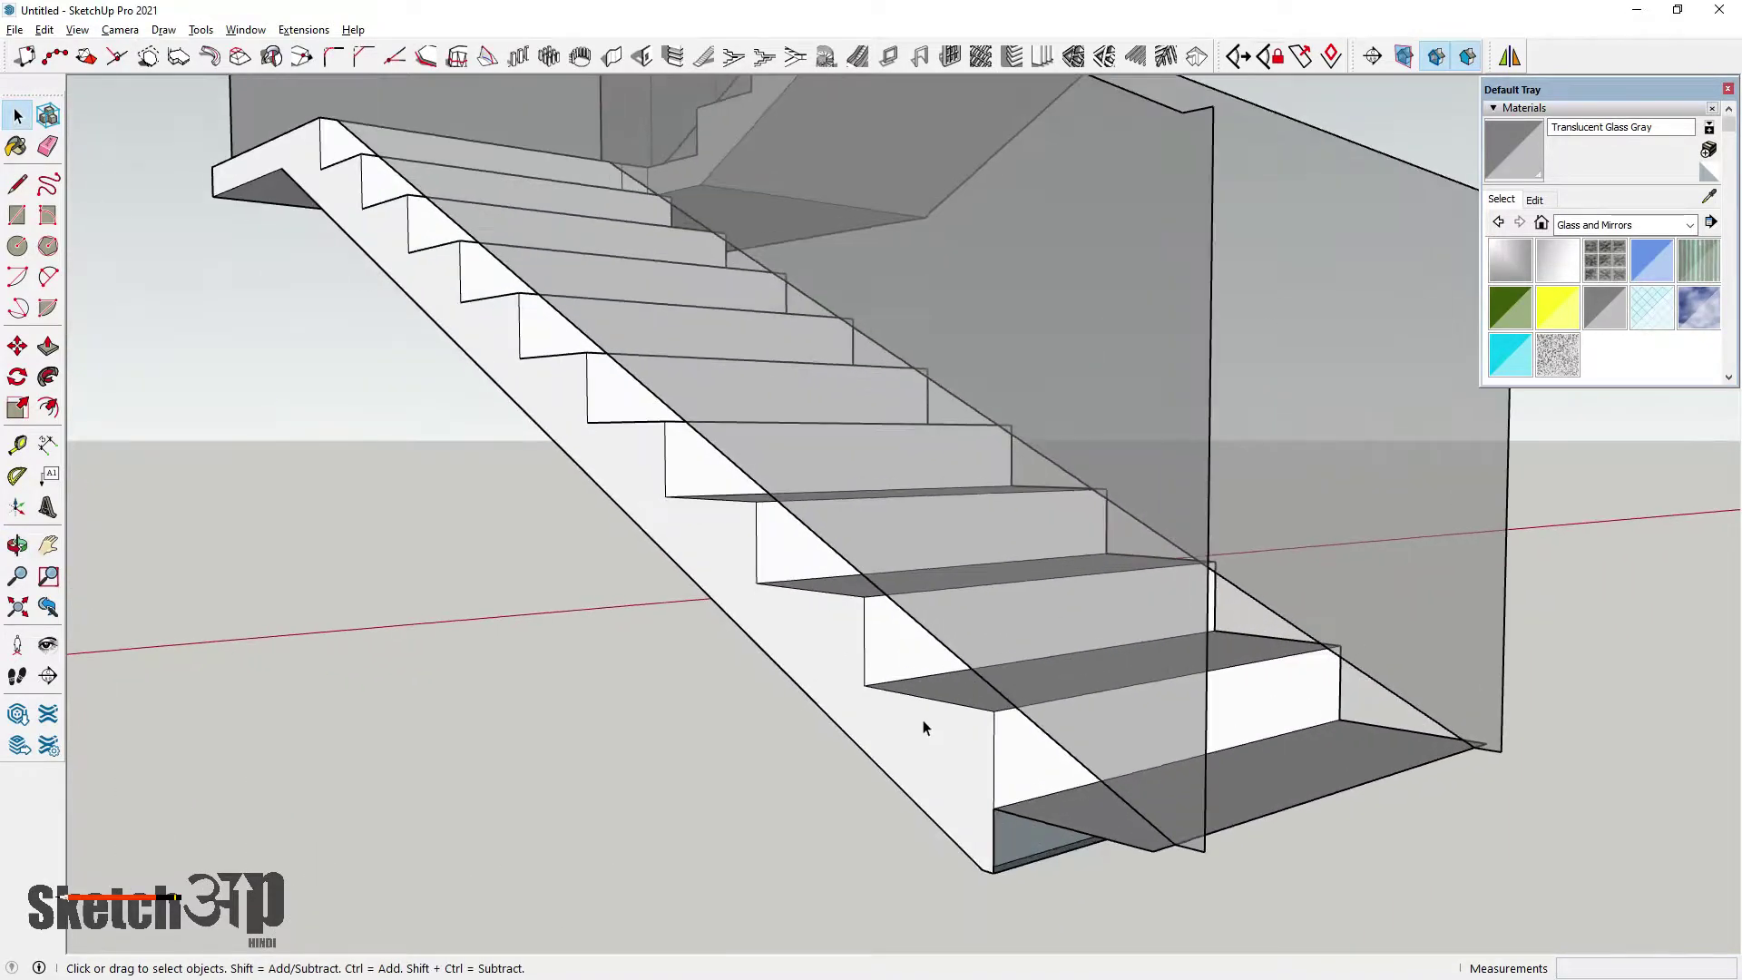
{"action": "middle_click_drag", "start_coordinate": [783, 574], "coordinate": [874, 652]}
{"action": "scroll", "coordinate": [719, 439], "scroll_direction": "down", "scroll_amount": 3}
{"action": "middle_click_drag", "start_coordinate": [720, 440], "coordinate": [862, 569]}
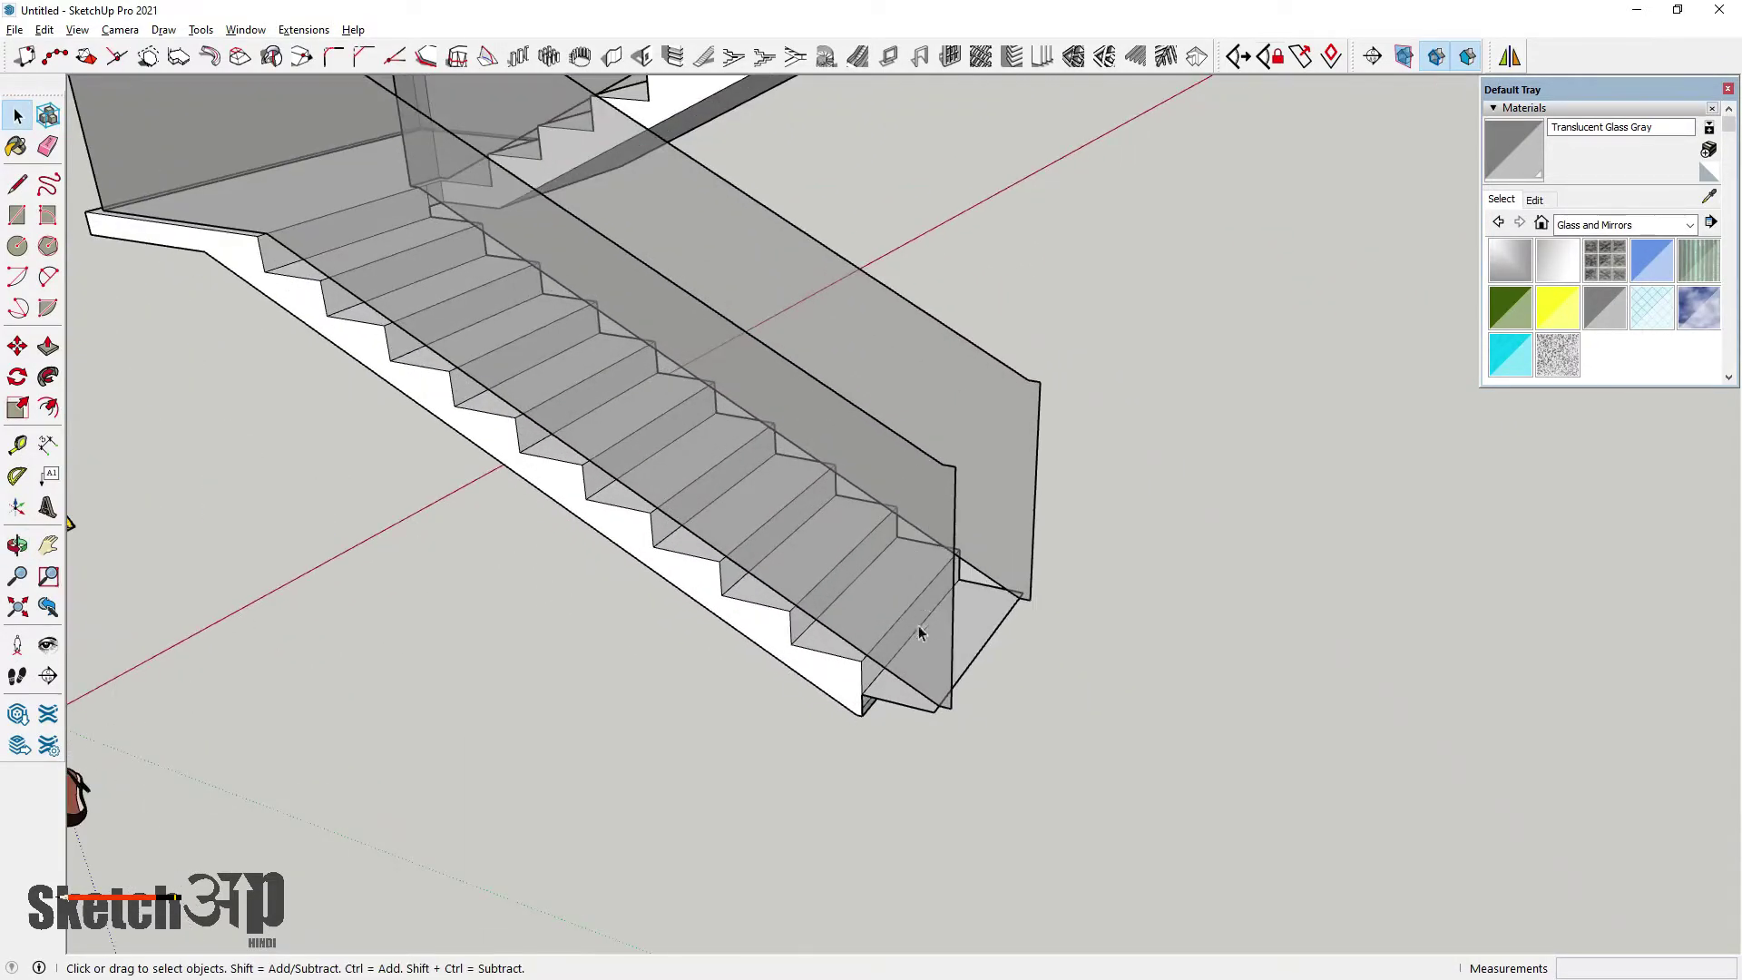
{"action": "scroll", "coordinate": [914, 600], "scroll_direction": "down", "scroll_amount": 5}
{"action": "scroll", "coordinate": [902, 576], "scroll_direction": "up", "scroll_amount": 5}
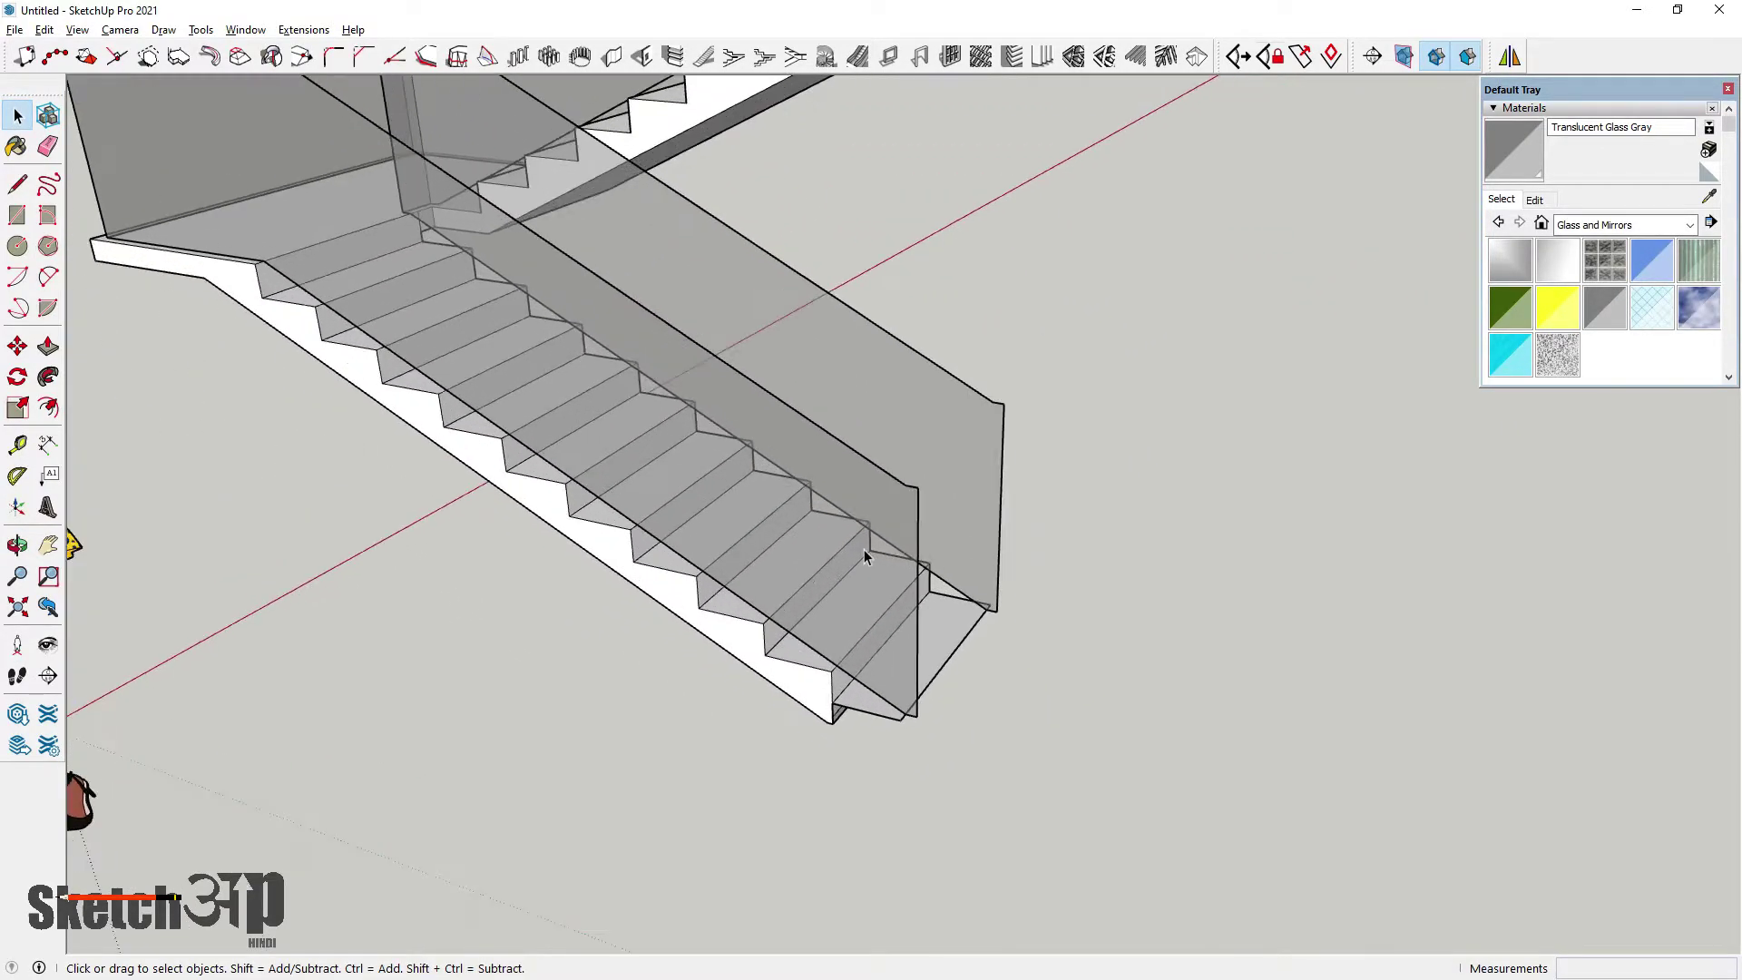
{"action": "scroll", "coordinate": [908, 541], "scroll_direction": "down", "scroll_amount": 4}
{"action": "scroll", "coordinate": [857, 568], "scroll_direction": "up", "scroll_amount": 1}
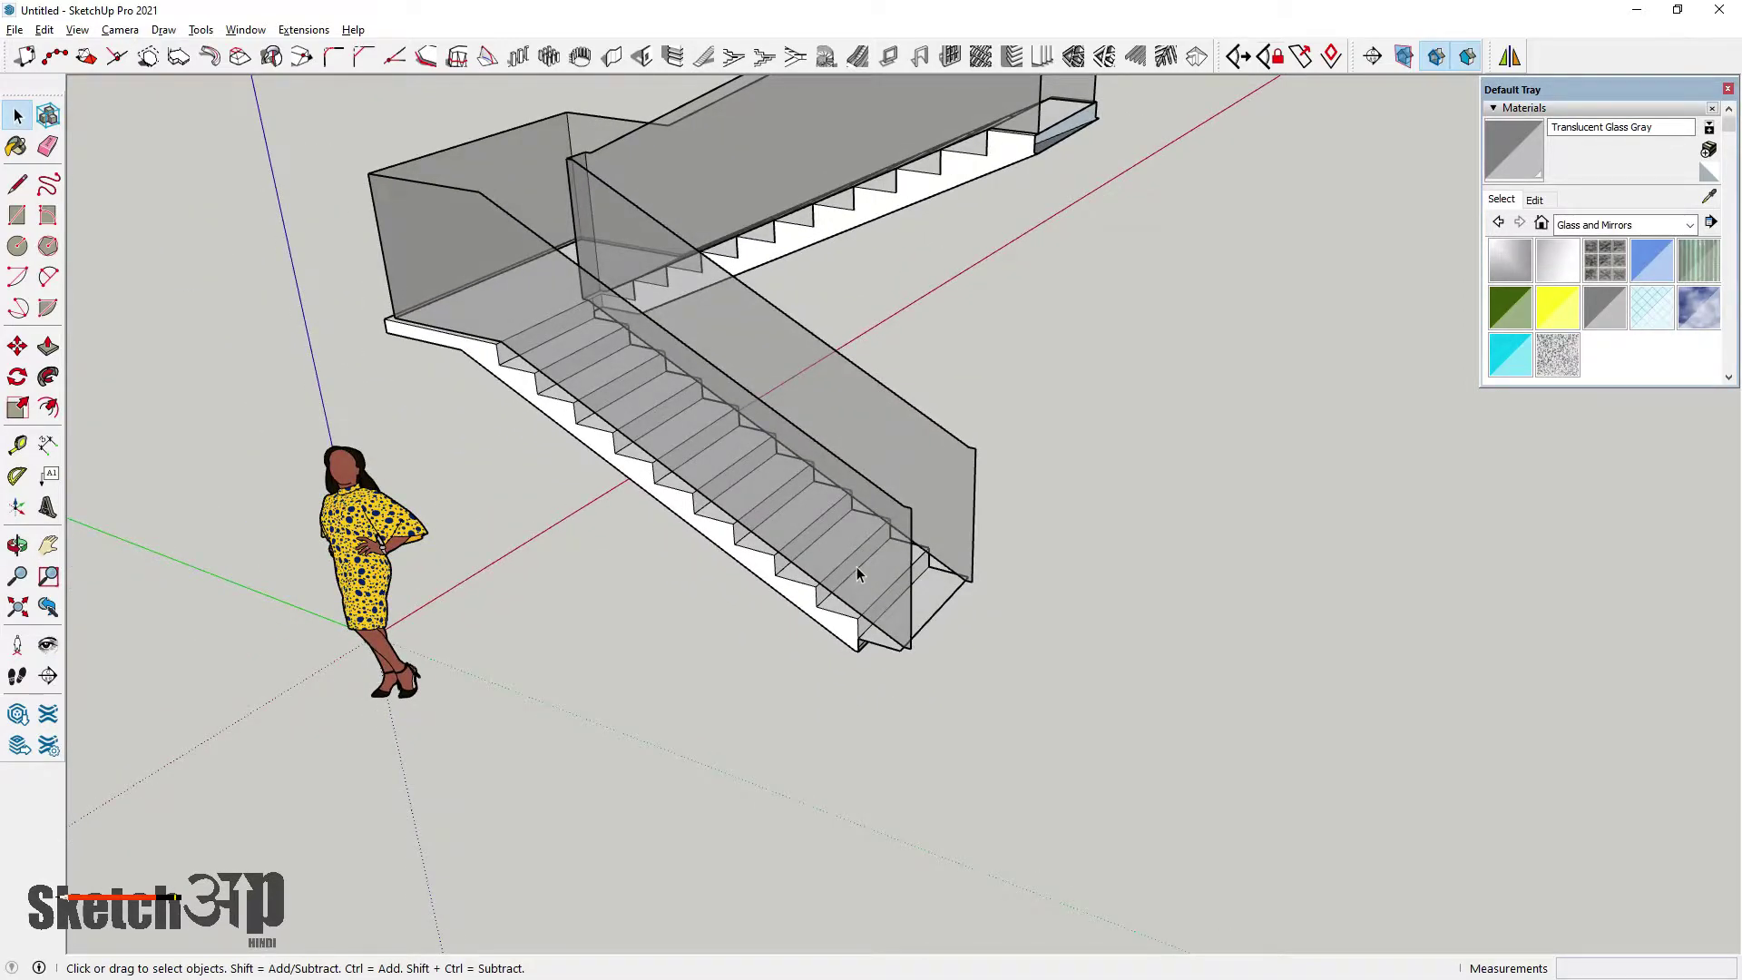
{"action": "scroll", "coordinate": [884, 594], "scroll_direction": "down", "scroll_amount": 4}
{"action": "middle_click_drag", "start_coordinate": [886, 603], "coordinate": [695, 621]}
{"action": "scroll", "coordinate": [853, 513], "scroll_direction": "up", "scroll_amount": 4}
{"action": "middle_click_drag", "start_coordinate": [853, 513], "coordinate": [972, 529]}
In the staircase group, start a handrail profile at the outer panel's lower end: 3/4" outward, 1.5" up and 1.5" across
{"action": "double_click", "coordinate": [972, 529]}
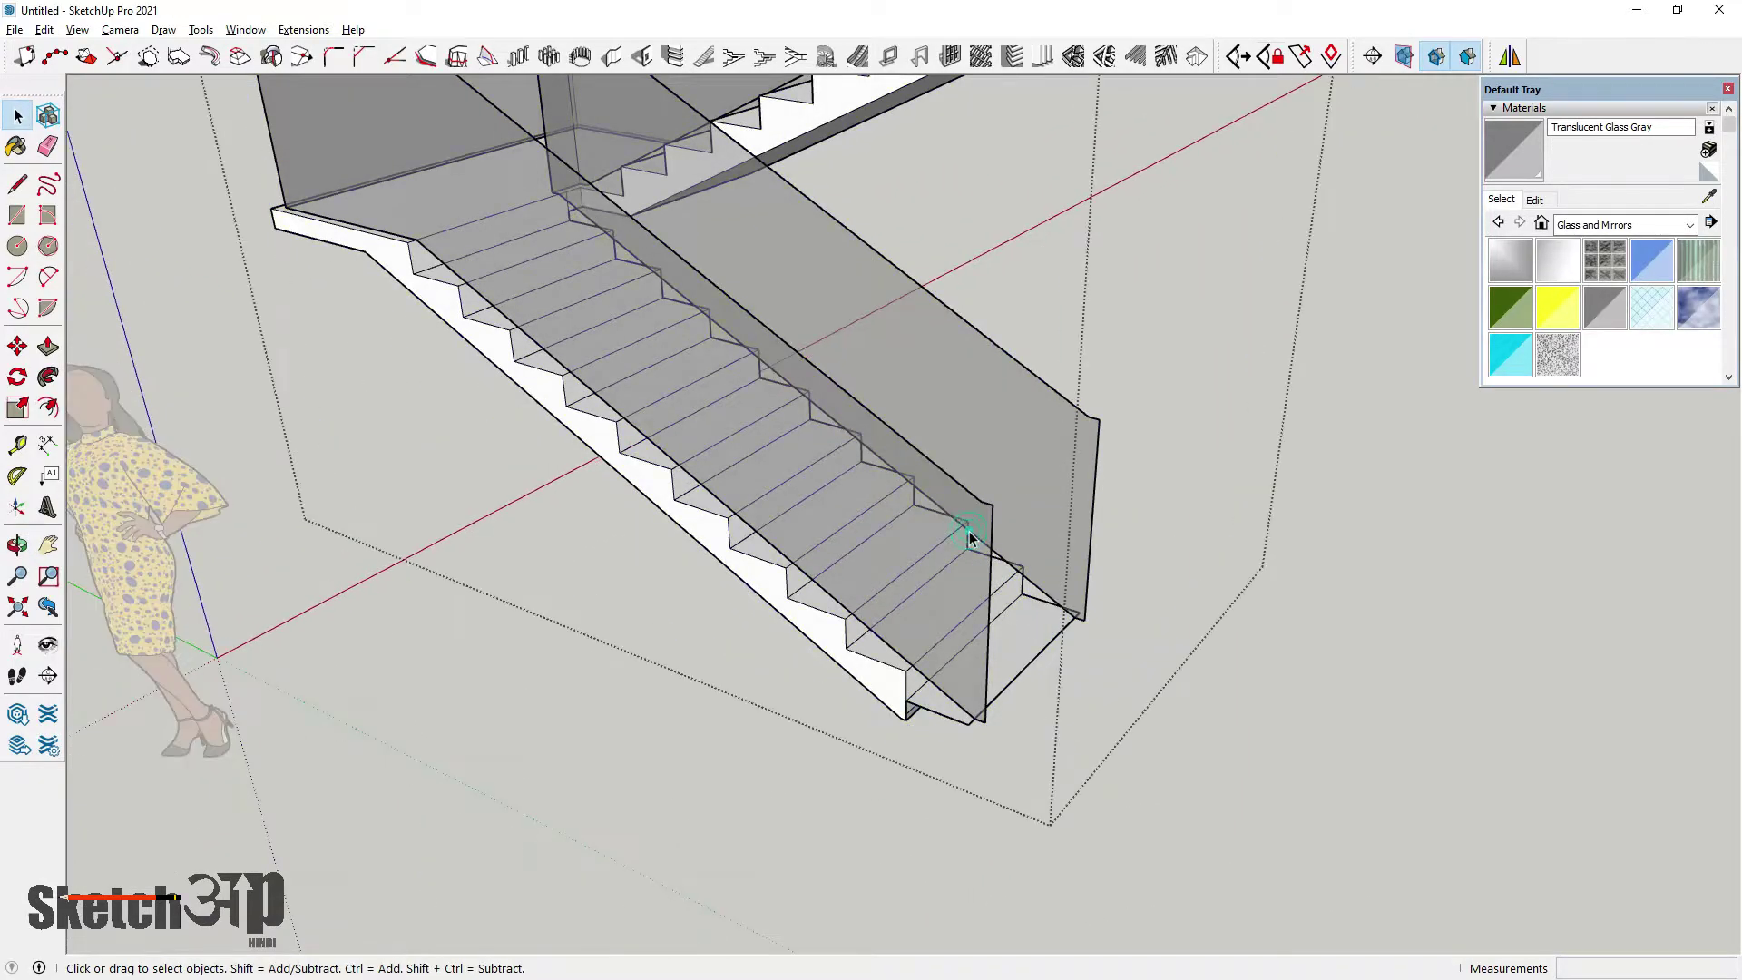
{"action": "scroll", "coordinate": [860, 549], "scroll_direction": "up", "scroll_amount": 3}
{"action": "scroll", "coordinate": [844, 513], "scroll_direction": "up", "scroll_amount": 5}
{"action": "middle_click_drag", "start_coordinate": [829, 518], "coordinate": [595, 482]}
{"action": "scroll", "coordinate": [772, 413], "scroll_direction": "up", "scroll_amount": 3}
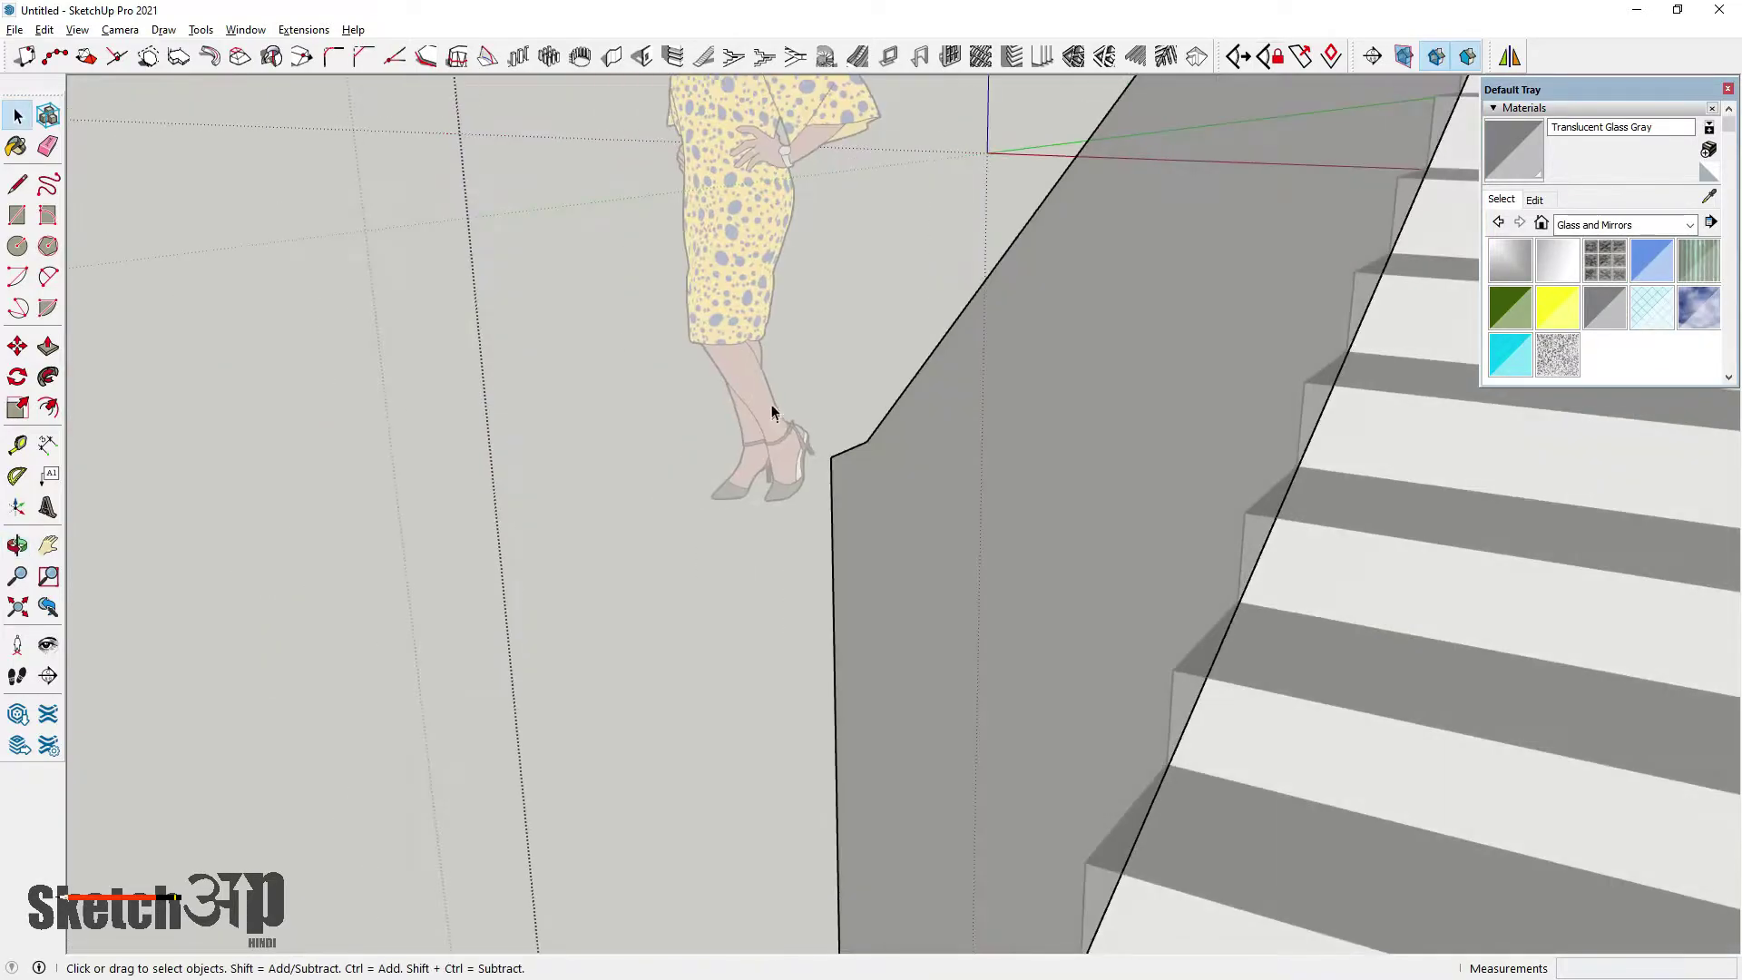
{"action": "left_click", "coordinate": [18, 184]}
{"action": "left_click", "coordinate": [833, 459]}
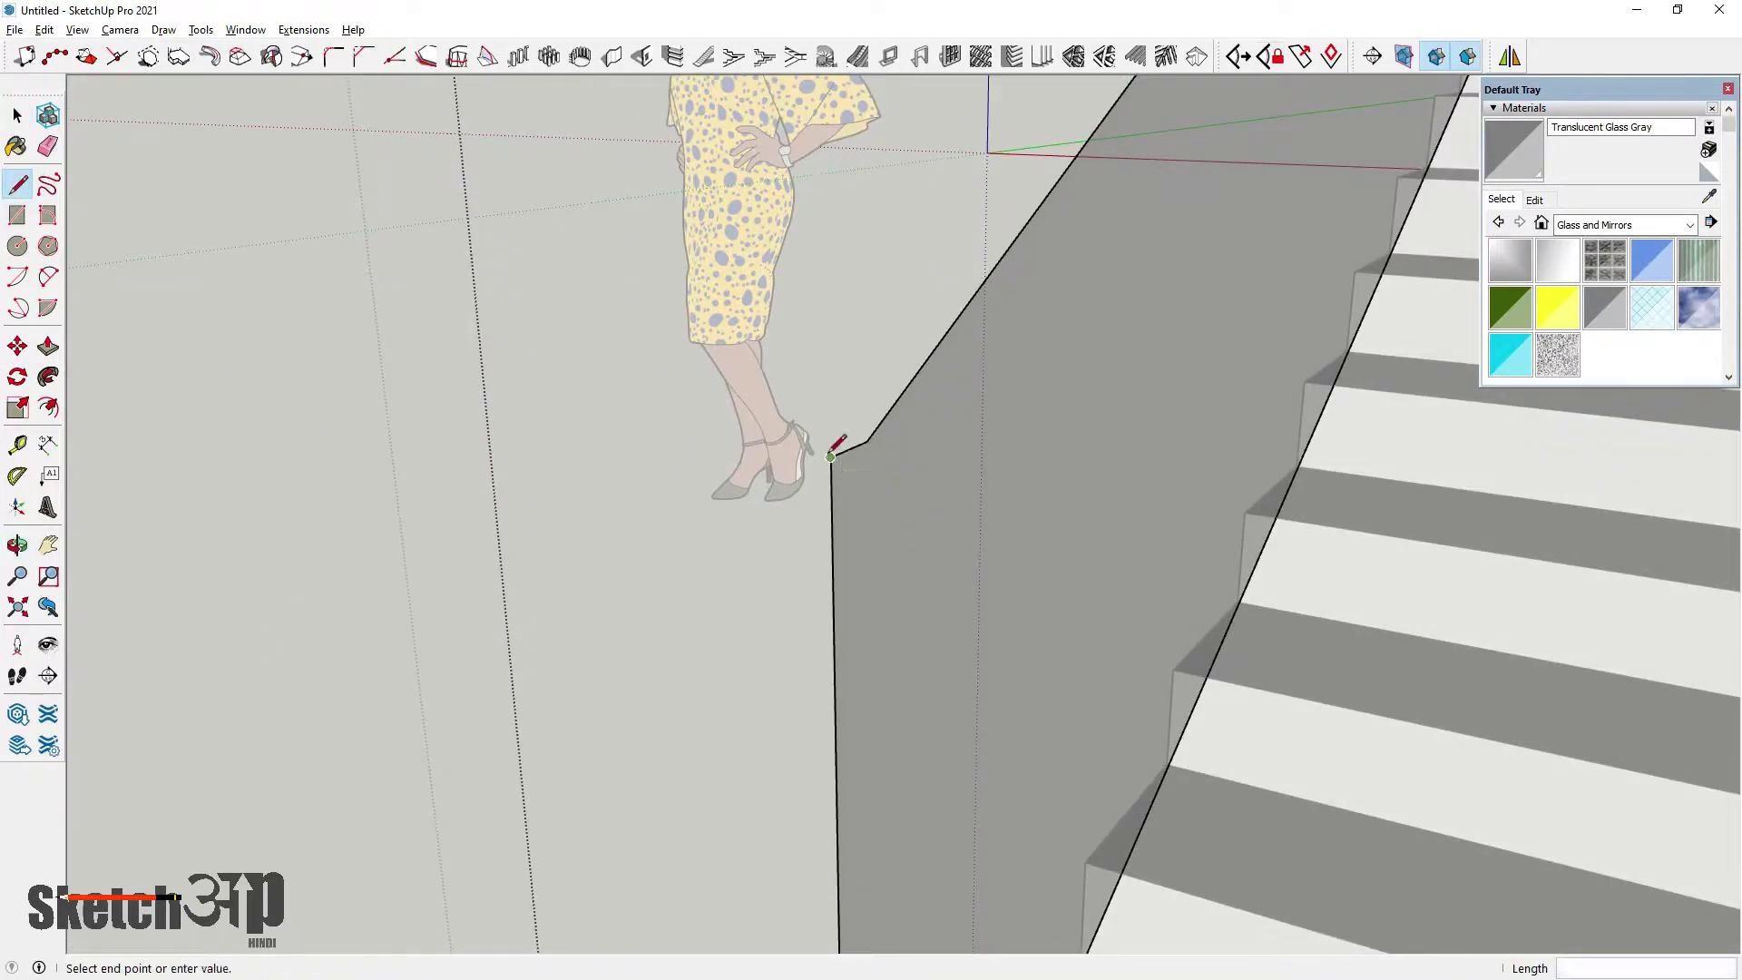
{"action": "mouse_move", "coordinate": [802, 449]}
{"action": "middle_mouse_down"}
{"action": "mouse_move", "coordinate": [853, 467]}
{"action": "mouse_move", "coordinate": [834, 446]}
{"action": "middle_mouse_up"}
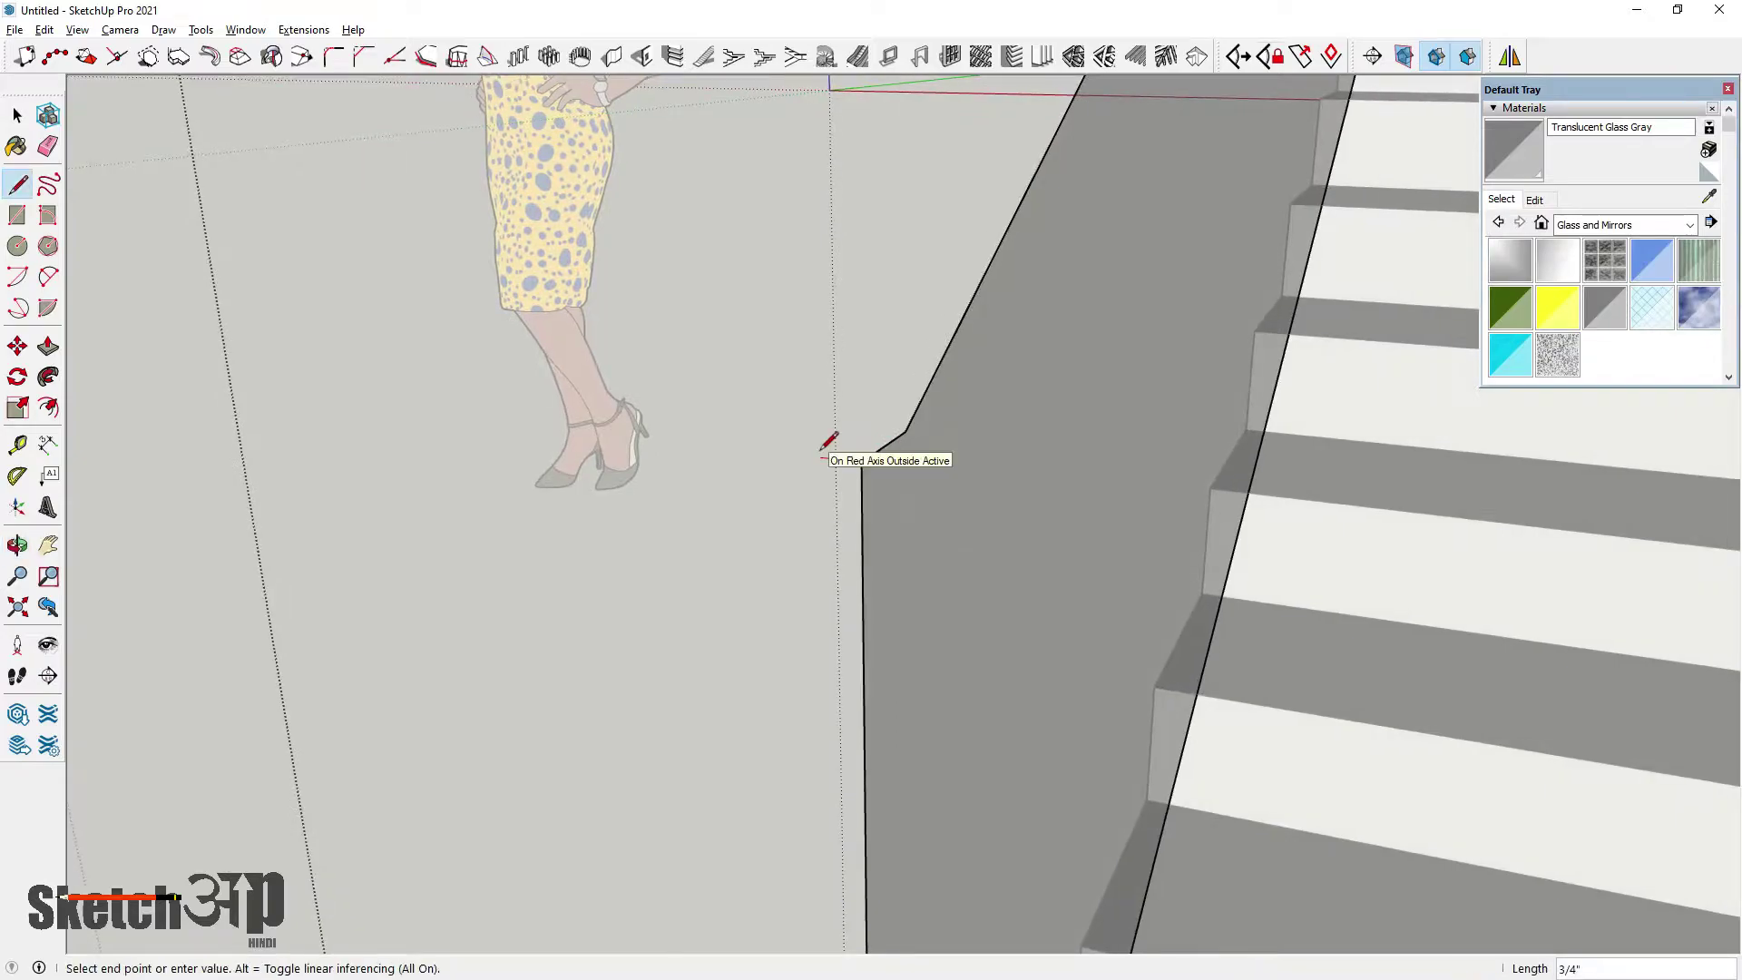
{"action": "left_click", "coordinate": [821, 458]}
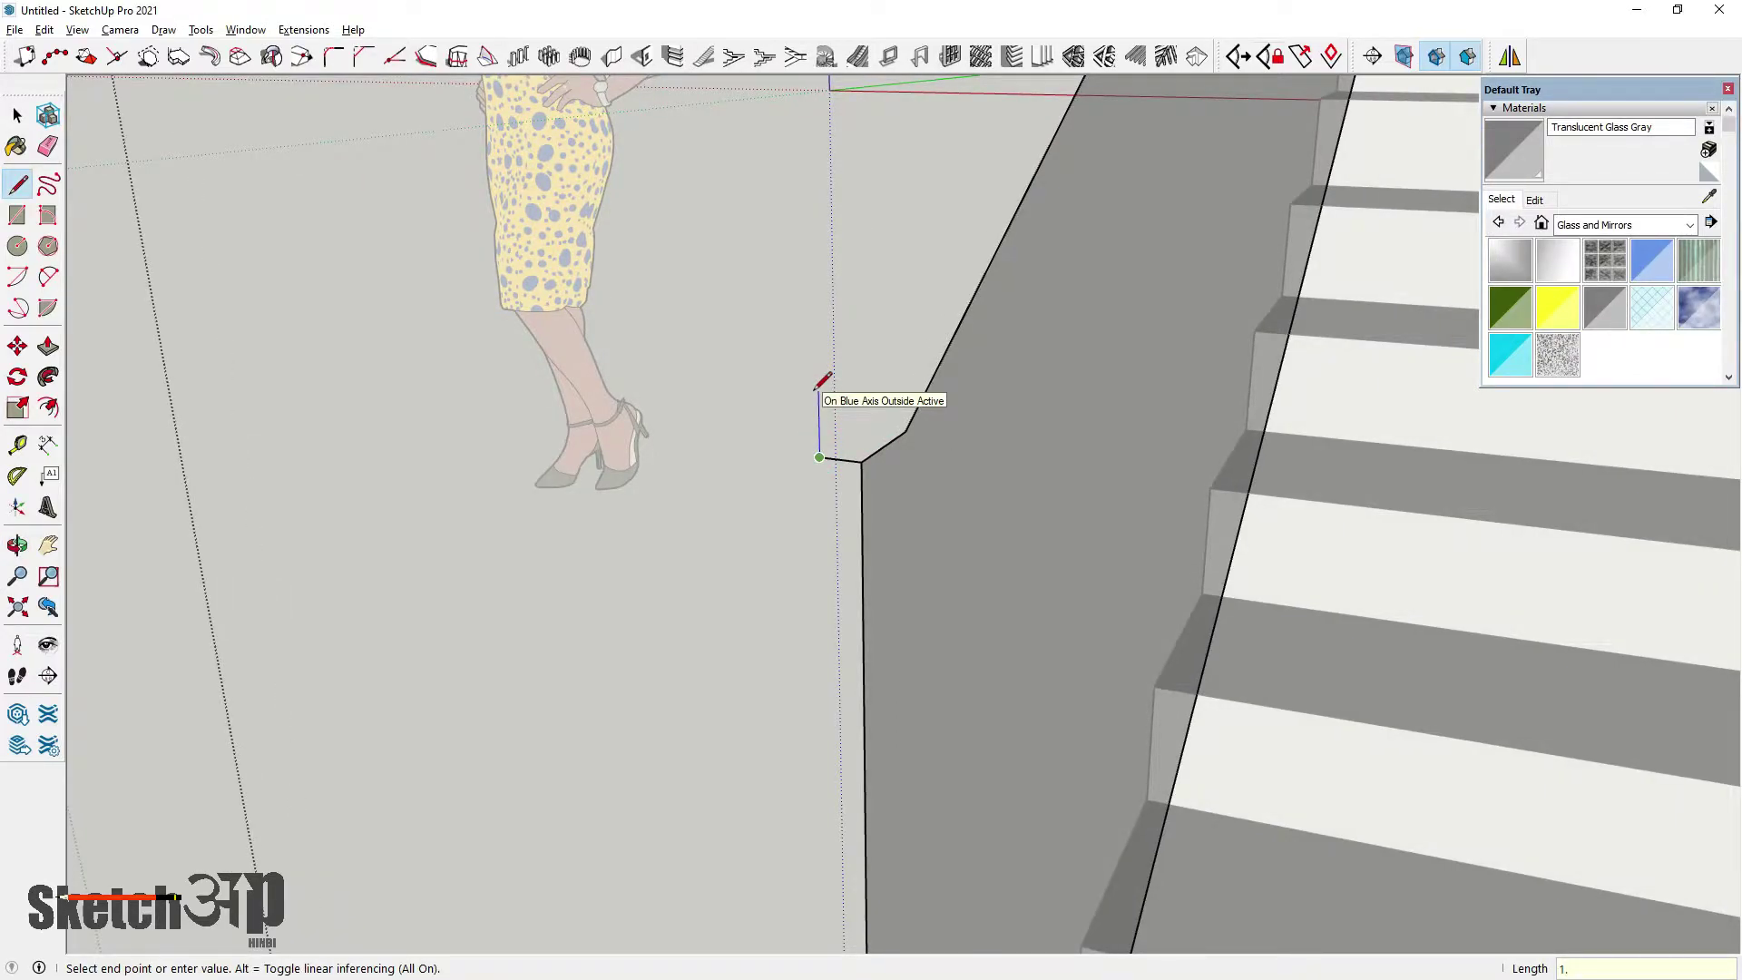
{"action": "key", "text": "Return"}
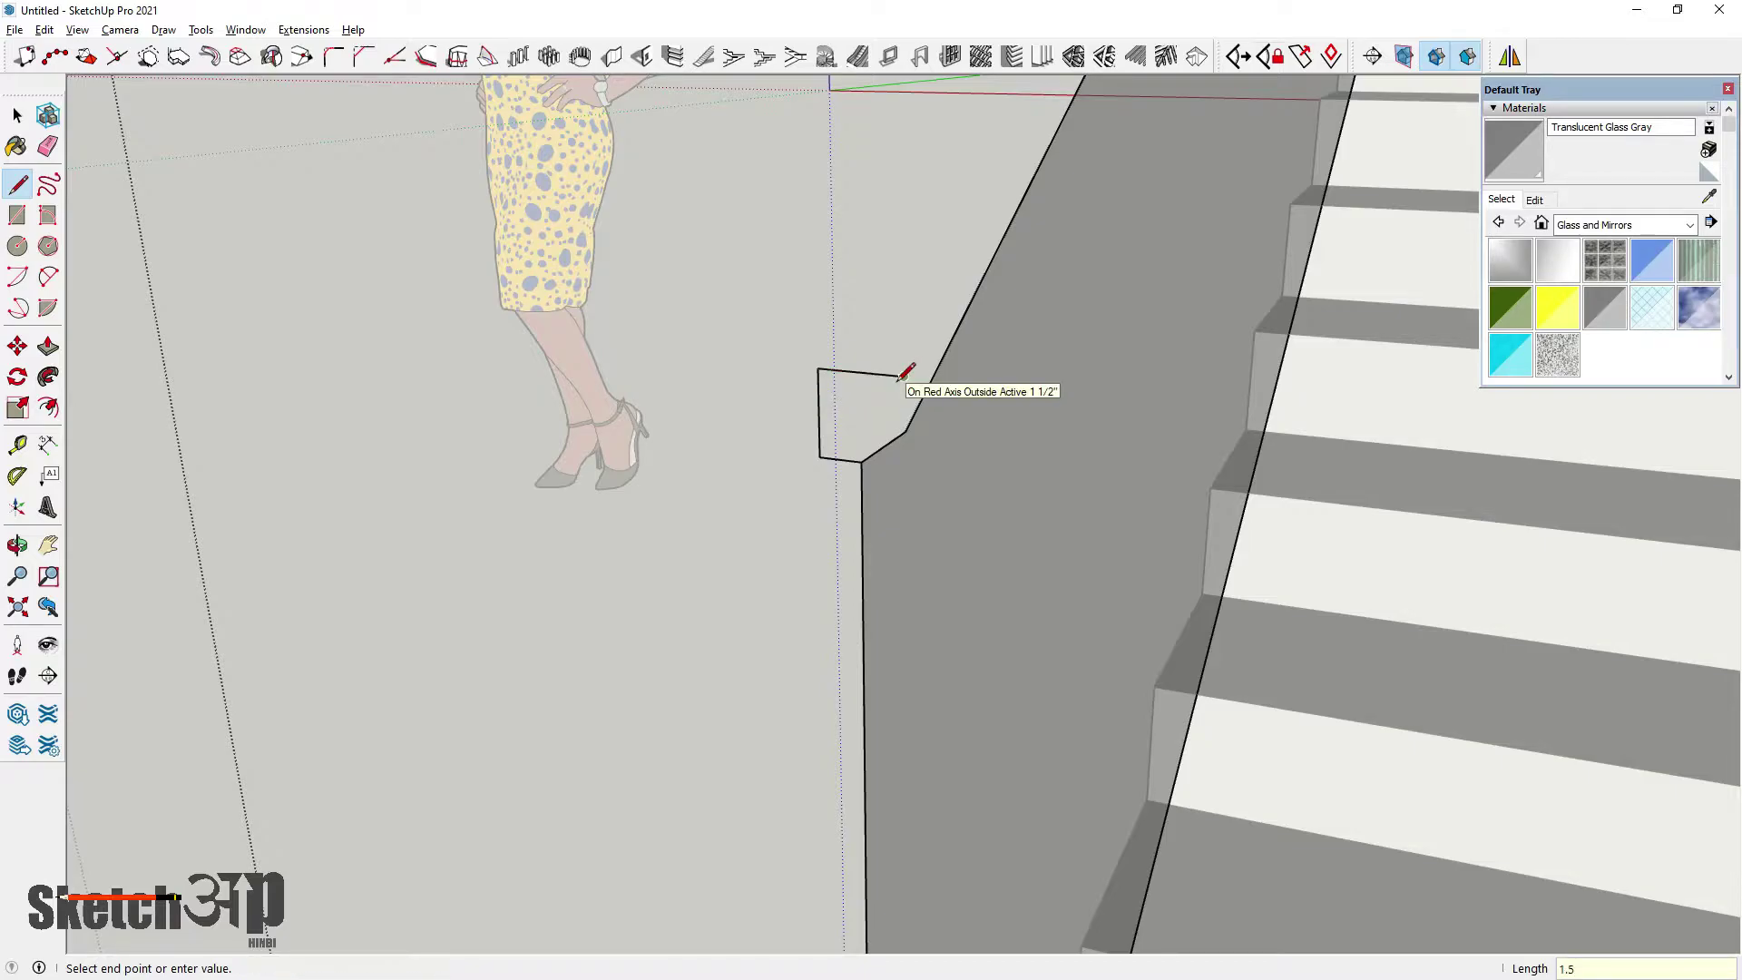
{"action": "type", "text": "1.5"}
{"action": "key", "text": "Return"}
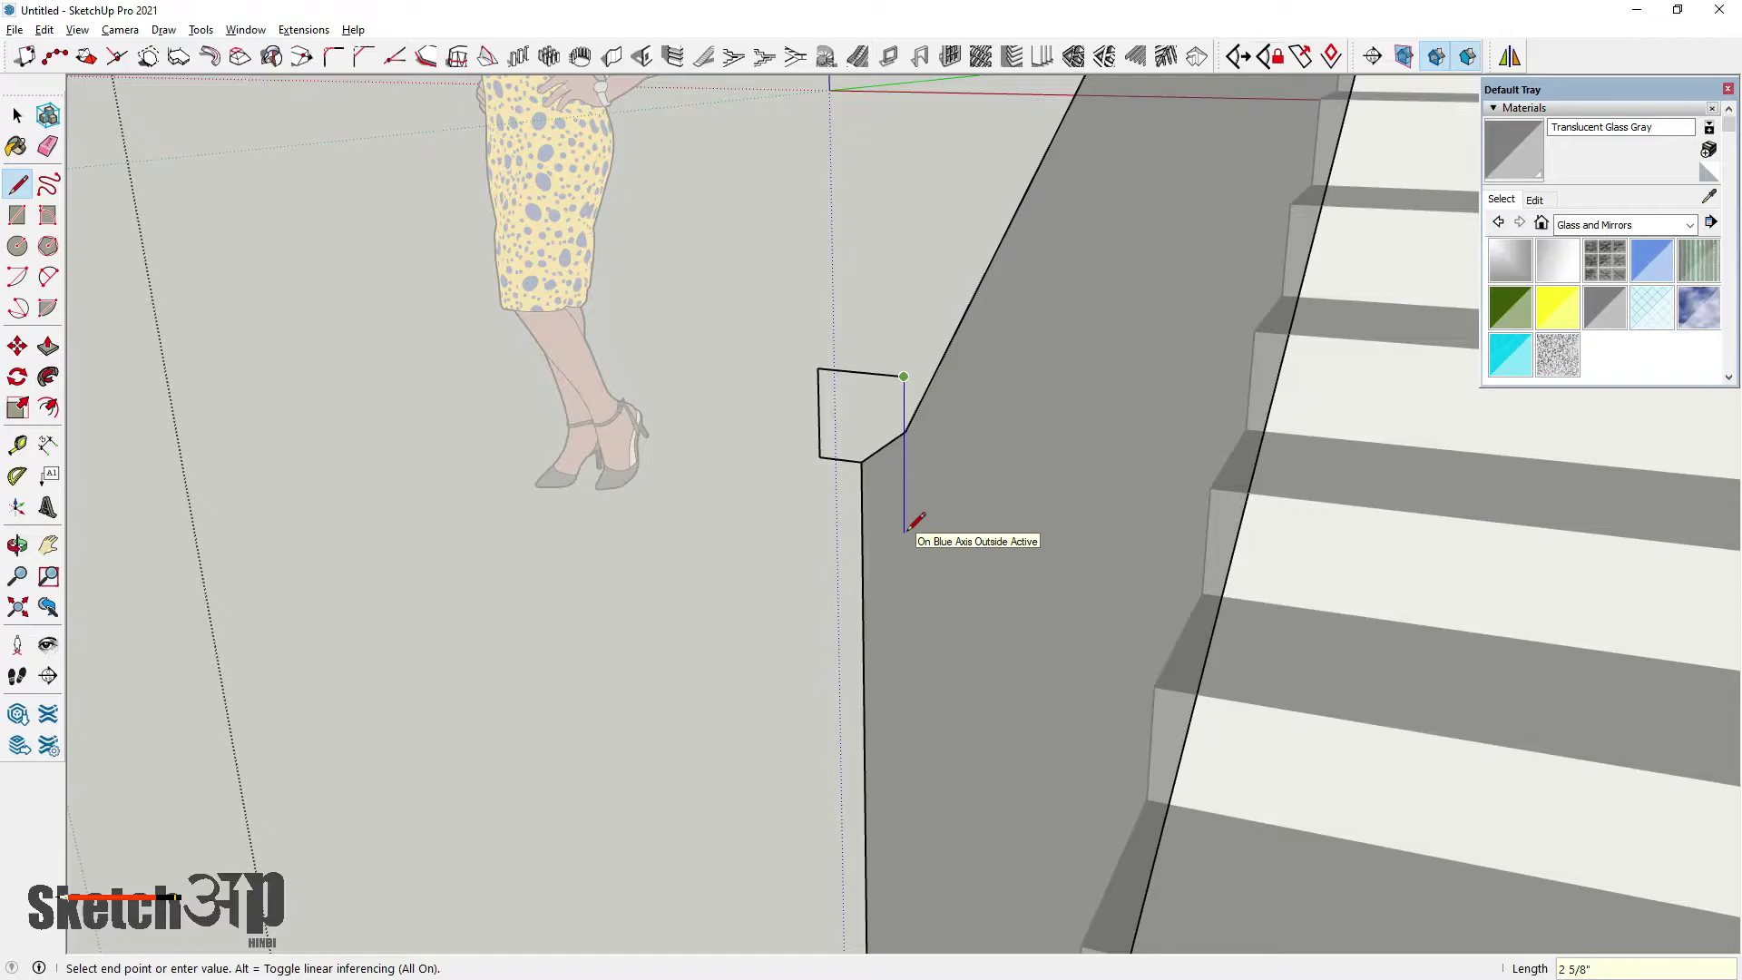
Close the L-shaped handrail profile with a line down past the guide line and a 3/4" line back to the panel's edge
{"action": "left_click", "coordinate": [906, 499]}
{"action": "scroll", "coordinate": [900, 491], "scroll_direction": "up", "scroll_amount": 2}
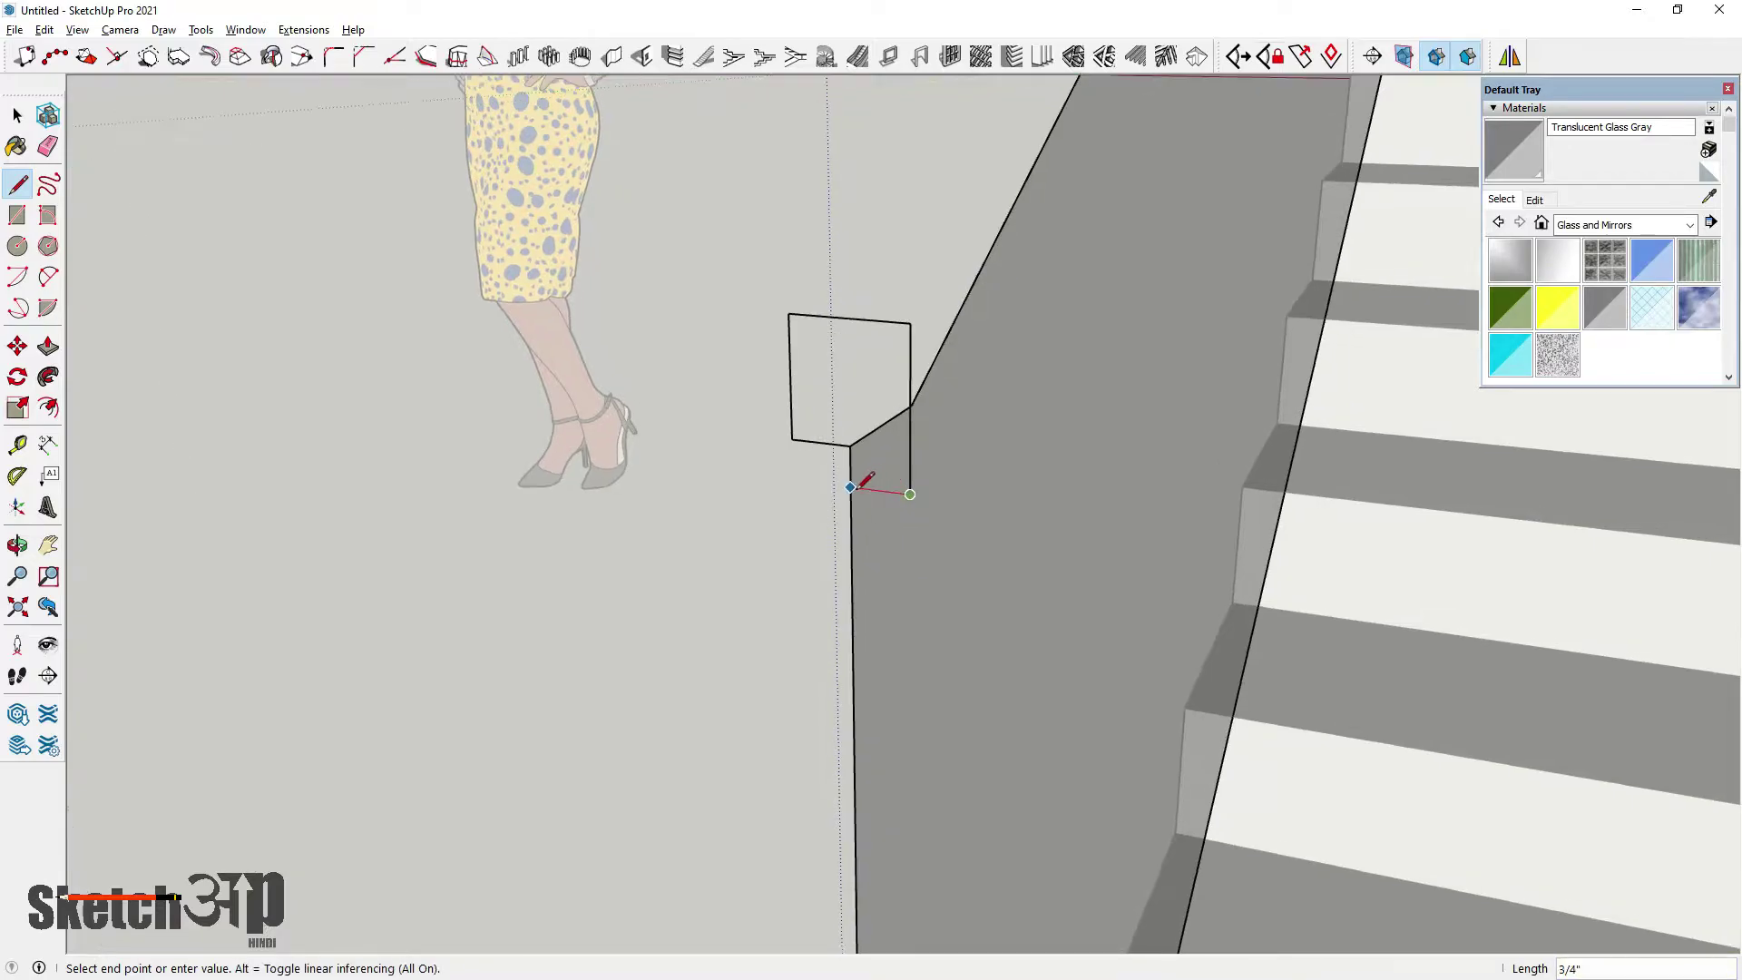
{"action": "left_click", "coordinate": [850, 487]}
{"action": "scroll", "coordinate": [871, 512], "scroll_direction": "down", "scroll_amount": 3}
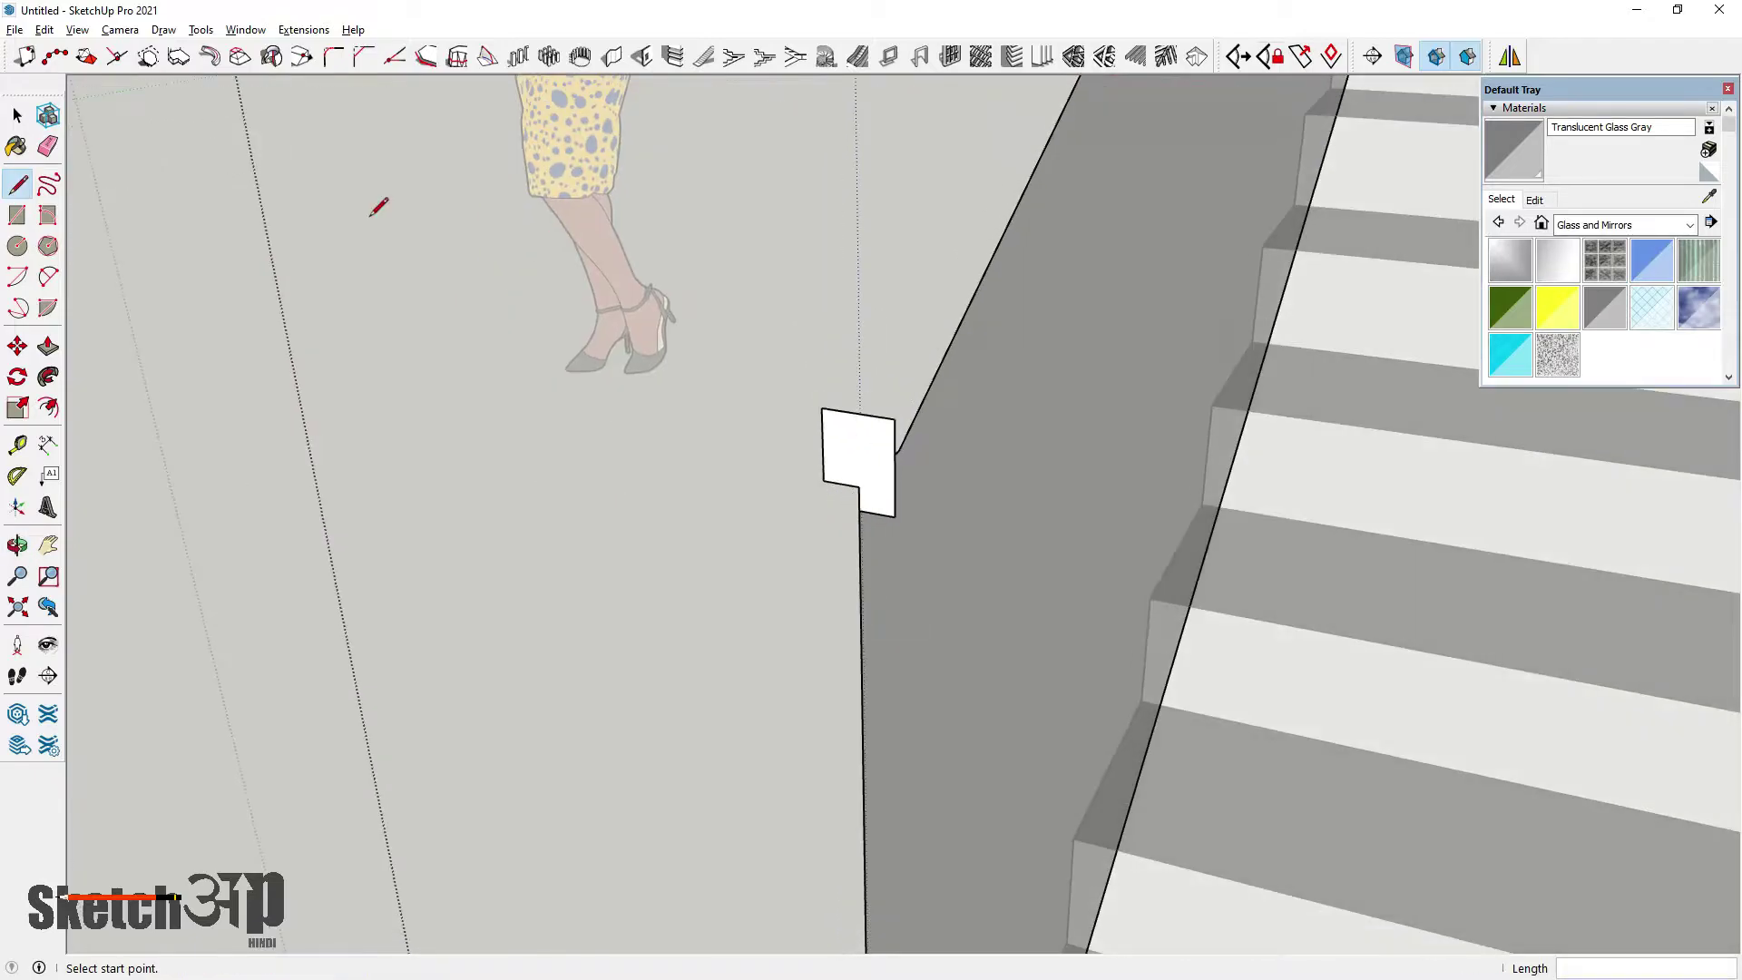
{"action": "middle_click_drag", "start_coordinate": [790, 490], "coordinate": [242, 339]}
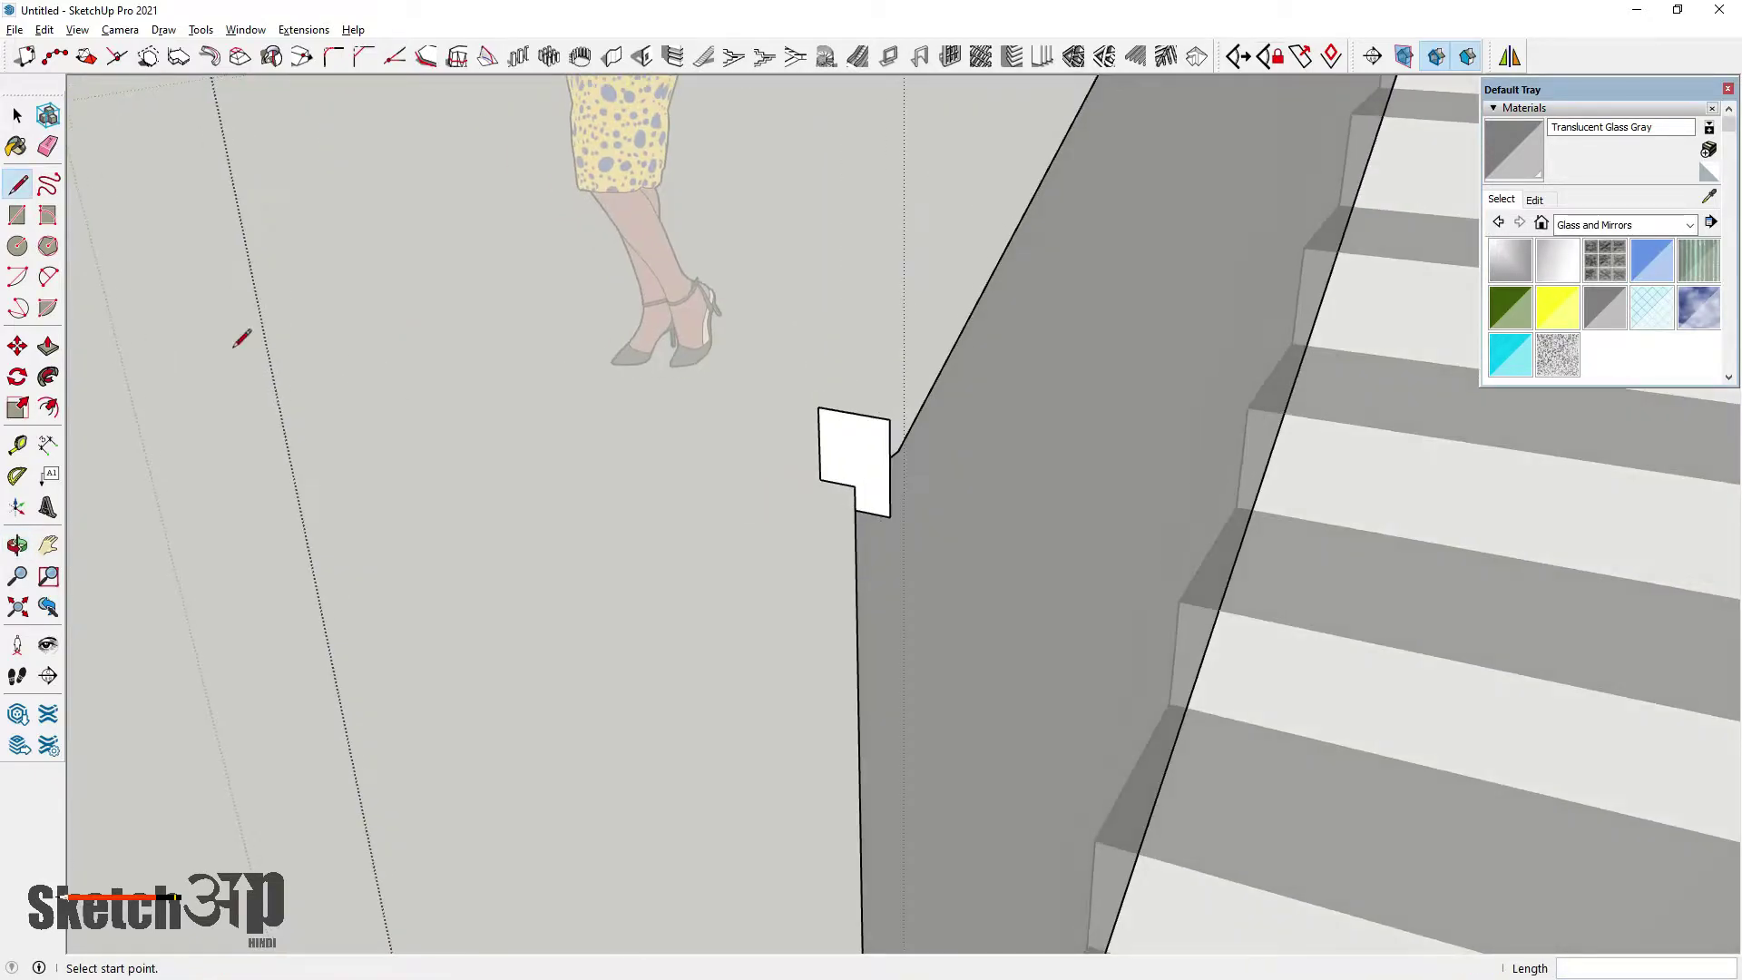
Extrude the handrail profile with Follow Me along the outer panel's top edge, around the landing to the second flight's upper end
{"action": "left_click", "coordinate": [48, 375]}
{"action": "middle_click_drag", "start_coordinate": [731, 583], "coordinate": [882, 585]}
{"action": "left_click_drag", "start_coordinate": [924, 531], "coordinate": [1004, 362]}
{"action": "scroll", "coordinate": [1005, 362], "scroll_direction": "down", "scroll_amount": 3}
{"action": "middle_click_drag", "start_coordinate": [1004, 362], "coordinate": [1178, 586]}
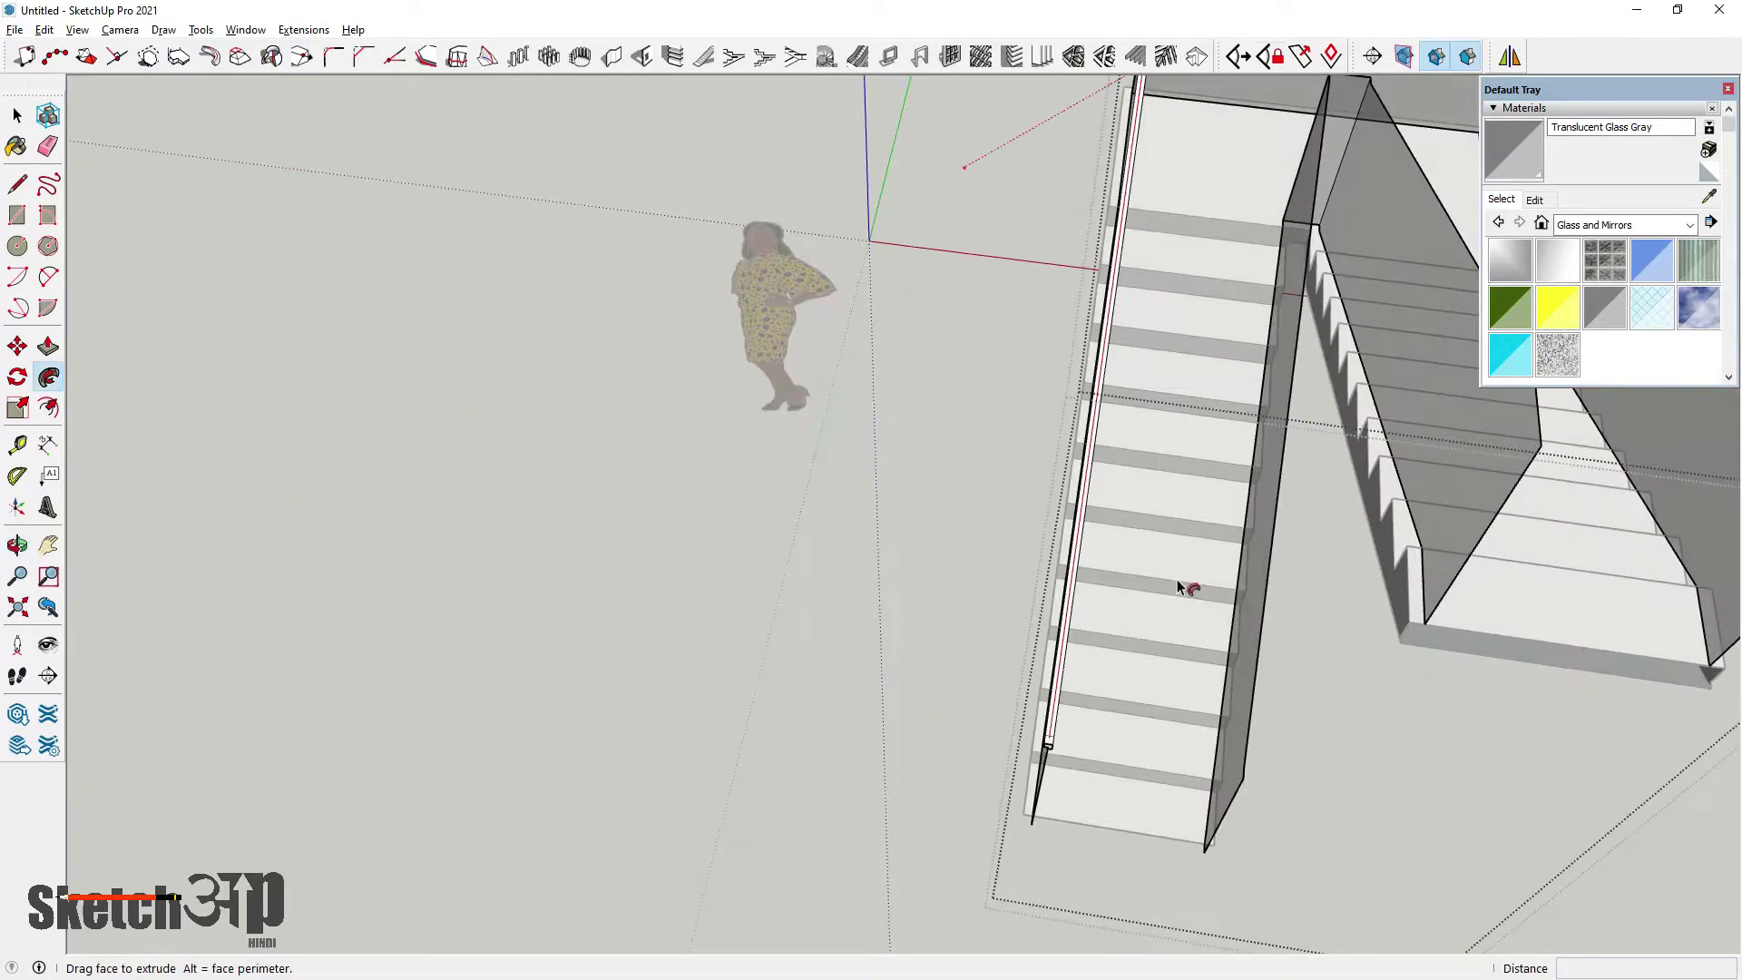
{"action": "scroll", "coordinate": [1170, 508], "scroll_direction": "down", "scroll_amount": 4}
{"action": "scroll", "coordinate": [1167, 335], "scroll_direction": "up", "scroll_amount": 5}
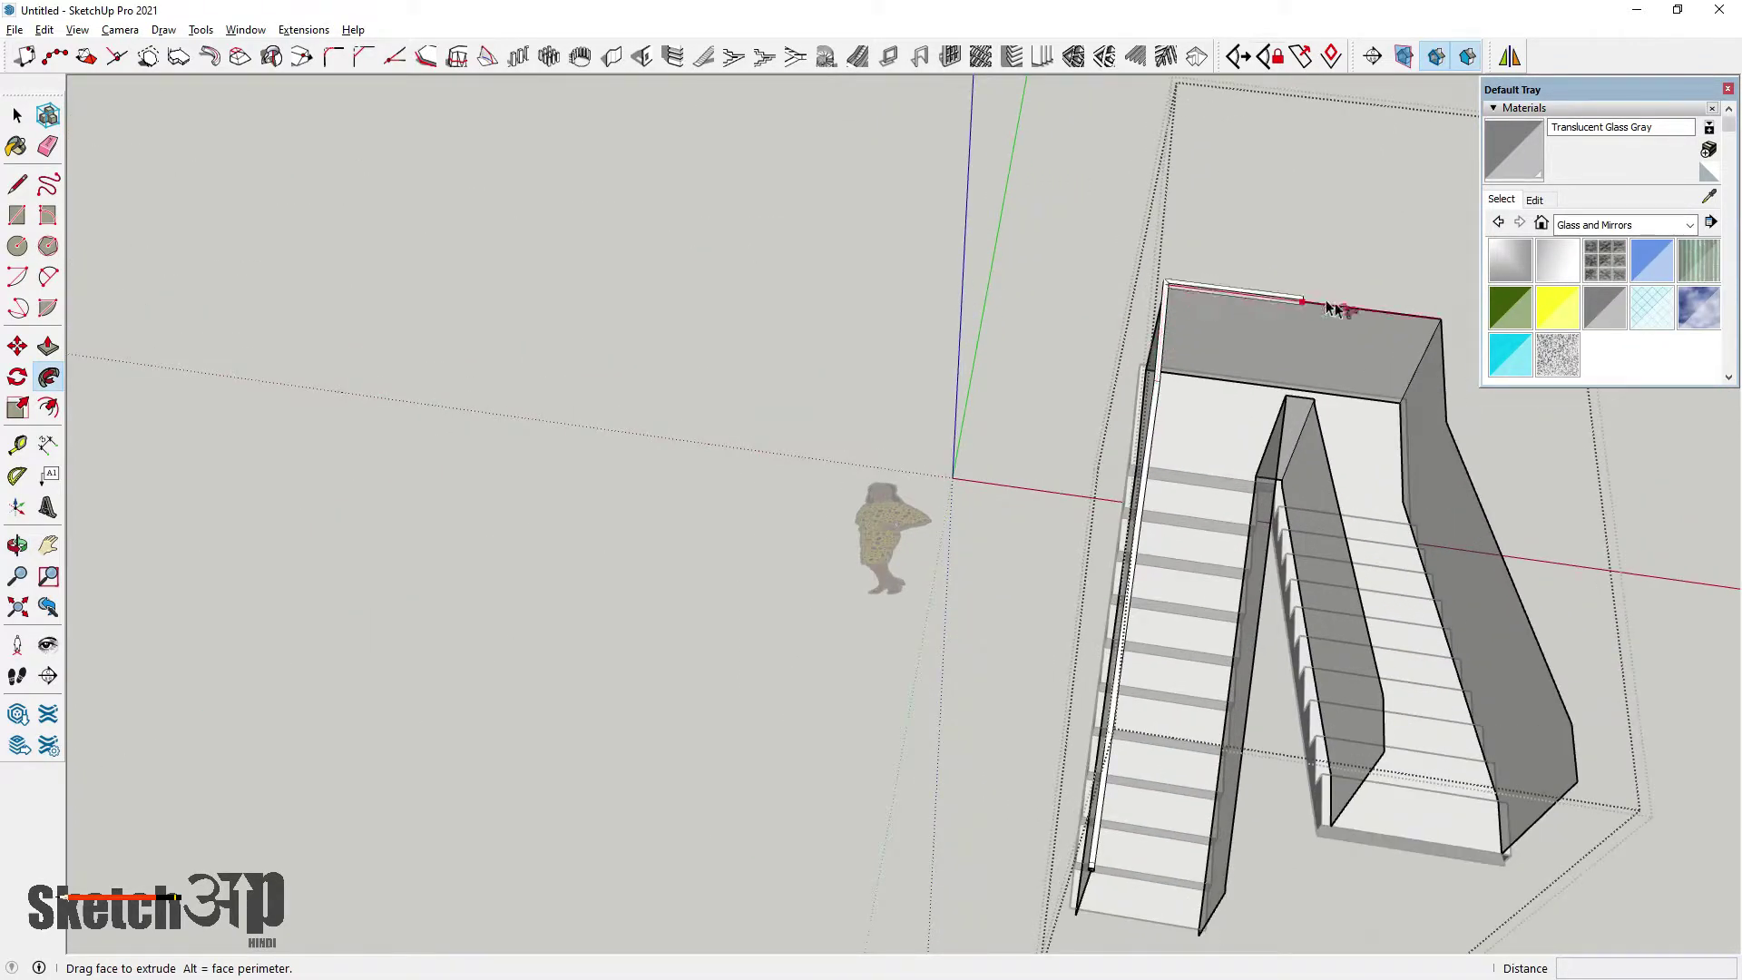
{"action": "scroll", "coordinate": [1461, 427], "scroll_direction": "down", "scroll_amount": 3}
{"action": "scroll", "coordinate": [1547, 672], "scroll_direction": "up", "scroll_amount": 3}
{"action": "left_click", "coordinate": [1546, 711]}
{"action": "scroll", "coordinate": [1548, 712], "scroll_direction": "down", "scroll_amount": 2}
{"action": "middle_click_drag", "start_coordinate": [1279, 564], "coordinate": [990, 314]}
Draw a short vertical line between the outer glass panel and the handrail at the first flight's lower end
{"action": "left_click", "coordinate": [20, 118]}
{"action": "middle_click_drag", "start_coordinate": [317, 690], "coordinate": [381, 506]}
{"action": "scroll", "coordinate": [1047, 692], "scroll_direction": "up", "scroll_amount": 8}
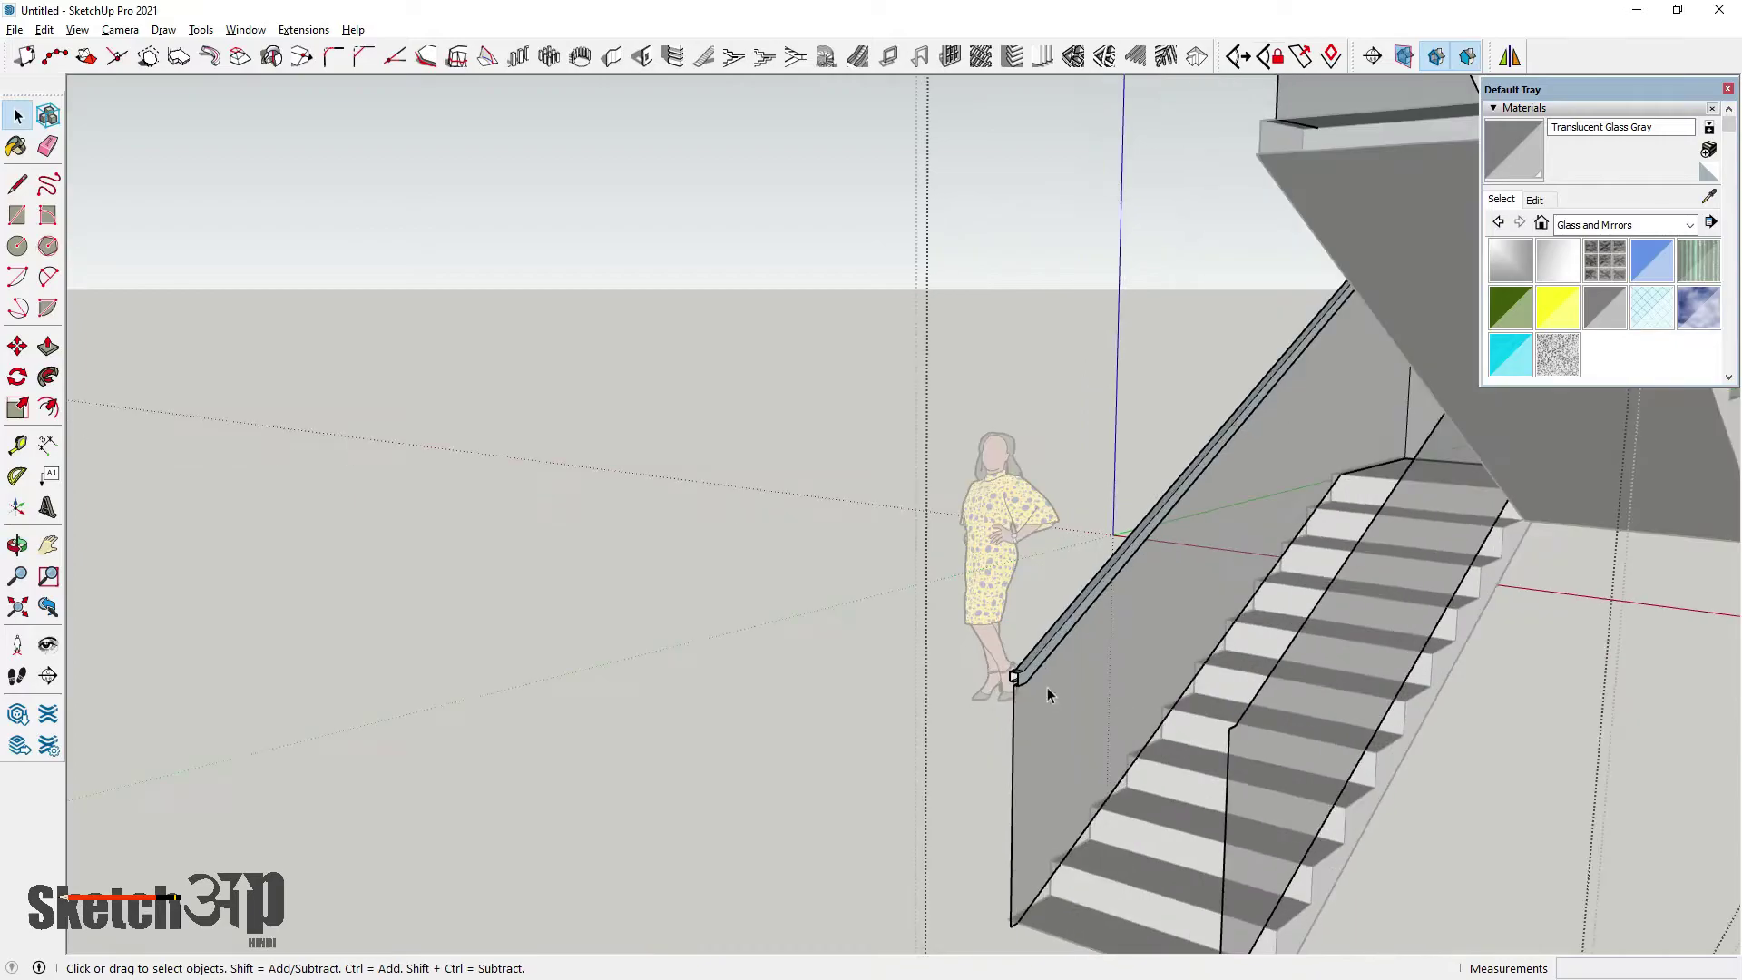
{"action": "mouse_move", "coordinate": [989, 697]}
{"action": "middle_mouse_down"}
{"action": "mouse_move", "coordinate": [1074, 676]}
{"action": "mouse_move", "coordinate": [962, 653]}
{"action": "mouse_move", "coordinate": [1013, 696]}
{"action": "mouse_move", "coordinate": [1443, 680]}
{"action": "middle_mouse_up"}
{"action": "left_click", "coordinate": [17, 184]}
{"action": "left_click", "coordinate": [949, 695]}
{"action": "left_click", "coordinate": [953, 685]}
Draw a short vertical line across the handrail's lower strip at one outer landing corner, above the panel's corner edge
{"action": "scroll", "coordinate": [1109, 655], "scroll_direction": "down", "scroll_amount": 5}
{"action": "middle_click_drag", "start_coordinate": [1230, 690], "coordinate": [1470, 636]}
{"action": "scroll", "coordinate": [914, 617], "scroll_direction": "down", "scroll_amount": 3}
{"action": "scroll", "coordinate": [915, 617], "scroll_direction": "down", "scroll_amount": 2}
{"action": "middle_click_drag", "start_coordinate": [914, 617], "coordinate": [1165, 523]}
{"action": "scroll", "coordinate": [737, 358], "scroll_direction": "up", "scroll_amount": 8}
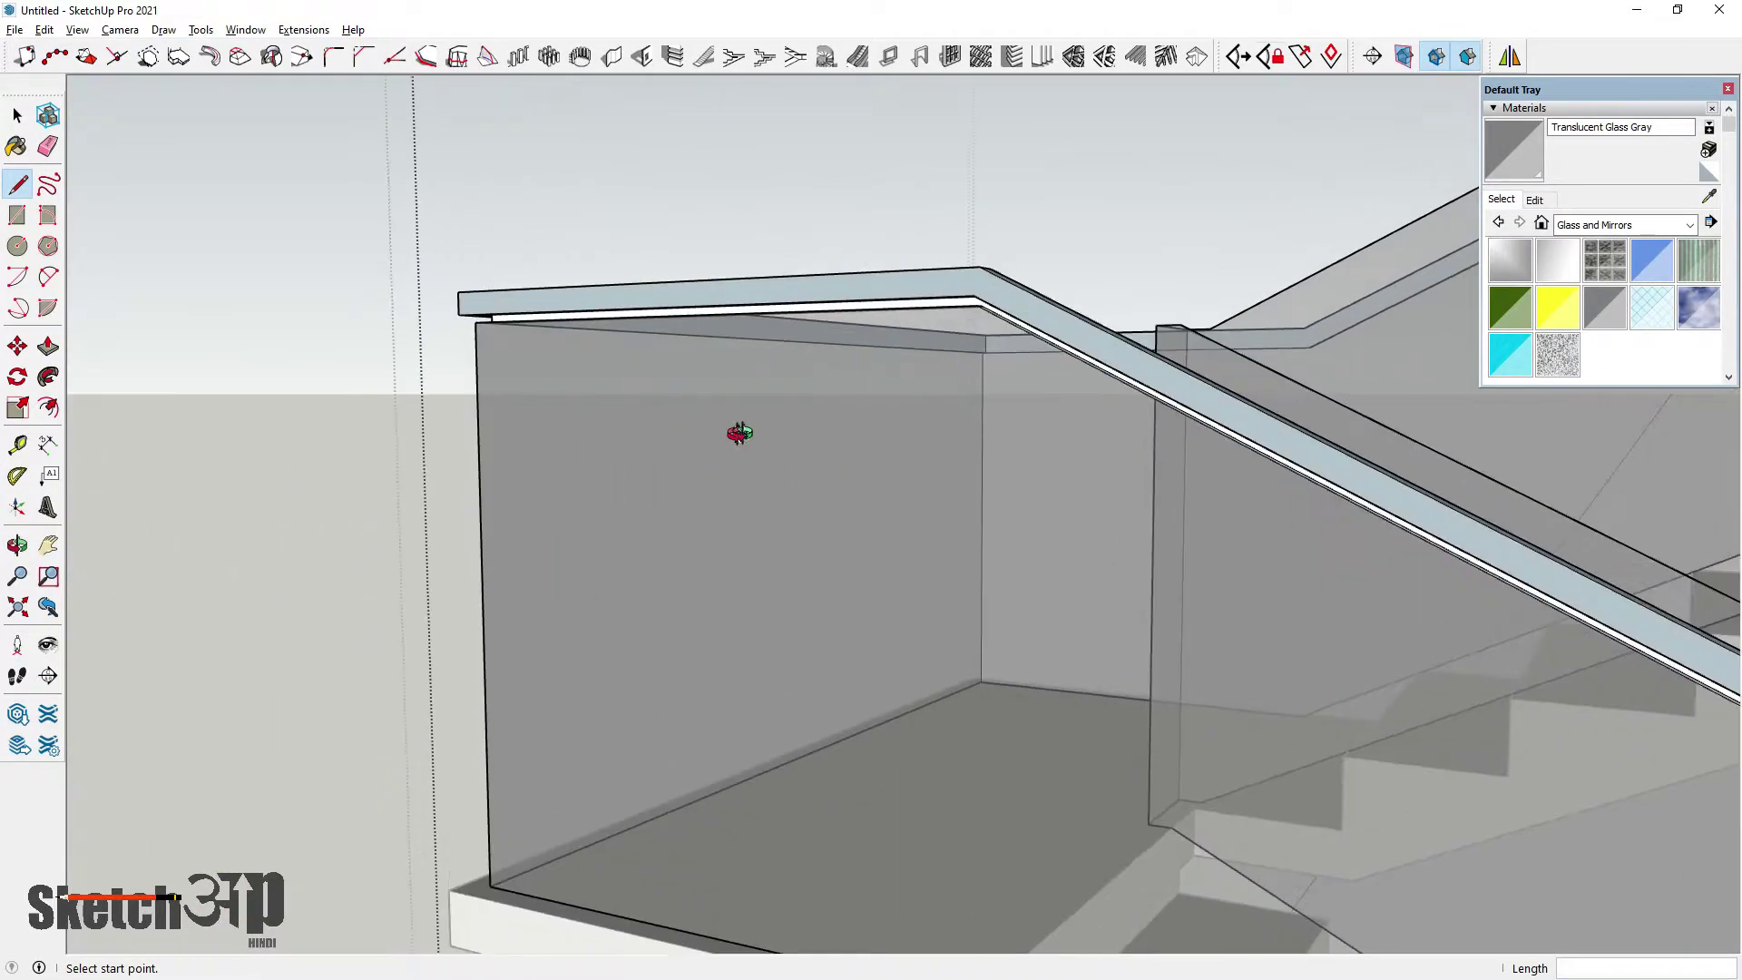
{"action": "mouse_move", "coordinate": [740, 434]}
{"action": "middle_mouse_down"}
{"action": "mouse_move", "coordinate": [1062, 398]}
{"action": "mouse_move", "coordinate": [871, 427]}
{"action": "mouse_move", "coordinate": [967, 428]}
{"action": "middle_mouse_up"}
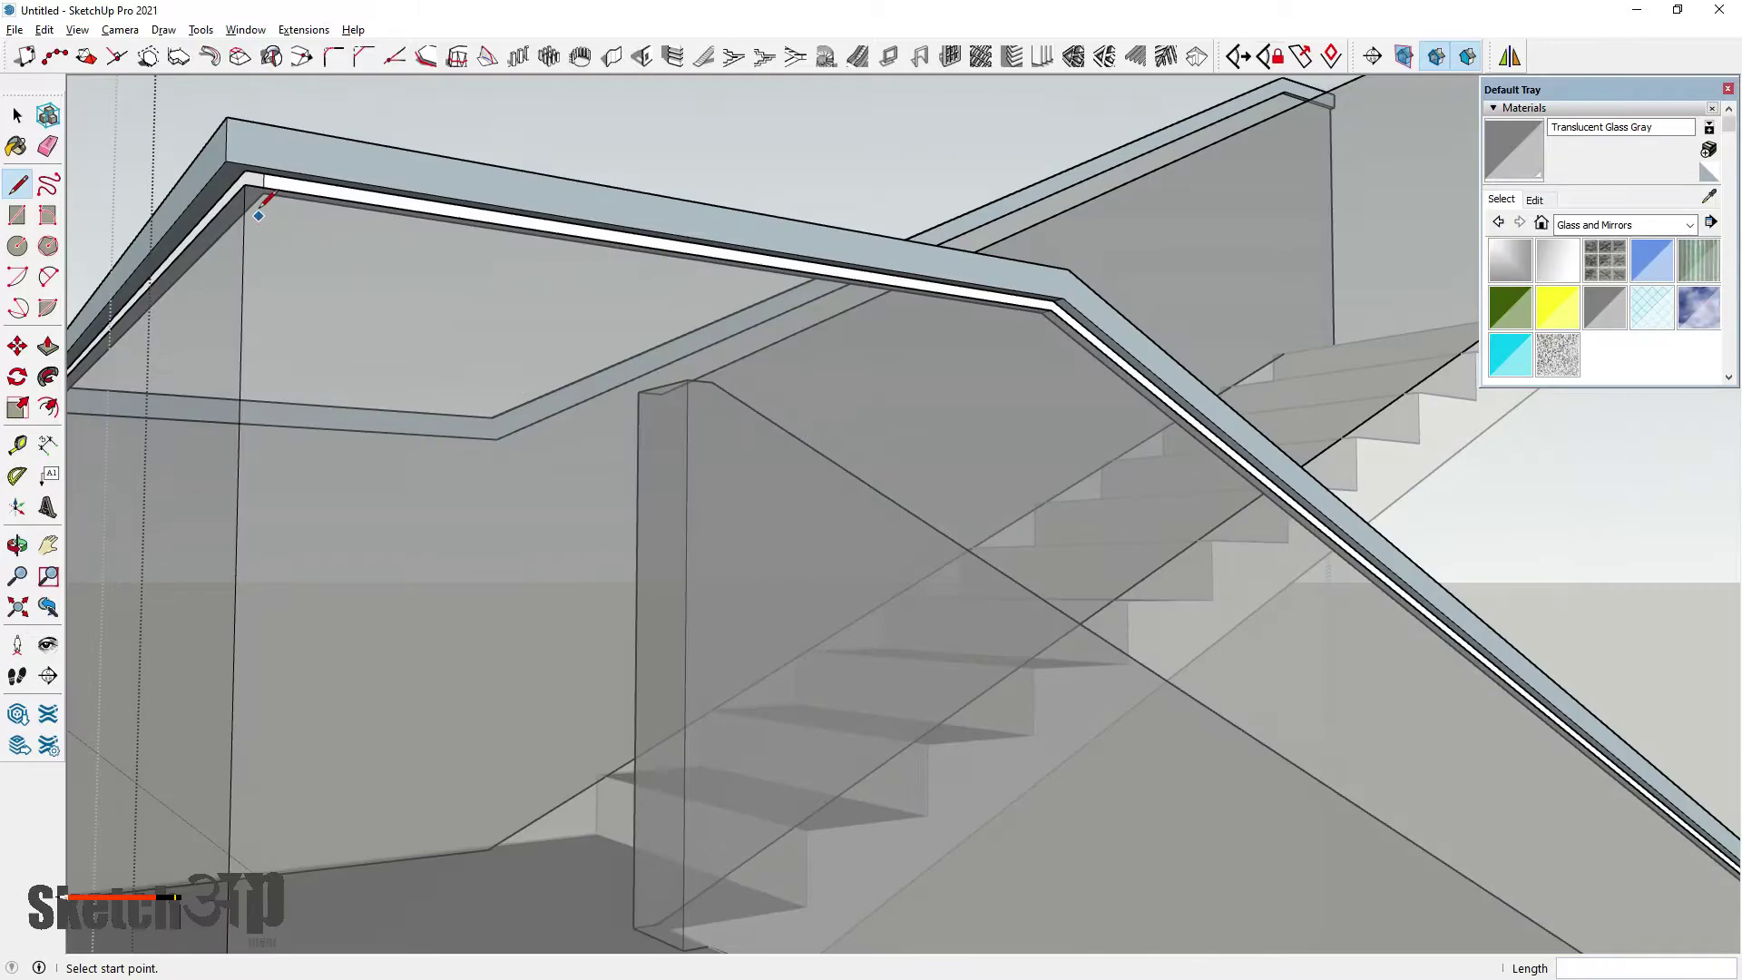
{"action": "scroll", "coordinate": [245, 170], "scroll_direction": "up", "scroll_amount": 1}
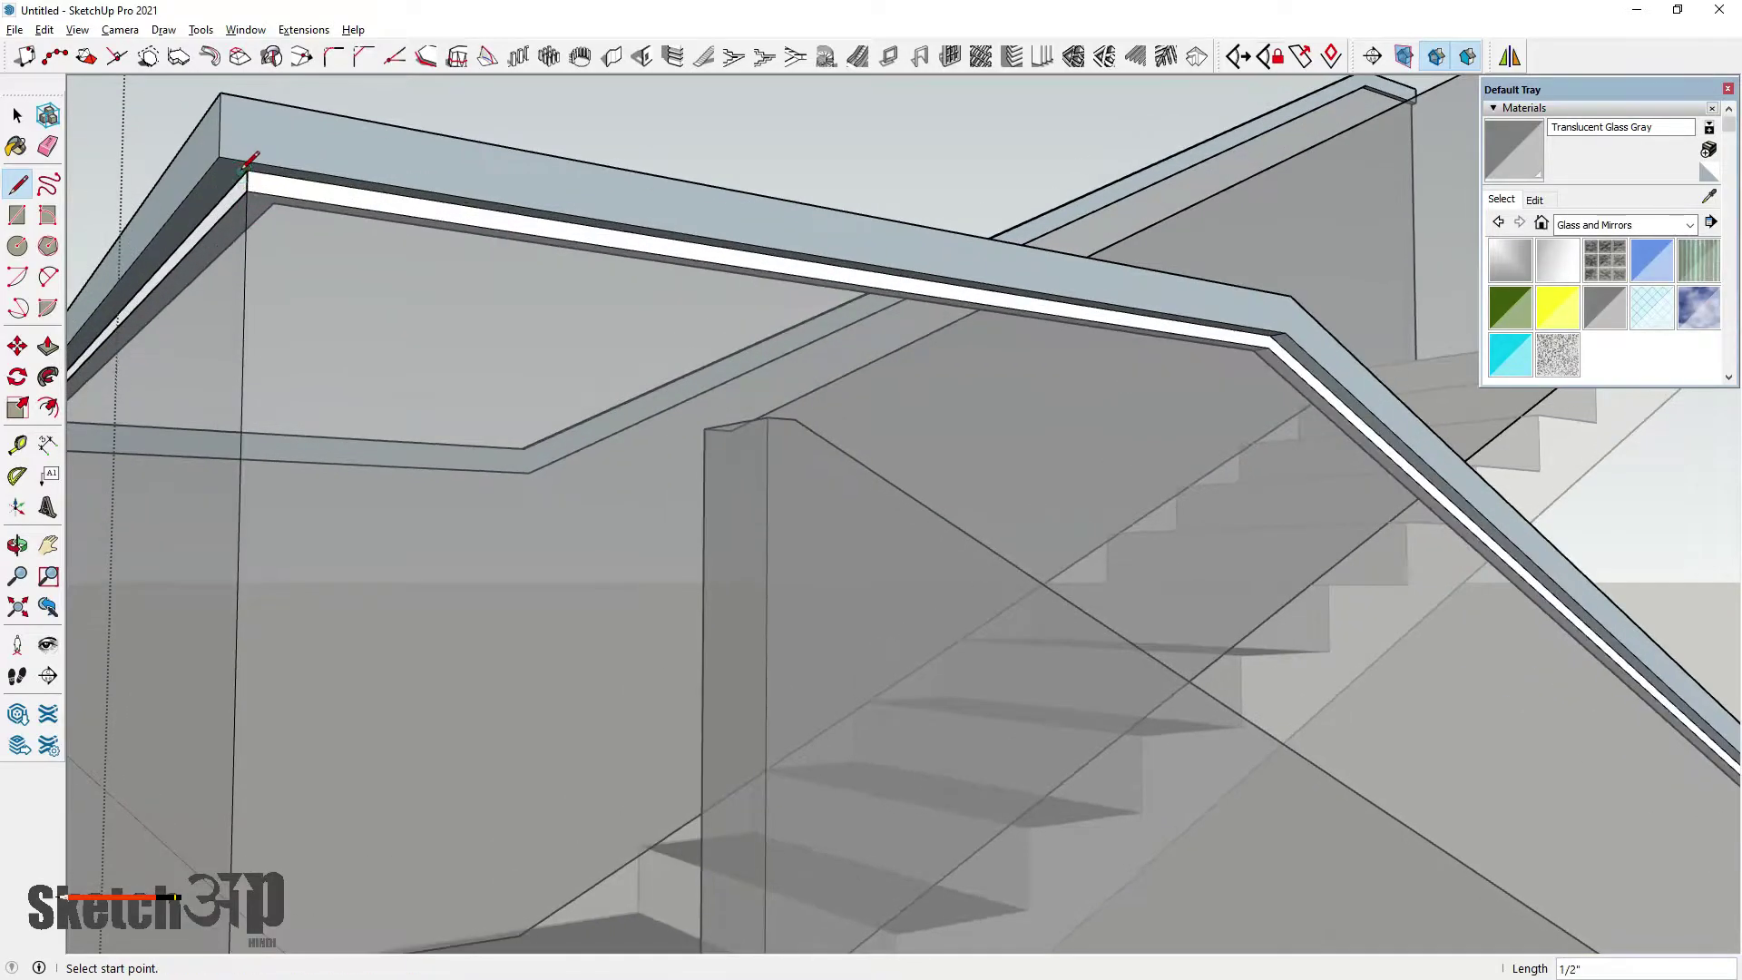
{"action": "left_click", "coordinate": [249, 170]}
Draw a matching short vertical line across the handrail's lower strip at the other outer landing corner
{"action": "scroll", "coordinate": [711, 372], "scroll_direction": "down", "scroll_amount": 5}
{"action": "middle_click_drag", "start_coordinate": [424, 517], "coordinate": [726, 522]}
{"action": "scroll", "coordinate": [471, 456], "scroll_direction": "up", "scroll_amount": 6}
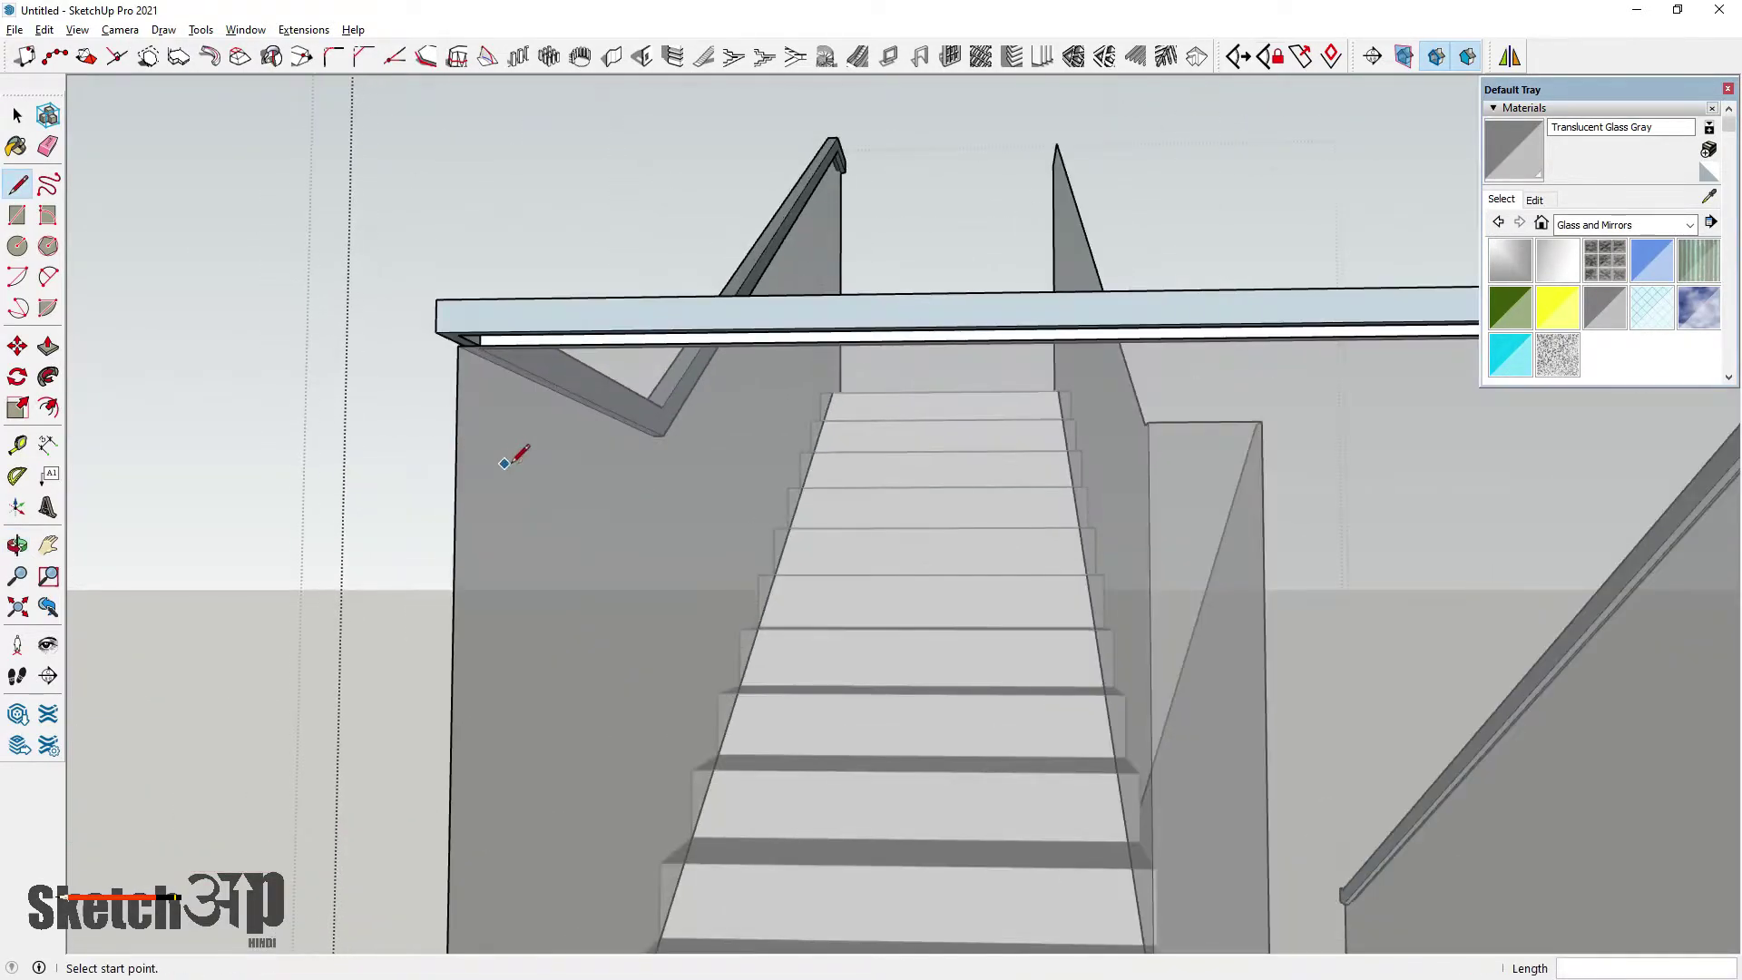
{"action": "left_click", "coordinate": [455, 318]}
{"action": "scroll", "coordinate": [455, 305], "scroll_direction": "up", "scroll_amount": 3}
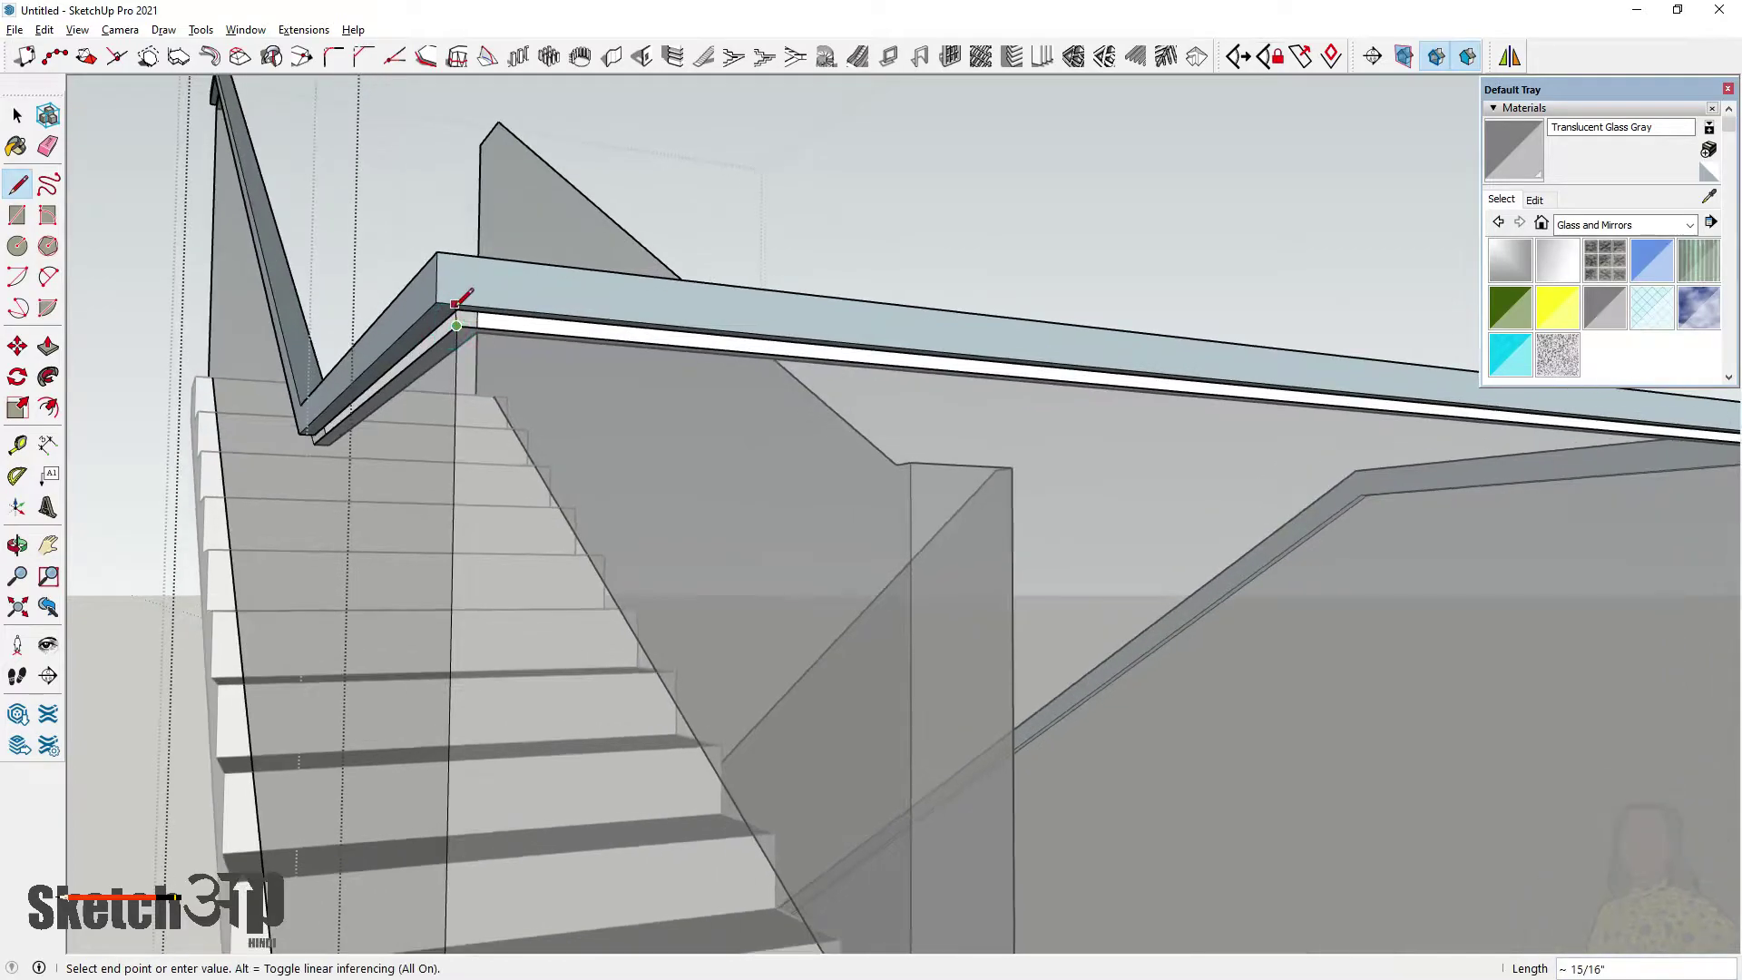
{"action": "left_click", "coordinate": [452, 314]}
{"action": "middle_click_drag", "start_coordinate": [960, 523], "coordinate": [1226, 536]}
{"action": "middle_click_drag", "start_coordinate": [482, 547], "coordinate": [662, 498]}
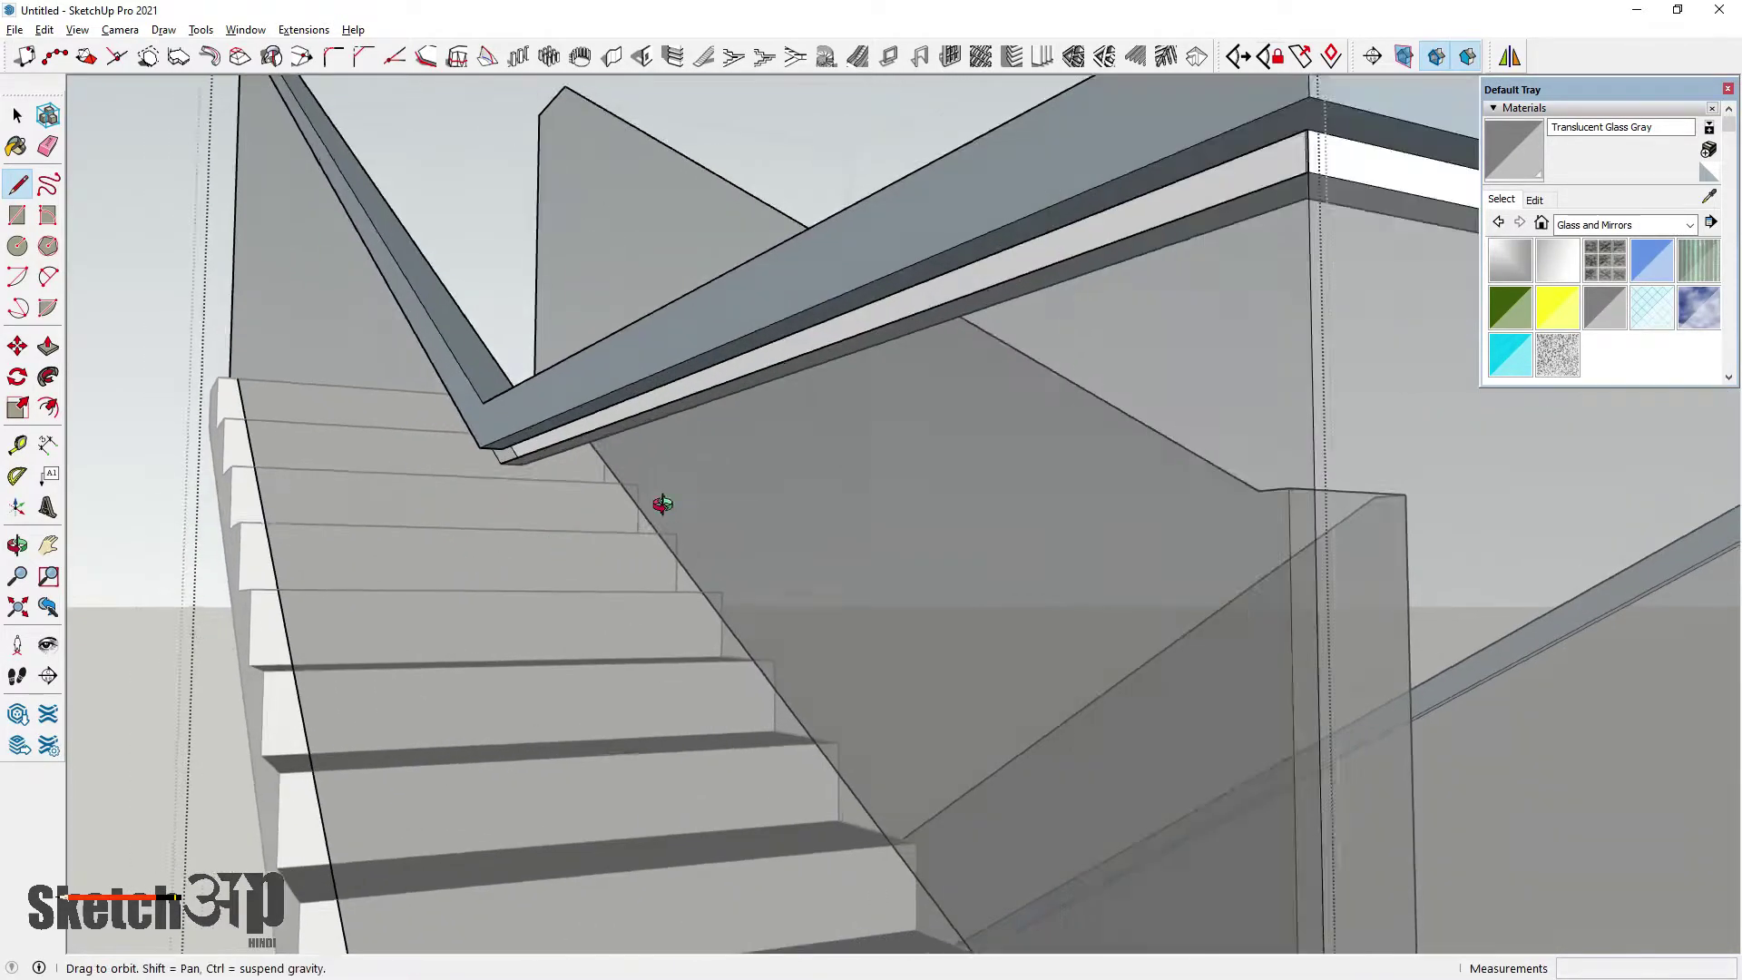
Draw a short vertical line across the handrail's lower strip at the bend where the landing meets the second flight
{"action": "scroll", "coordinate": [459, 459], "scroll_direction": "up", "scroll_amount": 4}
{"action": "left_click", "coordinate": [447, 469]}
{"action": "left_click", "coordinate": [448, 470]}
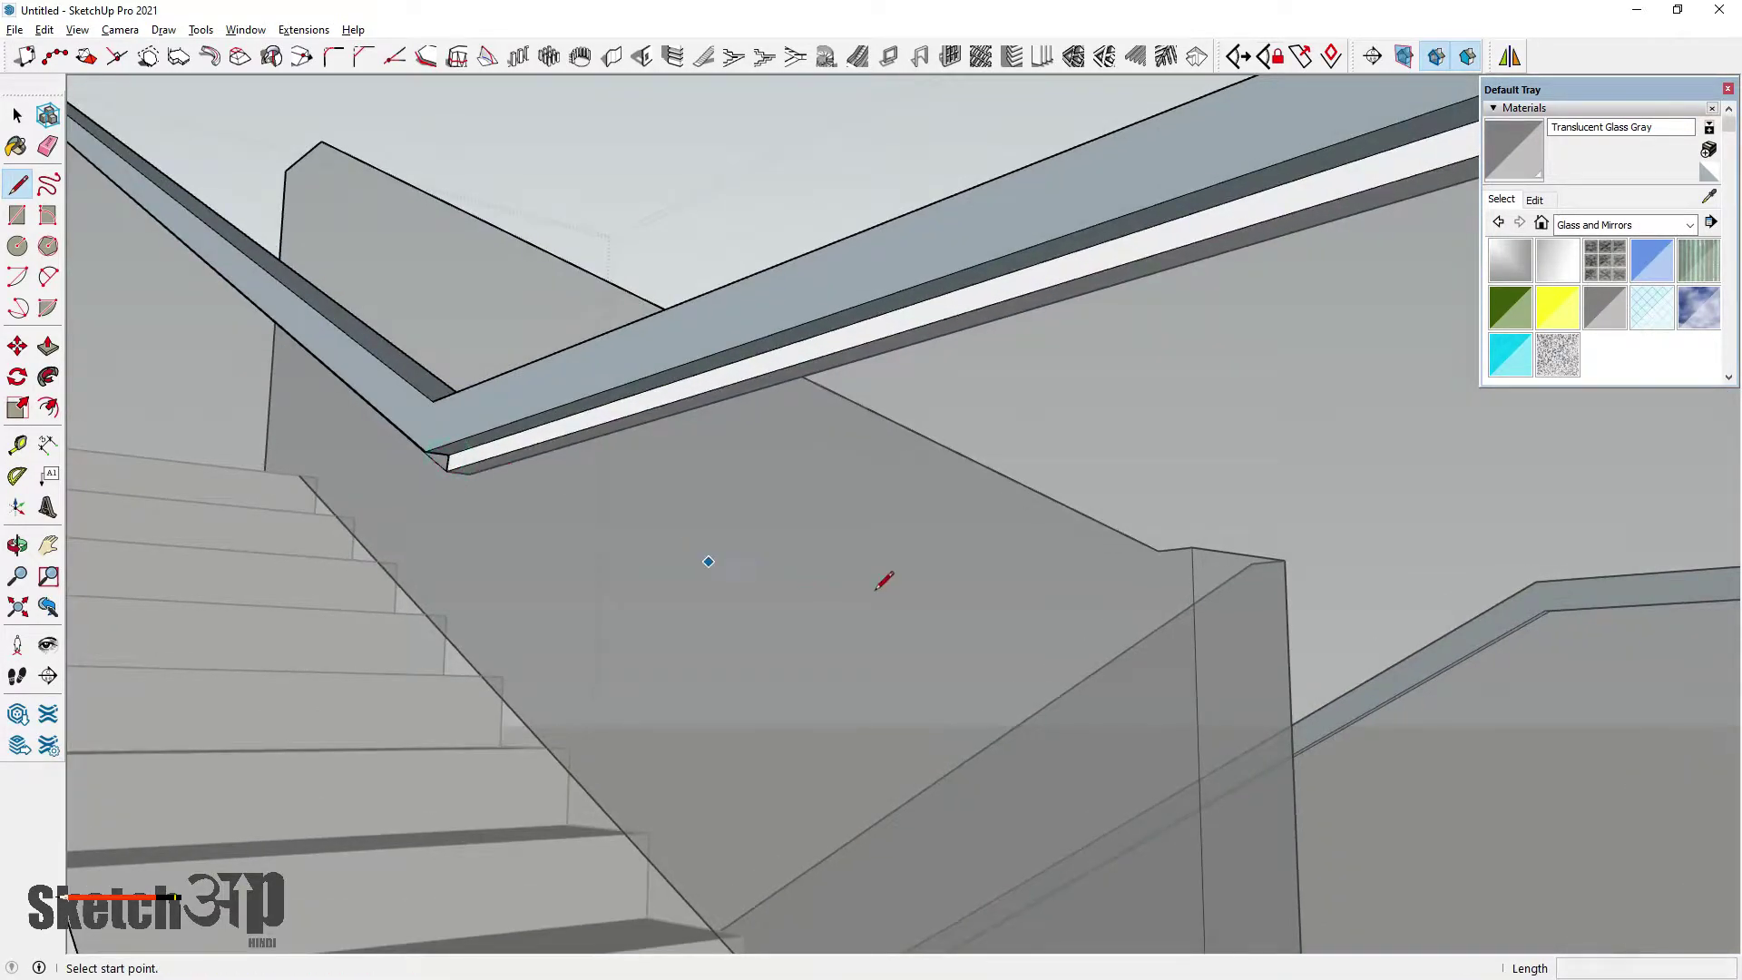
Draw a short line across the handrail's end at the second flight's upper end to close the end face
{"action": "scroll", "coordinate": [805, 575], "scroll_direction": "down", "scroll_amount": 5}
{"action": "middle_click_drag", "start_coordinate": [615, 611], "coordinate": [836, 556]}
{"action": "scroll", "coordinate": [264, 194], "scroll_direction": "up", "scroll_amount": 3}
{"action": "scroll", "coordinate": [292, 254], "scroll_direction": "up", "scroll_amount": 3}
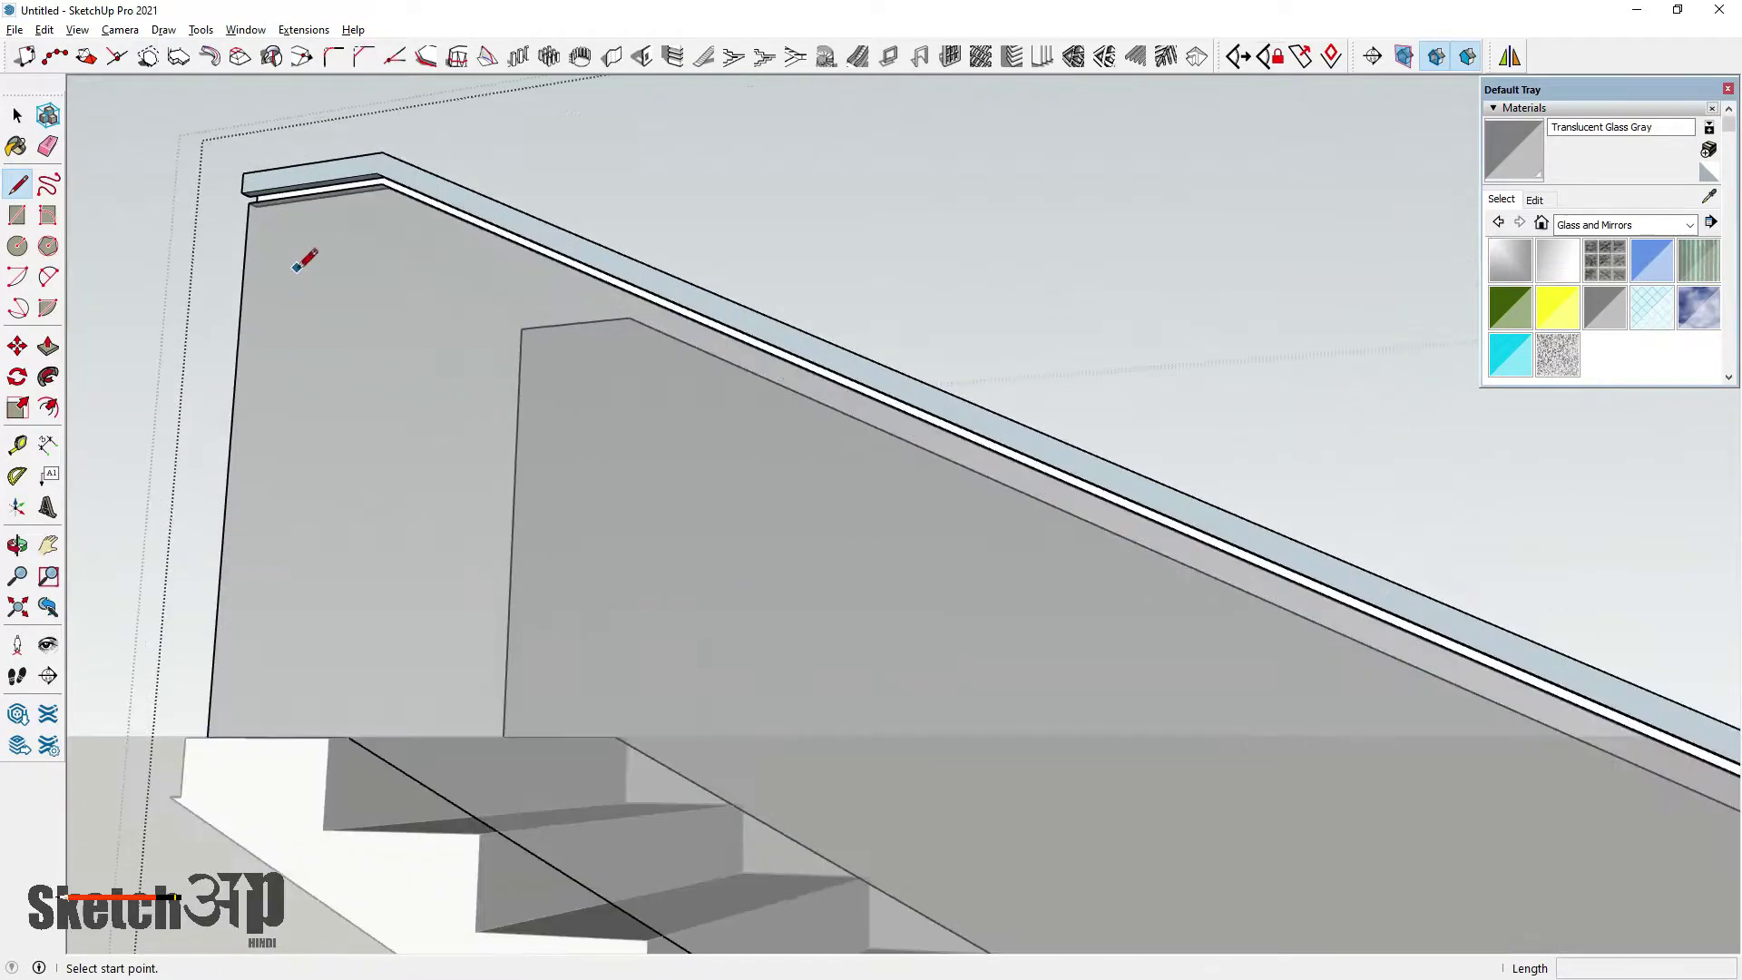
{"action": "middle_click_drag", "start_coordinate": [297, 268], "coordinate": [692, 441]}
{"action": "scroll", "coordinate": [697, 427], "scroll_direction": "down", "scroll_amount": 5}
{"action": "middle_click_drag", "start_coordinate": [548, 494], "coordinate": [878, 408]}
{"action": "scroll", "coordinate": [890, 335], "scroll_direction": "up", "scroll_amount": 4}
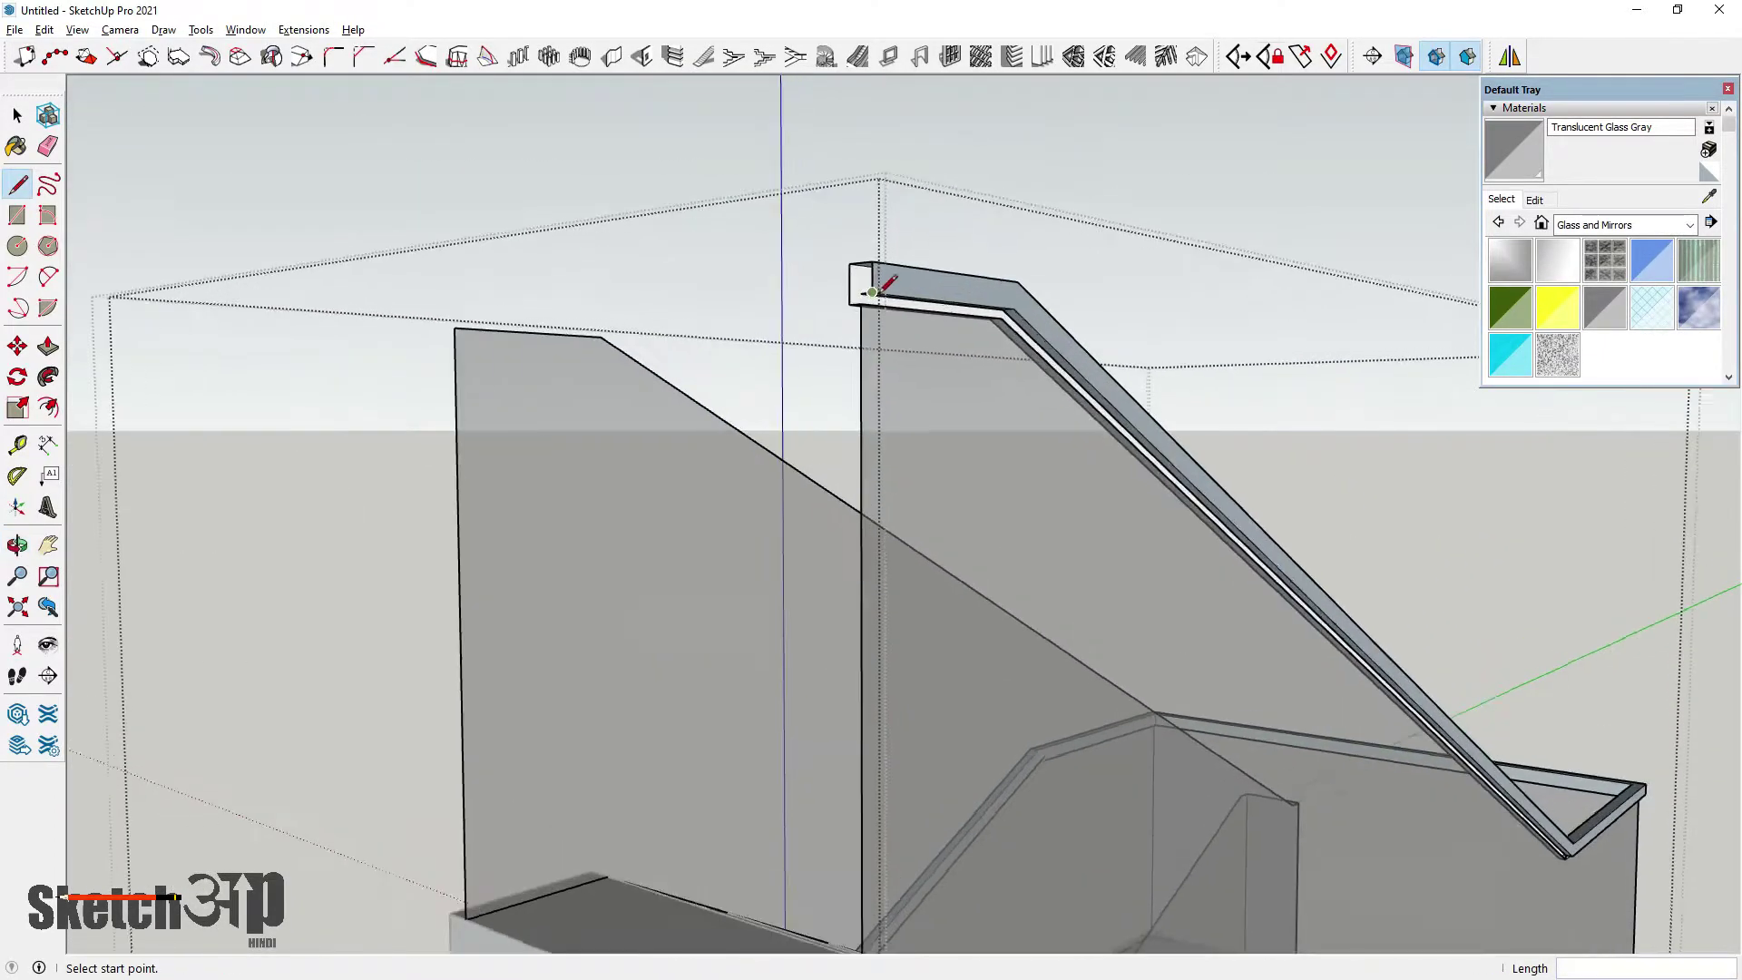
{"action": "left_click", "coordinate": [855, 288]}
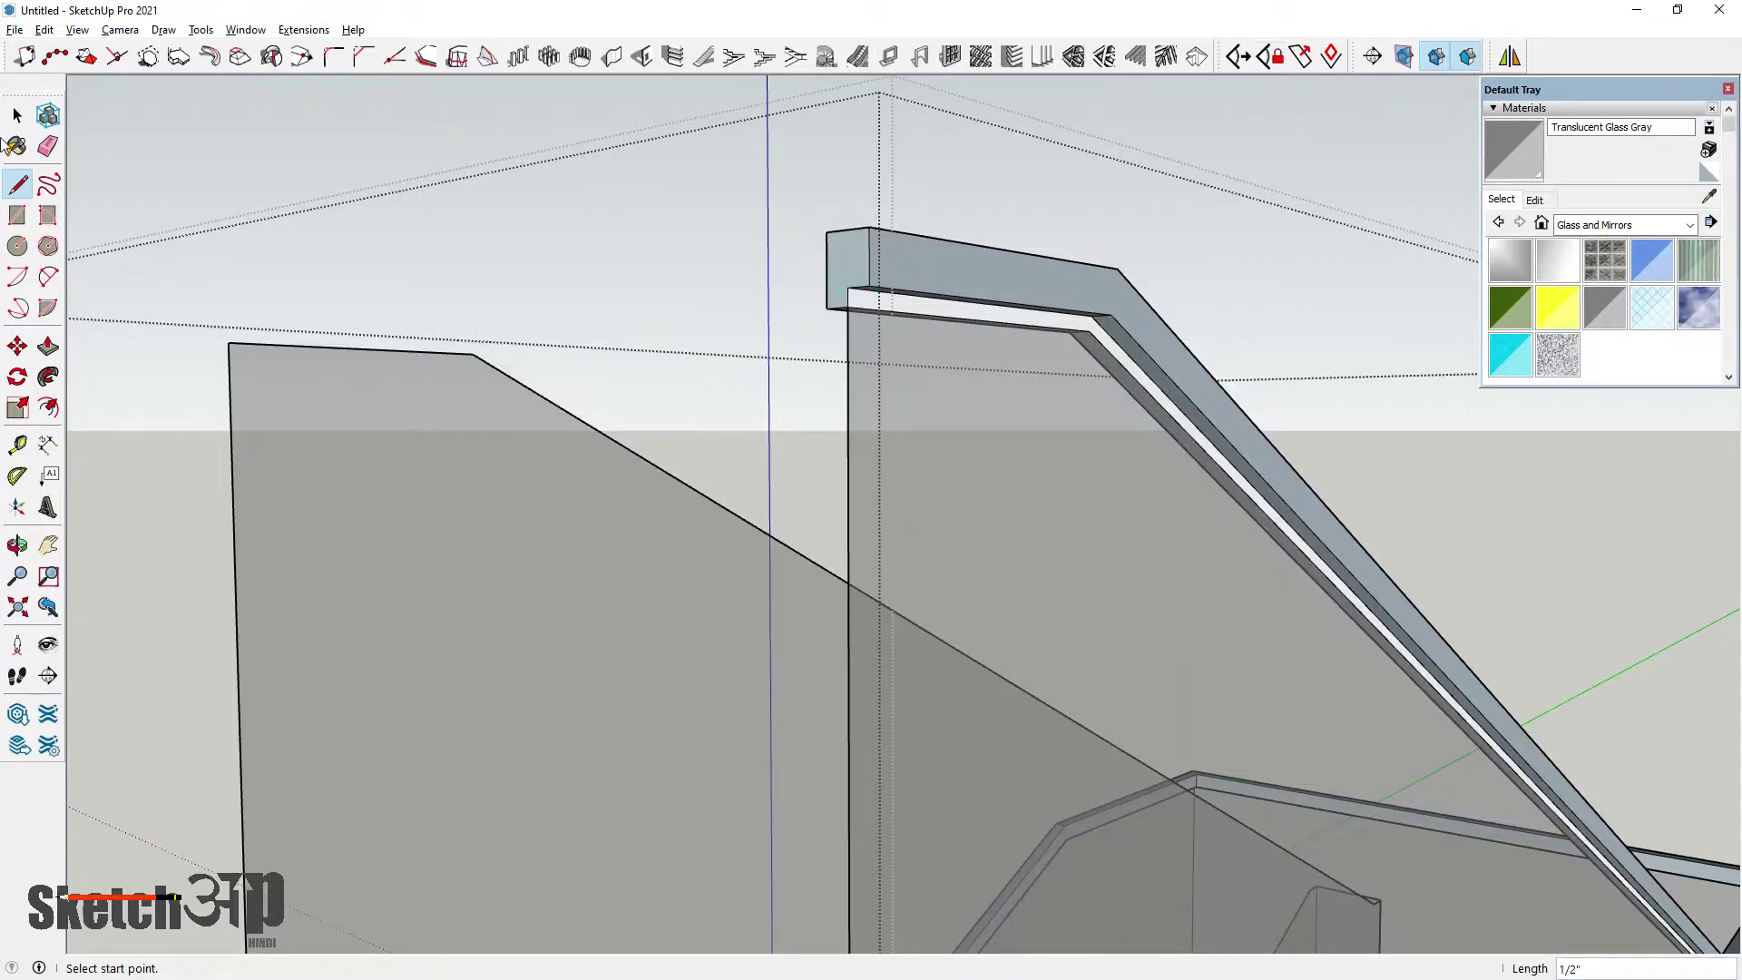
Finish editing the railing group and the staircase that contains it, with nothing left selected
{"action": "left_click", "coordinate": [17, 115]}
{"action": "middle_click_drag", "start_coordinate": [610, 314], "coordinate": [421, 525]}
{"action": "scroll", "coordinate": [912, 565], "scroll_direction": "down", "scroll_amount": 5}
{"action": "scroll", "coordinate": [912, 566], "scroll_direction": "down", "scroll_amount": 4}
{"action": "left_click", "coordinate": [440, 216]}
{"action": "left_click", "coordinate": [439, 216]}
{"action": "scroll", "coordinate": [781, 508], "scroll_direction": "down", "scroll_amount": 2}
{"action": "middle_click_drag", "start_coordinate": [626, 554], "coordinate": [354, 562]}
{"action": "scroll", "coordinate": [806, 416], "scroll_direction": "up", "scroll_amount": 2}
{"action": "middle_click_drag", "start_coordinate": [806, 421], "coordinate": [586, 515]}
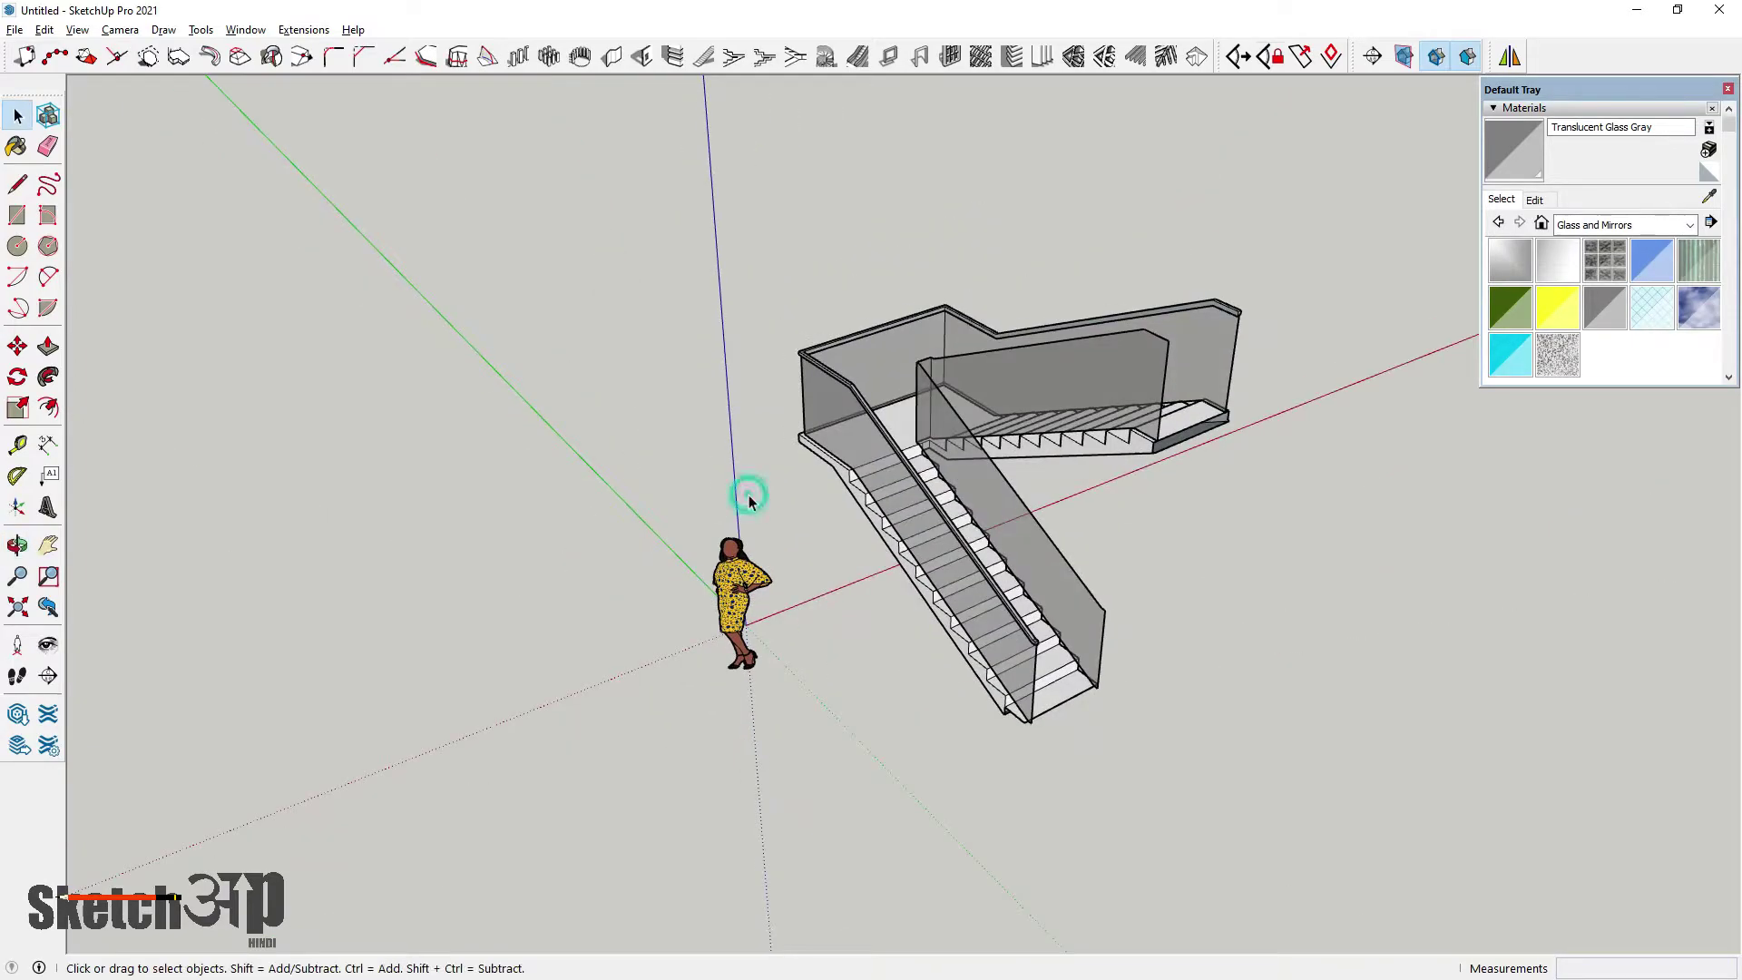
Save the model as stair in the Documents folder
{"action": "key", "text": "ctrl+s"}
{"action": "left_click", "coordinate": [555, 446]}
{"action": "left_click", "coordinate": [266, 889]}
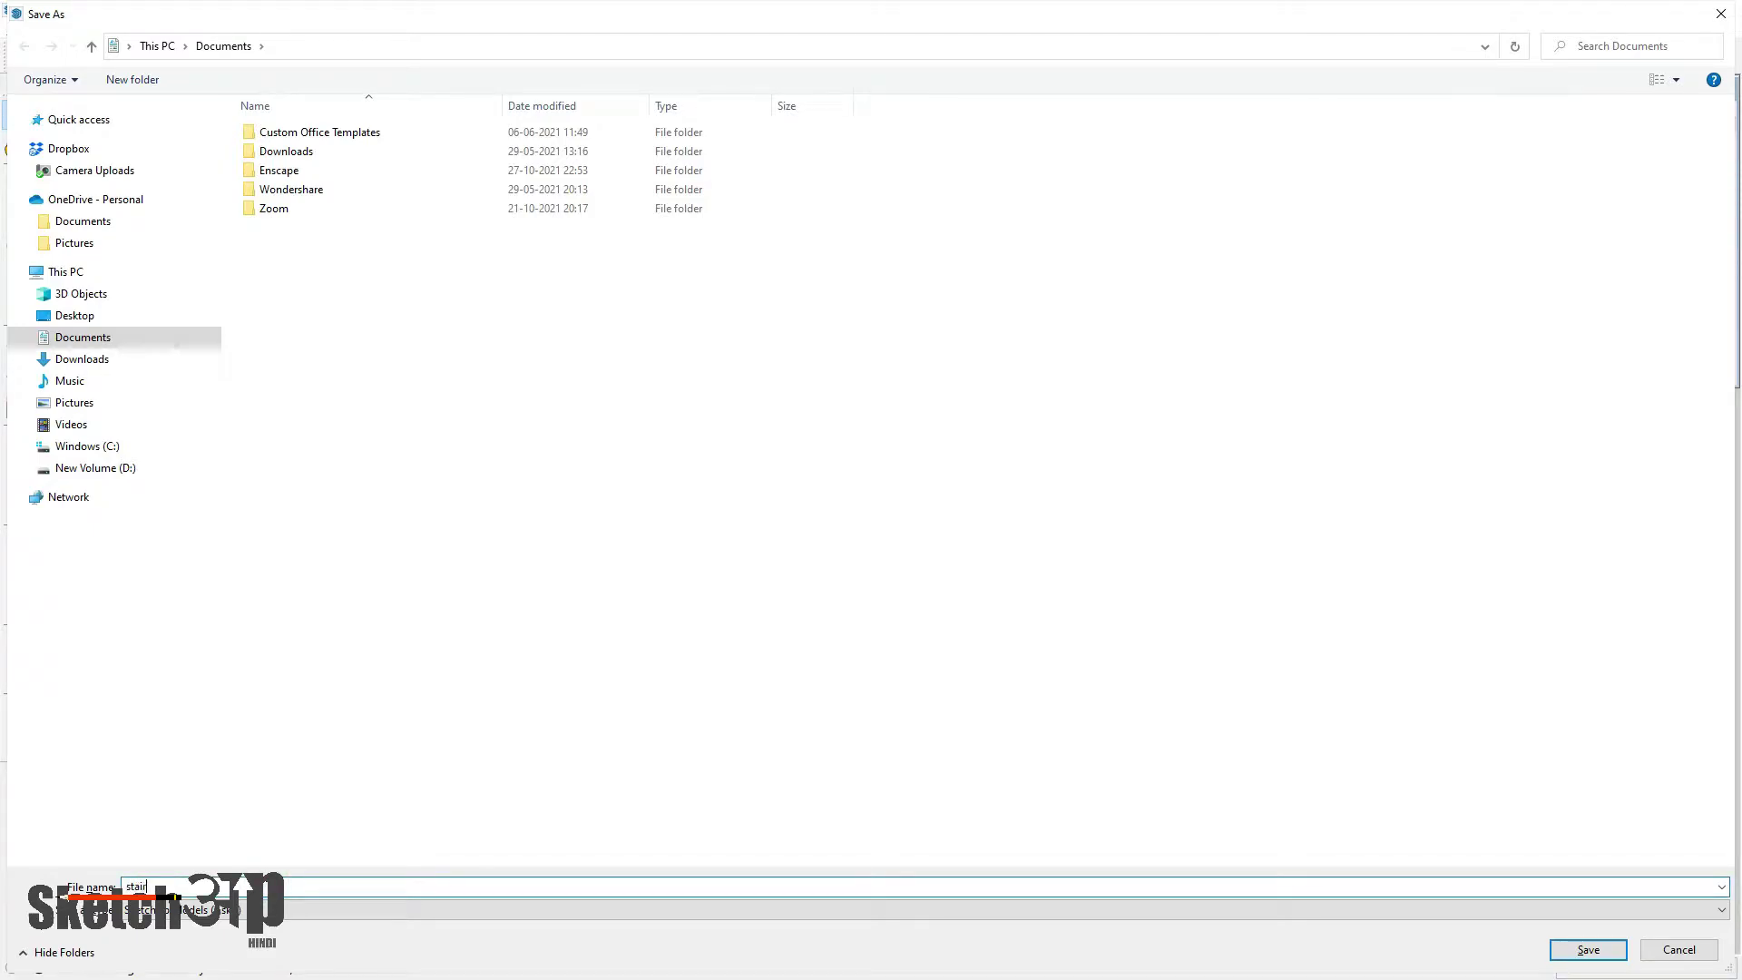
{"action": "left_click", "coordinate": [720, 646]}
{"action": "left_click", "coordinate": [1586, 949]}
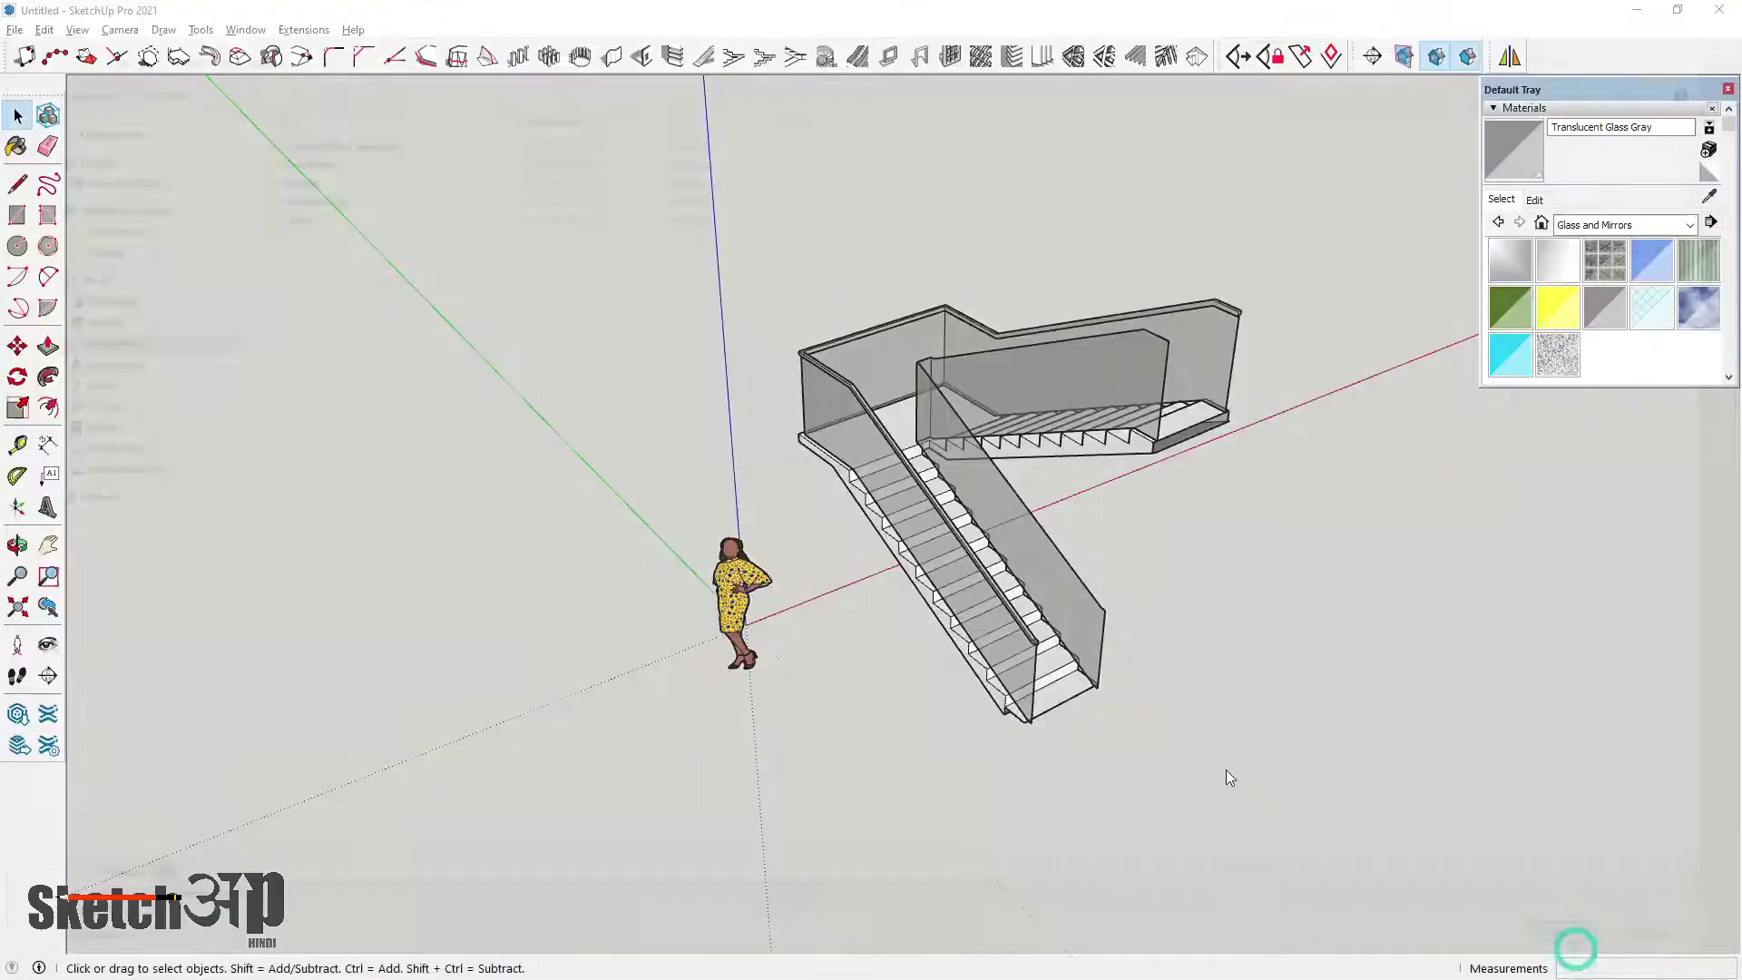
Open the staircase's railing group for editing and select the handrail's end face at the first flight's lower end
{"action": "middle_click_drag", "start_coordinate": [927, 767], "coordinate": [847, 602]}
{"action": "scroll", "coordinate": [1006, 508], "scroll_direction": "up", "scroll_amount": 8}
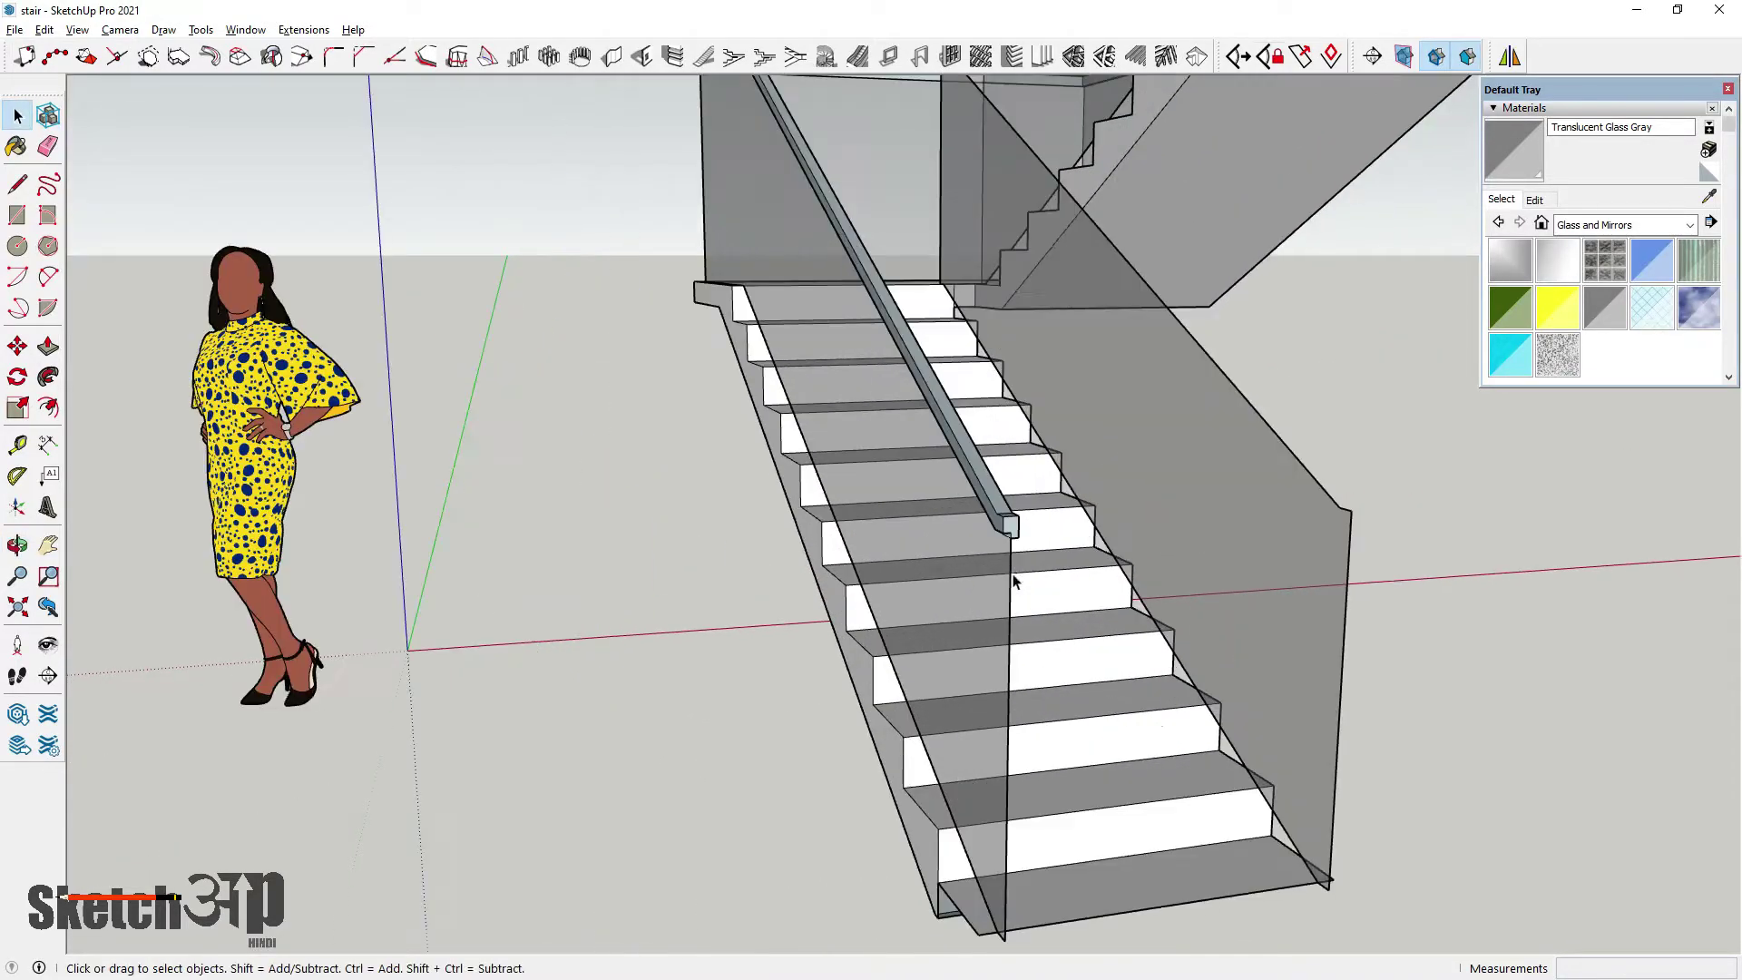
{"action": "scroll", "coordinate": [1005, 508], "scroll_direction": "up", "scroll_amount": 2}
{"action": "left_click", "coordinate": [1008, 510]}
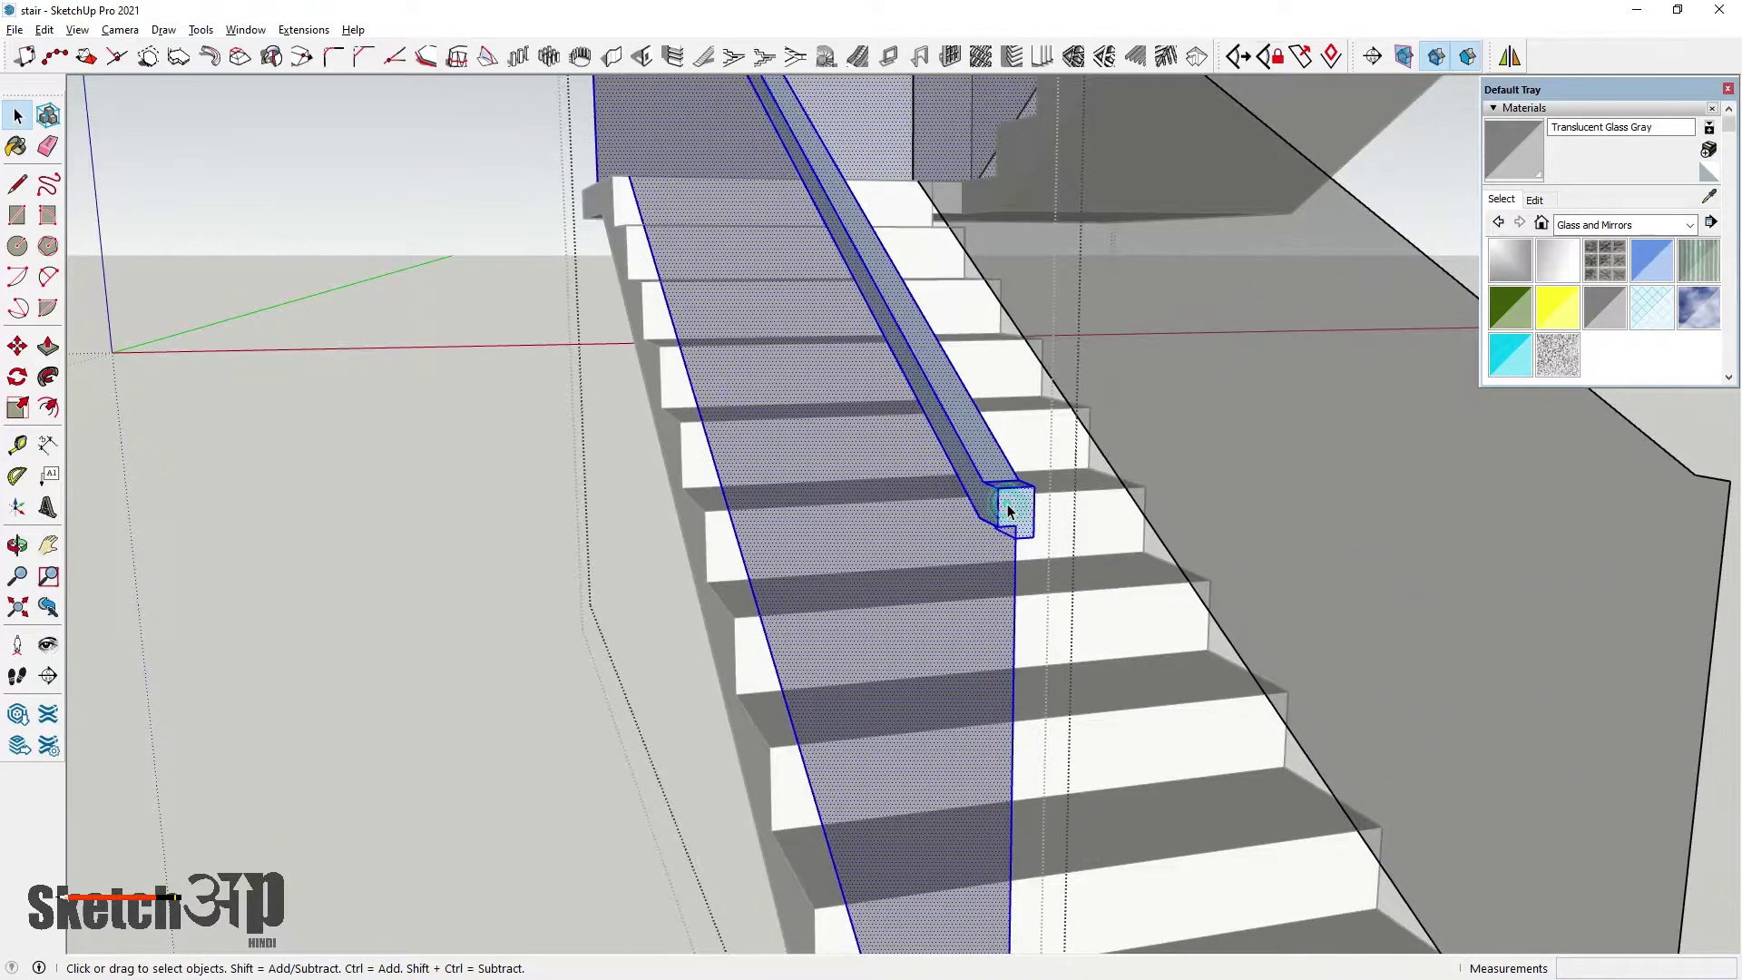
{"action": "left_click", "coordinate": [1008, 511]}
{"action": "scroll", "coordinate": [949, 550], "scroll_direction": "down", "scroll_amount": 1}
{"action": "scroll", "coordinate": [989, 496], "scroll_direction": "up", "scroll_amount": 2}
{"action": "left_click", "coordinate": [981, 496]}
{"action": "middle_click_drag", "start_coordinate": [947, 585], "coordinate": [587, 533]}
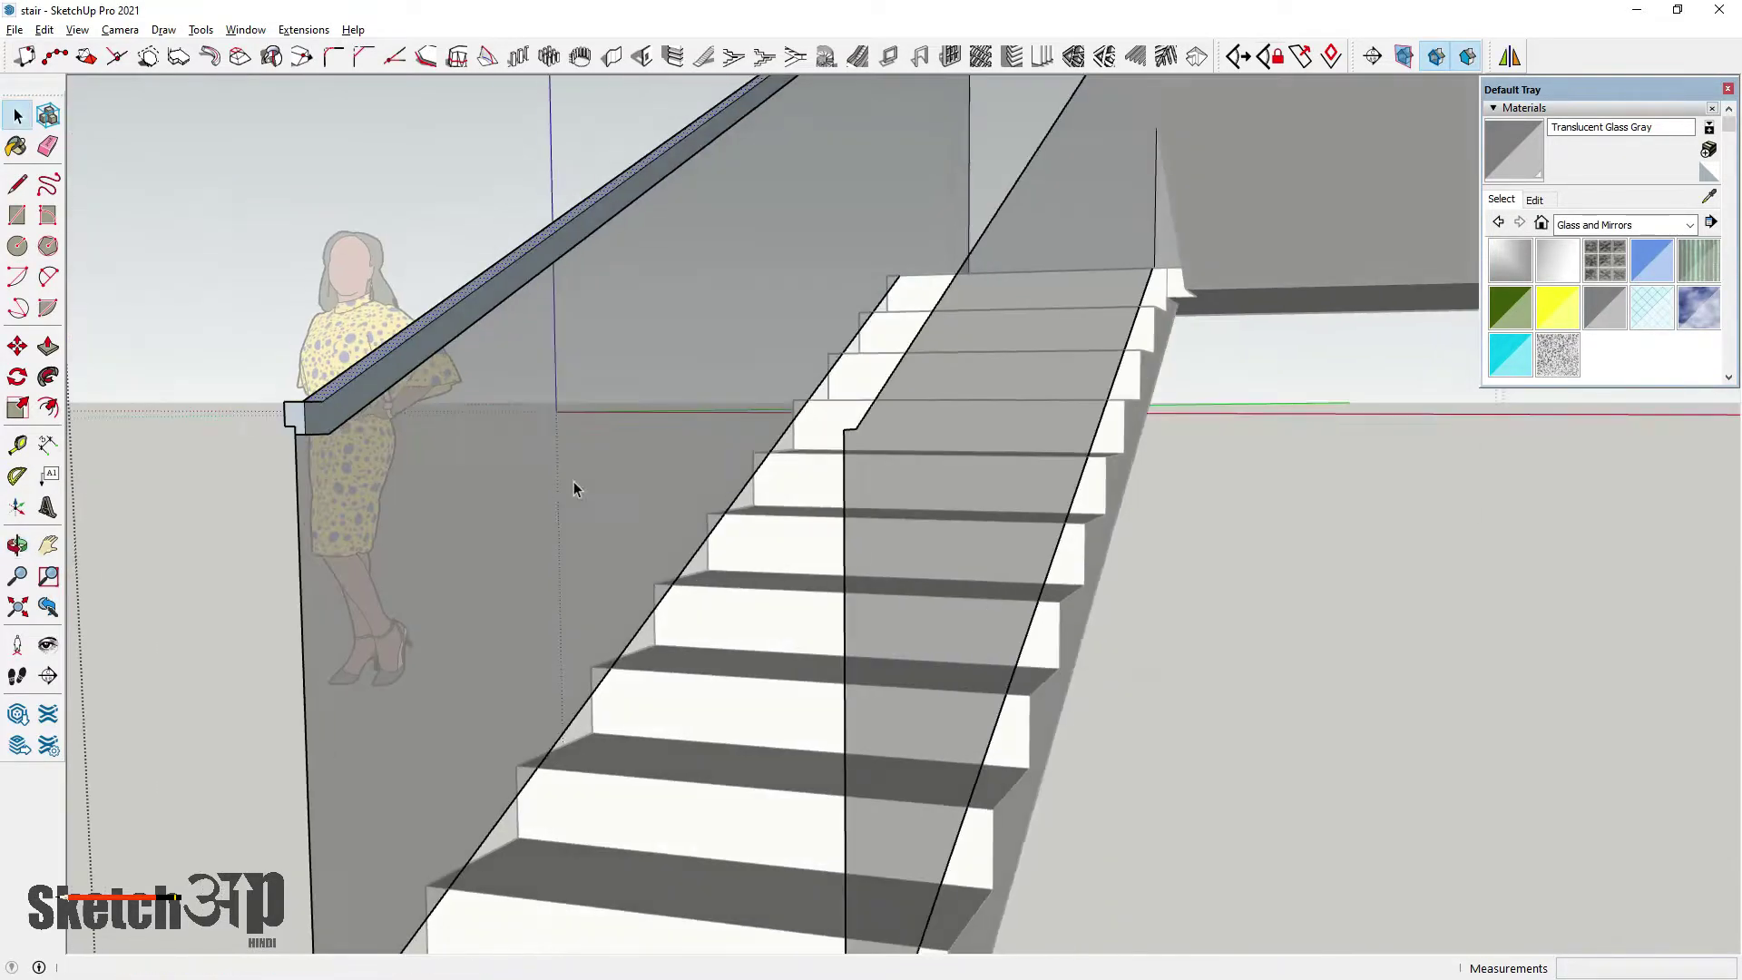
{"action": "scroll", "coordinate": [242, 439], "scroll_direction": "up", "scroll_amount": 4}
{"action": "left_click", "coordinate": [210, 418]}
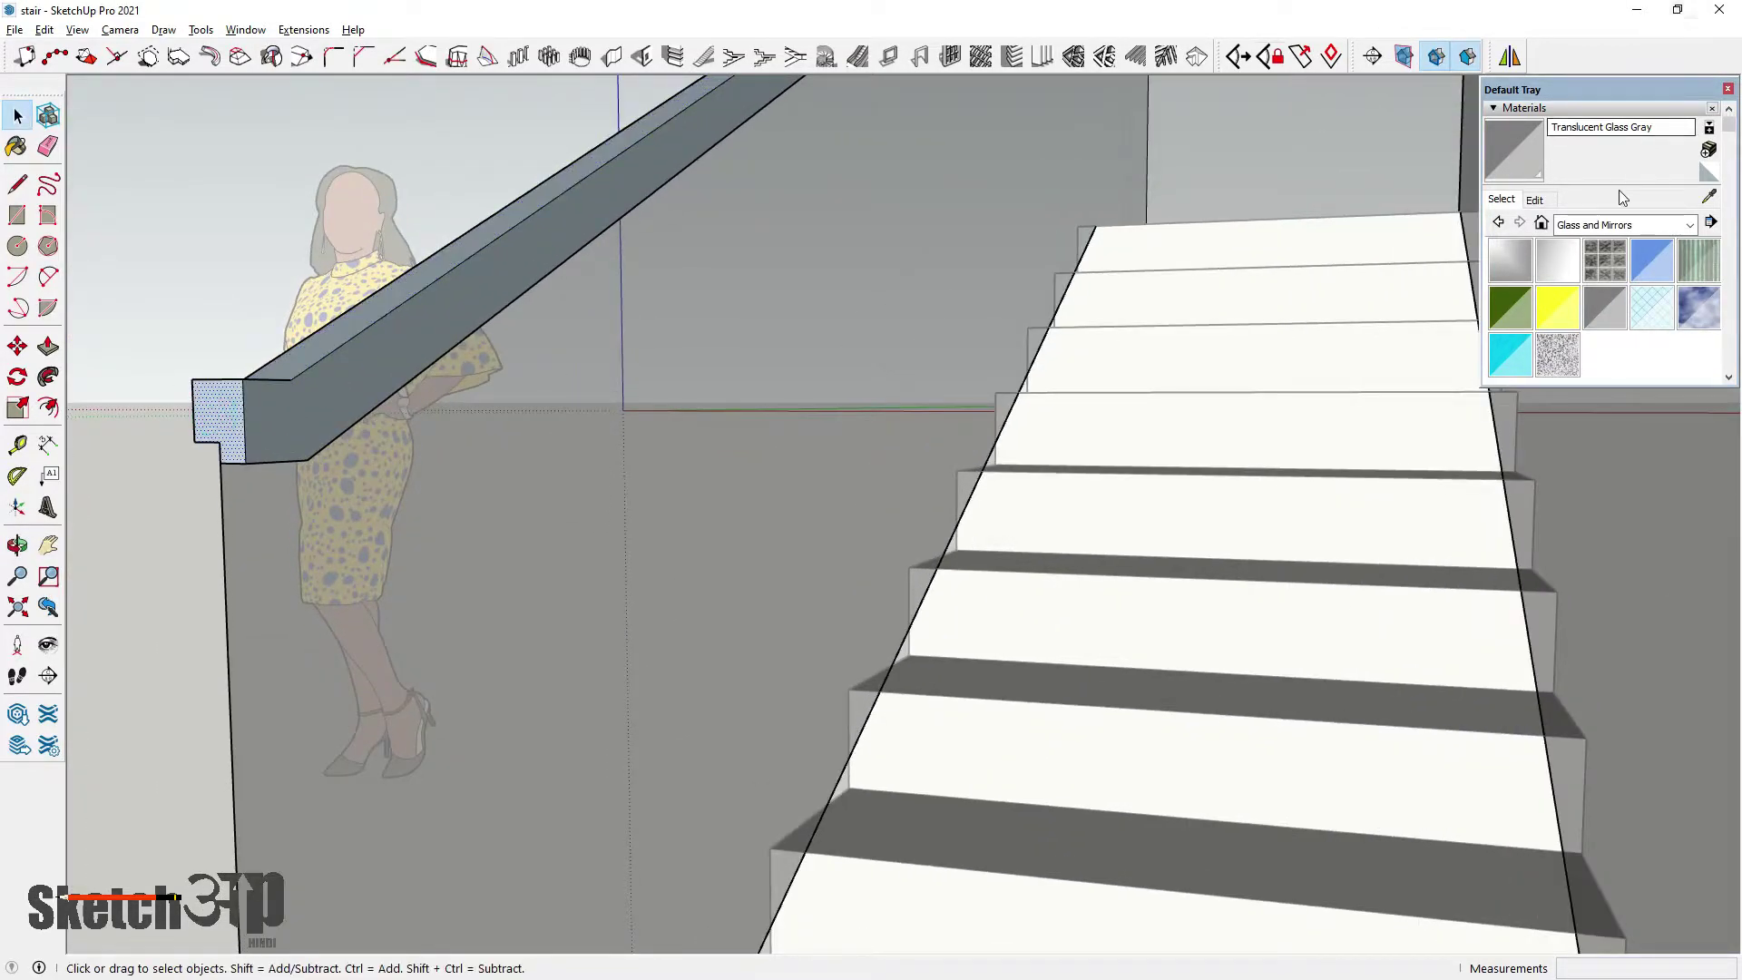
Paint the handrail with Metal Aluminum Anodized from the Metal material collection
{"action": "left_click", "coordinate": [1690, 227]}
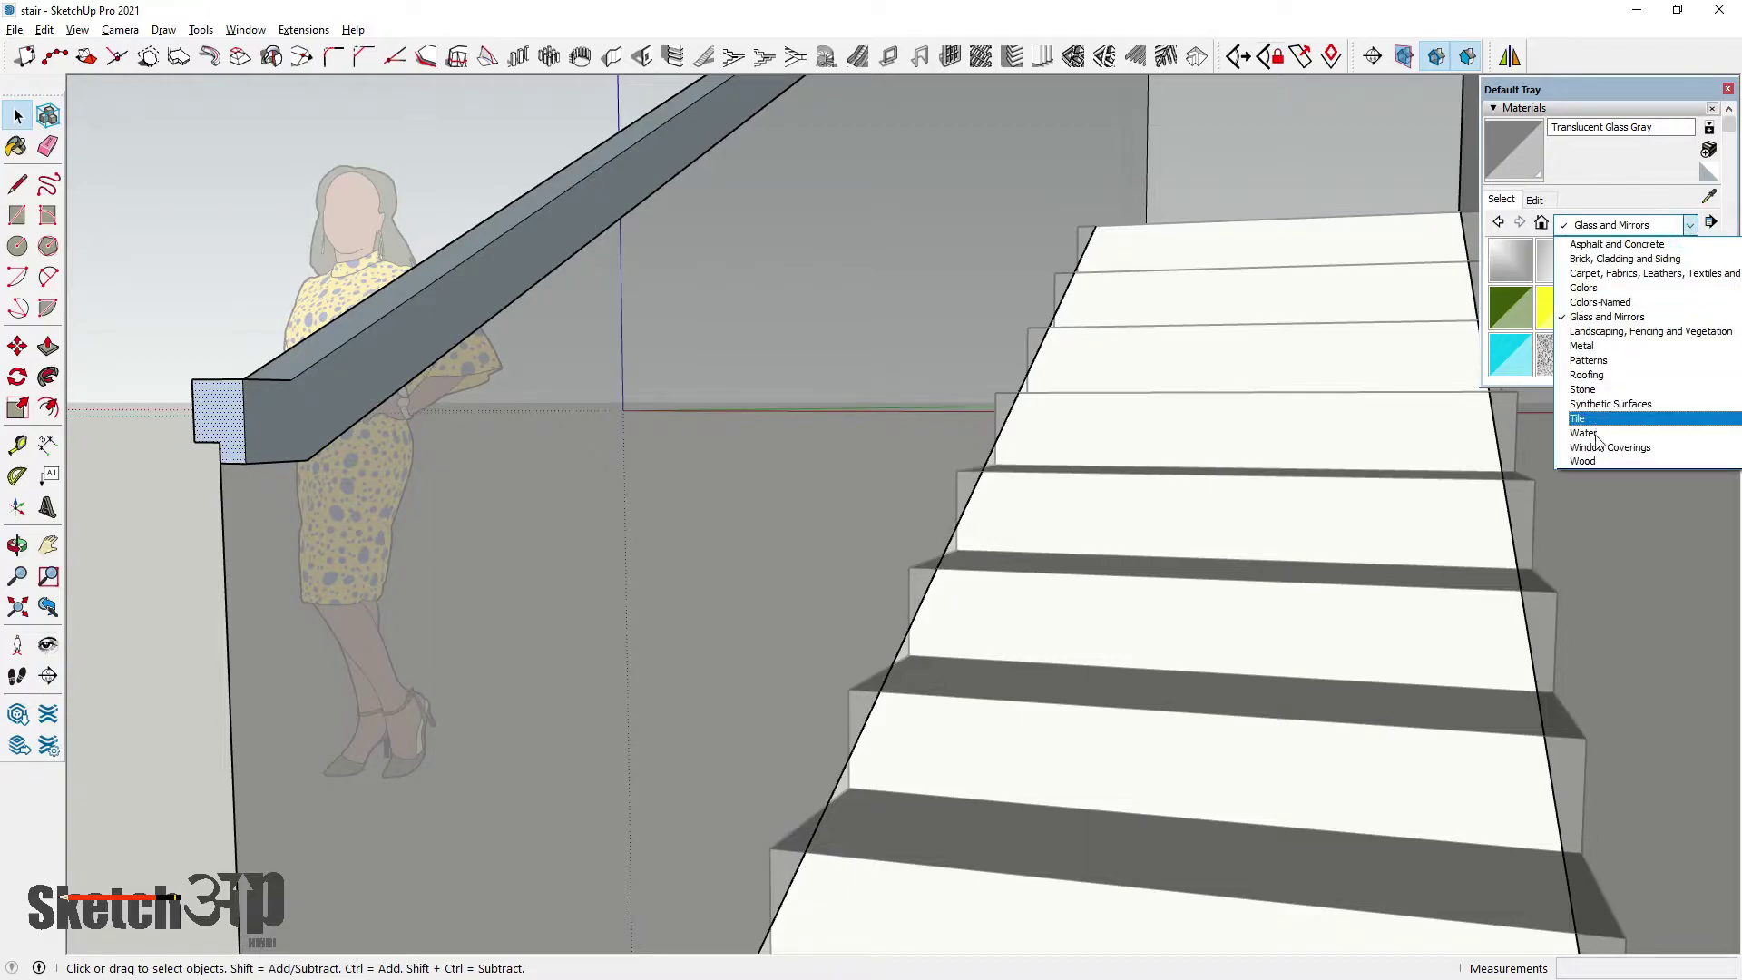
{"action": "left_click", "coordinate": [1597, 347]}
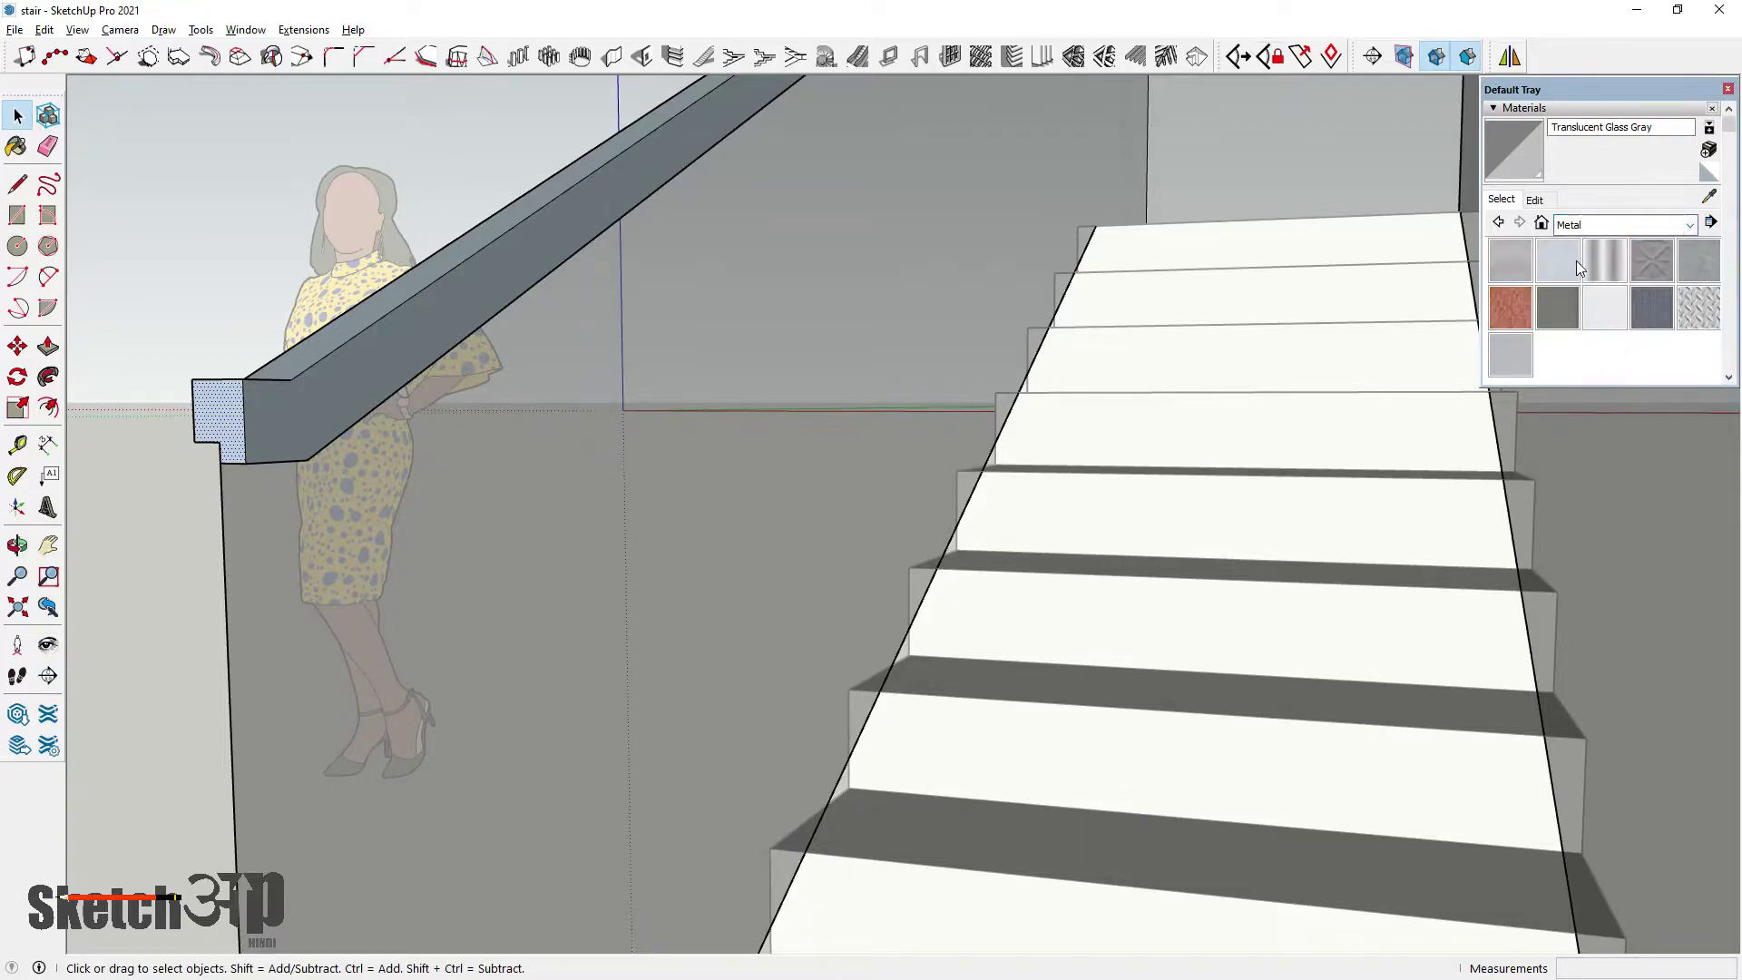
{"action": "left_click", "coordinate": [1559, 263]}
{"action": "left_click", "coordinate": [329, 411]}
{"action": "mouse_move", "coordinate": [308, 409]}
{"action": "middle_mouse_down"}
{"action": "mouse_move", "coordinate": [200, 385]}
{"action": "mouse_move", "coordinate": [218, 464]}
{"action": "mouse_move", "coordinate": [281, 263]}
{"action": "middle_mouse_up"}
{"action": "left_click", "coordinate": [315, 523]}
{"action": "middle_click_drag", "start_coordinate": [308, 357], "coordinate": [912, 625]}
{"action": "scroll", "coordinate": [919, 617], "scroll_direction": "down", "scroll_amount": 5}
{"action": "scroll", "coordinate": [972, 704], "scroll_direction": "up", "scroll_amount": 8}
{"action": "scroll", "coordinate": [642, 529], "scroll_direction": "up", "scroll_amount": 2}
{"action": "mouse_move", "coordinate": [642, 529]}
{"action": "middle_mouse_down"}
{"action": "mouse_move", "coordinate": [949, 560]}
{"action": "mouse_move", "coordinate": [810, 600]}
{"action": "mouse_move", "coordinate": [478, 482]}
{"action": "mouse_move", "coordinate": [517, 478]}
{"action": "mouse_move", "coordinate": [354, 572]}
{"action": "mouse_move", "coordinate": [574, 355]}
{"action": "middle_mouse_up"}
{"action": "scroll", "coordinate": [581, 355], "scroll_direction": "down", "scroll_amount": 1}
Finish editing the railing group and copy the whole staircase to the clipboard
{"action": "left_click", "coordinate": [17, 116]}
{"action": "scroll", "coordinate": [735, 345], "scroll_direction": "down", "scroll_amount": 5}
{"action": "mouse_move", "coordinate": [750, 443]}
{"action": "middle_mouse_down"}
{"action": "mouse_move", "coordinate": [769, 474]}
{"action": "mouse_move", "coordinate": [401, 358]}
{"action": "middle_mouse_up"}
{"action": "scroll", "coordinate": [401, 357], "scroll_direction": "down", "scroll_amount": 5}
{"action": "middle_click_drag", "start_coordinate": [977, 452], "coordinate": [710, 623]}
{"action": "left_click", "coordinate": [805, 628]}
{"action": "scroll", "coordinate": [940, 654], "scroll_direction": "up", "scroll_amount": 2}
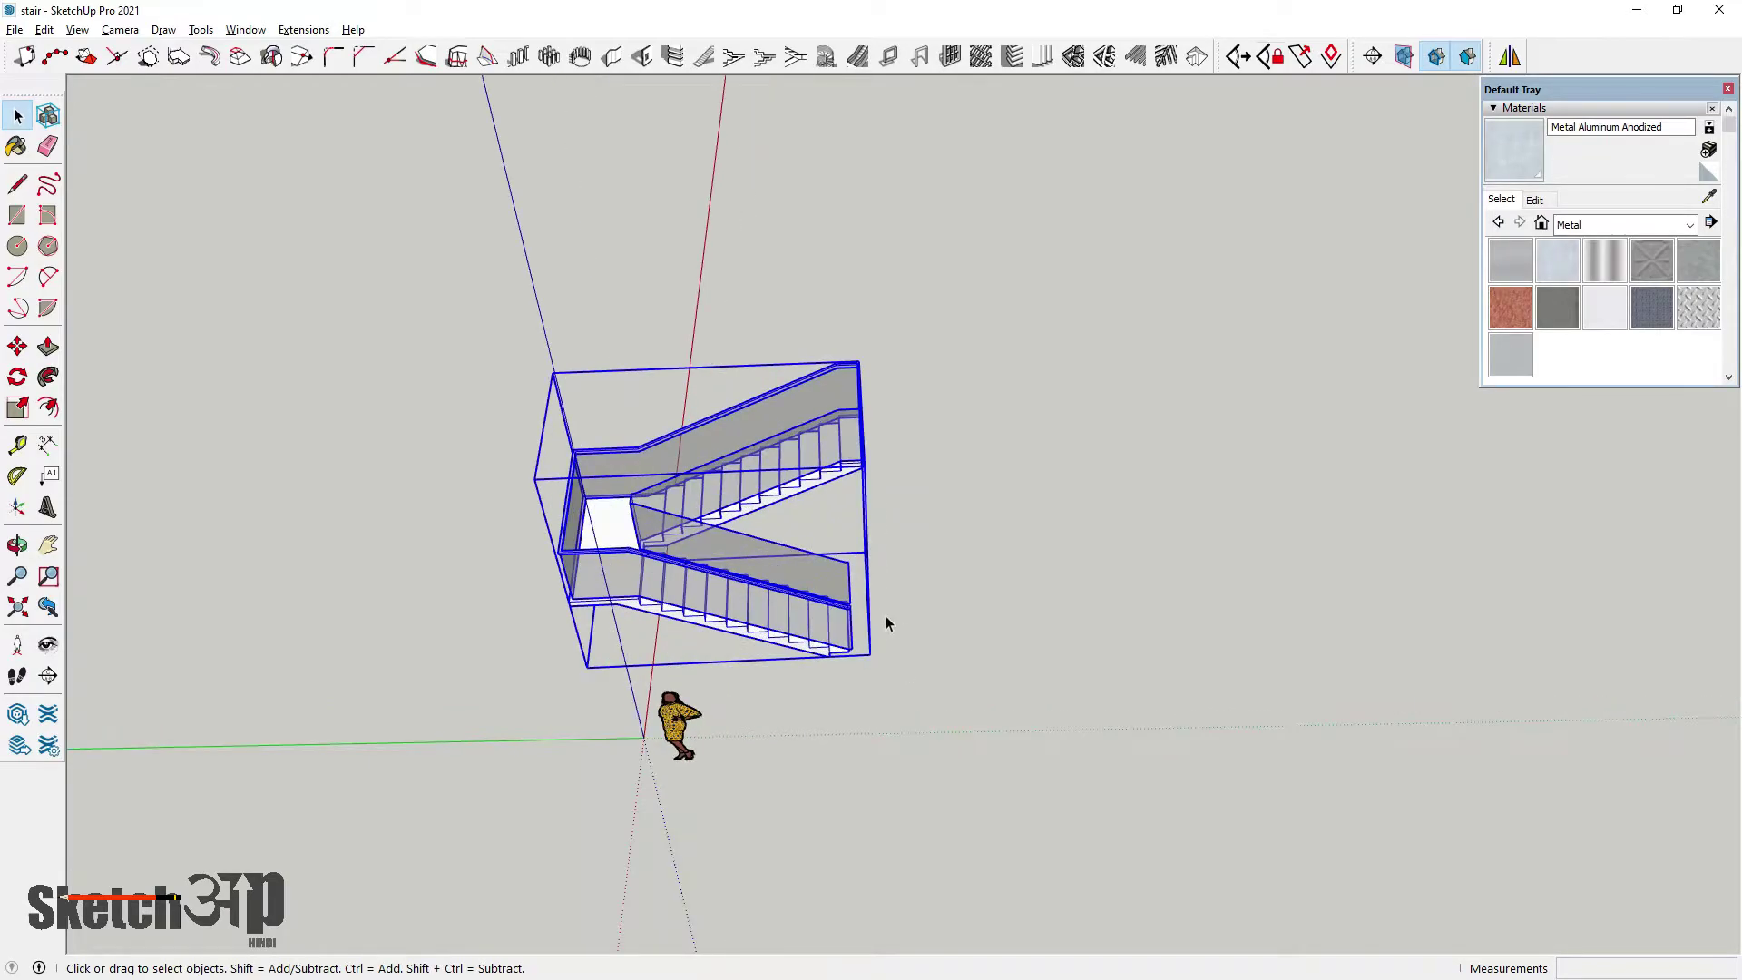
{"action": "scroll", "coordinate": [762, 606], "scroll_direction": "down", "scroll_amount": 2}
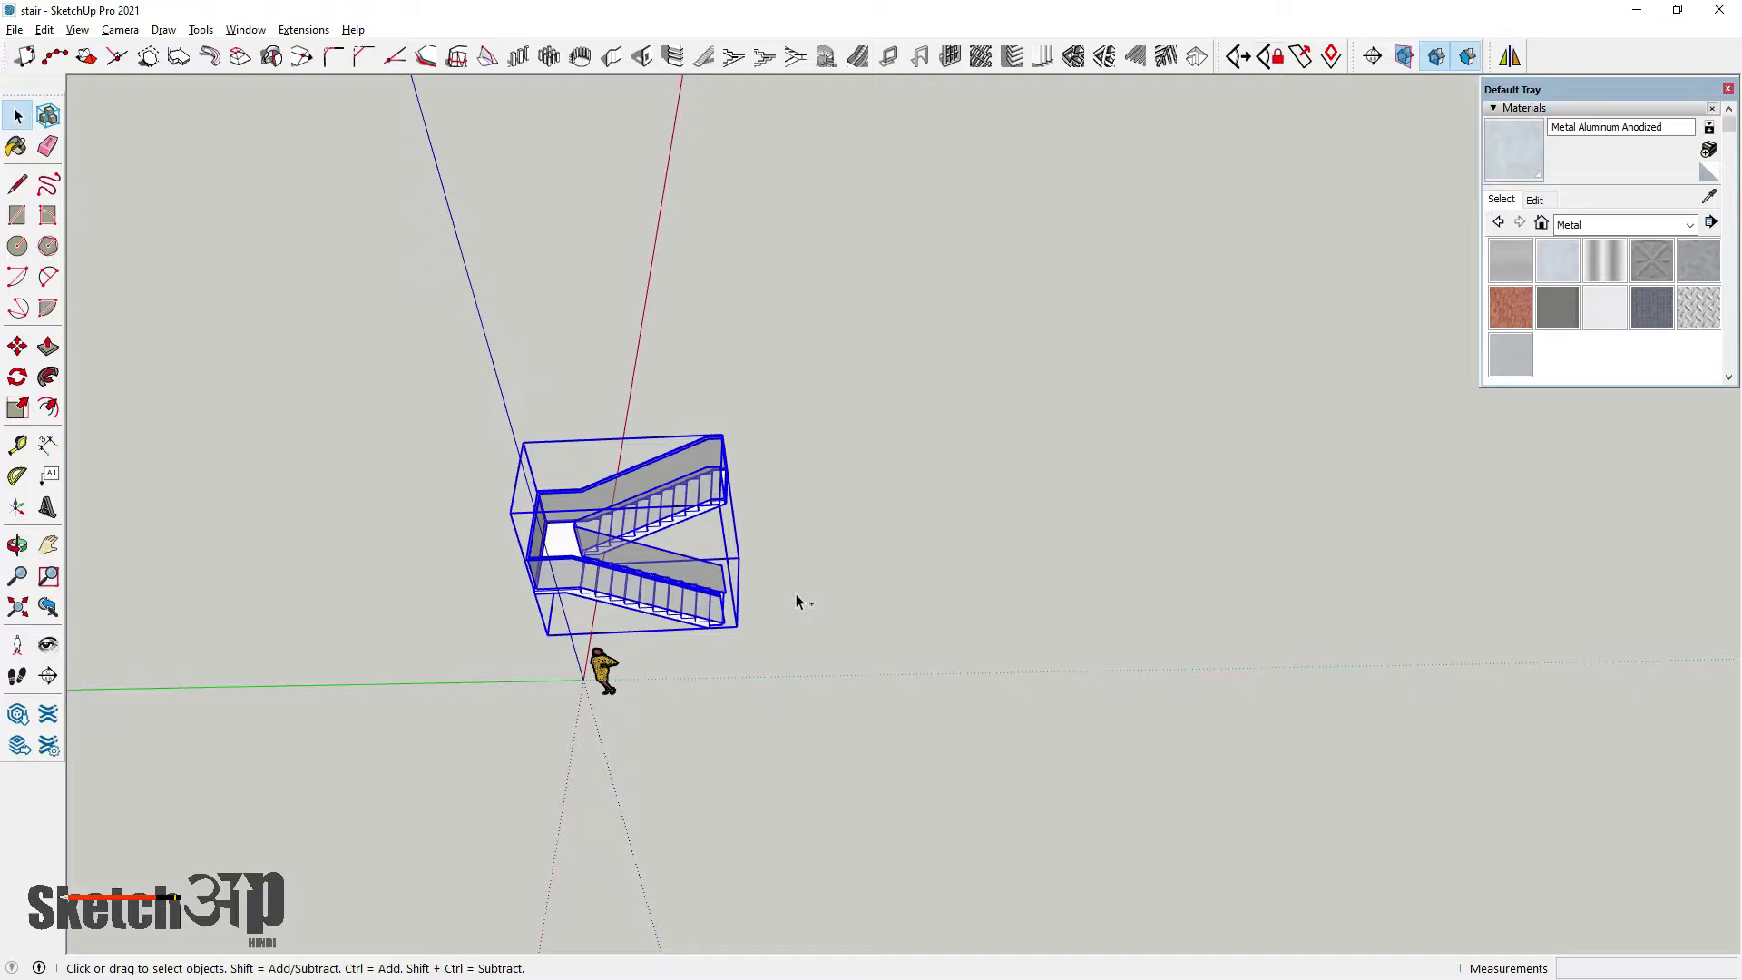
Undo the handrail and panel work on the original staircase back to the bare railing outlines, and close its group
{"action": "key", "text": "Return"}
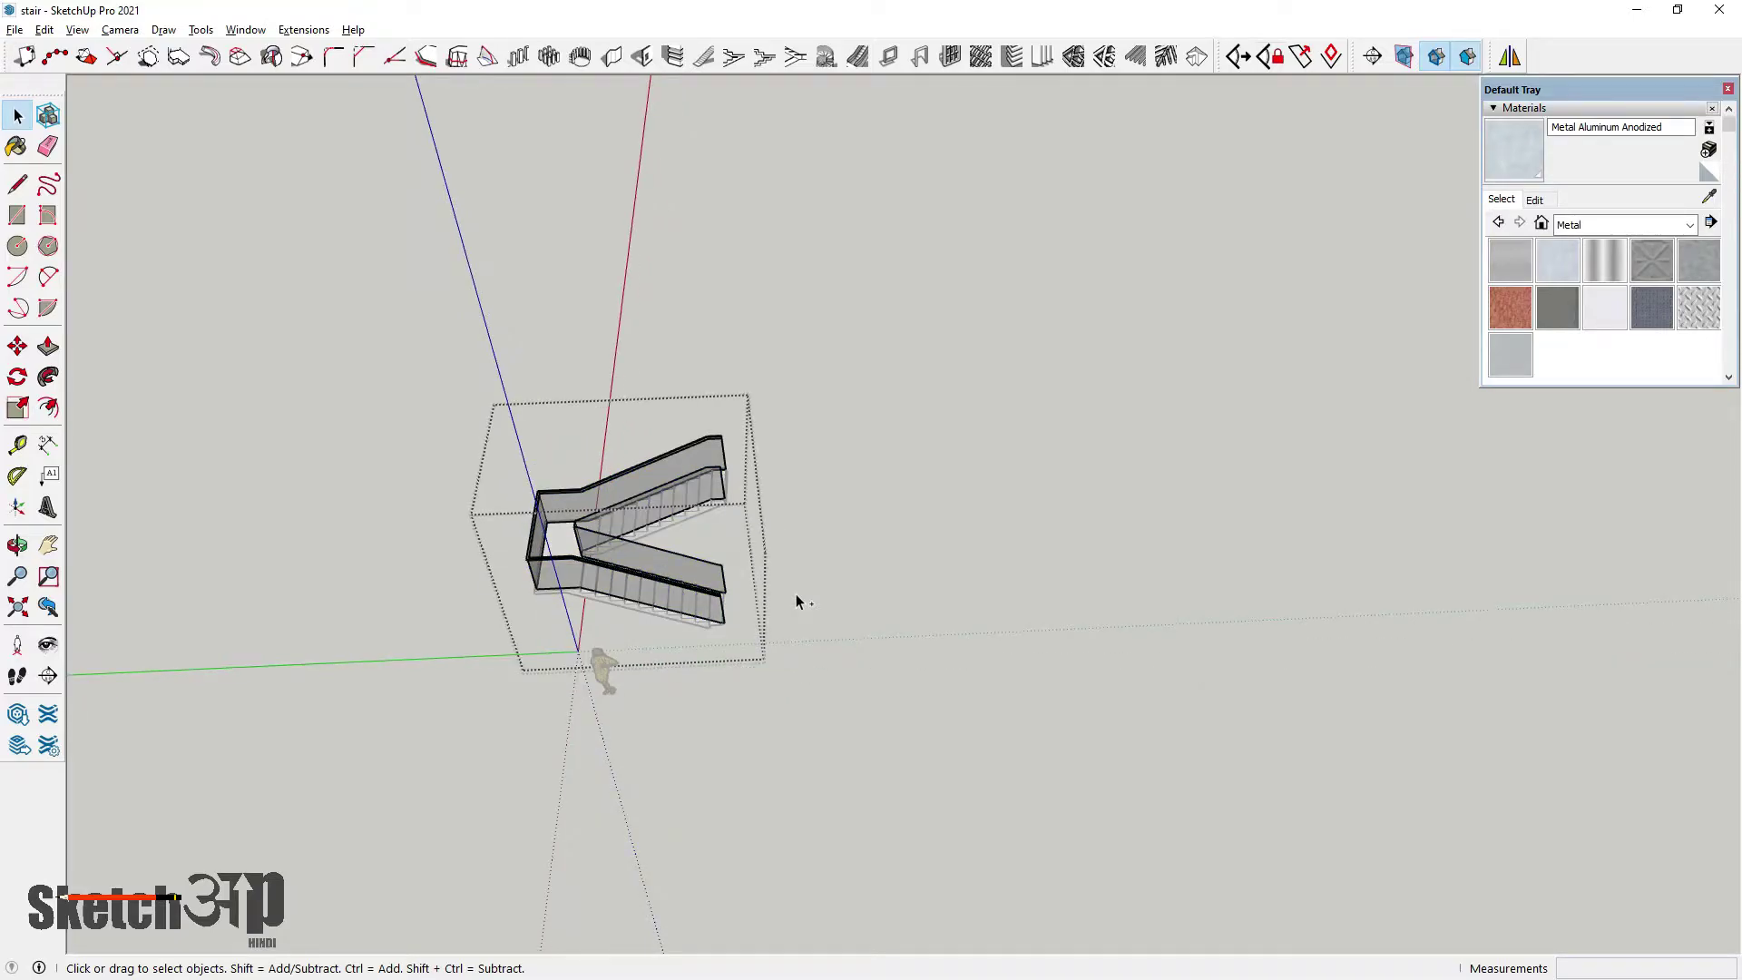
{"action": "key", "text": "ctrl+z"}
{"action": "key", "text": "ctrl+z"}
{"action": "key", "text": "ctrl+z"}
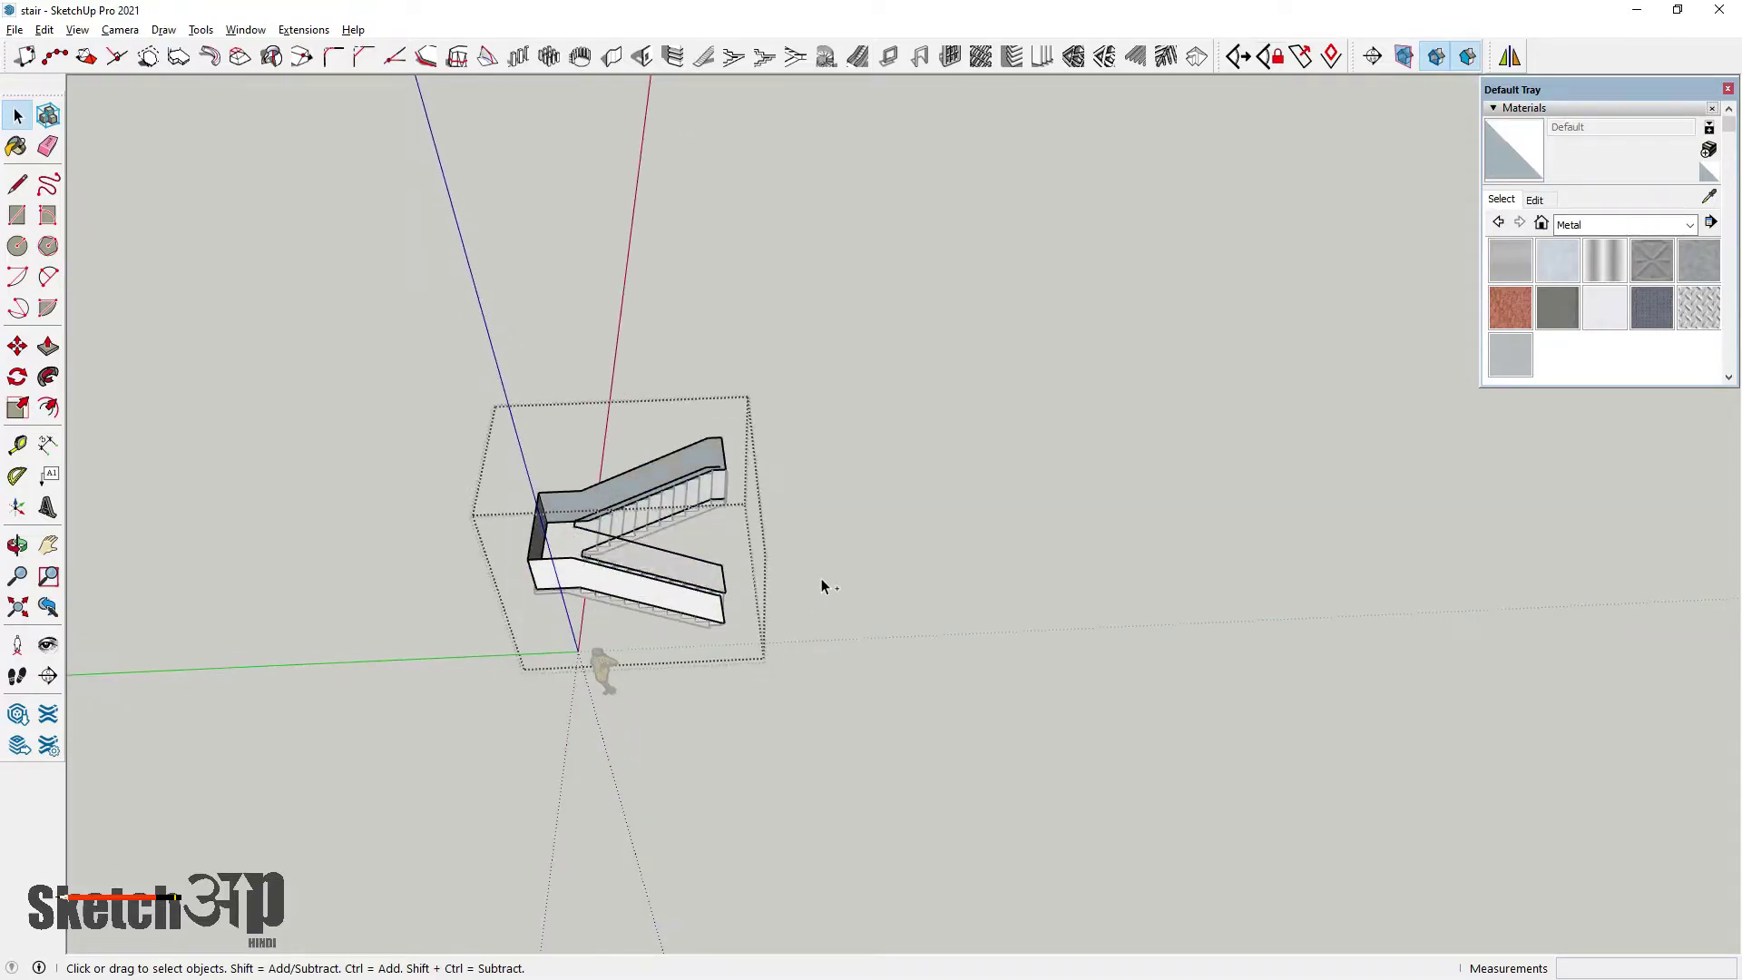
{"action": "key", "text": "ctrl+z"}
{"action": "key", "text": "ctrl+z"}
{"action": "key", "text": "ctrl+z"}
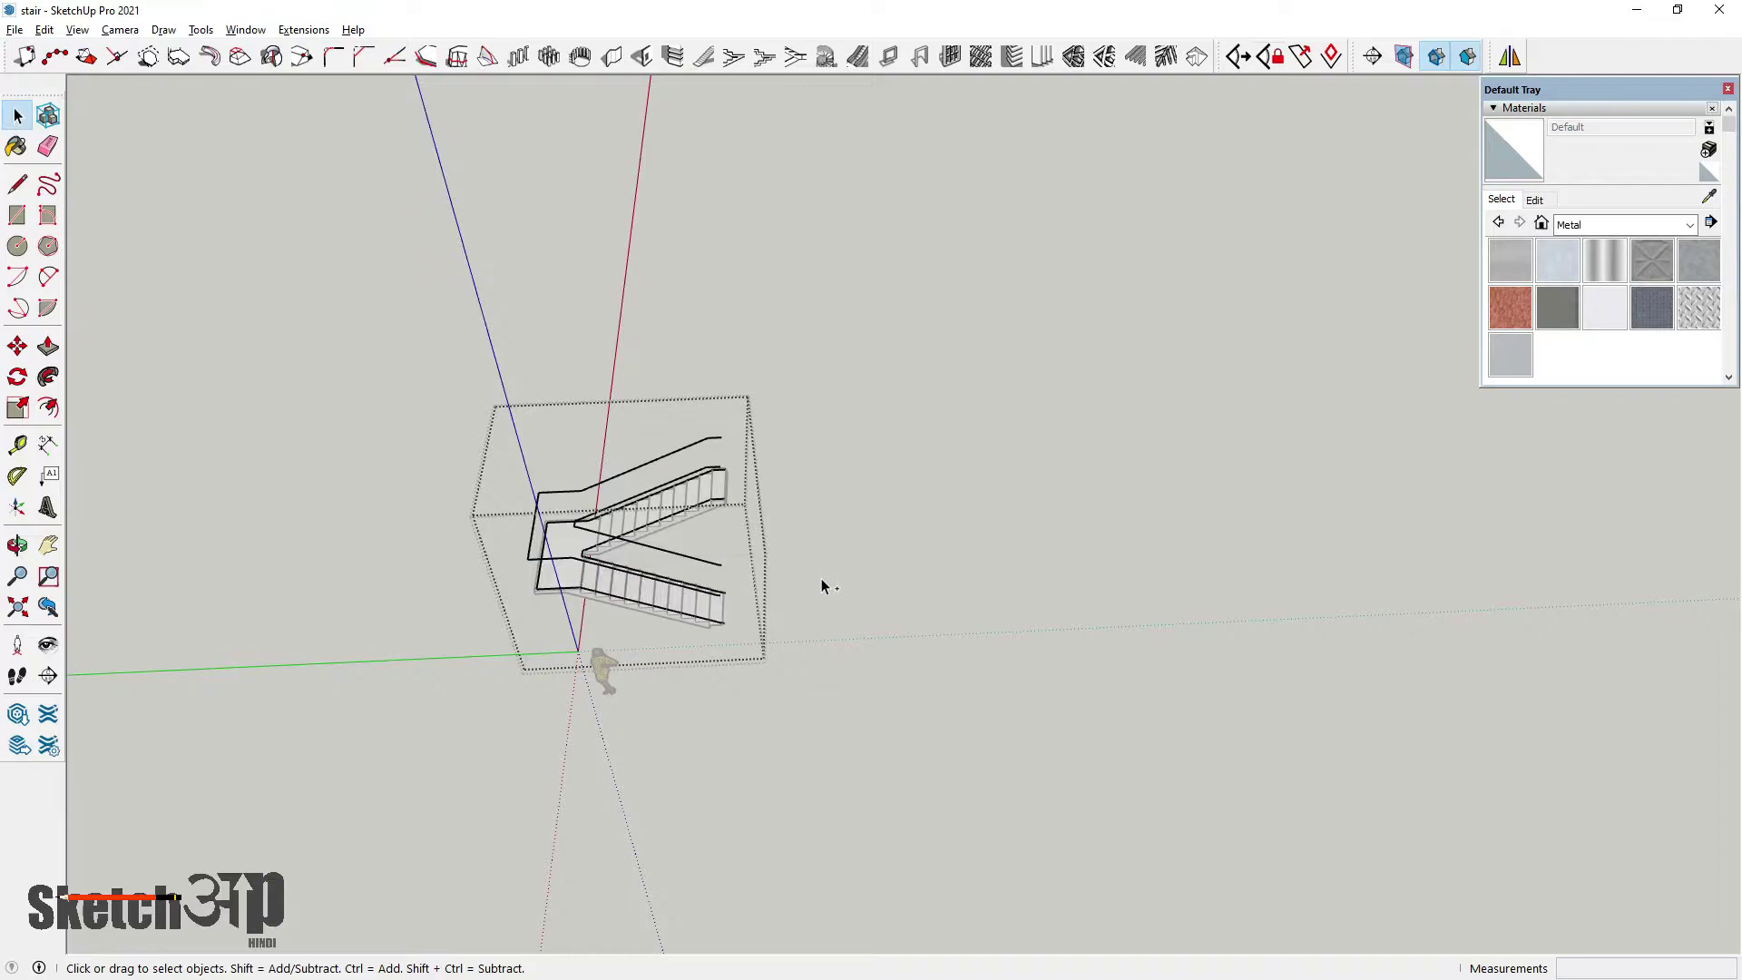
{"action": "scroll", "coordinate": [871, 603], "scroll_direction": "down", "scroll_amount": 3}
{"action": "left_click", "coordinate": [966, 584]}
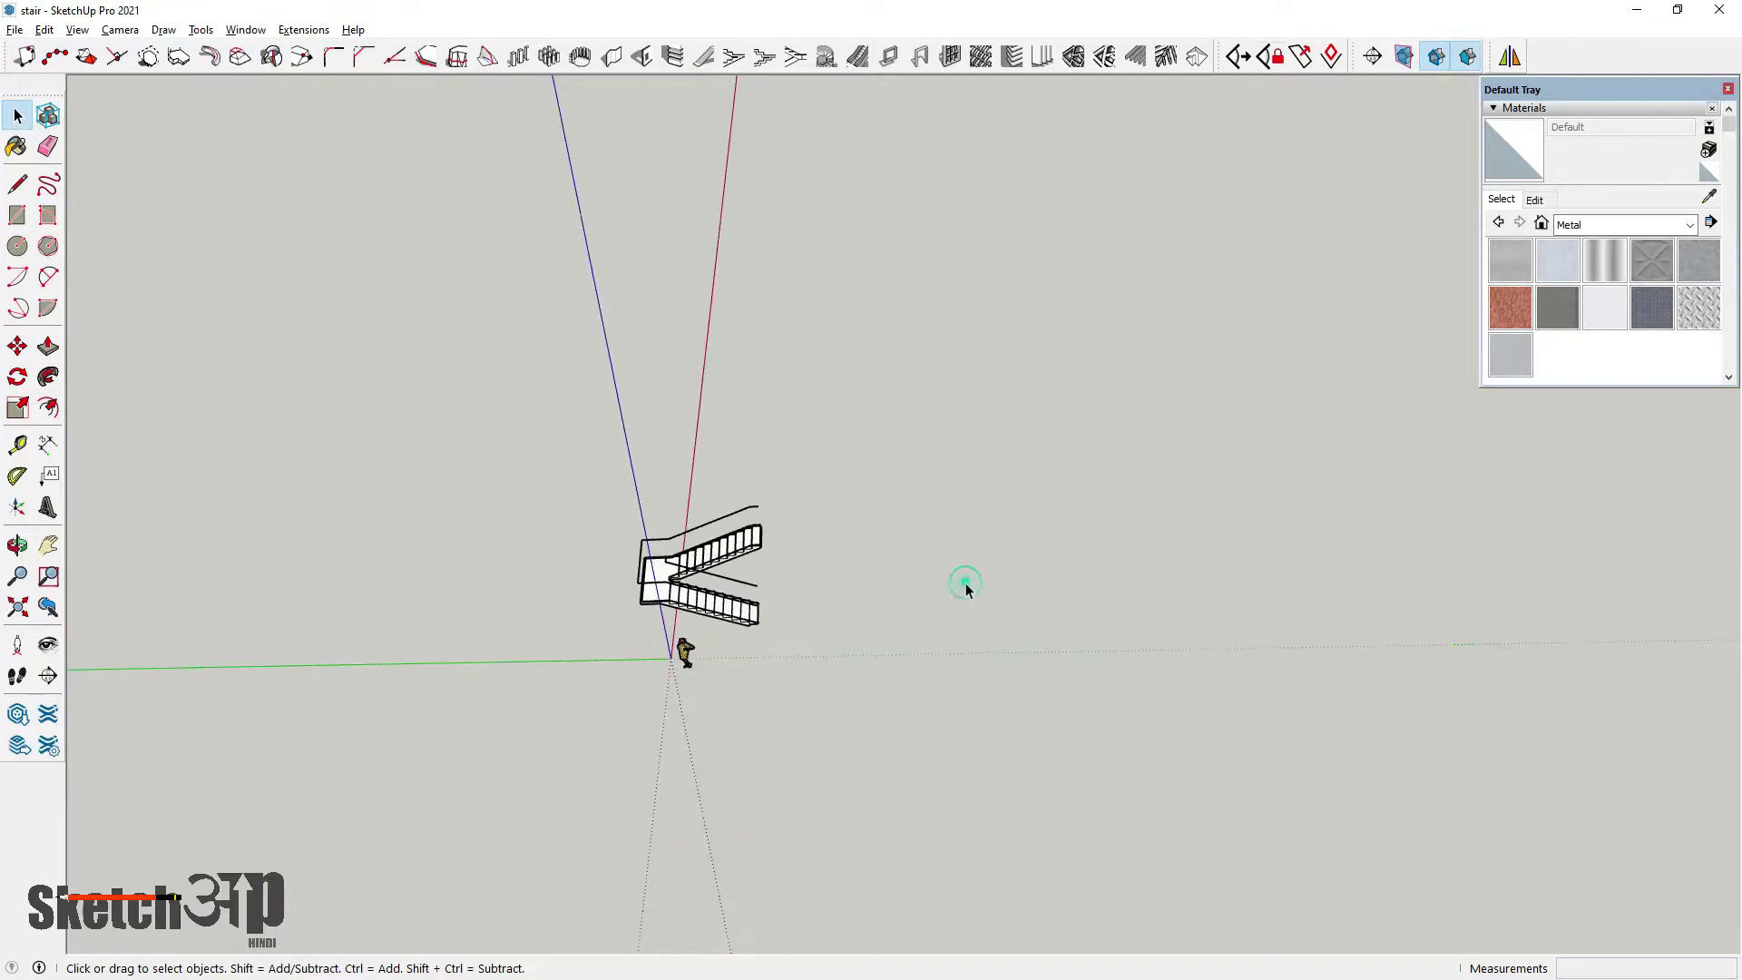
Paste the copied glass-railed staircase beside the original along the green axis, and clear the selection
{"action": "key", "text": "ctrl+v"}
{"action": "left_click", "coordinate": [1033, 629]}
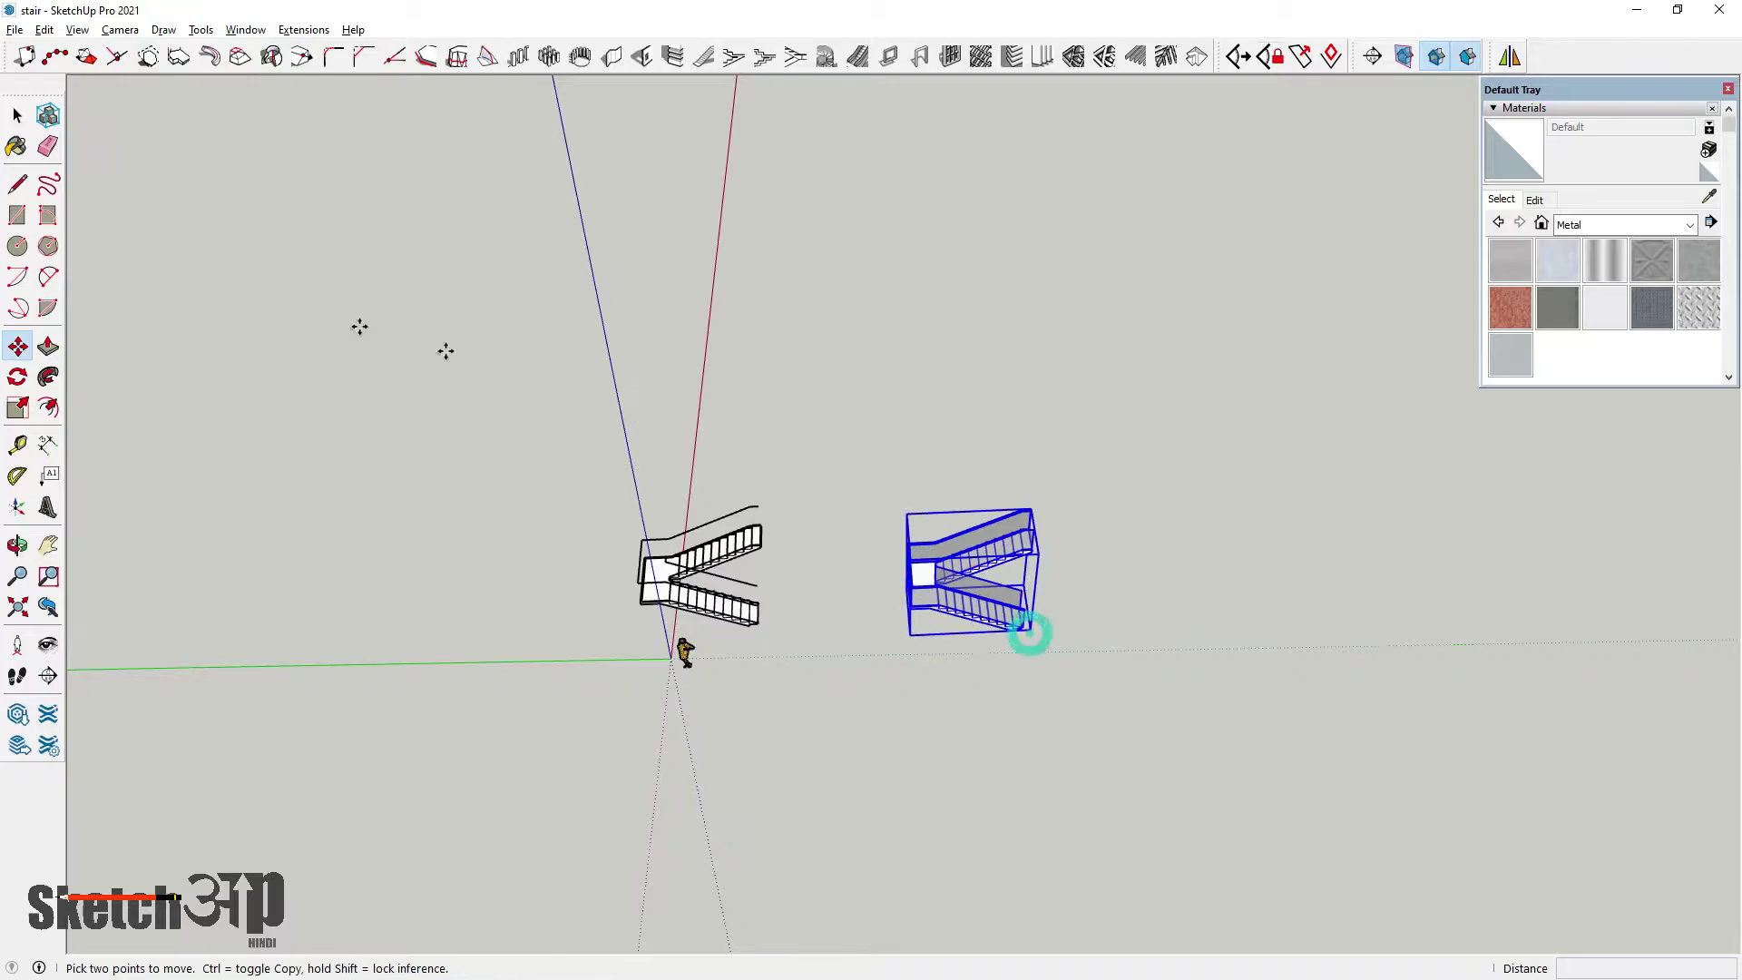
{"action": "left_click", "coordinate": [17, 117]}
{"action": "left_click", "coordinate": [541, 338]}
Copy the original staircase with its bare railing outlines to the far side of the glass-railed staircase
{"action": "scroll", "coordinate": [721, 593], "scroll_direction": "up", "scroll_amount": 5}
{"action": "left_click", "coordinate": [667, 618]}
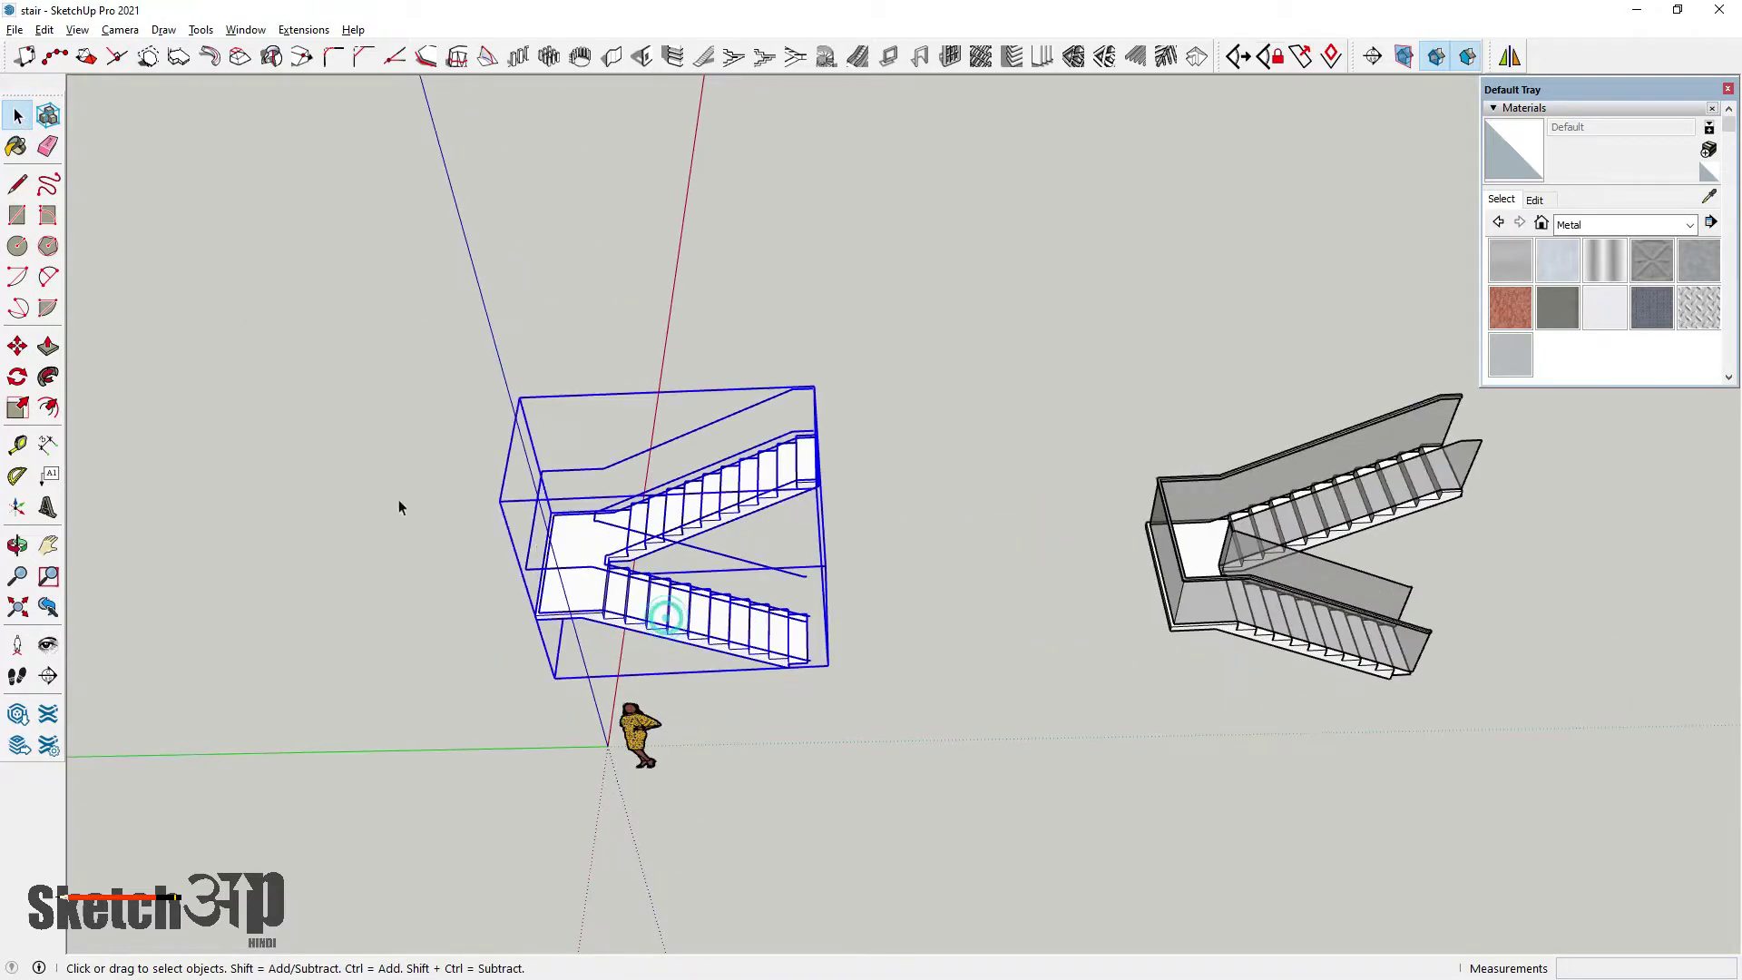
{"action": "left_click", "coordinate": [18, 348]}
{"action": "left_click", "coordinate": [556, 676]}
{"action": "key", "text": "ctrl"}
{"action": "scroll", "coordinate": [1361, 717], "scroll_direction": "down", "scroll_amount": 4}
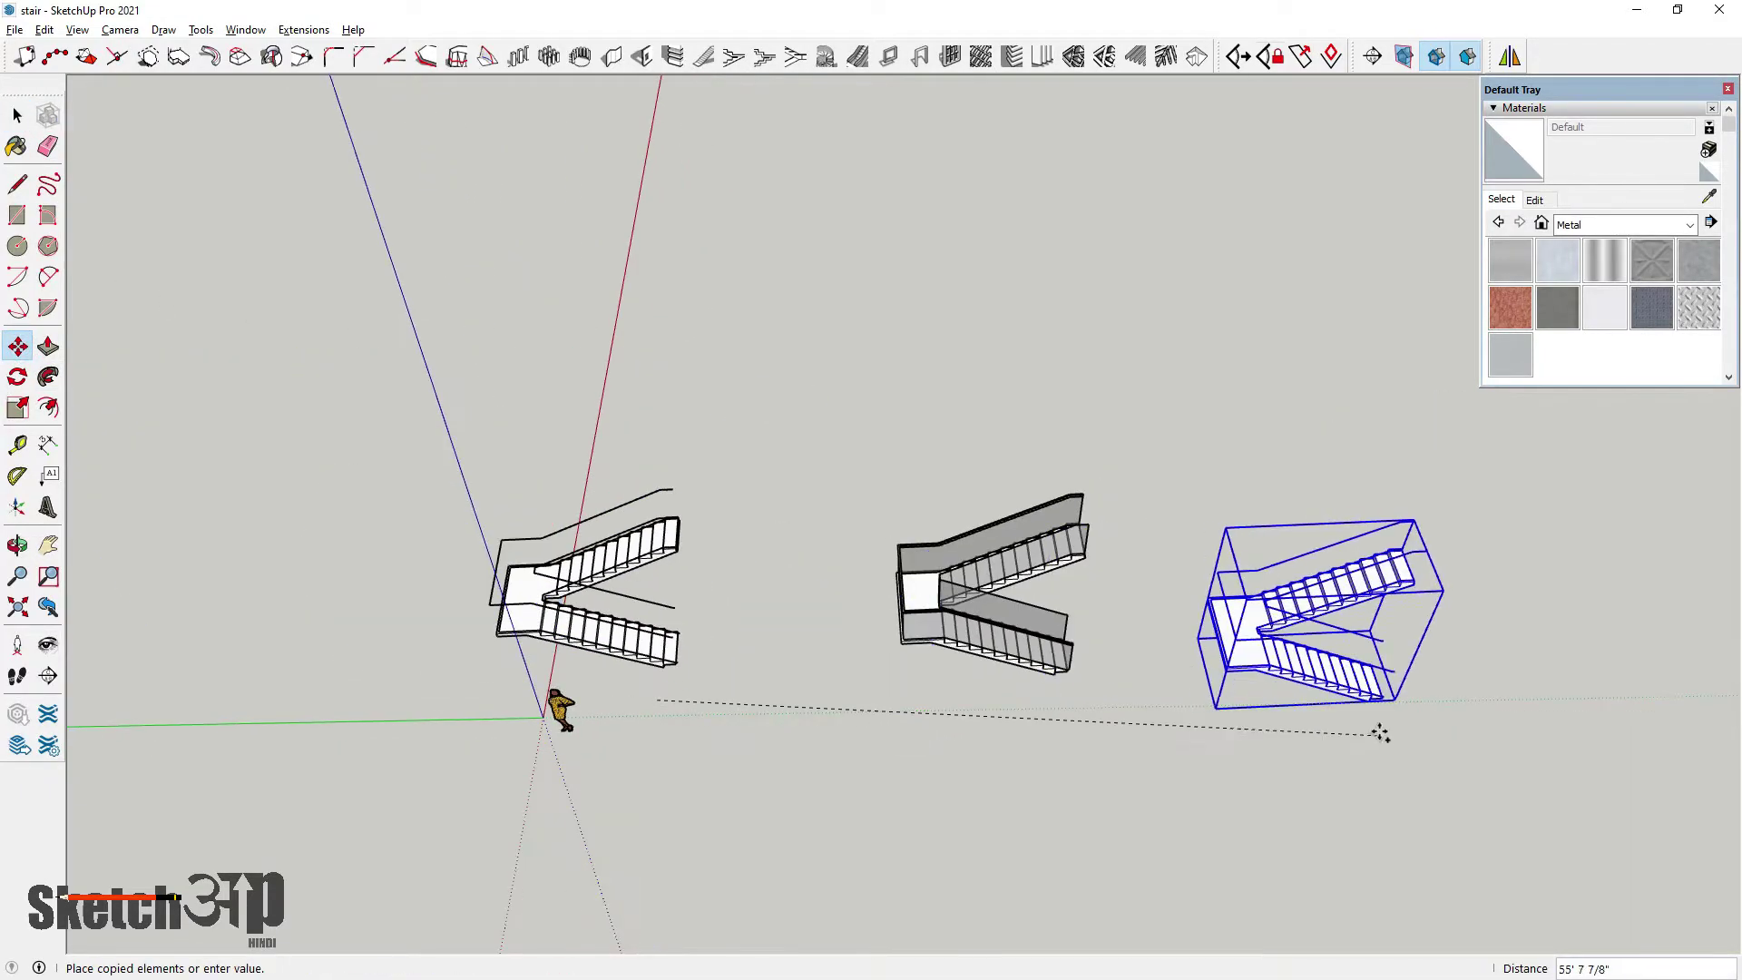
{"action": "left_click", "coordinate": [1331, 681]}
Copy the new outline staircase about 27' 4" further along the row and multiply the copy with x2
{"action": "scroll", "coordinate": [1054, 665], "scroll_direction": "down", "scroll_amount": 3}
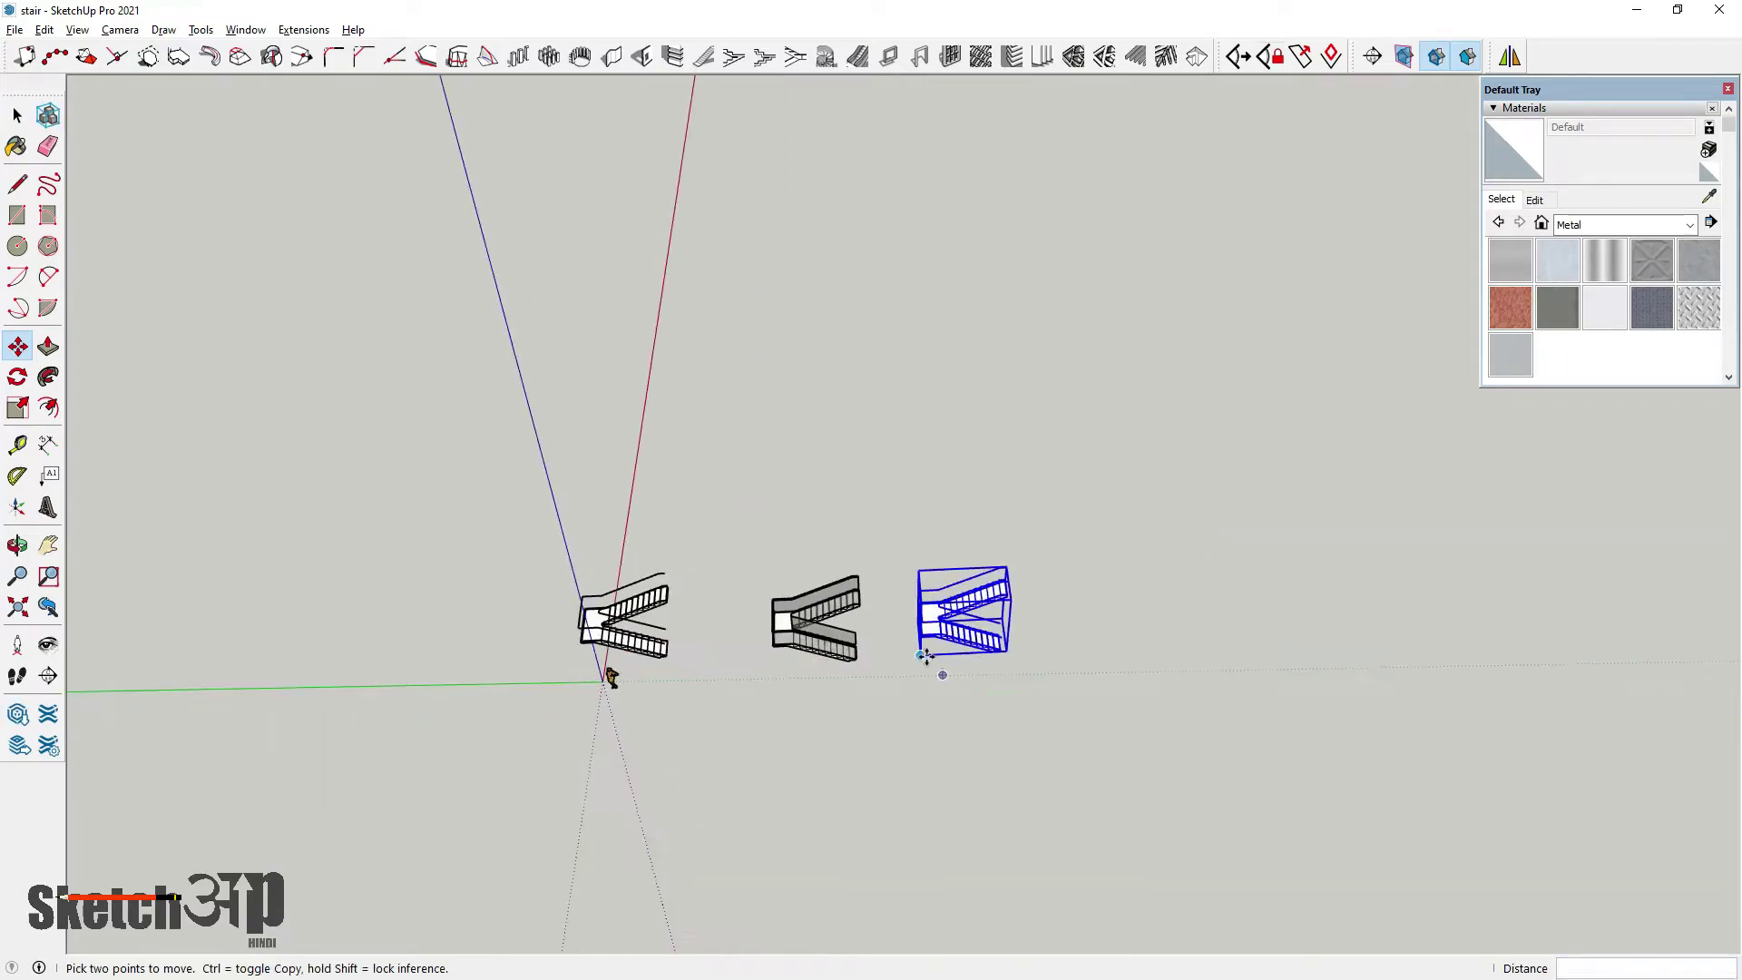
{"action": "left_click", "coordinate": [1025, 665]}
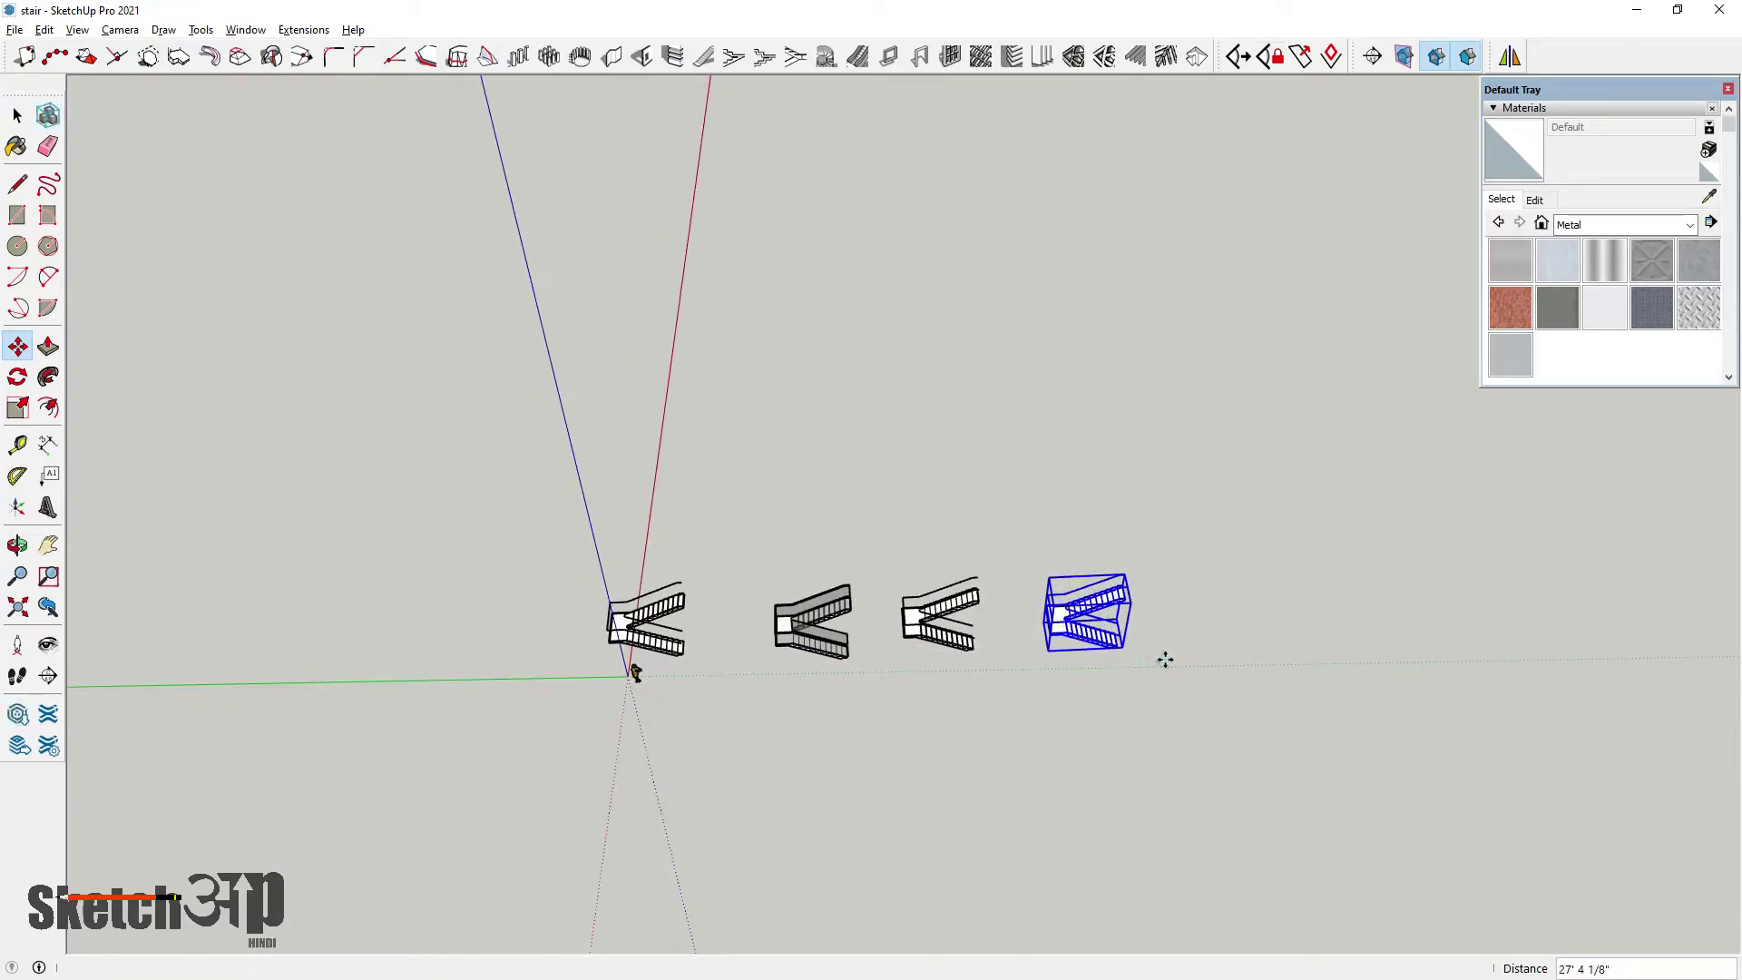
{"action": "key", "text": "Return"}
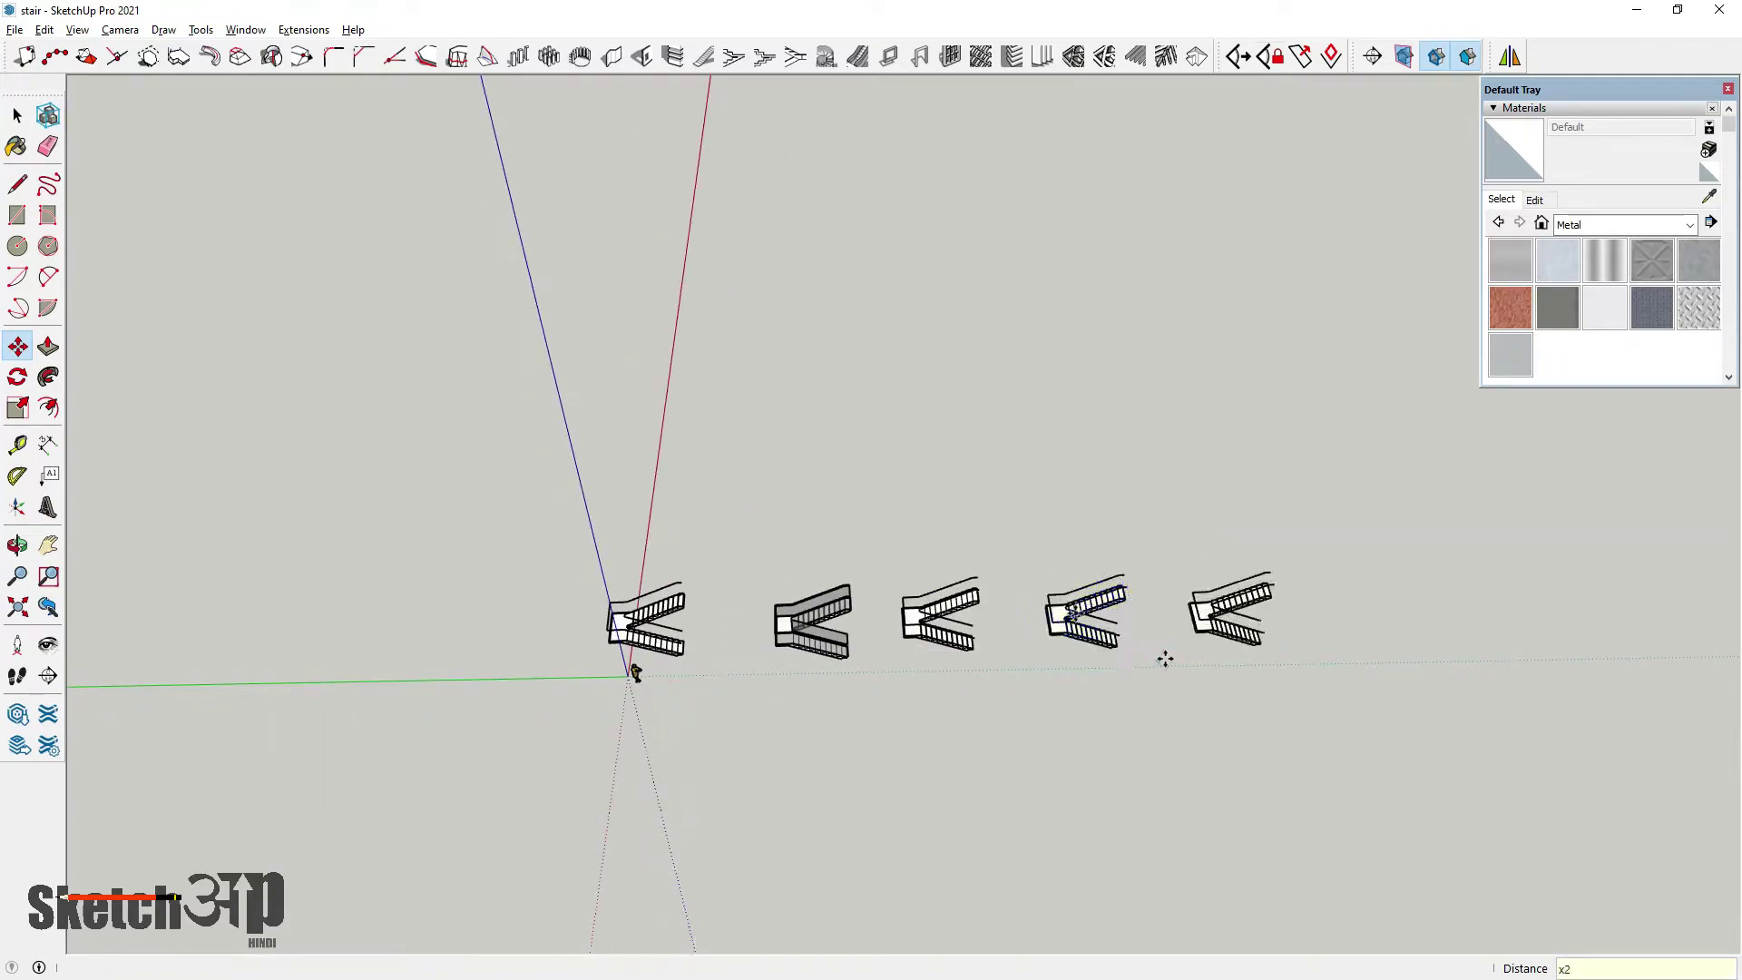
{"action": "left_click", "coordinate": [17, 115]}
Open the railing outline group of the staircase copy next to the glass-railed one for editing
{"action": "middle_click_drag", "start_coordinate": [1052, 693], "coordinate": [779, 546]}
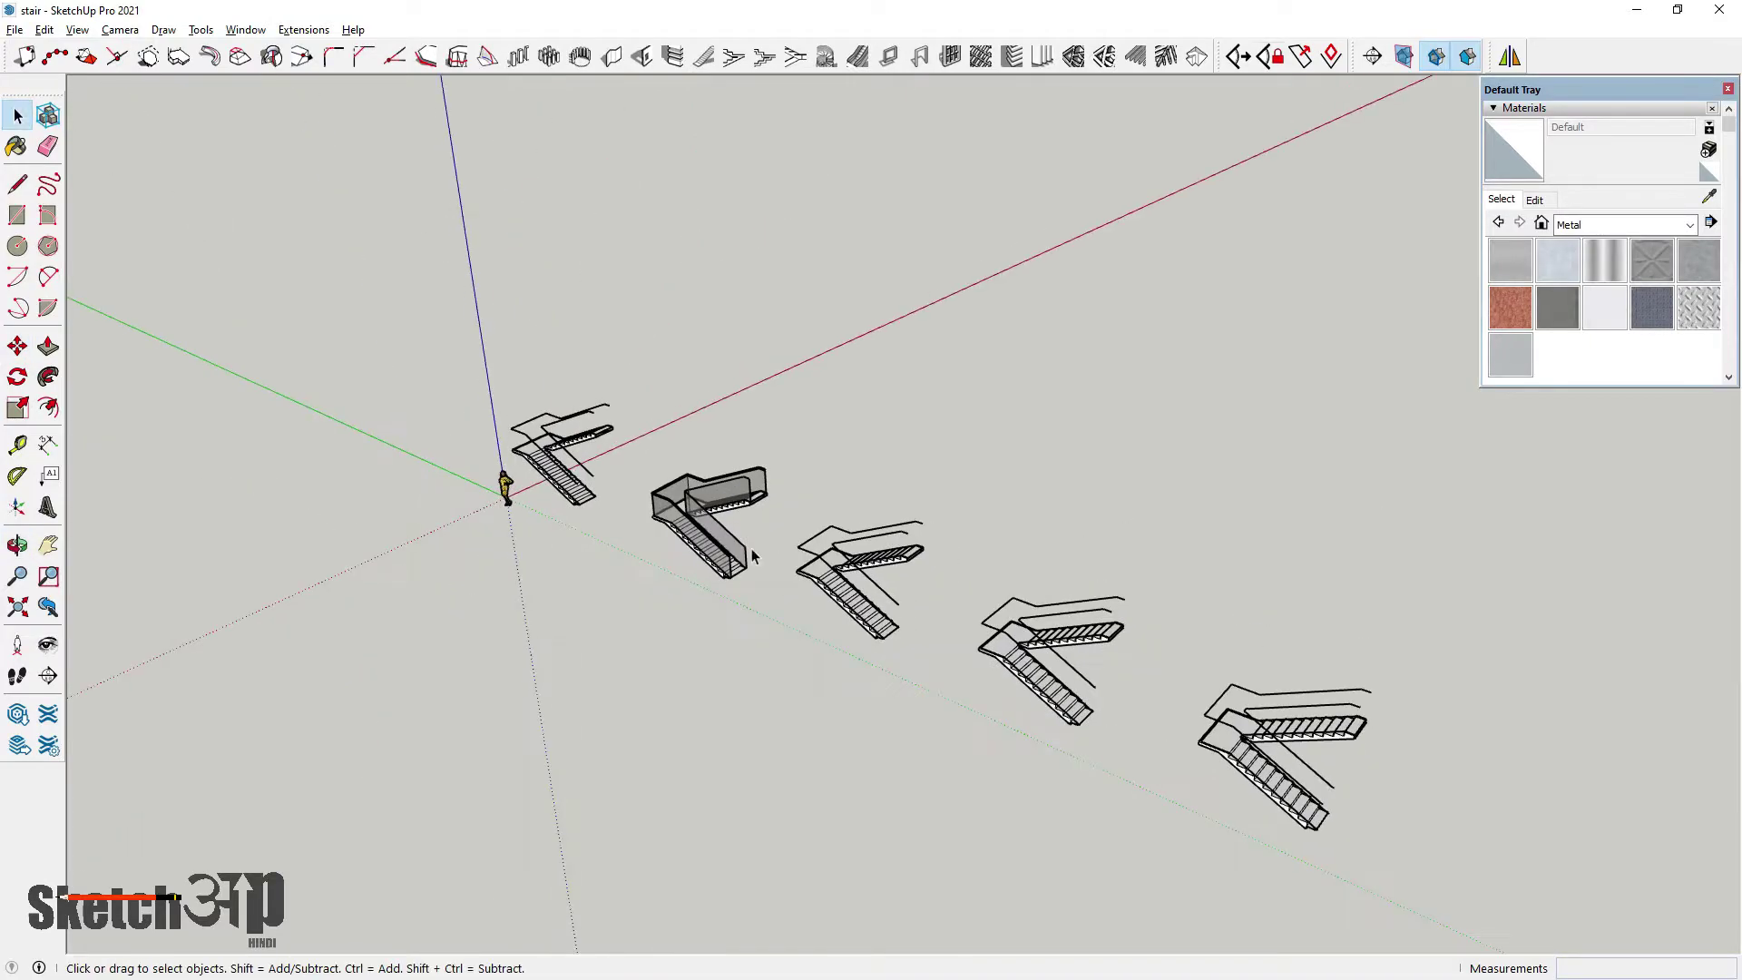
{"action": "scroll", "coordinate": [778, 546], "scroll_direction": "up", "scroll_amount": 3}
{"action": "scroll", "coordinate": [572, 534], "scroll_direction": "up", "scroll_amount": 4}
{"action": "middle_click_drag", "start_coordinate": [560, 533], "coordinate": [512, 384]}
{"action": "scroll", "coordinate": [717, 549], "scroll_direction": "up", "scroll_amount": 2}
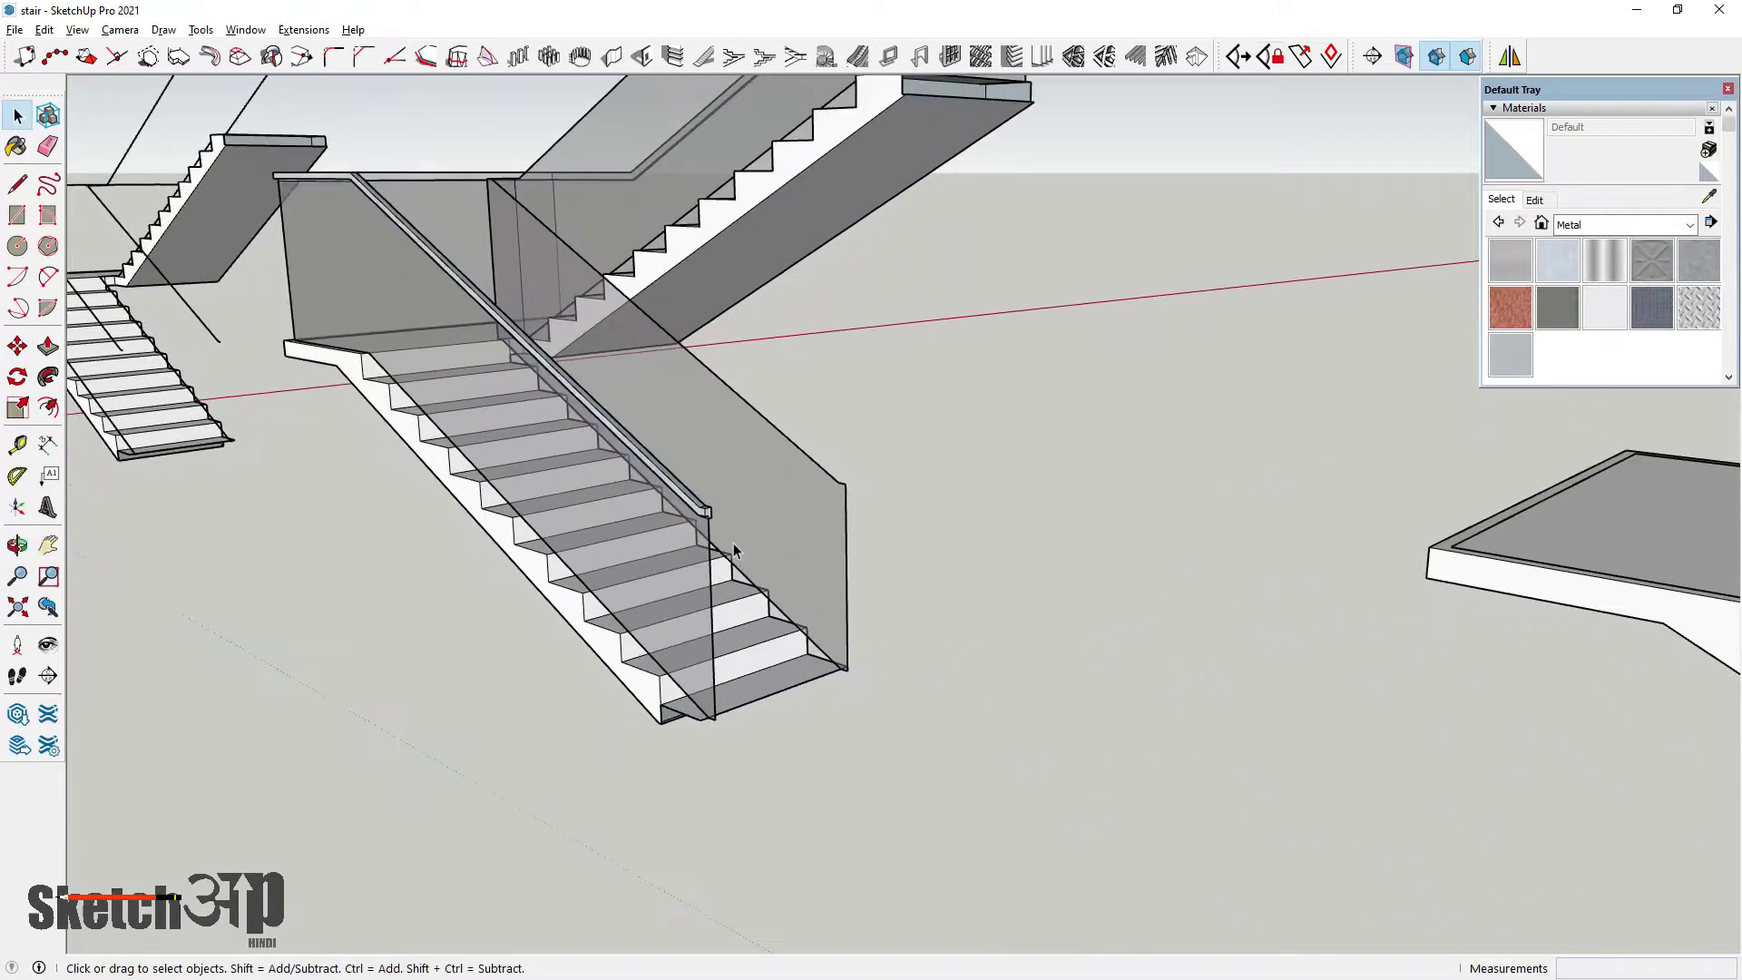
{"action": "scroll", "coordinate": [839, 440], "scroll_direction": "down", "scroll_amount": 8}
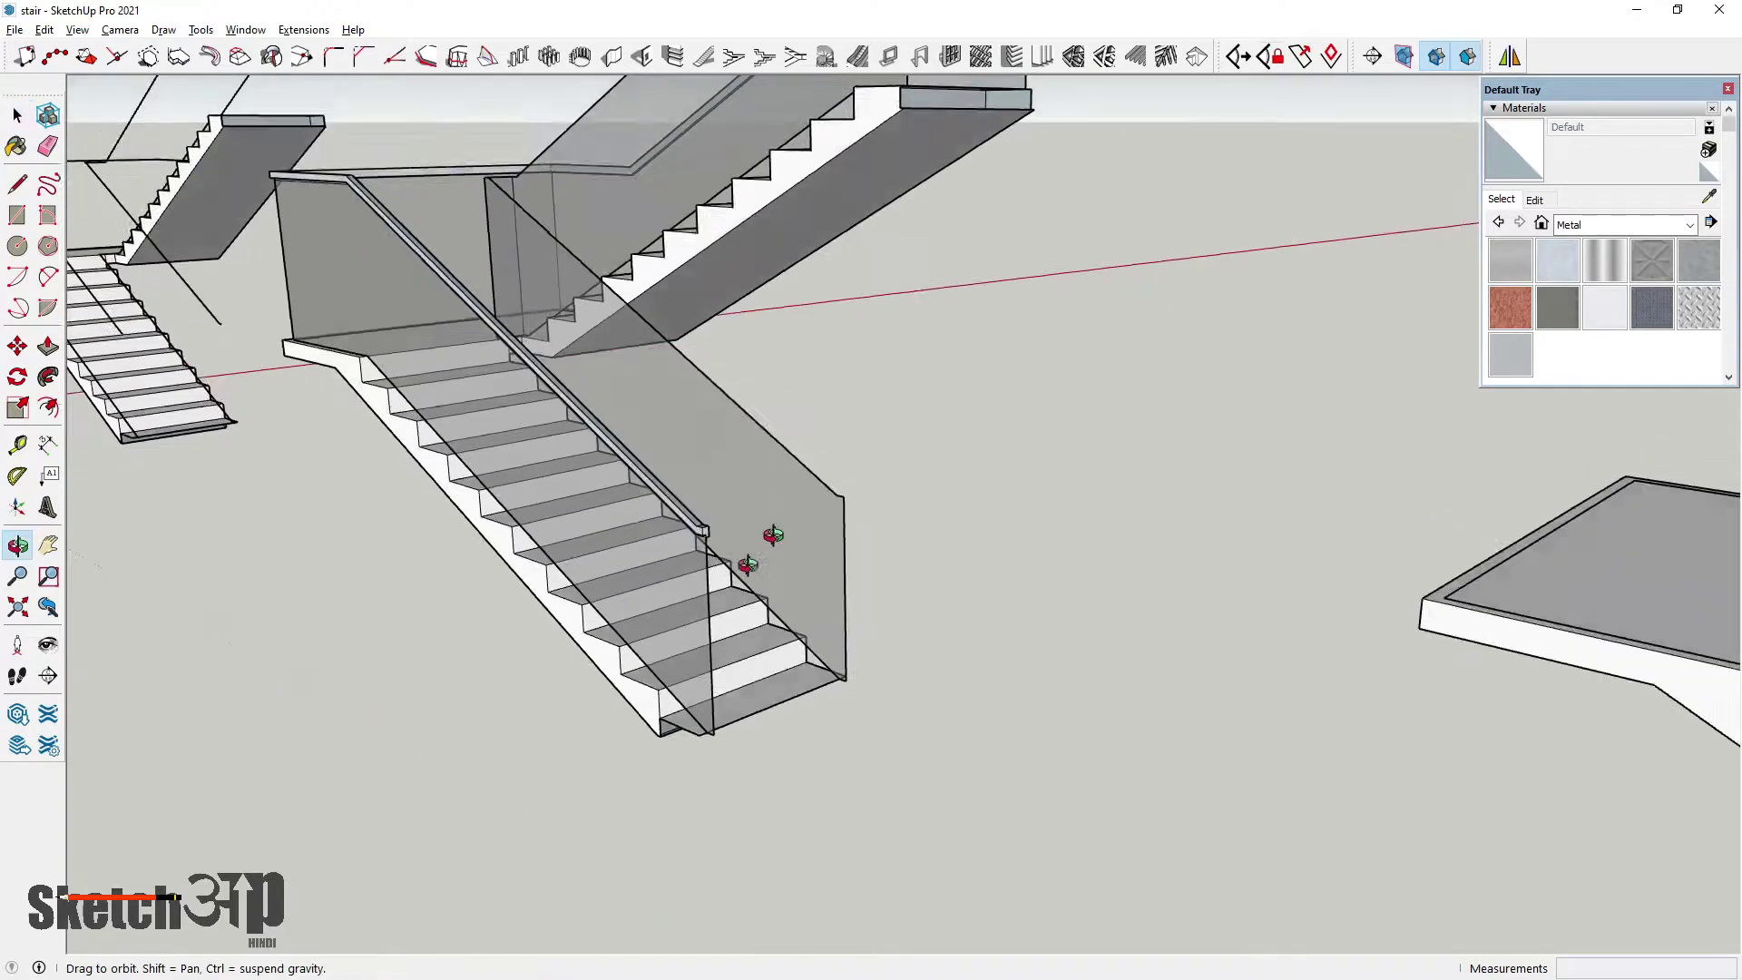
{"action": "middle_click_drag", "start_coordinate": [519, 434], "coordinate": [642, 479]}
{"action": "scroll", "coordinate": [988, 635], "scroll_direction": "up", "scroll_amount": 8}
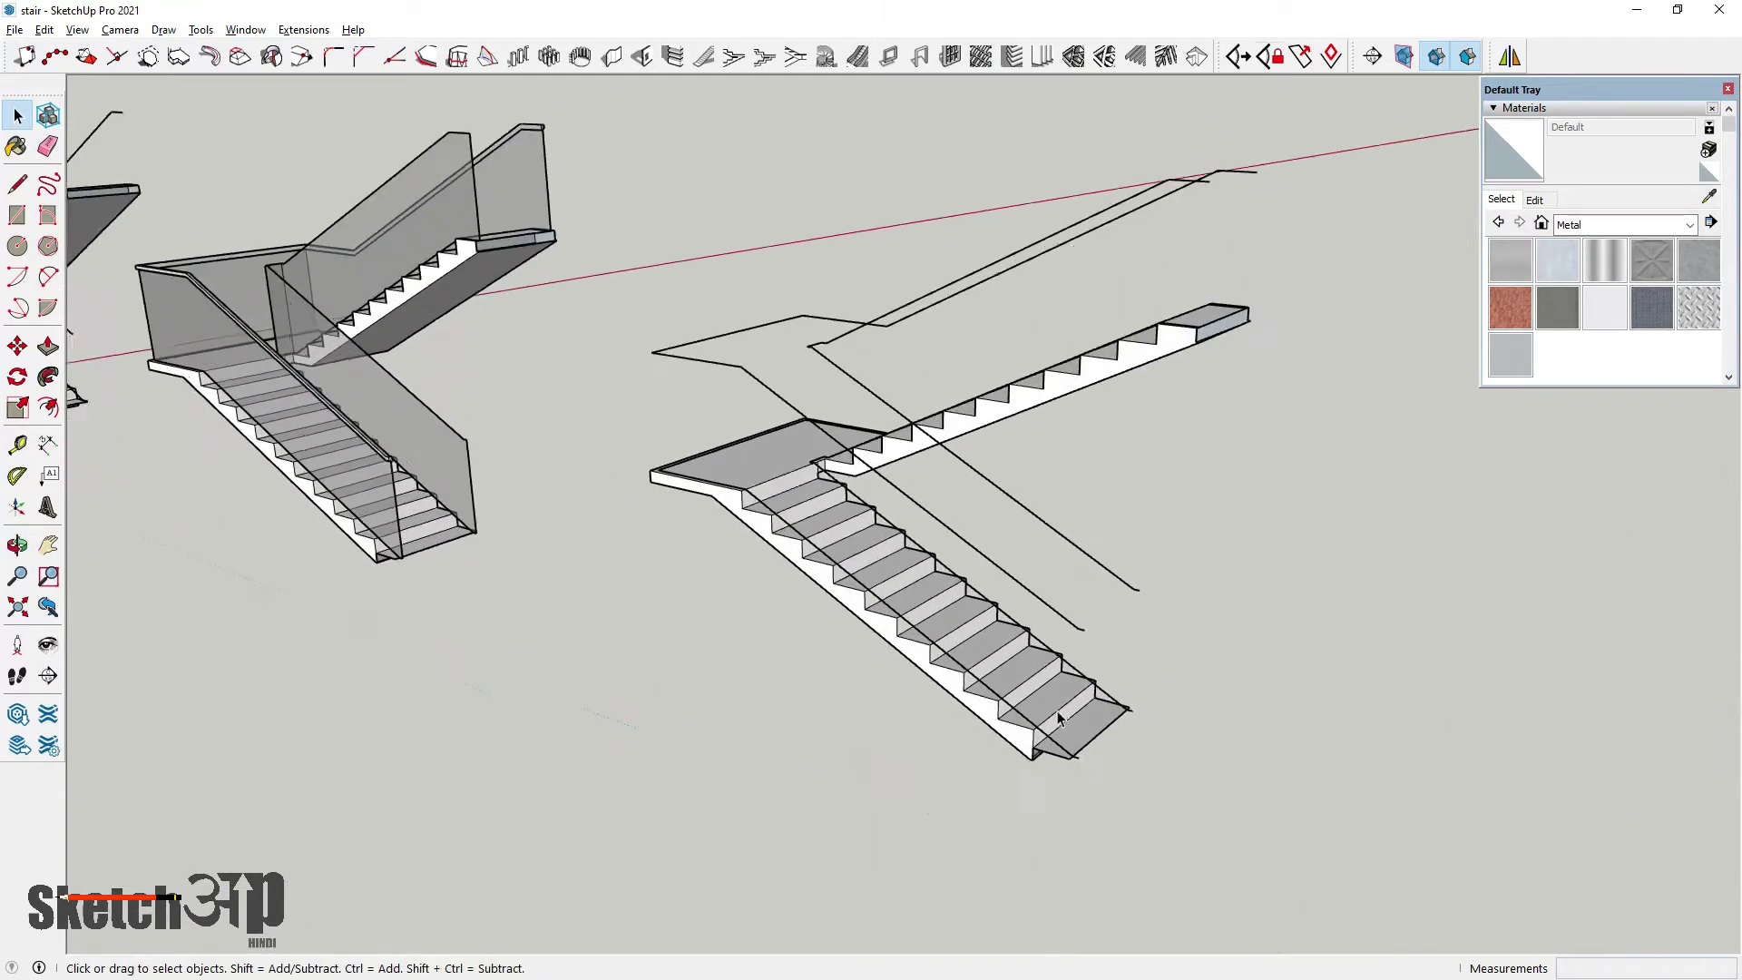
{"action": "double_click", "coordinate": [993, 580]}
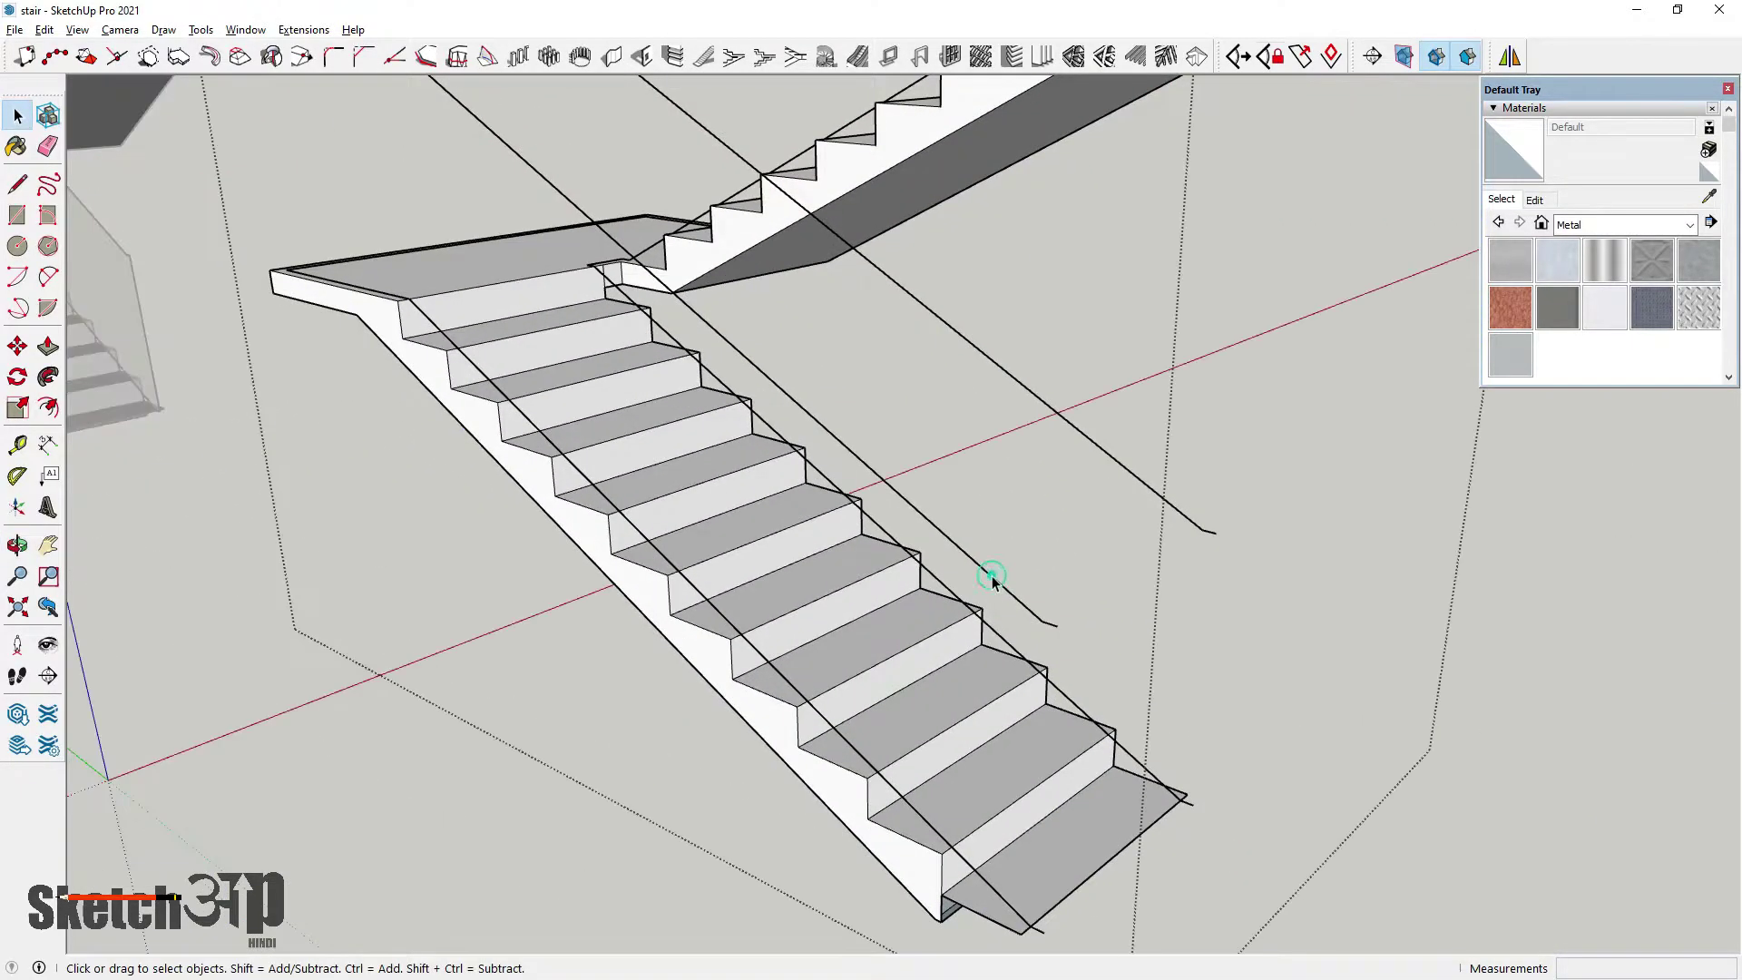
{"action": "double_click", "coordinate": [823, 431]}
Draw vertical lines joining the outer railing's upper and lower outlines at the first flight's lower end and first landing corner
{"action": "left_click", "coordinate": [19, 188]}
{"action": "left_click", "coordinate": [1057, 626]}
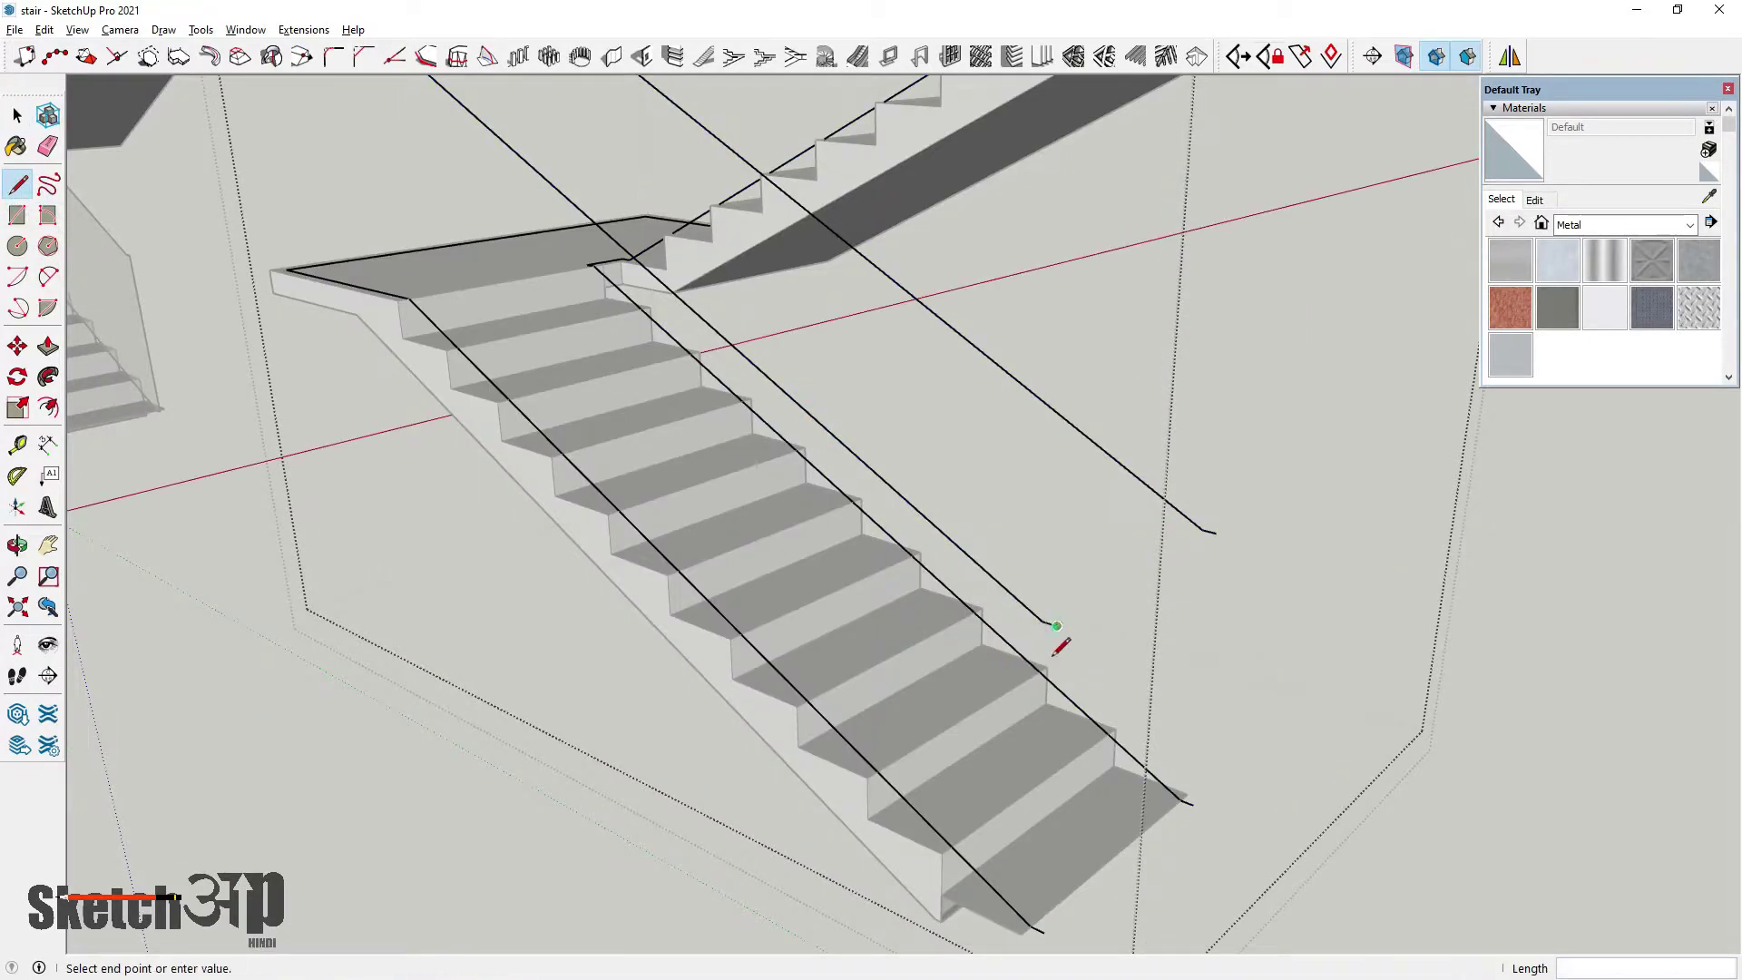
{"action": "left_click", "coordinate": [1044, 931]}
{"action": "scroll", "coordinate": [1048, 812], "scroll_direction": "down", "scroll_amount": 5}
{"action": "key", "text": "Escape"}
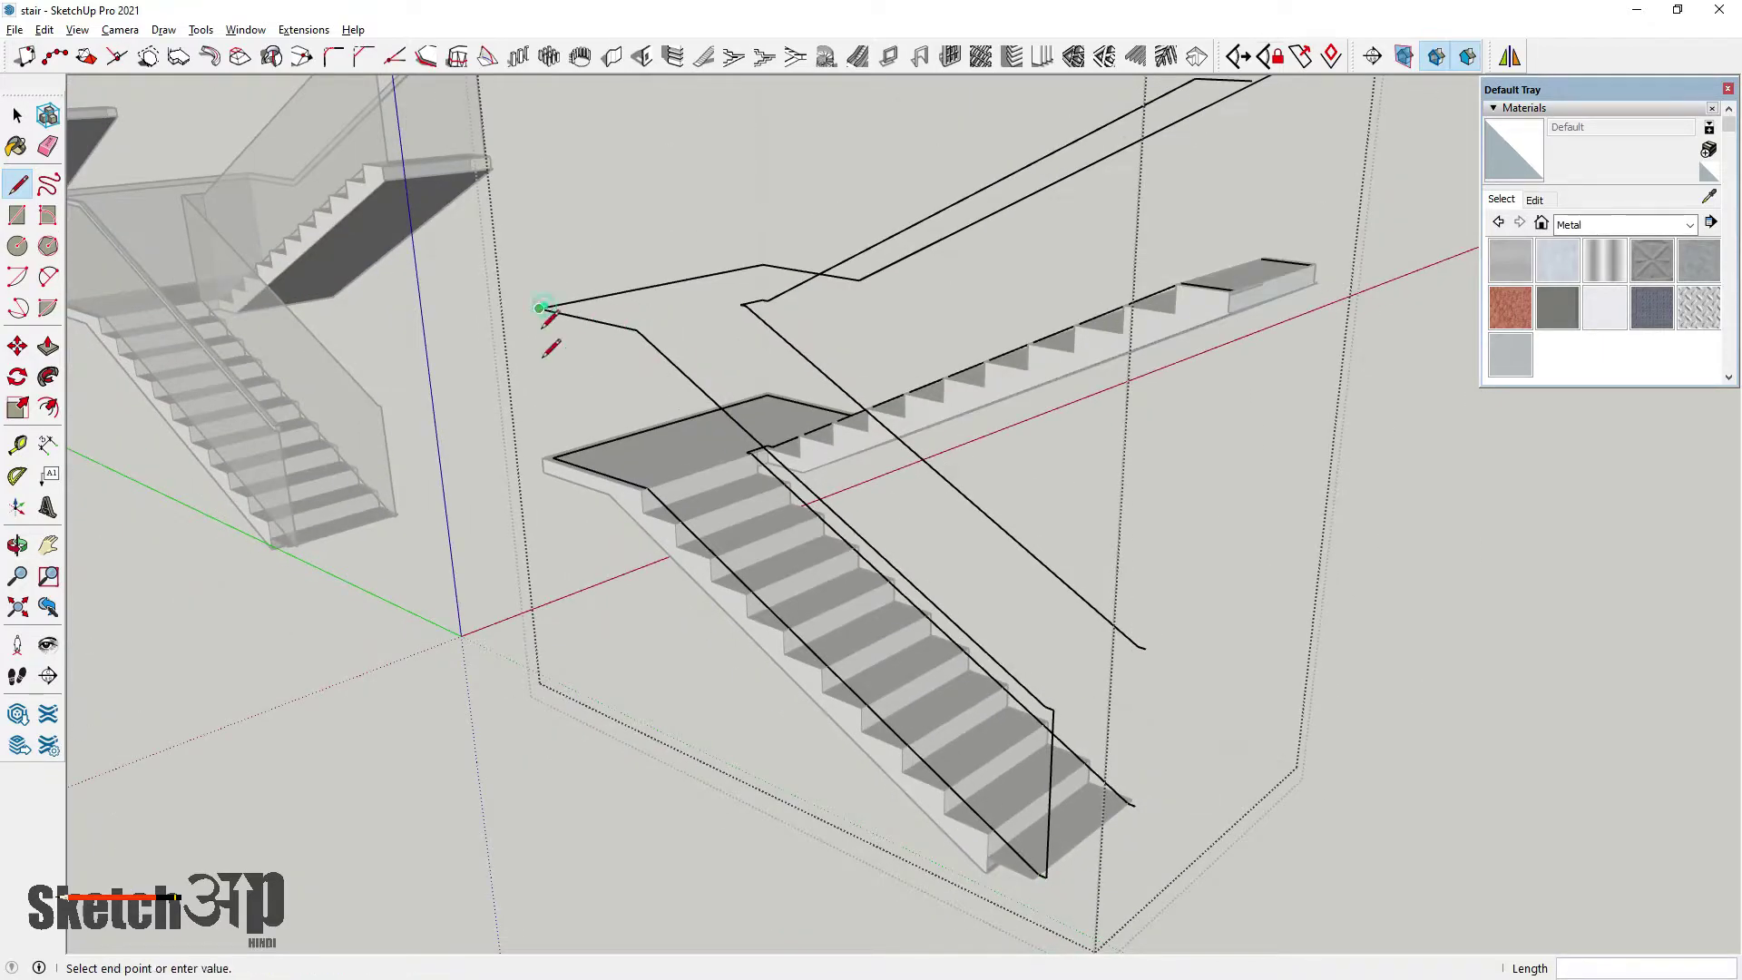
{"action": "scroll", "coordinate": [560, 386], "scroll_direction": "up", "scroll_amount": 1}
{"action": "left_click", "coordinate": [552, 462]}
Draw a vertical line joining the outer railing's outlines at the second landing corner to close the landing-side panel
{"action": "scroll", "coordinate": [626, 495], "scroll_direction": "down", "scroll_amount": 4}
{"action": "middle_click_drag", "start_coordinate": [693, 529], "coordinate": [728, 626]}
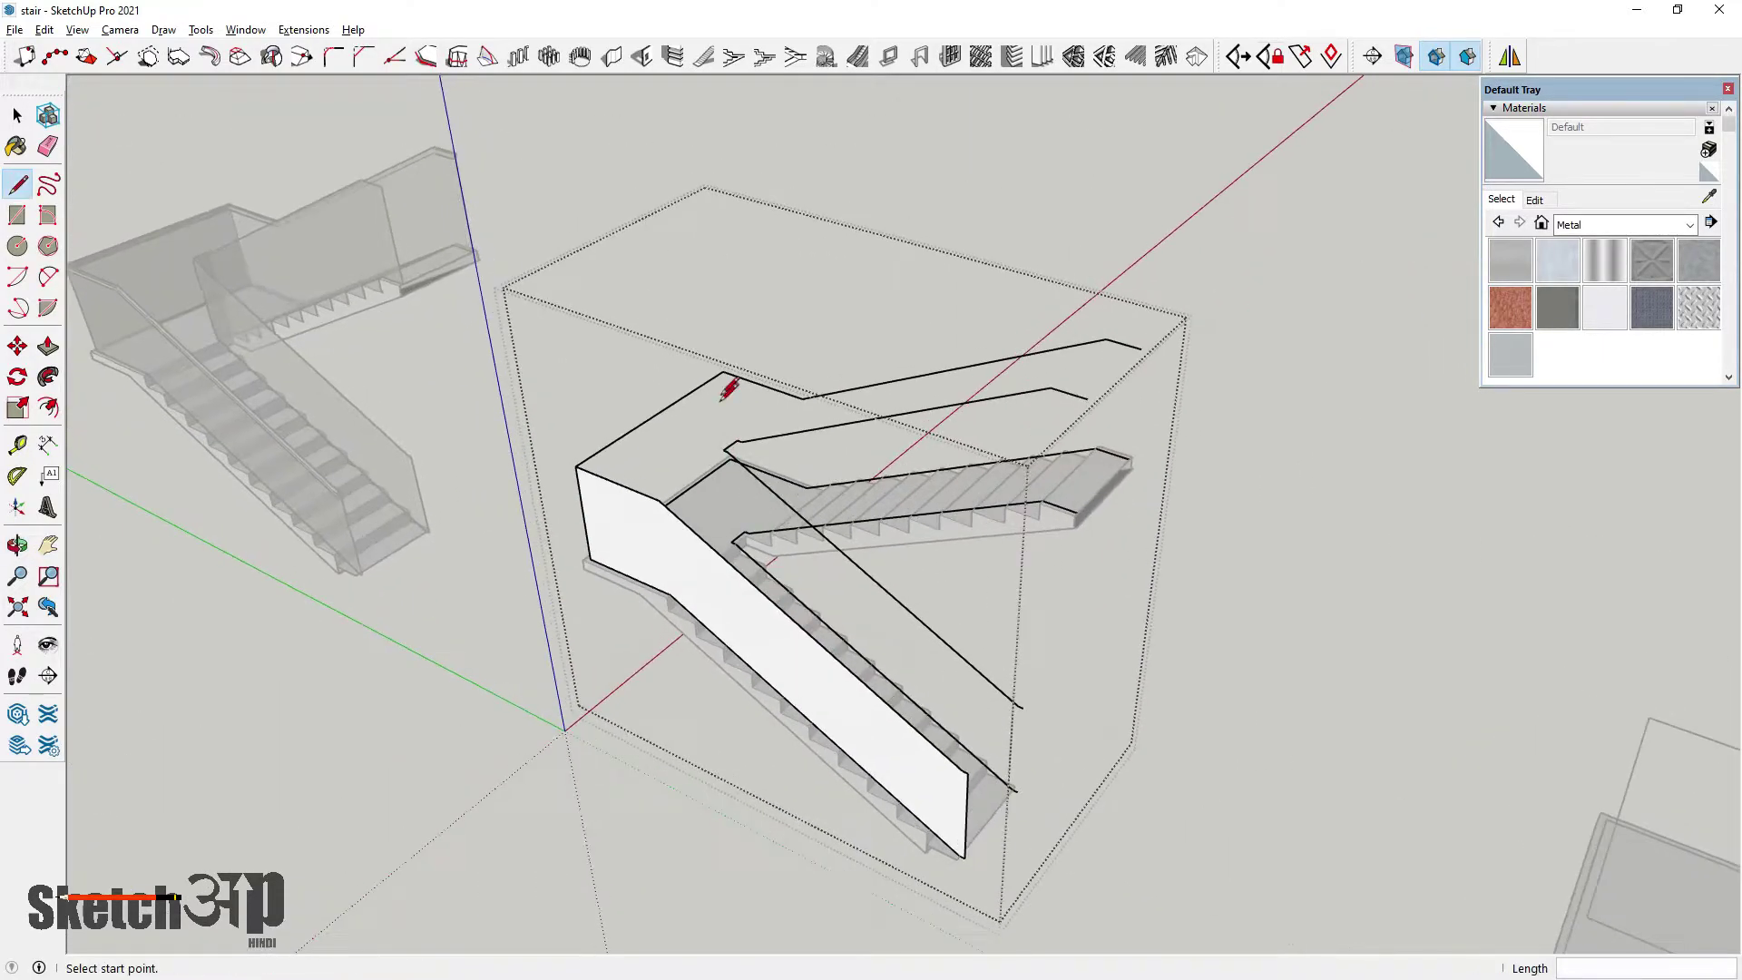
{"action": "scroll", "coordinate": [723, 401], "scroll_direction": "up", "scroll_amount": 1}
{"action": "left_click", "coordinate": [729, 368]}
{"action": "scroll", "coordinate": [742, 427], "scroll_direction": "up", "scroll_amount": 2}
{"action": "mouse_move", "coordinate": [748, 486]}
{"action": "middle_mouse_down"}
{"action": "mouse_move", "coordinate": [753, 533]}
{"action": "mouse_move", "coordinate": [751, 508]}
{"action": "middle_mouse_up"}
{"action": "left_click", "coordinate": [730, 468]}
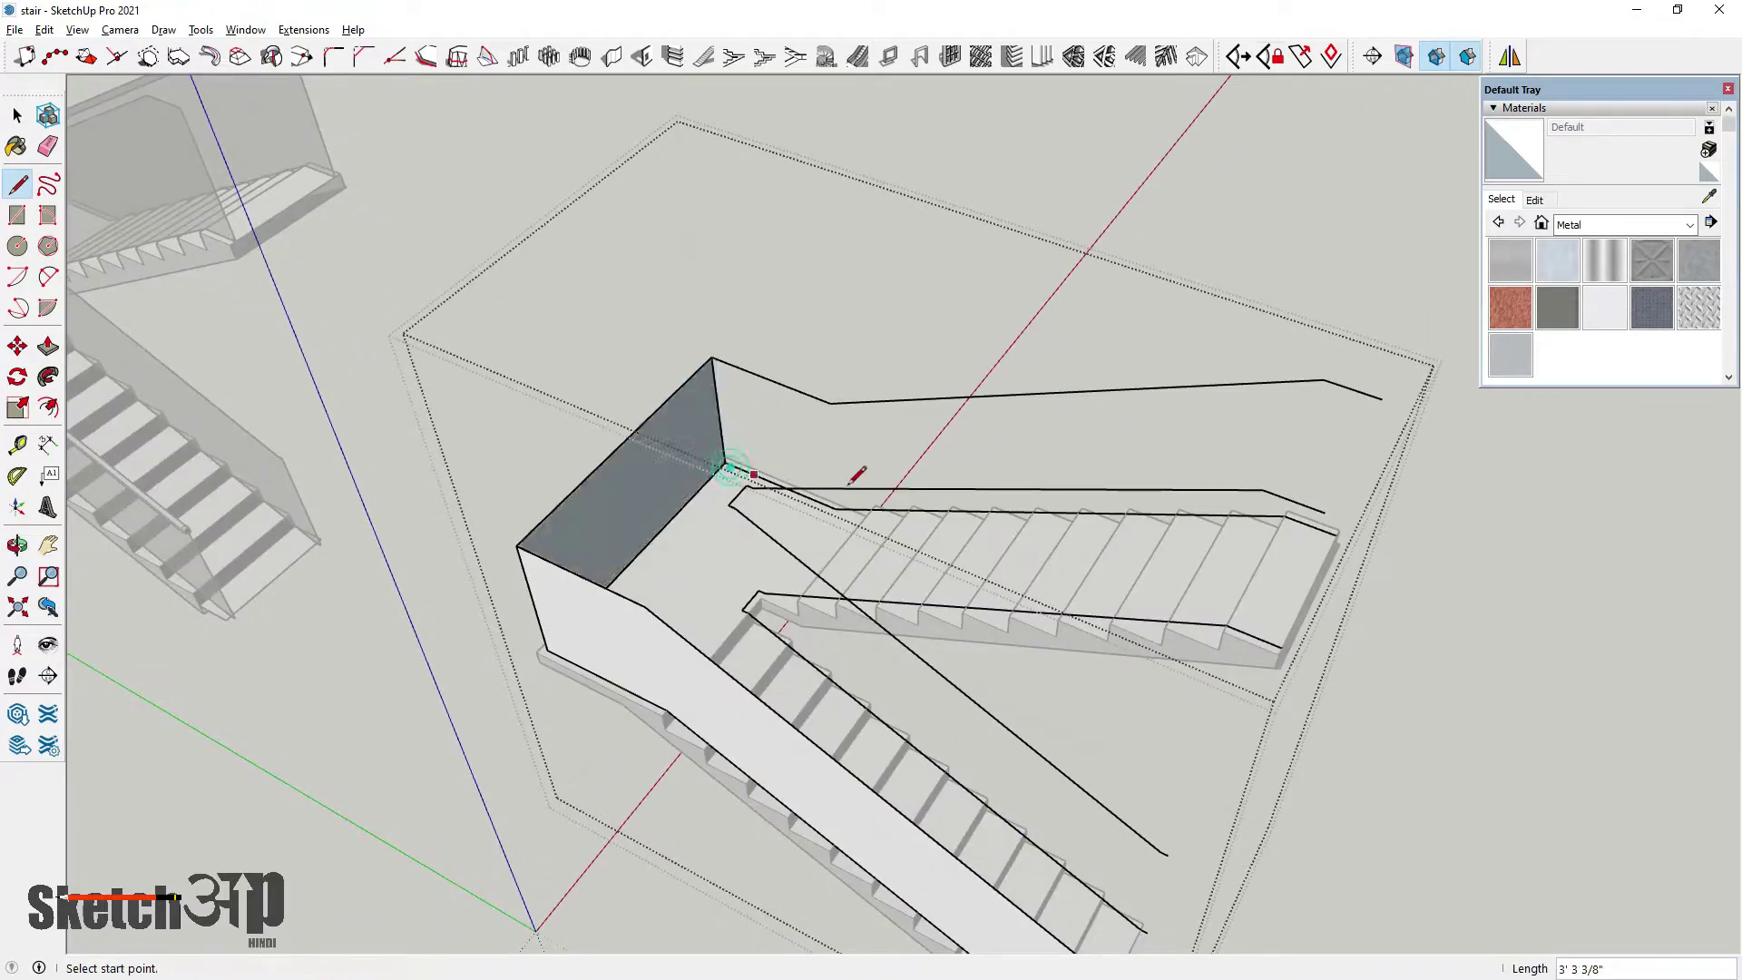
Draw a vertical line joining the outer railing's outlines at the second flight's upper end to close that panel
{"action": "left_click", "coordinate": [1380, 399]}
{"action": "left_click", "coordinate": [1337, 536]}
{"action": "scroll", "coordinate": [1180, 535], "scroll_direction": "down", "scroll_amount": 3}
{"action": "middle_click_drag", "start_coordinate": [1071, 536], "coordinate": [921, 396]}
{"action": "scroll", "coordinate": [897, 495], "scroll_direction": "up", "scroll_amount": 2}
{"action": "scroll", "coordinate": [896, 495], "scroll_direction": "down", "scroll_amount": 2}
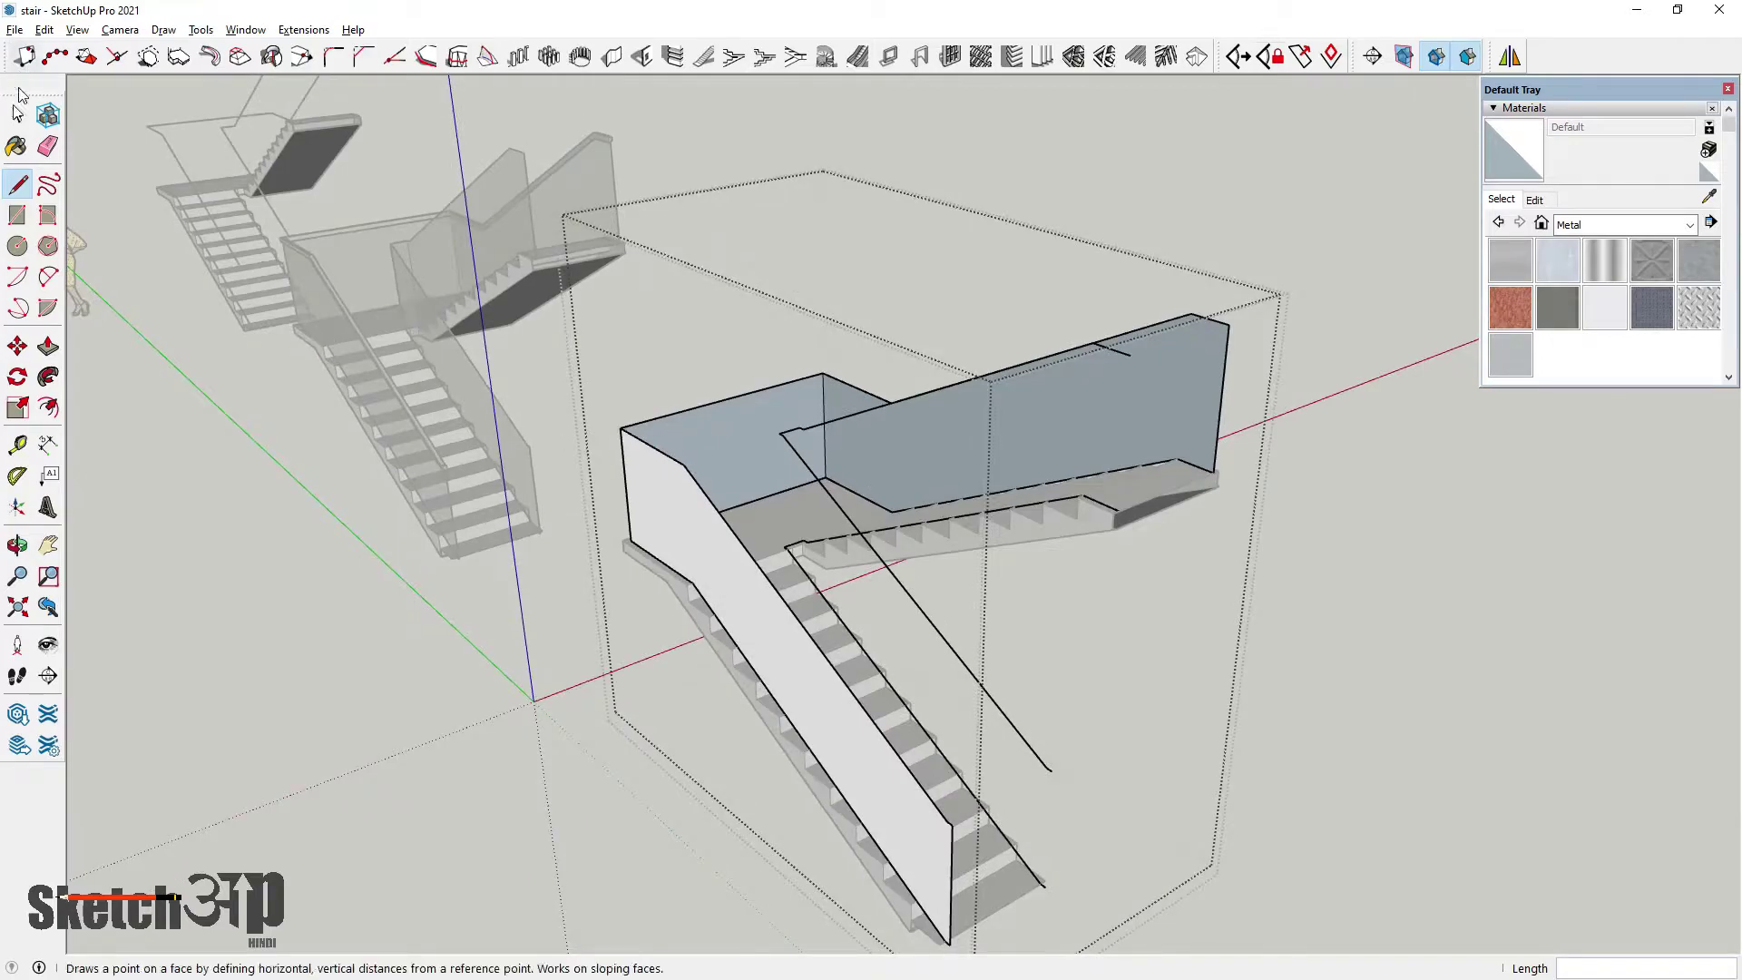
Draw a 3" by 1" rectangle centred on the top of the outer railing's vertical edge at the first flight's lower end
{"action": "left_click", "coordinate": [16, 115]}
{"action": "scroll", "coordinate": [922, 726], "scroll_direction": "up", "scroll_amount": 3}
{"action": "left_click", "coordinate": [922, 722]}
{"action": "middle_click_drag", "start_coordinate": [821, 576], "coordinate": [688, 421]}
{"action": "scroll", "coordinate": [802, 399], "scroll_direction": "up", "scroll_amount": 2}
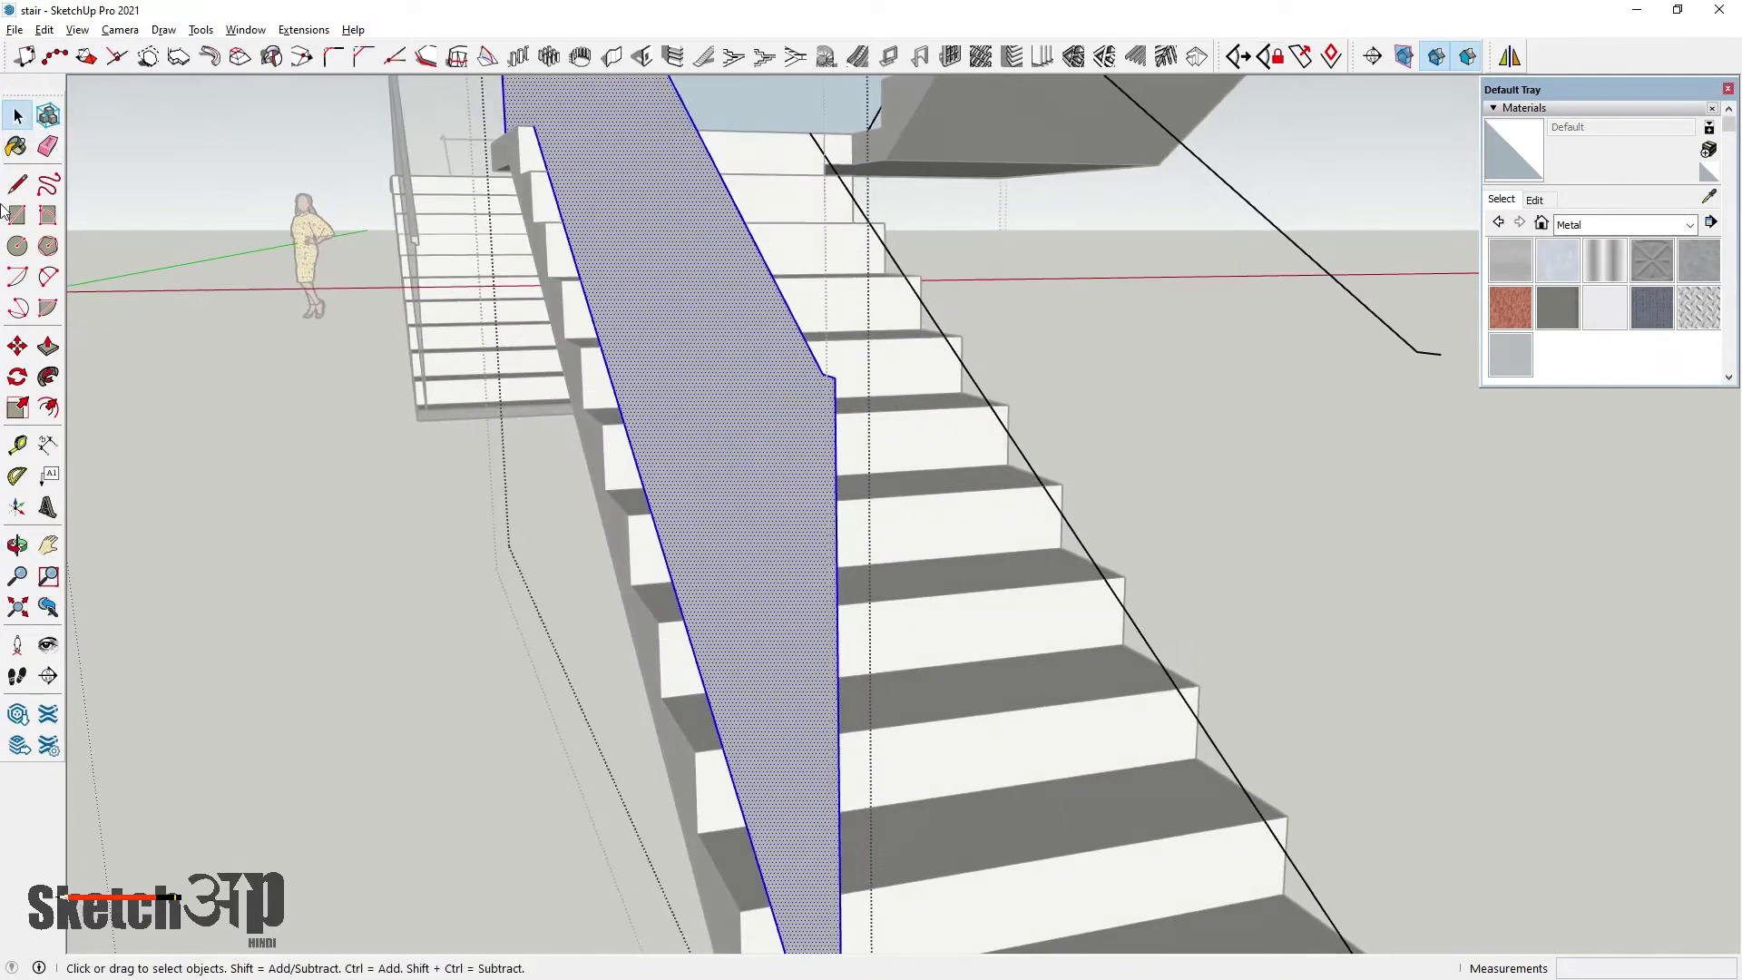
{"action": "left_click", "coordinate": [20, 222]}
{"action": "middle_click_drag", "start_coordinate": [856, 537], "coordinate": [1361, 481]}
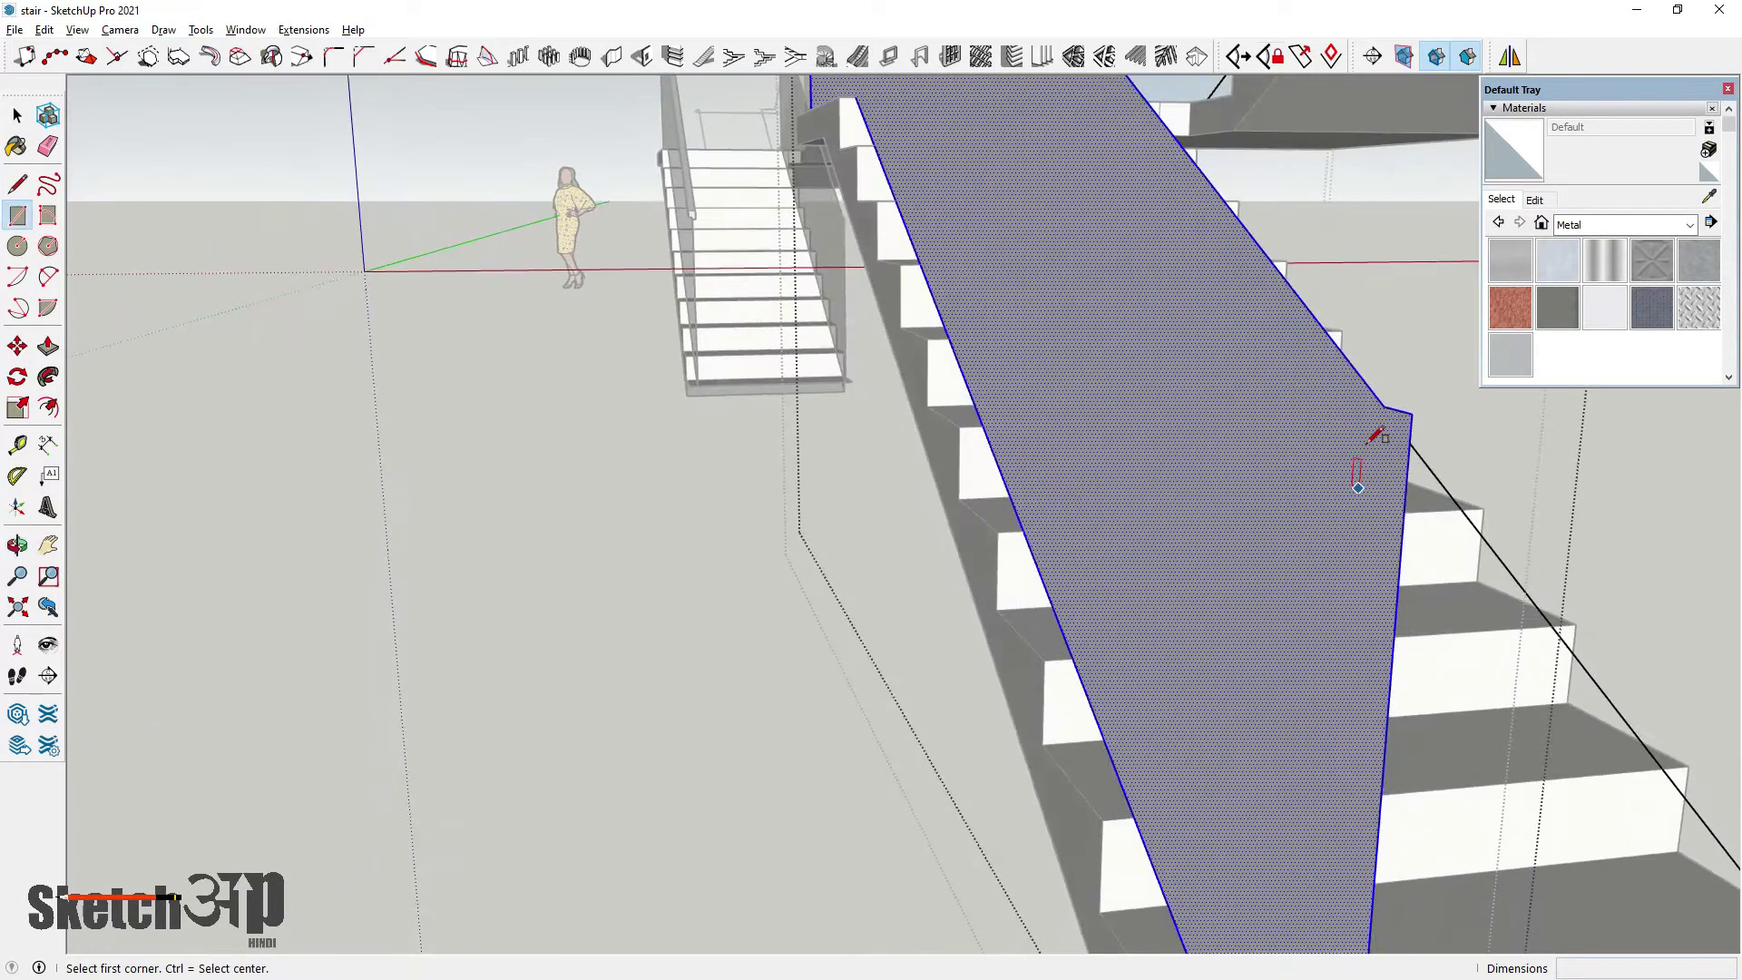
{"action": "middle_click_drag", "start_coordinate": [1289, 565], "coordinate": [1373, 496]}
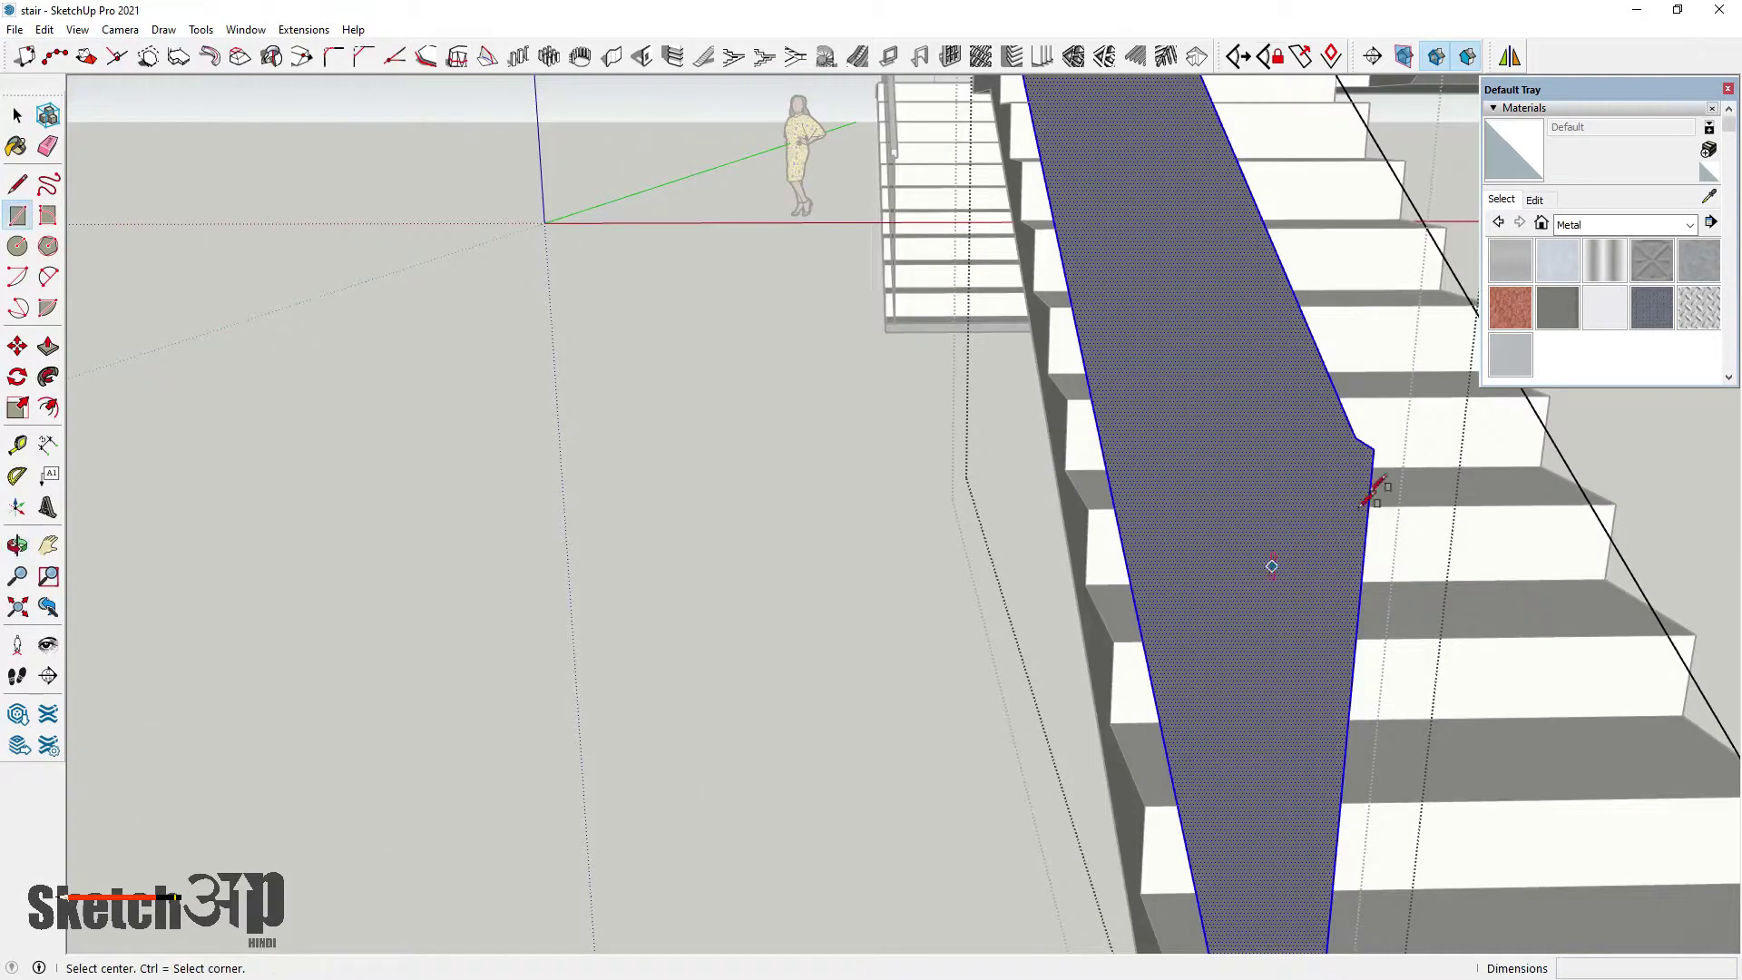
{"action": "left_click", "coordinate": [1374, 446]}
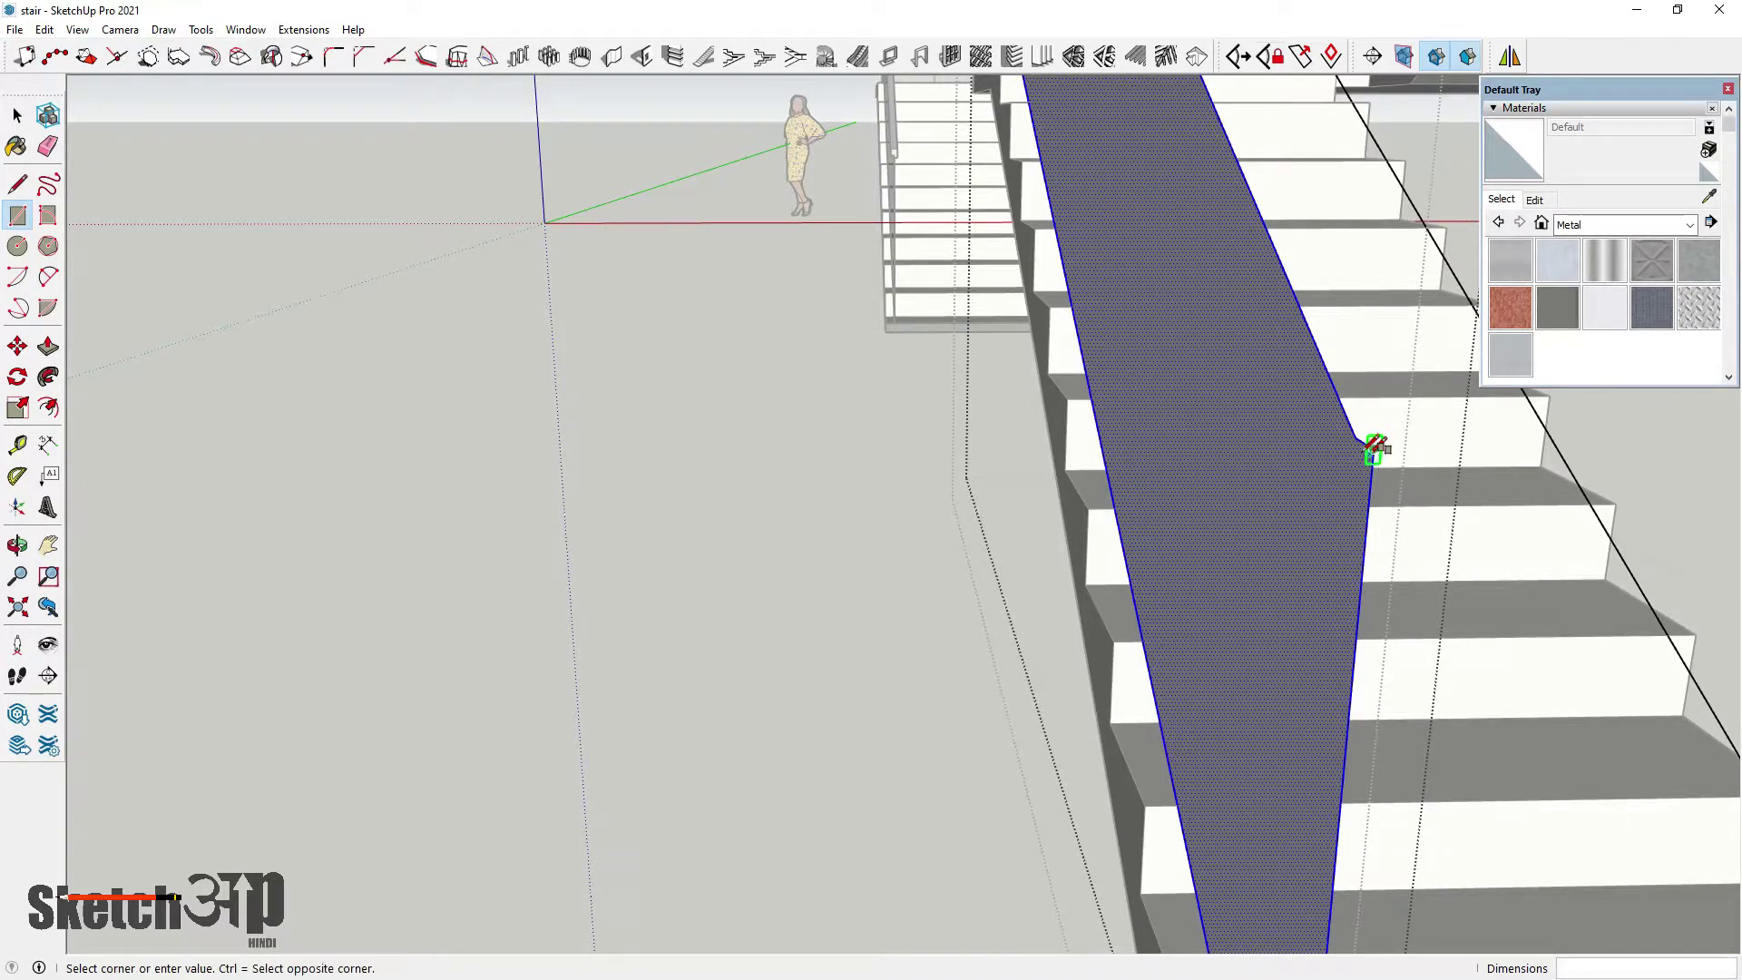
{"action": "scroll", "coordinate": [1369, 449], "scroll_direction": "up", "scroll_amount": 3}
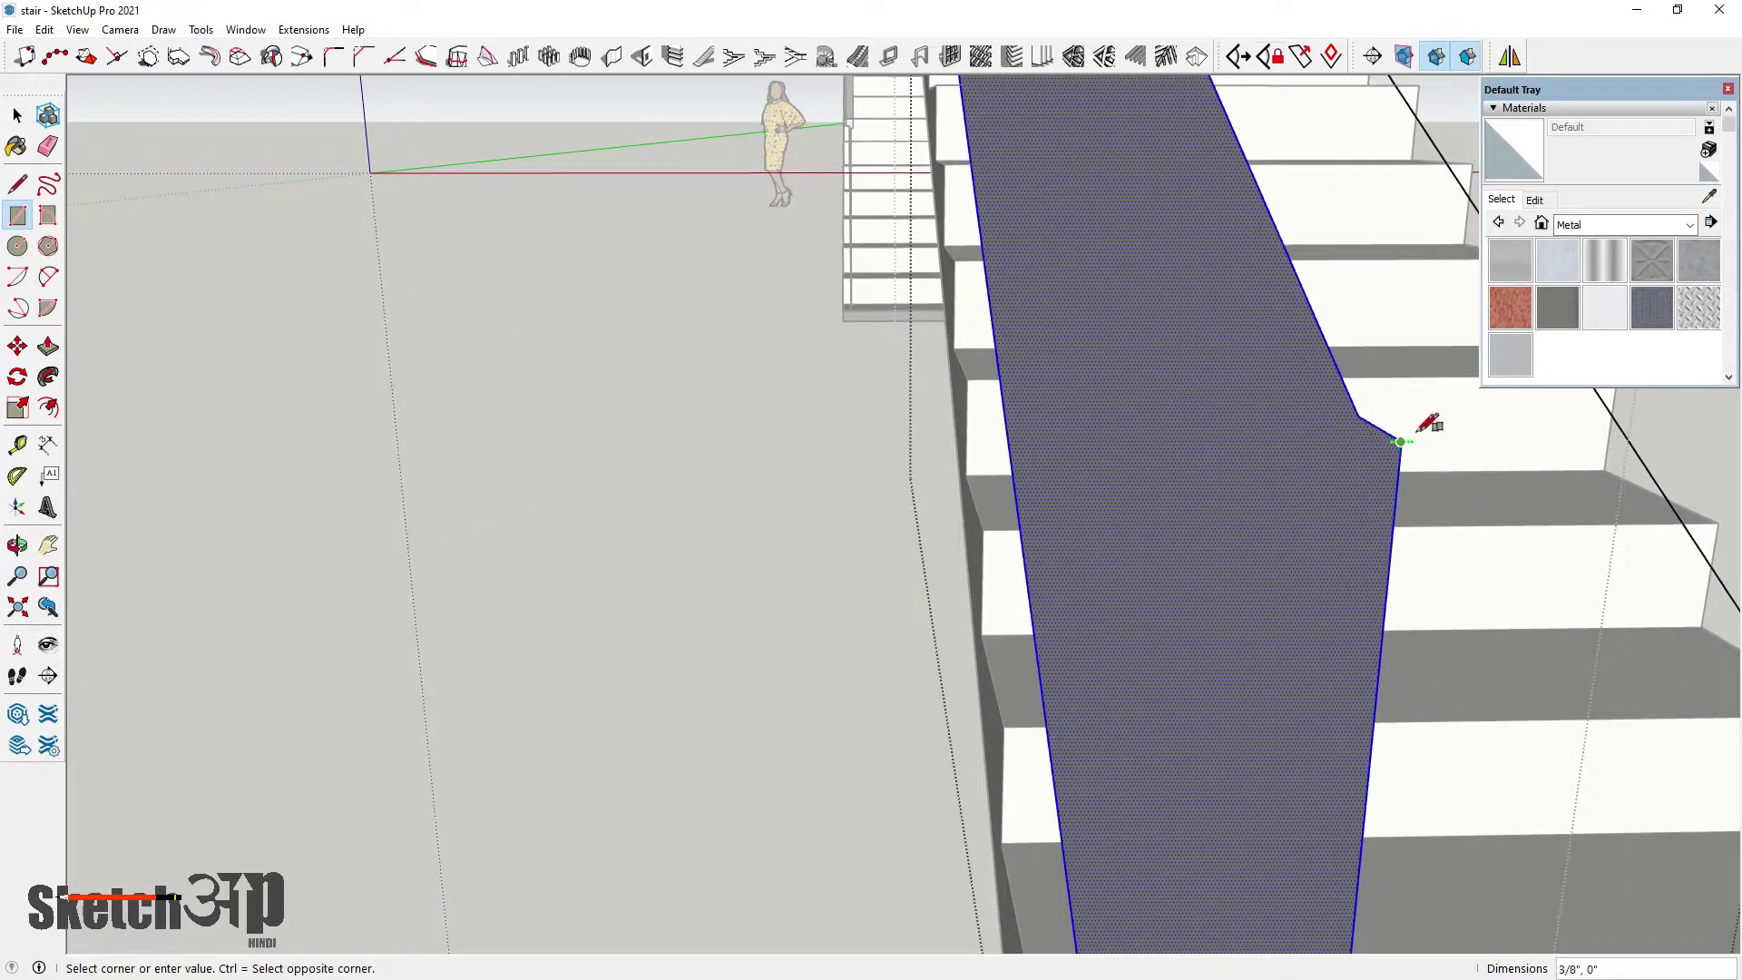
{"action": "middle_click_drag", "start_coordinate": [1434, 422], "coordinate": [1358, 424]}
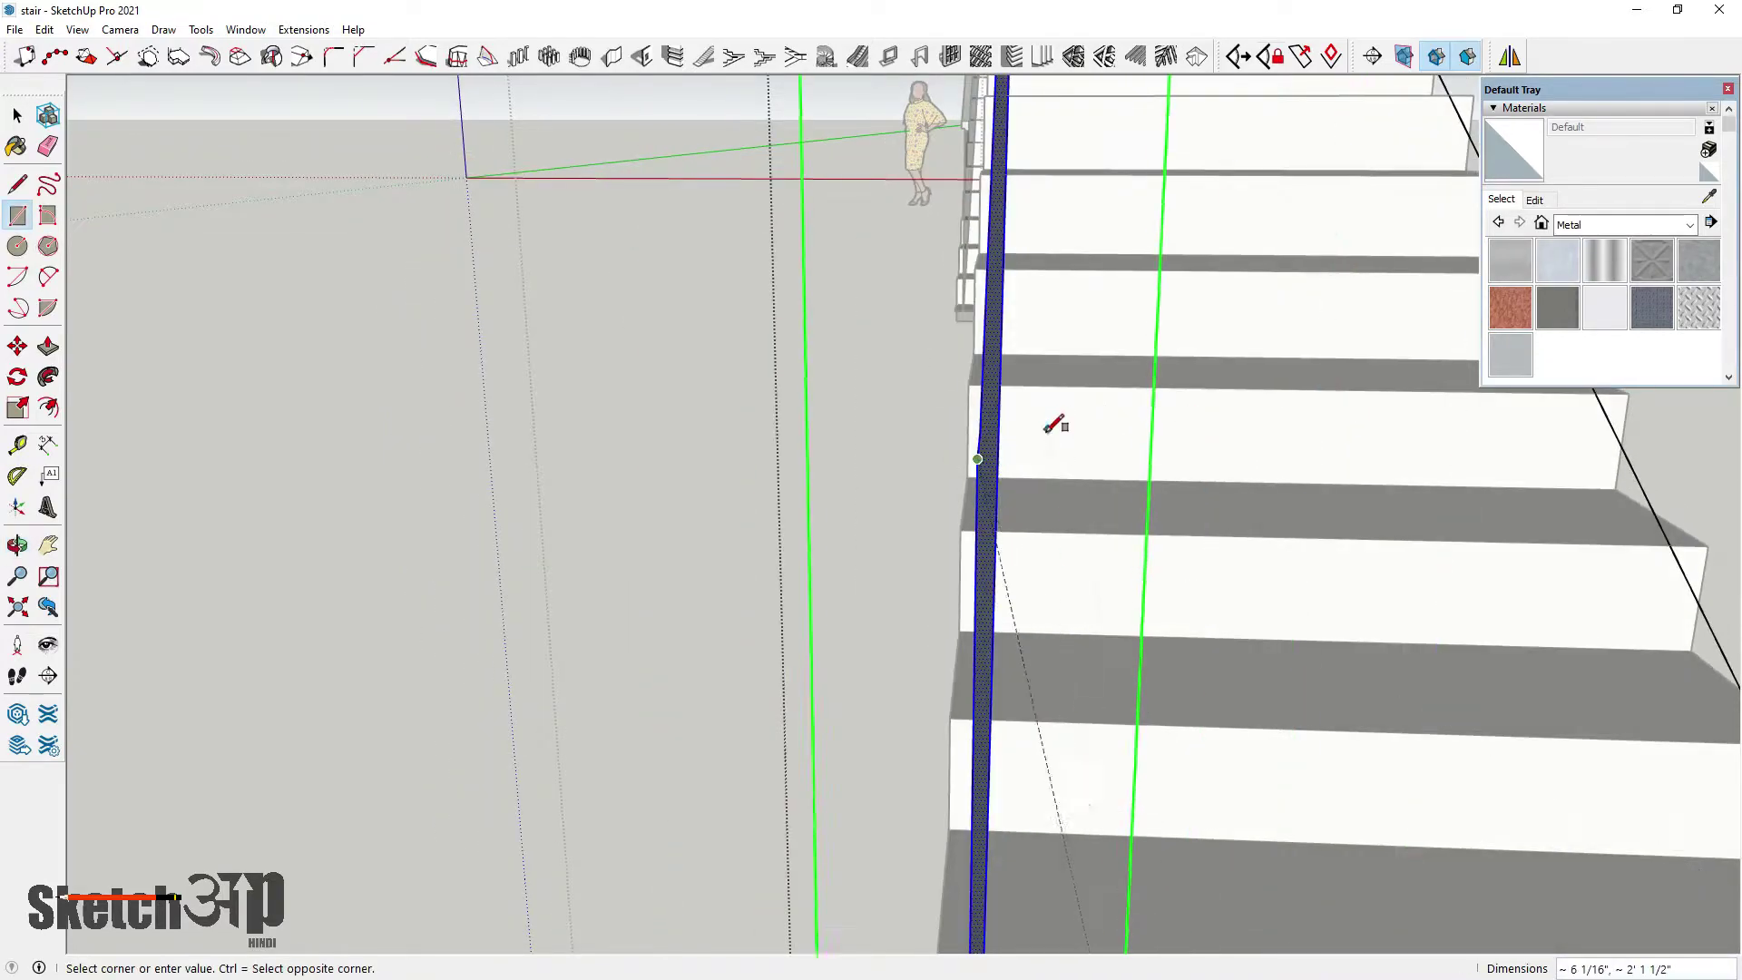
{"action": "middle_click_drag", "start_coordinate": [1007, 459], "coordinate": [1024, 468]}
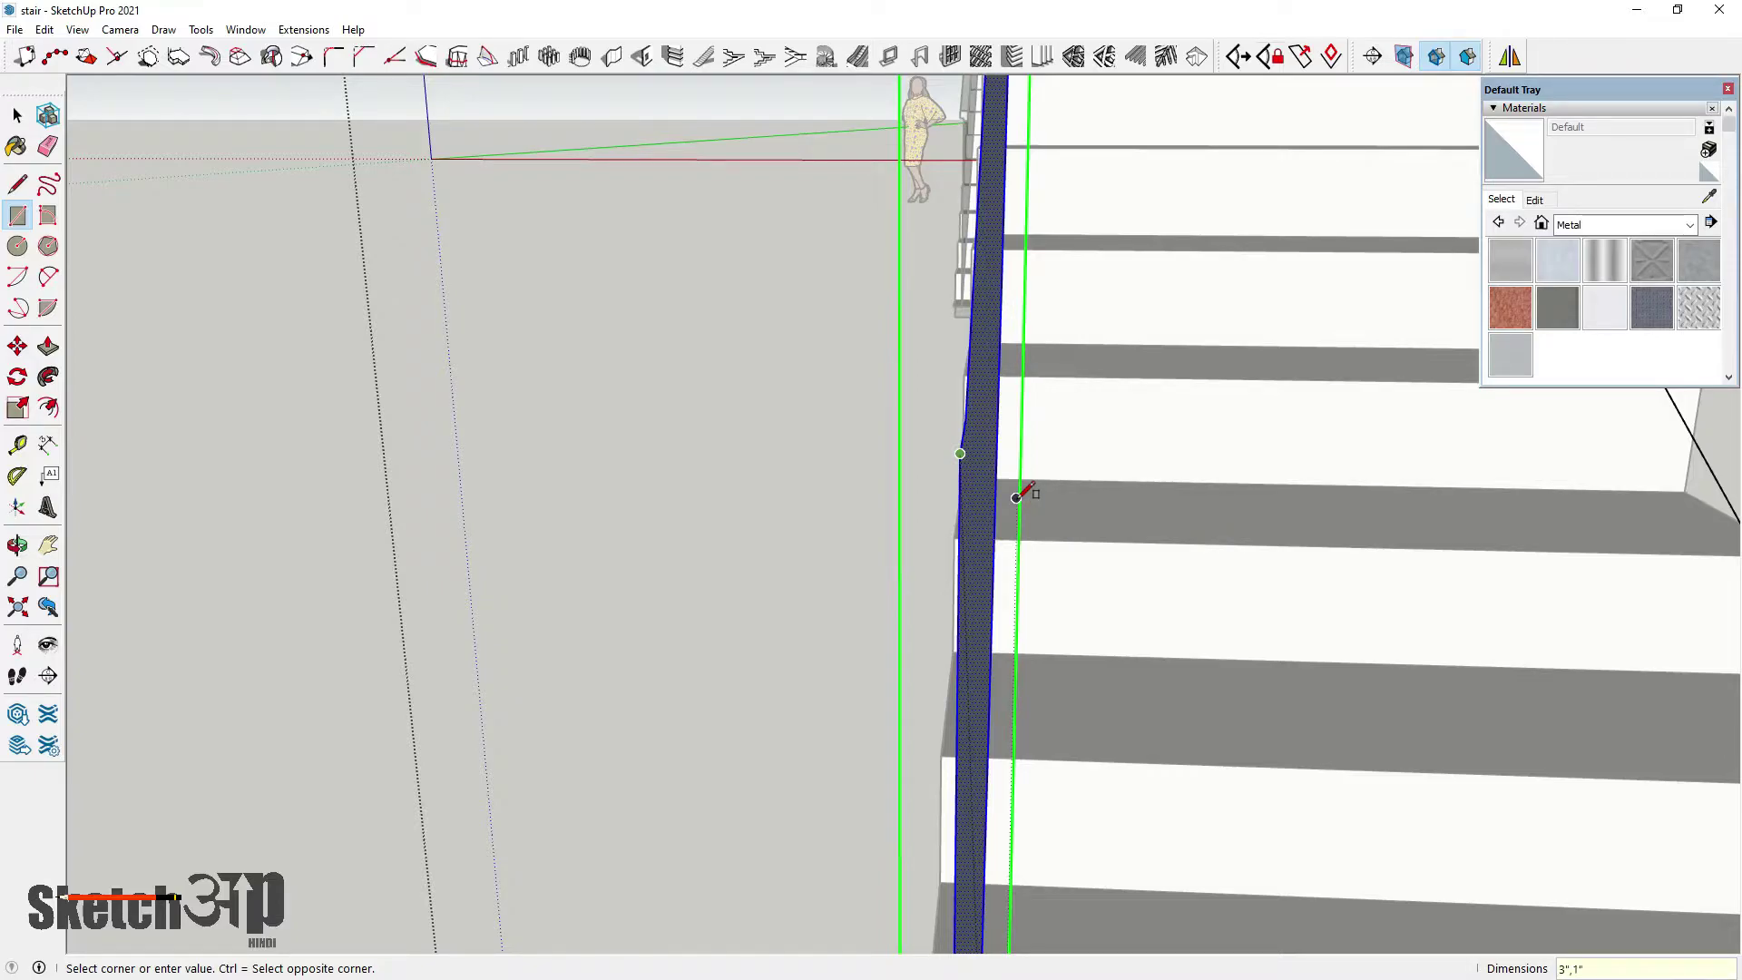
{"action": "left_click", "coordinate": [1016, 497]}
{"action": "scroll", "coordinate": [998, 493], "scroll_direction": "down", "scroll_amount": 3}
{"action": "middle_click_drag", "start_coordinate": [1008, 490], "coordinate": [1089, 506]}
{"action": "scroll", "coordinate": [1098, 581], "scroll_direction": "down", "scroll_amount": 4}
{"action": "middle_click_drag", "start_coordinate": [1101, 611], "coordinate": [1020, 502]}
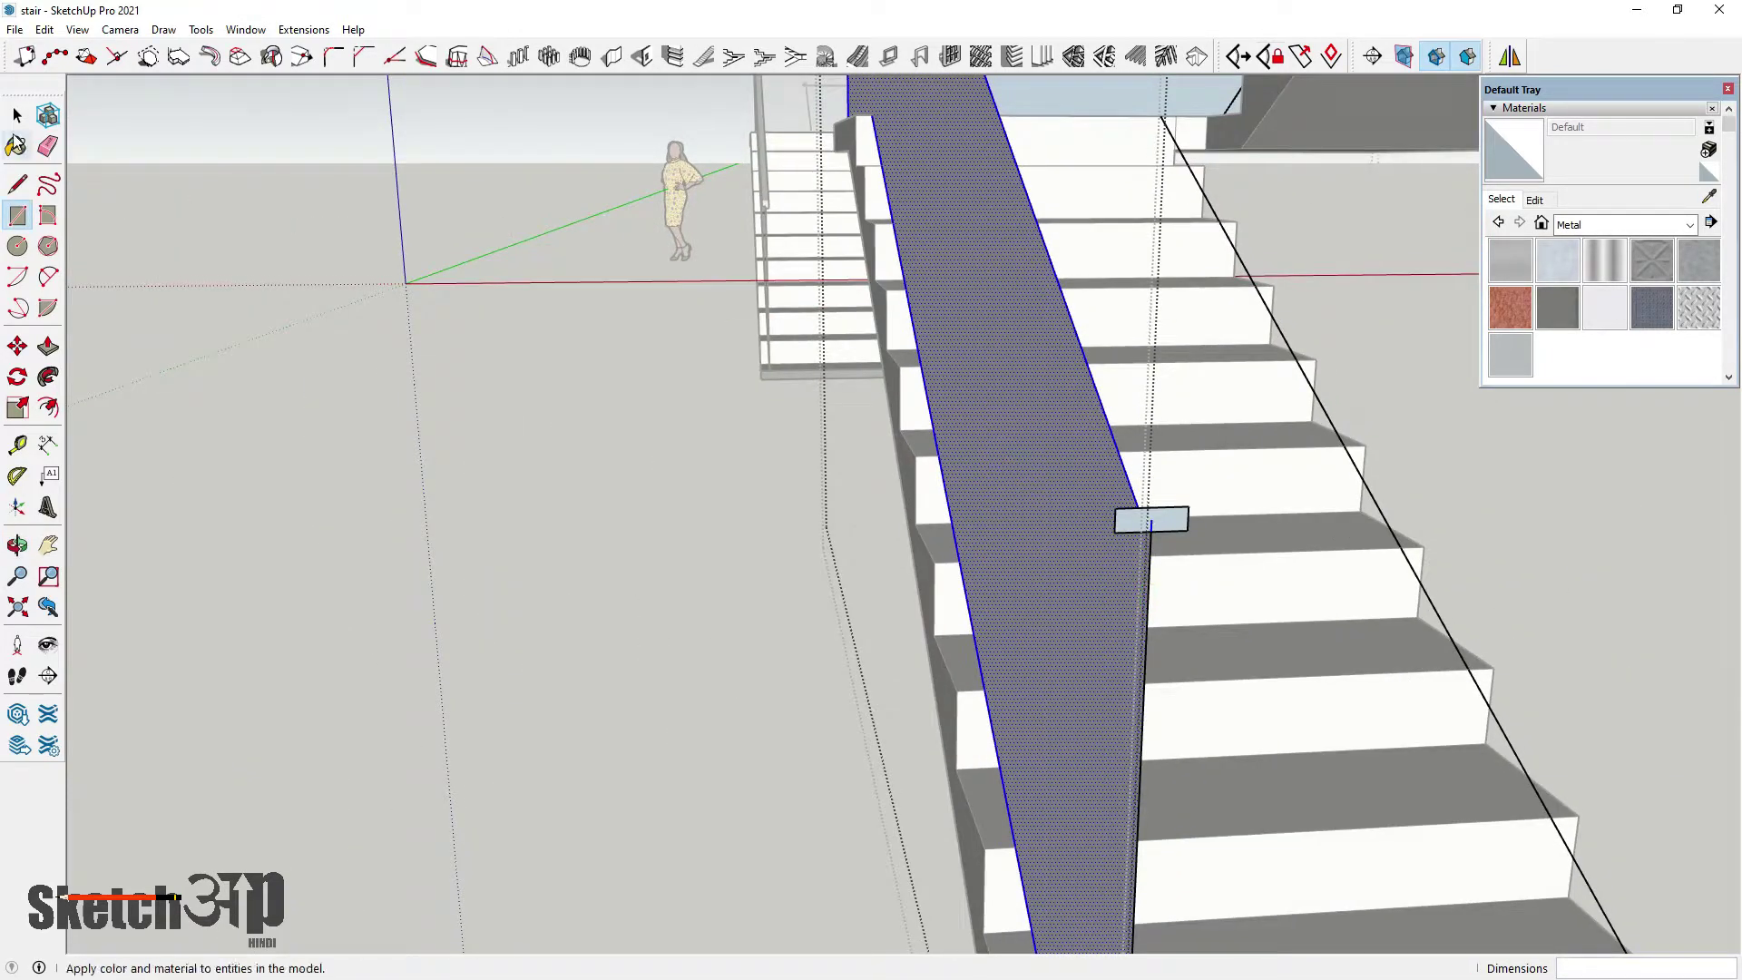
Try arraying the 3" by 1" rectangle down the vertical edge as 8 copies spaced 4" apart
{"action": "left_click", "coordinate": [19, 116]}
{"action": "mouse_move", "coordinate": [1134, 533]}
{"action": "middle_mouse_down"}
{"action": "mouse_move", "coordinate": [1156, 505]}
{"action": "mouse_move", "coordinate": [1134, 526]}
{"action": "middle_mouse_up"}
{"action": "key", "text": "m"}
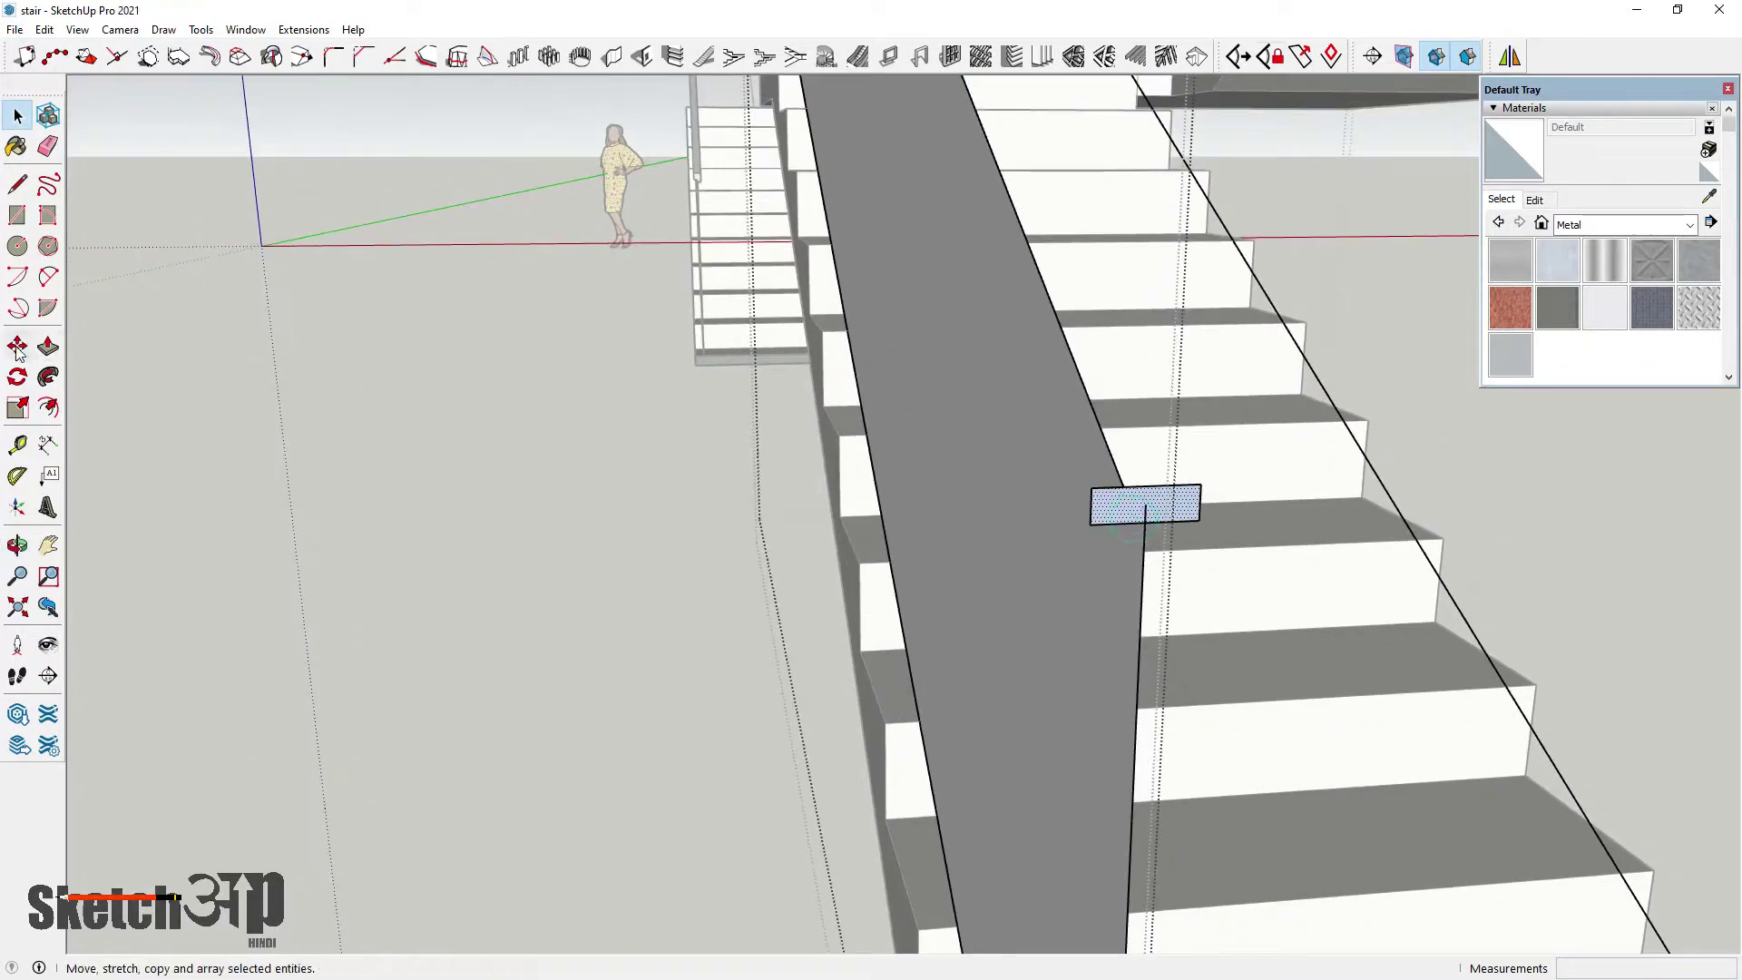
{"action": "left_click", "coordinate": [1151, 505]}
{"action": "key", "text": "ctrl"}
{"action": "middle_click_drag", "start_coordinate": [1151, 505], "coordinate": [1140, 626]}
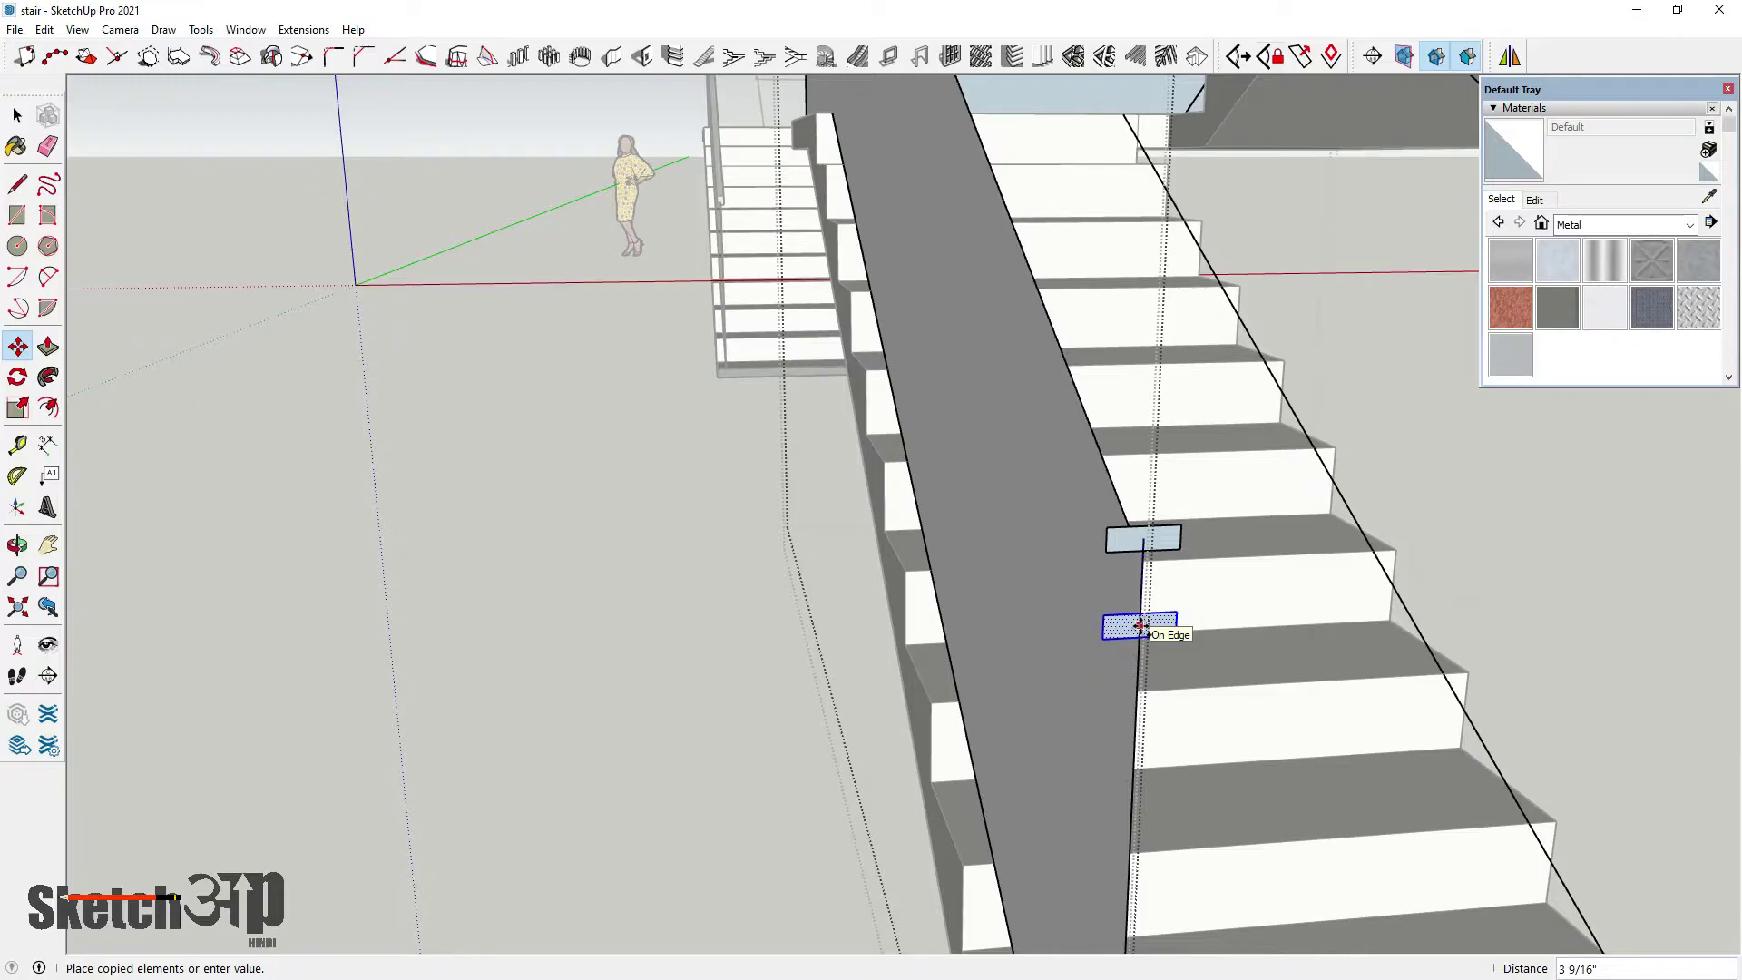
{"action": "left_click", "coordinate": [1141, 625]}
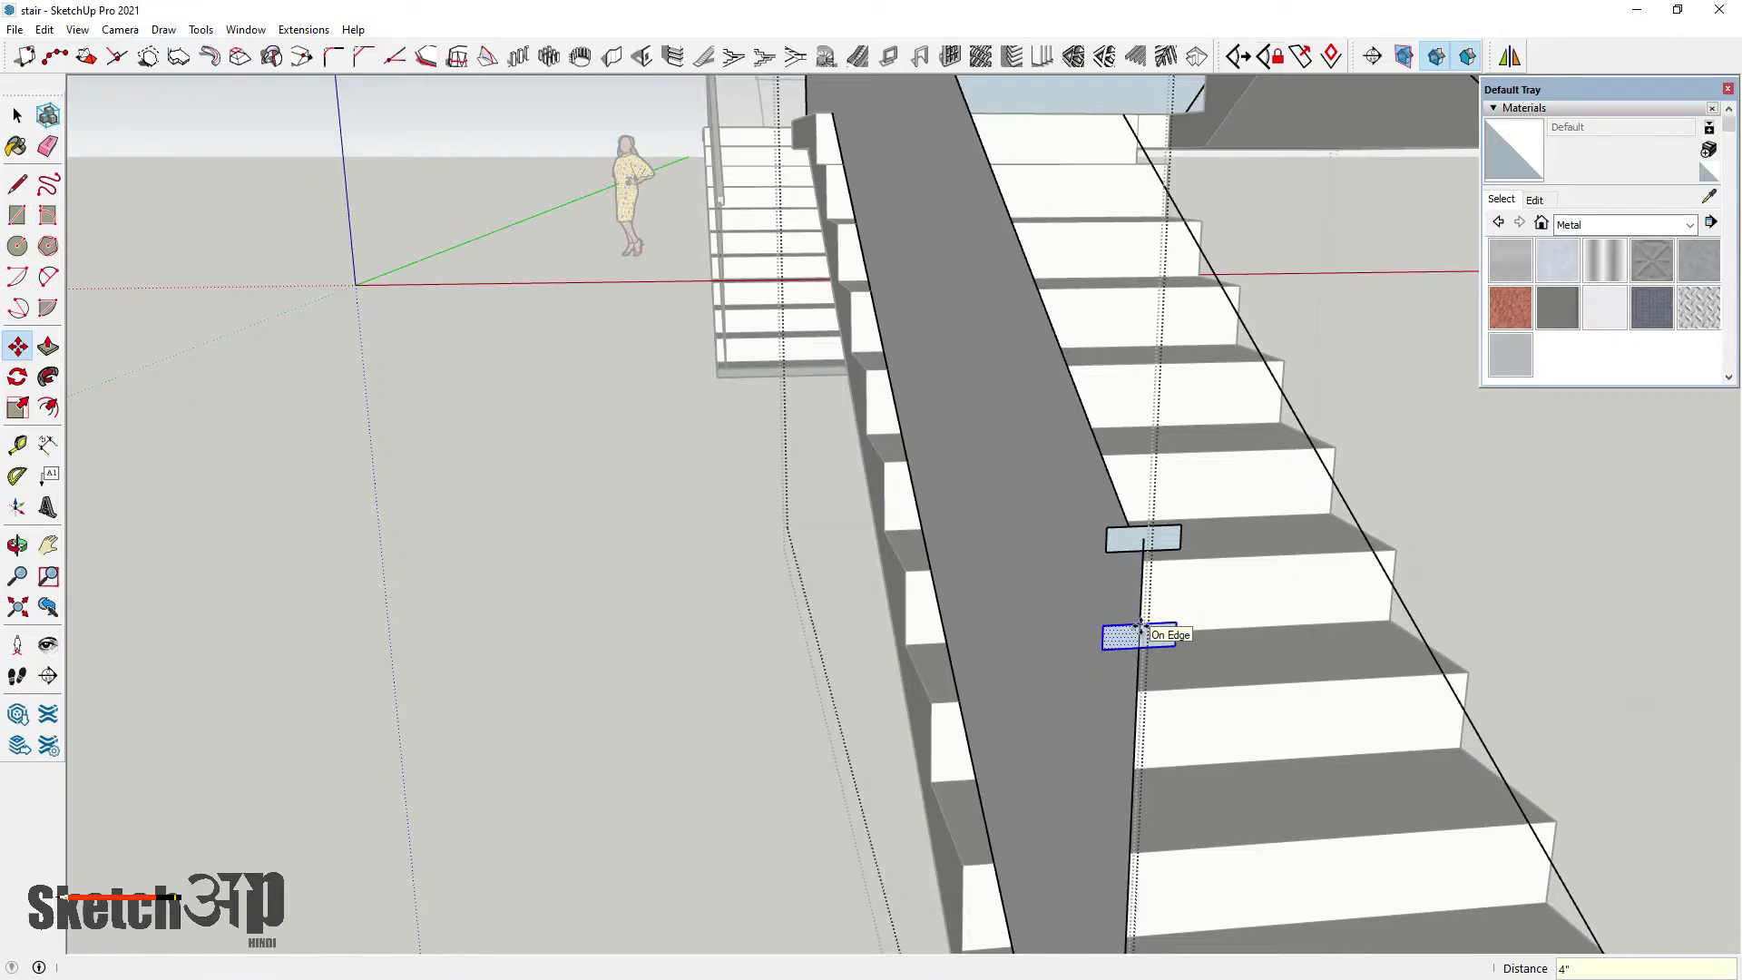
{"action": "key", "text": "Return"}
{"action": "mouse_move", "coordinate": [1140, 625]}
{"action": "middle_mouse_down"}
{"action": "mouse_move", "coordinate": [1118, 649]}
{"action": "mouse_move", "coordinate": [1150, 653]}
{"action": "middle_mouse_up"}
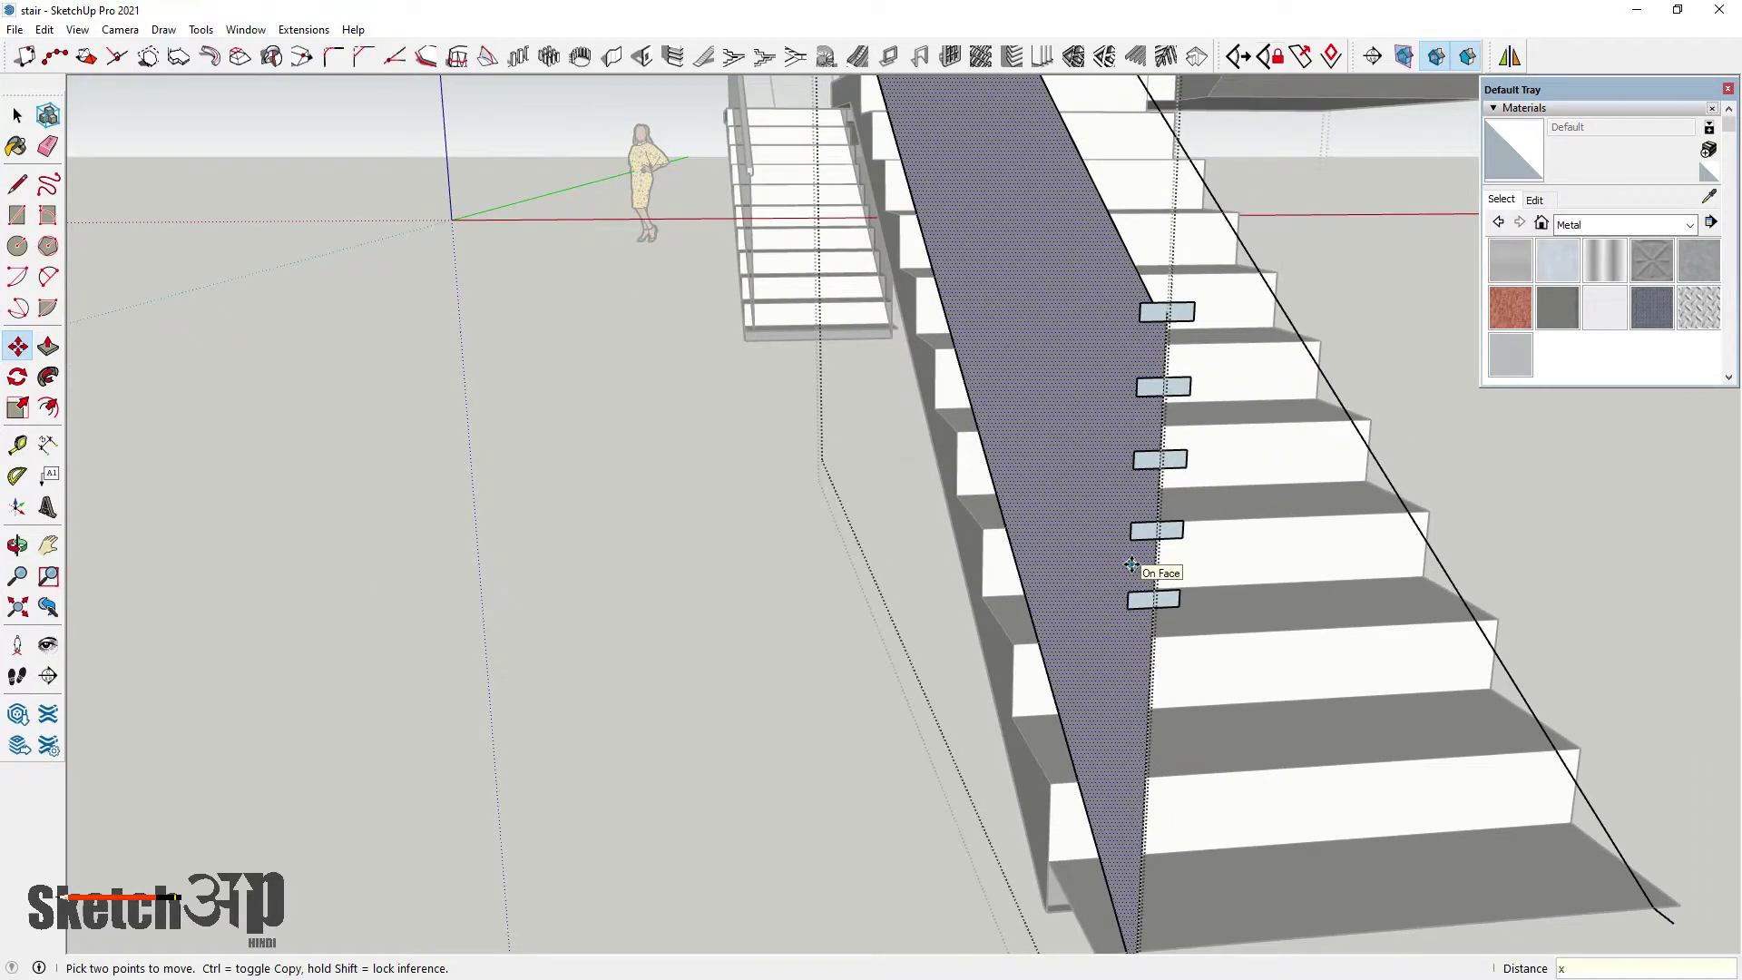
{"action": "type", "text": "x8"}
{"action": "key", "text": "Return"}
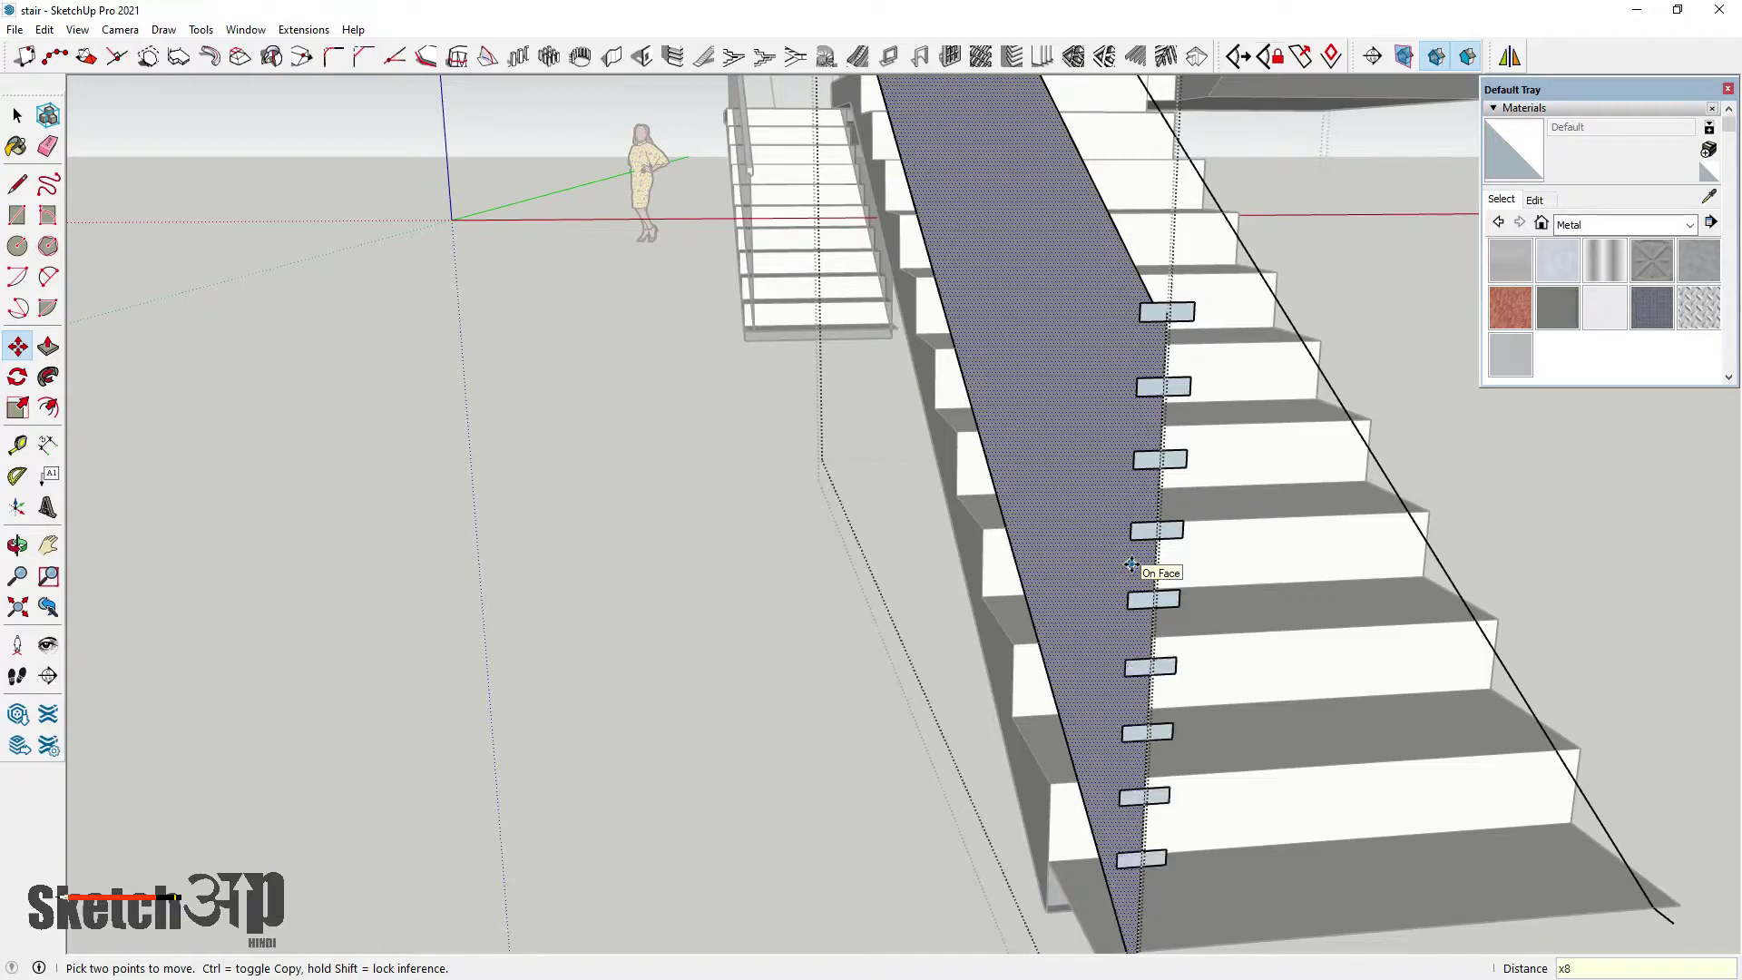
{"action": "middle_click_drag", "start_coordinate": [1132, 562], "coordinate": [1150, 488]}
{"action": "scroll", "coordinate": [1126, 508], "scroll_direction": "up", "scroll_amount": 3}
{"action": "key", "text": "ctrl+z"}
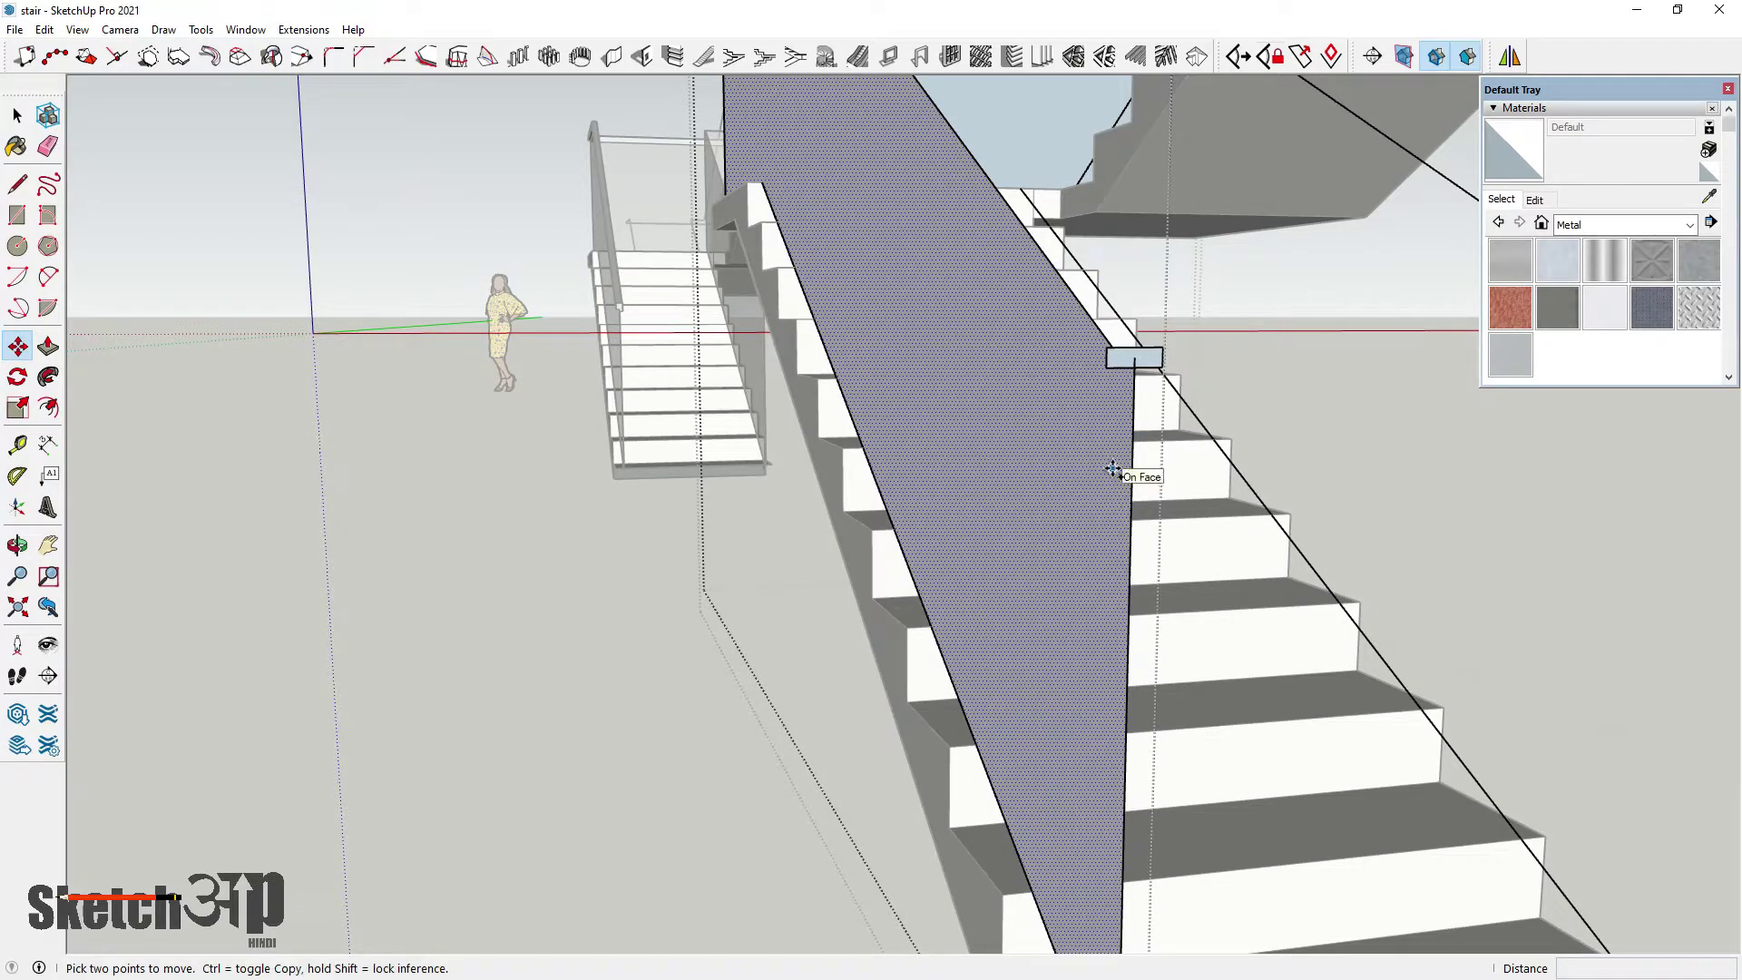
Copy the 3" by 1" rectangle 4" straight down the vertical edge
{"action": "scroll", "coordinate": [1128, 364], "scroll_direction": "up", "scroll_amount": 2}
{"action": "left_click", "coordinate": [1128, 364]}
{"action": "key", "text": "ctrl"}
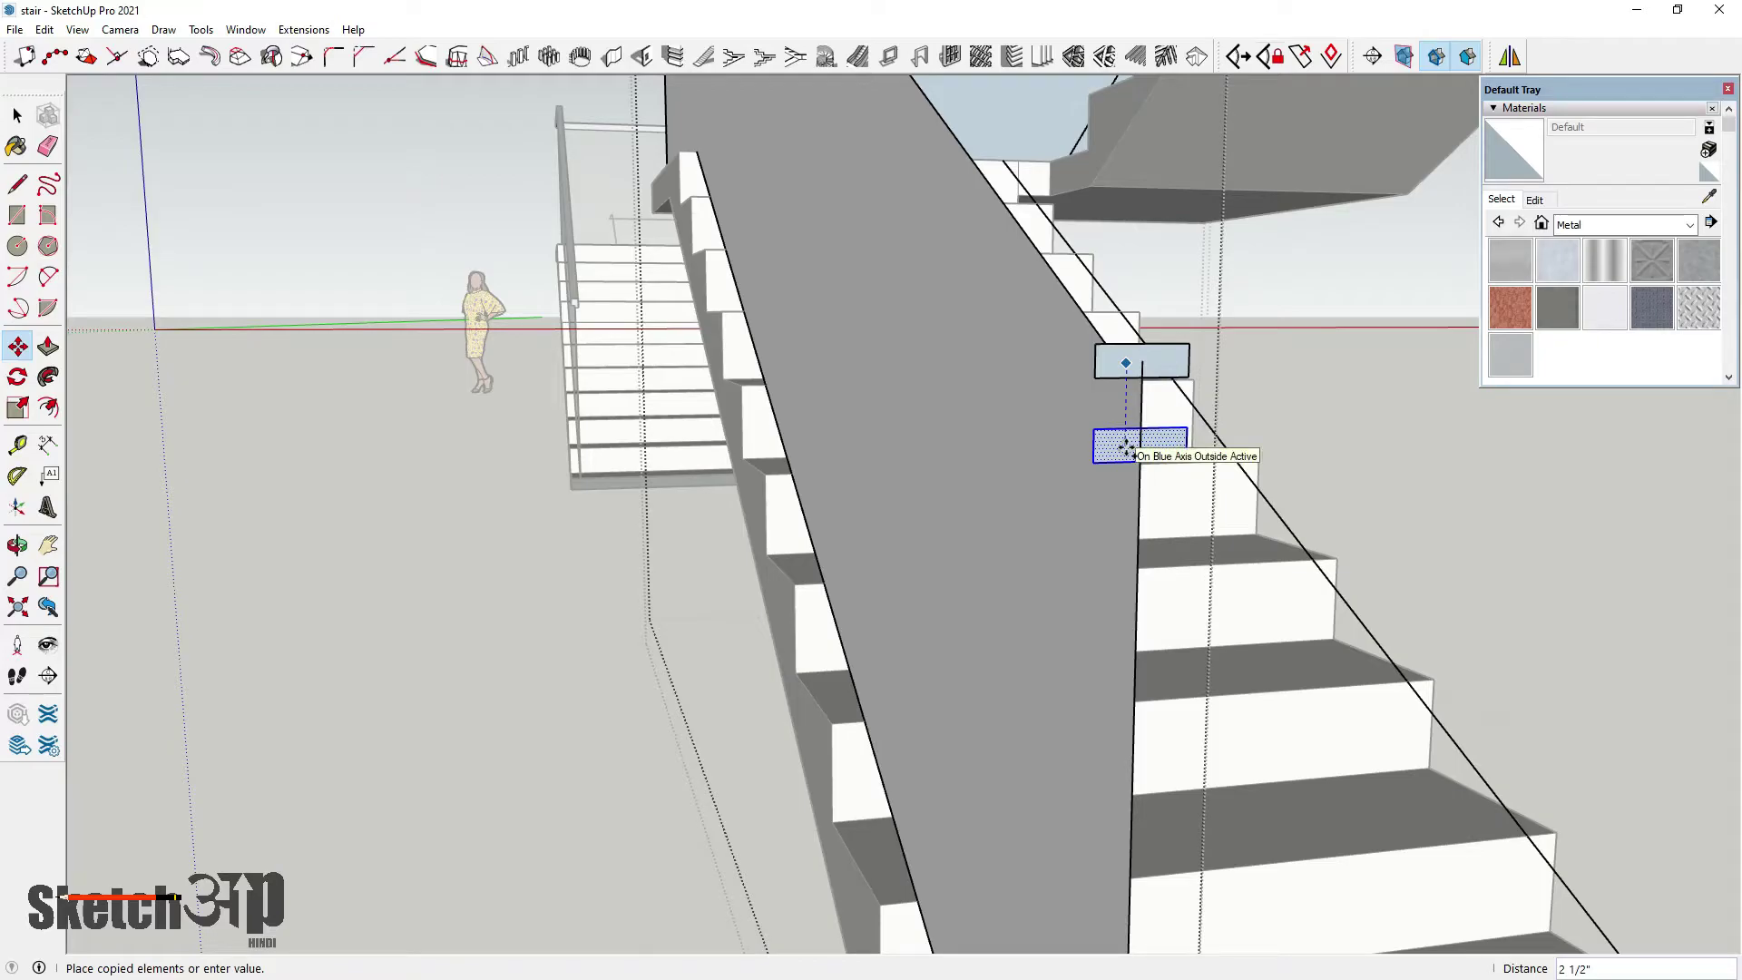
{"action": "left_click", "coordinate": [1125, 529]}
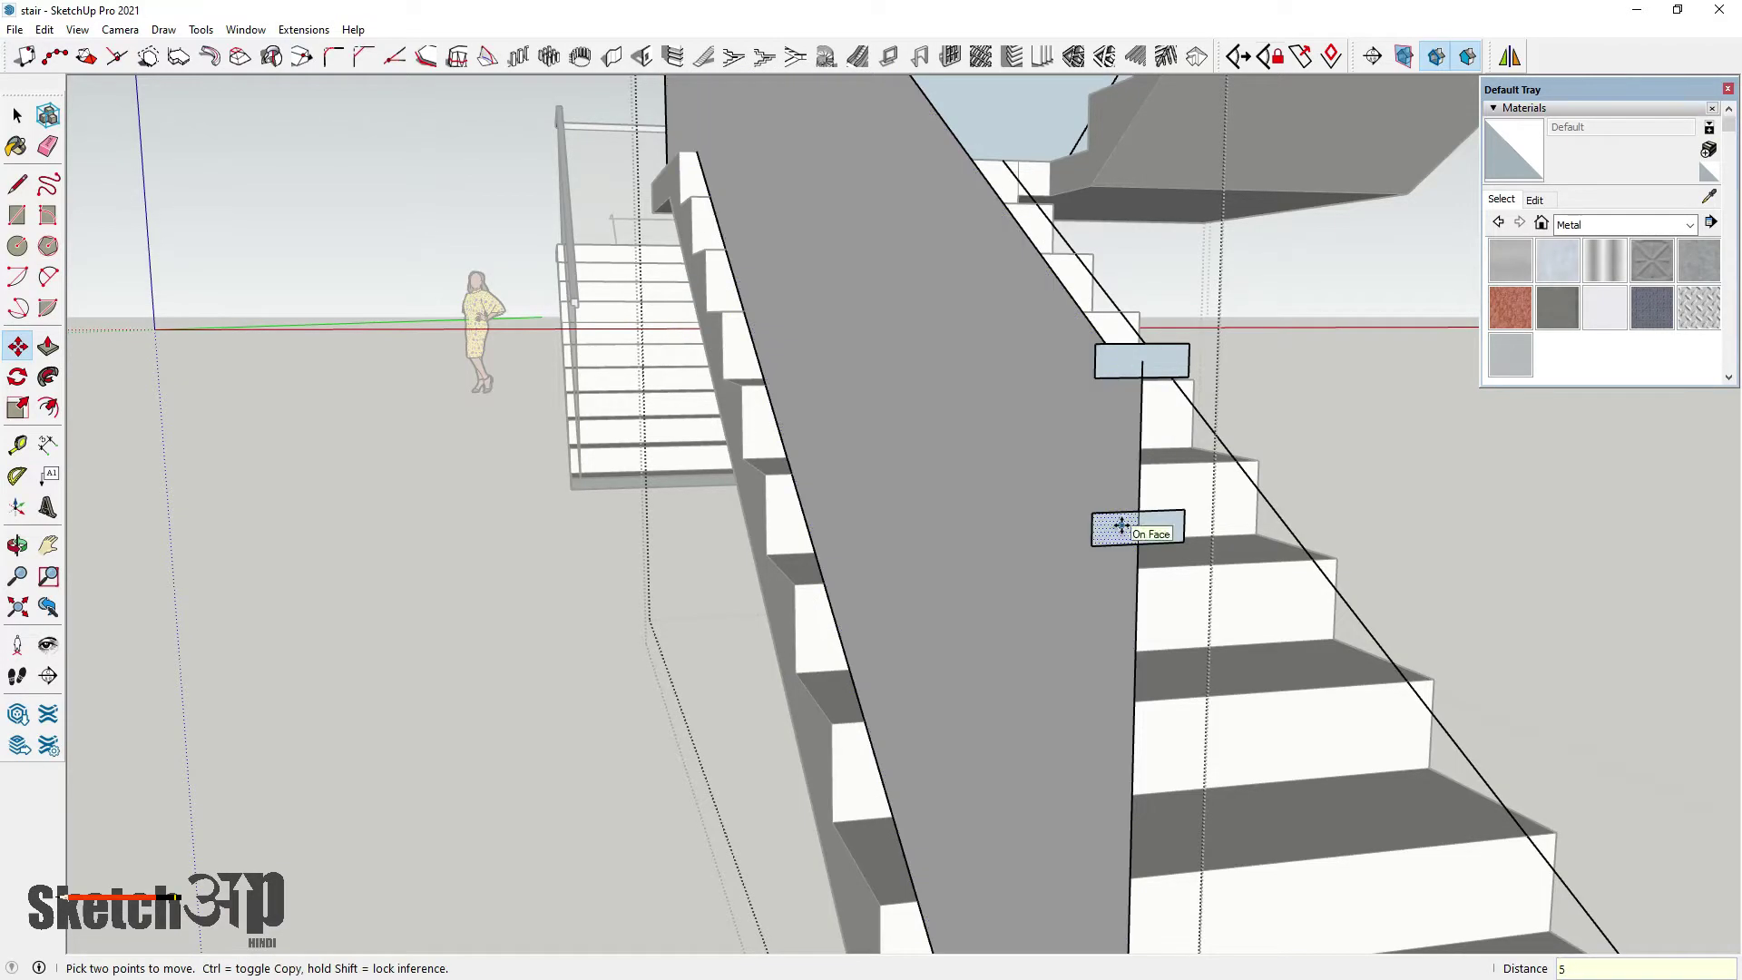
{"action": "key", "text": "Return"}
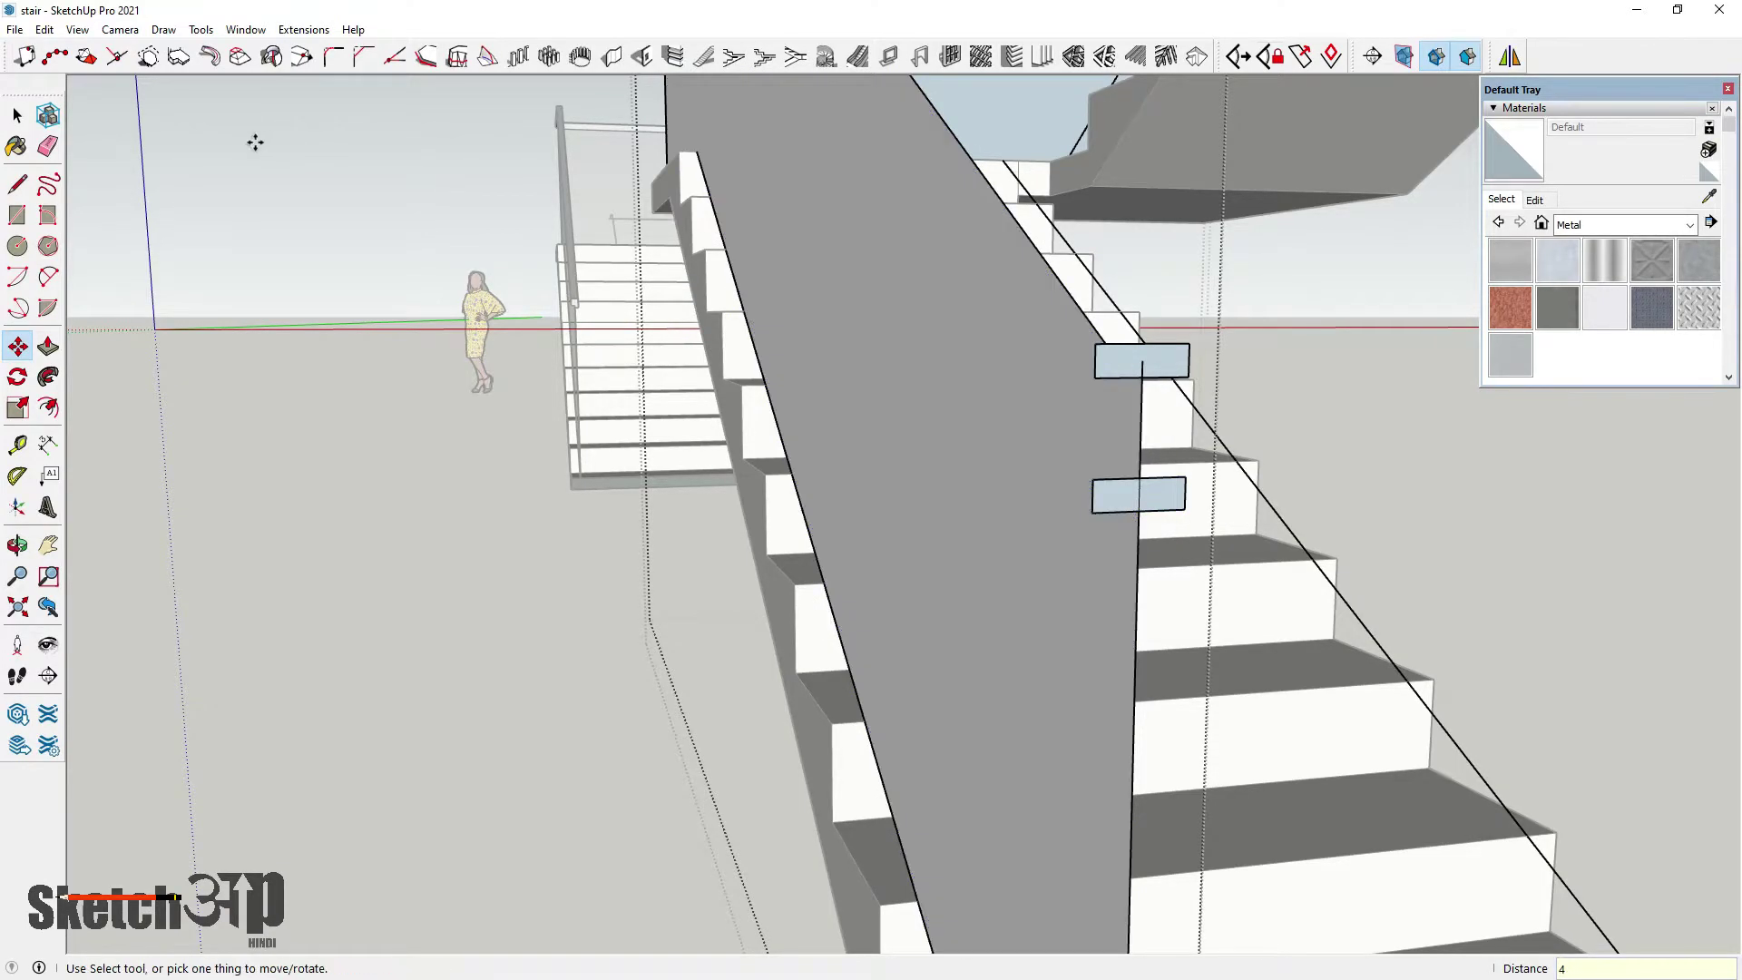
Try moving one short edge of the copied lower rectangle 2.5" inward
{"action": "left_click", "coordinate": [18, 115]}
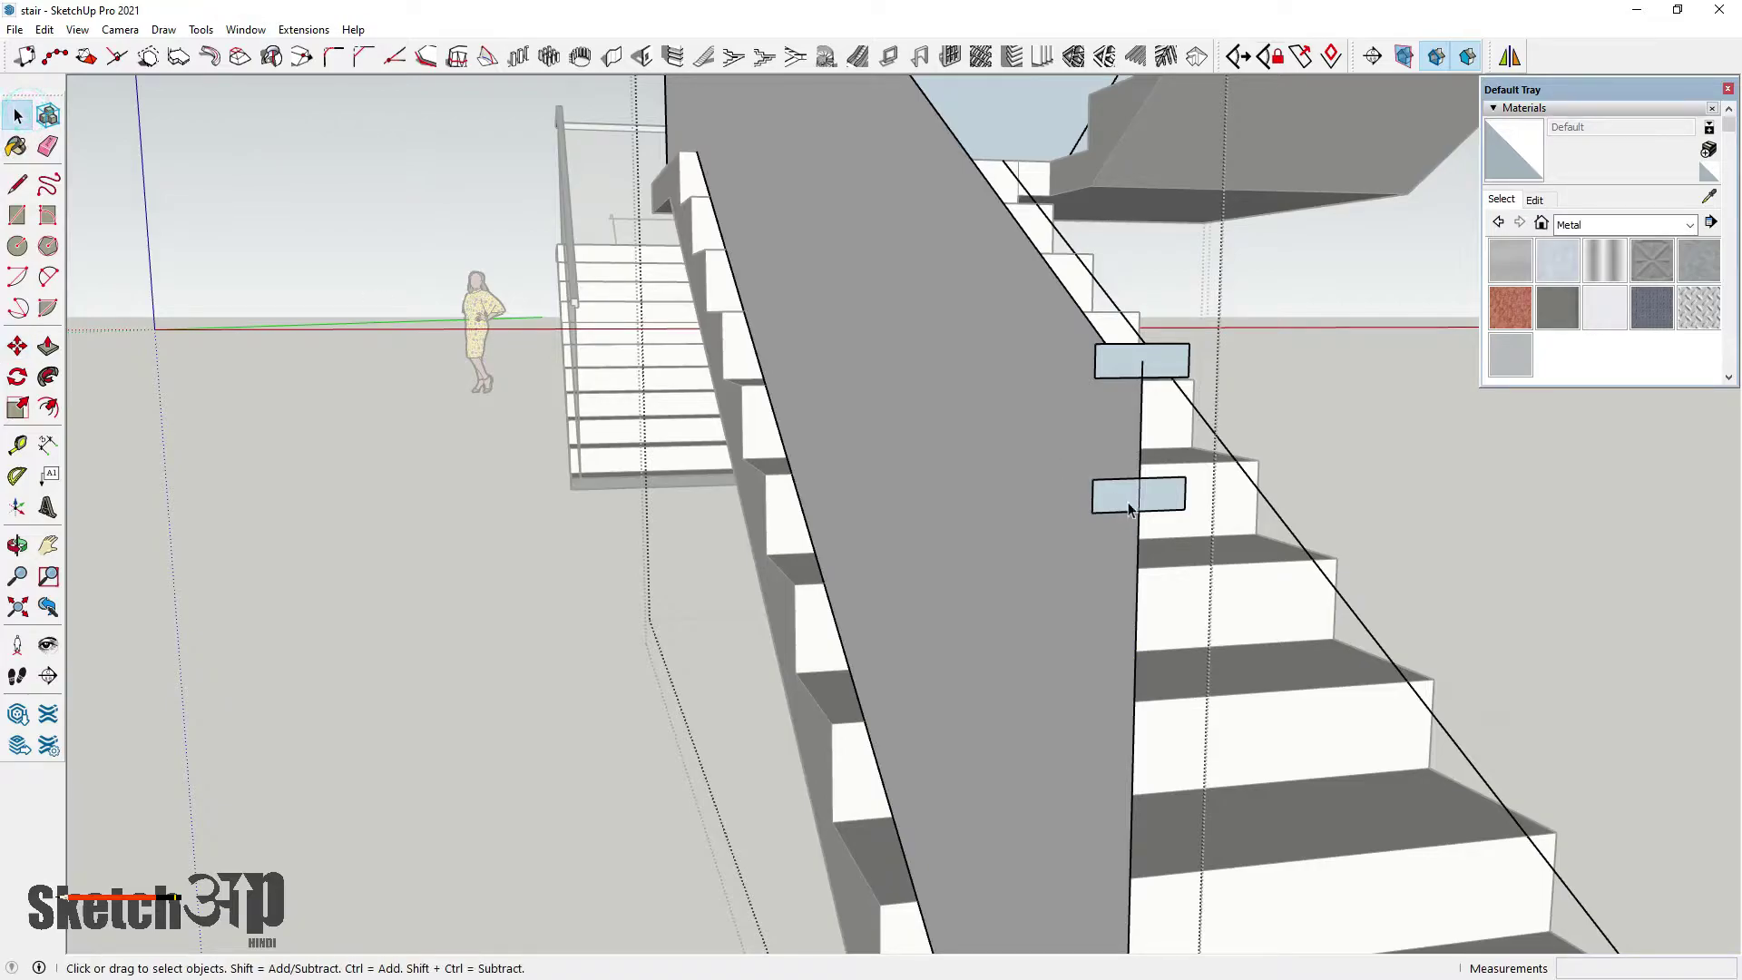
{"action": "scroll", "coordinate": [1130, 509], "scroll_direction": "up", "scroll_amount": 5}
{"action": "left_click", "coordinate": [1052, 490]}
{"action": "left_click", "coordinate": [18, 346]}
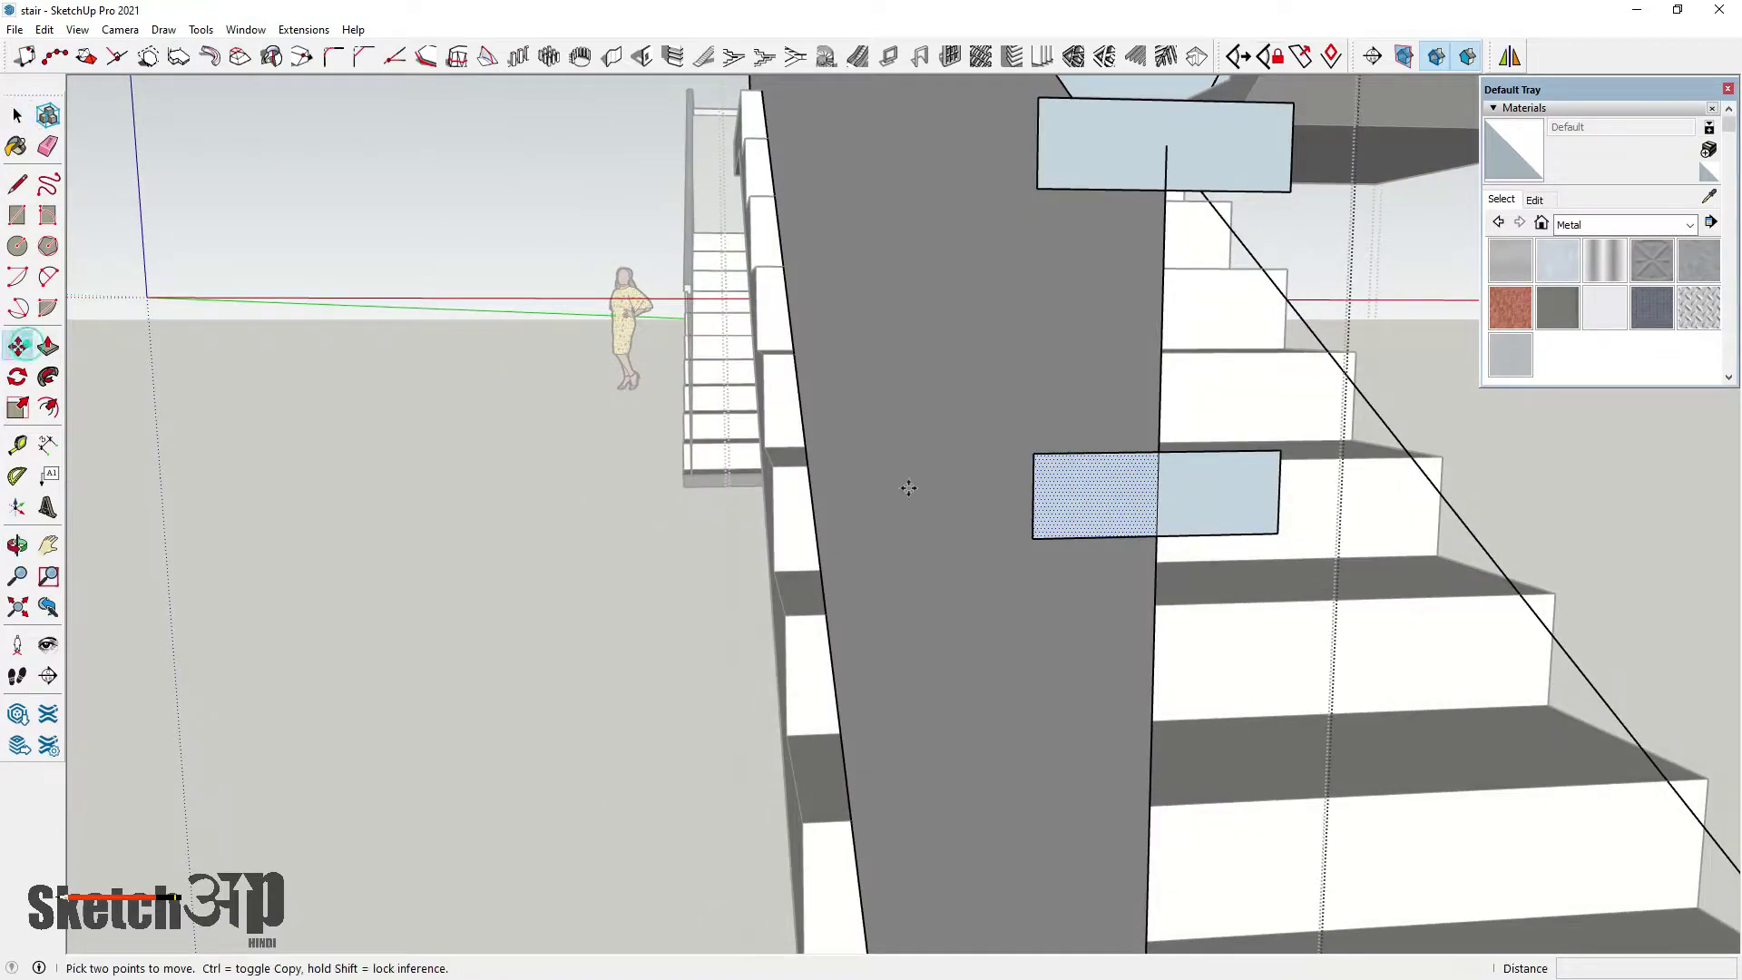
{"action": "left_click", "coordinate": [1037, 493]}
{"action": "key", "text": "Escape"}
{"action": "left_click", "coordinate": [1034, 494]}
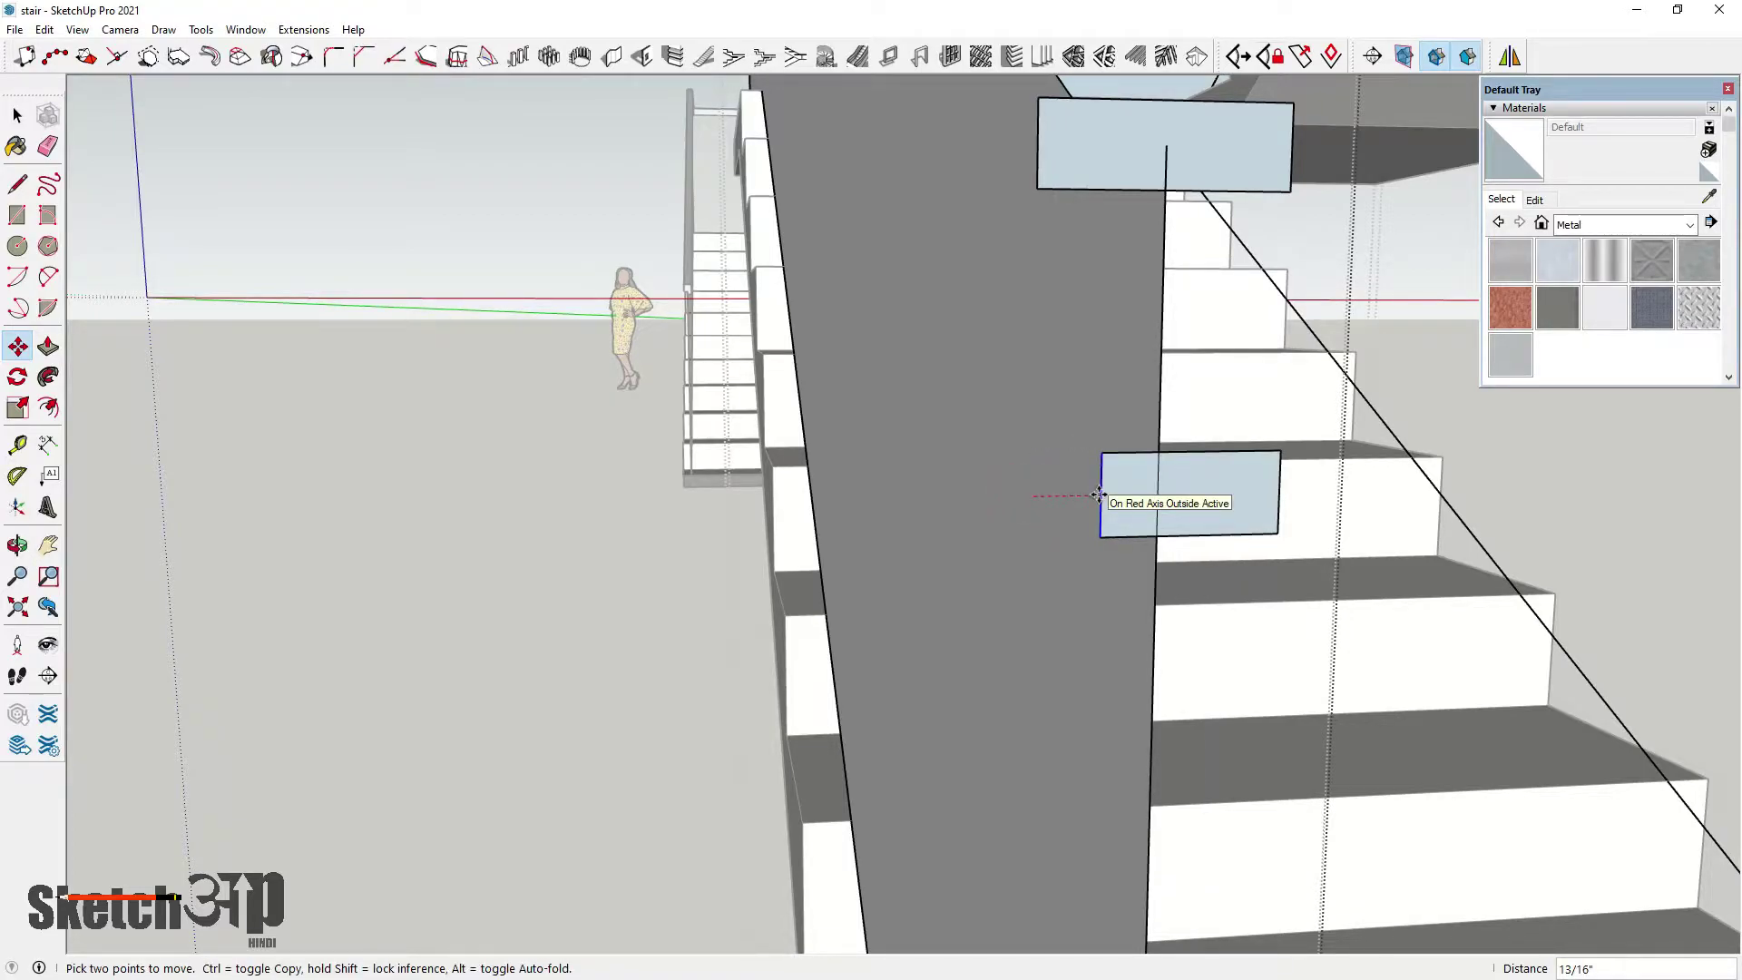
{"action": "type", "text": "2.5"}
{"action": "key", "text": "Return"}
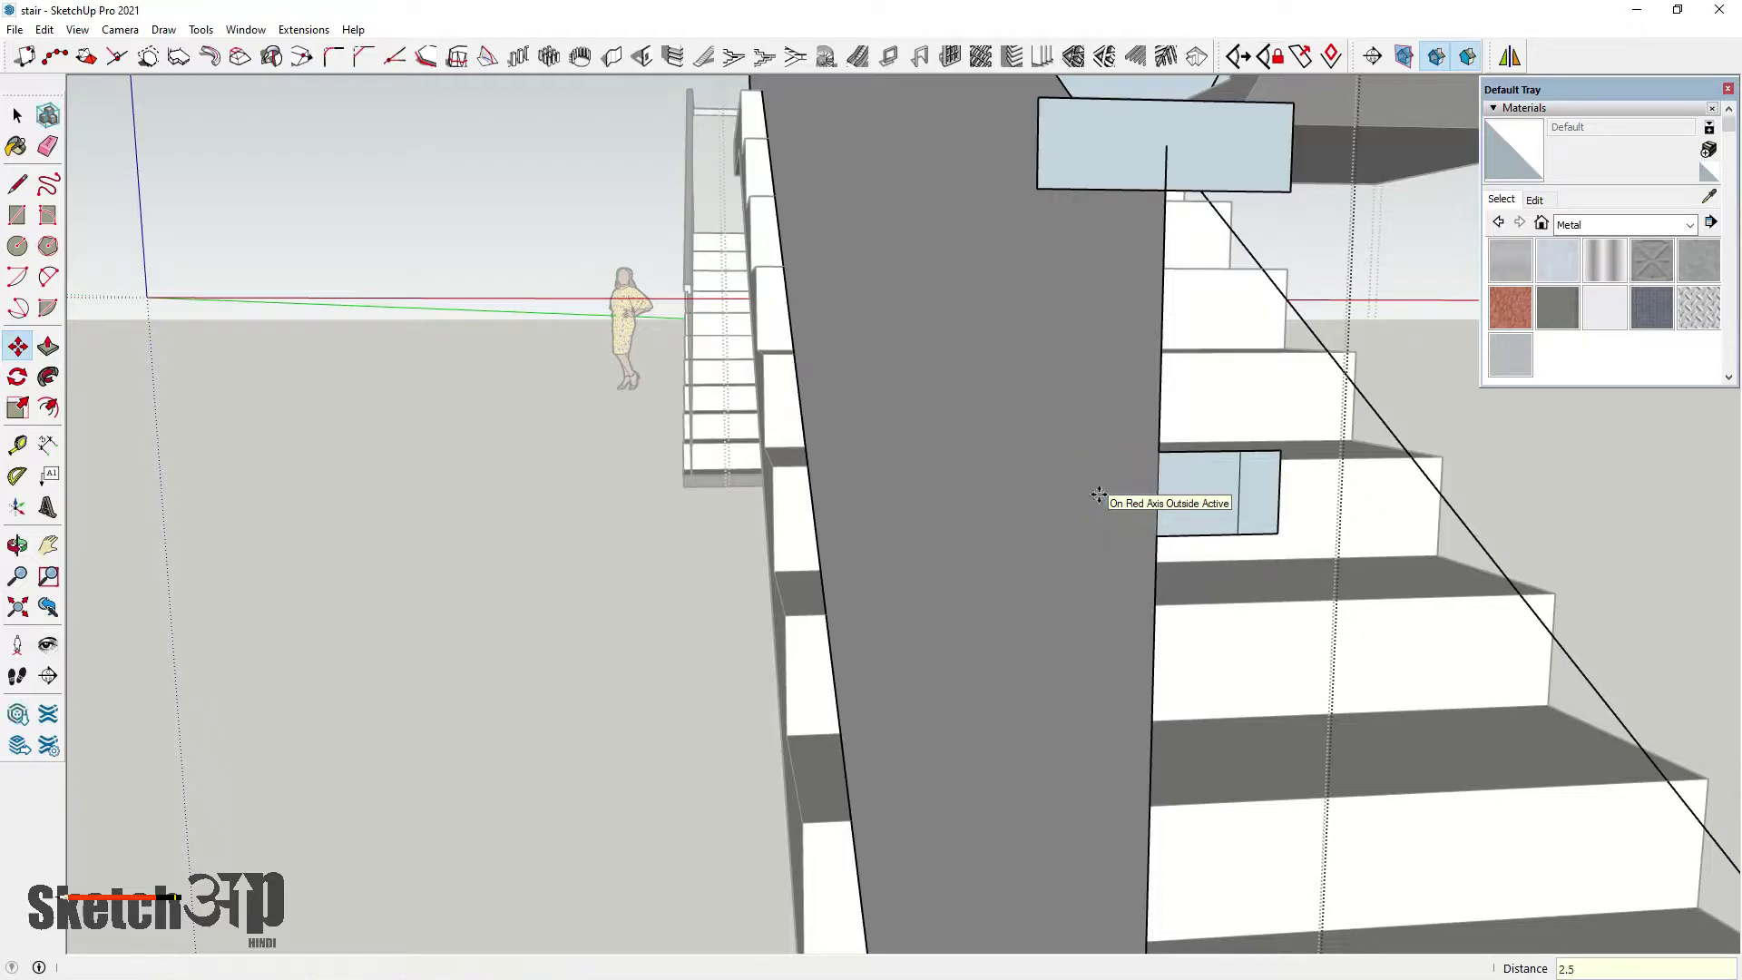
{"action": "key", "text": "ctrl+z"}
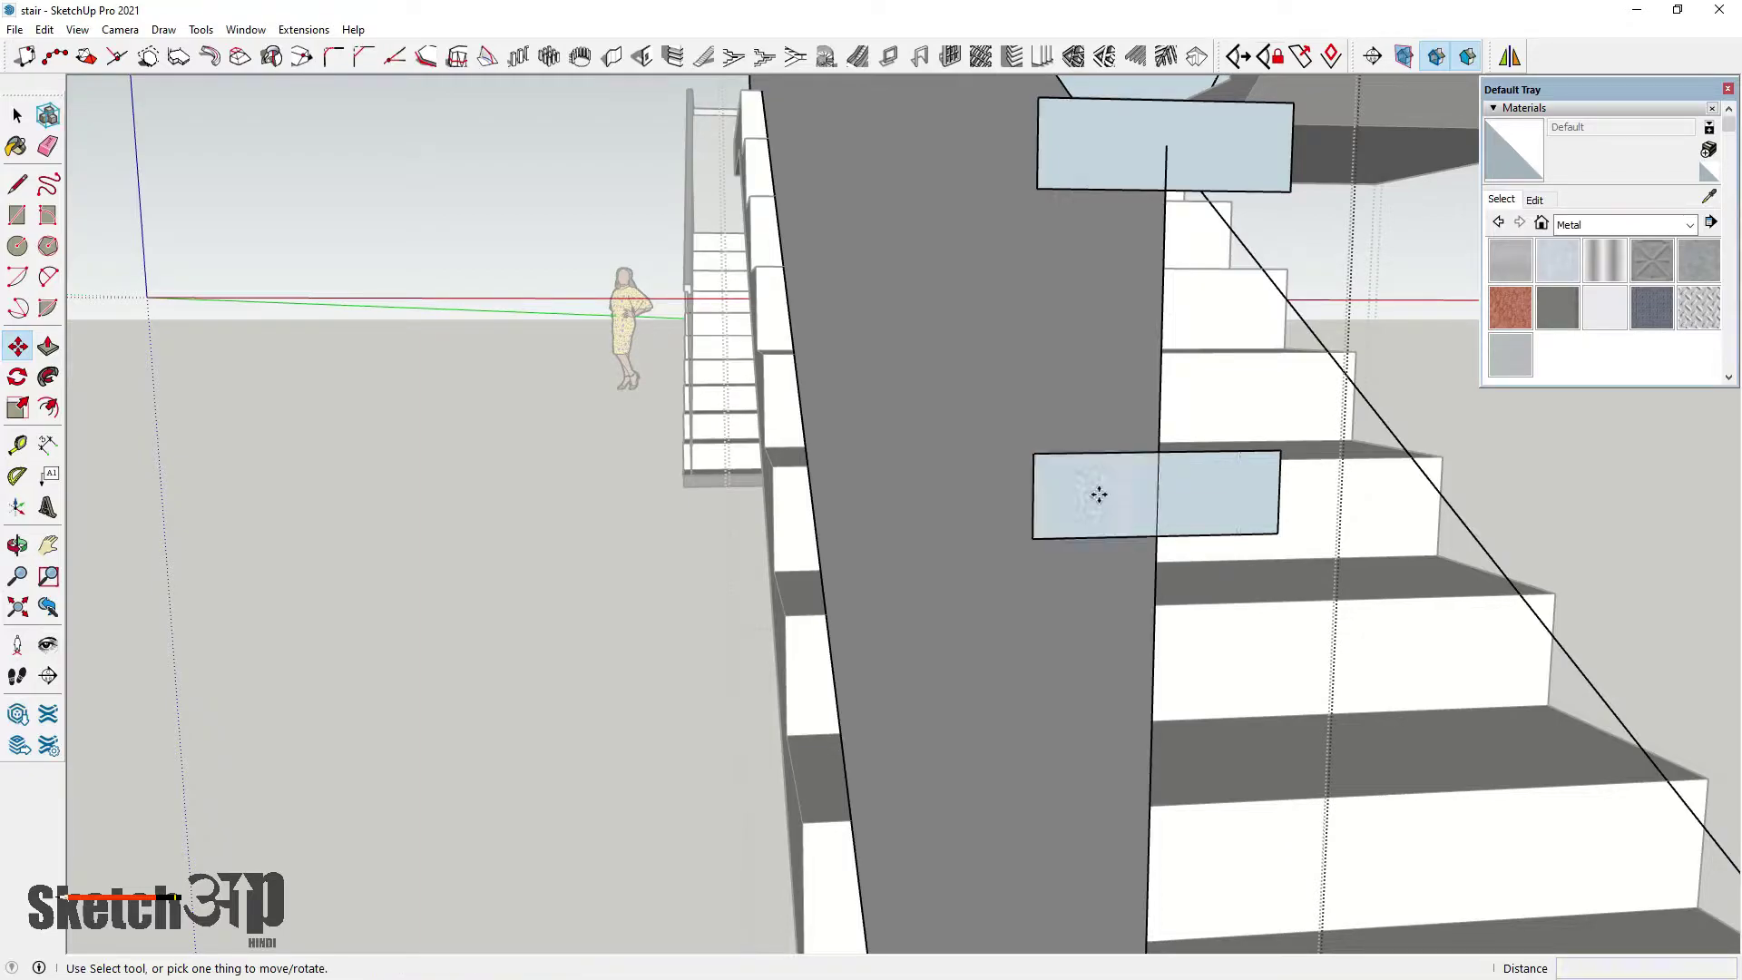
Move both short edges of the lower rectangle 1" inward to turn it into a 1" square
{"action": "left_click", "coordinate": [1032, 493]}
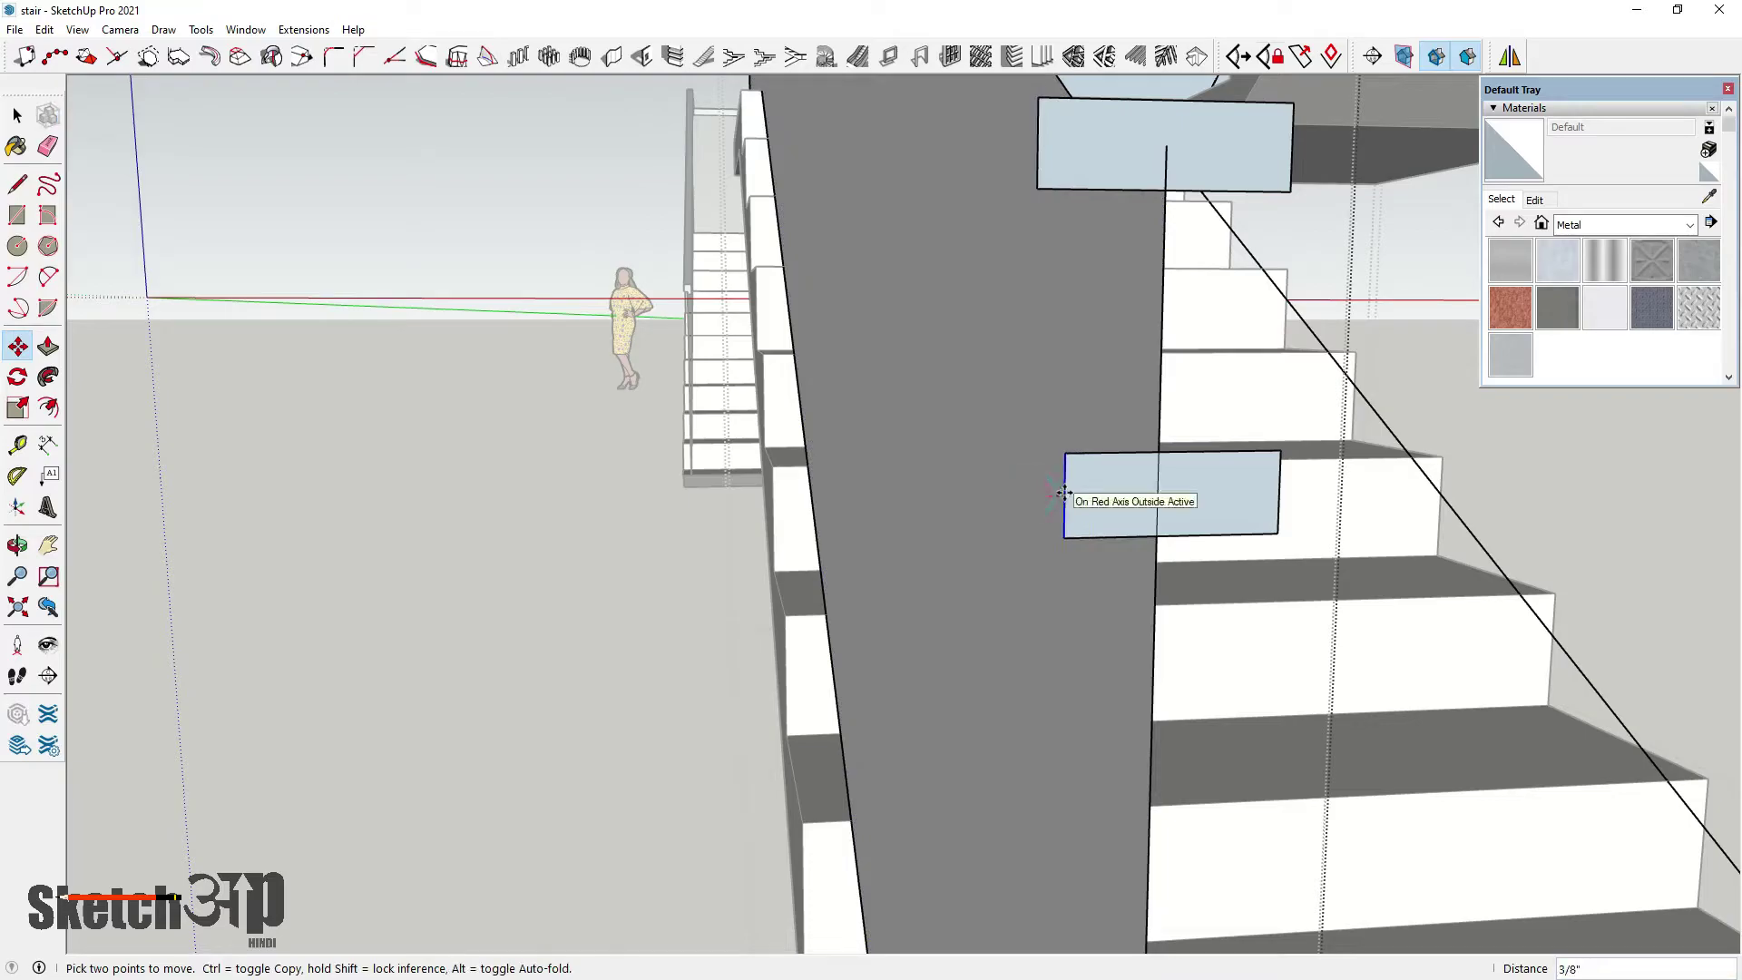
{"action": "type", "text": "1"}
{"action": "key", "text": "Return"}
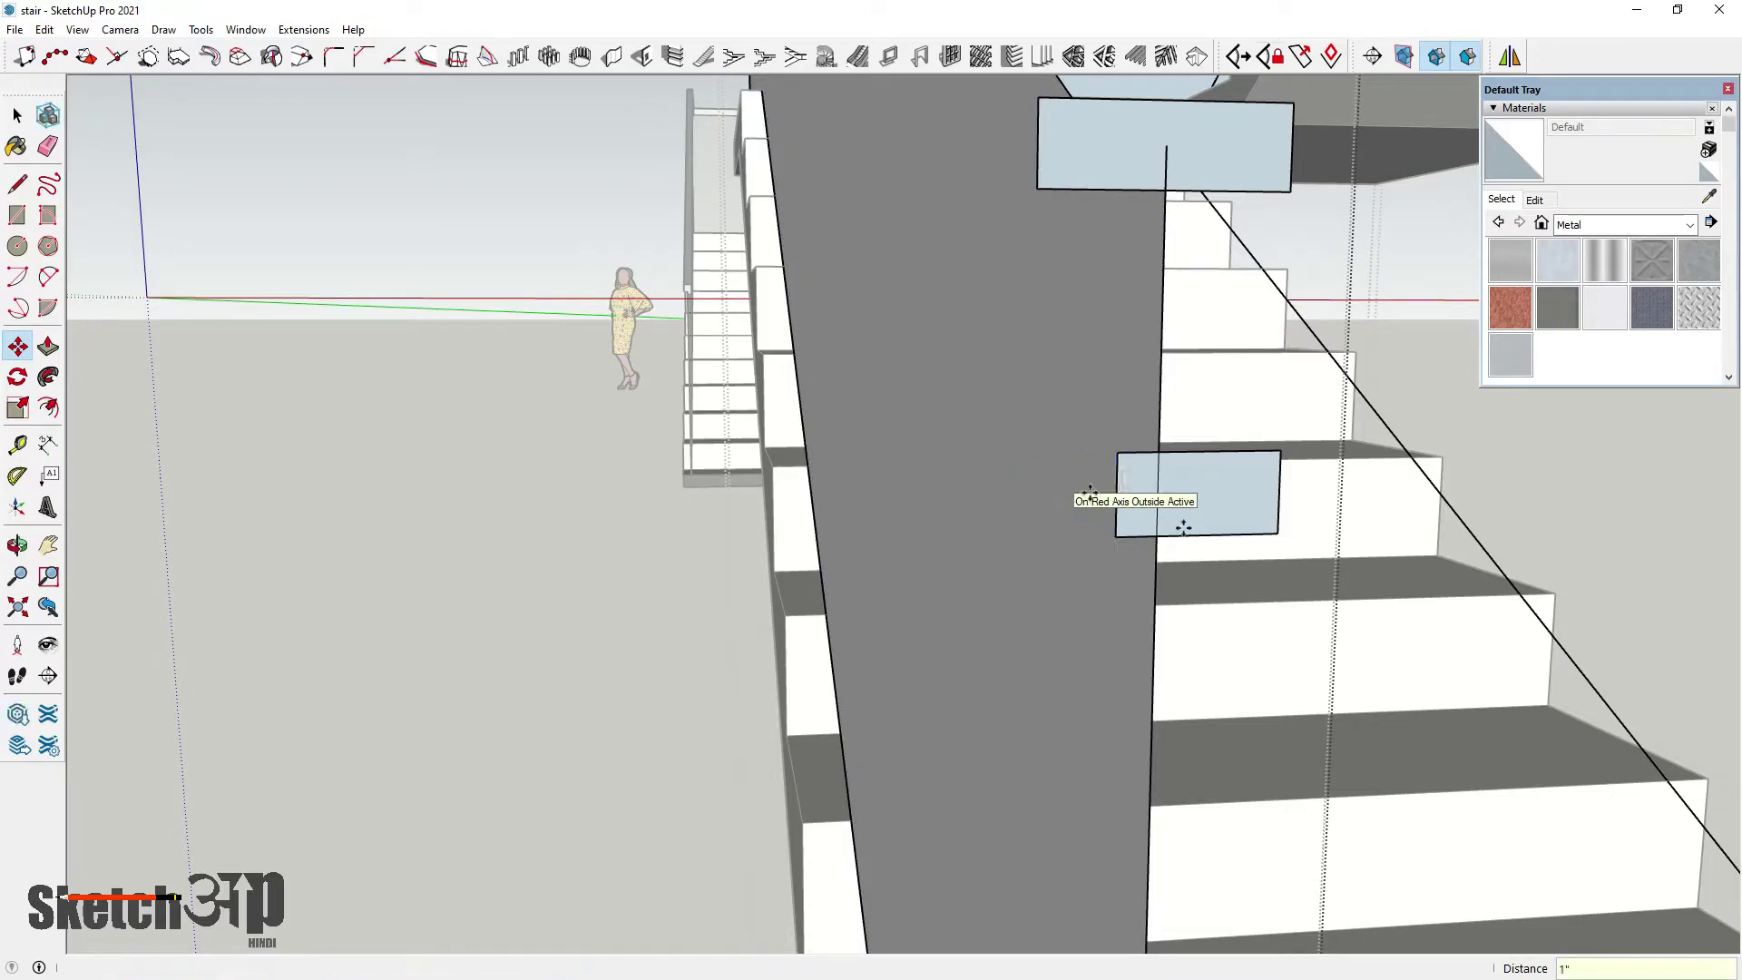
{"action": "left_click", "coordinate": [1275, 491]}
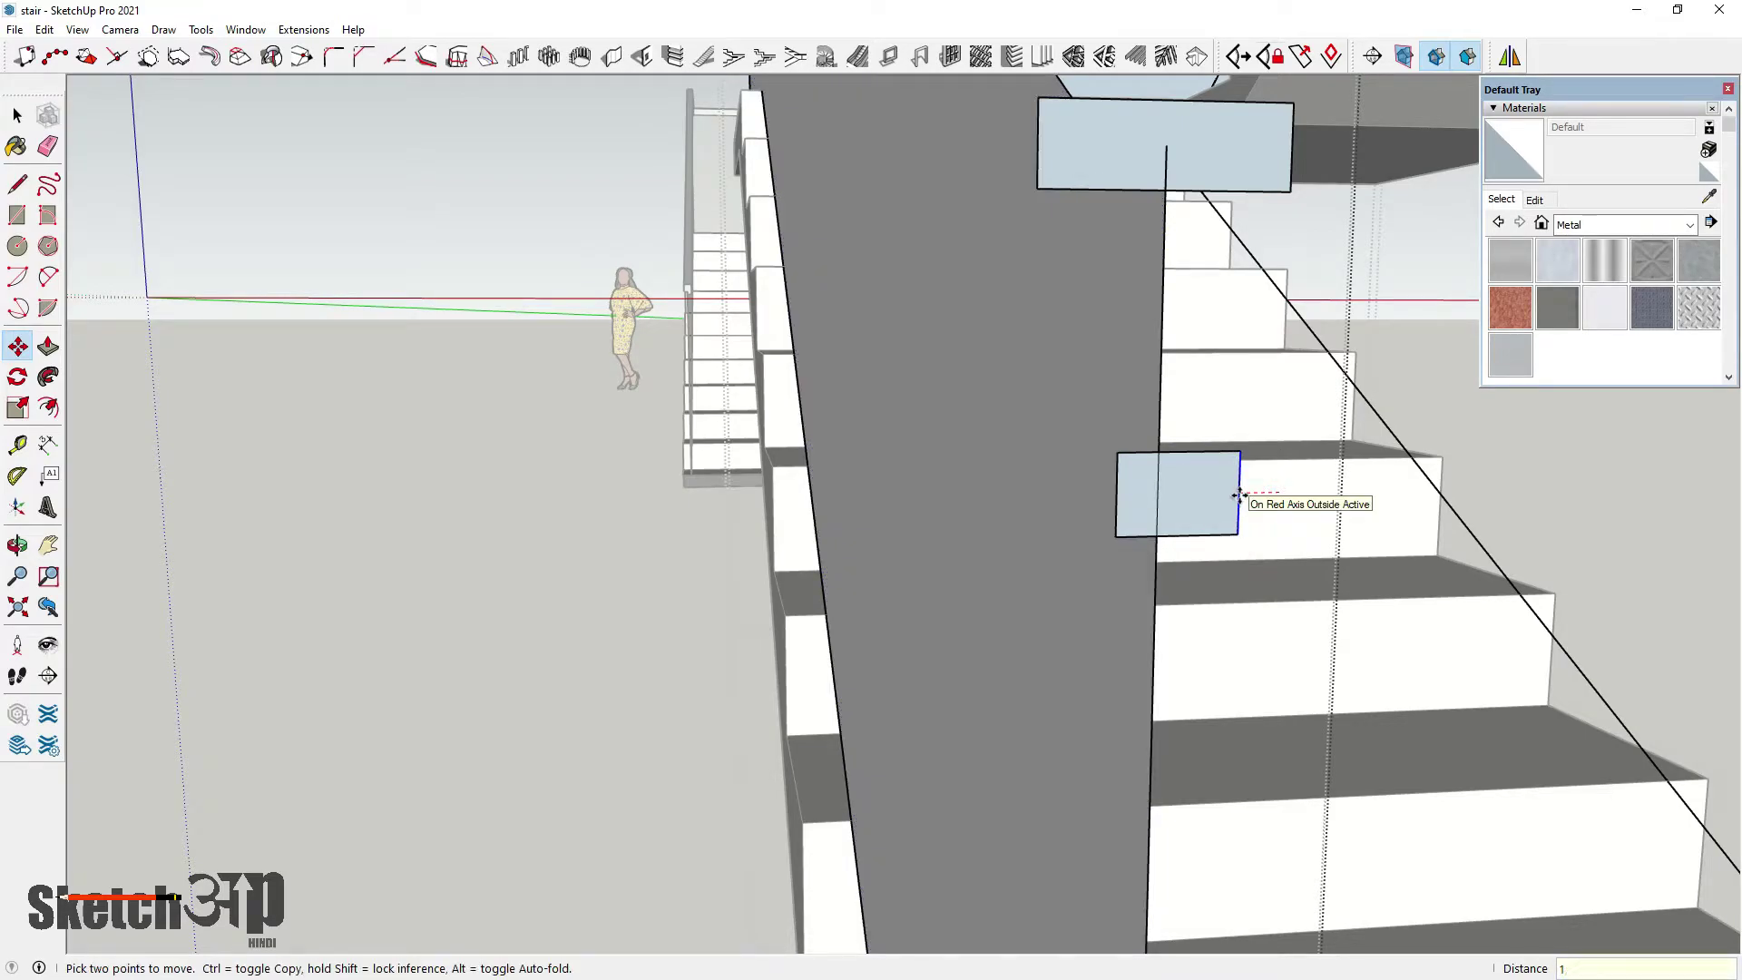
{"action": "key", "text": "Return"}
{"action": "scroll", "coordinate": [994, 494], "scroll_direction": "down", "scroll_amount": 1}
Erase the vertical line running through and below the two profiles at the first flight's lower end
{"action": "left_click", "coordinate": [26, 114]}
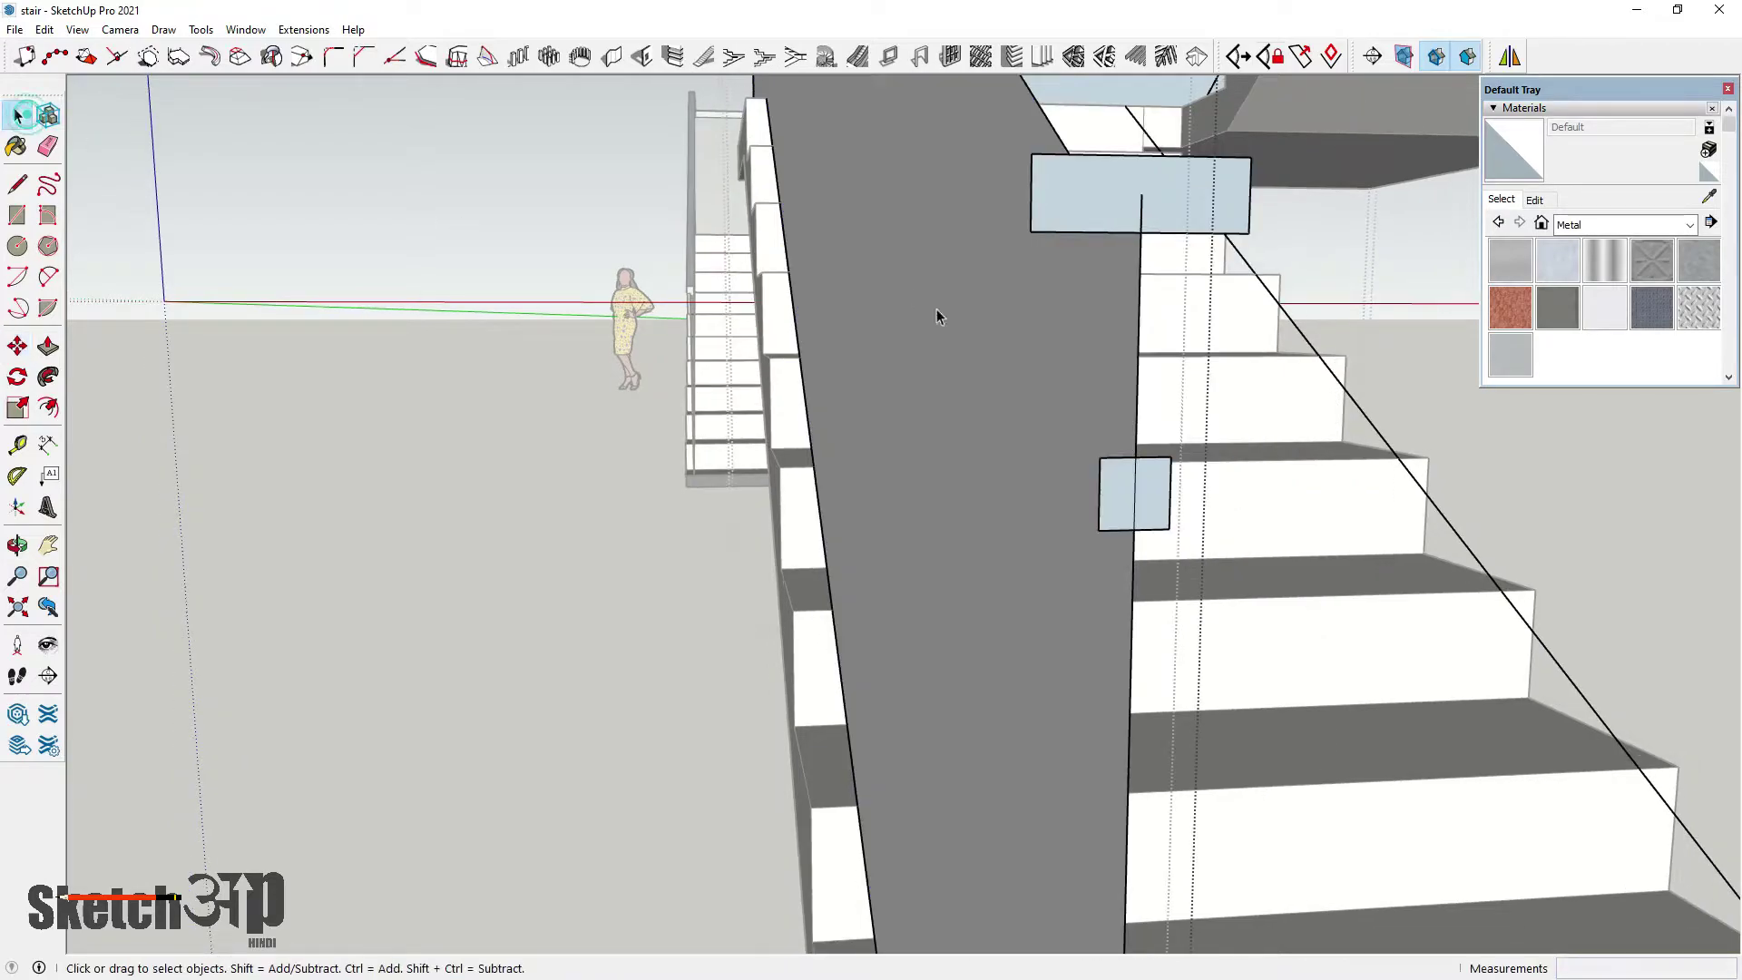
{"action": "middle_click_drag", "start_coordinate": [1005, 382], "coordinate": [1049, 434]}
{"action": "scroll", "coordinate": [1129, 536], "scroll_direction": "up", "scroll_amount": 3}
{"action": "scroll", "coordinate": [1129, 536], "scroll_direction": "up", "scroll_amount": 1}
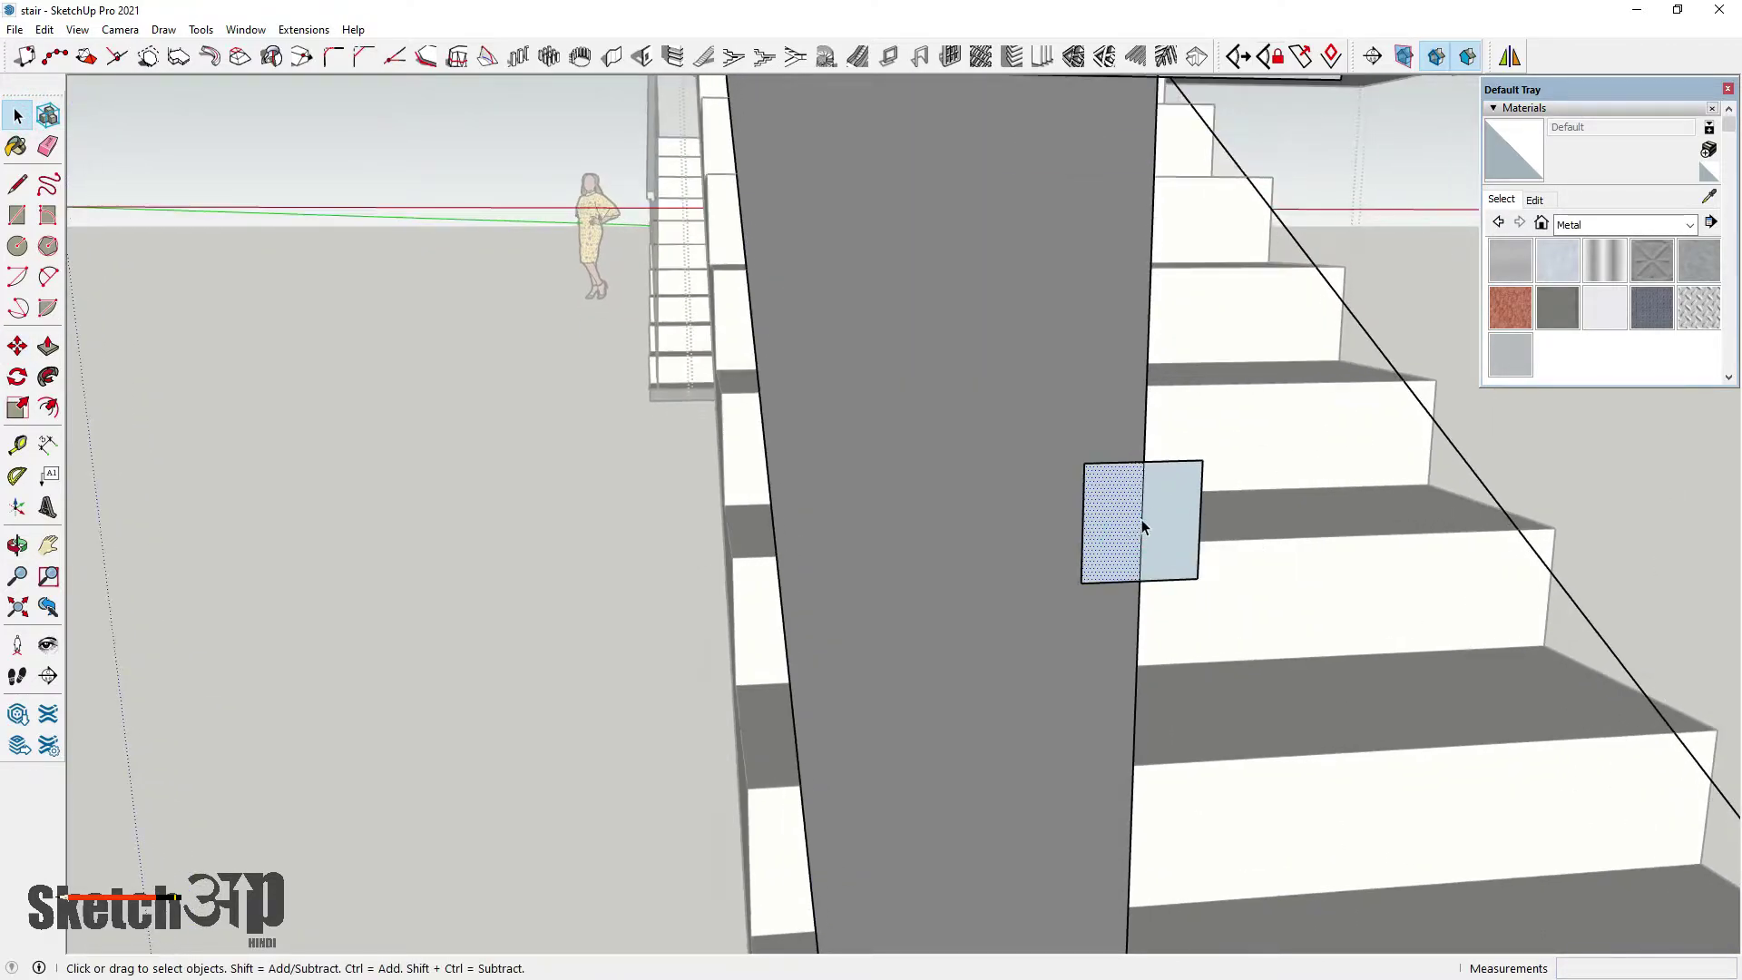
{"action": "scroll", "coordinate": [1115, 541], "scroll_direction": "down", "scroll_amount": 3}
{"action": "scroll", "coordinate": [1114, 541], "scroll_direction": "up", "scroll_amount": 2}
{"action": "key", "text": "e"}
{"action": "scroll", "coordinate": [1103, 513], "scroll_direction": "down", "scroll_amount": 1}
{"action": "left_click", "coordinate": [1110, 534]}
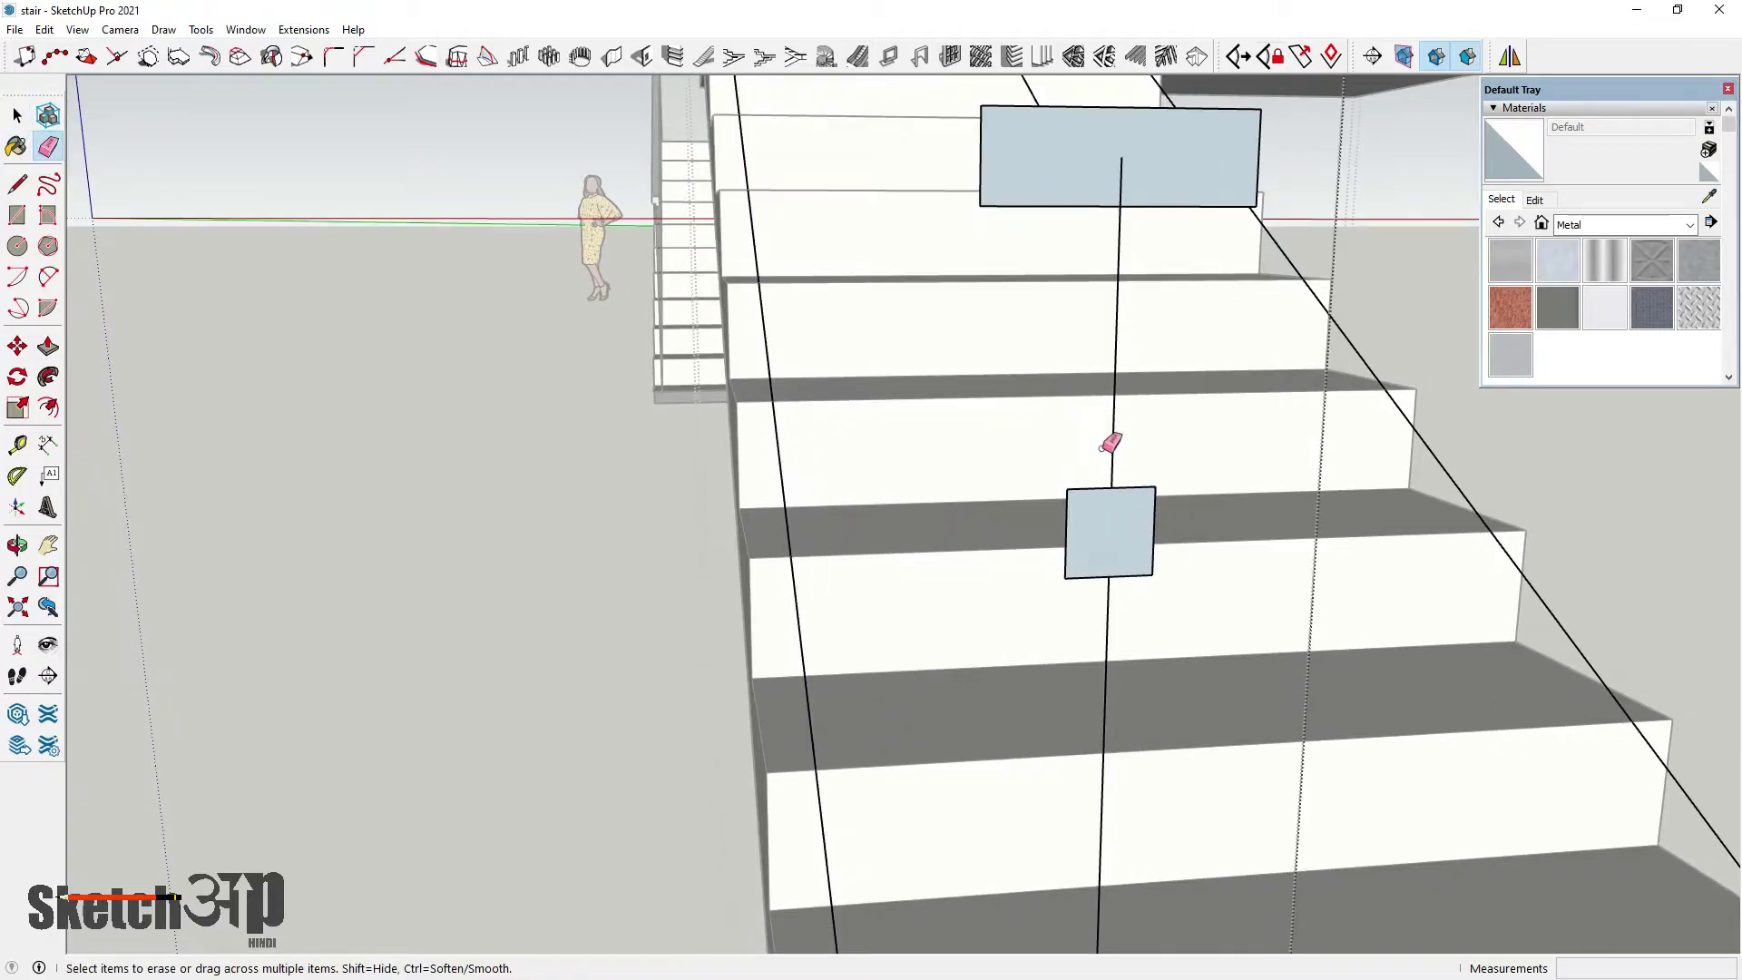
{"action": "scroll", "coordinate": [1085, 531], "scroll_direction": "down", "scroll_amount": 2}
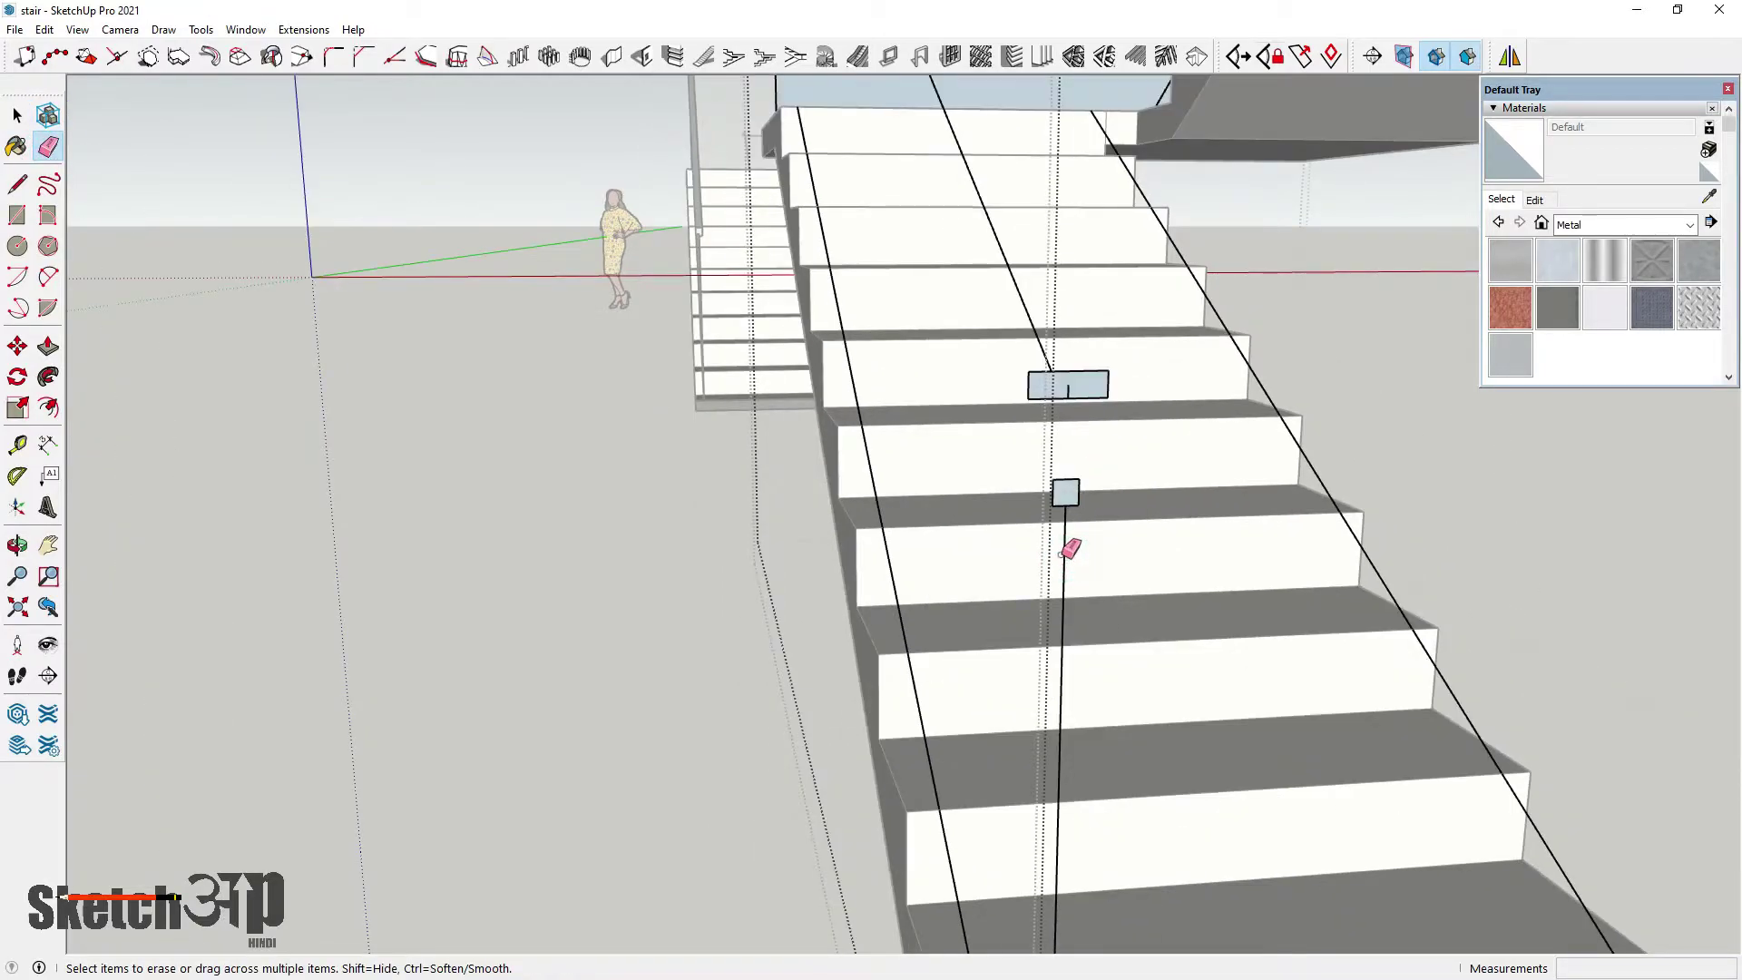
{"action": "scroll", "coordinate": [1062, 550], "scroll_direction": "down", "scroll_amount": 2}
{"action": "scroll", "coordinate": [1262, 541], "scroll_direction": "down", "scroll_amount": 2}
{"action": "scroll", "coordinate": [1293, 537], "scroll_direction": "up", "scroll_amount": 4}
{"action": "mouse_move", "coordinate": [1304, 550]}
{"action": "middle_mouse_down"}
{"action": "mouse_move", "coordinate": [1432, 615]}
{"action": "mouse_move", "coordinate": [1567, 852]}
{"action": "mouse_move", "coordinate": [1634, 852]}
{"action": "mouse_move", "coordinate": [1582, 681]}
{"action": "mouse_move", "coordinate": [1734, 635]}
{"action": "mouse_move", "coordinate": [1070, 626]}
{"action": "middle_mouse_up"}
{"action": "scroll", "coordinate": [929, 622], "scroll_direction": "down", "scroll_amount": 6}
{"action": "middle_click_drag", "start_coordinate": [929, 623], "coordinate": [1034, 617]}
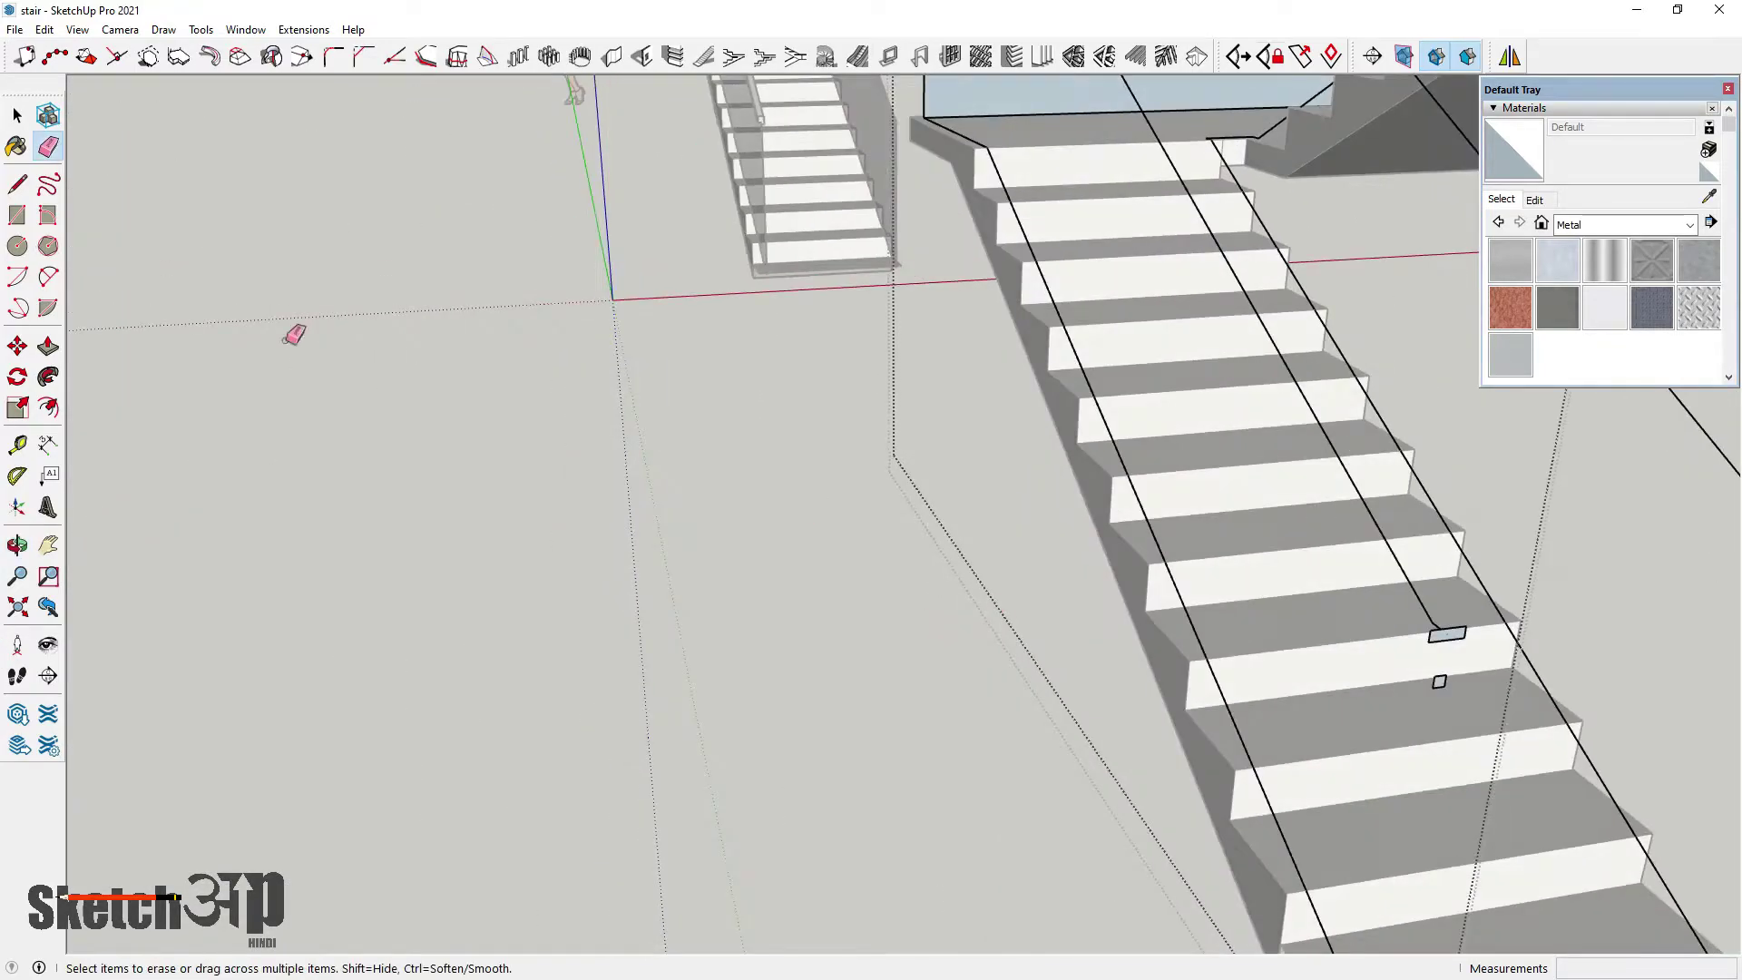
Delete the remaining landing and second-flight panel faces with their vertical edges, keeping only the upper and lower railing outlines
{"action": "left_click", "coordinate": [17, 116]}
{"action": "scroll", "coordinate": [908, 537], "scroll_direction": "down", "scroll_amount": 3}
{"action": "middle_click_drag", "start_coordinate": [908, 537], "coordinate": [1208, 748]}
{"action": "scroll", "coordinate": [971, 436], "scroll_direction": "down", "scroll_amount": 3}
{"action": "middle_click_drag", "start_coordinate": [971, 441], "coordinate": [1002, 324]}
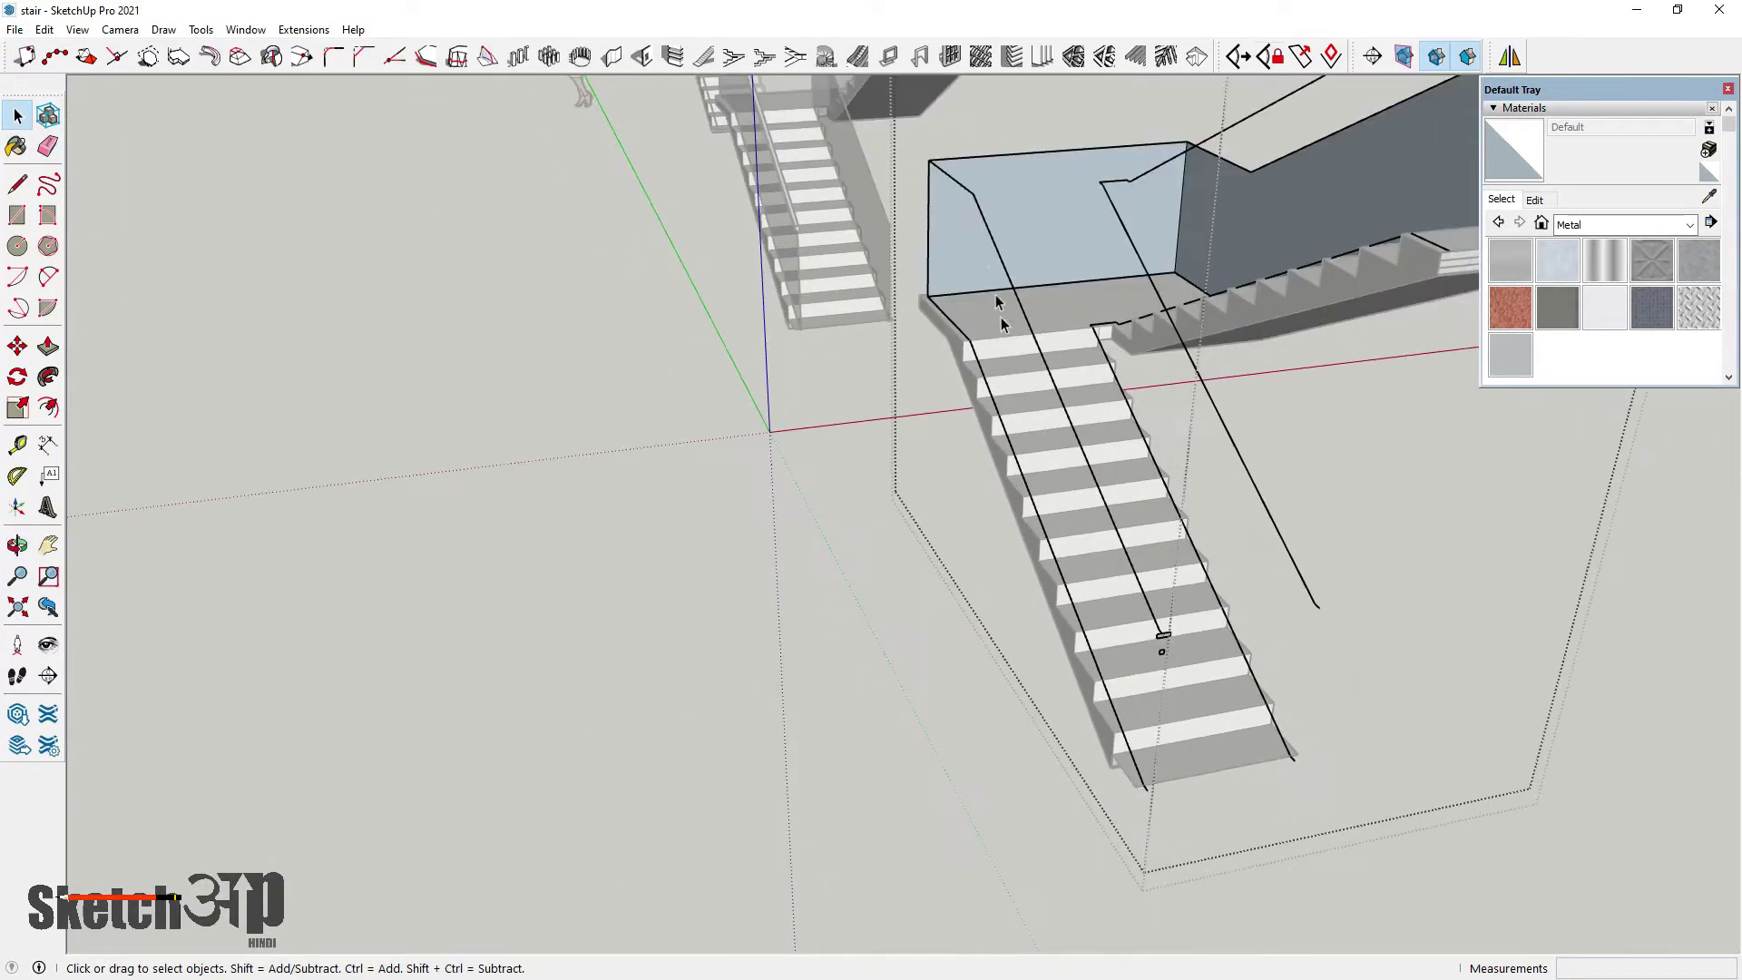
{"action": "double_click", "coordinate": [930, 212]}
{"action": "scroll", "coordinate": [1037, 258], "scroll_direction": "down", "scroll_amount": 3}
{"action": "key", "text": "Delete"}
{"action": "scroll", "coordinate": [1167, 221], "scroll_direction": "up", "scroll_amount": 2}
{"action": "double_click", "coordinate": [1138, 211]}
{"action": "key", "text": "Delete"}
{"action": "scroll", "coordinate": [1135, 231], "scroll_direction": "down", "scroll_amount": 1}
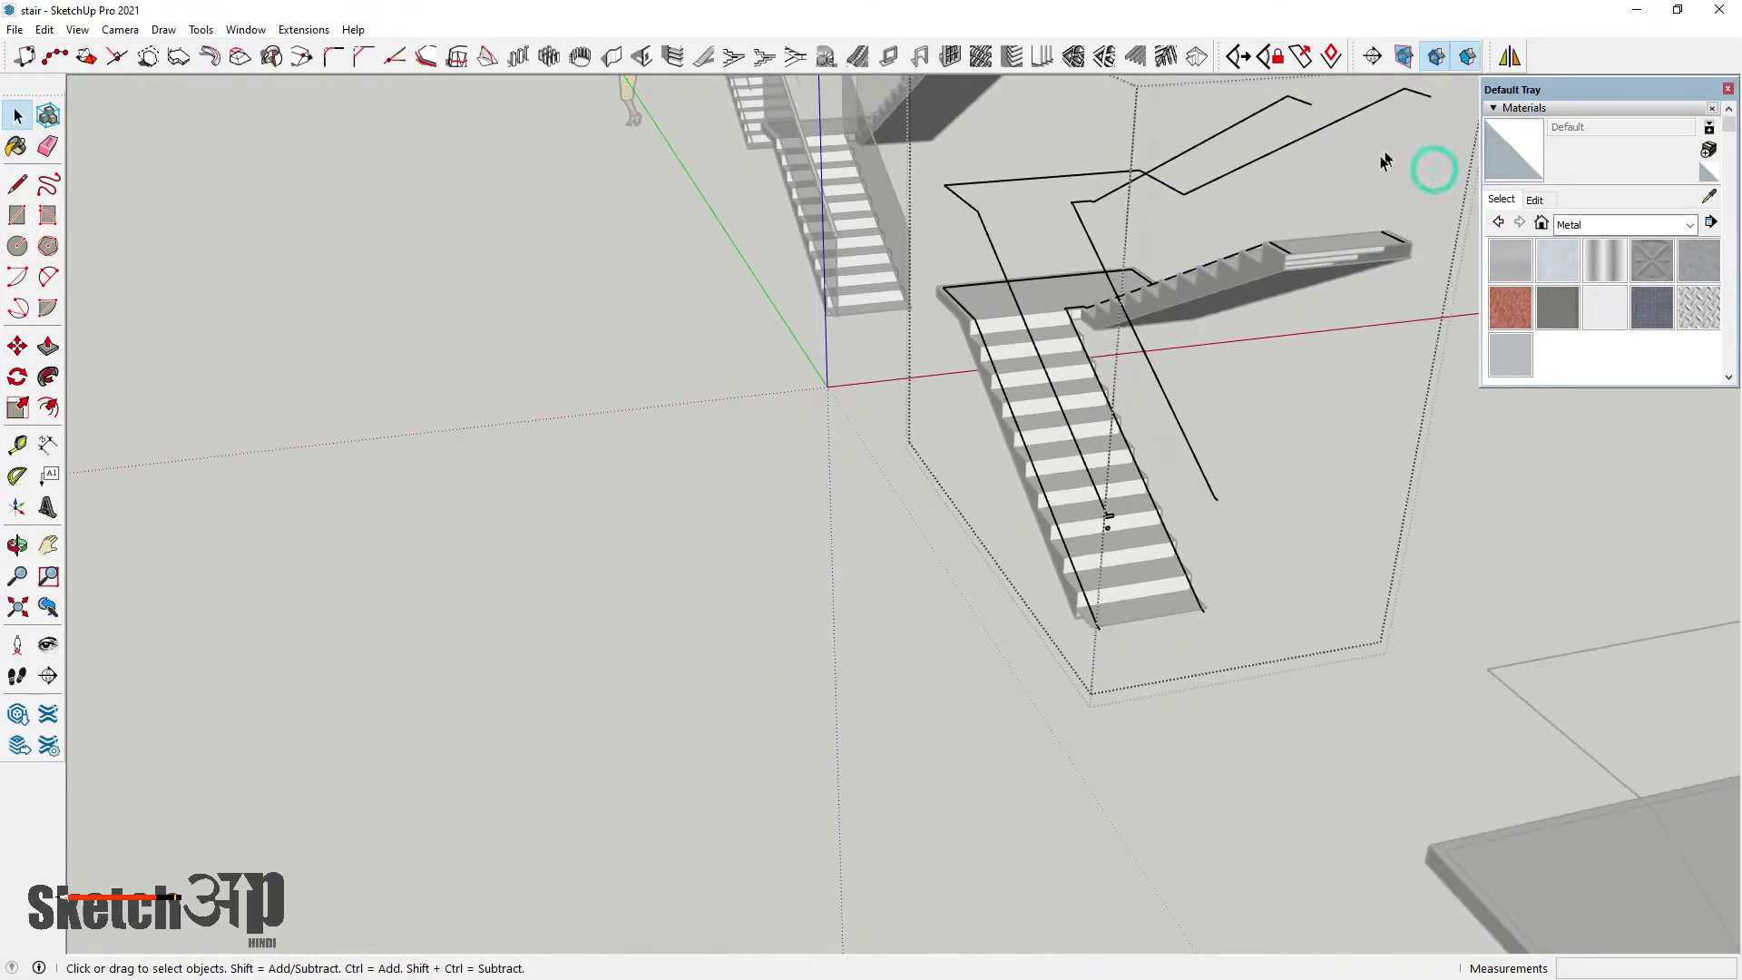
Sweep the 1" square profile along the outer upper railing outline with Follow Me
{"action": "scroll", "coordinate": [1109, 523], "scroll_direction": "up", "scroll_amount": 4}
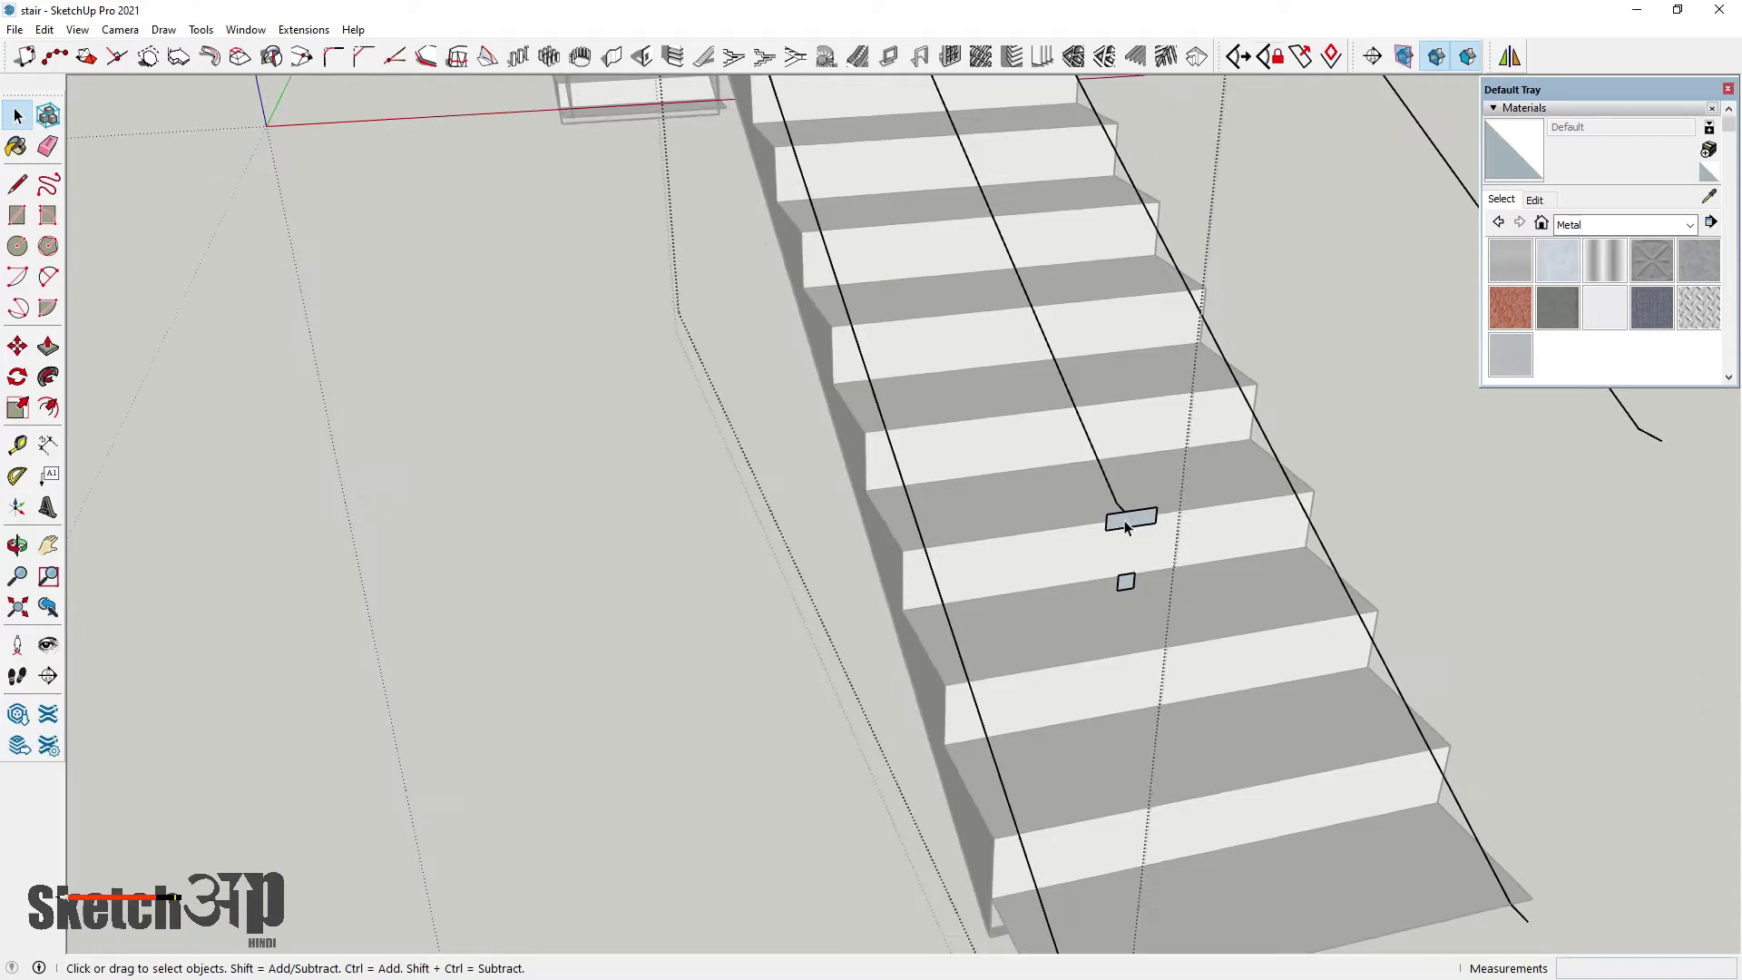
{"action": "left_click", "coordinate": [1121, 526]}
{"action": "scroll", "coordinate": [1121, 526], "scroll_direction": "up", "scroll_amount": 1}
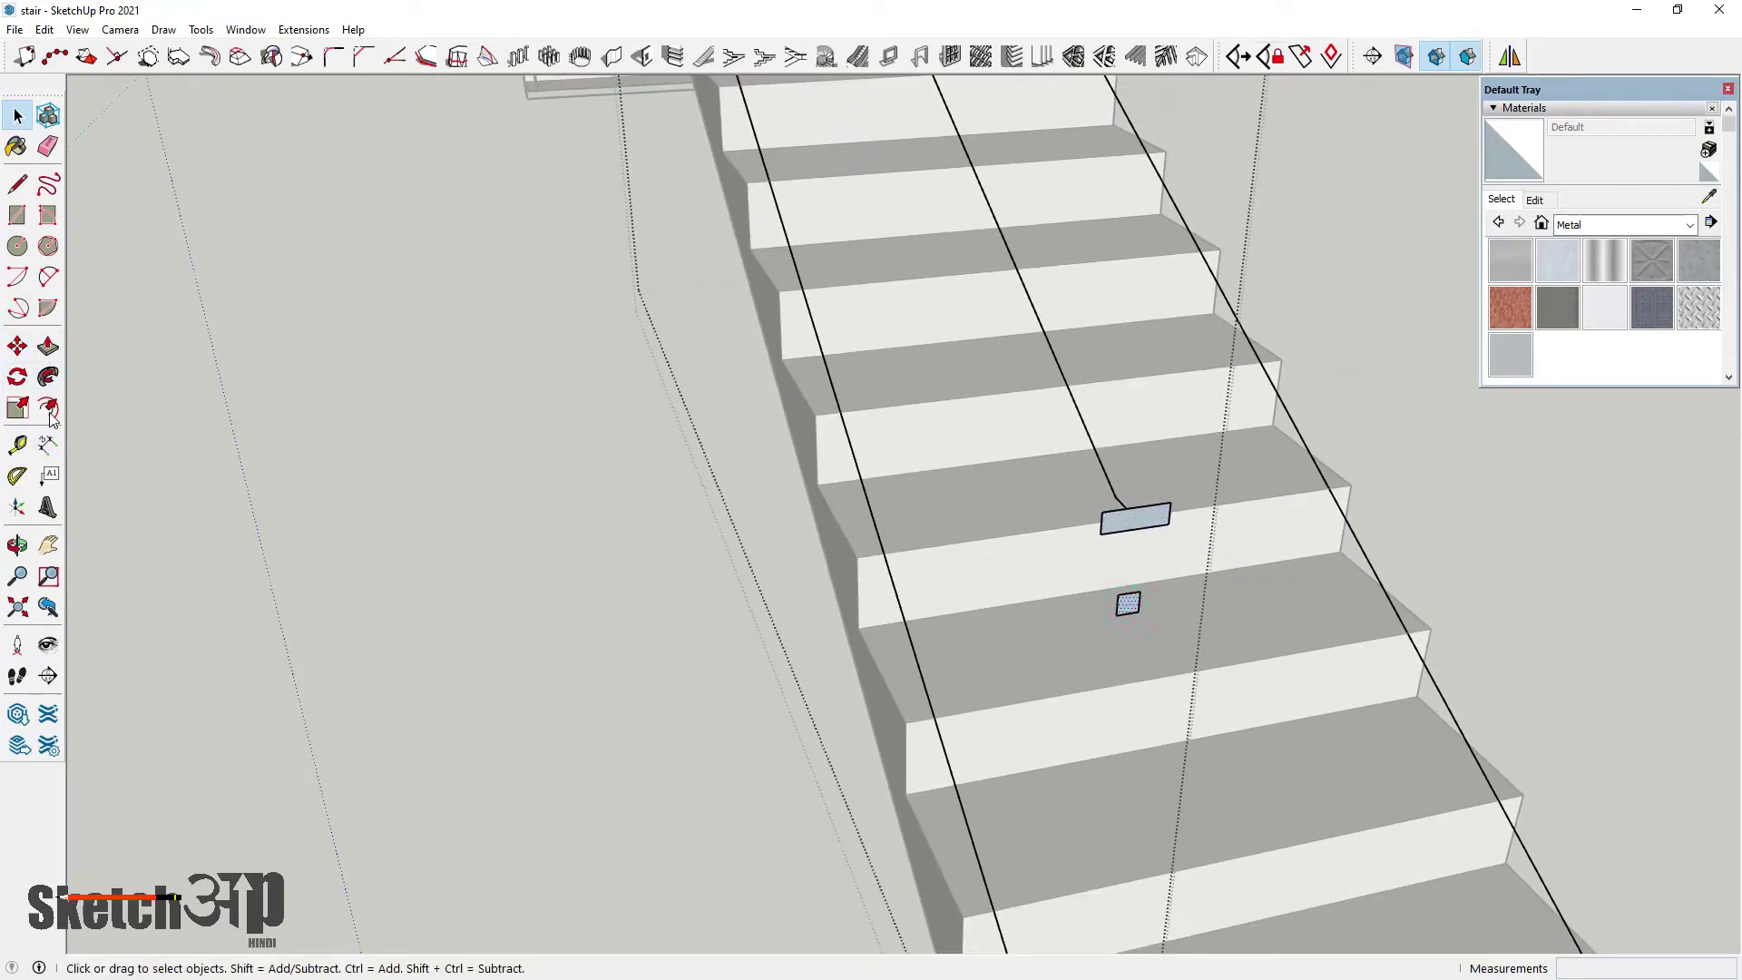
{"action": "left_click", "coordinate": [49, 382]}
{"action": "scroll", "coordinate": [1145, 613], "scroll_direction": "down", "scroll_amount": 1}
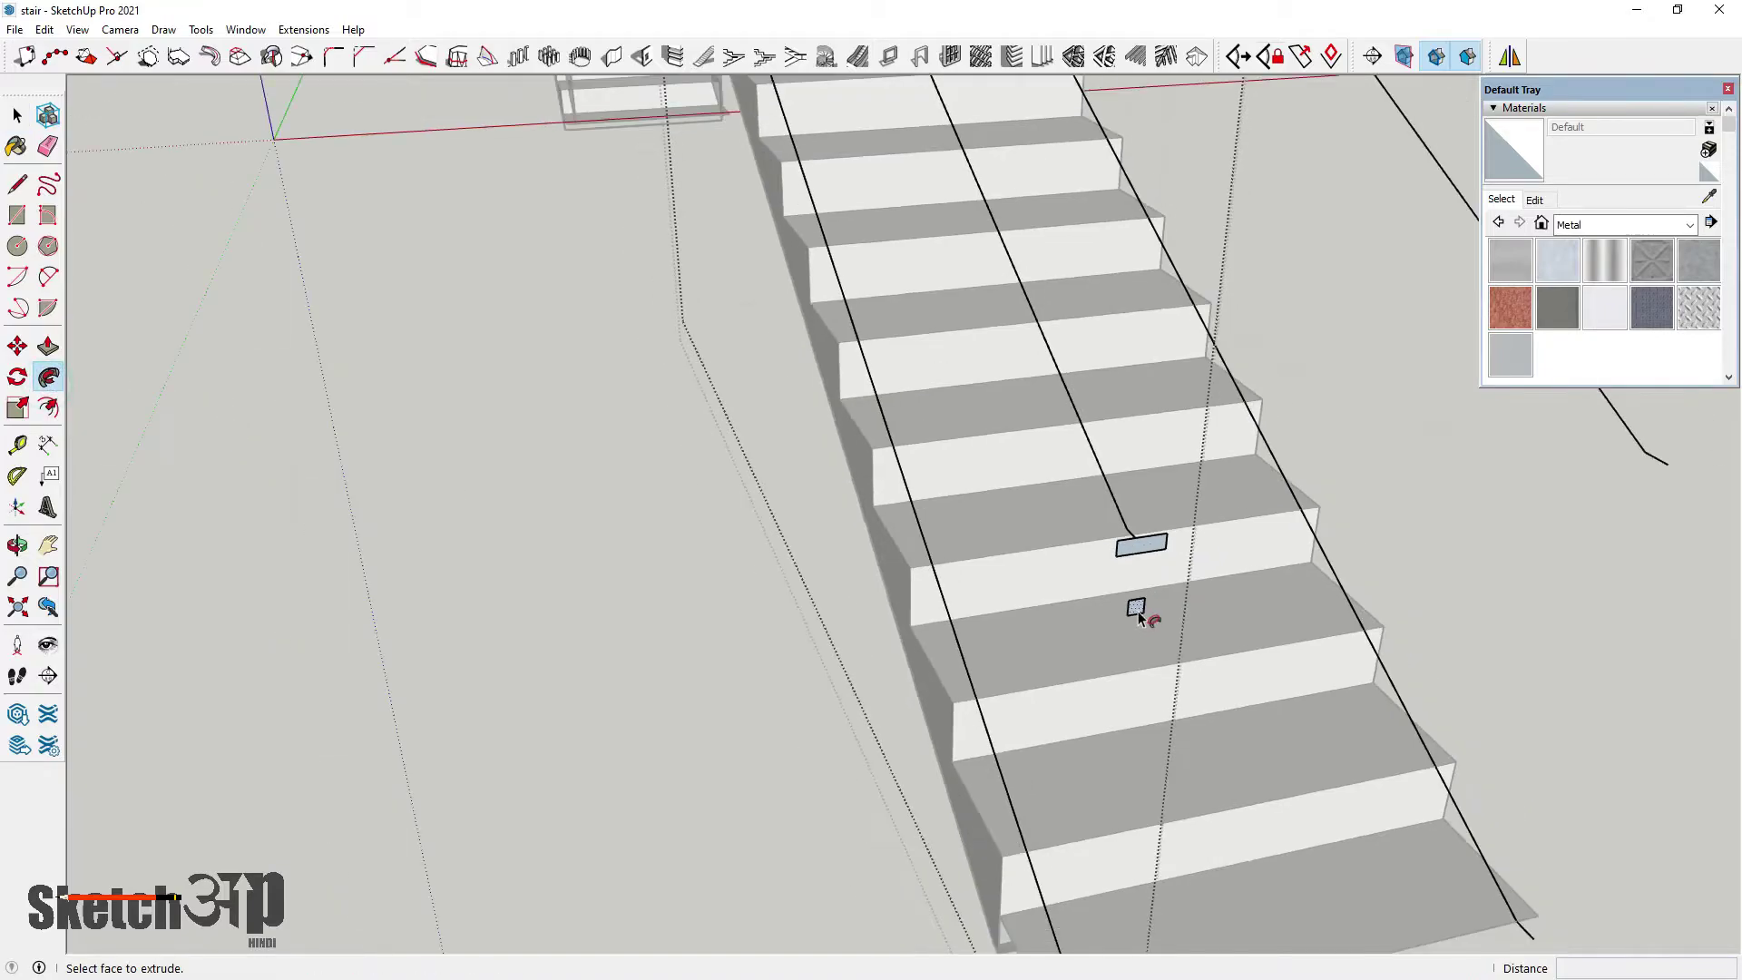
{"action": "left_click", "coordinate": [18, 115]}
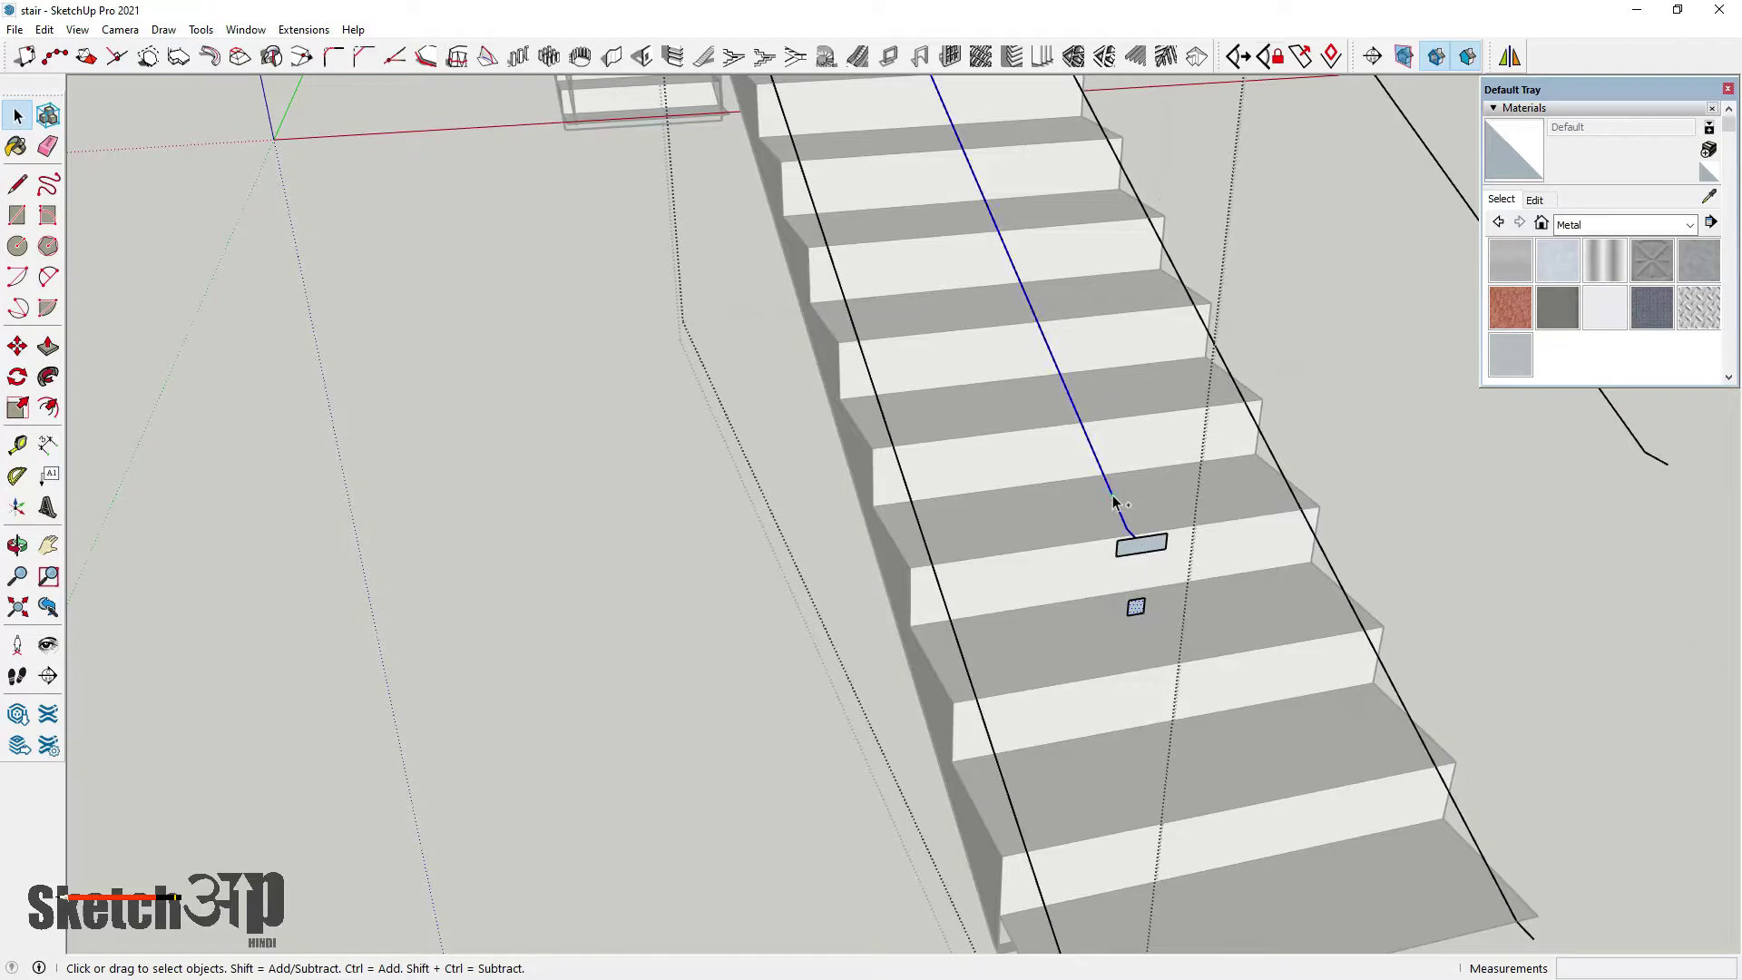
{"action": "scroll", "coordinate": [1064, 563], "scroll_direction": "down", "scroll_amount": 4}
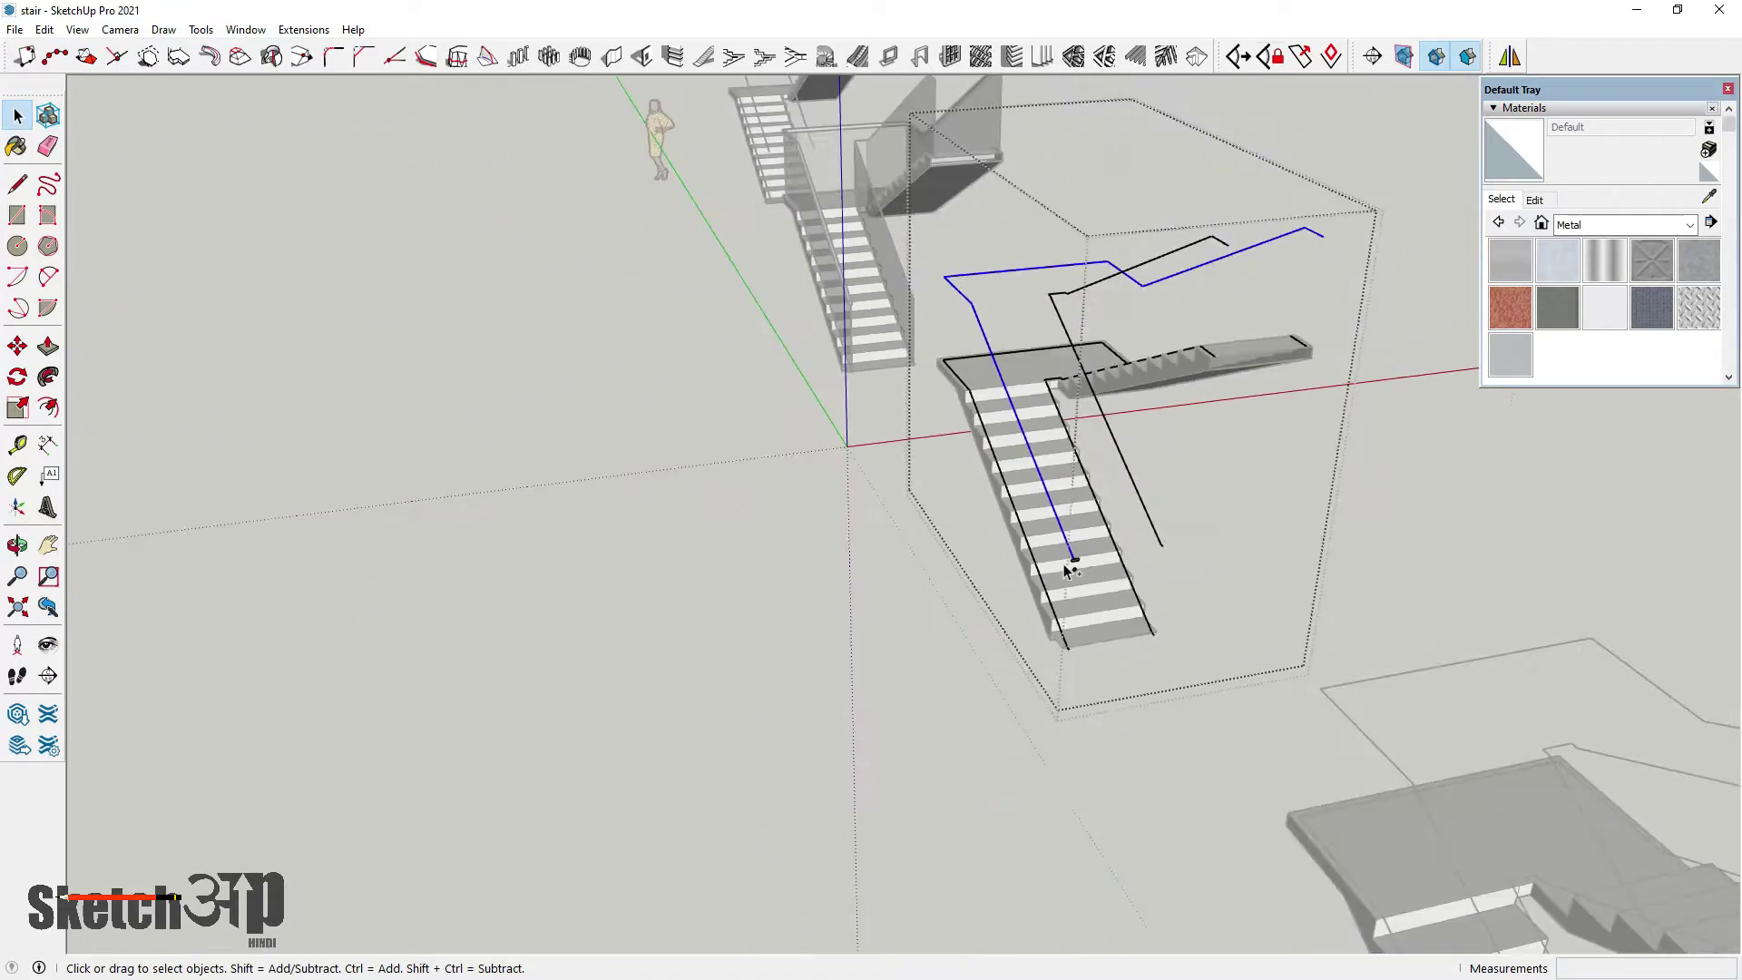
{"action": "left_click", "coordinate": [44, 381]}
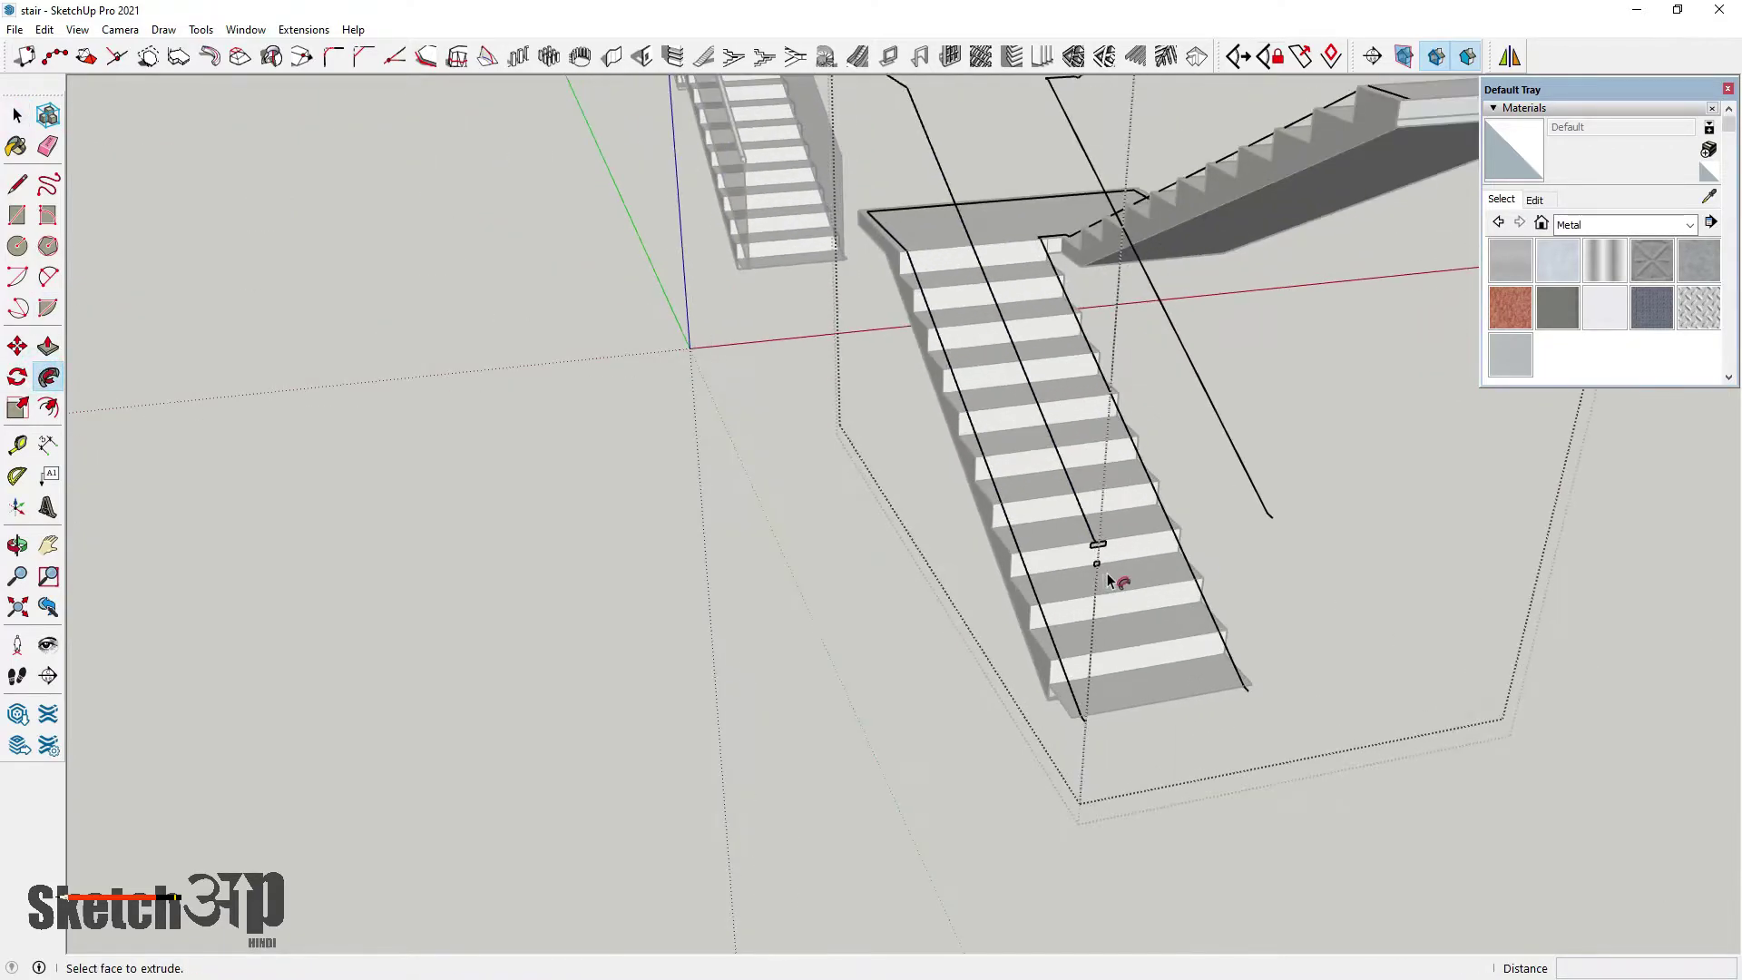
{"action": "scroll", "coordinate": [1103, 570], "scroll_direction": "up", "scroll_amount": 5}
{"action": "left_click", "coordinate": [1088, 556]}
{"action": "scroll", "coordinate": [1091, 557], "scroll_direction": "down", "scroll_amount": 10}
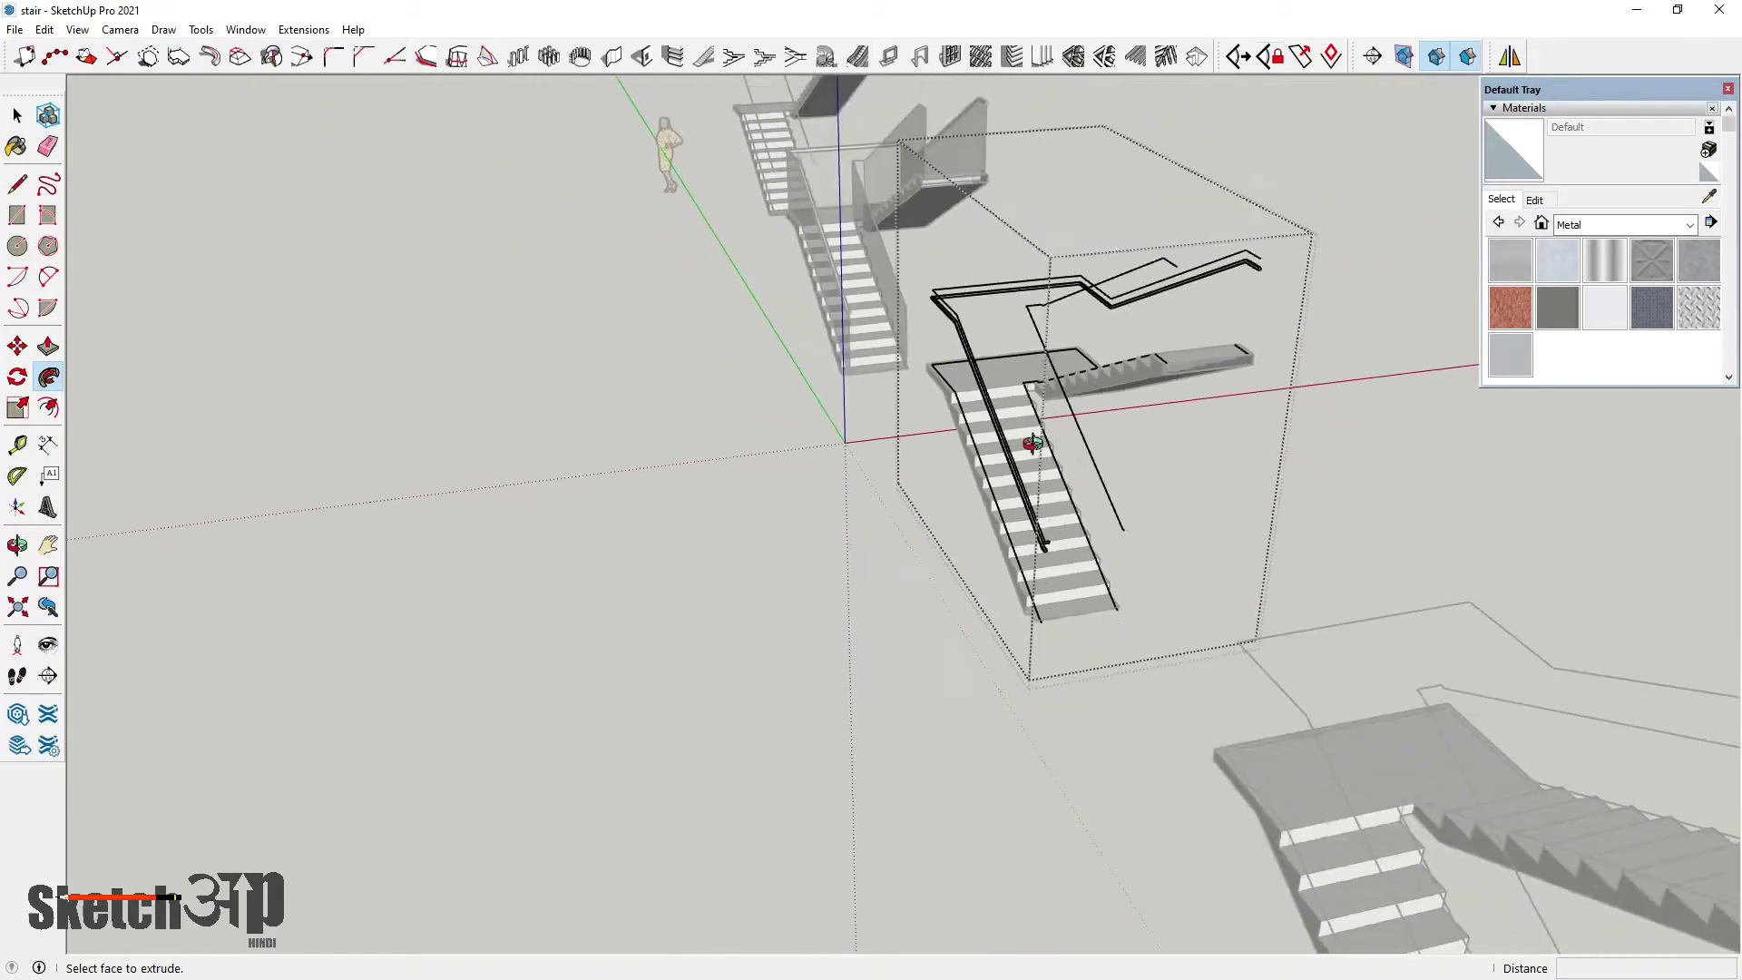
Select the entire swept square bar and make it a group
{"action": "scroll", "coordinate": [907, 264], "scroll_direction": "up", "scroll_amount": 8}
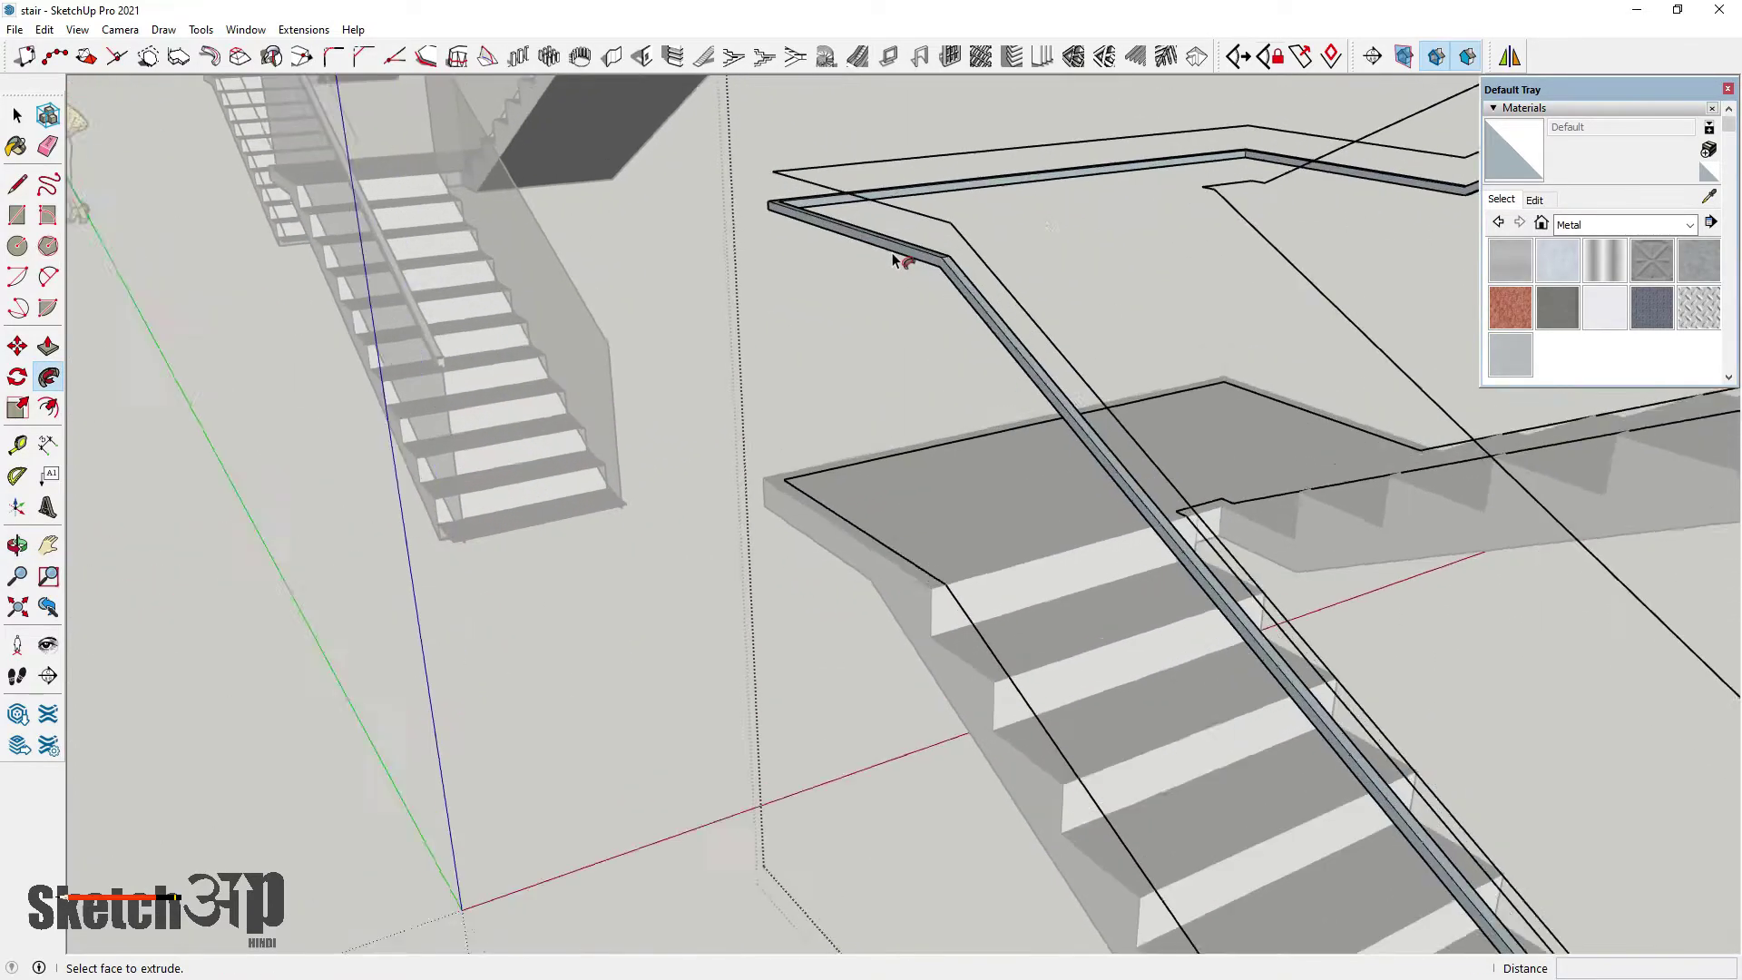
{"action": "left_click", "coordinate": [16, 116]}
{"action": "triple_click", "coordinate": [948, 272]}
{"action": "right_click", "coordinate": [951, 265]}
{"action": "left_click", "coordinate": [998, 425]}
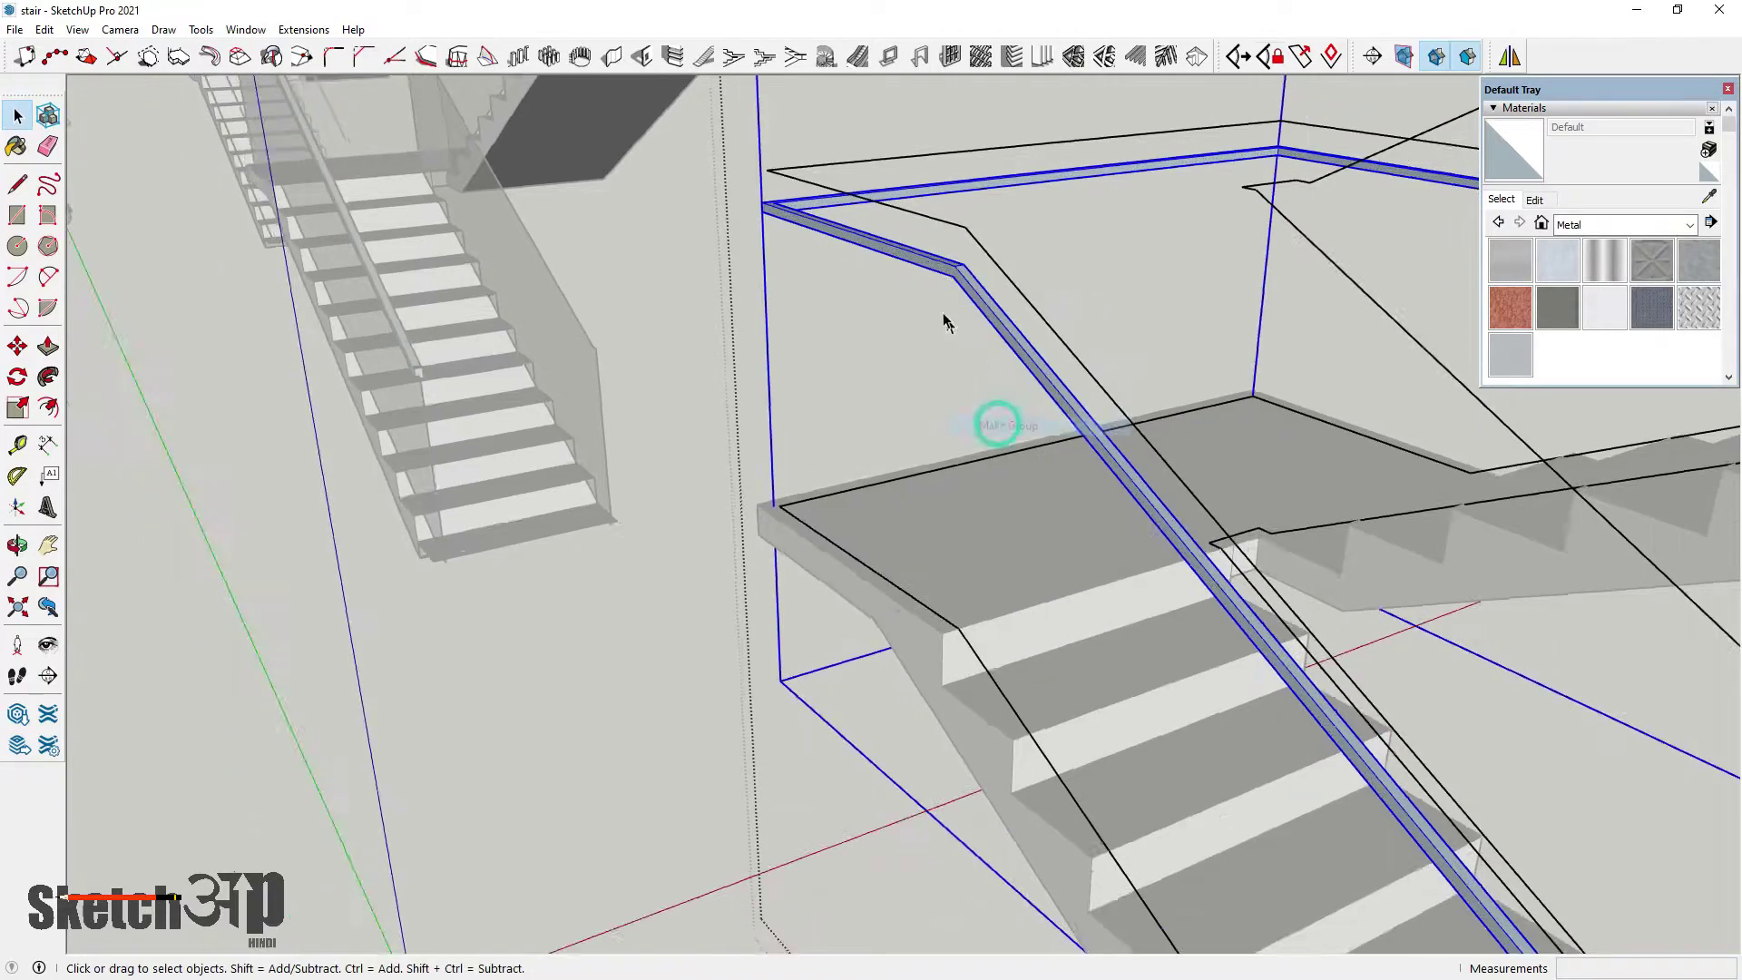
Sweep the wider rectangular handrail profile along the same upper outline with Follow Me
{"action": "scroll", "coordinate": [953, 363], "scroll_direction": "down", "scroll_amount": 6}
{"action": "scroll", "coordinate": [1066, 497], "scroll_direction": "up", "scroll_amount": 7}
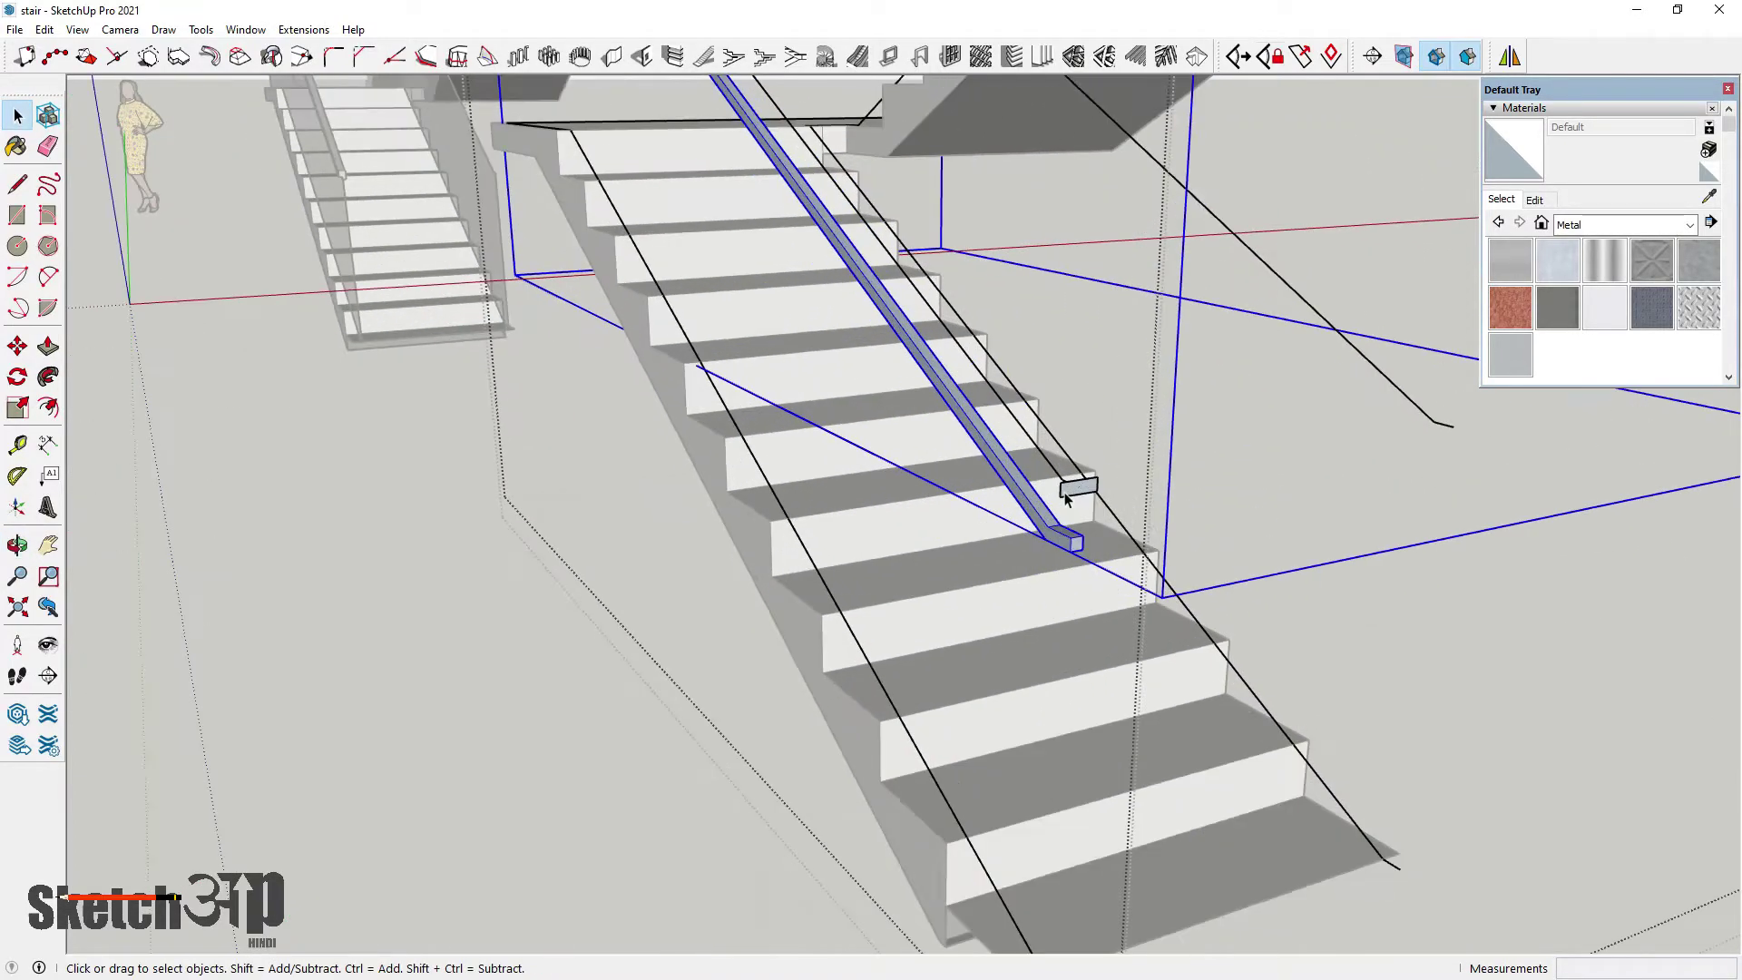
{"action": "left_click", "coordinate": [1068, 495]}
{"action": "scroll", "coordinate": [1069, 497], "scroll_direction": "up", "scroll_amount": 2}
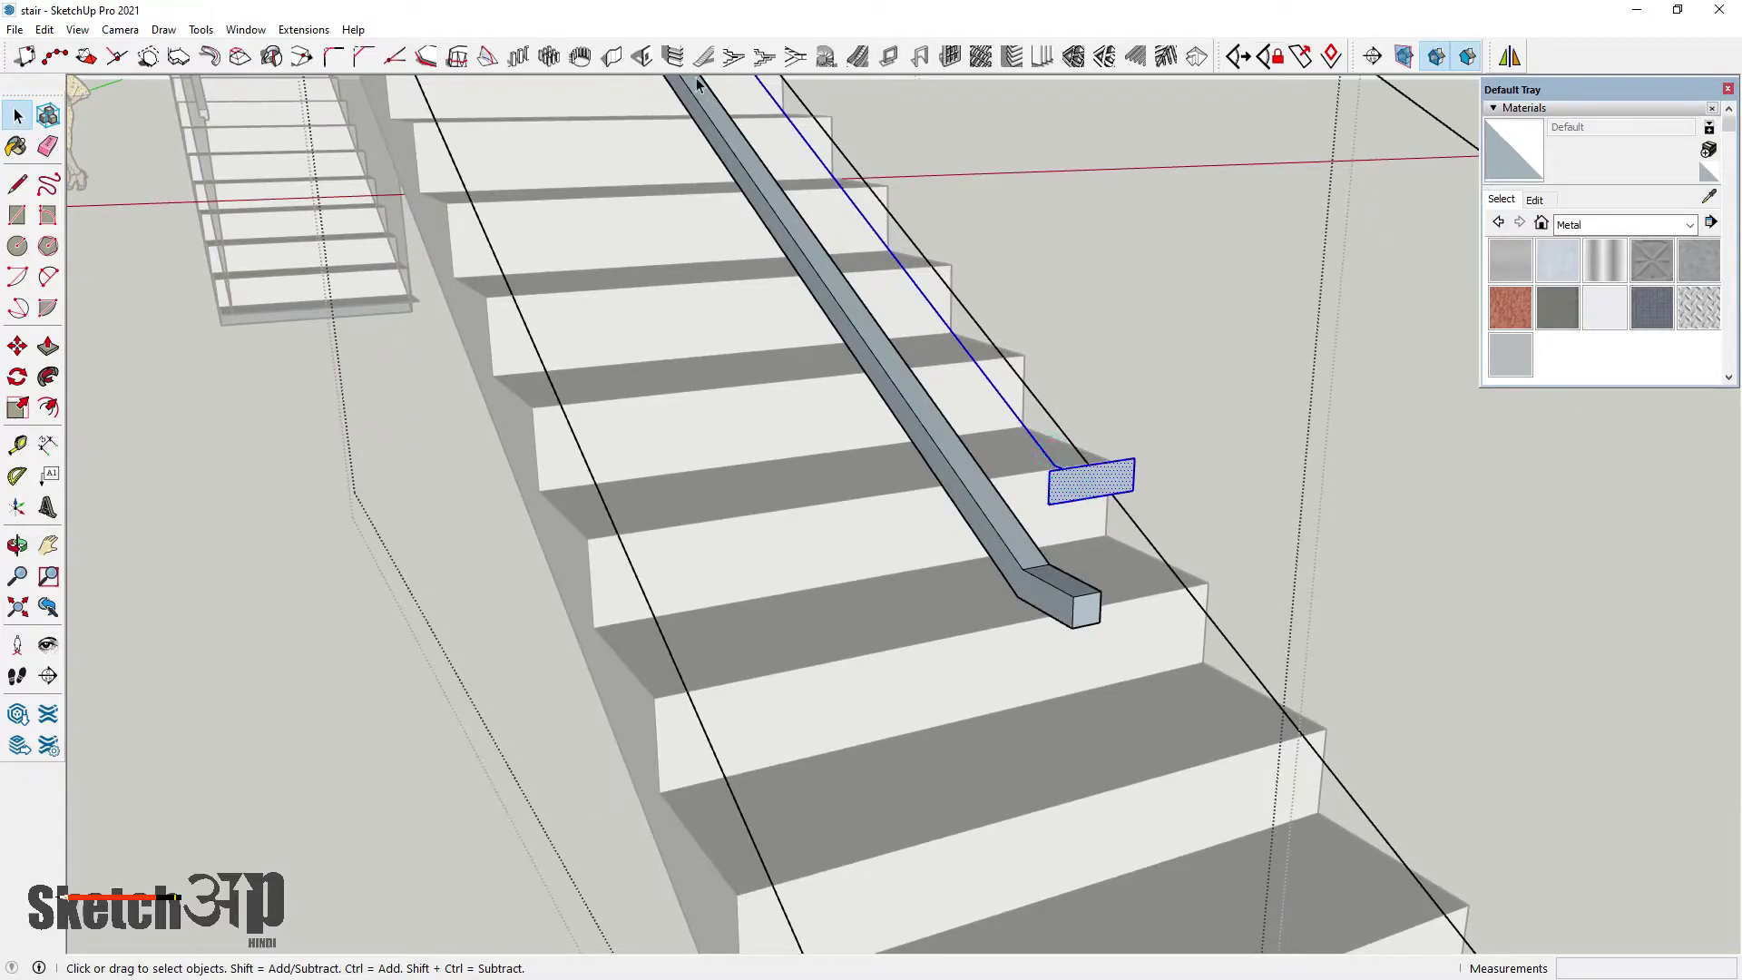
{"action": "left_click", "coordinate": [48, 375]}
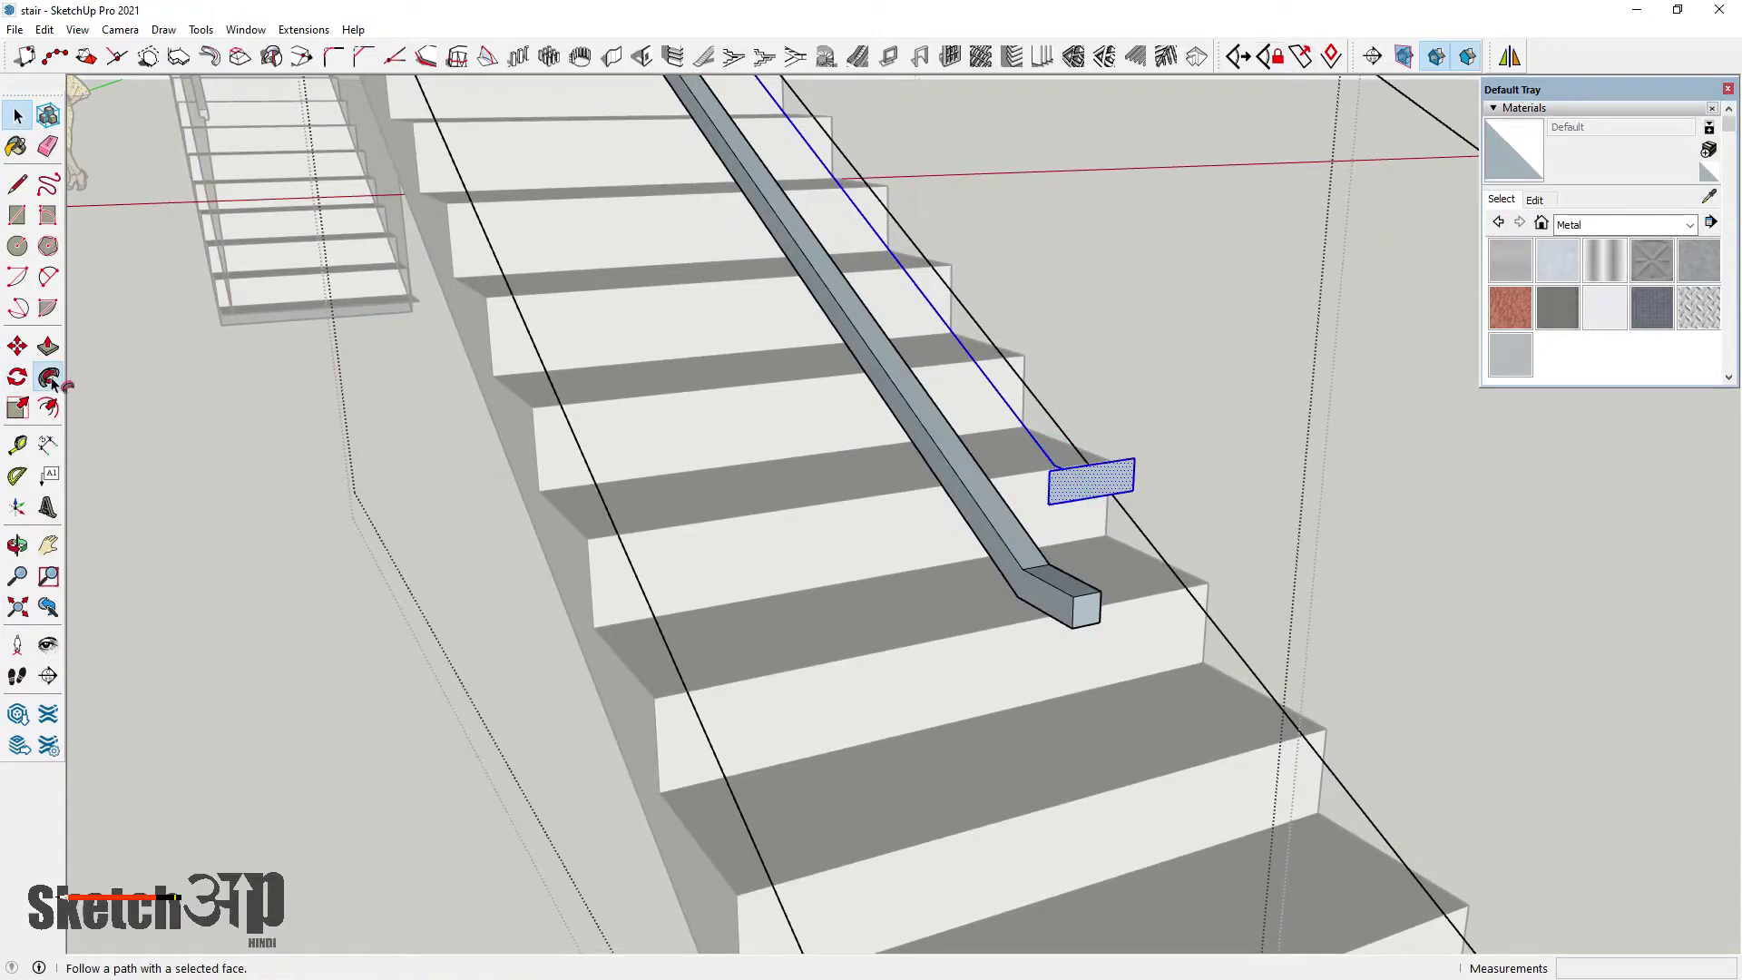
{"action": "left_click", "coordinate": [1077, 494]}
{"action": "scroll", "coordinate": [944, 736], "scroll_direction": "down", "scroll_amount": 3}
{"action": "scroll", "coordinate": [944, 737], "scroll_direction": "down", "scroll_amount": 5}
{"action": "middle_click_drag", "start_coordinate": [825, 669], "coordinate": [933, 681]}
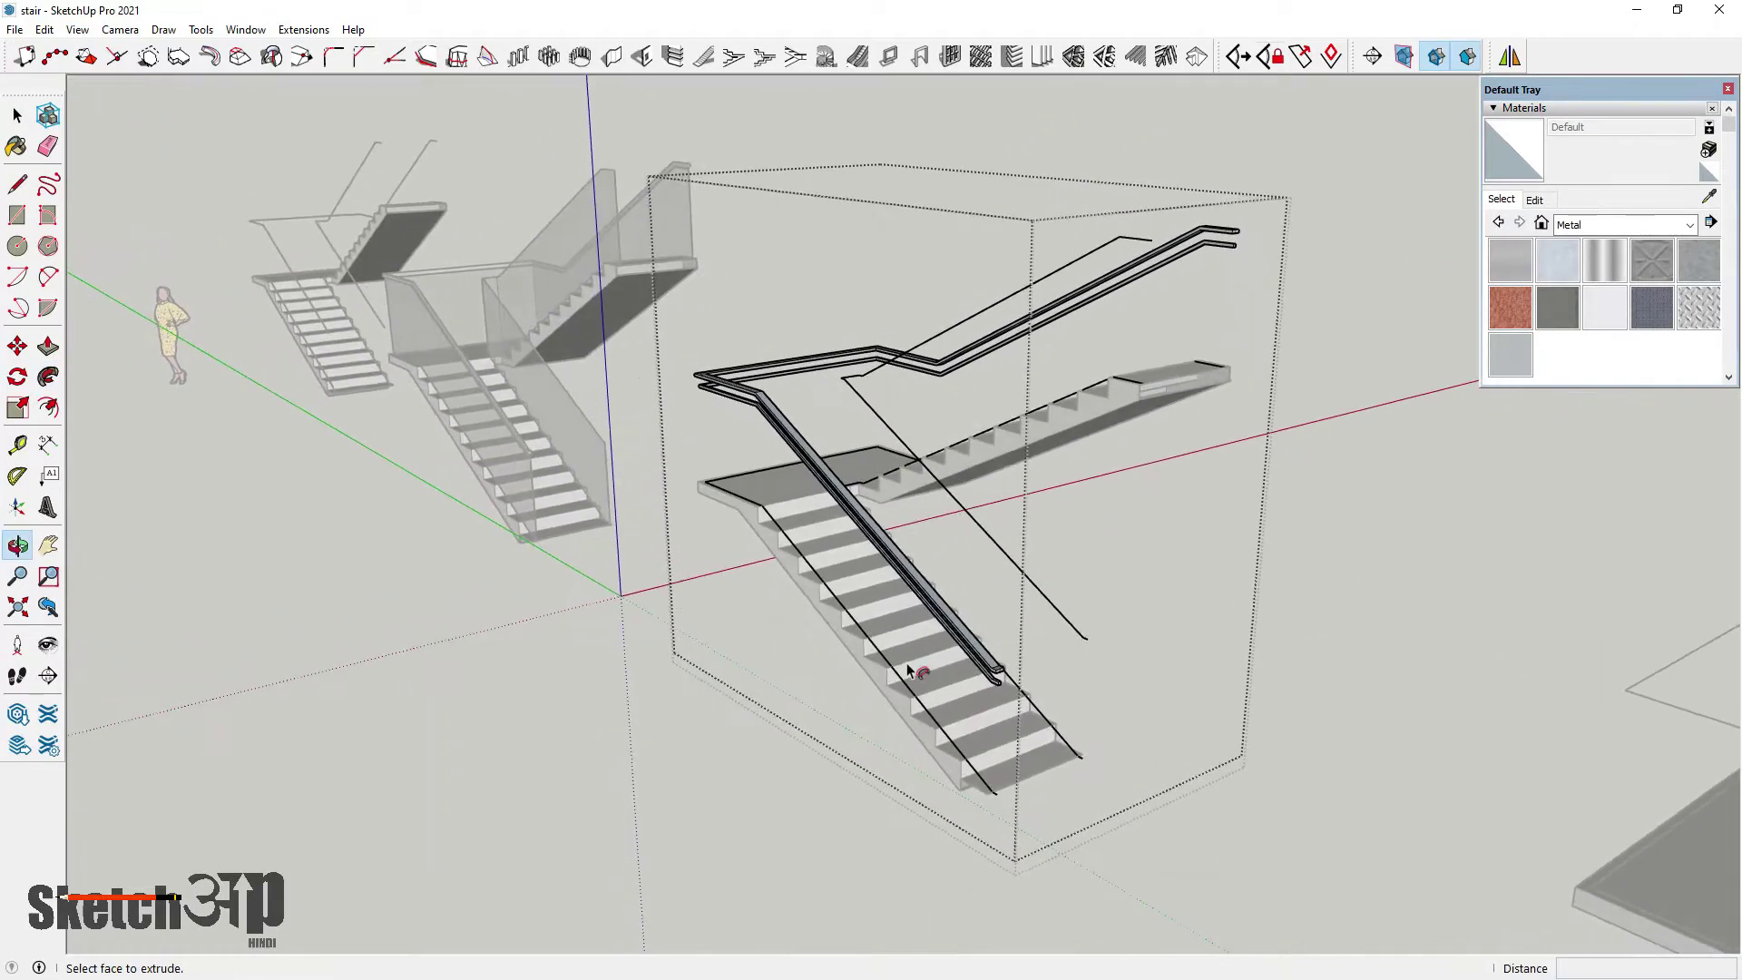
Select the whole swept rectangular handrail and make it a group
{"action": "key", "text": "space"}
{"action": "scroll", "coordinate": [829, 481], "scroll_direction": "up", "scroll_amount": 5}
{"action": "left_click", "coordinate": [998, 652]}
{"action": "right_click", "coordinate": [998, 651]}
{"action": "left_click", "coordinate": [1058, 365]}
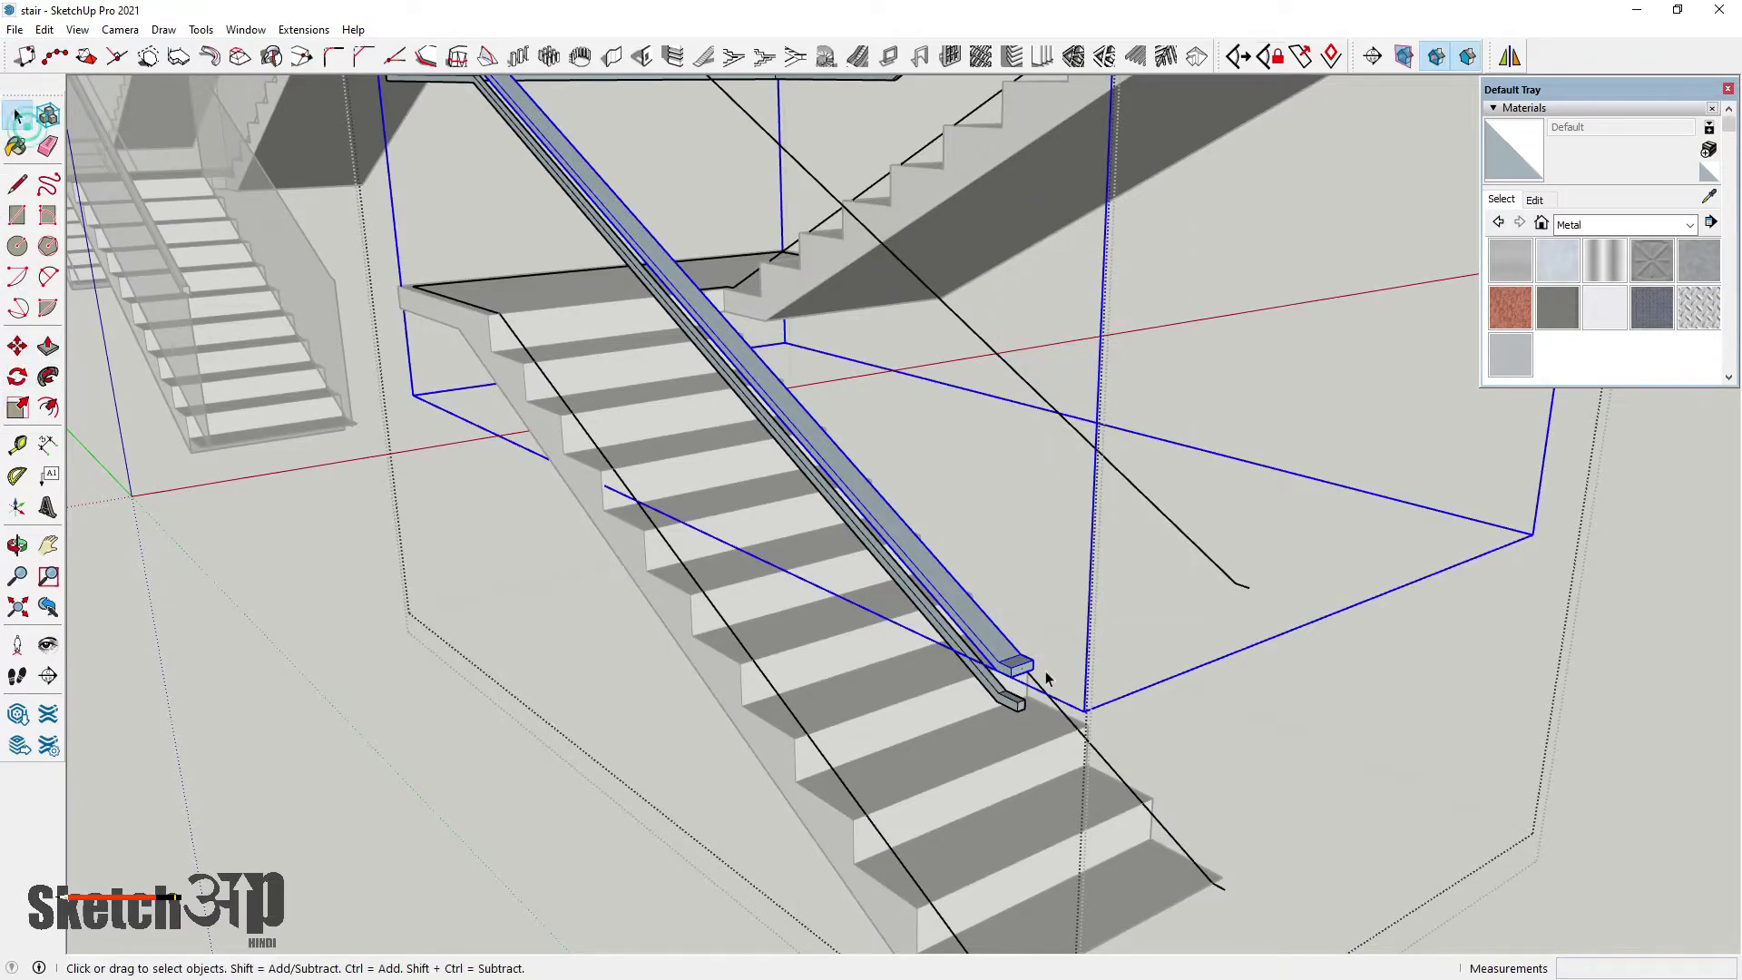
Copy the grouped square bar 4" straight down below the original
{"action": "left_click", "coordinate": [991, 709]}
{"action": "left_click", "coordinate": [17, 346]}
{"action": "middle_click_drag", "start_coordinate": [866, 656], "coordinate": [988, 494]}
{"action": "scroll", "coordinate": [989, 476], "scroll_direction": "up", "scroll_amount": 6}
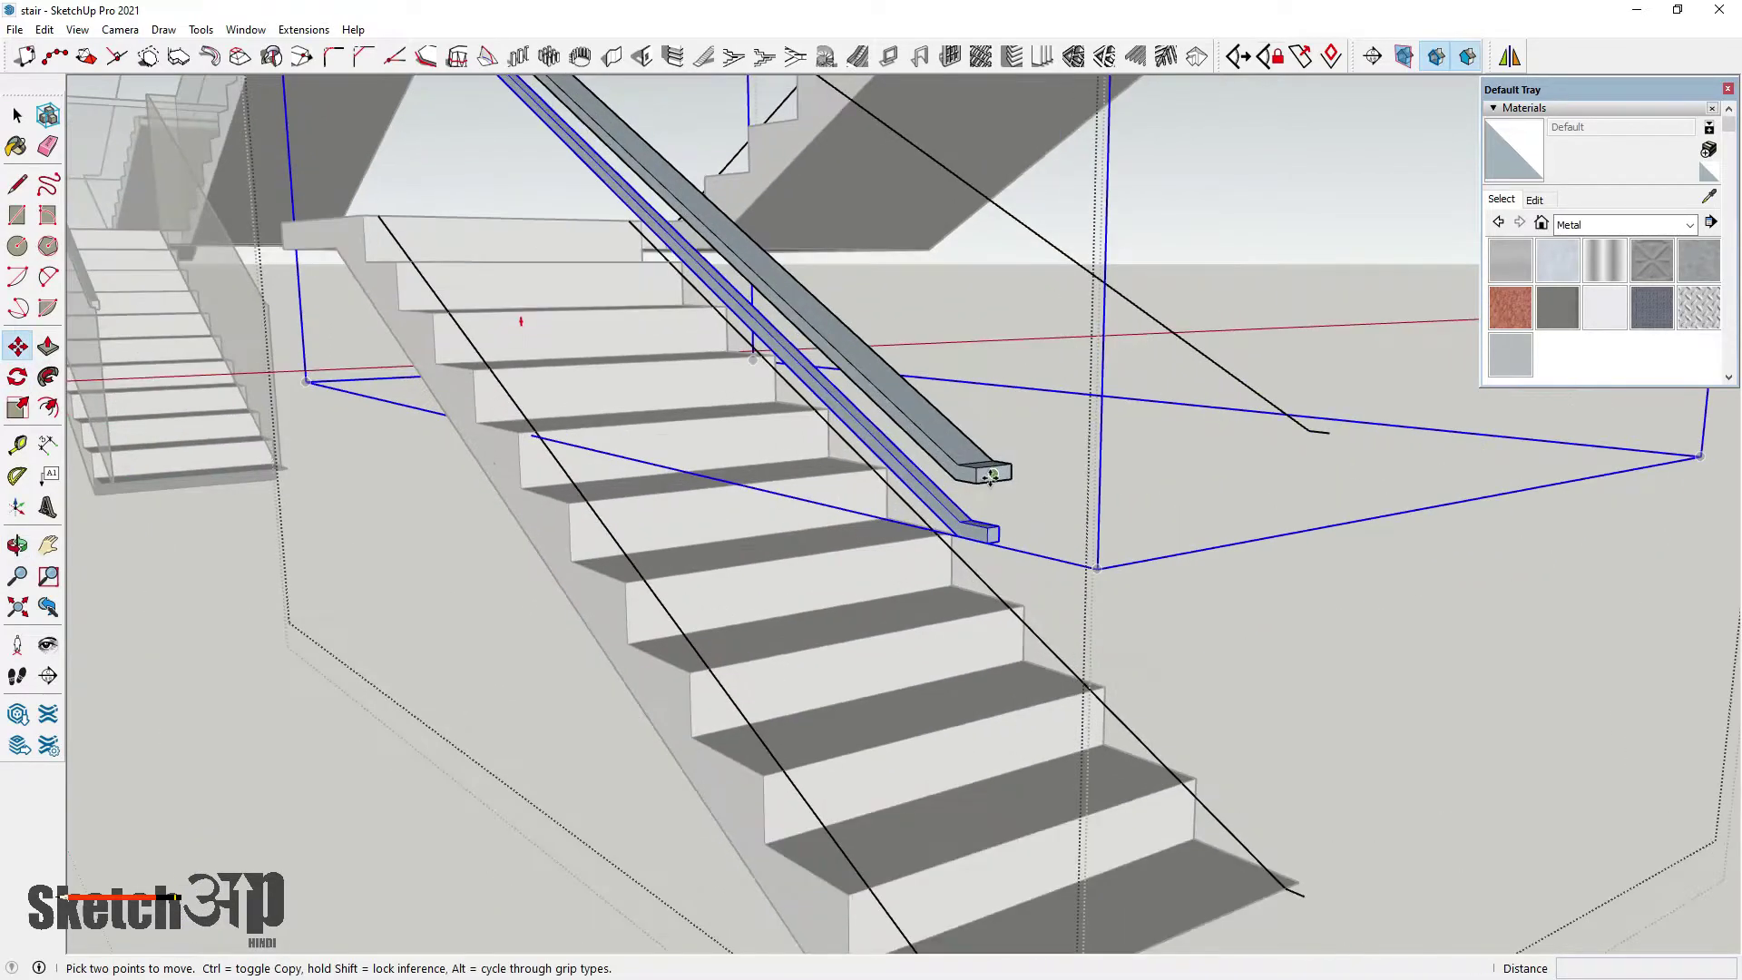
{"action": "key", "text": "ctrl"}
{"action": "left_click", "coordinate": [997, 485]}
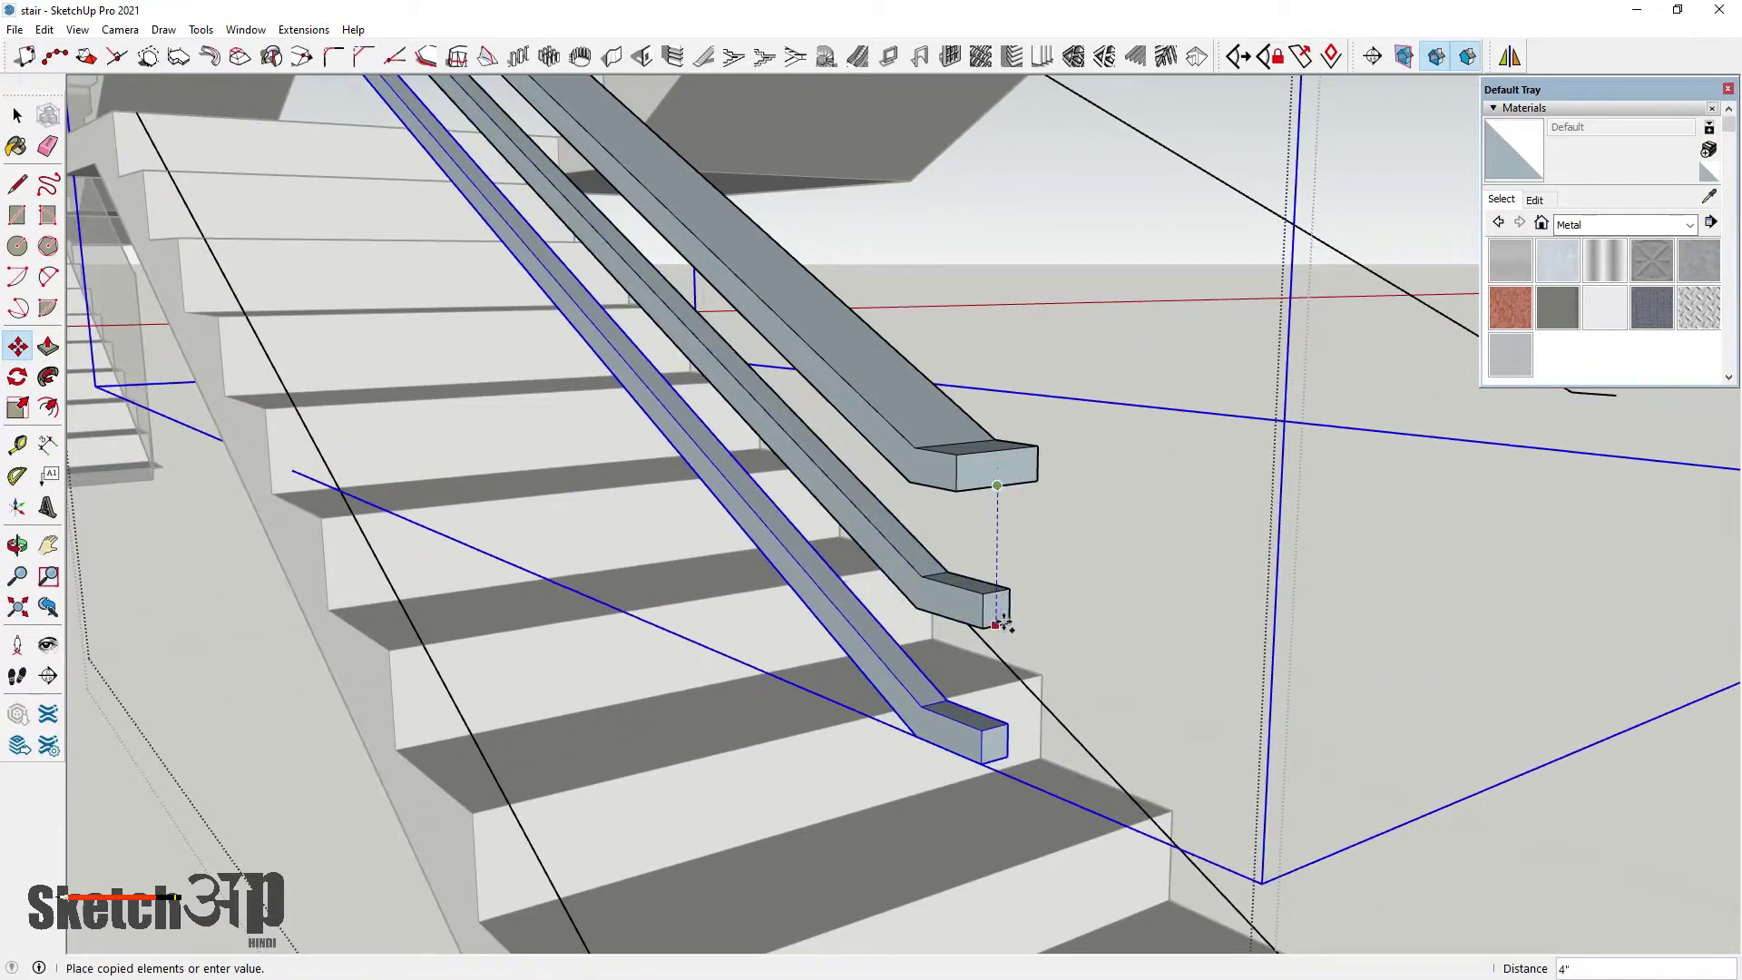
{"action": "left_click", "coordinate": [1001, 622]}
{"action": "scroll", "coordinate": [1003, 623], "scroll_direction": "down", "scroll_amount": 3}
{"action": "middle_click_drag", "start_coordinate": [1003, 623], "coordinate": [1008, 514]}
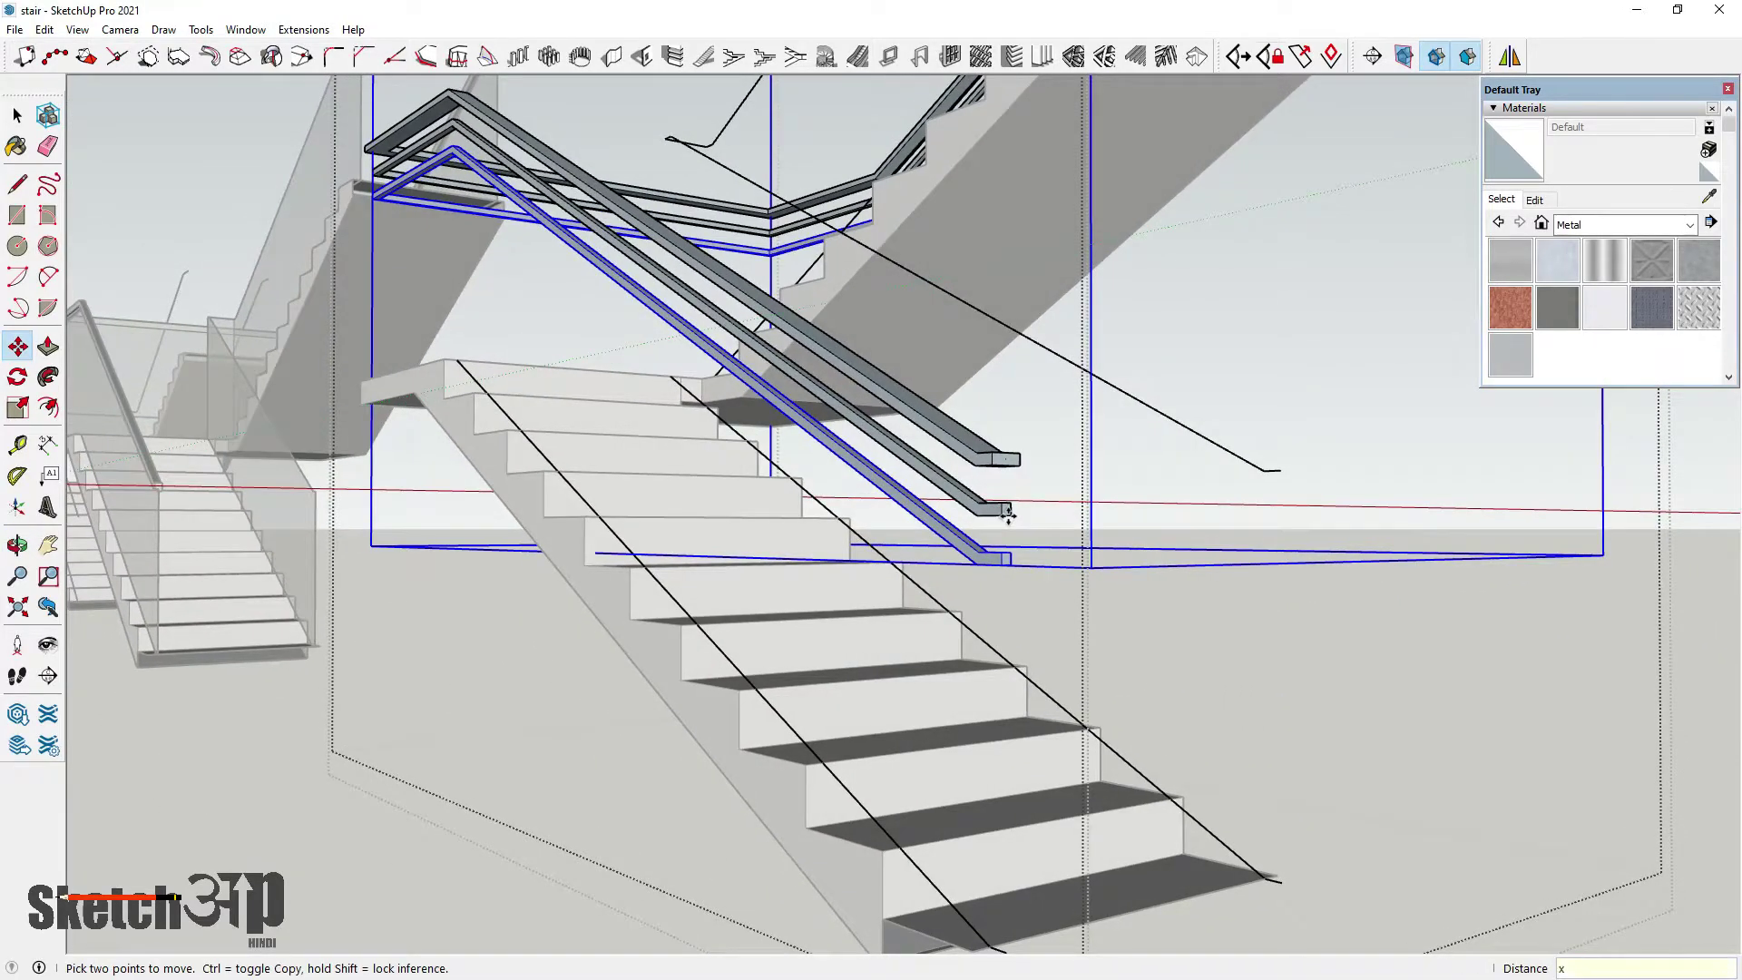
Array the copied square bar downward at the same spacing to make eight copies reaching close to the treads
{"action": "type", "text": "x6"}
{"action": "key", "text": "Return"}
{"action": "scroll", "coordinate": [1003, 569], "scroll_direction": "down", "scroll_amount": 2}
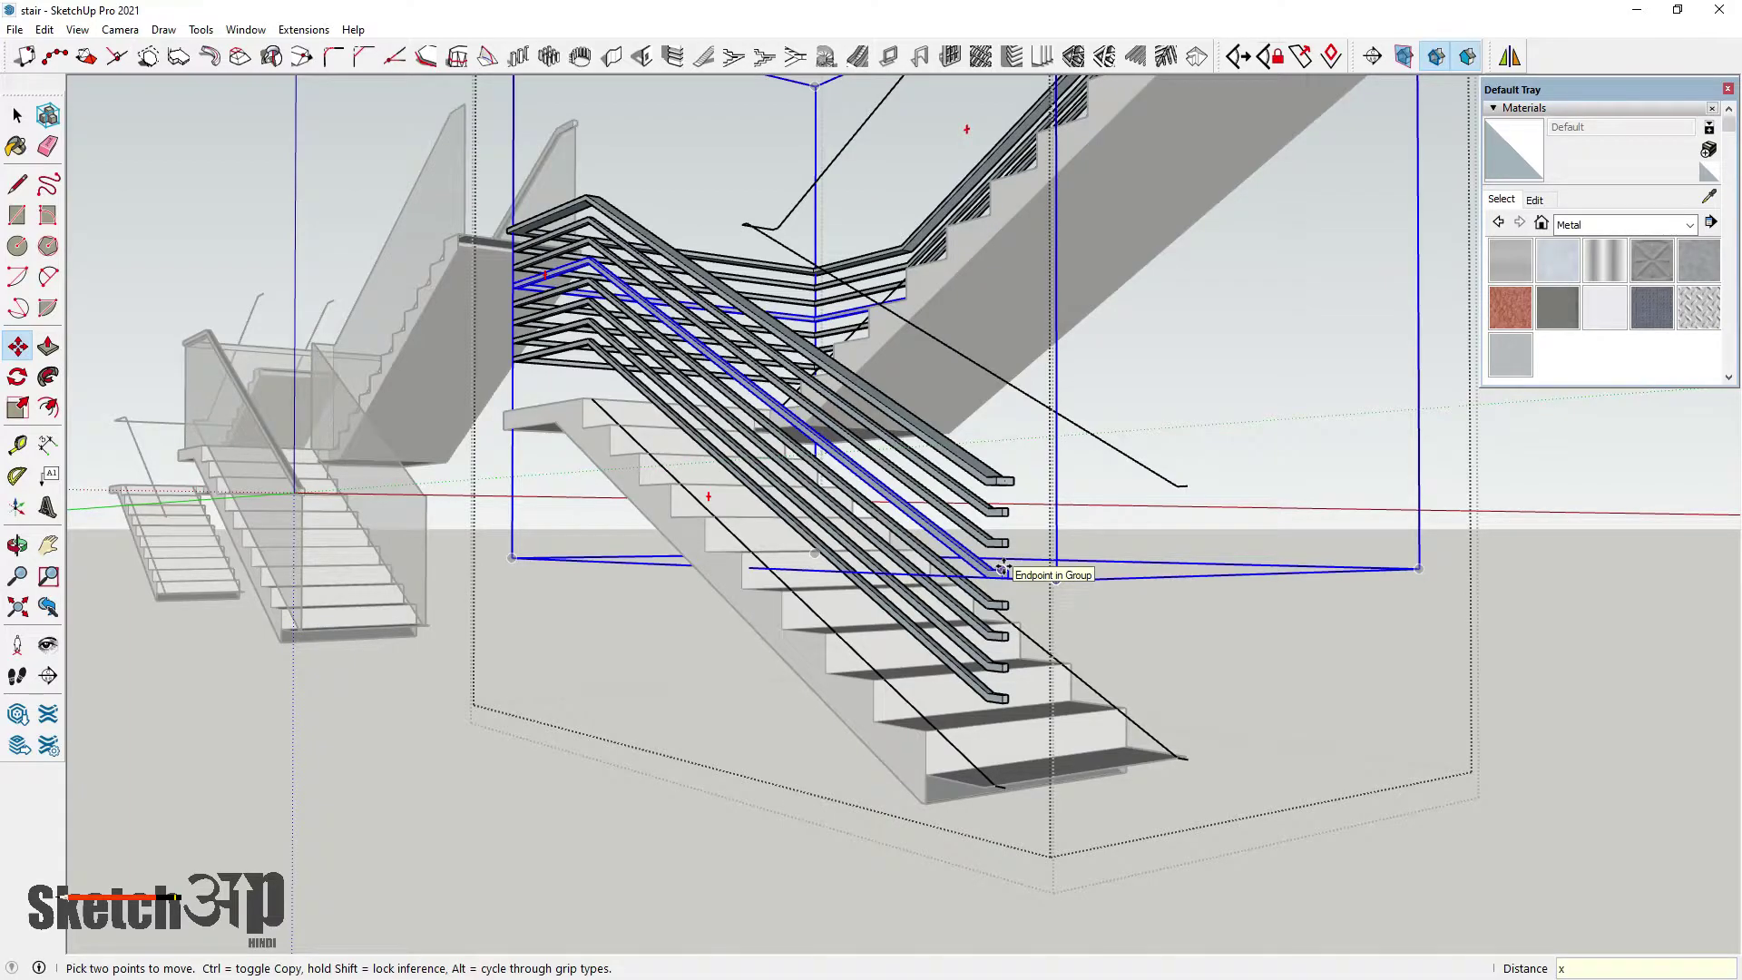
{"action": "key", "text": "Return"}
{"action": "middle_click_drag", "start_coordinate": [1008, 656], "coordinate": [1197, 753]}
{"action": "key", "text": "ctrl+t"}
{"action": "left_click", "coordinate": [16, 114]}
{"action": "scroll", "coordinate": [492, 573], "scroll_direction": "down", "scroll_amount": 3}
{"action": "middle_click_drag", "start_coordinate": [617, 552], "coordinate": [558, 586]}
{"action": "scroll", "coordinate": [558, 590], "scroll_direction": "up", "scroll_amount": 3}
{"action": "left_click", "coordinate": [766, 650]}
{"action": "scroll", "coordinate": [430, 690], "scroll_direction": "down", "scroll_amount": 3}
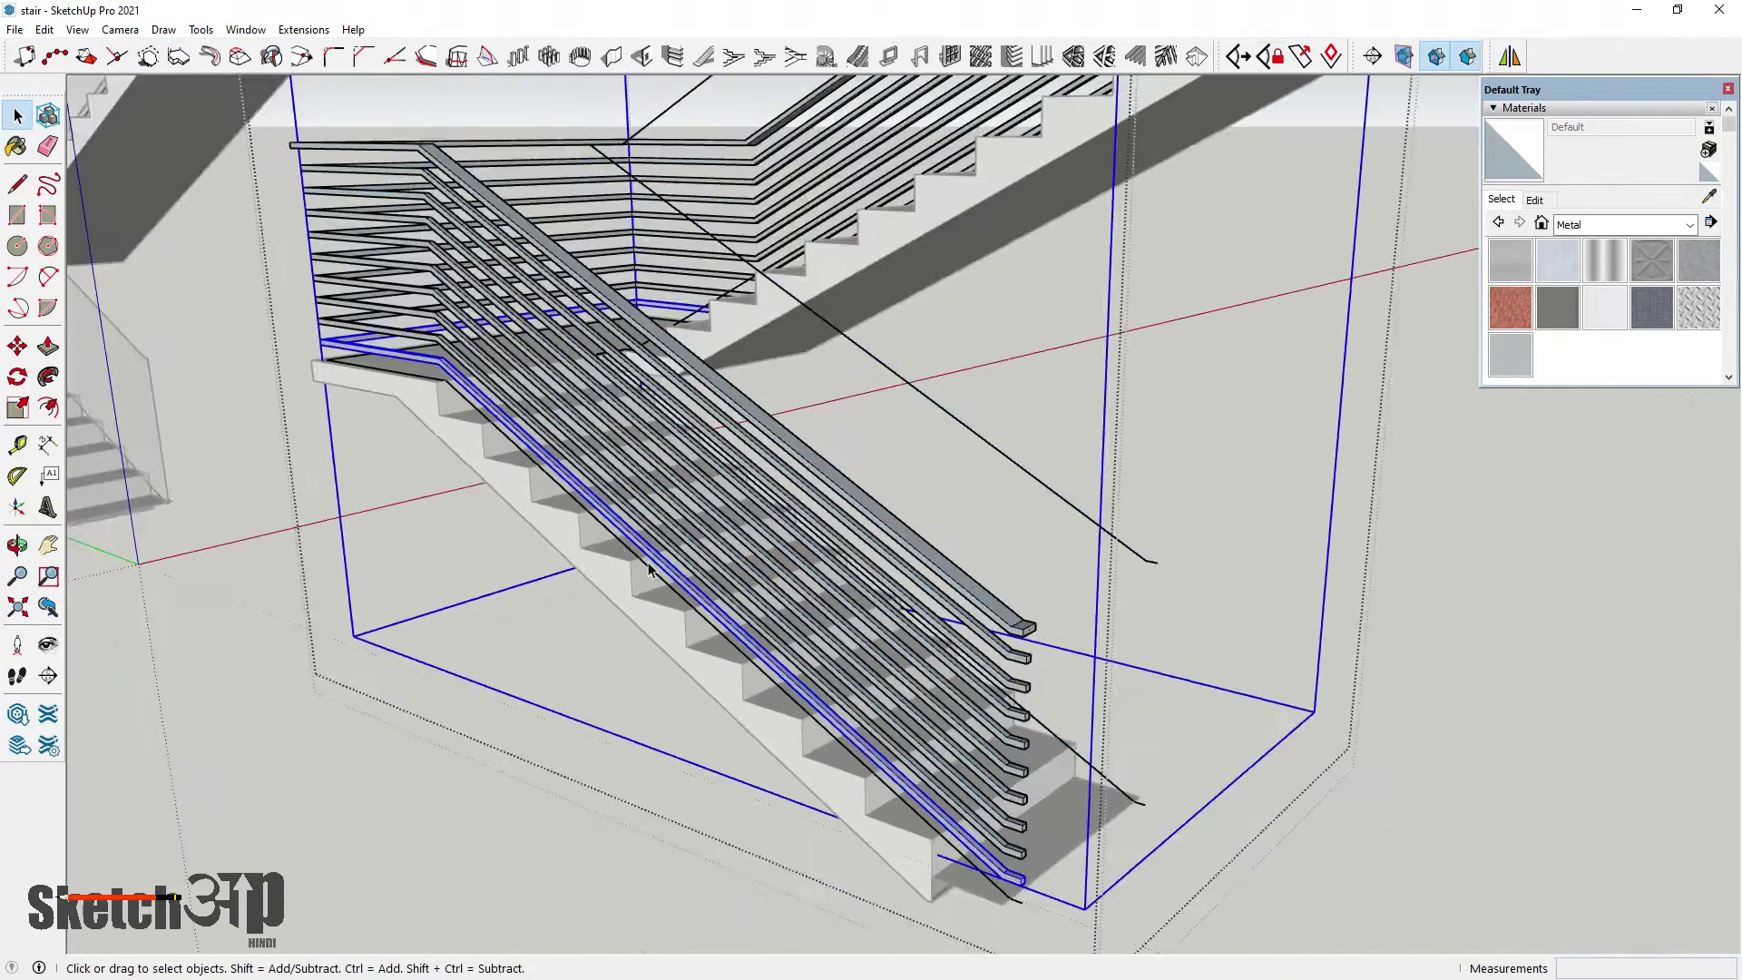
{"action": "left_click", "coordinate": [430, 690]}
Open the handrail group and extend its end face outward at the first flight's lower end
{"action": "scroll", "coordinate": [822, 545], "scroll_direction": "up", "scroll_amount": 6}
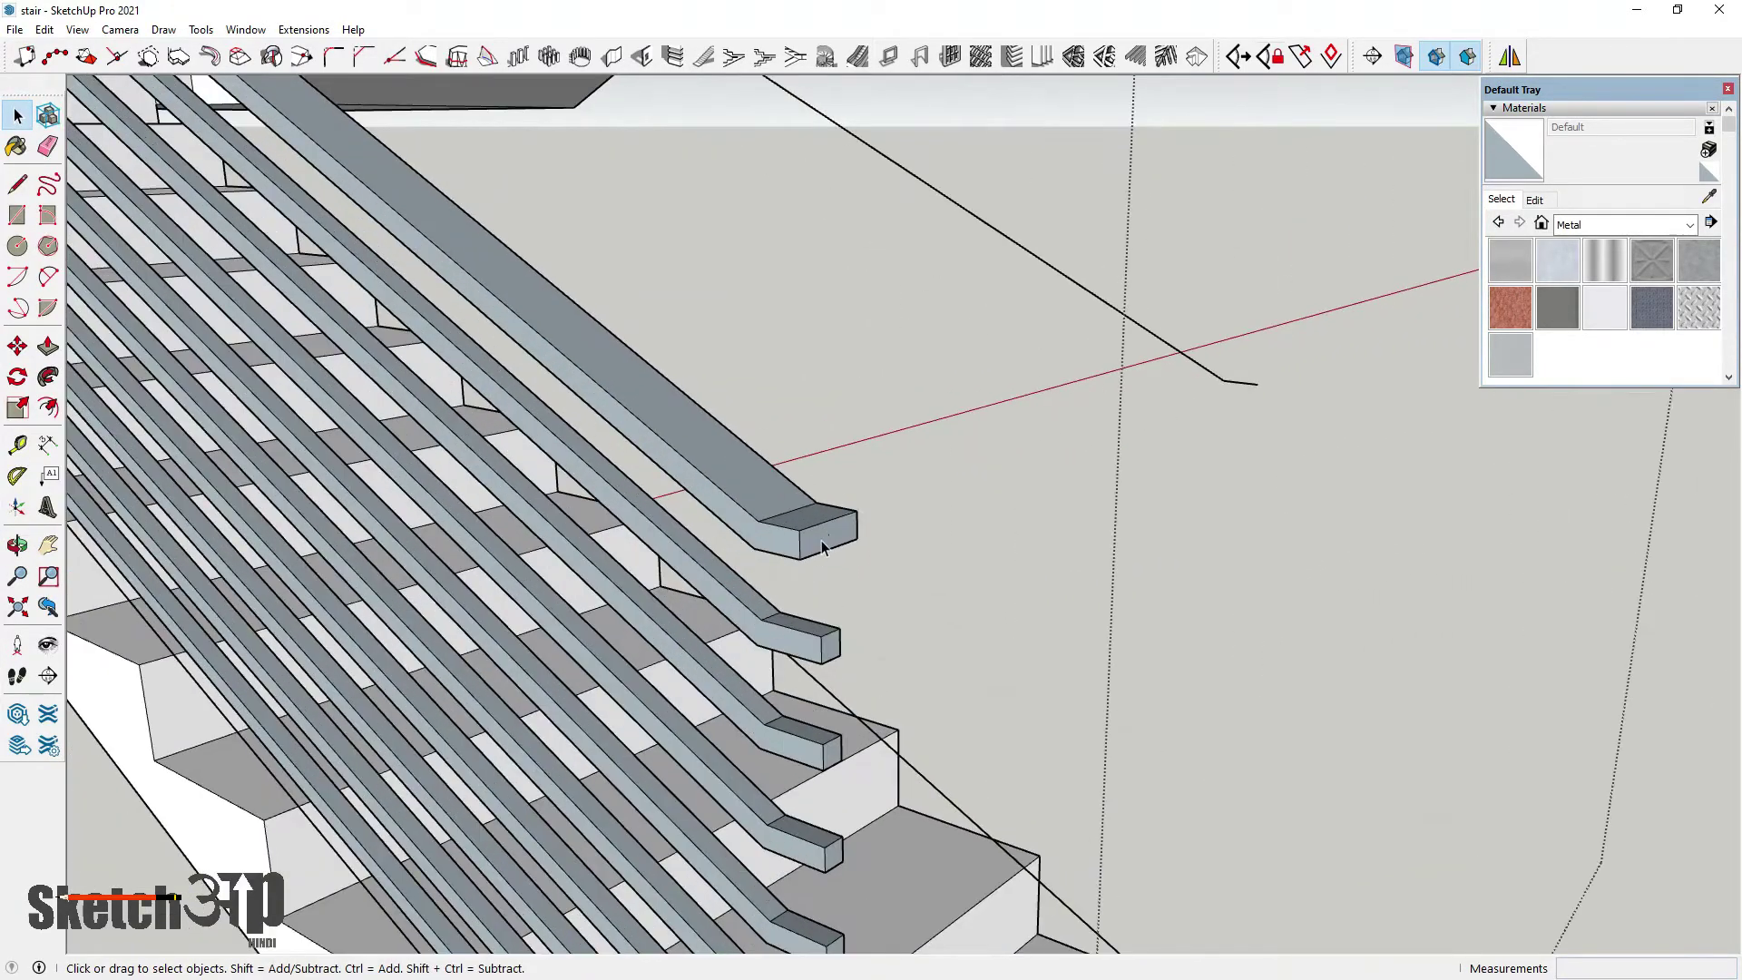
{"action": "scroll", "coordinate": [822, 547], "scroll_direction": "up", "scroll_amount": 3}
{"action": "left_click", "coordinate": [824, 546]}
{"action": "scroll", "coordinate": [824, 547], "scroll_direction": "up", "scroll_amount": 3}
{"action": "triple_click", "coordinate": [818, 546]}
{"action": "left_click", "coordinate": [815, 546]}
{"action": "left_click", "coordinate": [48, 346]}
{"action": "left_click_drag", "start_coordinate": [805, 556], "coordinate": [846, 560]}
{"action": "key", "text": "Return"}
{"action": "middle_click_drag", "start_coordinate": [846, 560], "coordinate": [850, 458]}
{"action": "middle_click_drag", "start_coordinate": [855, 596], "coordinate": [844, 461]}
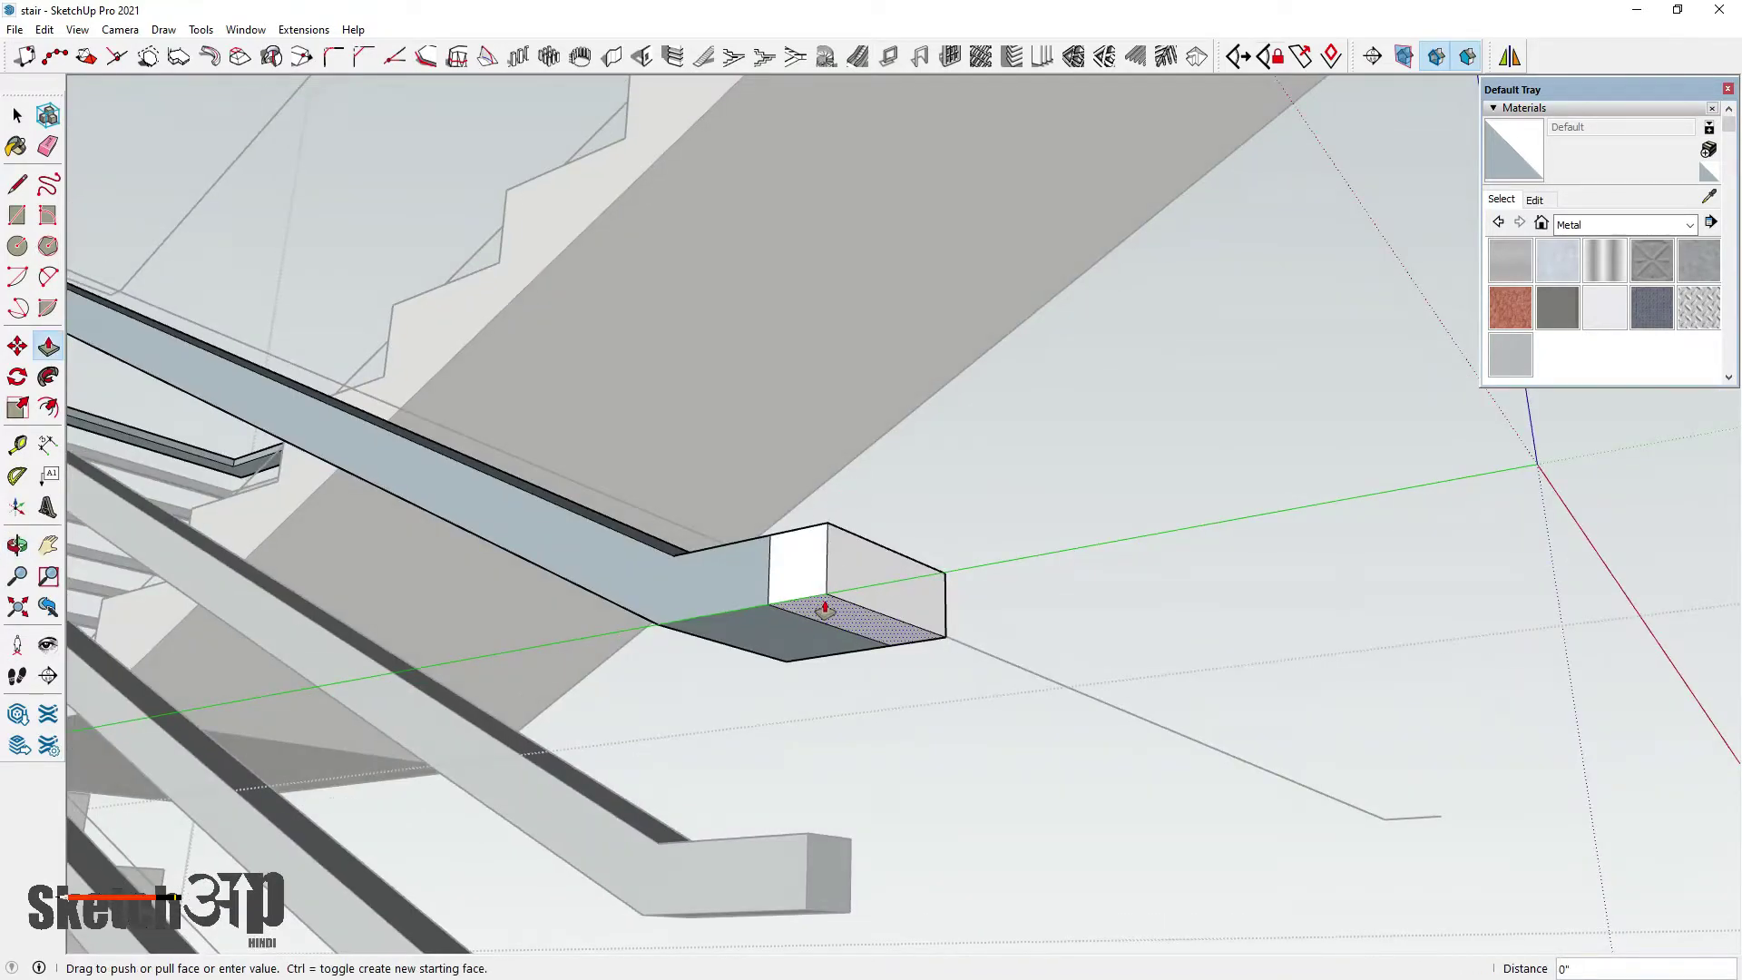
Pull the underside of the handrail's lower end extension down 3' 2 7/8" to form an end post
{"action": "left_click", "coordinate": [825, 606]}
{"action": "scroll", "coordinate": [832, 653], "scroll_direction": "down", "scroll_amount": 7}
{"action": "middle_click_drag", "start_coordinate": [832, 724], "coordinate": [837, 830]}
{"action": "scroll", "coordinate": [838, 655], "scroll_direction": "down", "scroll_amount": 4}
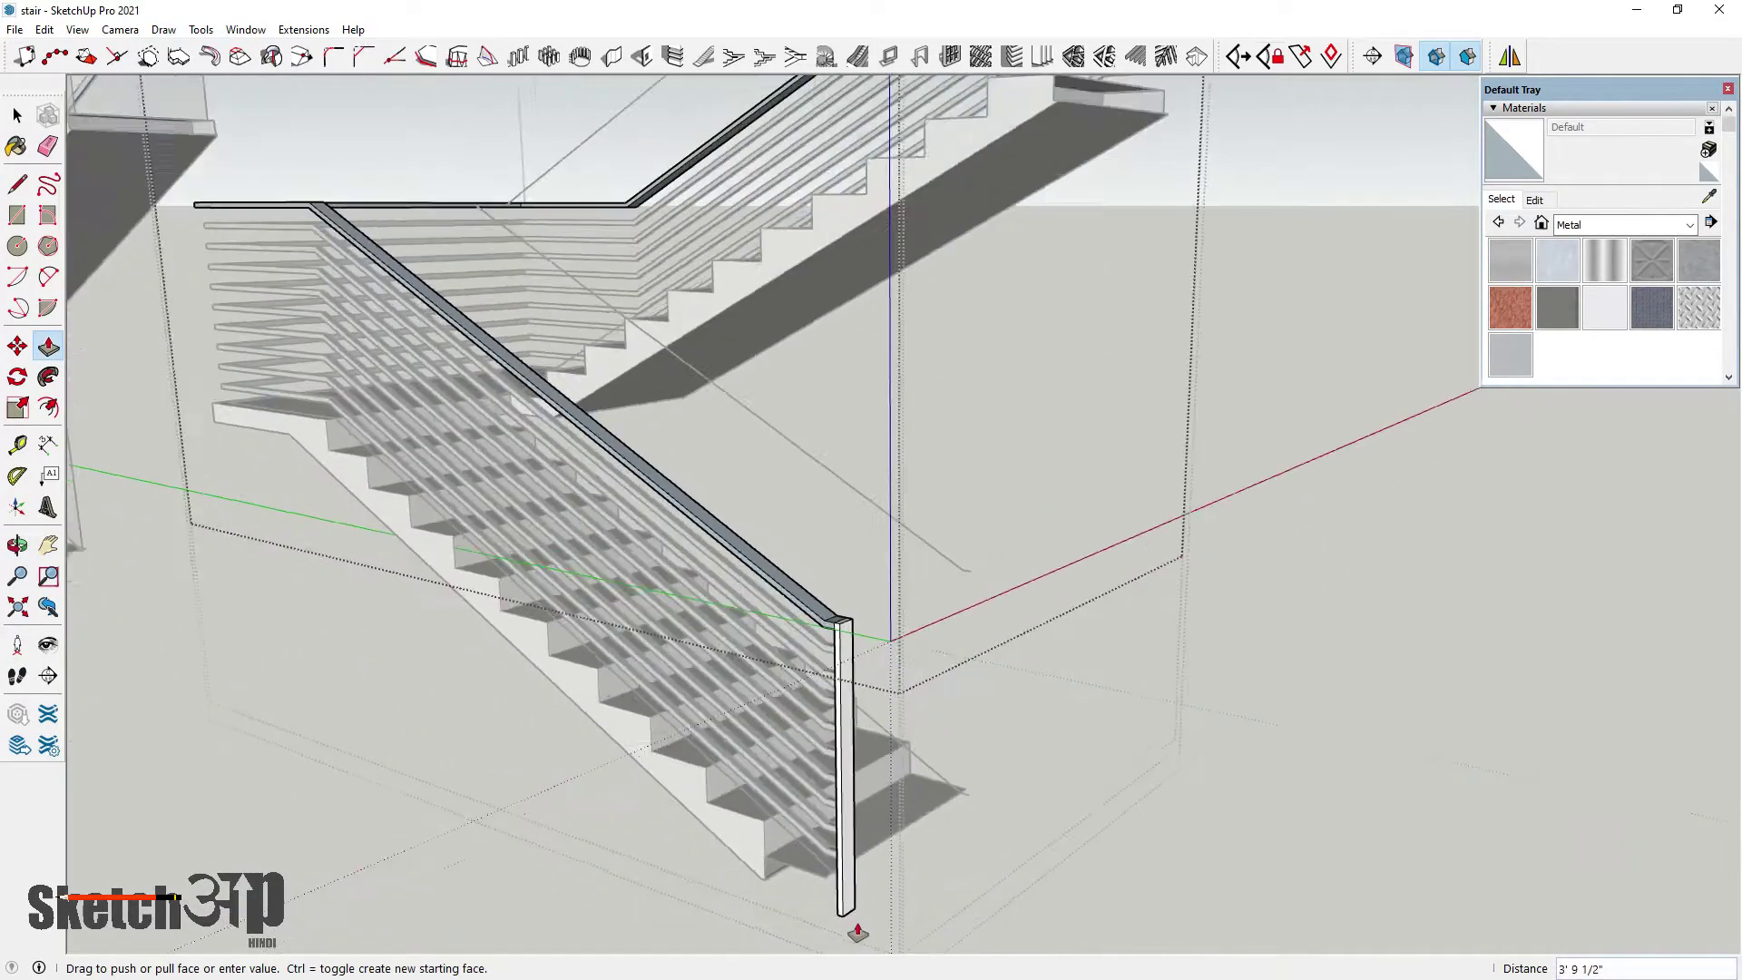
{"action": "scroll", "coordinate": [849, 916], "scroll_direction": "up", "scroll_amount": 5}
{"action": "left_click", "coordinate": [792, 871]}
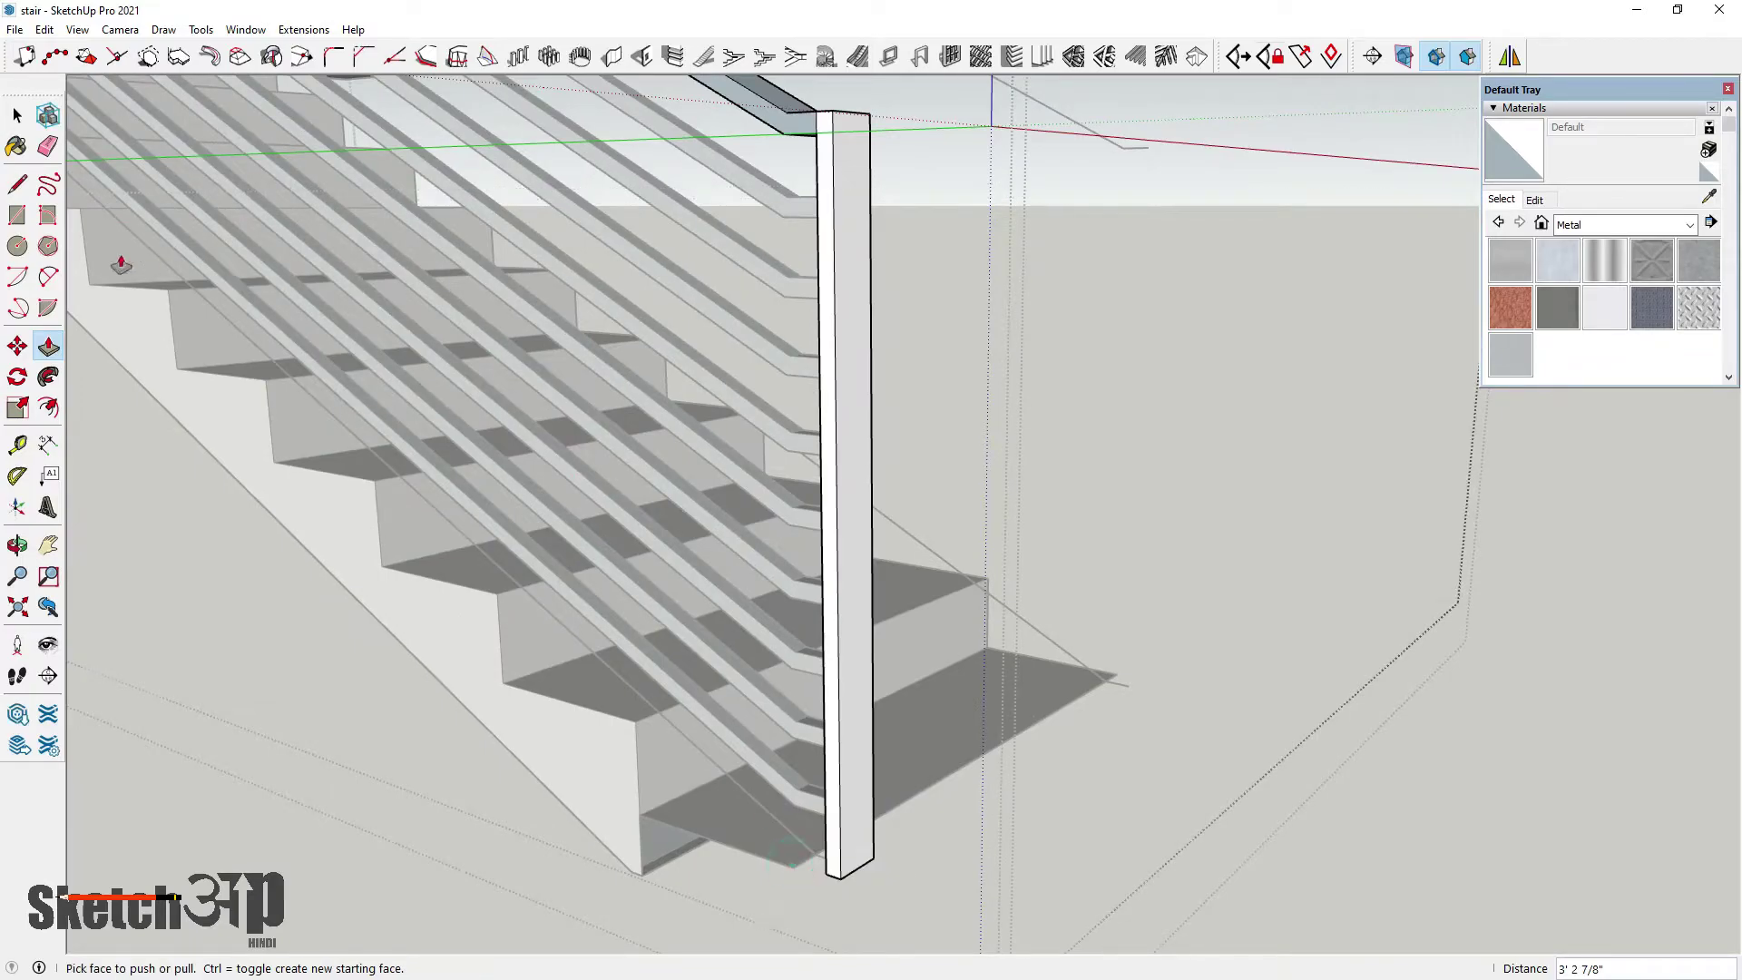
{"action": "key", "text": "space"}
Open the handrail group at the second flight's upper end and extend its end face outward by 1"
{"action": "middle_click_drag", "start_coordinate": [361, 682], "coordinate": [859, 599]}
{"action": "scroll", "coordinate": [740, 667], "scroll_direction": "down", "scroll_amount": 5}
{"action": "scroll", "coordinate": [1055, 531], "scroll_direction": "up", "scroll_amount": 8}
{"action": "scroll", "coordinate": [1055, 532], "scroll_direction": "up", "scroll_amount": 4}
{"action": "scroll", "coordinate": [832, 705], "scroll_direction": "down", "scroll_amount": 5}
{"action": "scroll", "coordinate": [832, 705], "scroll_direction": "down", "scroll_amount": 5}
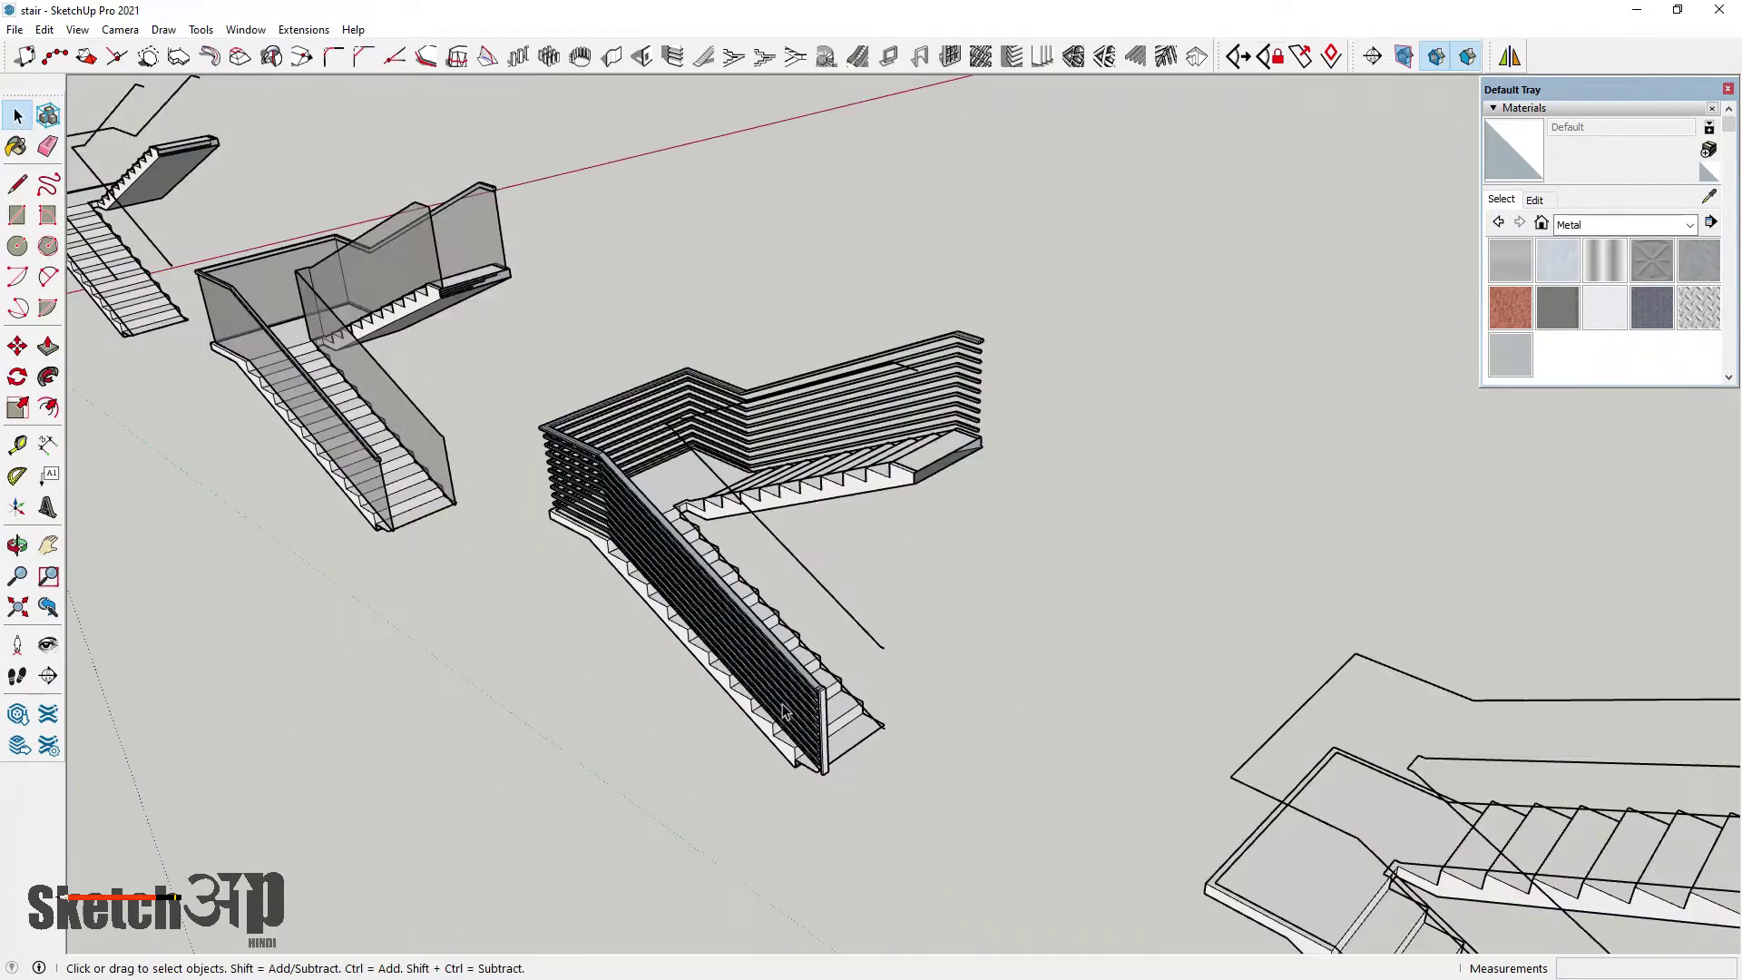
{"action": "scroll", "coordinate": [996, 315], "scroll_direction": "up", "scroll_amount": 10}
{"action": "scroll", "coordinate": [996, 315], "scroll_direction": "up", "scroll_amount": 2}
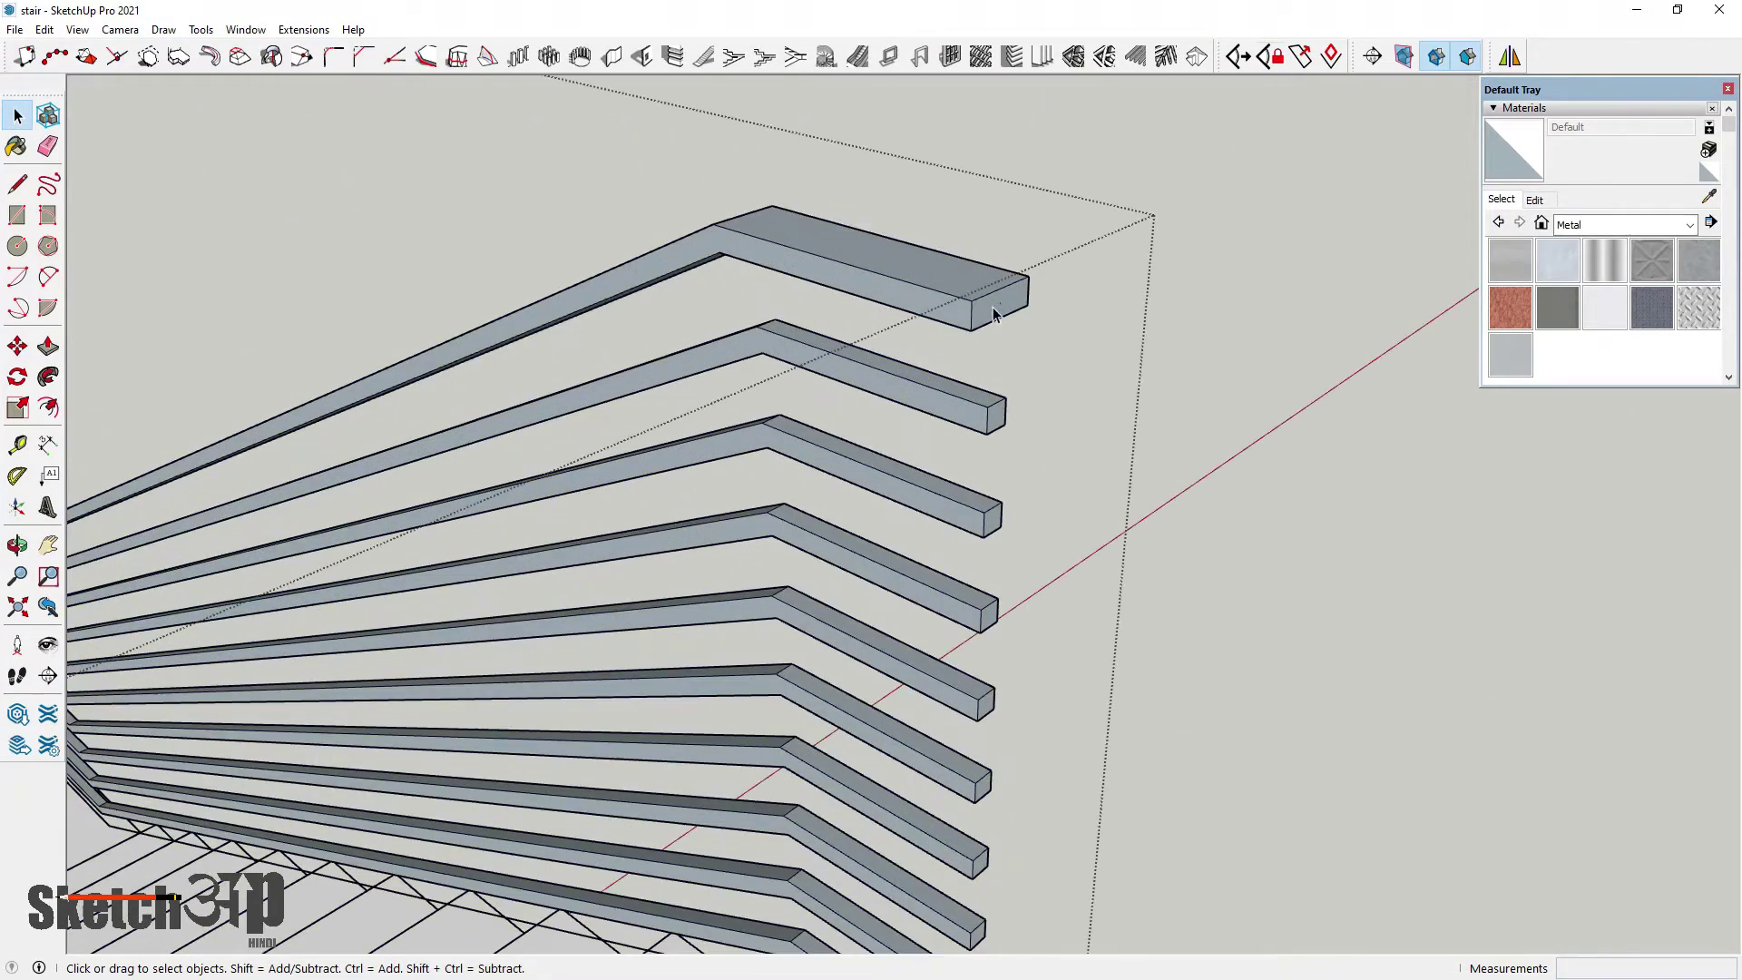
{"action": "left_click", "coordinate": [989, 313]}
{"action": "scroll", "coordinate": [980, 315], "scroll_direction": "up", "scroll_amount": 4}
{"action": "double_click", "coordinate": [977, 315]}
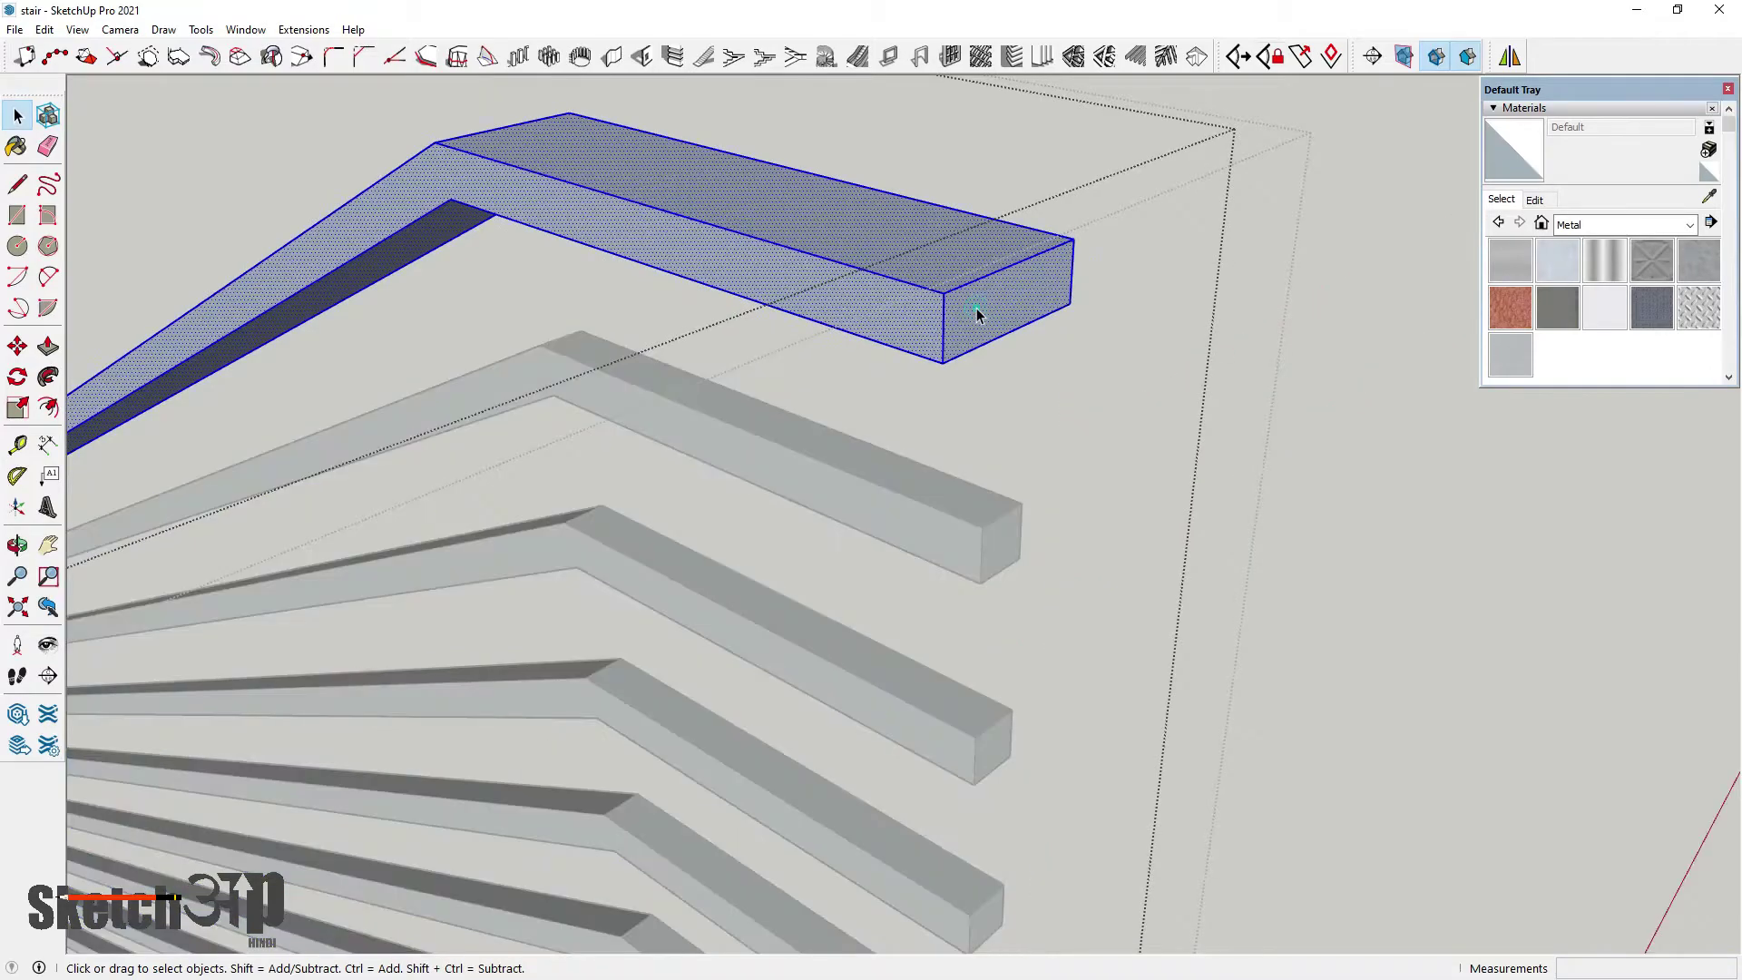
{"action": "left_click", "coordinate": [977, 315]}
{"action": "left_click", "coordinate": [48, 346]}
{"action": "left_click_drag", "start_coordinate": [957, 335], "coordinate": [1002, 331]}
{"action": "type", "text": "1"}
{"action": "key", "text": "Return"}
{"action": "middle_click_drag", "start_coordinate": [1000, 335], "coordinate": [1020, 400]}
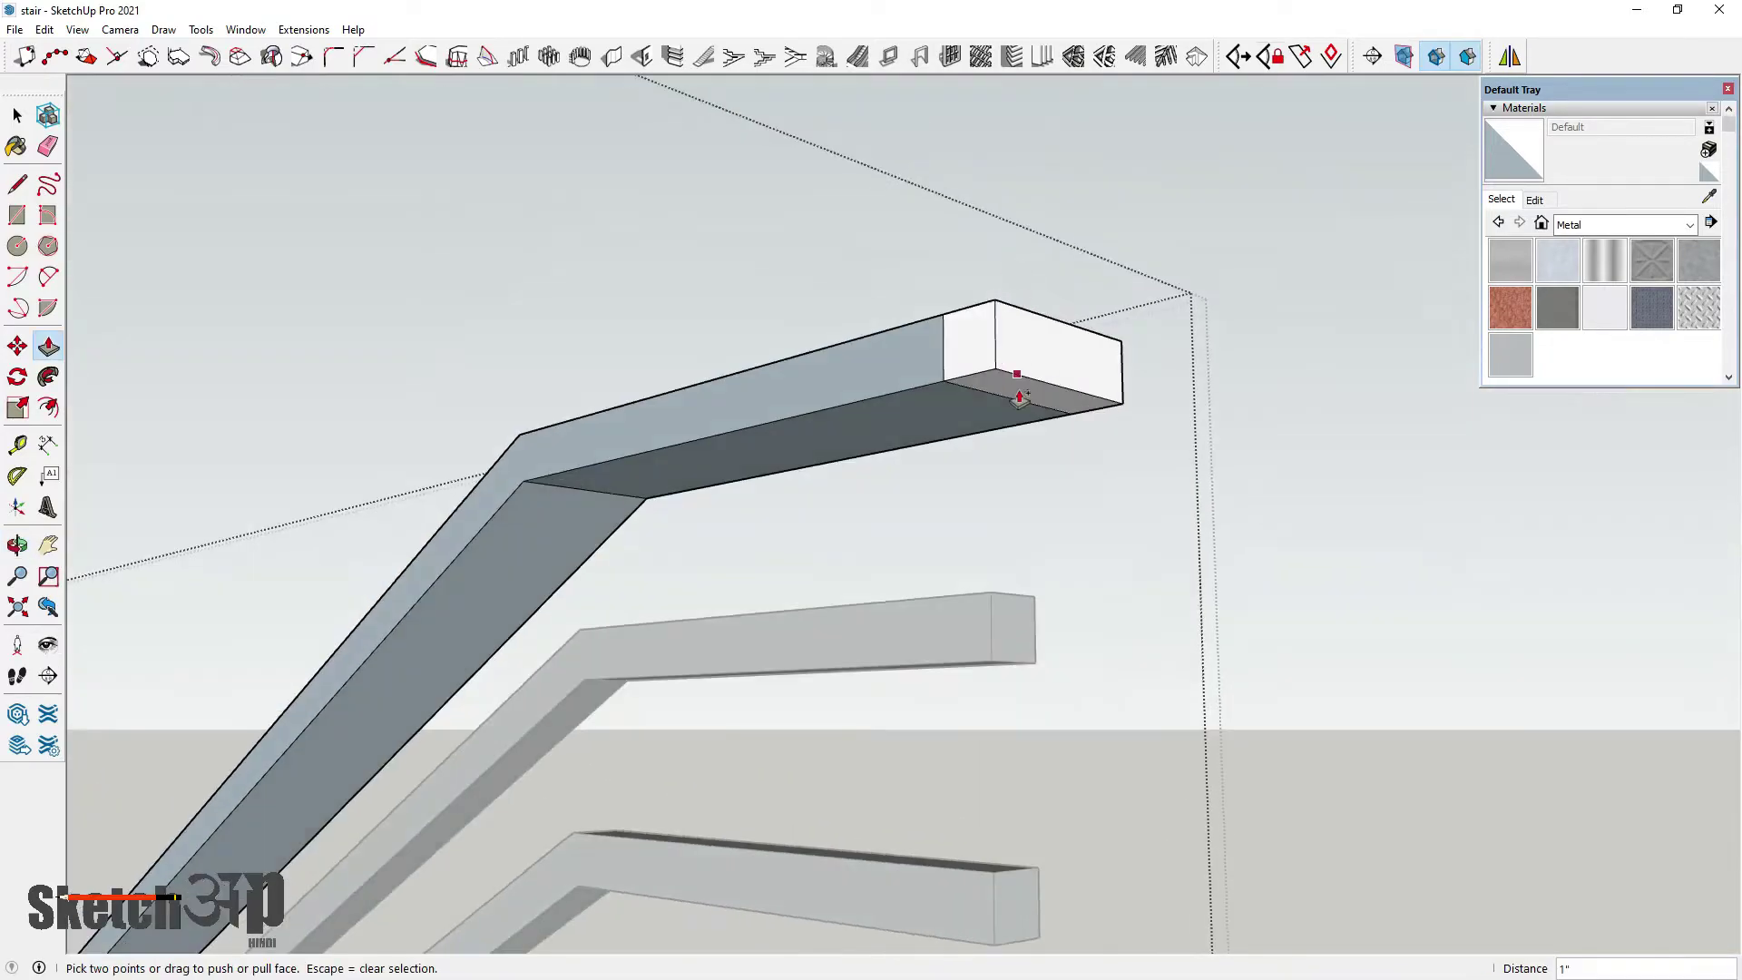
Pull the underside of the handrail's upper end extension down 3' 2 7/8" to form a matching end post
{"action": "left_click", "coordinate": [1024, 395]}
{"action": "scroll", "coordinate": [999, 581], "scroll_direction": "down", "scroll_amount": 6}
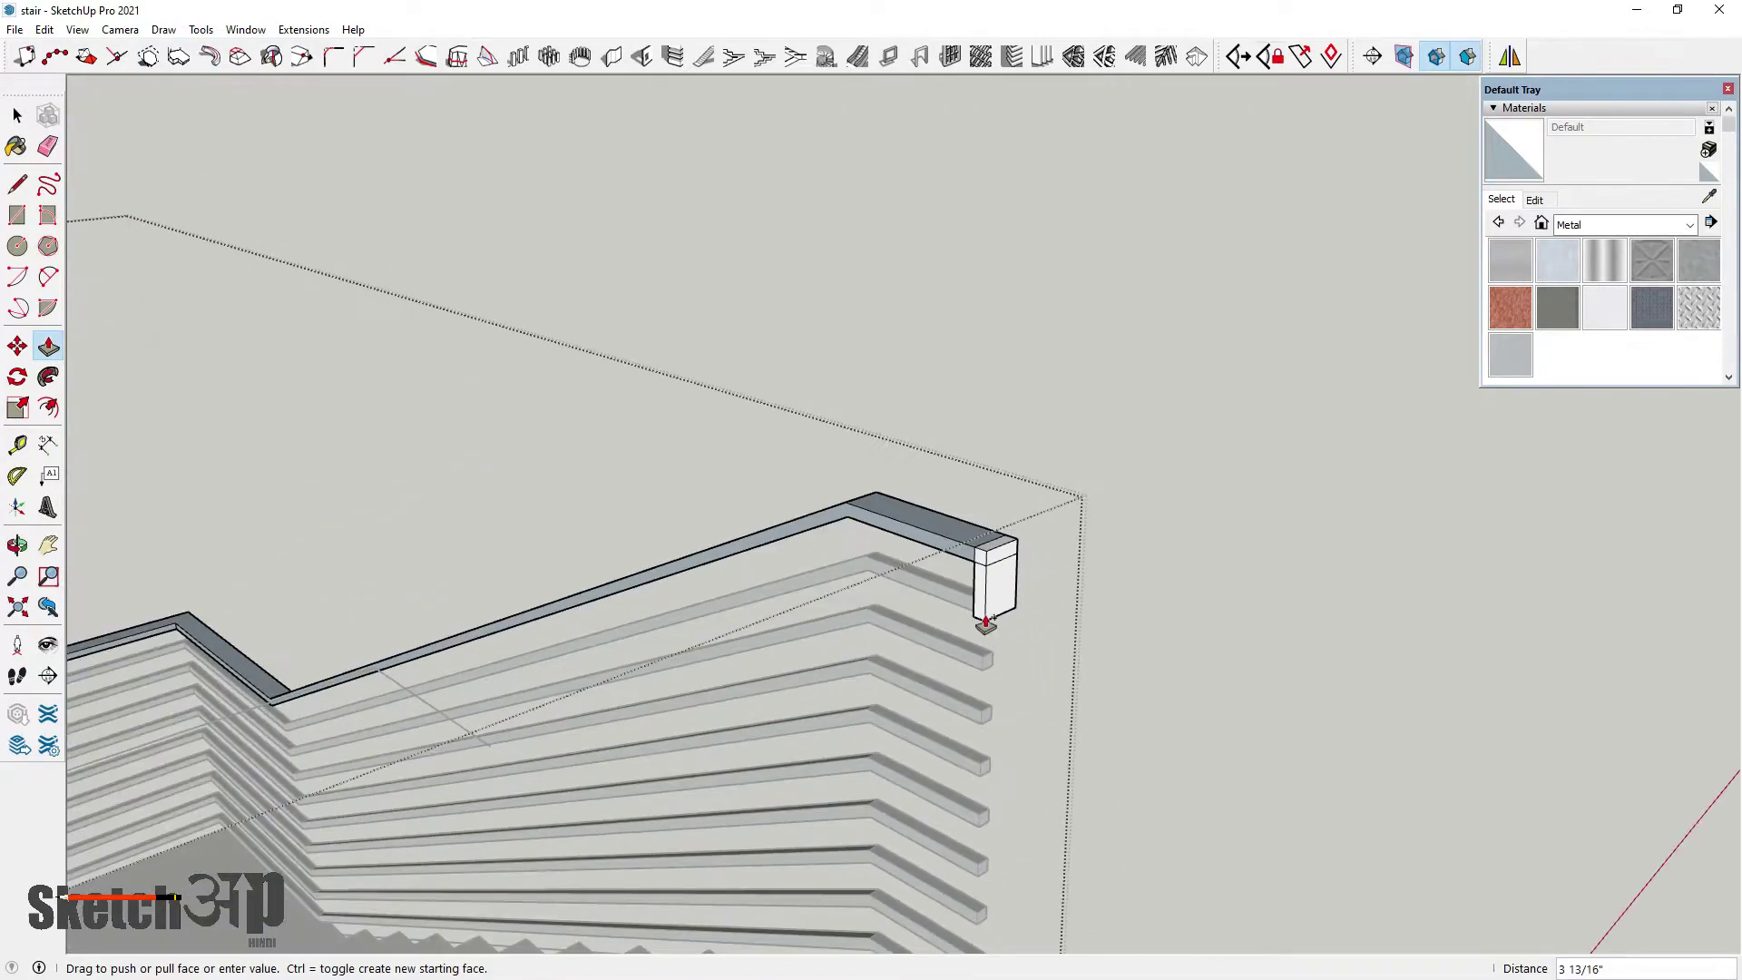
{"action": "scroll", "coordinate": [973, 736], "scroll_direction": "down", "scroll_amount": 3}
{"action": "scroll", "coordinate": [939, 853], "scroll_direction": "up", "scroll_amount": 2}
{"action": "left_click", "coordinate": [940, 851]}
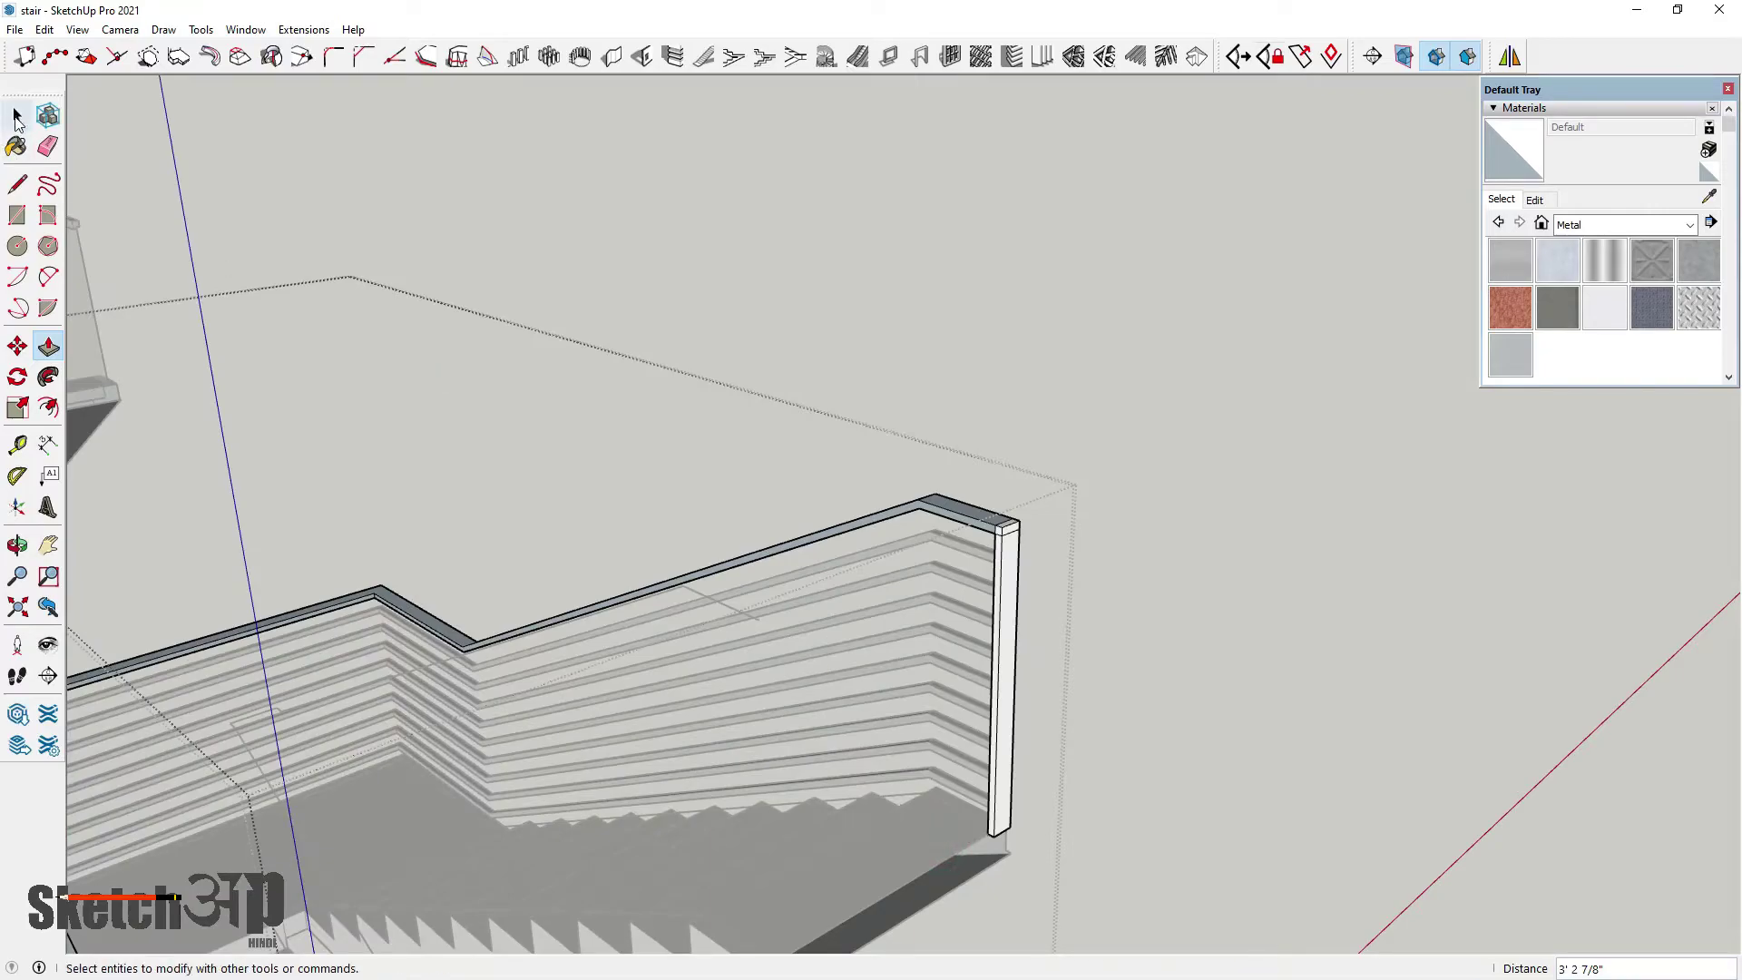
{"action": "left_click", "coordinate": [17, 114]}
Soften the seam edges where the handrail meets the end post at the second flight's upper end
{"action": "key", "text": "e"}
{"action": "scroll", "coordinate": [1016, 499], "scroll_direction": "up", "scroll_amount": 4}
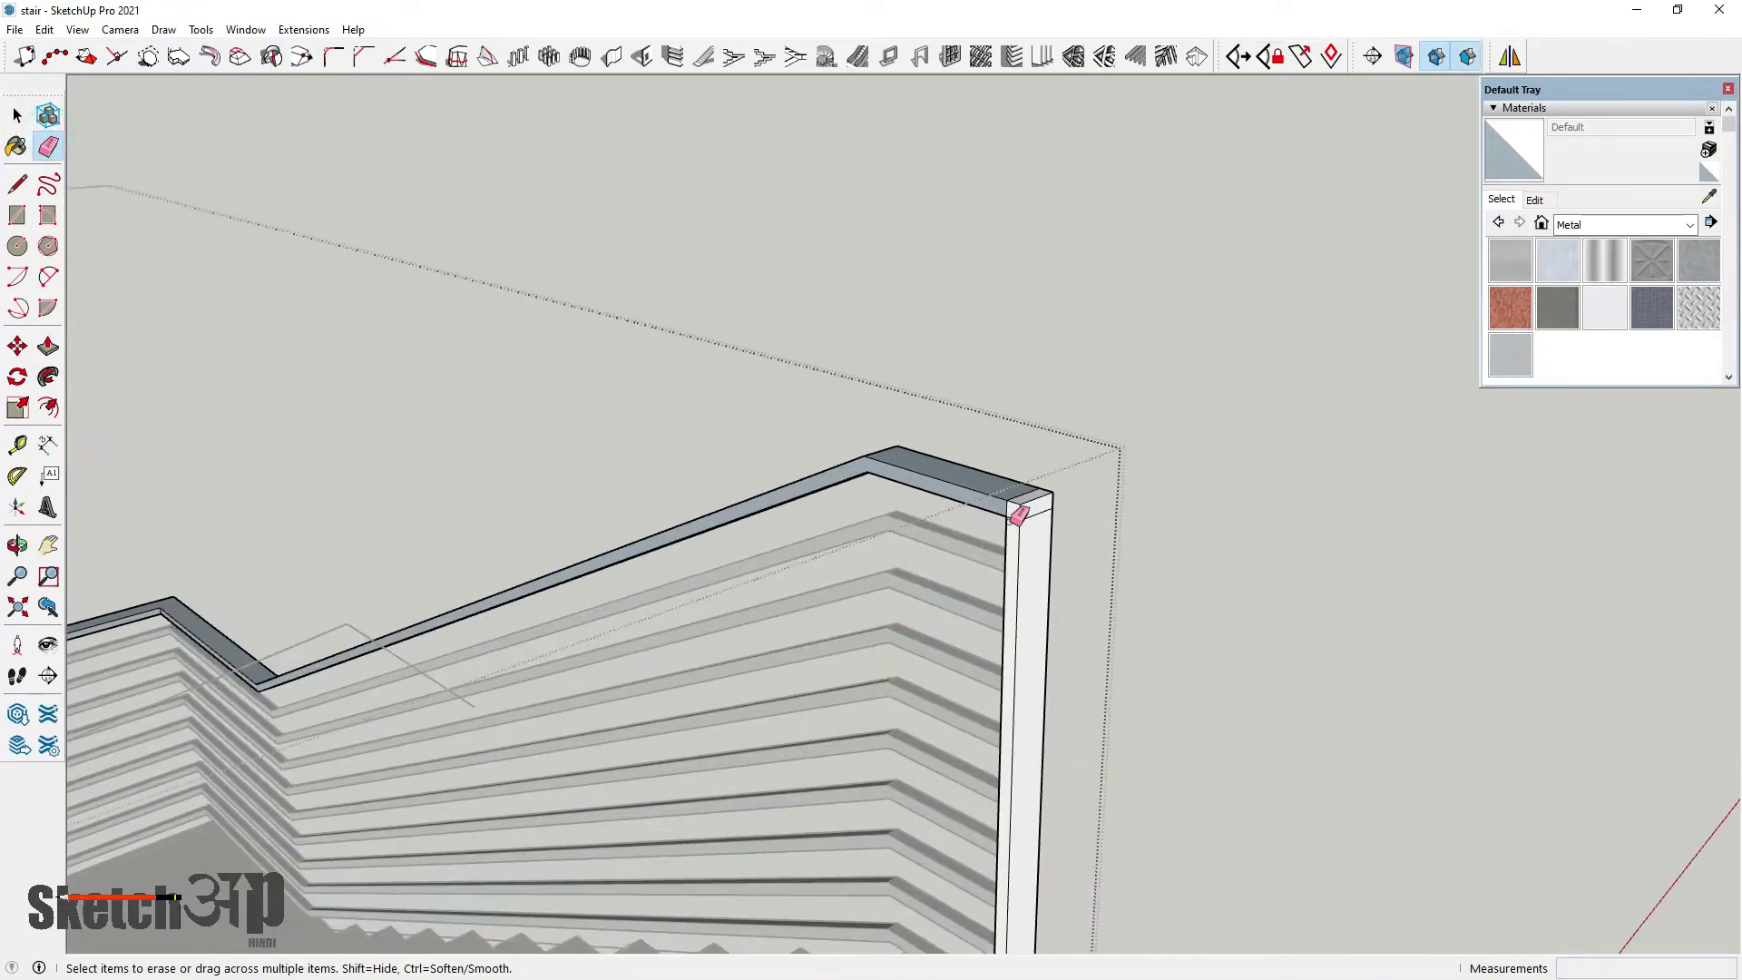
{"action": "left_click", "coordinate": [1028, 534], "text": "ctrl"}
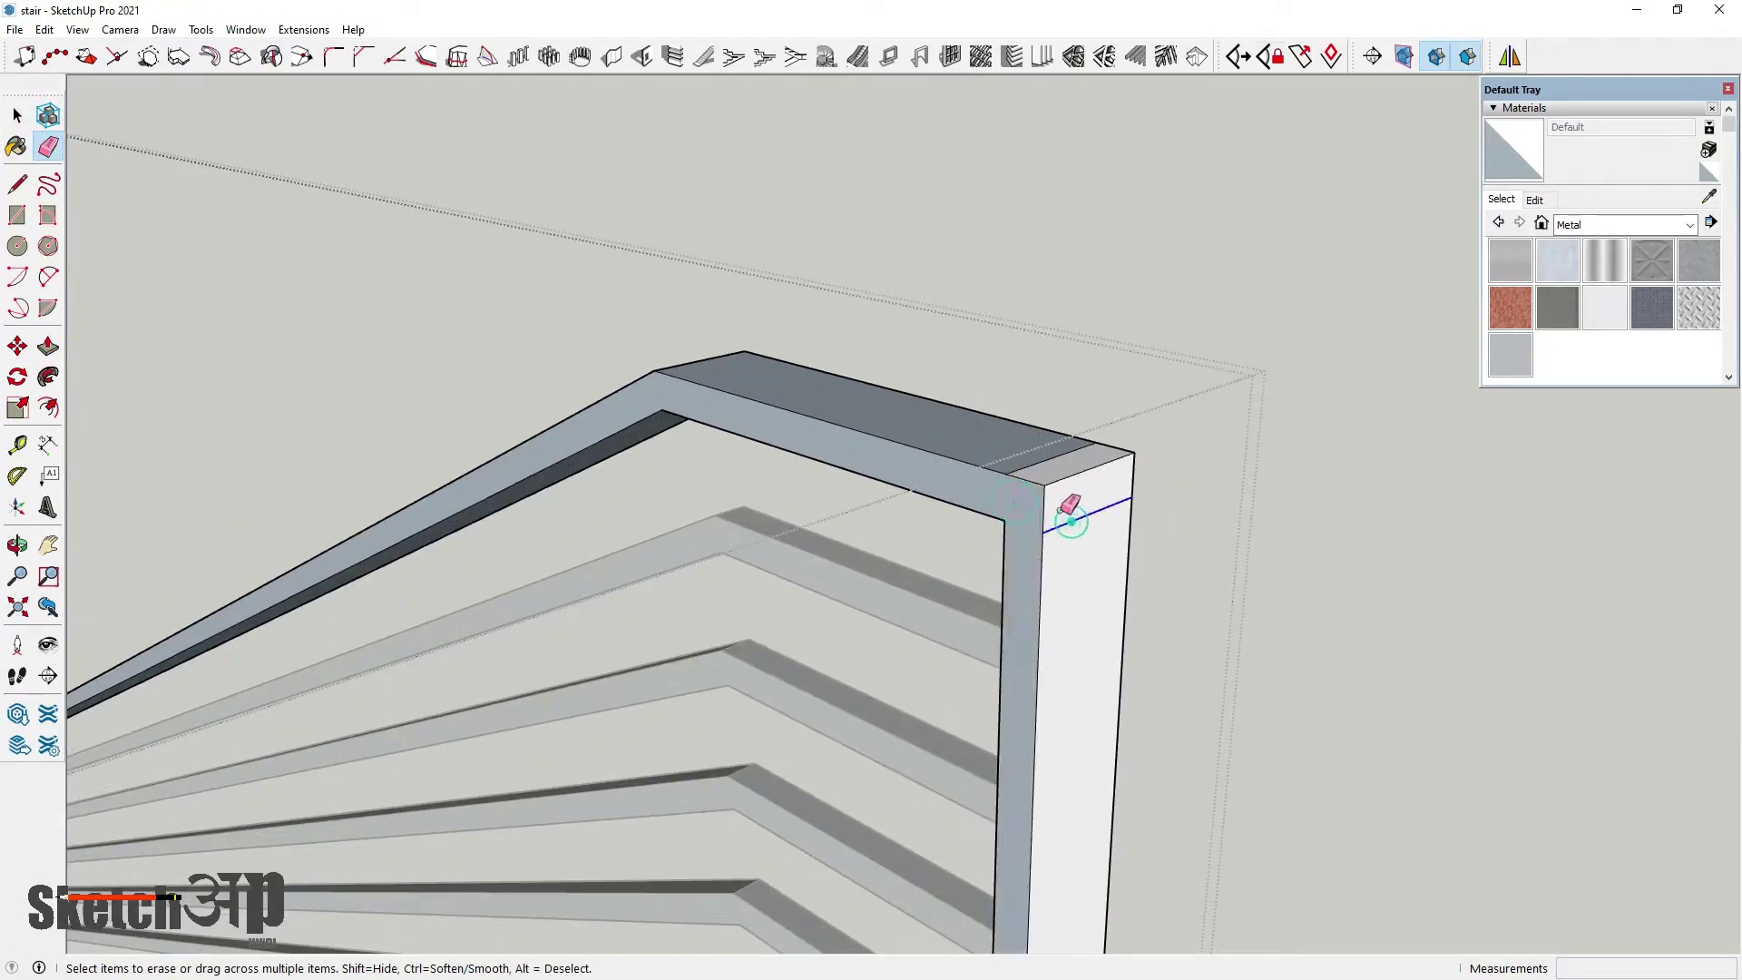
{"action": "mouse_move", "coordinate": [1044, 454]}
{"action": "middle_mouse_down"}
{"action": "mouse_move", "coordinate": [284, 439]}
{"action": "mouse_move", "coordinate": [584, 470]}
{"action": "mouse_move", "coordinate": [500, 478]}
{"action": "middle_mouse_up"}
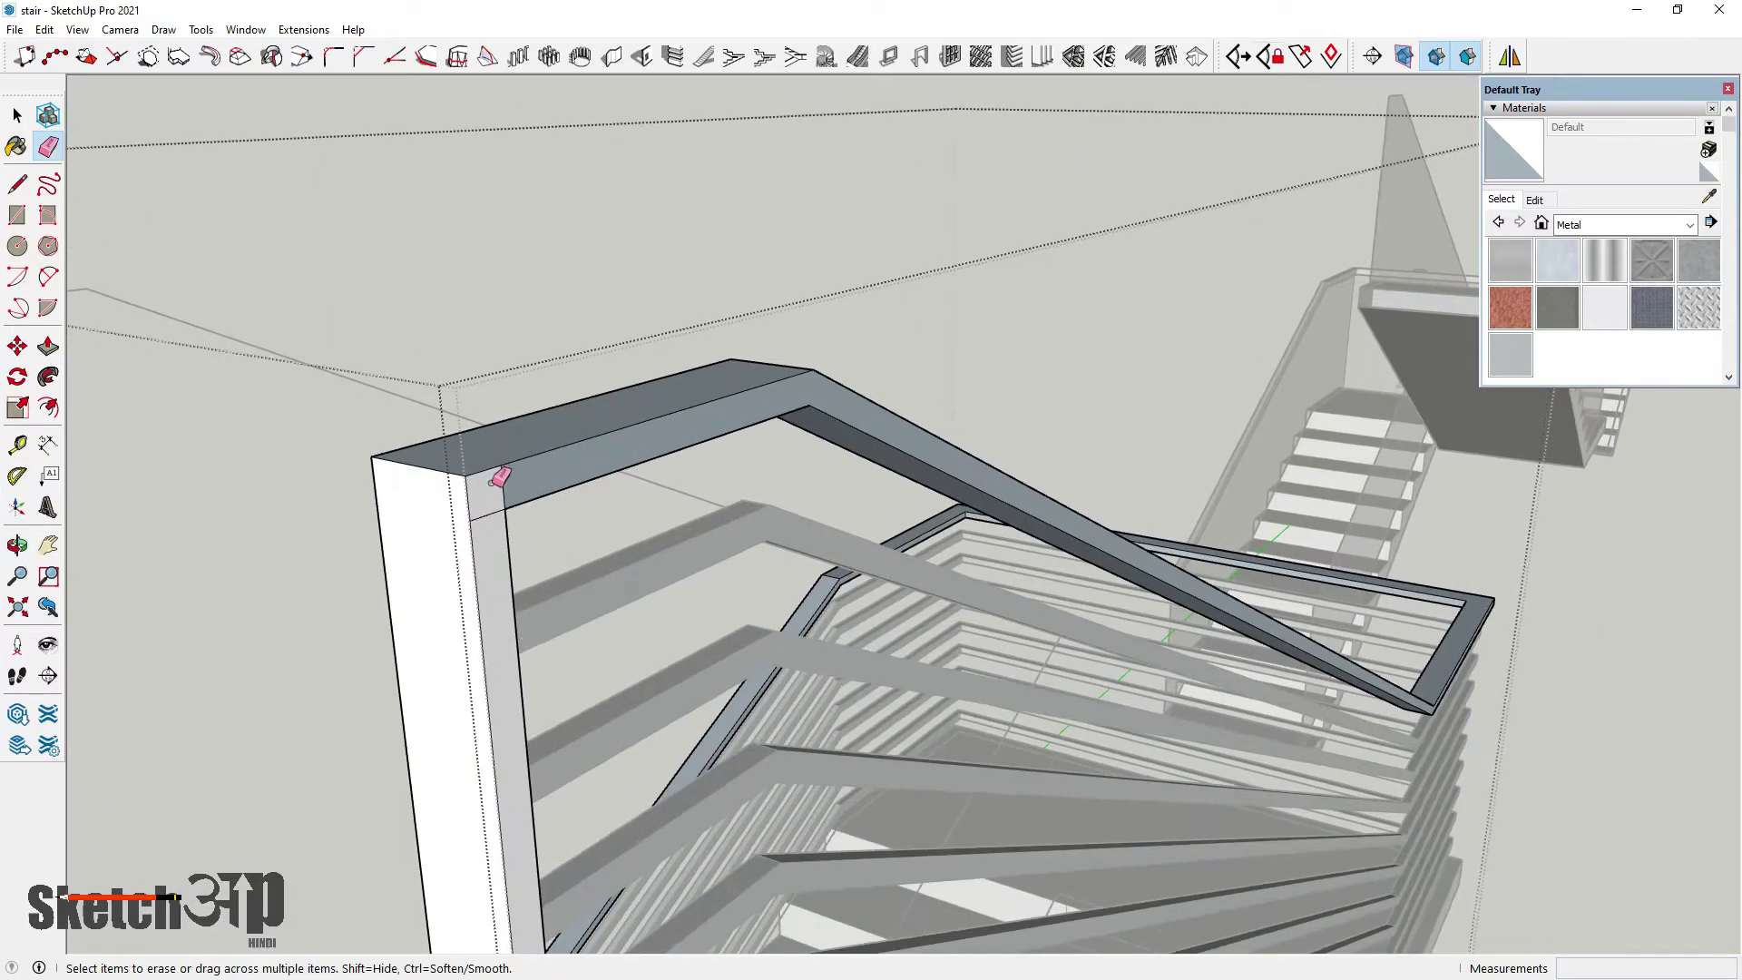
{"action": "left_click_drag", "start_coordinate": [492, 517], "coordinate": [488, 522]}
Soften the seam edges where the handrail meets the end post at the first flight's lower end, and close the handrail group
{"action": "scroll", "coordinate": [941, 450], "scroll_direction": "down", "scroll_amount": 4}
{"action": "mouse_move", "coordinate": [941, 450]}
{"action": "middle_mouse_down"}
{"action": "mouse_move", "coordinate": [1228, 548]}
{"action": "mouse_move", "coordinate": [1307, 554]}
{"action": "middle_mouse_up"}
{"action": "scroll", "coordinate": [1011, 626], "scroll_direction": "down", "scroll_amount": 3}
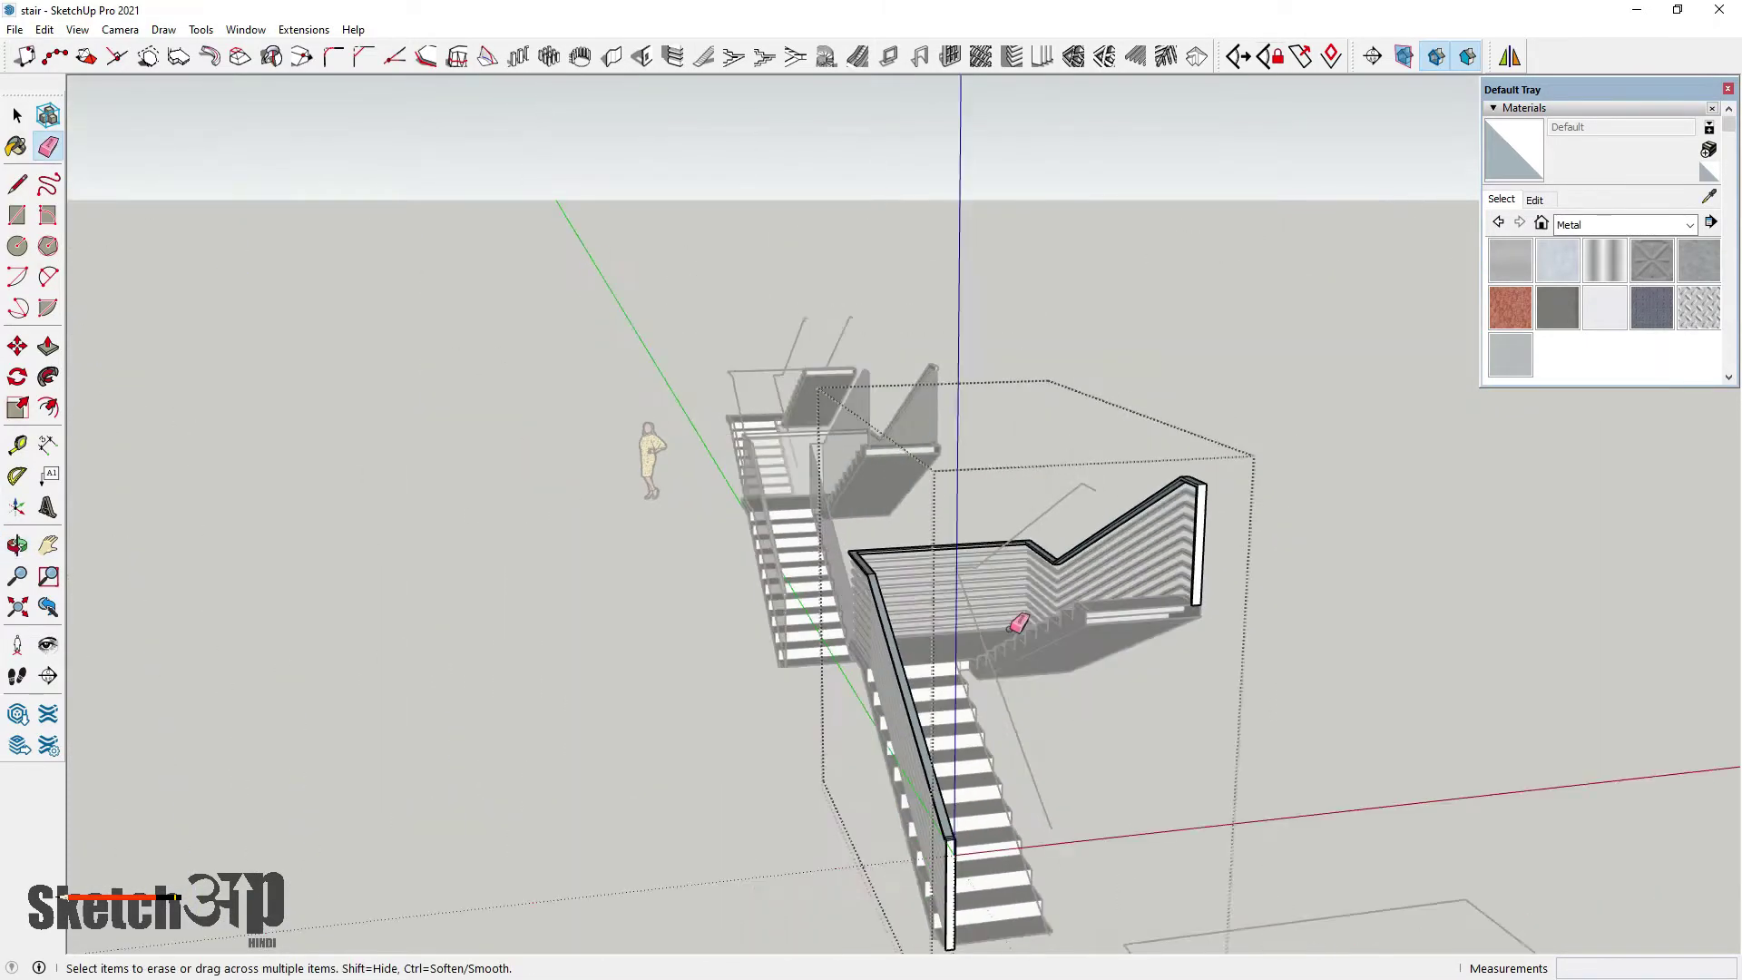
{"action": "middle_click_drag", "start_coordinate": [1012, 626], "coordinate": [1144, 653]}
{"action": "scroll", "coordinate": [1124, 713], "scroll_direction": "up", "scroll_amount": 10}
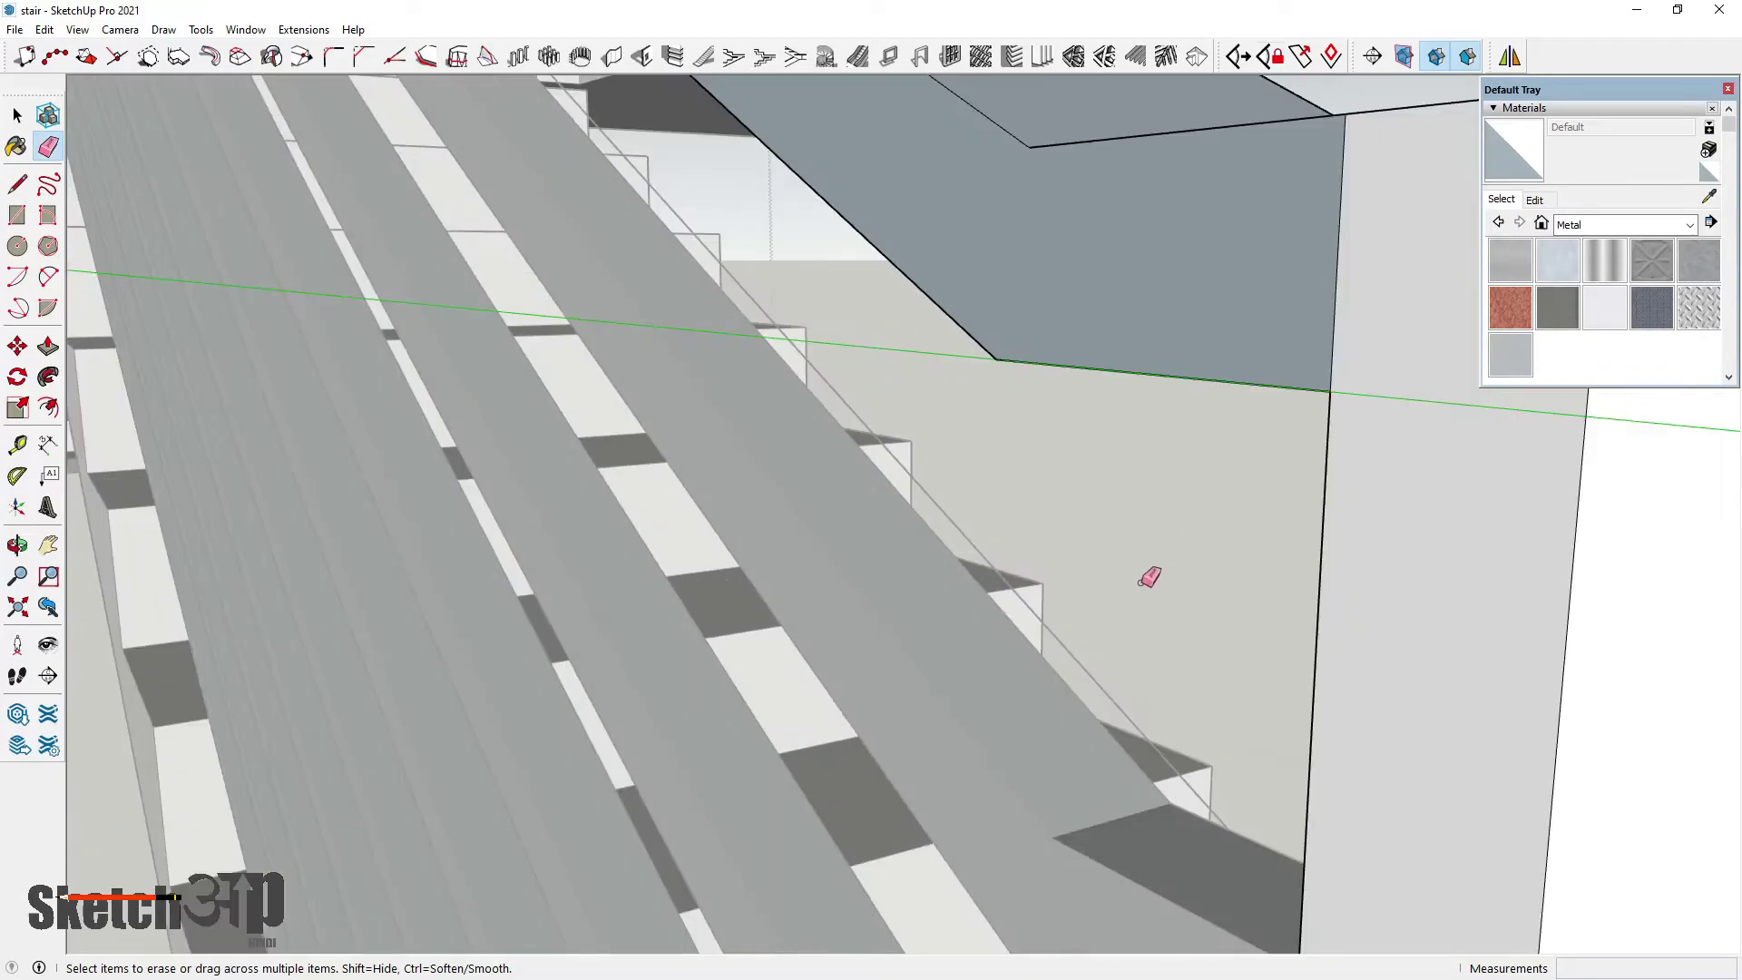
{"action": "scroll", "coordinate": [1152, 575], "scroll_direction": "down", "scroll_amount": 3}
{"action": "scroll", "coordinate": [1159, 572], "scroll_direction": "up", "scroll_amount": 3}
{"action": "left_click", "coordinate": [1156, 564]}
{"action": "left_click", "coordinate": [1189, 547]}
{"action": "middle_click_drag", "start_coordinate": [1179, 549], "coordinate": [517, 576]}
{"action": "scroll", "coordinate": [984, 621], "scroll_direction": "up", "scroll_amount": 2}
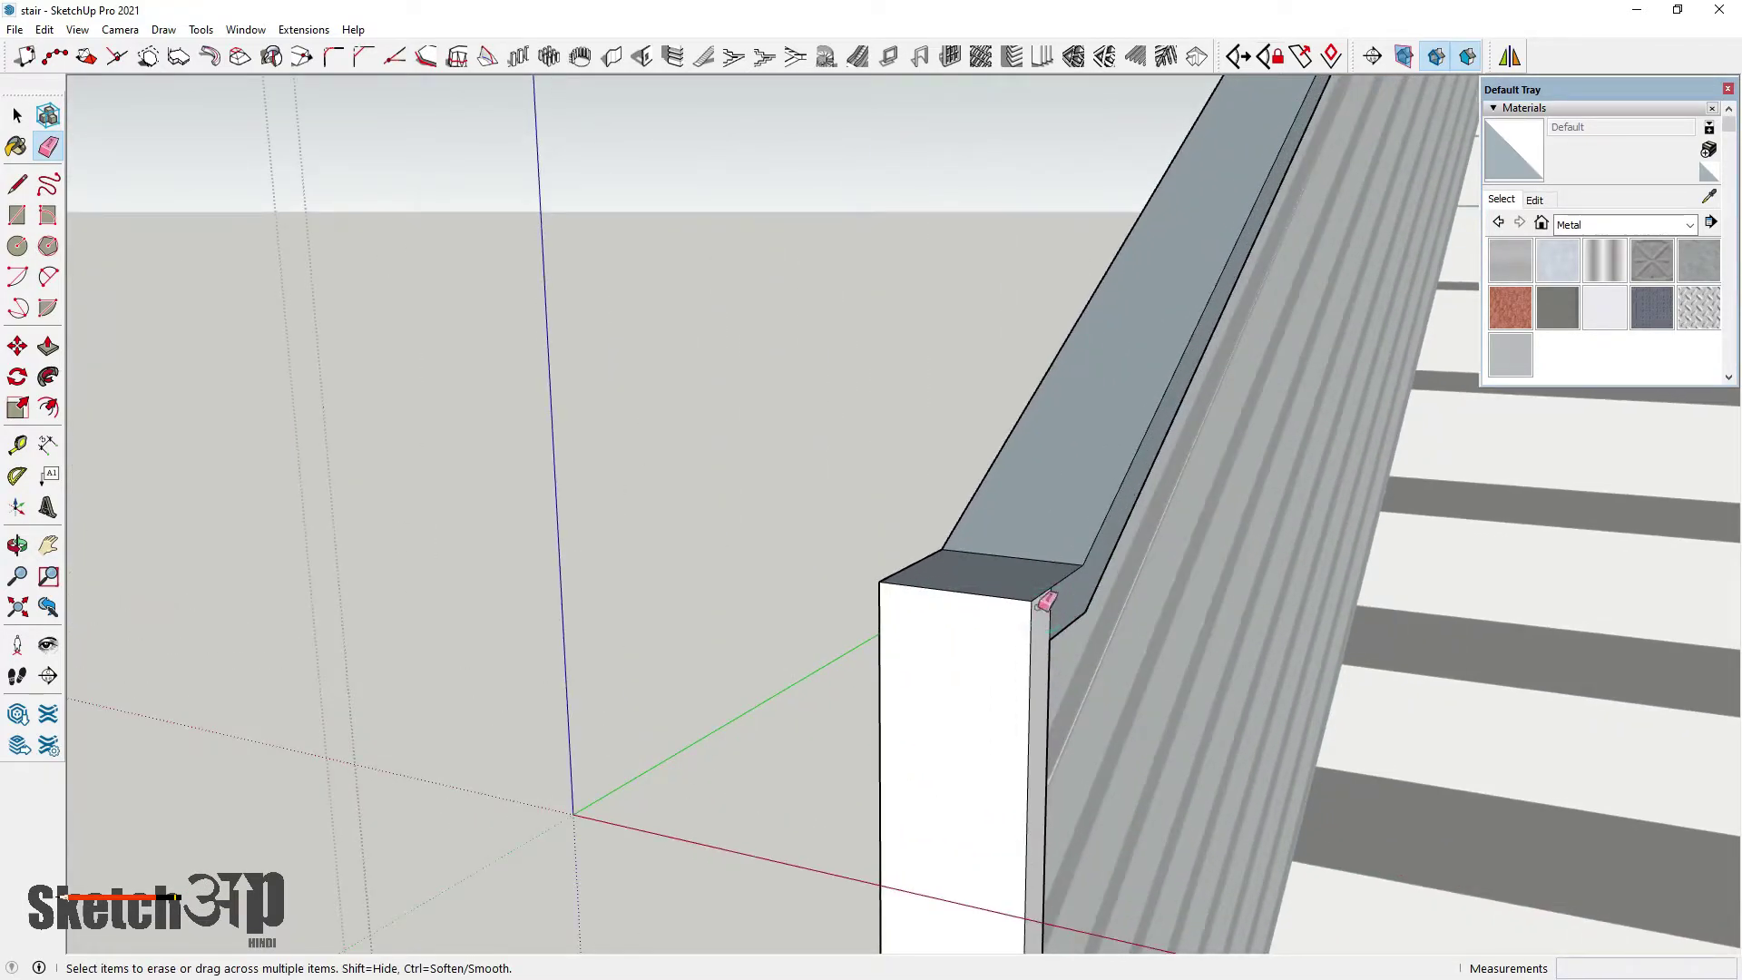
{"action": "scroll", "coordinate": [1064, 601], "scroll_direction": "down", "scroll_amount": 8}
{"action": "key", "text": "space"}
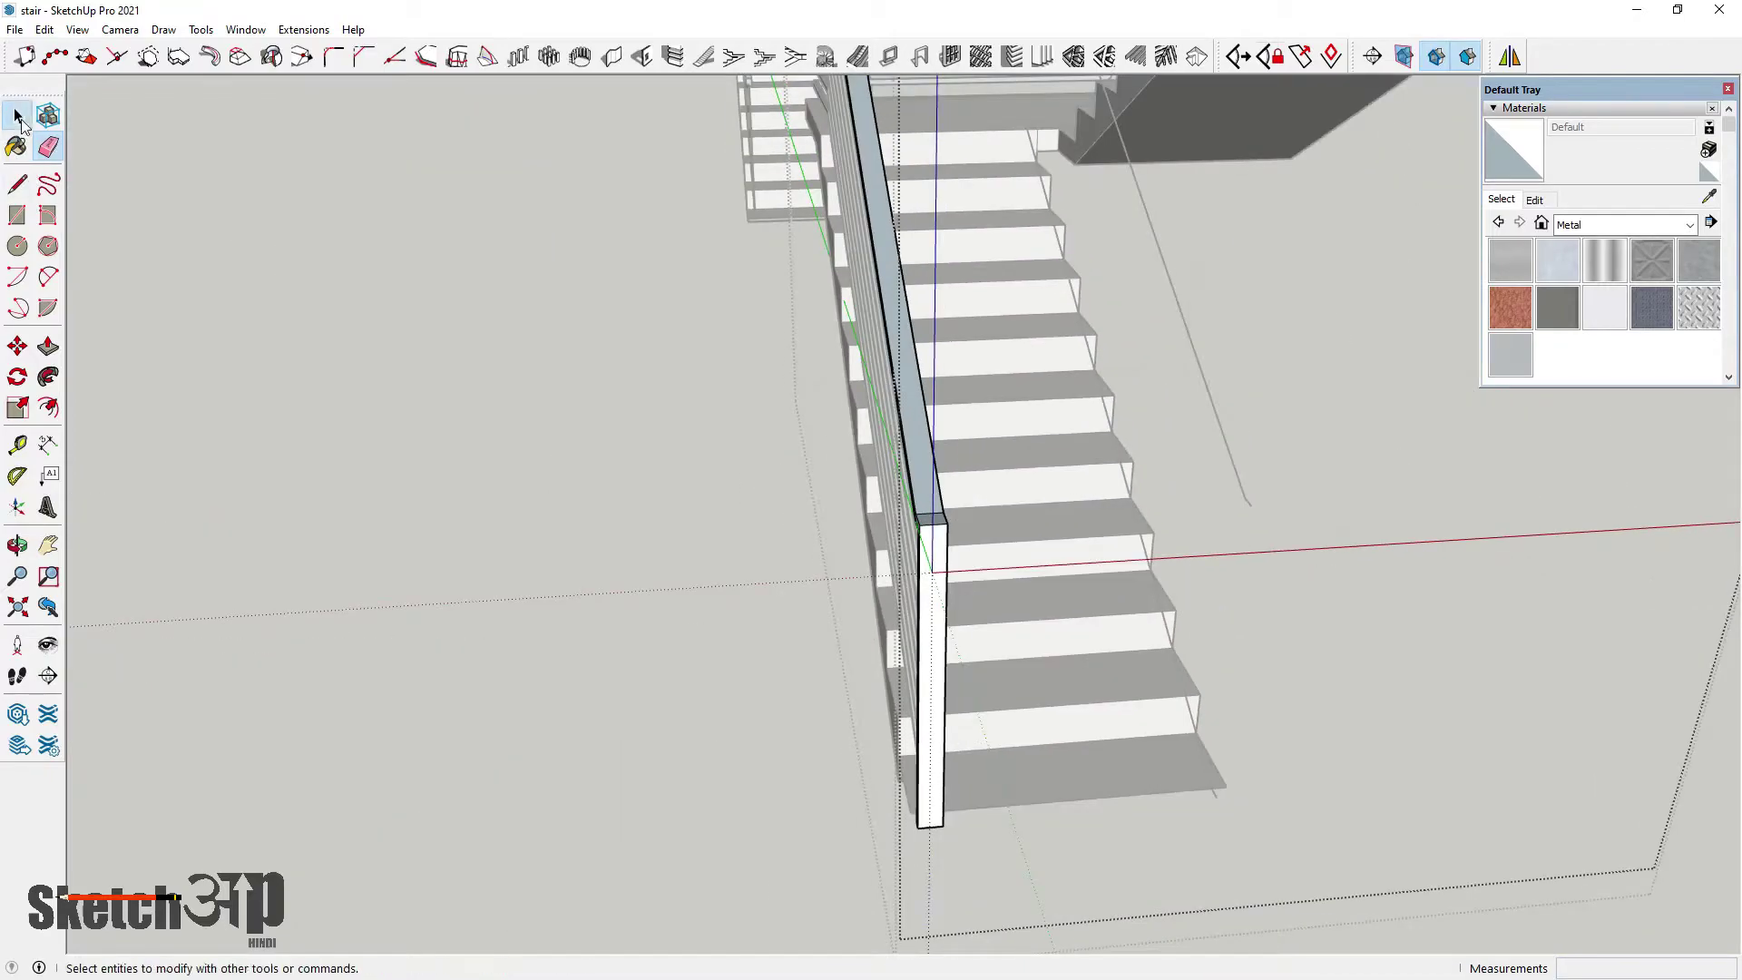
{"action": "middle_click_drag", "start_coordinate": [816, 508], "coordinate": [977, 494]}
{"action": "scroll", "coordinate": [971, 544], "scroll_direction": "down", "scroll_amount": 5}
{"action": "left_click", "coordinate": [894, 723]}
Draw a 1" by 1" square on the landing's top face near its outer corner
{"action": "middle_click_drag", "start_coordinate": [896, 722], "coordinate": [1146, 647]}
{"action": "scroll", "coordinate": [1092, 390], "scroll_direction": "up", "scroll_amount": 2}
{"action": "scroll", "coordinate": [1068, 412], "scroll_direction": "up", "scroll_amount": 4}
{"action": "mouse_move", "coordinate": [1071, 409]}
{"action": "middle_mouse_down"}
{"action": "mouse_move", "coordinate": [1092, 383]}
{"action": "mouse_move", "coordinate": [1096, 401]}
{"action": "middle_mouse_up"}
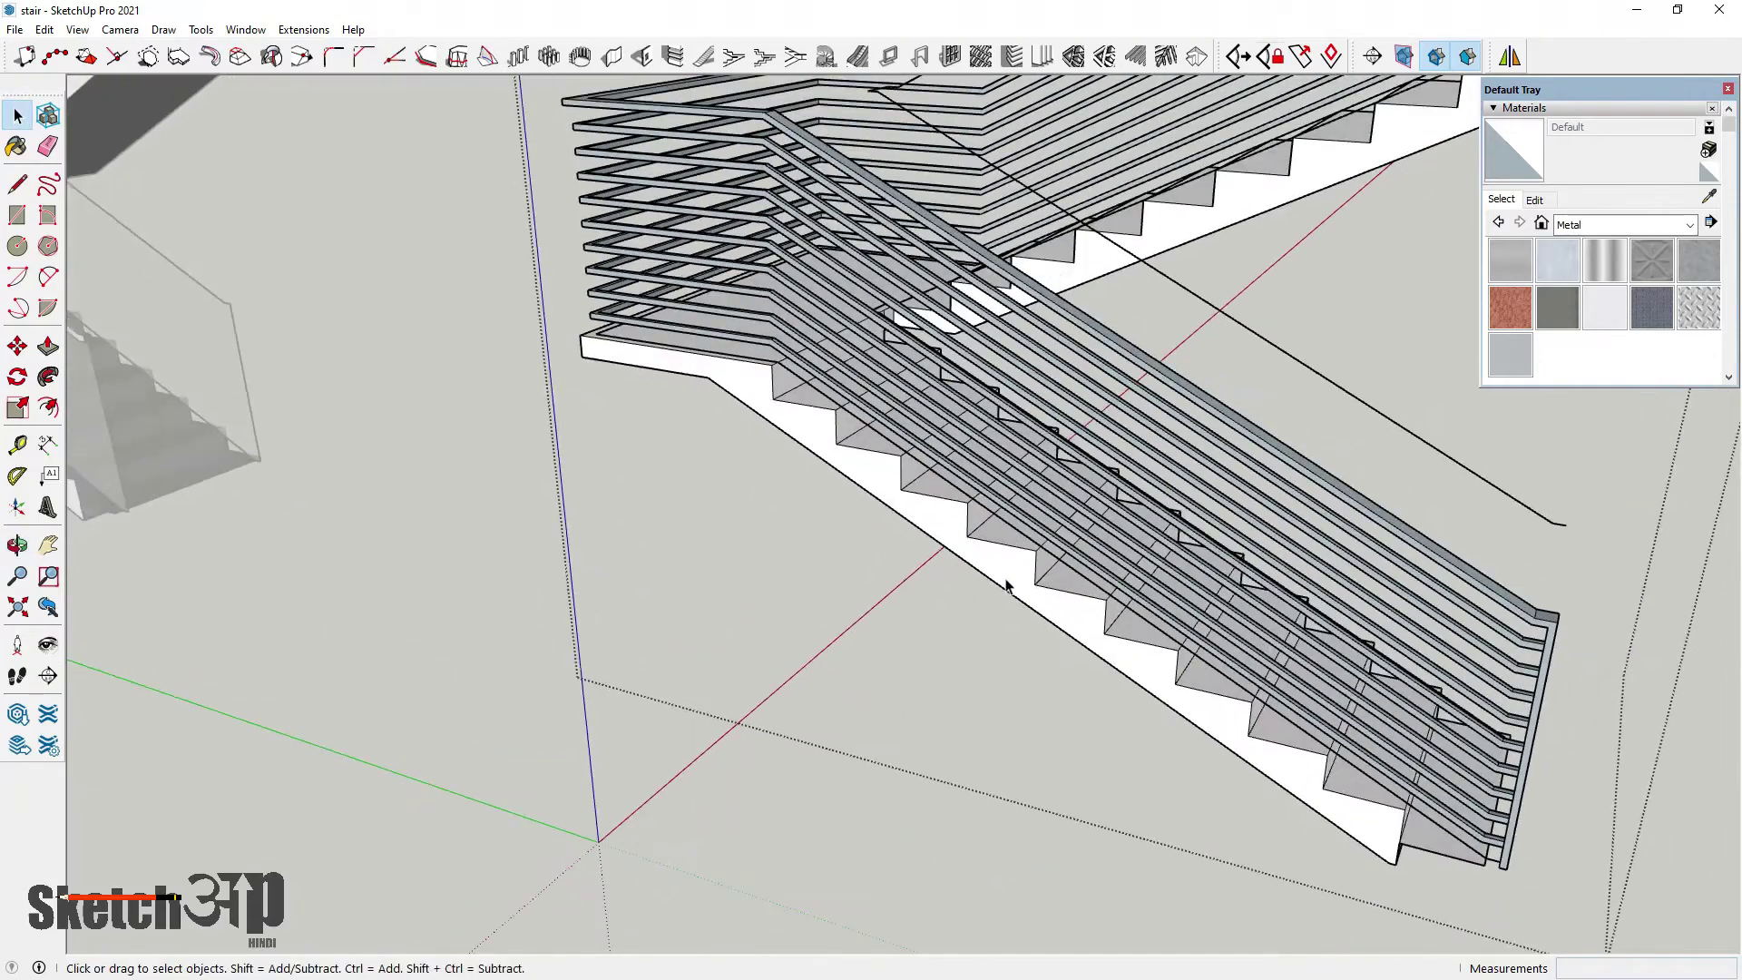
{"action": "scroll", "coordinate": [1007, 587], "scroll_direction": "down", "scroll_amount": 3}
{"action": "scroll", "coordinate": [914, 307], "scroll_direction": "up", "scroll_amount": 4}
{"action": "scroll", "coordinate": [667, 345], "scroll_direction": "up", "scroll_amount": 3}
{"action": "scroll", "coordinate": [642, 416], "scroll_direction": "down", "scroll_amount": 3}
{"action": "middle_click_drag", "start_coordinate": [642, 415], "coordinate": [620, 667]}
{"action": "scroll", "coordinate": [620, 667], "scroll_direction": "up", "scroll_amount": 8}
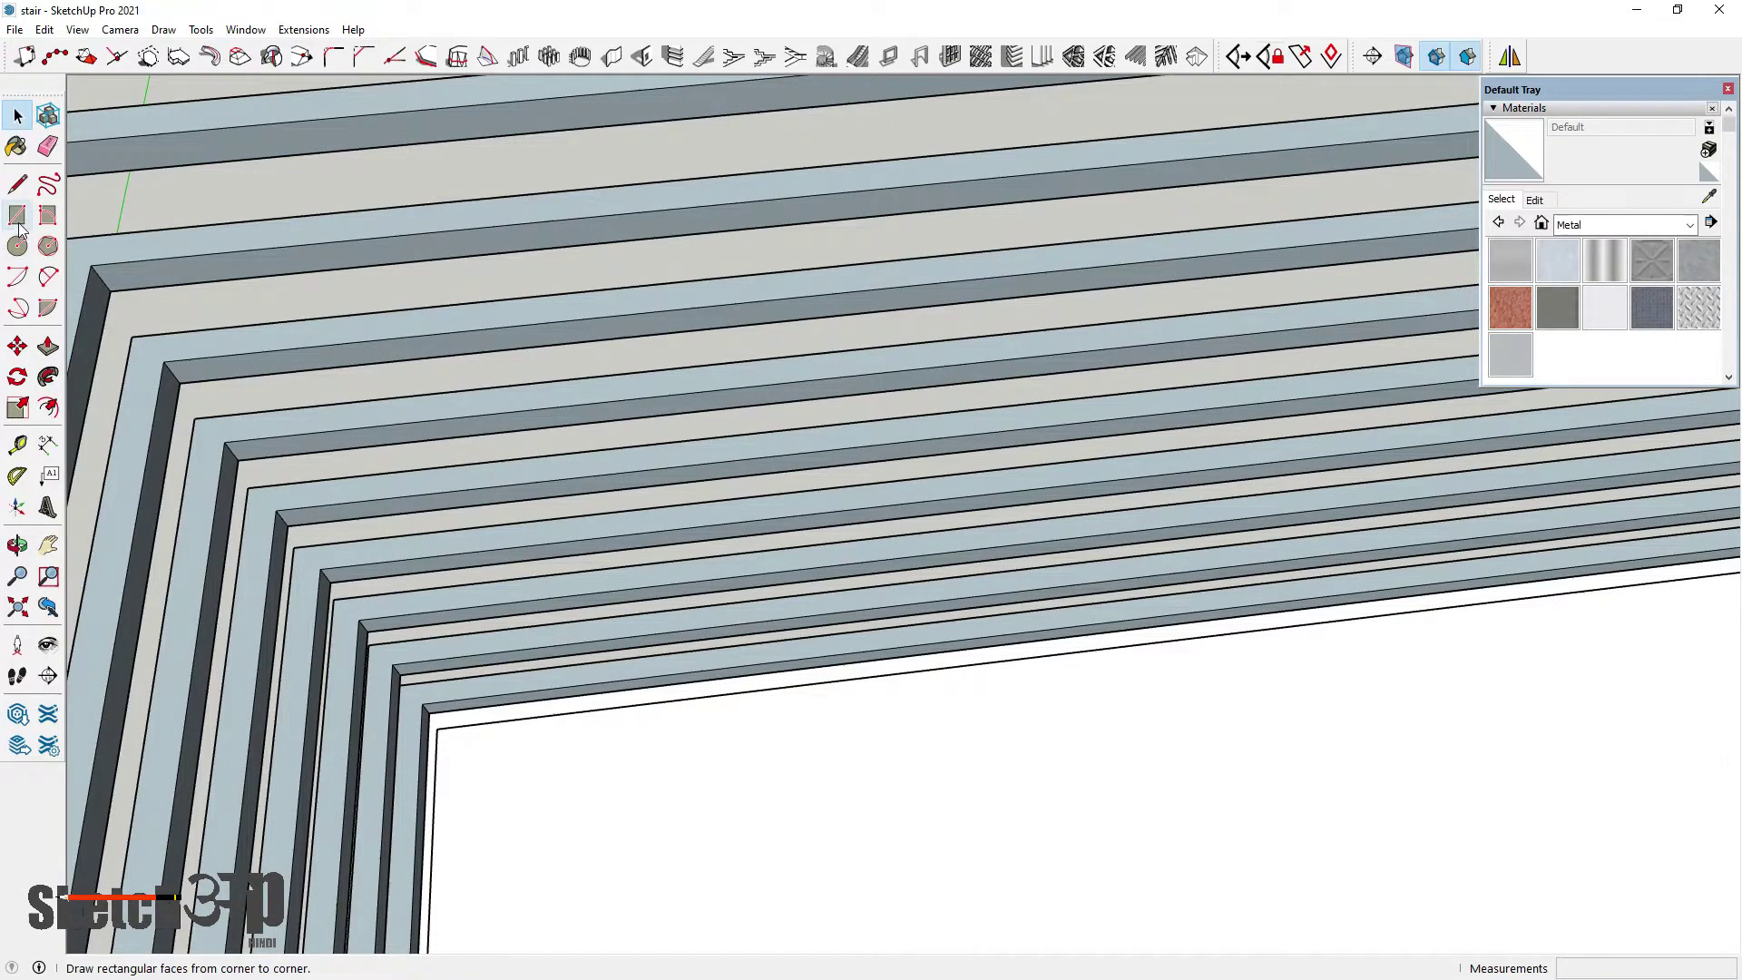
{"action": "left_click", "coordinate": [17, 218]}
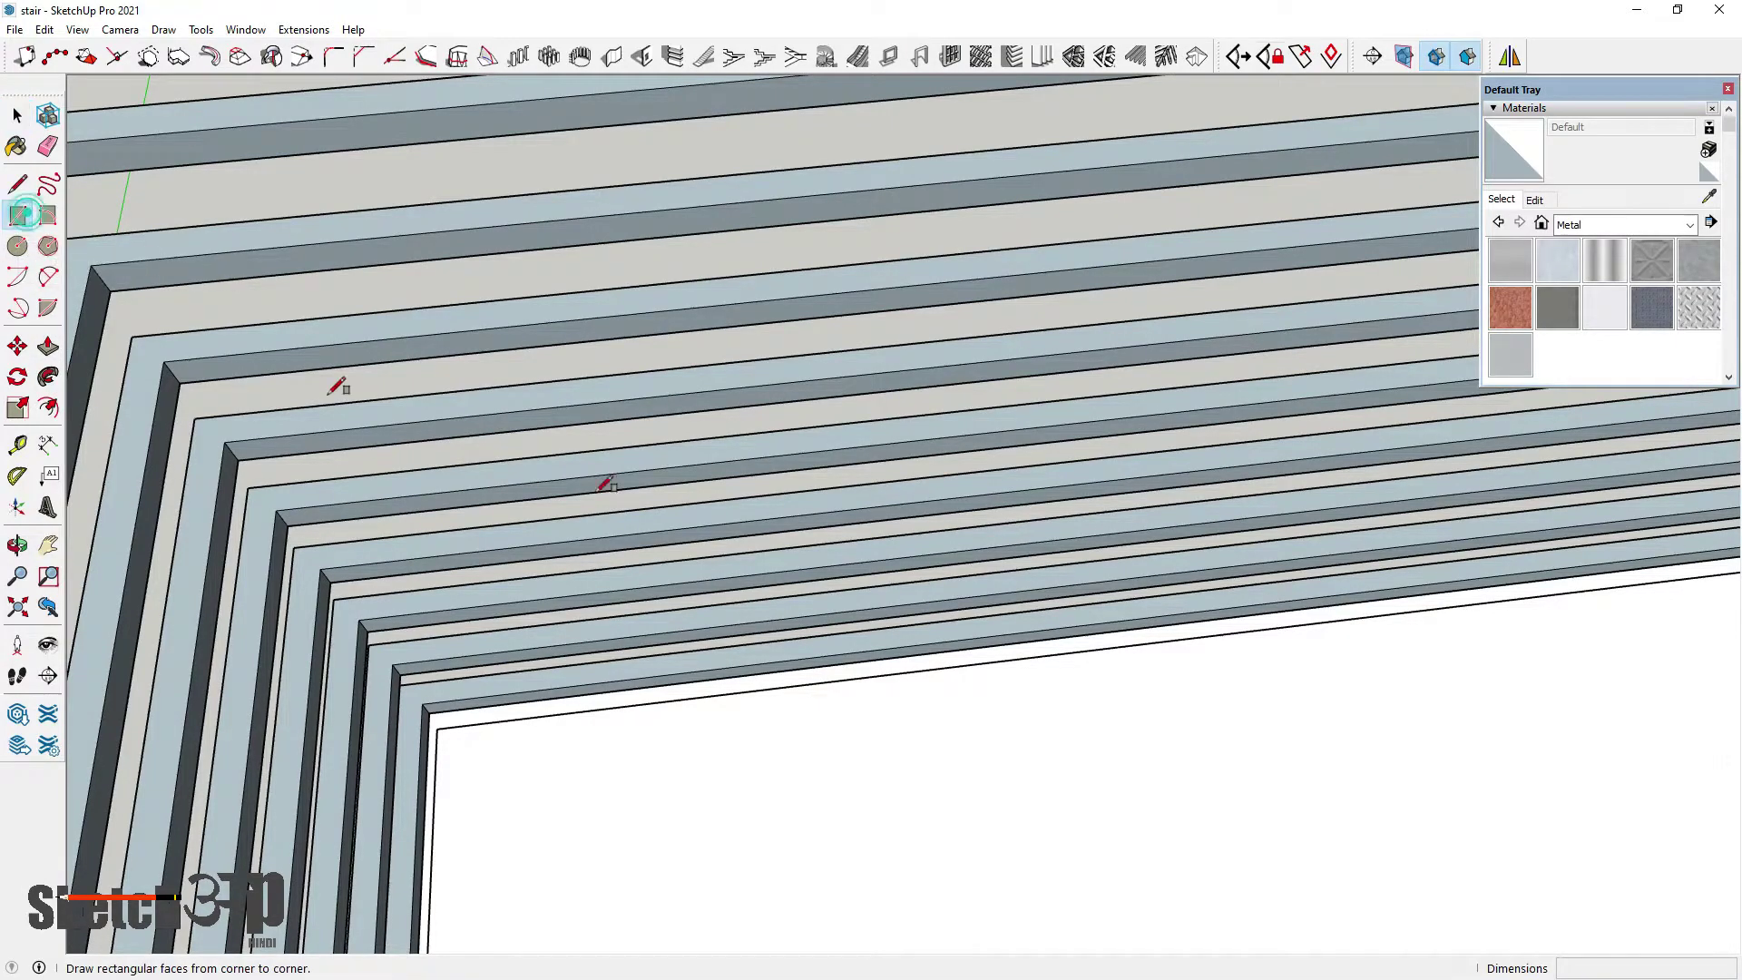
{"action": "scroll", "coordinate": [694, 697], "scroll_direction": "down", "scroll_amount": 2}
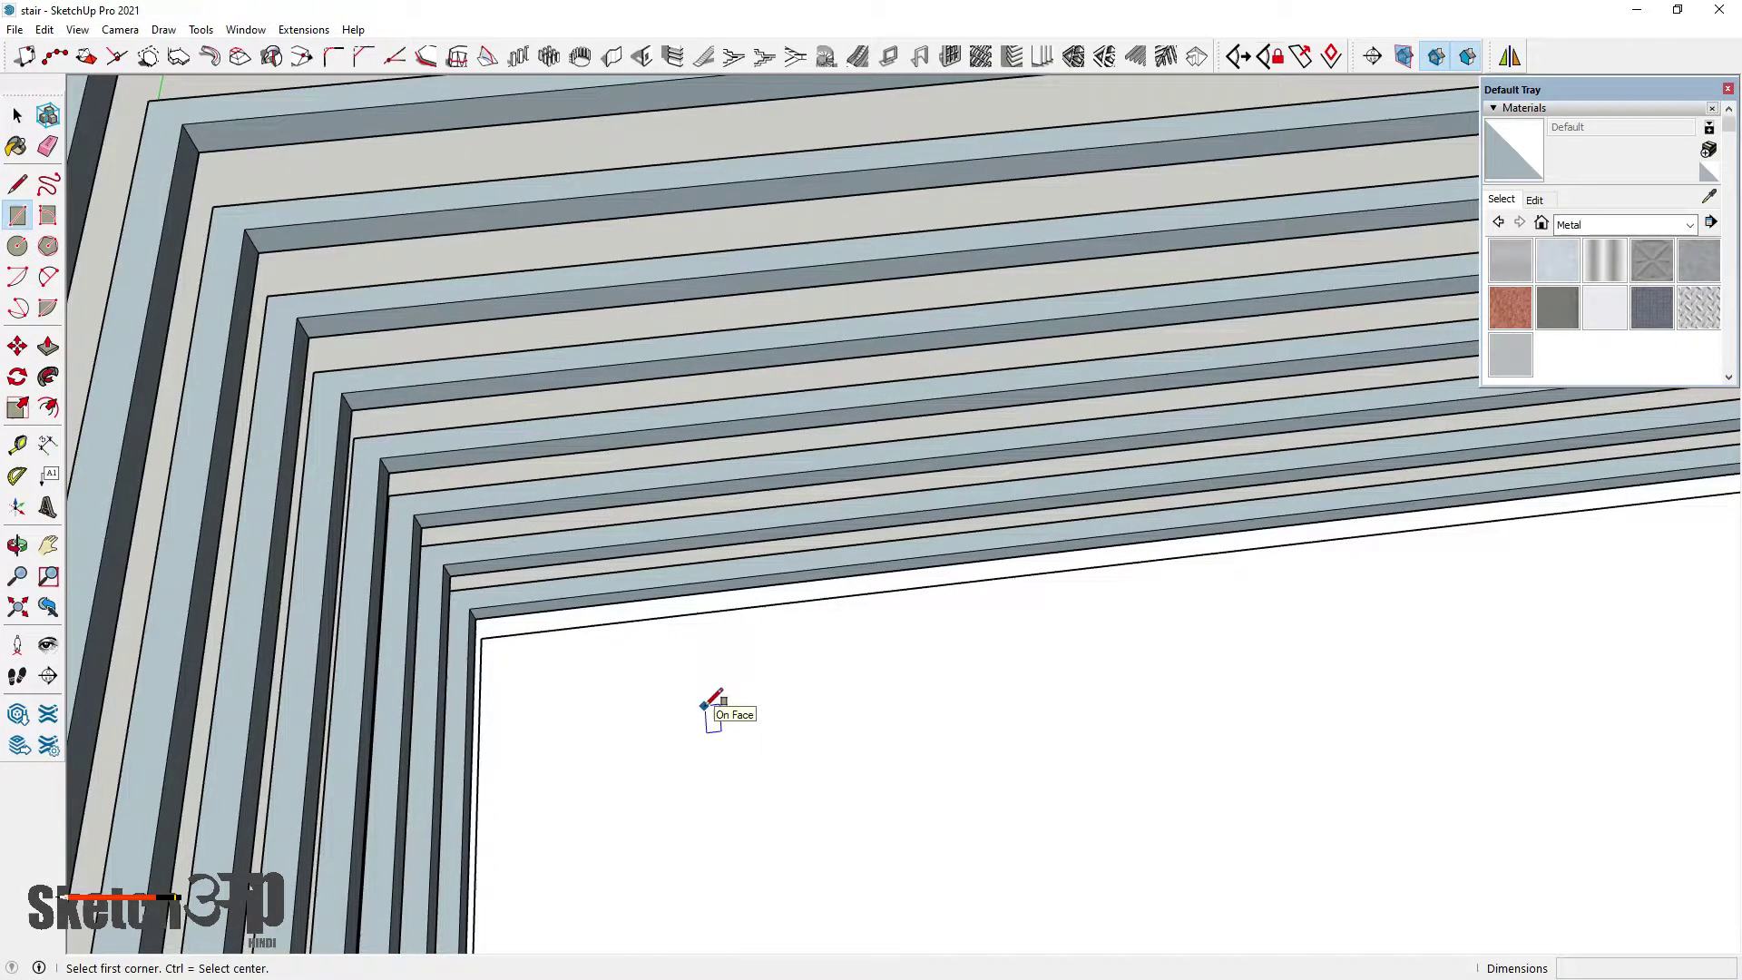
{"action": "left_click", "coordinate": [705, 706]}
{"action": "scroll", "coordinate": [707, 708], "scroll_direction": "down", "scroll_amount": 1}
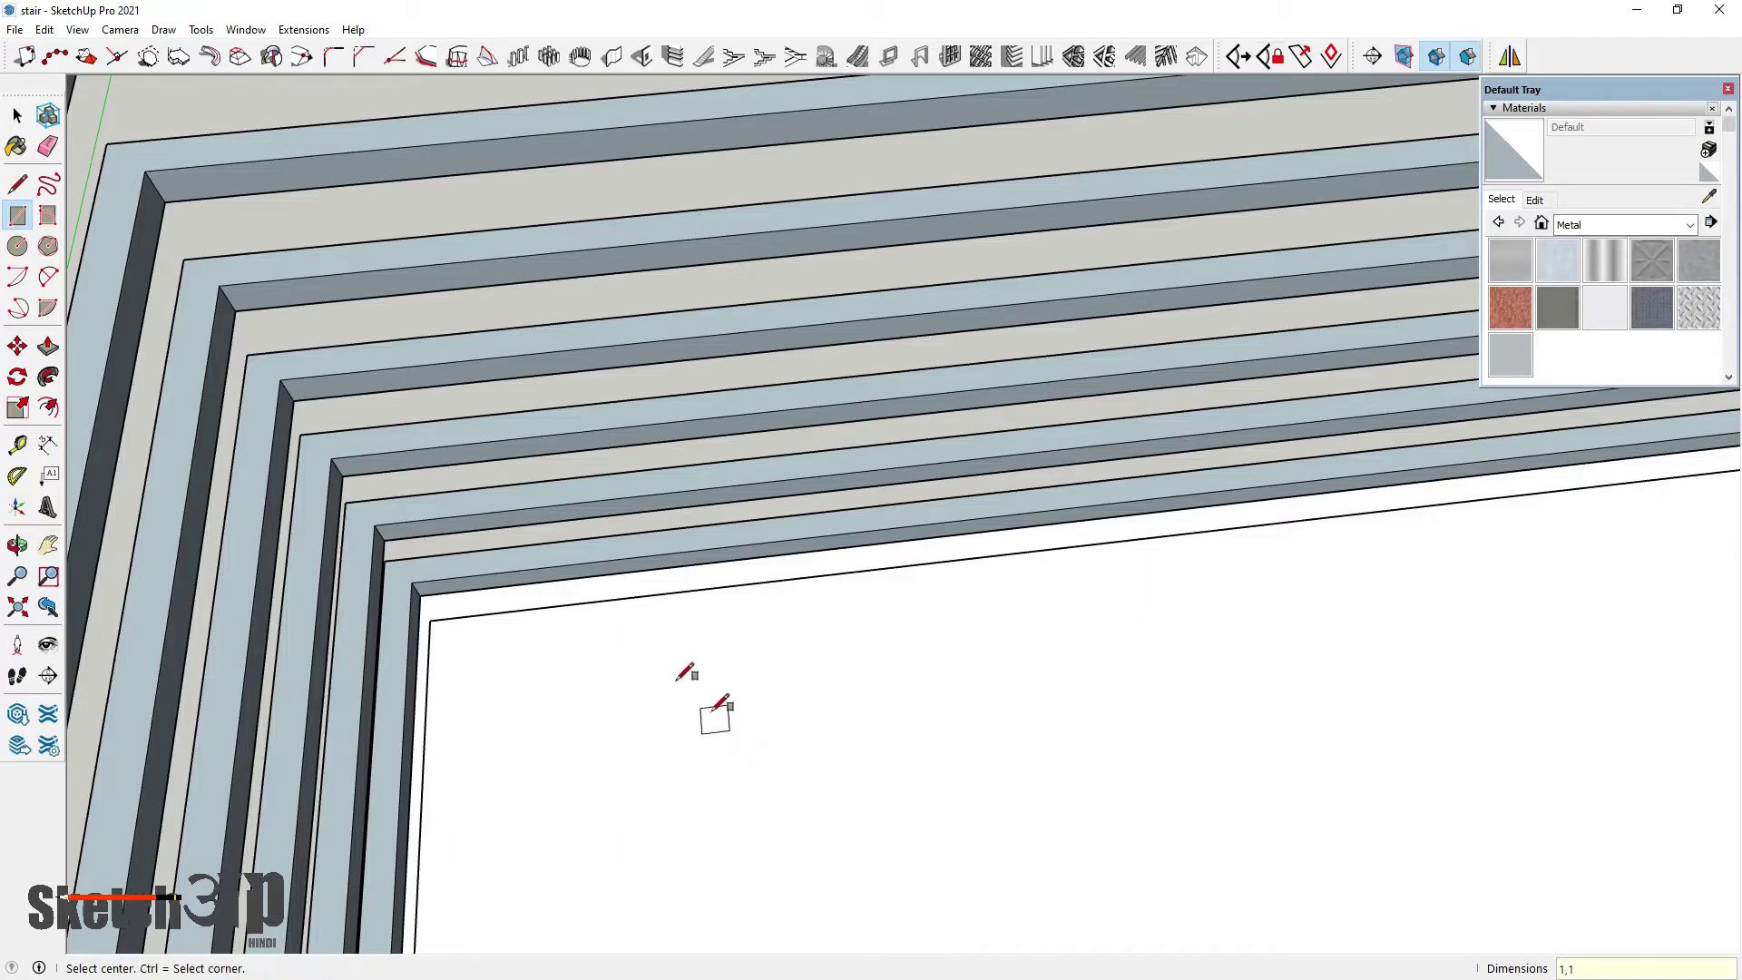
Make the small square on the landing a group and open it for editing
{"action": "scroll", "coordinate": [715, 721], "scroll_direction": "up", "scroll_amount": 2}
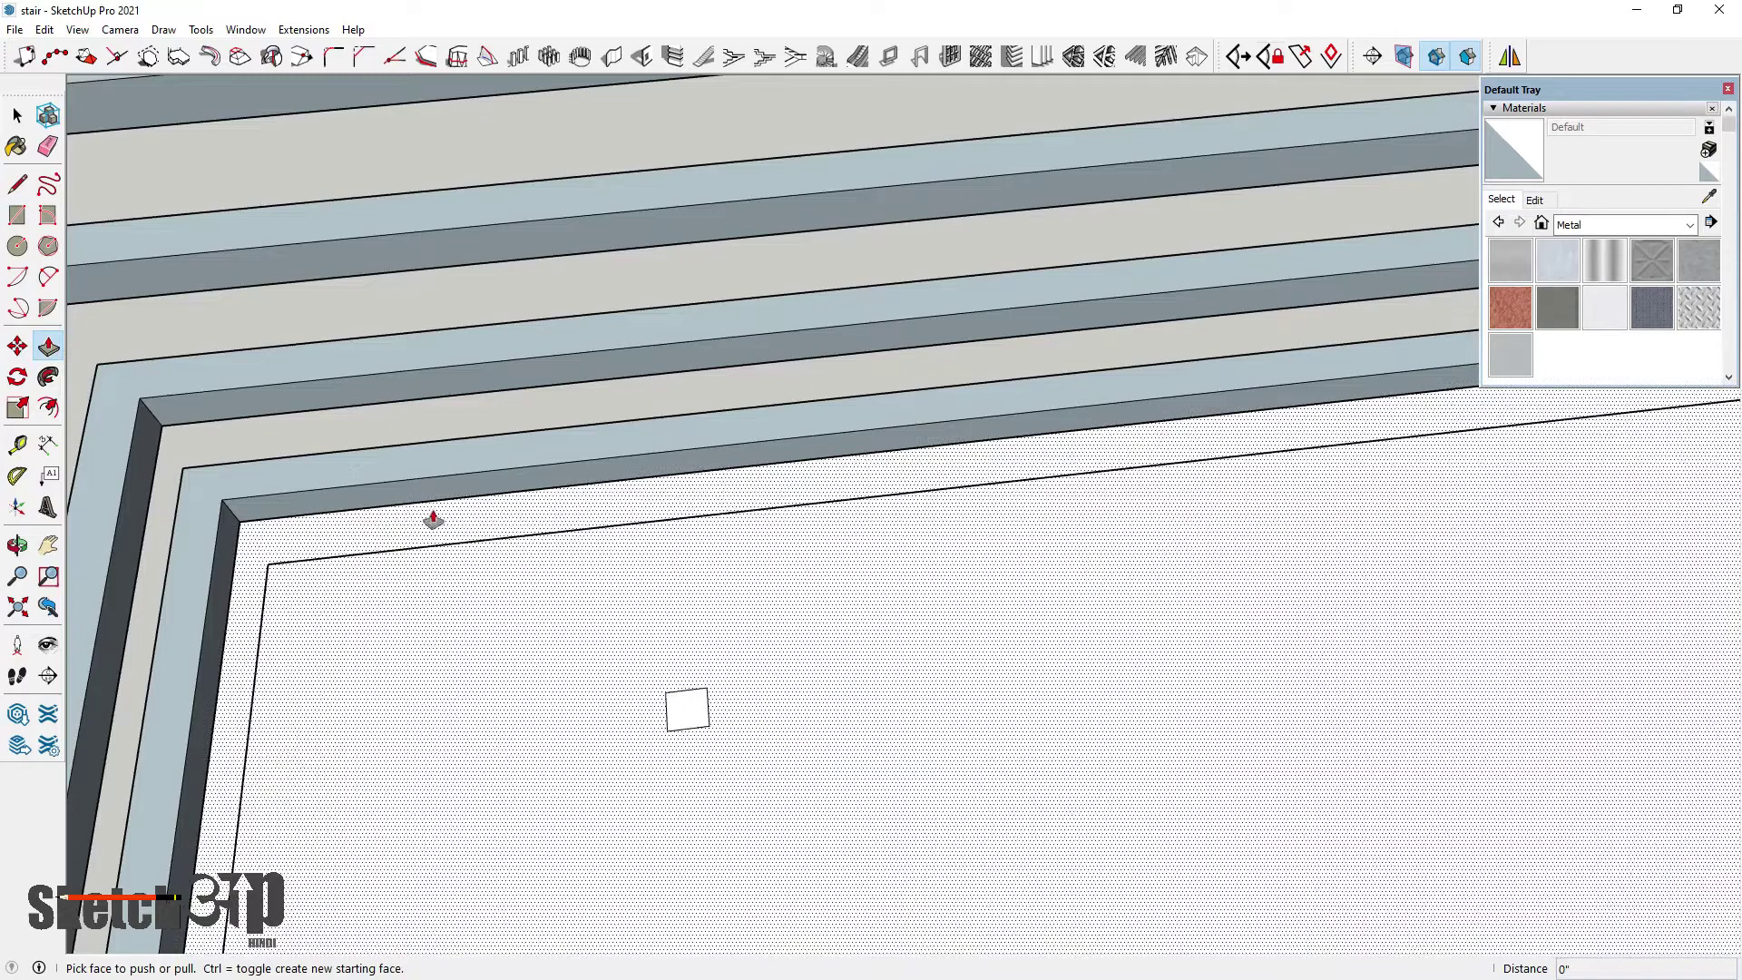
{"action": "right_click", "coordinate": [685, 705]}
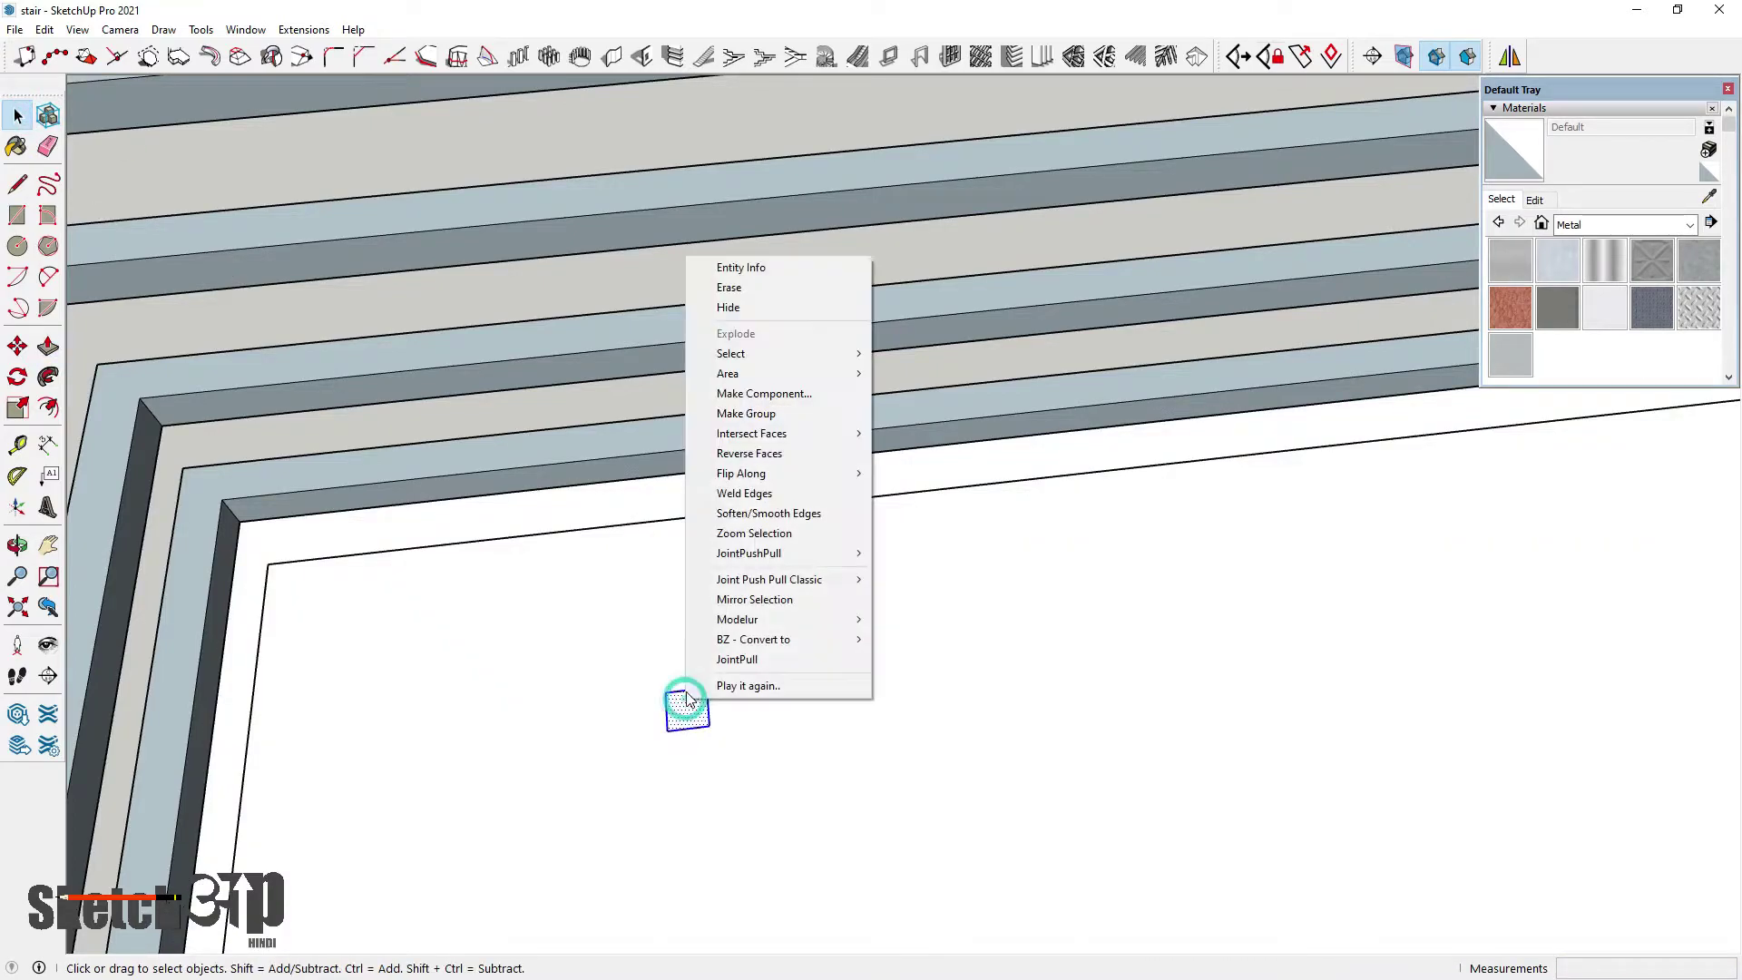
{"action": "left_click", "coordinate": [767, 414]}
{"action": "double_click", "coordinate": [702, 716]}
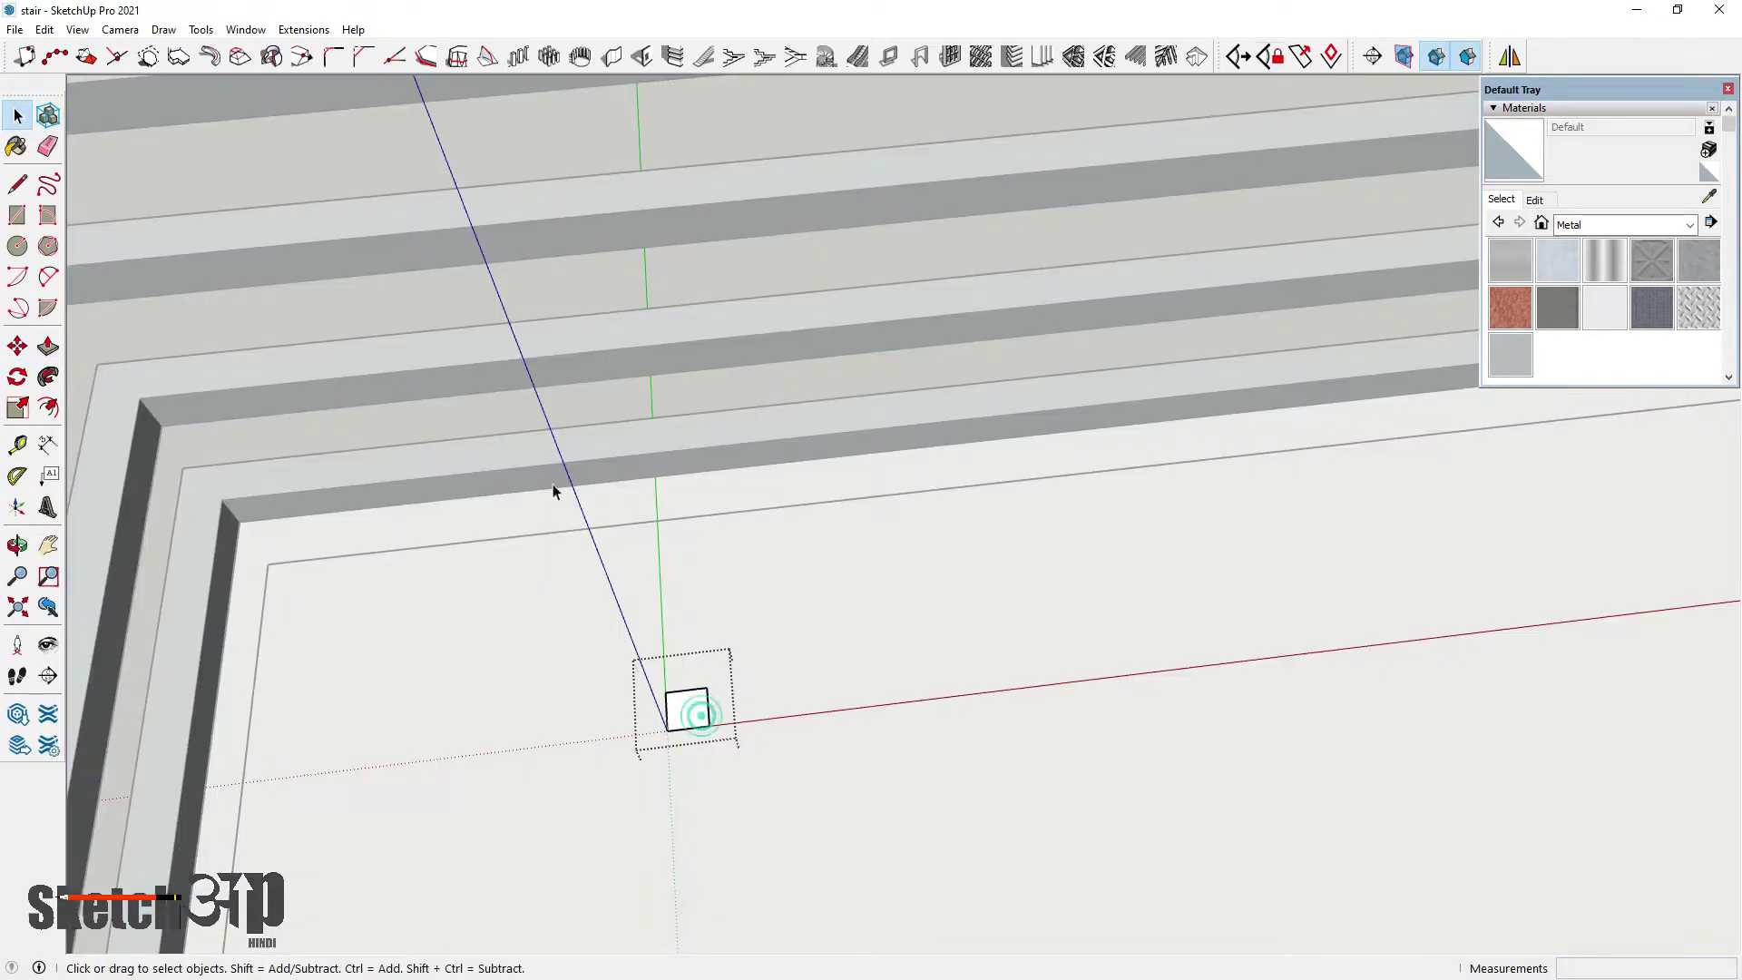
Pull the grouped square upward into a short stub for the foot of a baluster
{"action": "left_click", "coordinate": [48, 345]}
{"action": "scroll", "coordinate": [672, 668], "scroll_direction": "up", "scroll_amount": 2}
{"action": "left_click", "coordinate": [681, 712]}
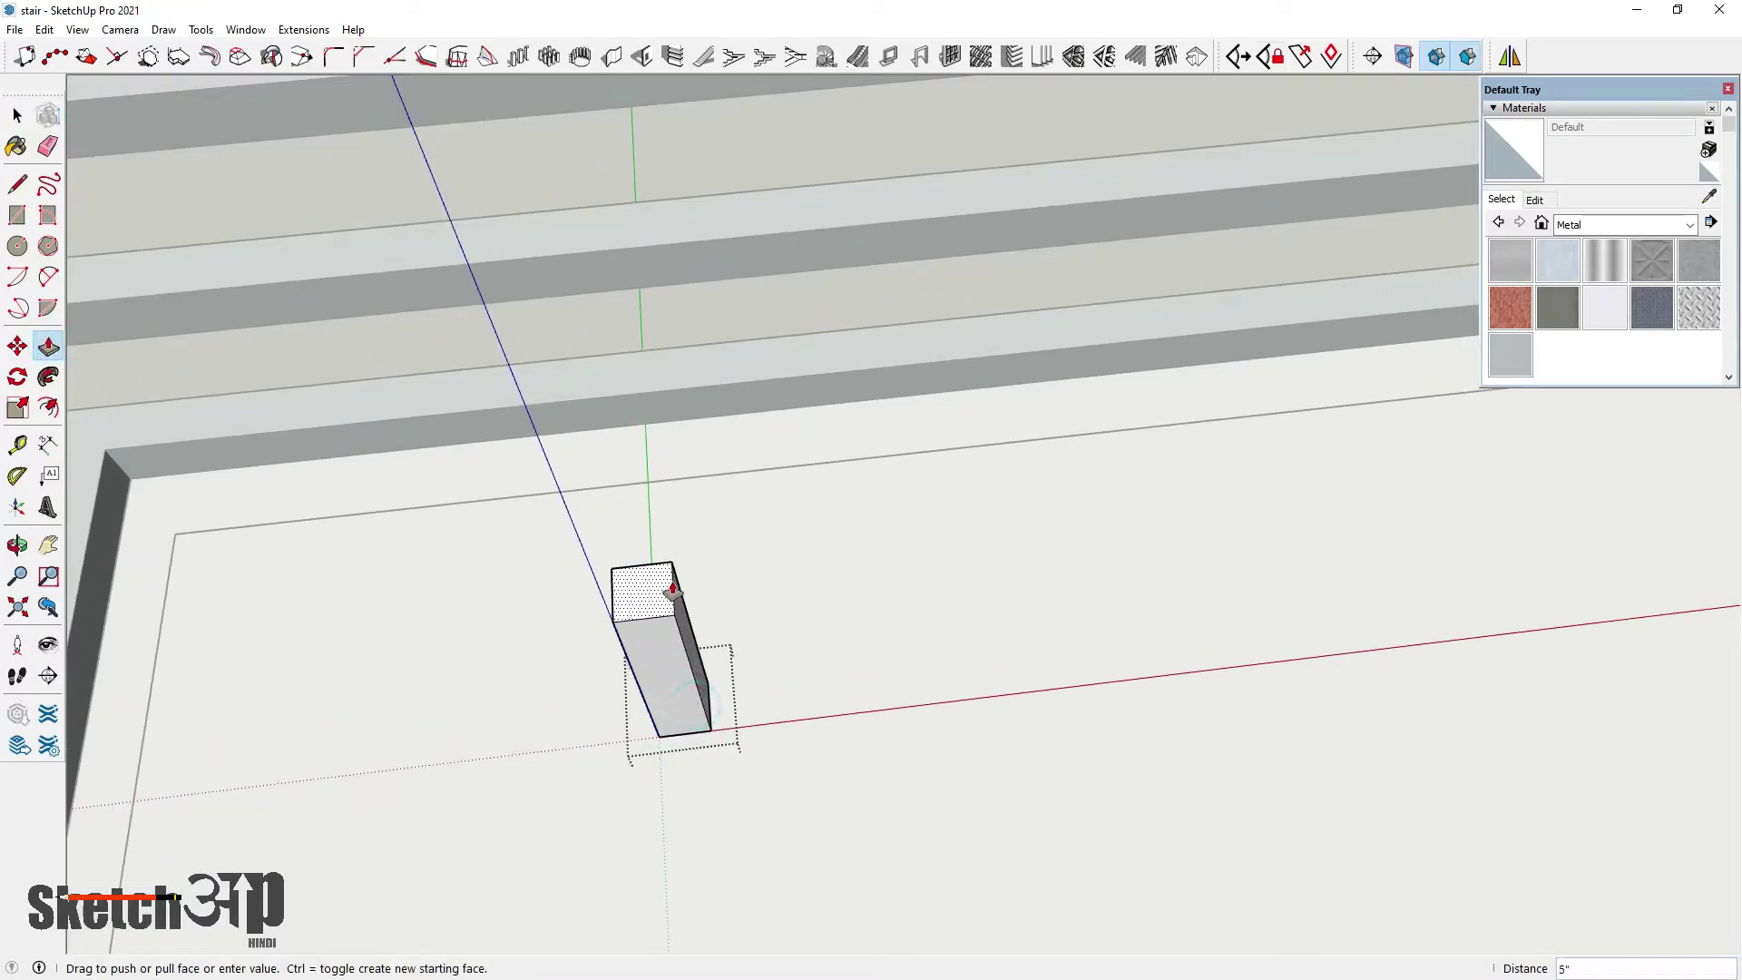
{"action": "left_click", "coordinate": [670, 588]}
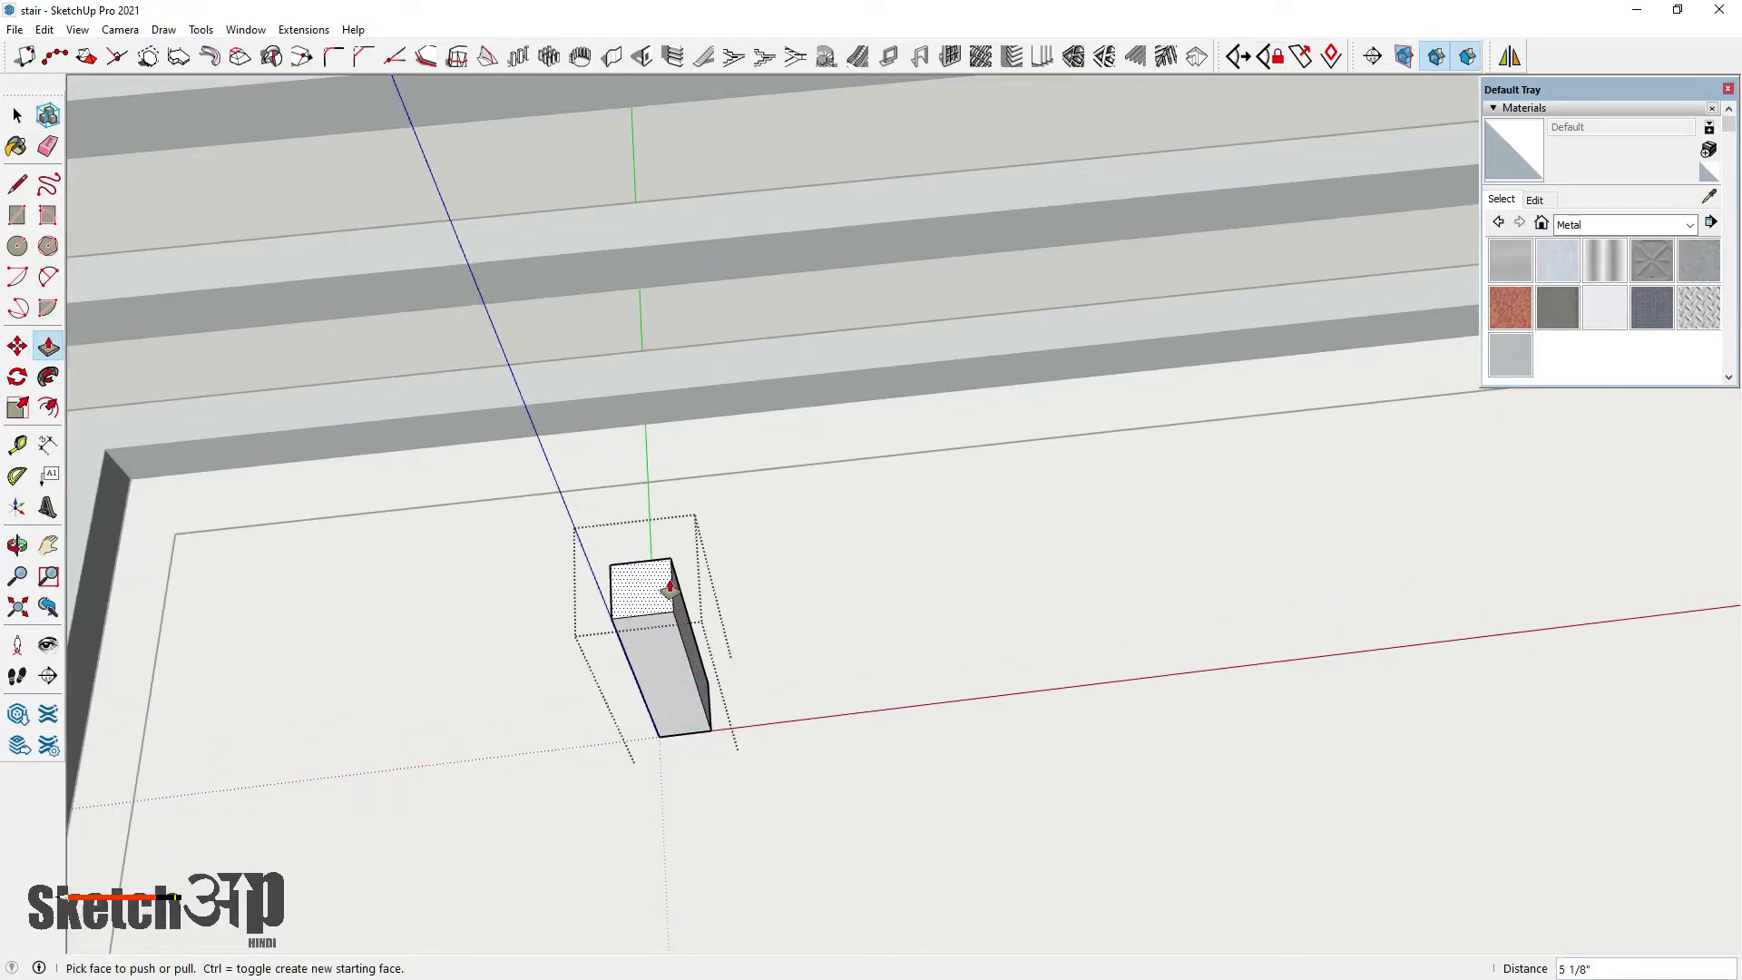
{"action": "left_click", "coordinate": [669, 588]}
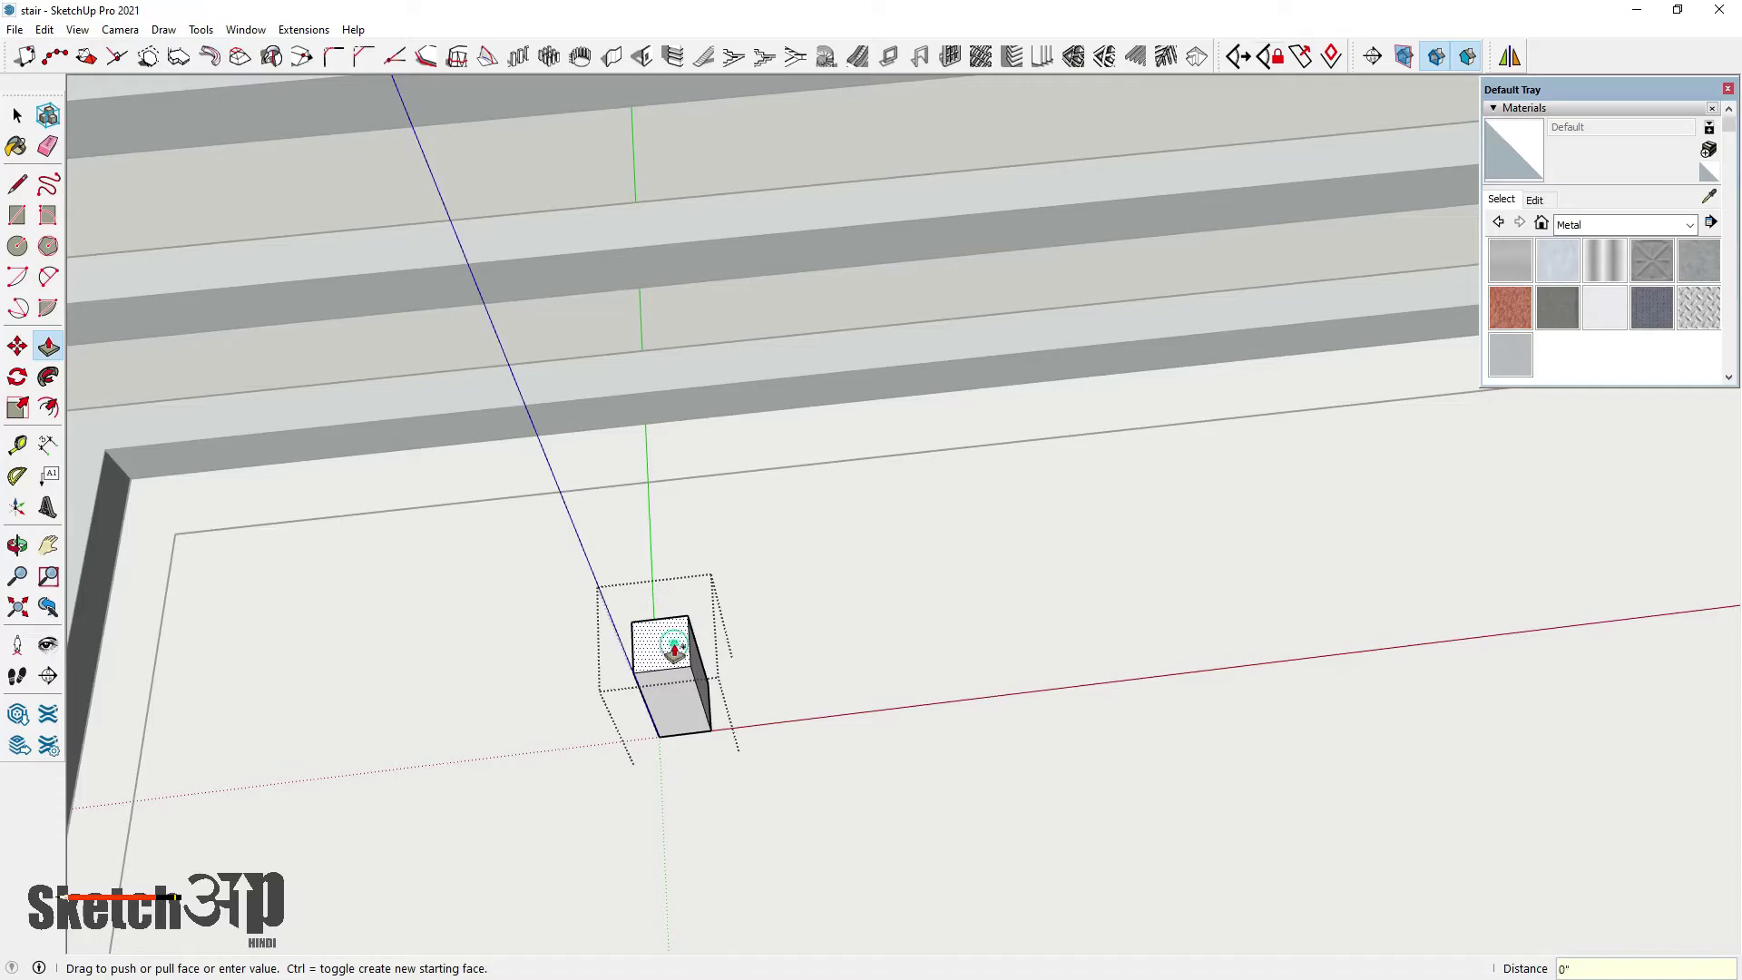
{"action": "scroll", "coordinate": [674, 648], "scroll_direction": "down", "scroll_amount": 5}
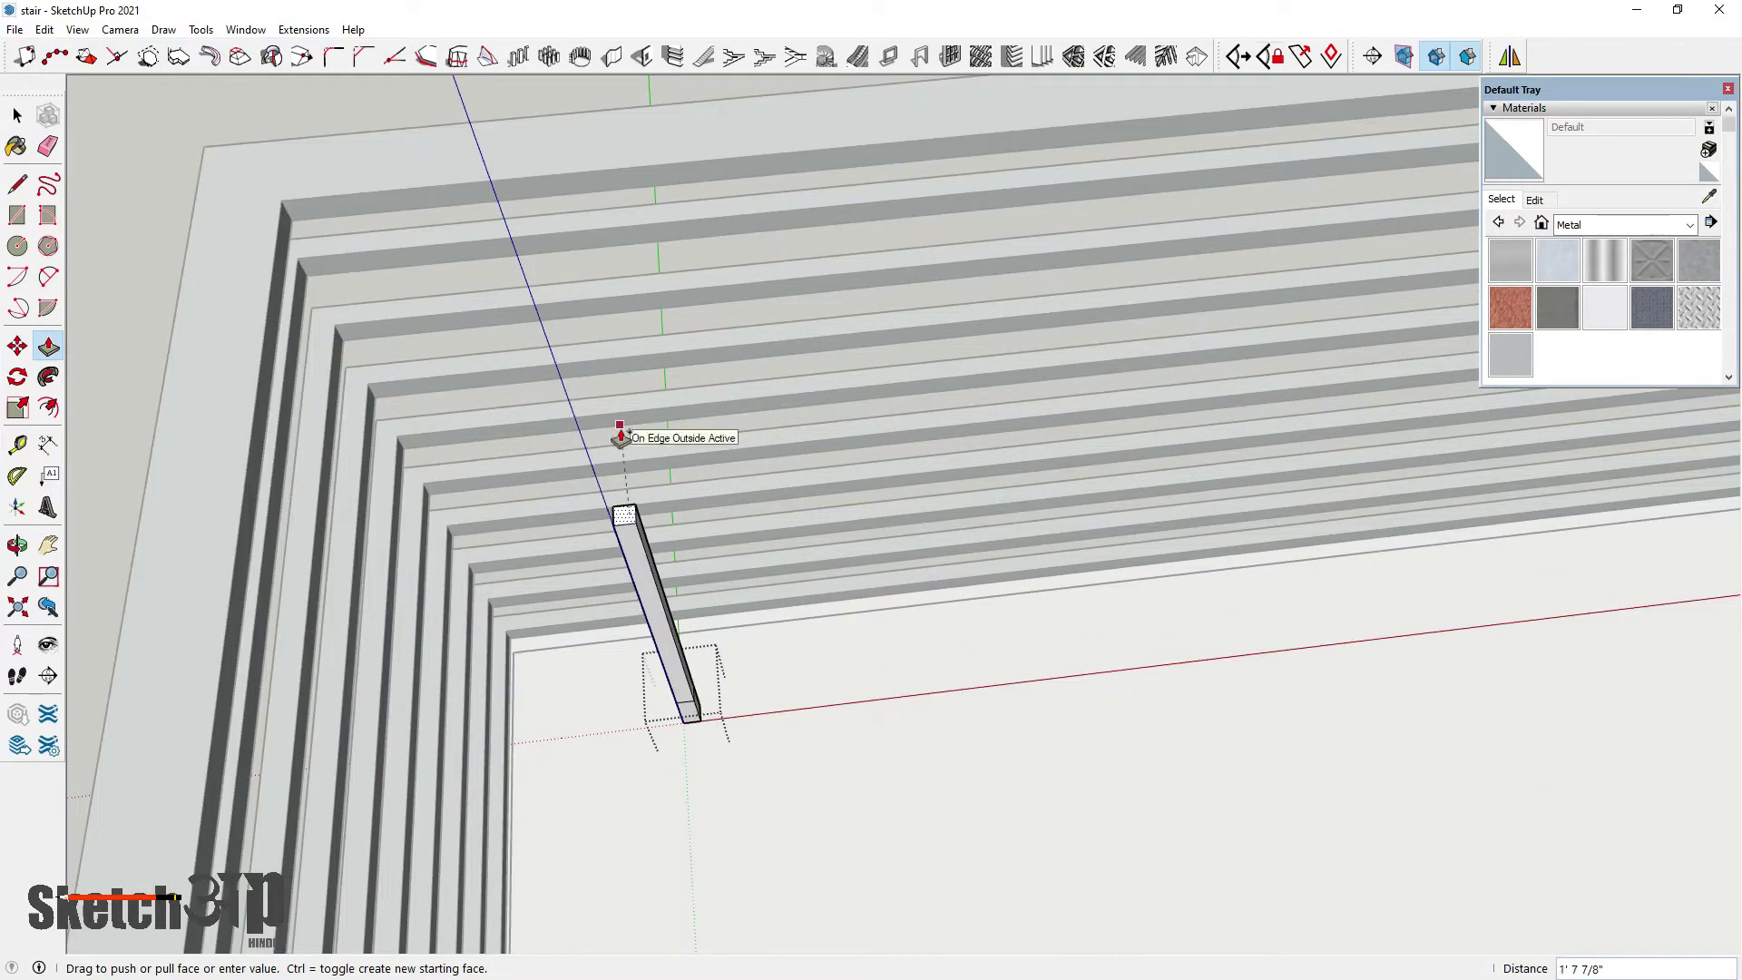
{"action": "key", "text": "Escape"}
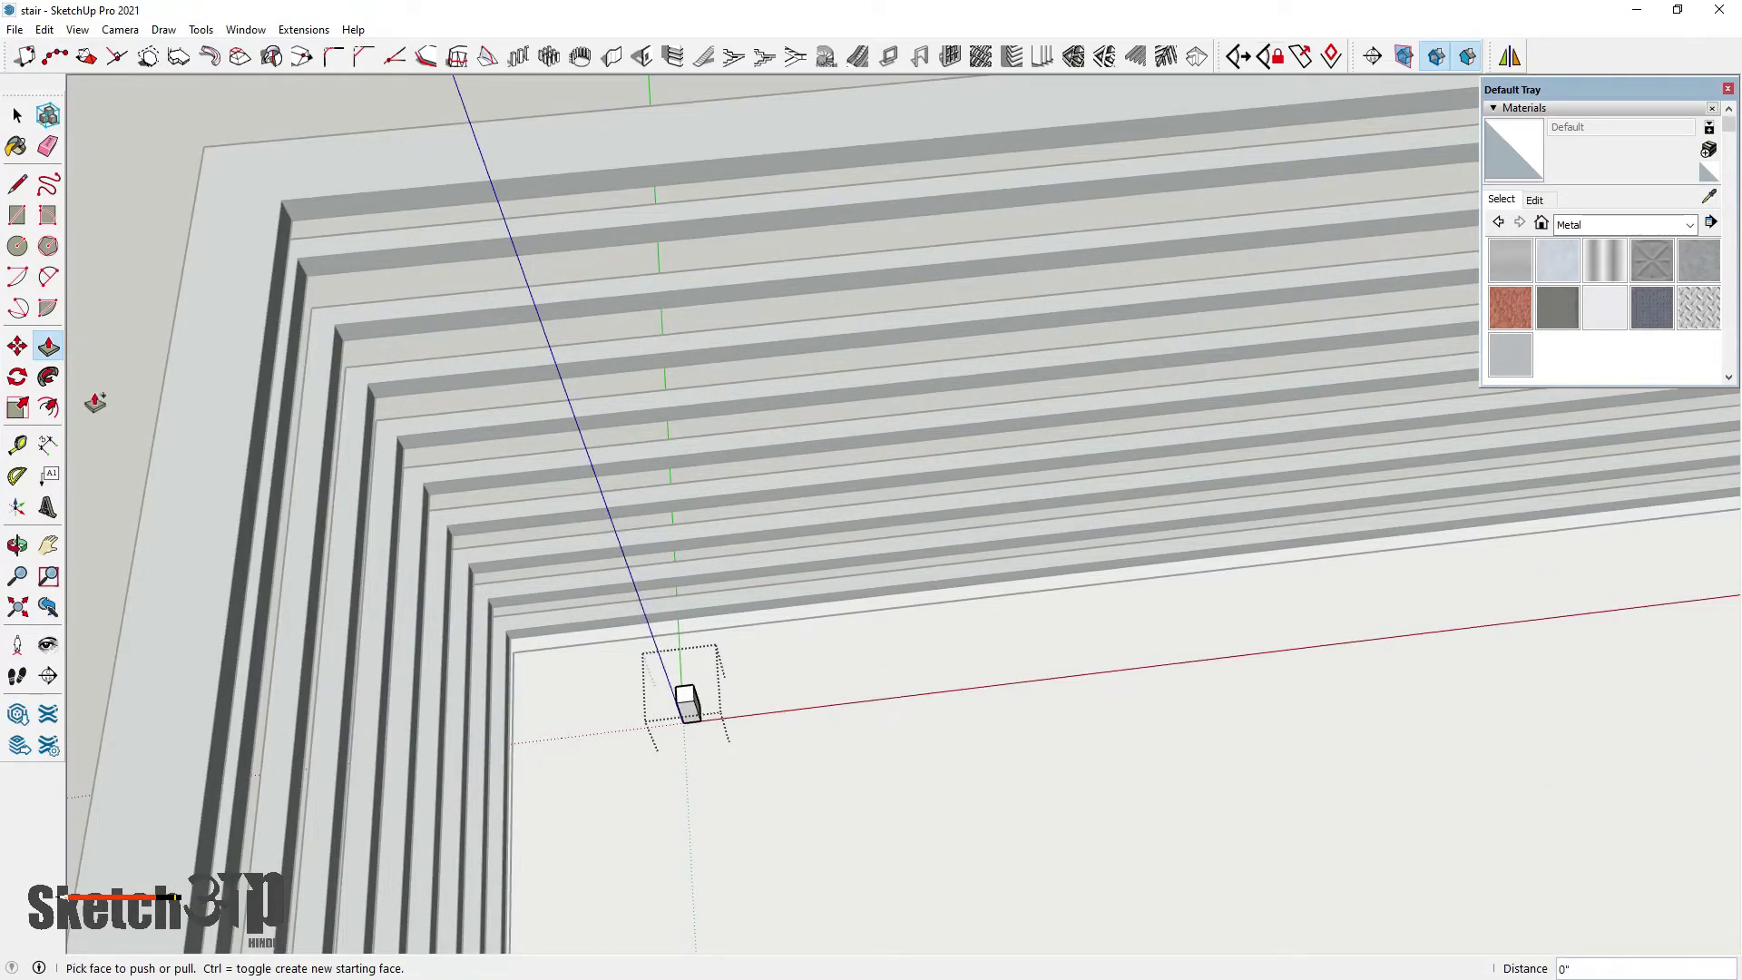
Offset the outline of the stub's top face outward to form a wider square profile around it
{"action": "left_click", "coordinate": [48, 378]}
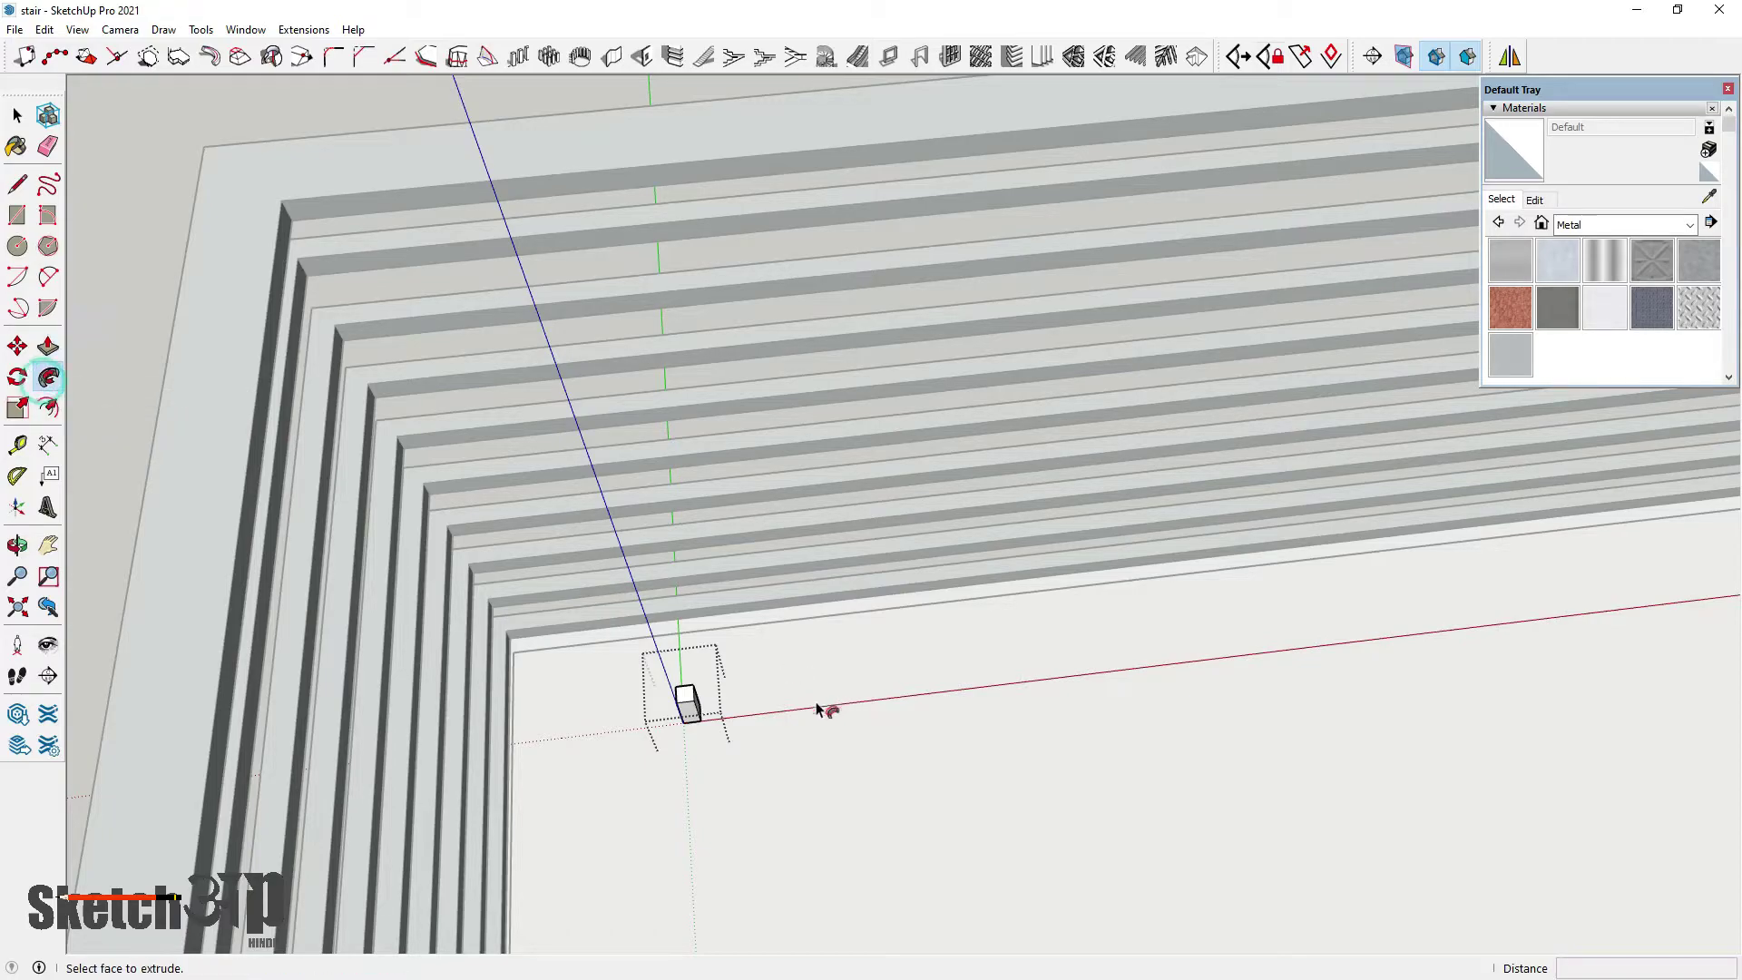
{"action": "scroll", "coordinate": [687, 708], "scroll_direction": "up", "scroll_amount": 5}
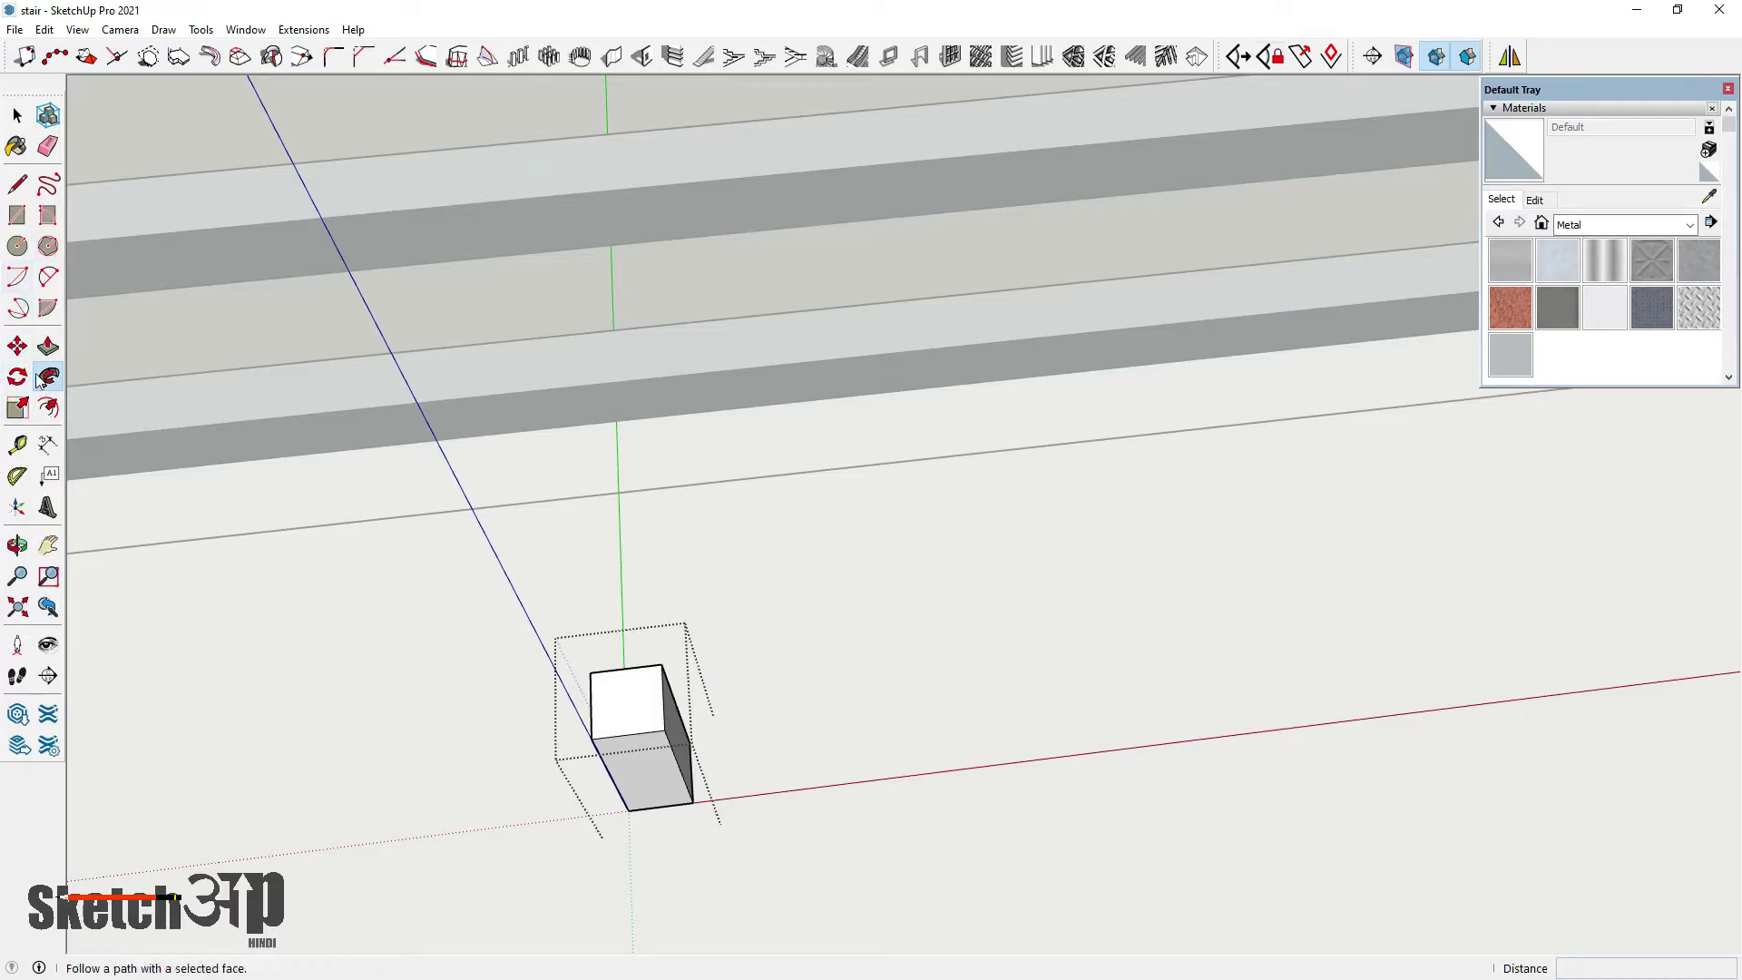
{"action": "left_click", "coordinate": [48, 406]}
{"action": "left_click", "coordinate": [662, 697]}
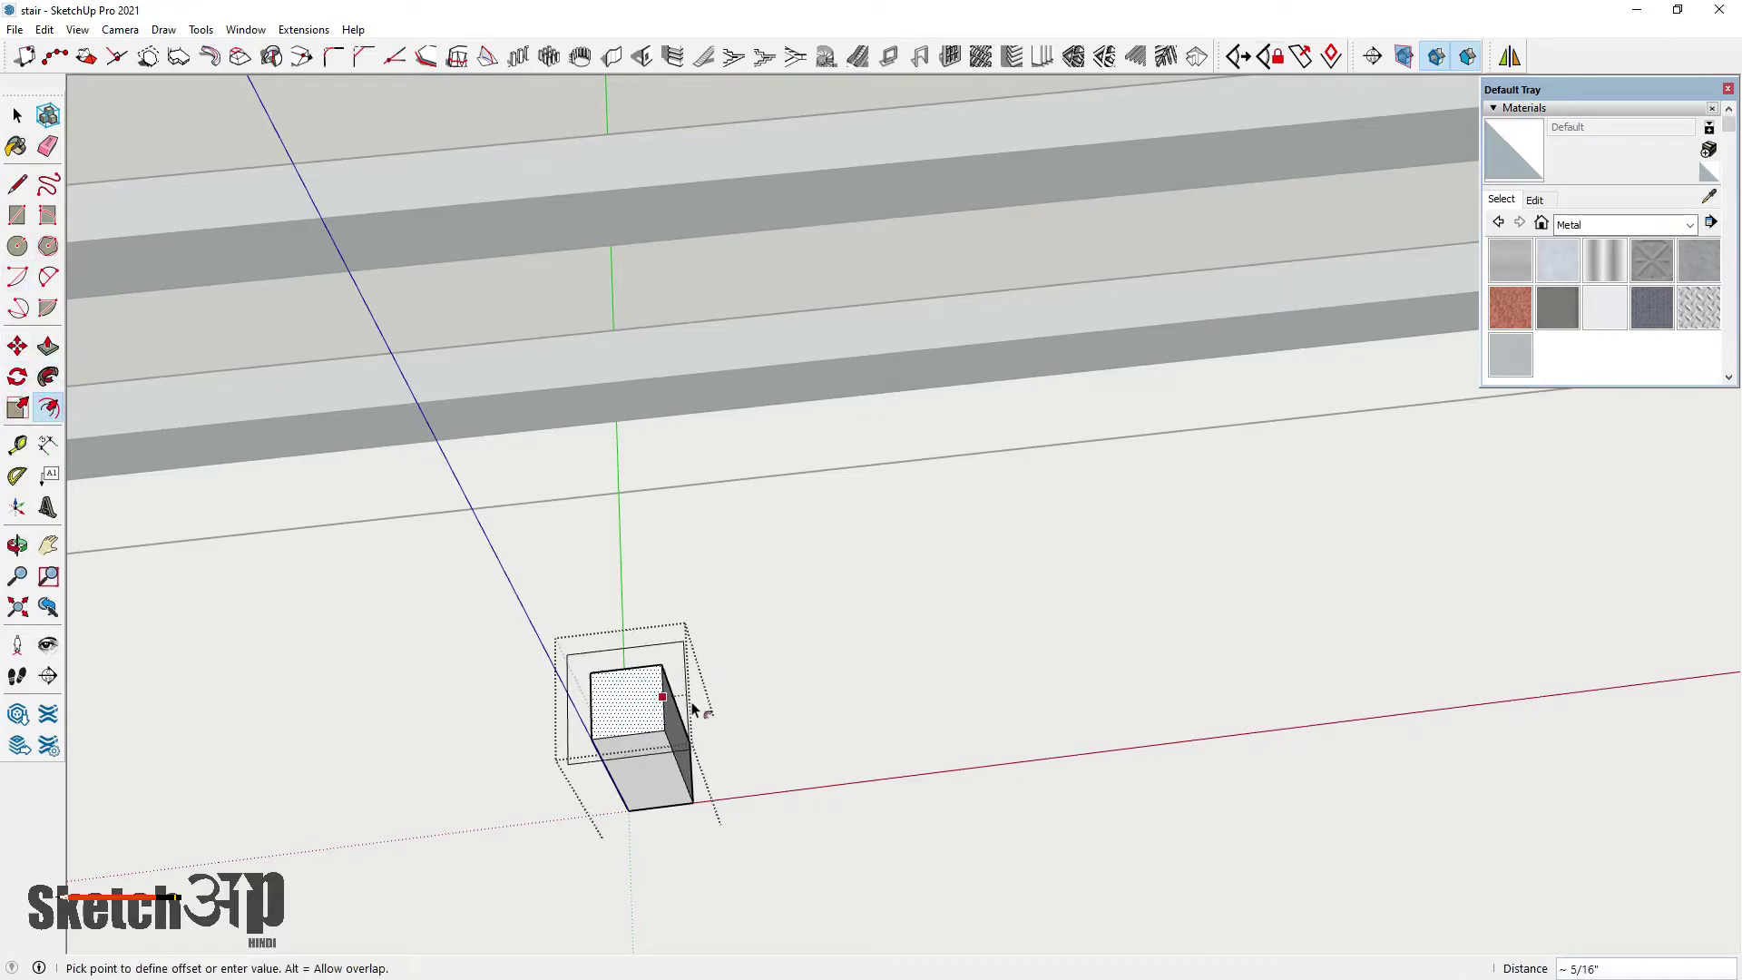
{"action": "left_click", "coordinate": [695, 709]}
Pull the square ring around the stub upward by 2' 11 7/8" to form the baluster shaft
{"action": "left_click", "coordinate": [48, 347]}
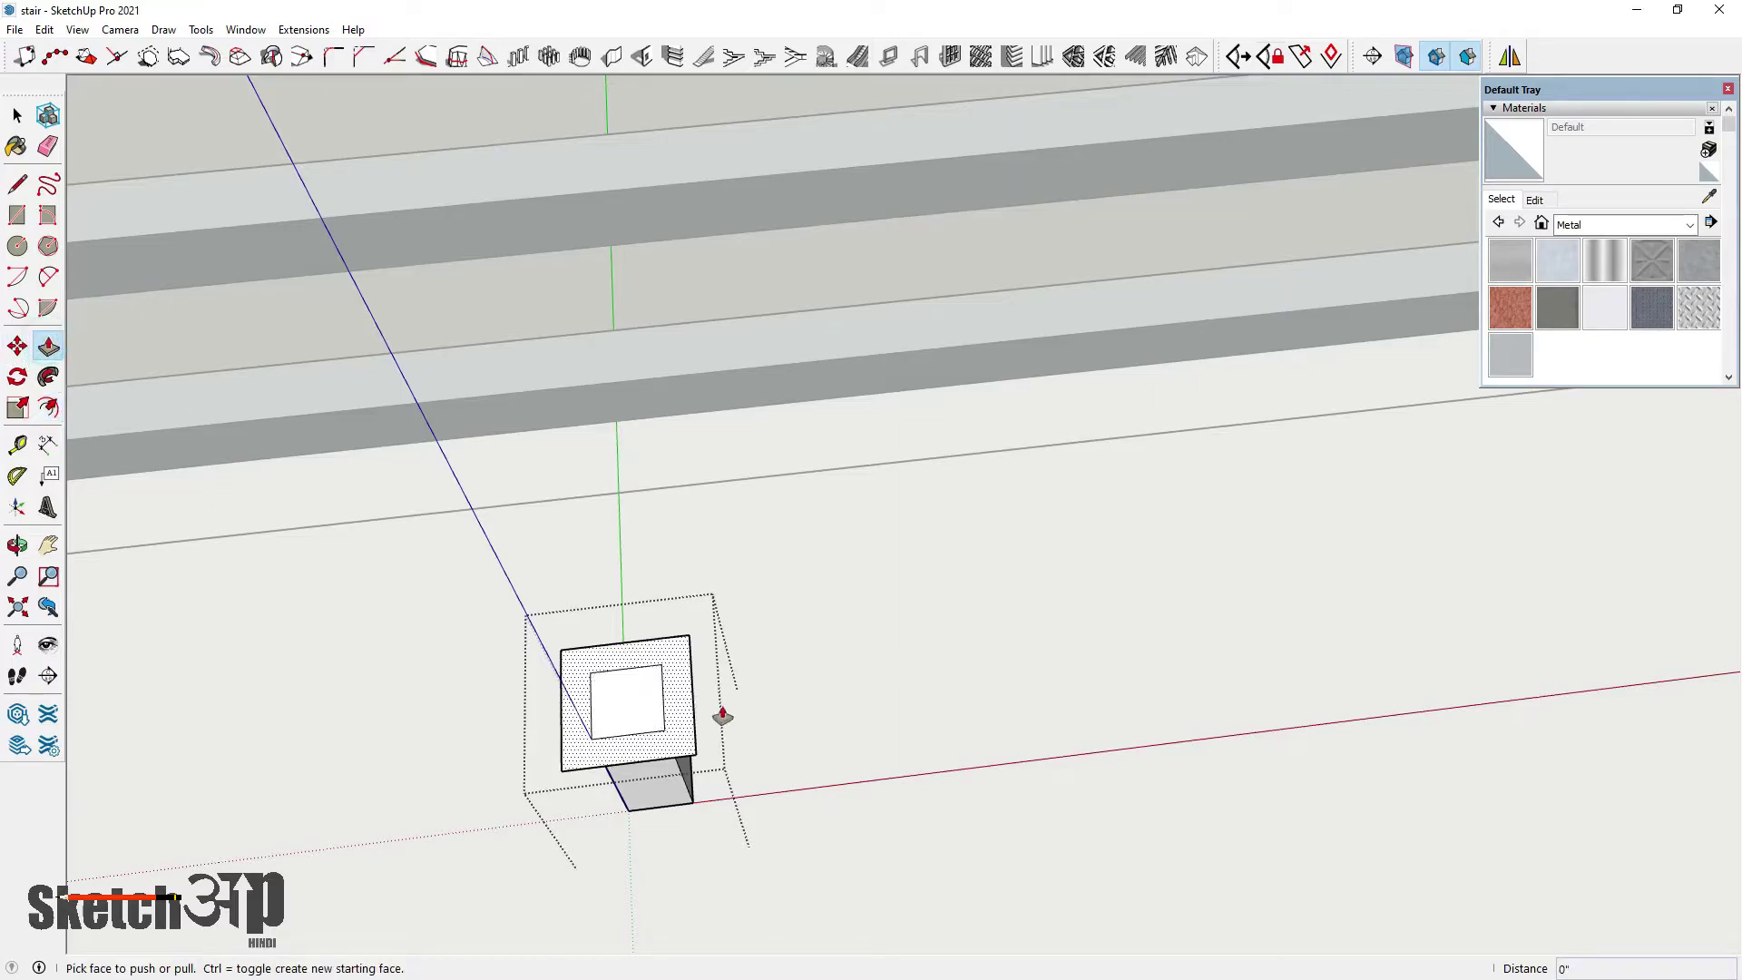
{"action": "left_click", "coordinate": [687, 697]}
{"action": "scroll", "coordinate": [673, 588], "scroll_direction": "down", "scroll_amount": 3}
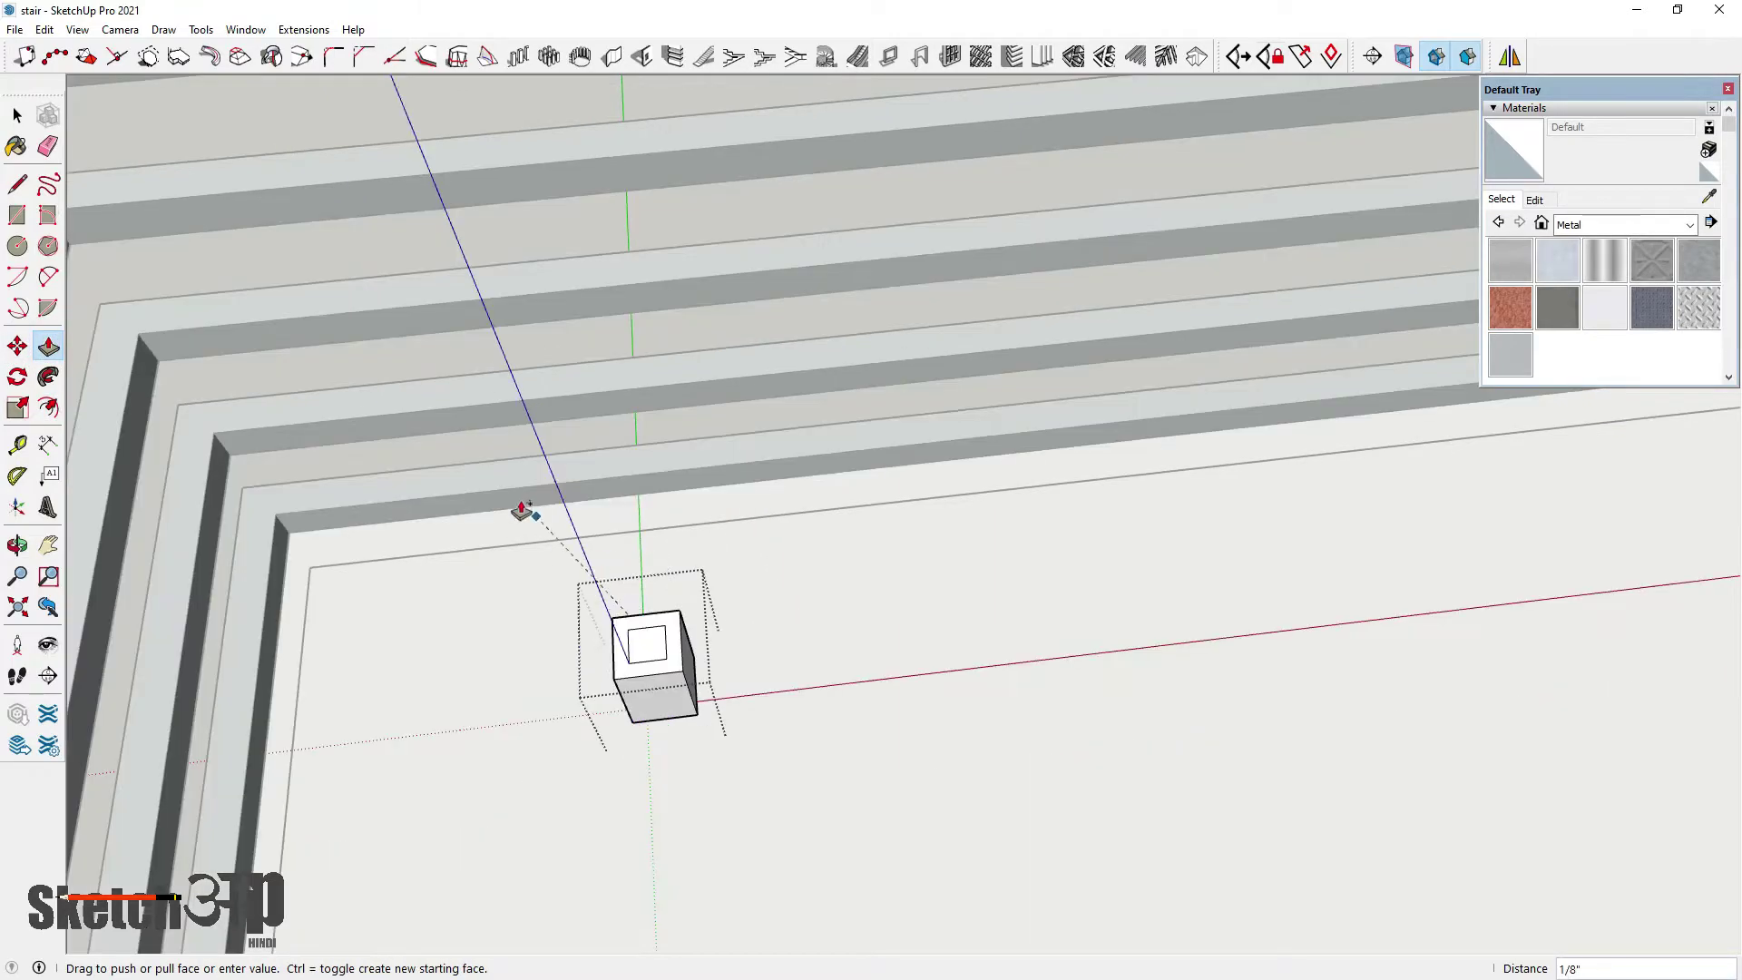
{"action": "scroll", "coordinate": [529, 403], "scroll_direction": "down", "scroll_amount": 2}
{"action": "scroll", "coordinate": [491, 338], "scroll_direction": "down", "scroll_amount": 1}
{"action": "scroll", "coordinate": [485, 326], "scroll_direction": "down", "scroll_amount": 2}
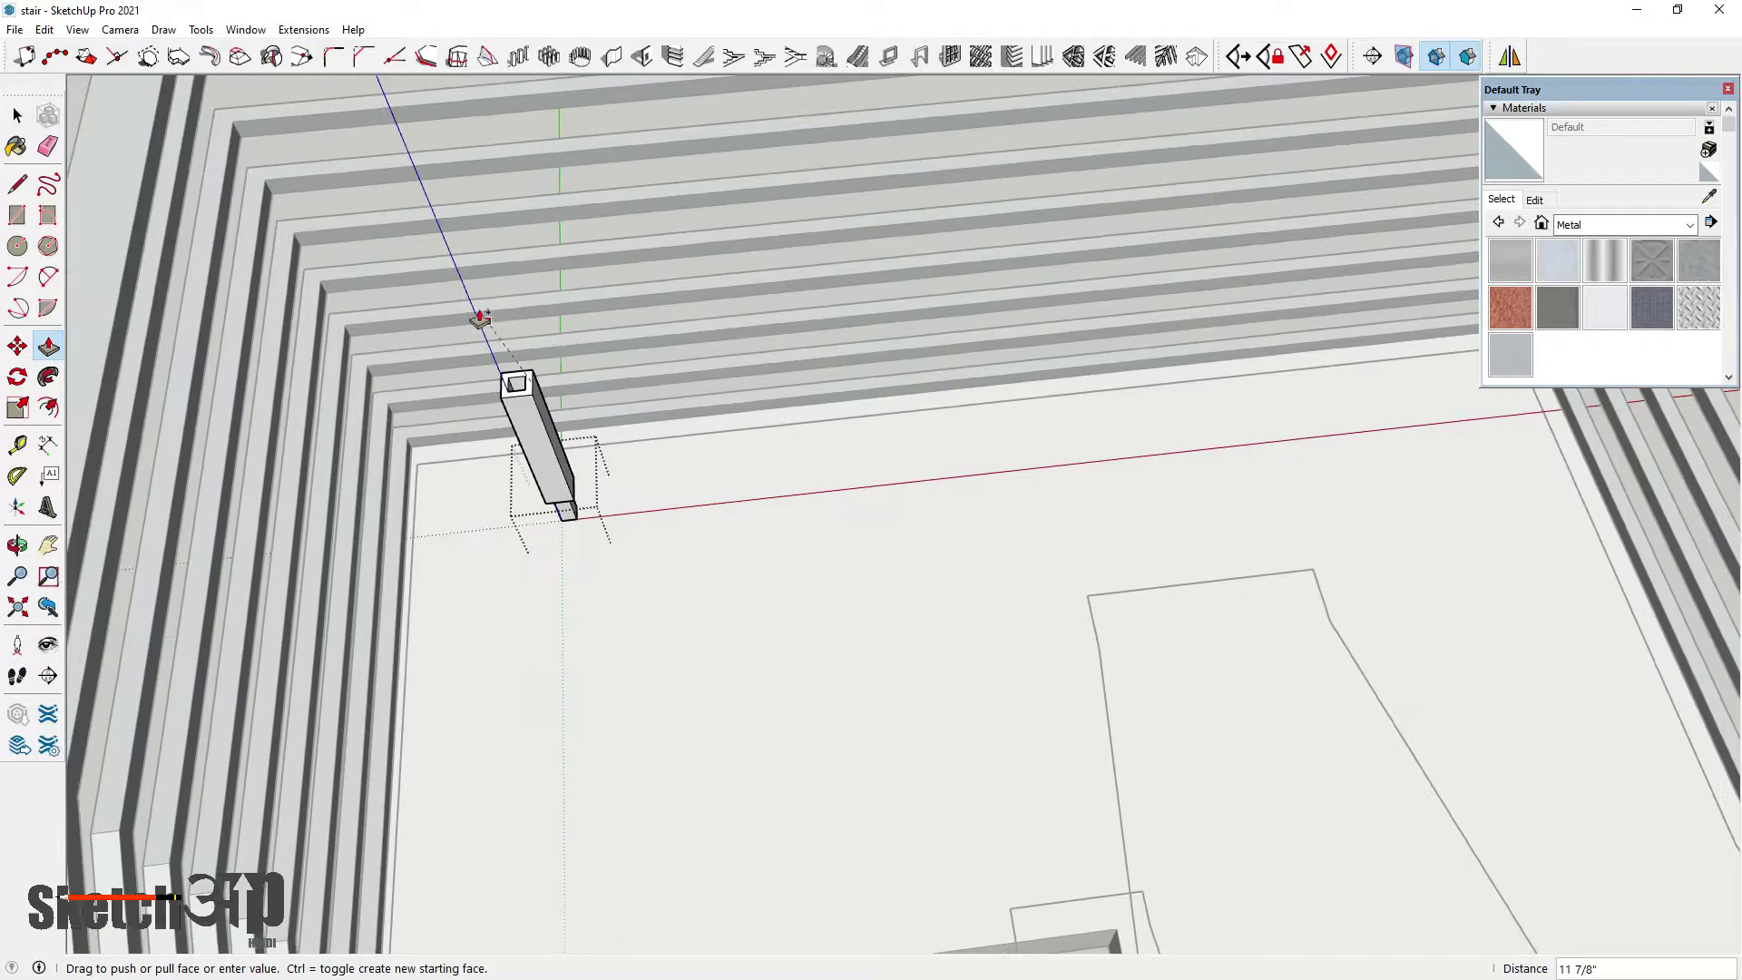
{"action": "scroll", "coordinate": [331, 209], "scroll_direction": "down", "scroll_amount": 2}
{"action": "scroll", "coordinate": [229, 127], "scroll_direction": "up", "scroll_amount": 1}
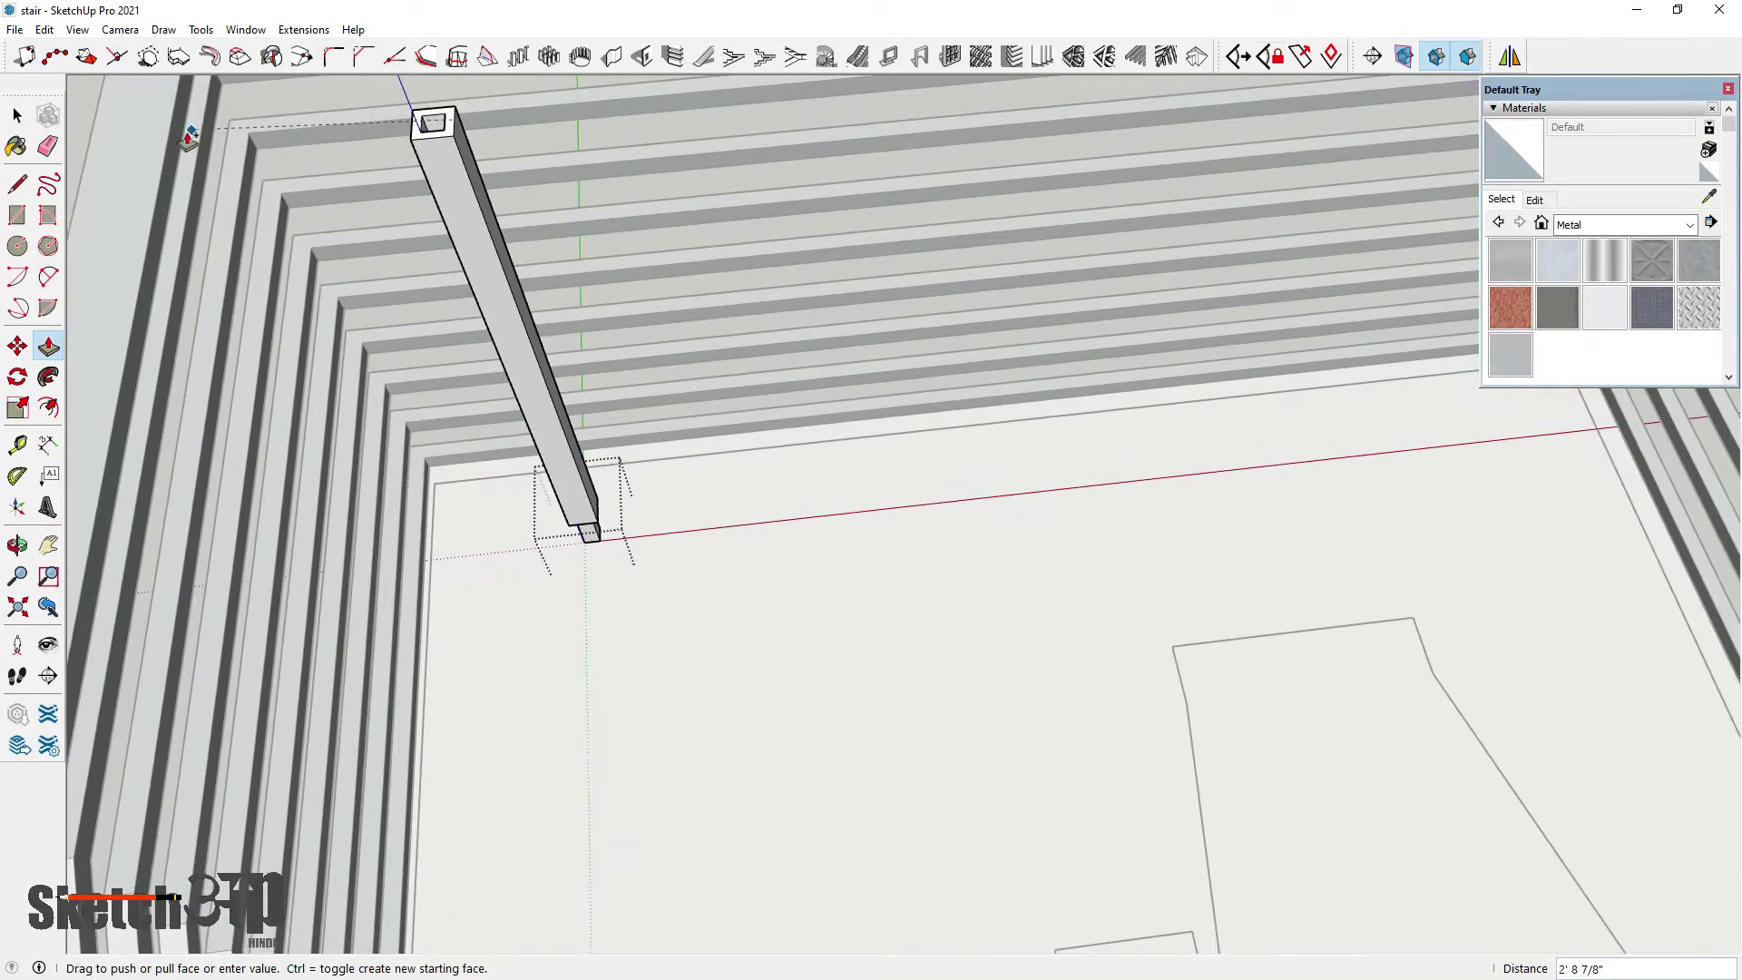
{"action": "left_click", "coordinate": [184, 135]}
{"action": "scroll", "coordinate": [714, 504], "scroll_direction": "down", "scroll_amount": 3}
{"action": "scroll", "coordinate": [587, 326], "scroll_direction": "up", "scroll_amount": 4}
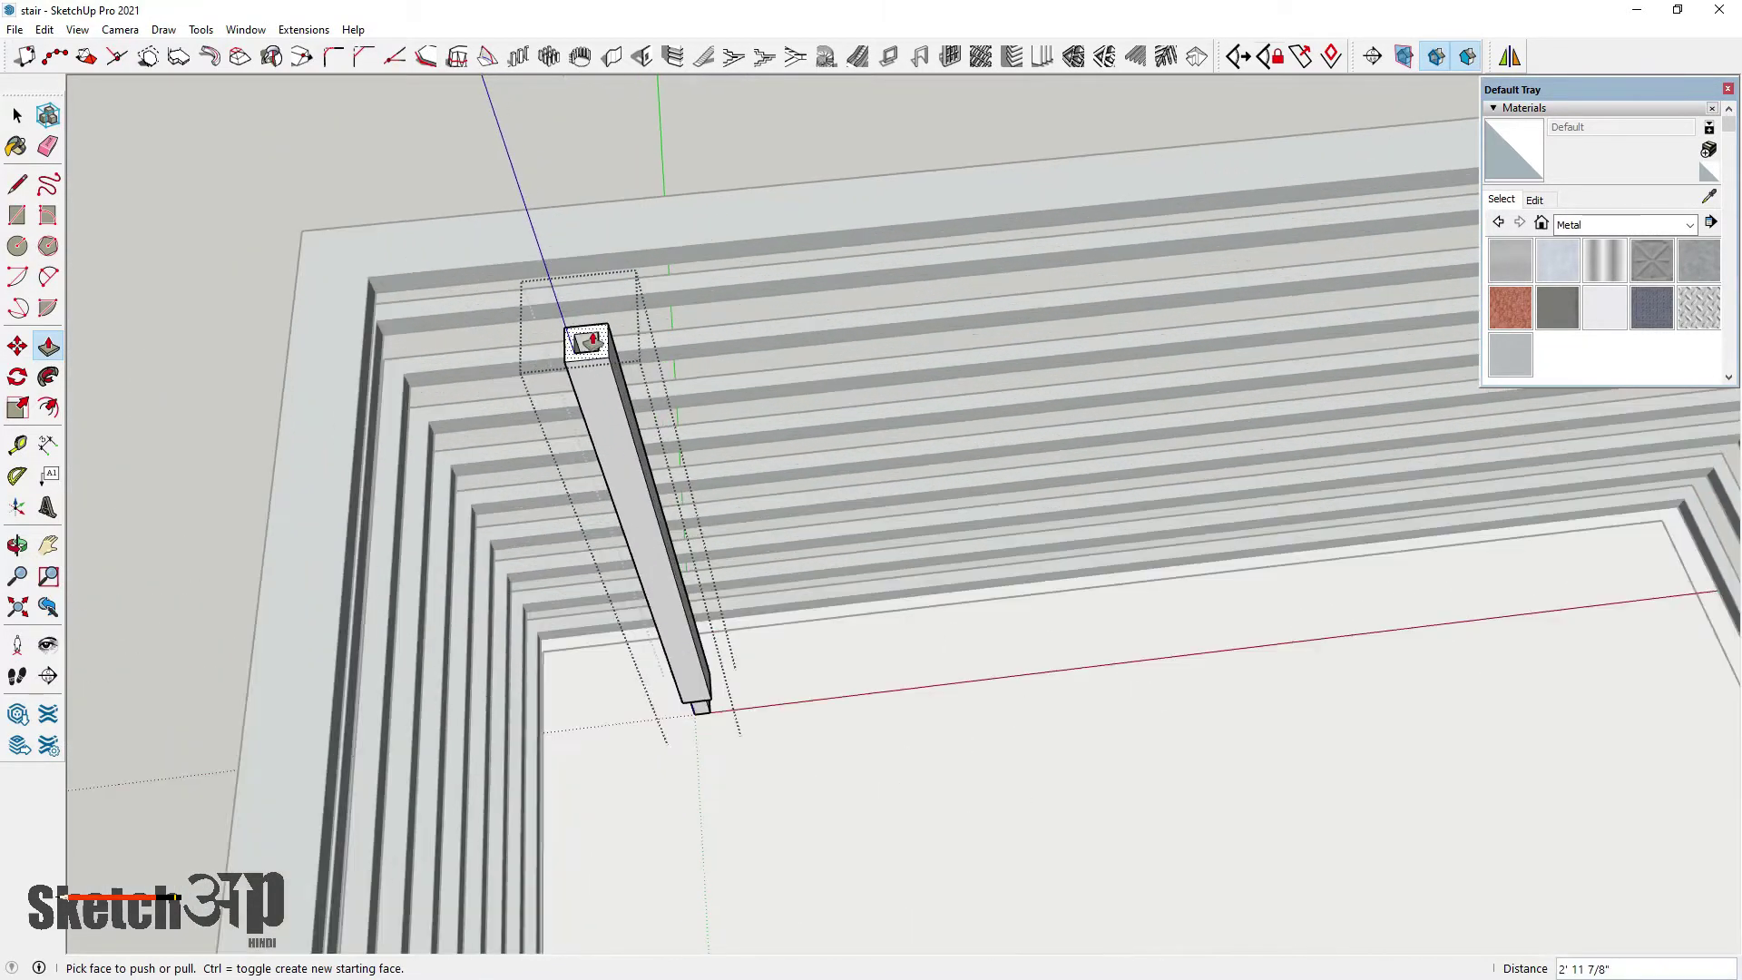
Push the ring-shaped top face of the baluster shaft down by 3"
{"action": "left_click", "coordinate": [607, 356]}
{"action": "left_click", "coordinate": [614, 399]}
{"action": "key", "text": "Return"}
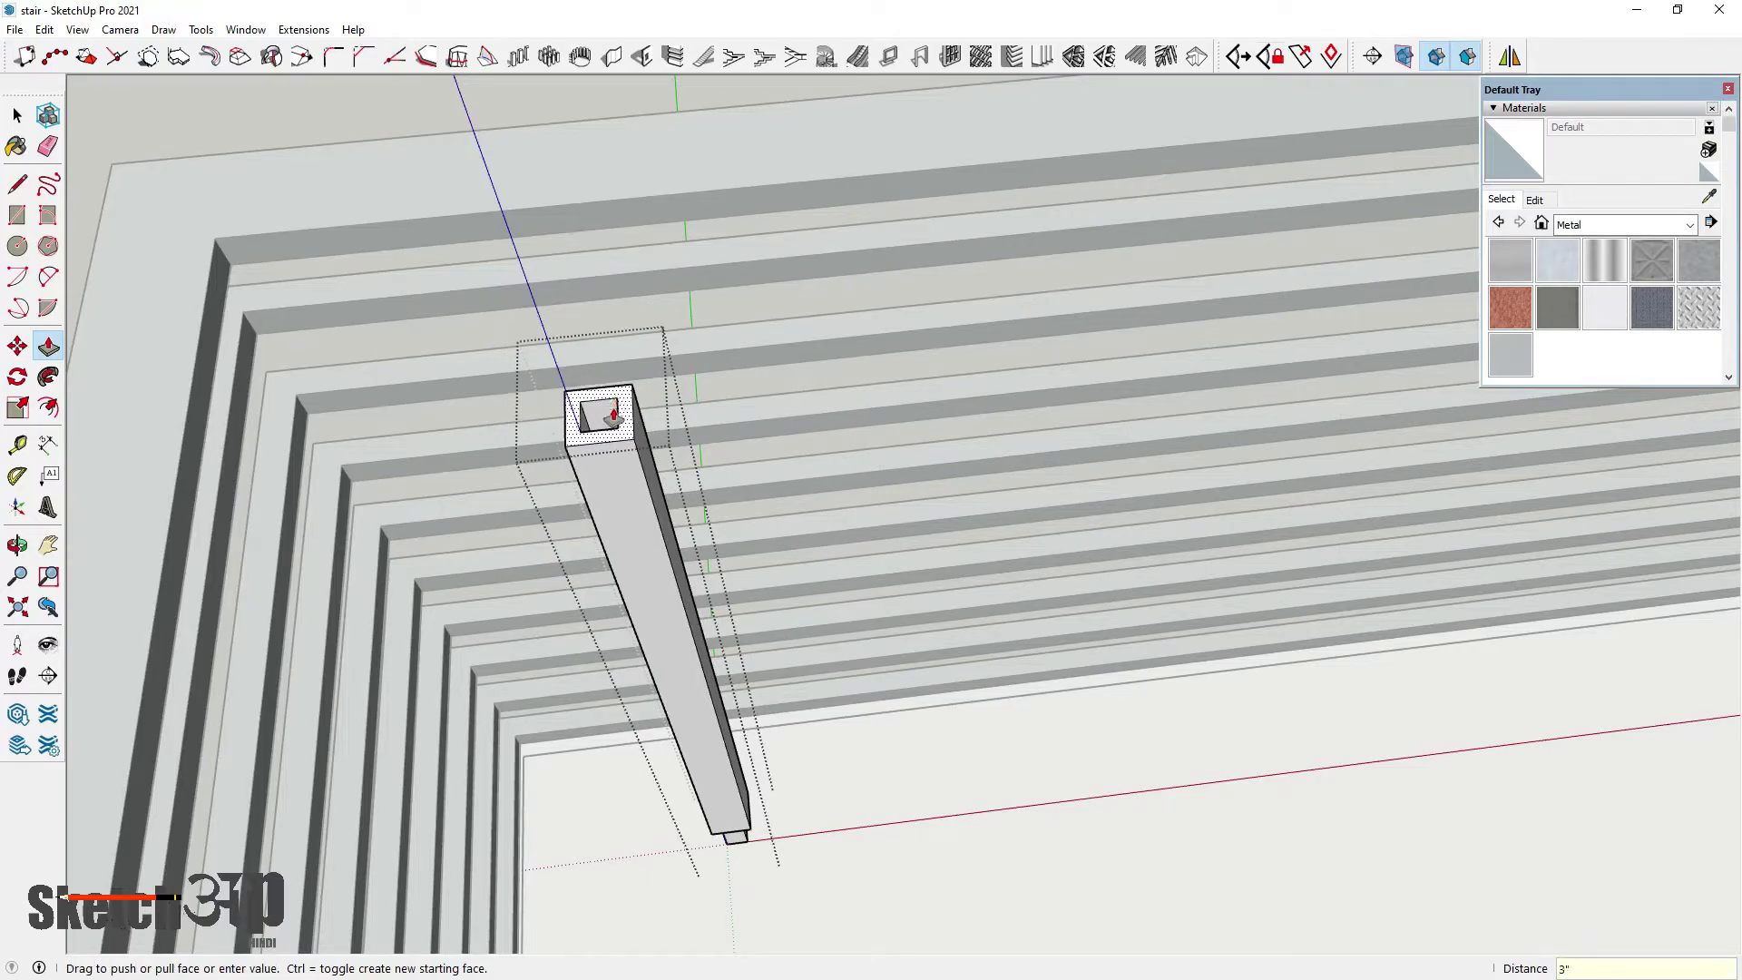
Close the opening in the shaft's top by retracing an inner edge, and pull the inner square up into a narrow top stub
{"action": "scroll", "coordinate": [603, 406], "scroll_direction": "up", "scroll_amount": 5}
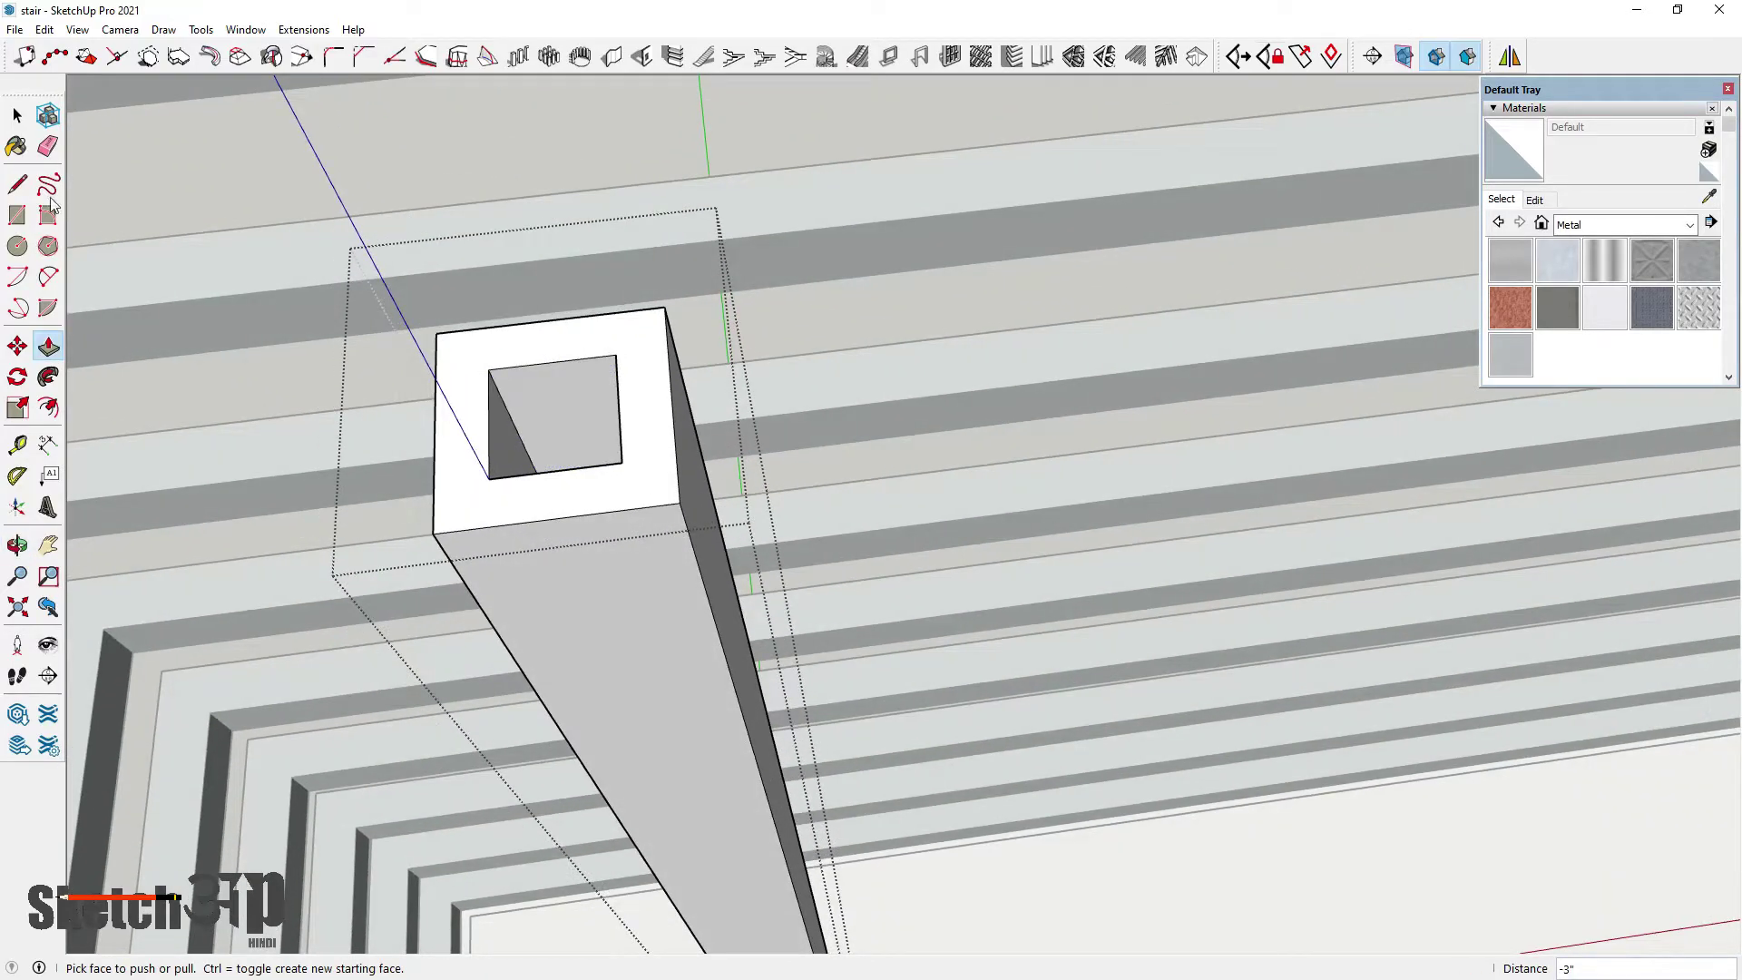
{"action": "left_click", "coordinate": [17, 183]}
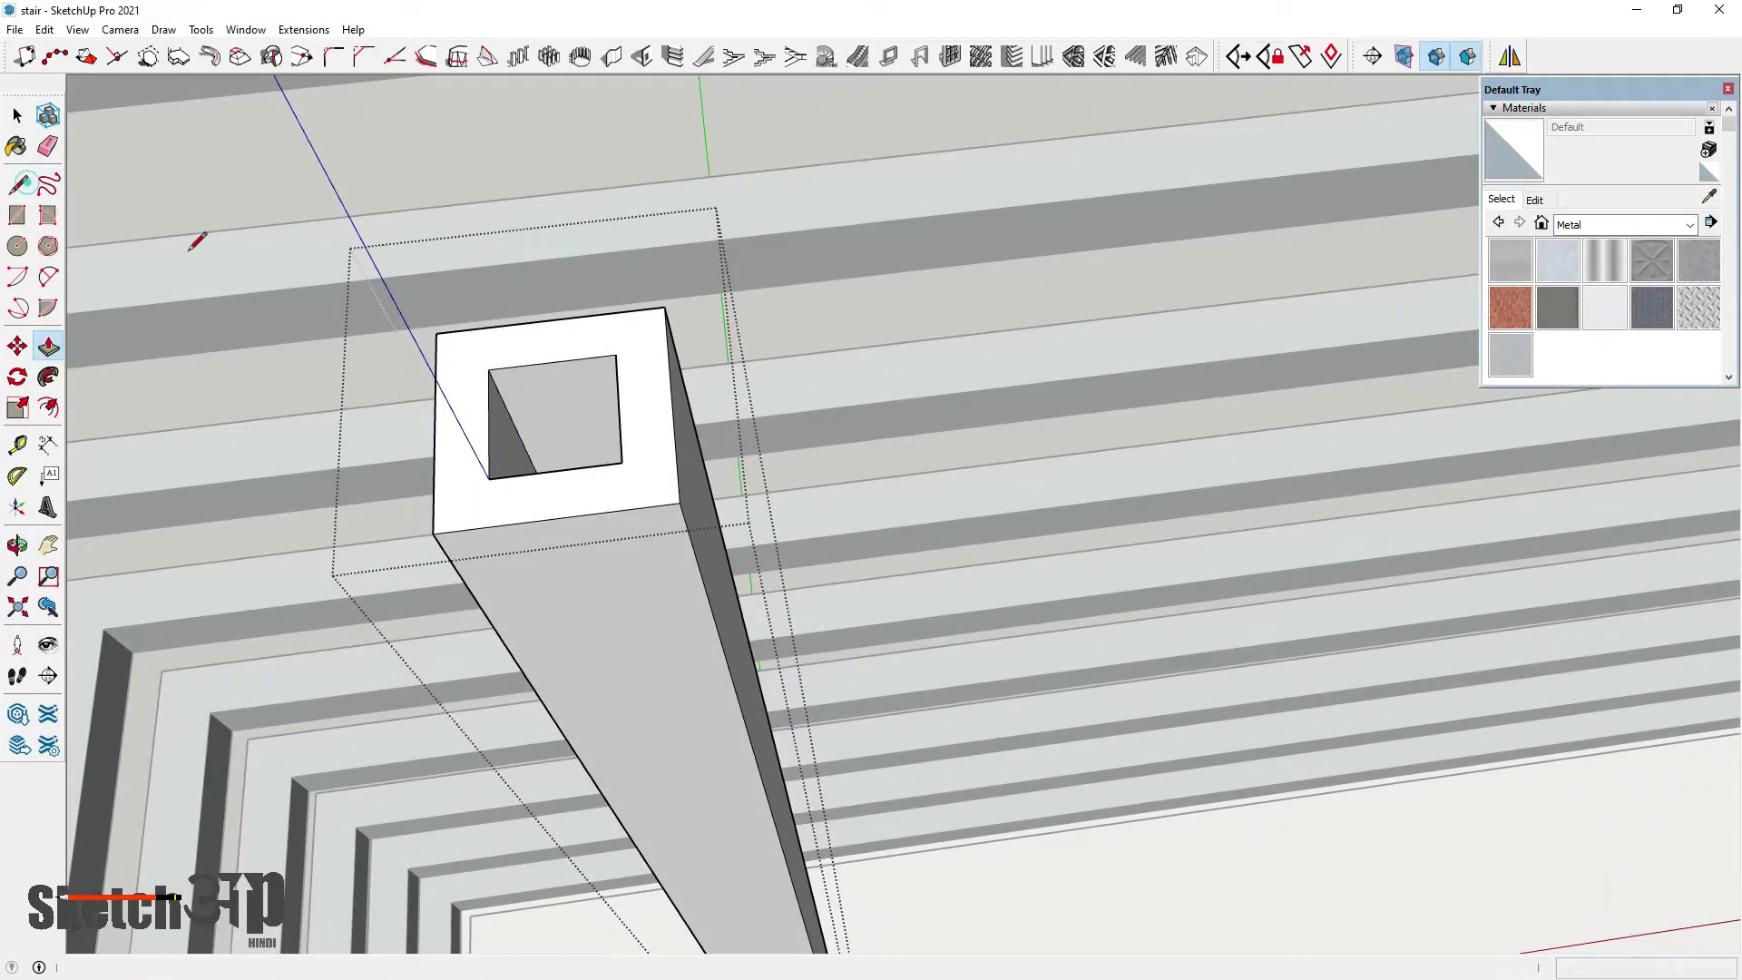
{"action": "left_click", "coordinate": [490, 372]}
{"action": "left_click", "coordinate": [489, 479]}
{"action": "left_click", "coordinate": [48, 346]}
{"action": "left_click", "coordinate": [560, 428]}
{"action": "scroll", "coordinate": [535, 358], "scroll_direction": "down", "scroll_amount": 5}
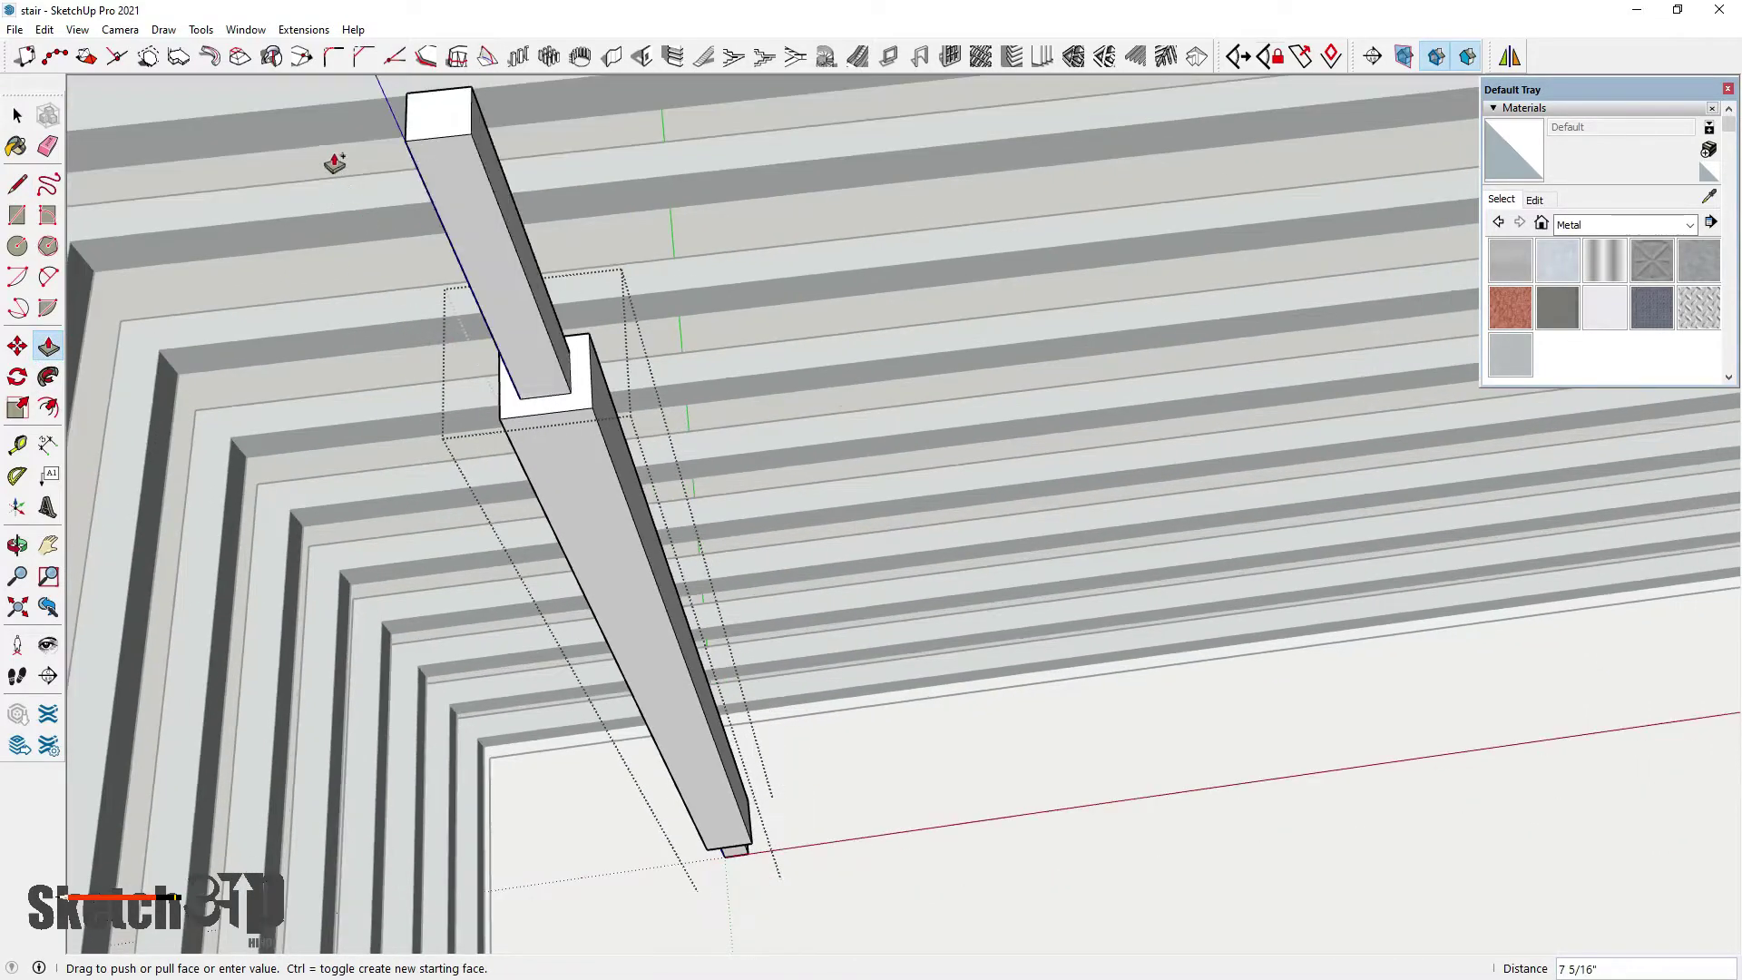
{"action": "left_click", "coordinate": [339, 149]}
Select all the connected baluster geometry and make it a group
{"action": "left_click", "coordinate": [17, 115]}
{"action": "left_click", "coordinate": [587, 497]}
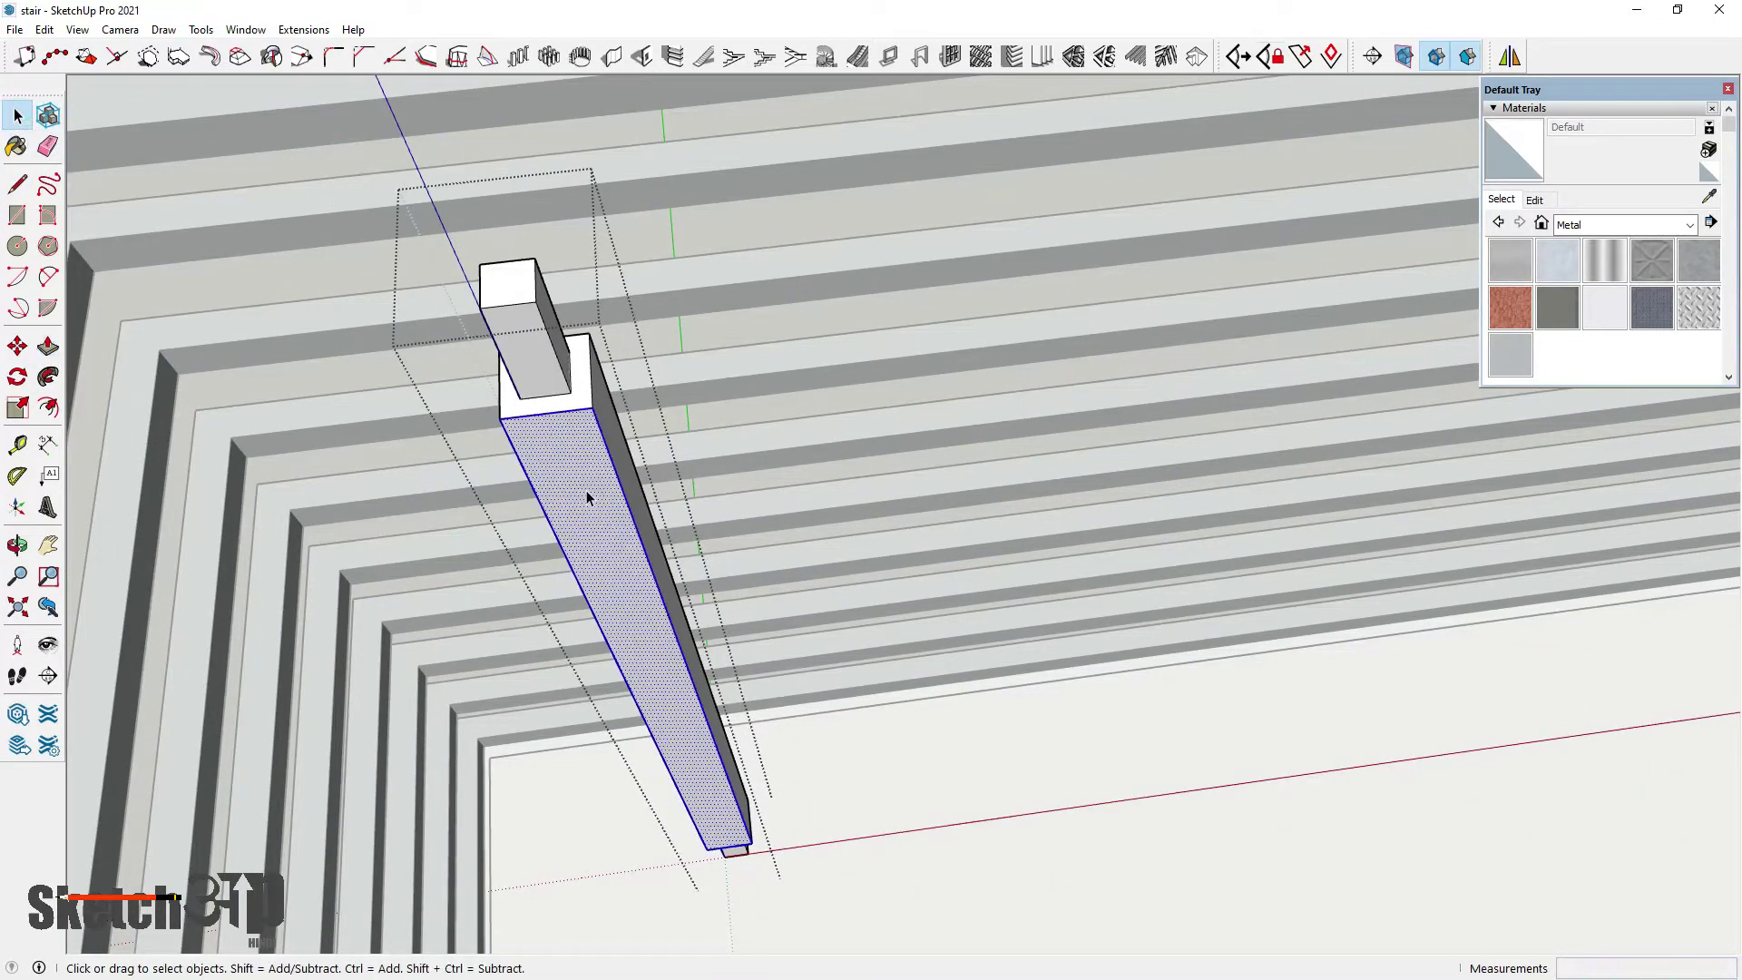
{"action": "triple_click", "coordinate": [587, 497]}
{"action": "right_click", "coordinate": [587, 495]}
{"action": "left_click", "coordinate": [676, 647]}
Move the baluster about 3 7/8" along the green axis toward the stacked bars at the landing's edge
{"action": "middle_click_drag", "start_coordinate": [676, 646], "coordinate": [508, 508]}
{"action": "left_click", "coordinate": [18, 348]}
{"action": "scroll", "coordinate": [596, 714], "scroll_direction": "up", "scroll_amount": 5}
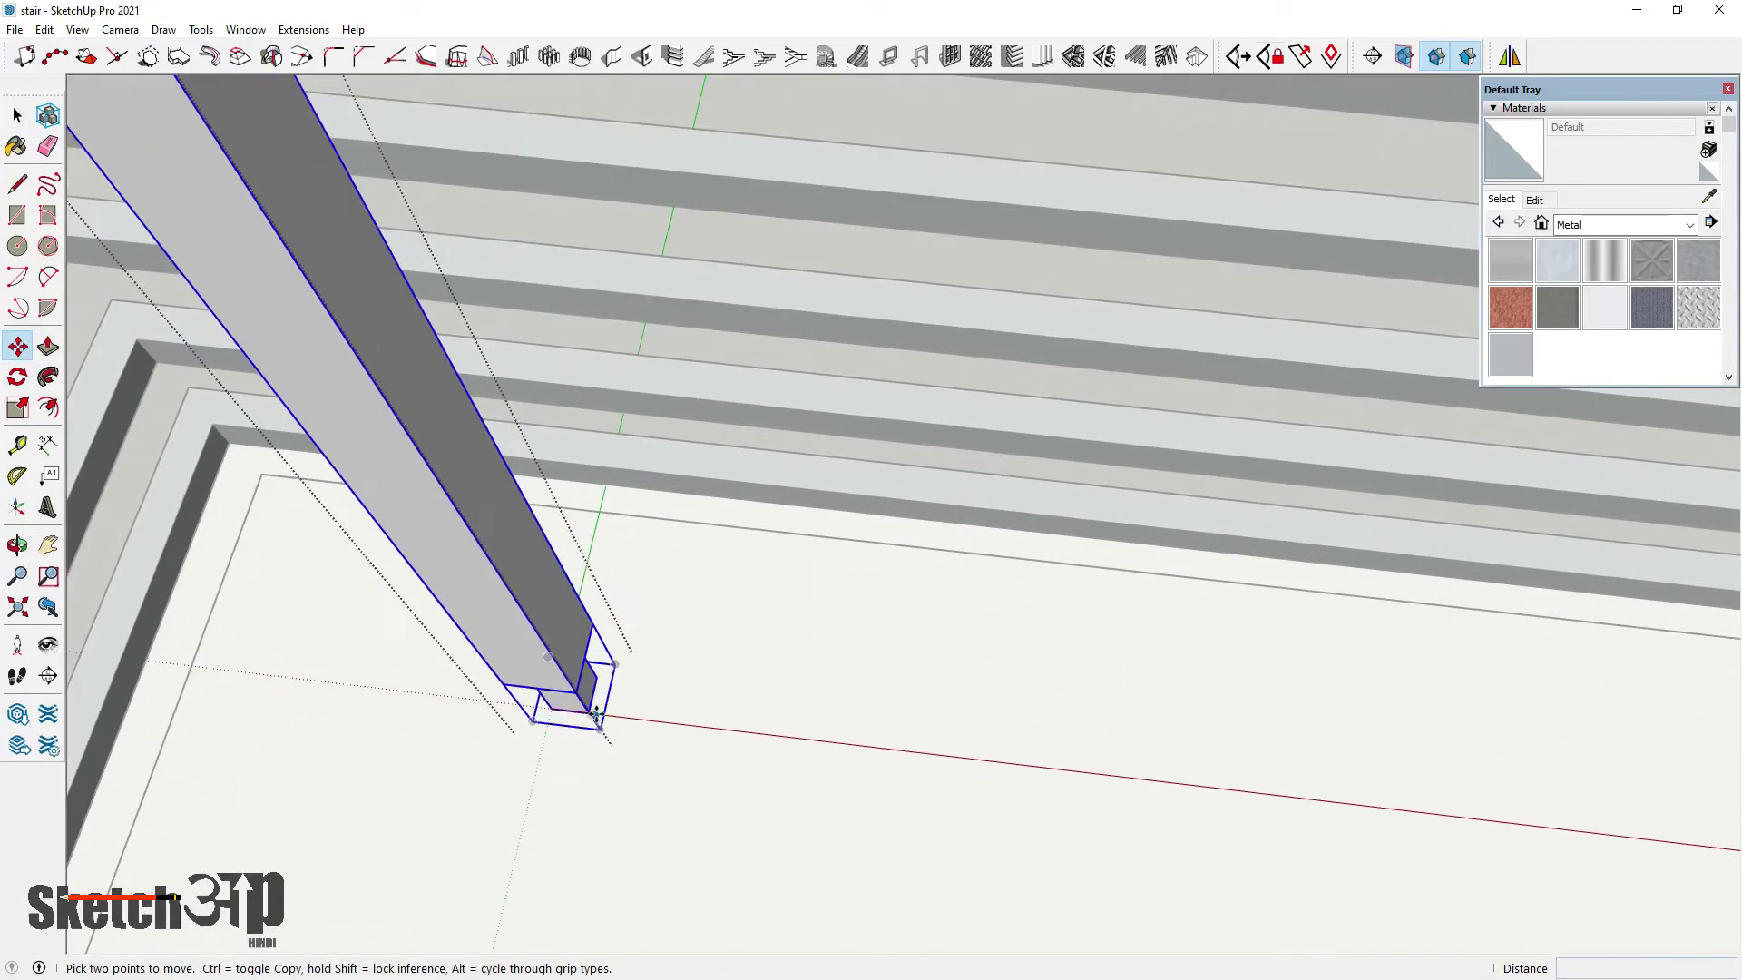
{"action": "left_click", "coordinate": [616, 665]}
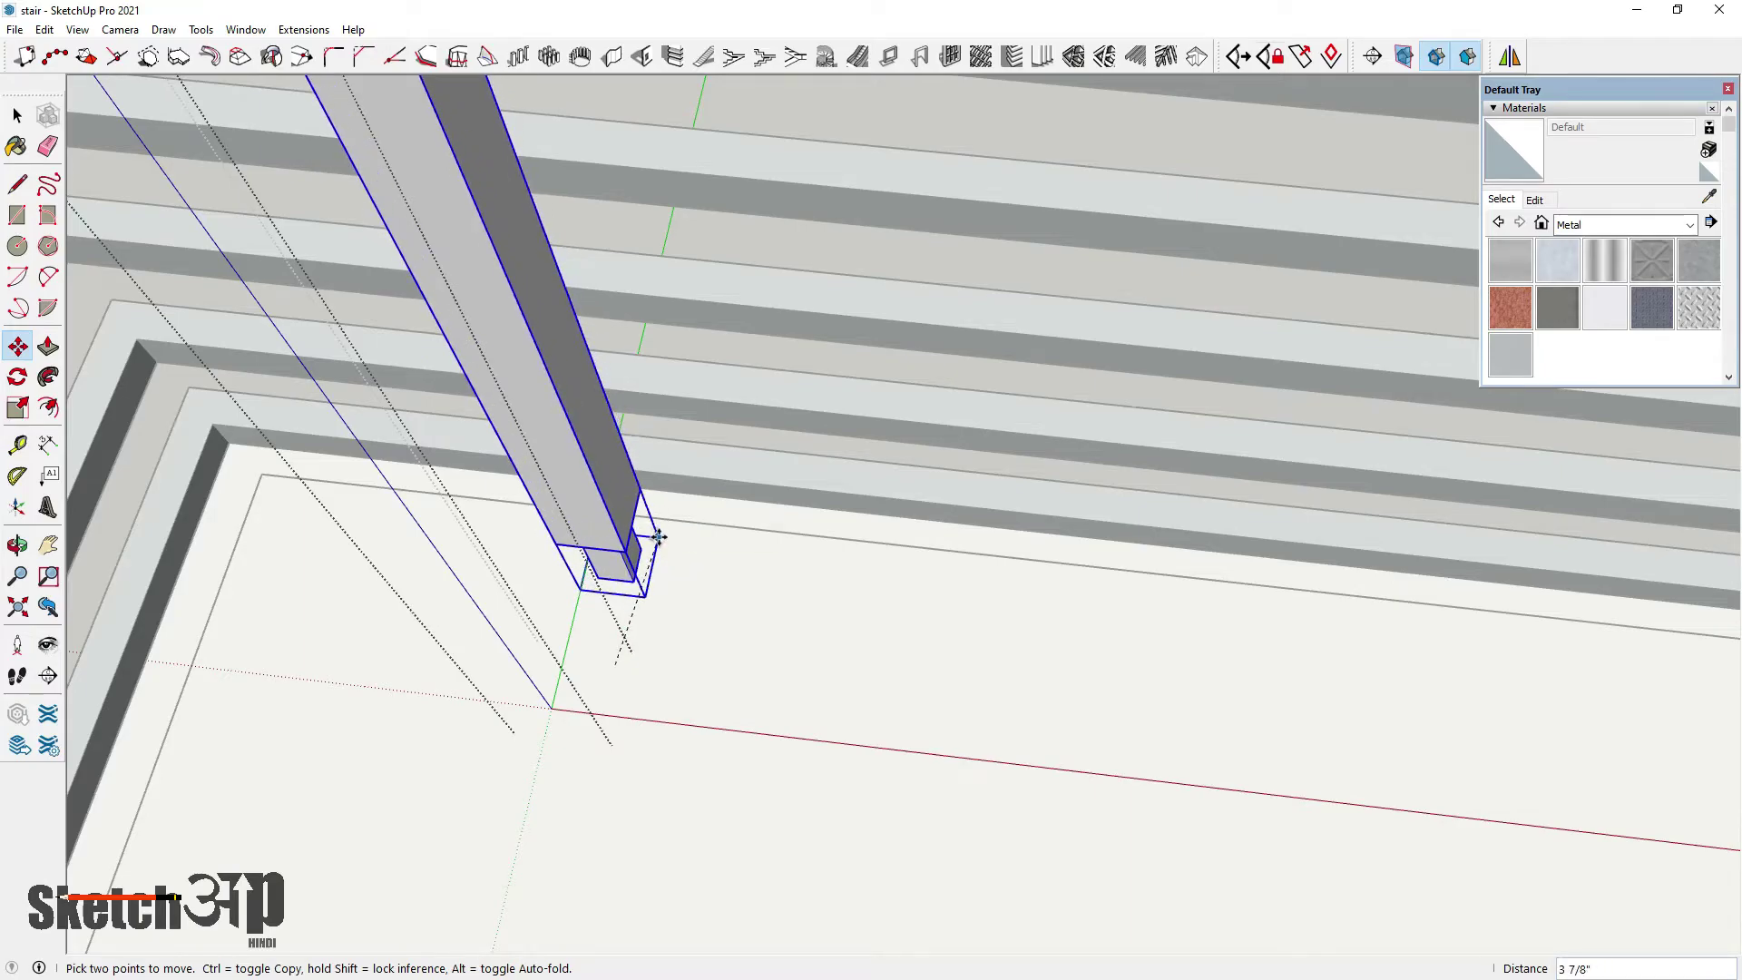
{"action": "left_click", "coordinate": [657, 535]}
Scale the baluster to 0.5 along the green axis
{"action": "scroll", "coordinate": [926, 907], "scroll_direction": "down", "scroll_amount": 3}
{"action": "middle_click_drag", "start_coordinate": [926, 907], "coordinate": [771, 856]}
{"action": "scroll", "coordinate": [681, 486], "scroll_direction": "down", "scroll_amount": 6}
{"action": "scroll", "coordinate": [626, 527], "scroll_direction": "up", "scroll_amount": 8}
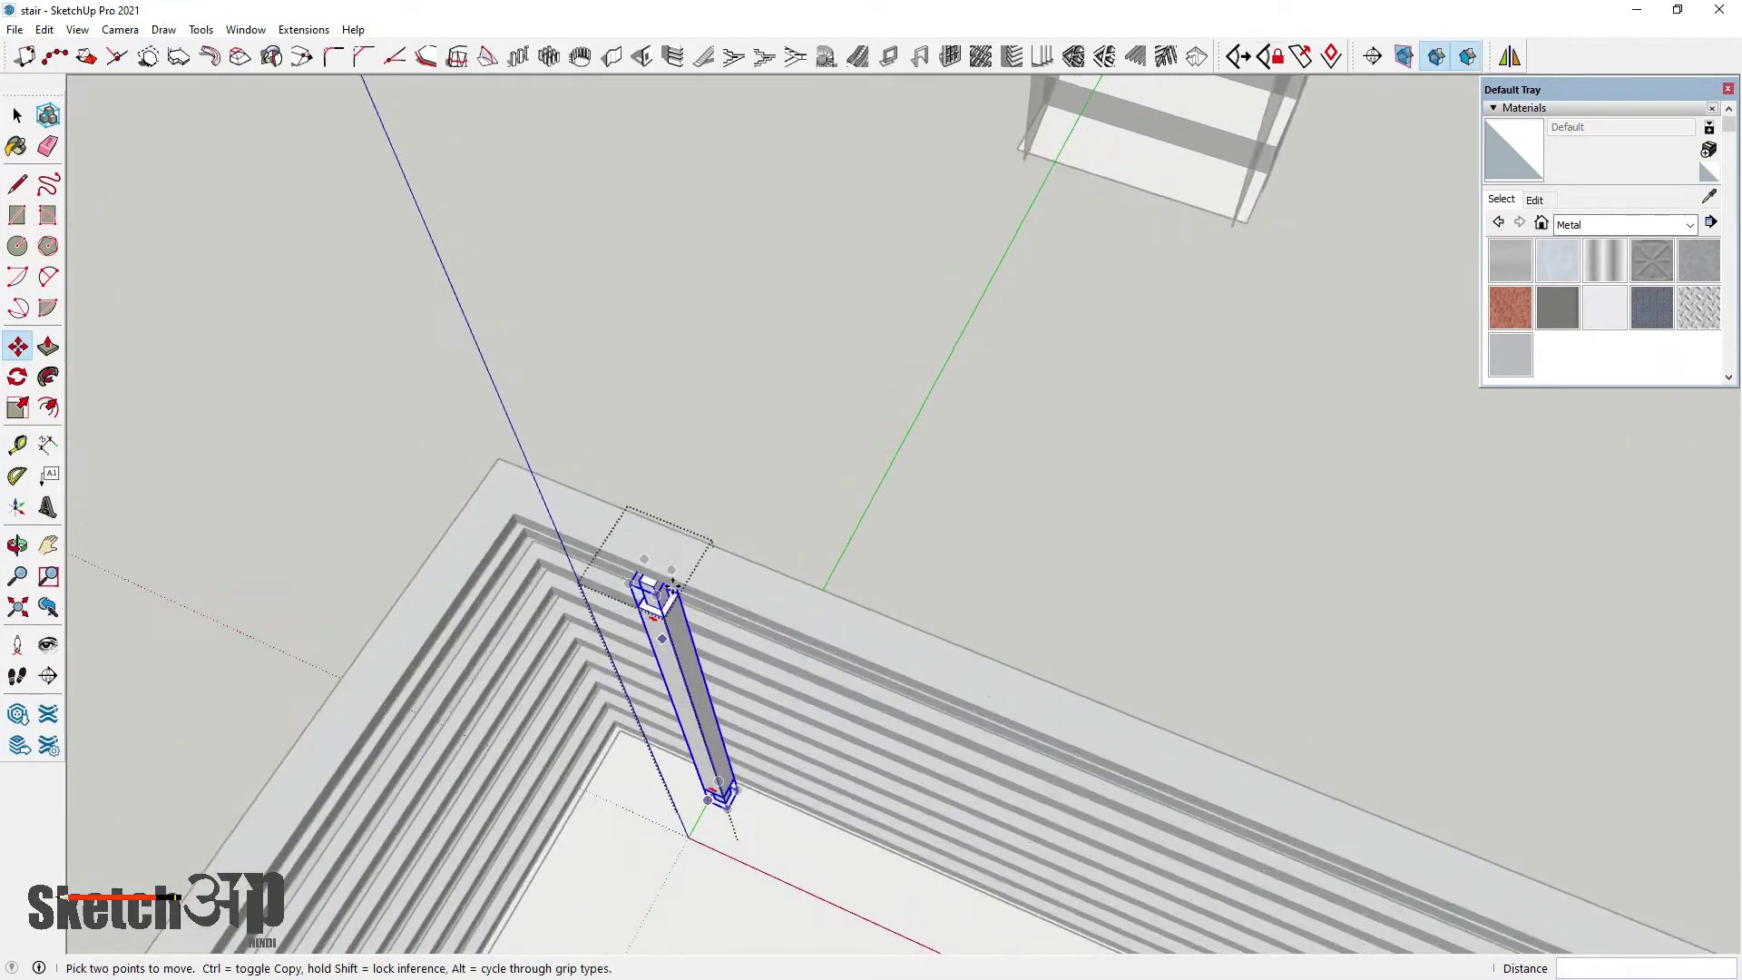
{"action": "middle_click_drag", "start_coordinate": [644, 608], "coordinate": [657, 390]}
{"action": "scroll", "coordinate": [682, 655], "scroll_direction": "up", "scroll_amount": 2}
{"action": "scroll", "coordinate": [703, 536], "scroll_direction": "down", "scroll_amount": 2}
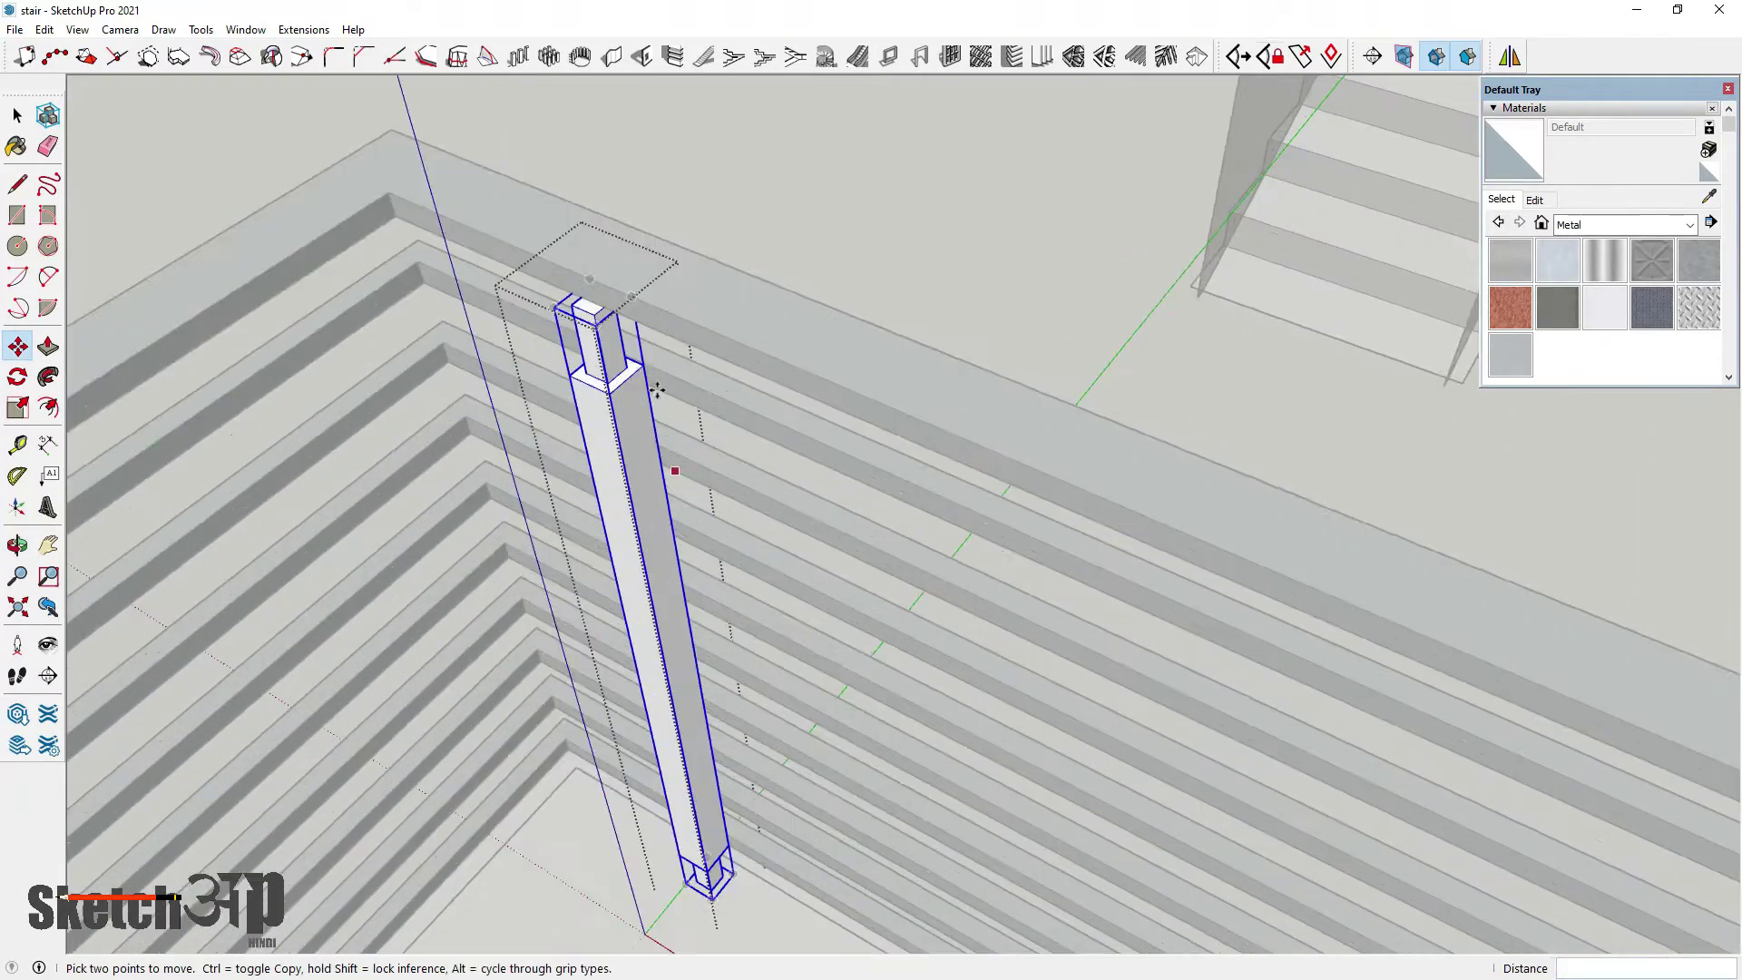
{"action": "scroll", "coordinate": [658, 390], "scroll_direction": "up", "scroll_amount": 2}
{"action": "left_click", "coordinate": [16, 410]}
{"action": "scroll", "coordinate": [692, 420], "scroll_direction": "down", "scroll_amount": 3}
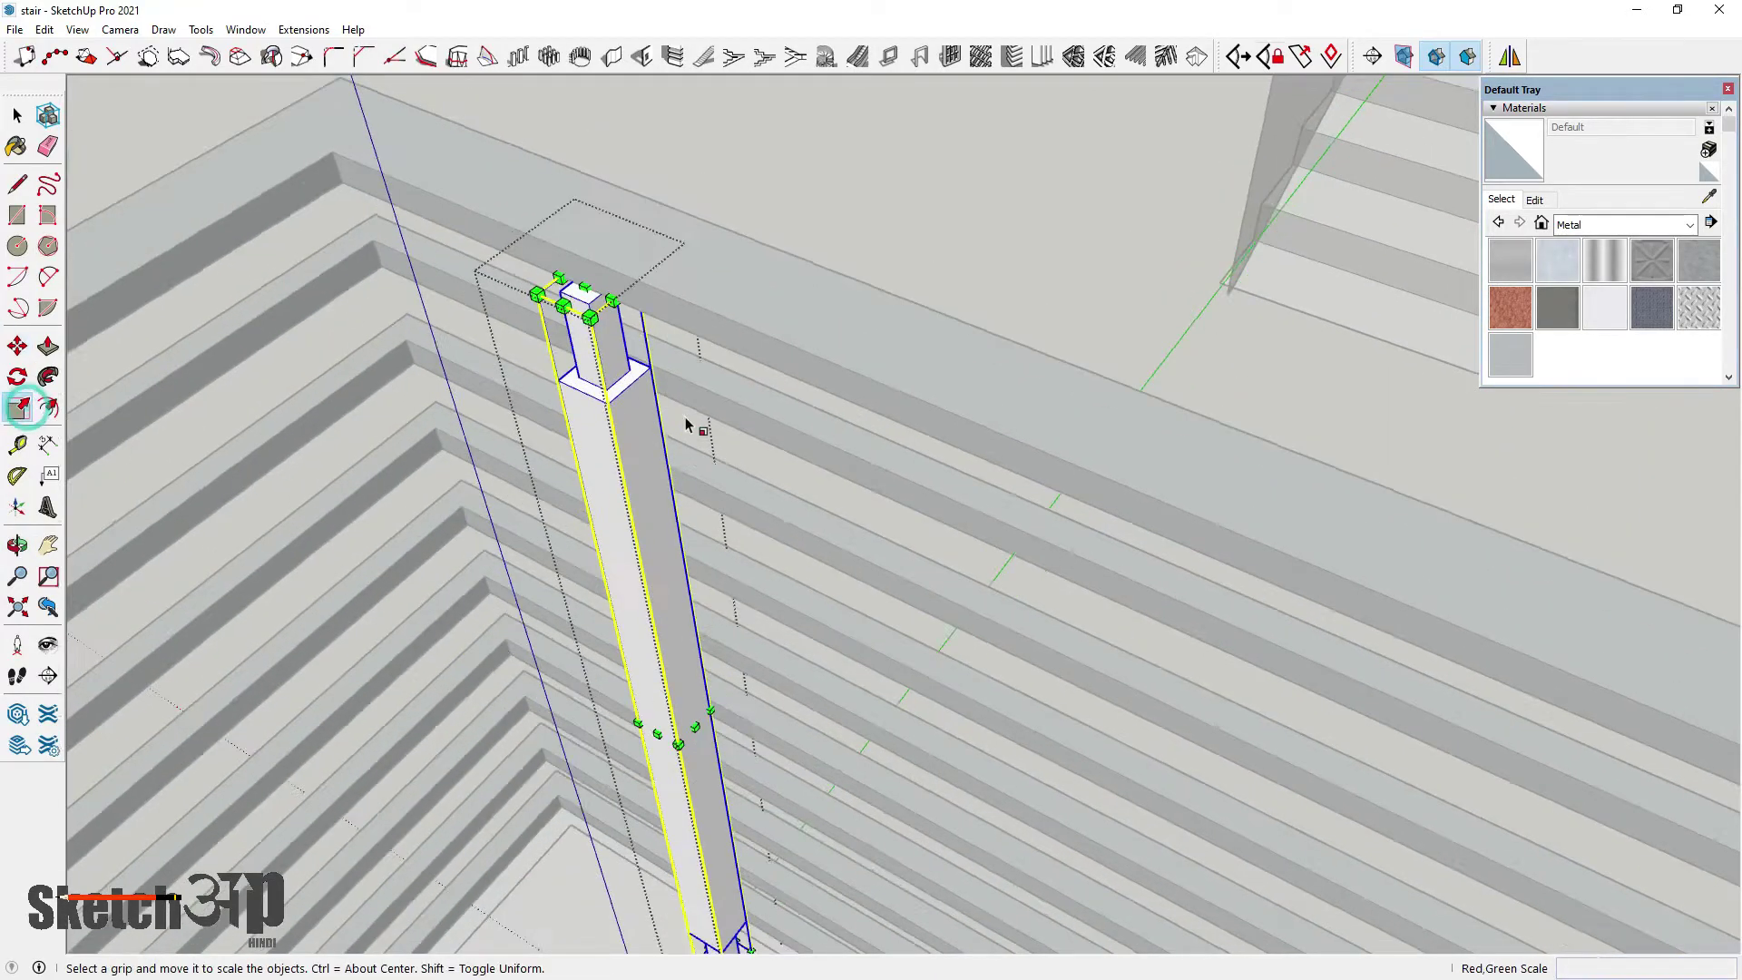
{"action": "scroll", "coordinate": [681, 589], "scroll_direction": "up", "scroll_amount": 3}
{"action": "left_click_drag", "start_coordinate": [694, 601], "coordinate": [673, 626]}
{"action": "left_click_drag", "start_coordinate": [656, 531], "coordinate": [638, 323]}
{"action": "scroll", "coordinate": [744, 556], "scroll_direction": "down", "scroll_amount": 3}
{"action": "type", "text": ".5"}
{"action": "key", "text": "Return"}
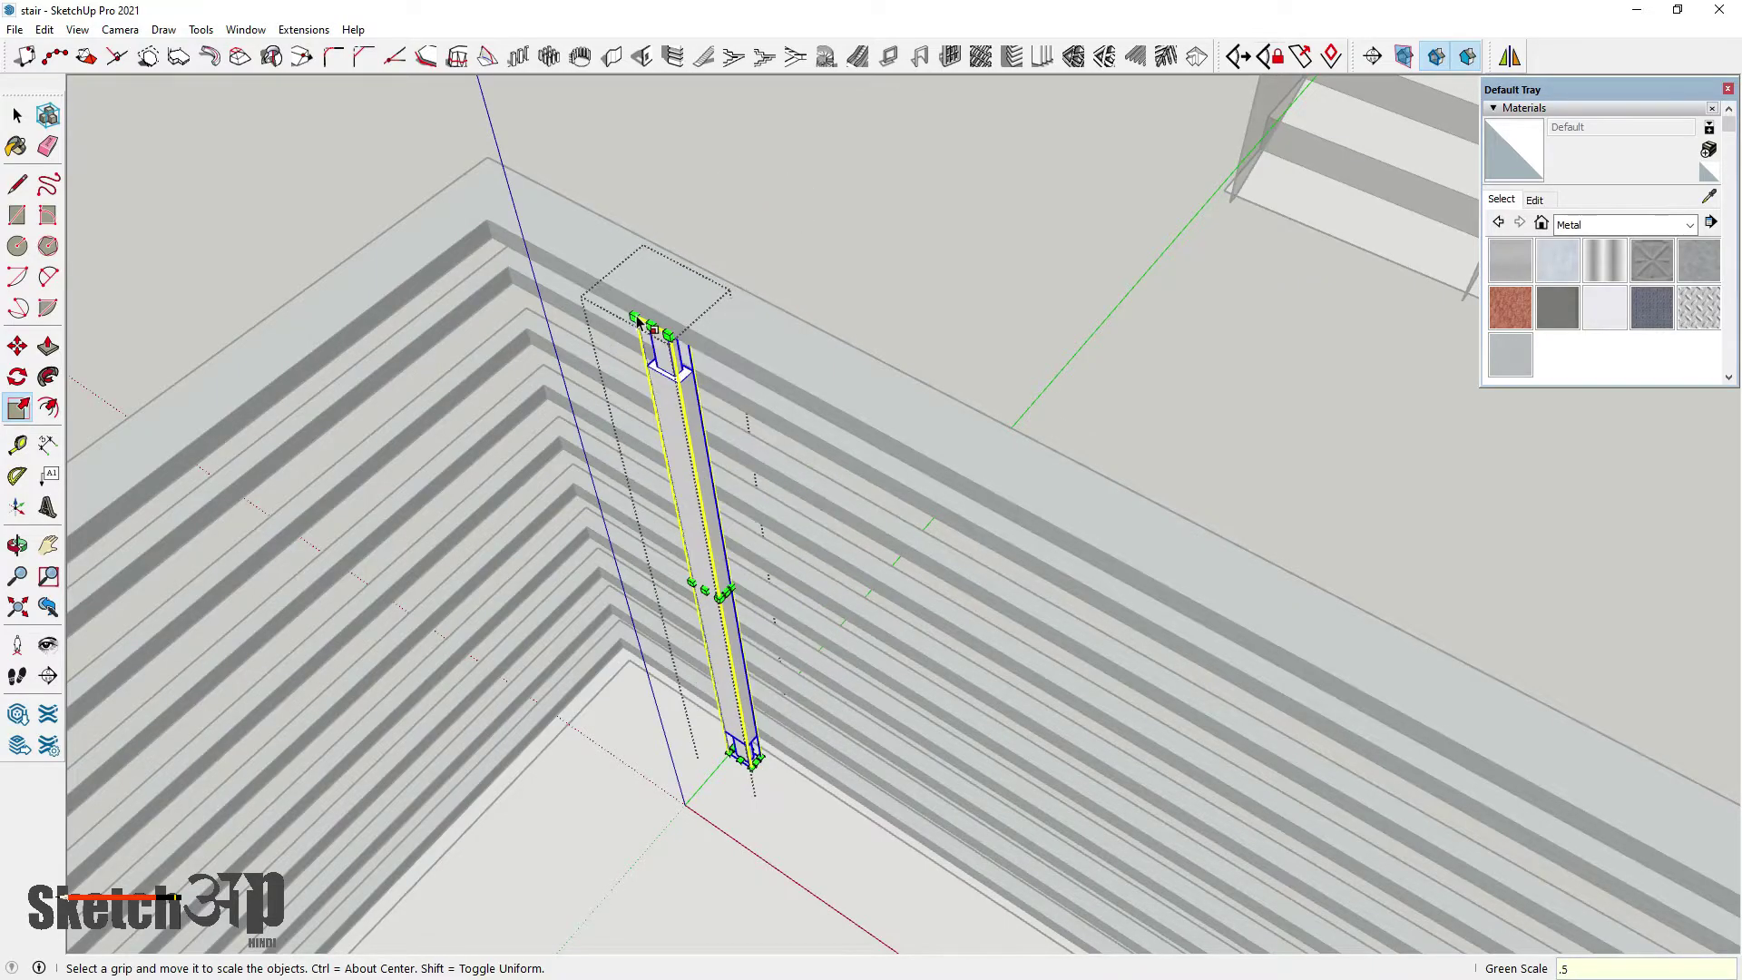
{"action": "scroll", "coordinate": [520, 262], "scroll_direction": "up", "scroll_amount": 2}
Scale the baluster to 0.5 along the red axis so its section is slimmer in both directions
{"action": "left_click", "coordinate": [16, 115]}
{"action": "left_click", "coordinate": [762, 494]}
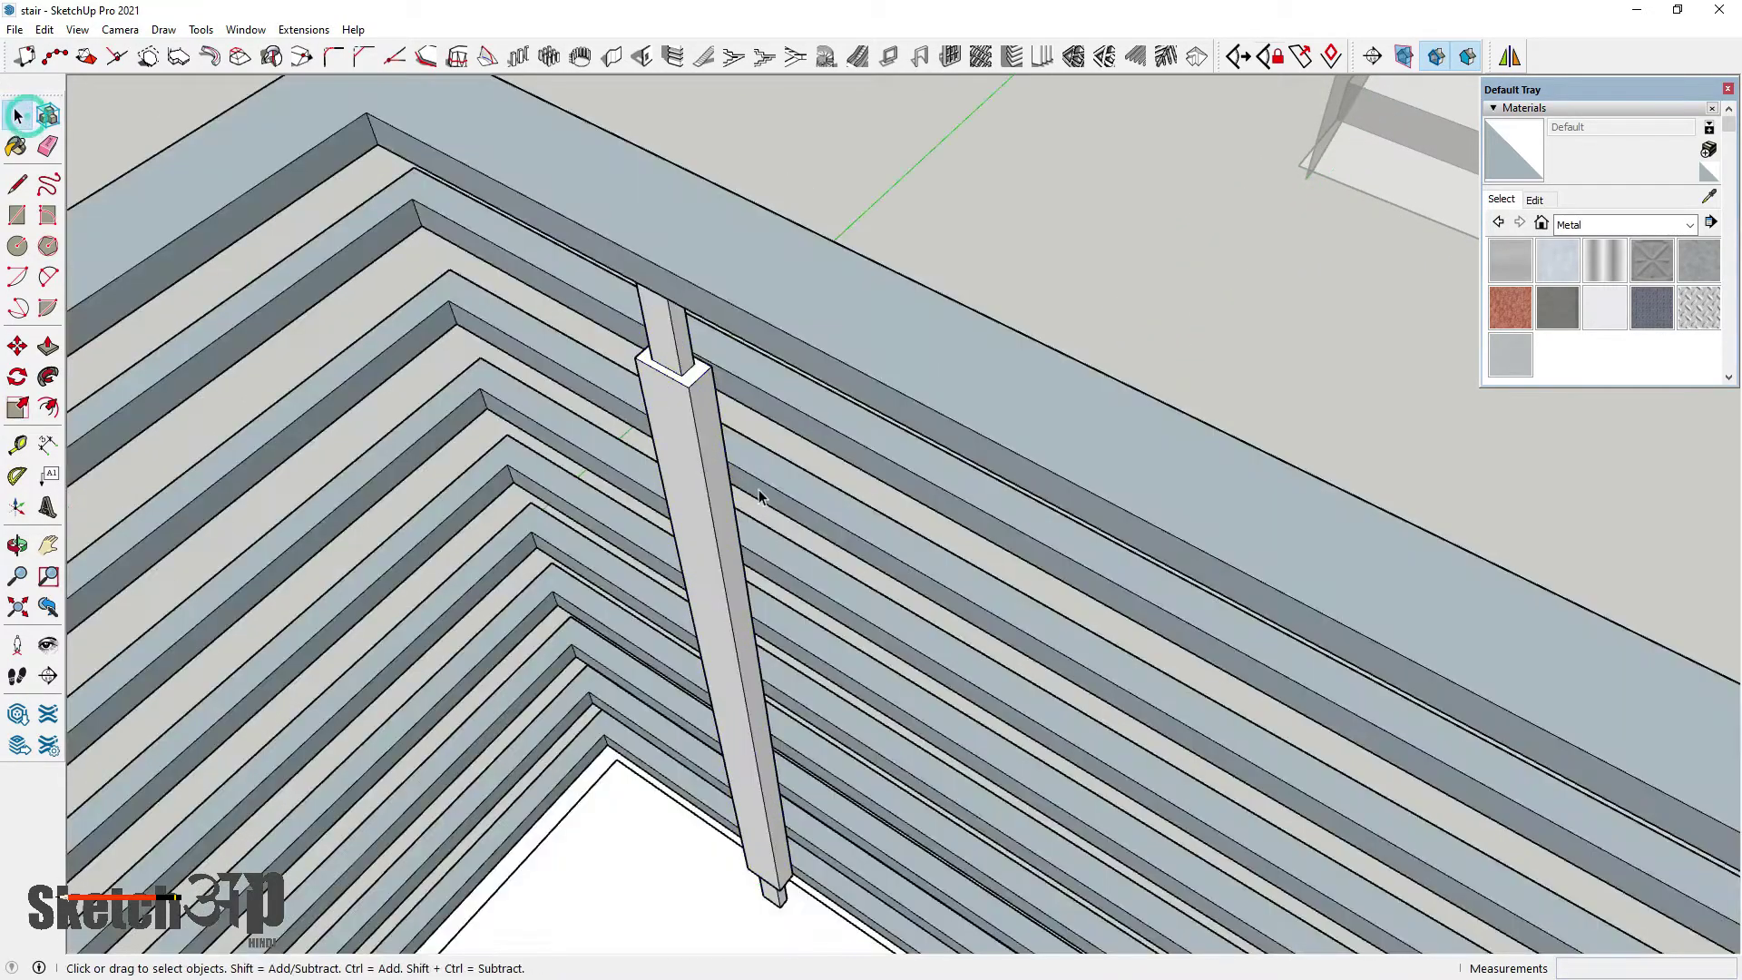
{"action": "middle_click_drag", "start_coordinate": [763, 494], "coordinate": [817, 536]}
{"action": "scroll", "coordinate": [700, 526], "scroll_direction": "up", "scroll_amount": 2}
{"action": "left_click", "coordinate": [700, 514]}
{"action": "middle_click_drag", "start_coordinate": [700, 514], "coordinate": [776, 549]}
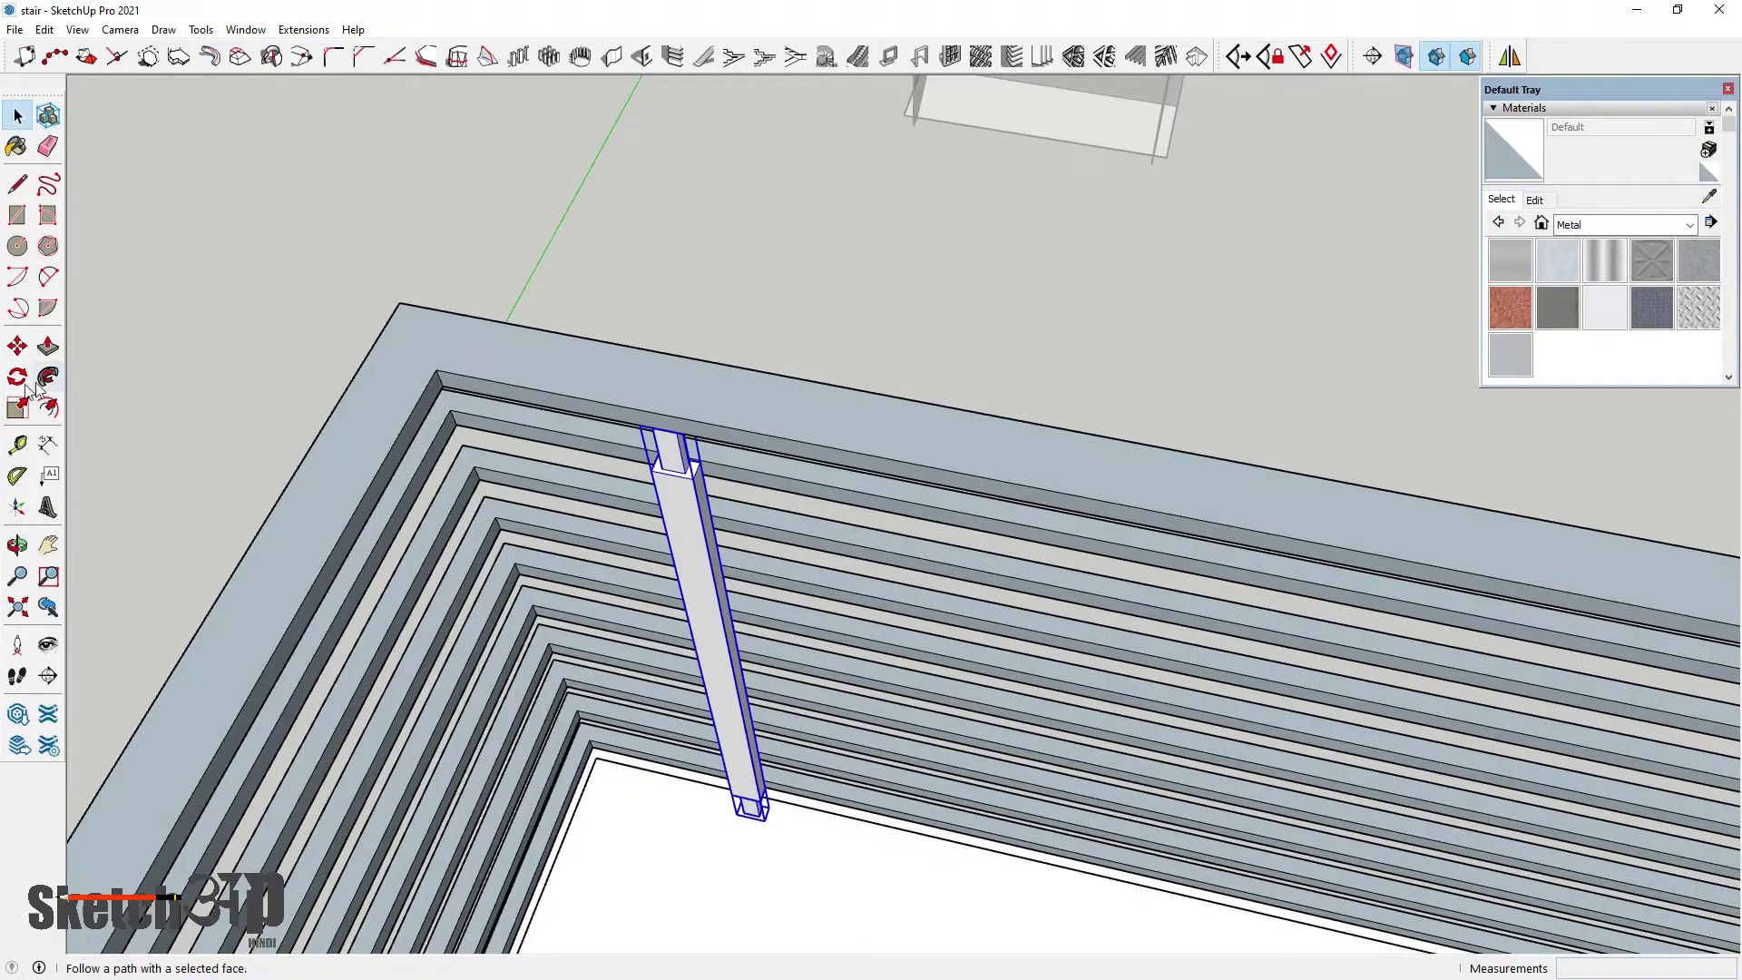
{"action": "key", "text": "s"}
{"action": "scroll", "coordinate": [703, 640], "scroll_direction": "up", "scroll_amount": 4}
{"action": "left_click_drag", "start_coordinate": [698, 655], "coordinate": [683, 654]}
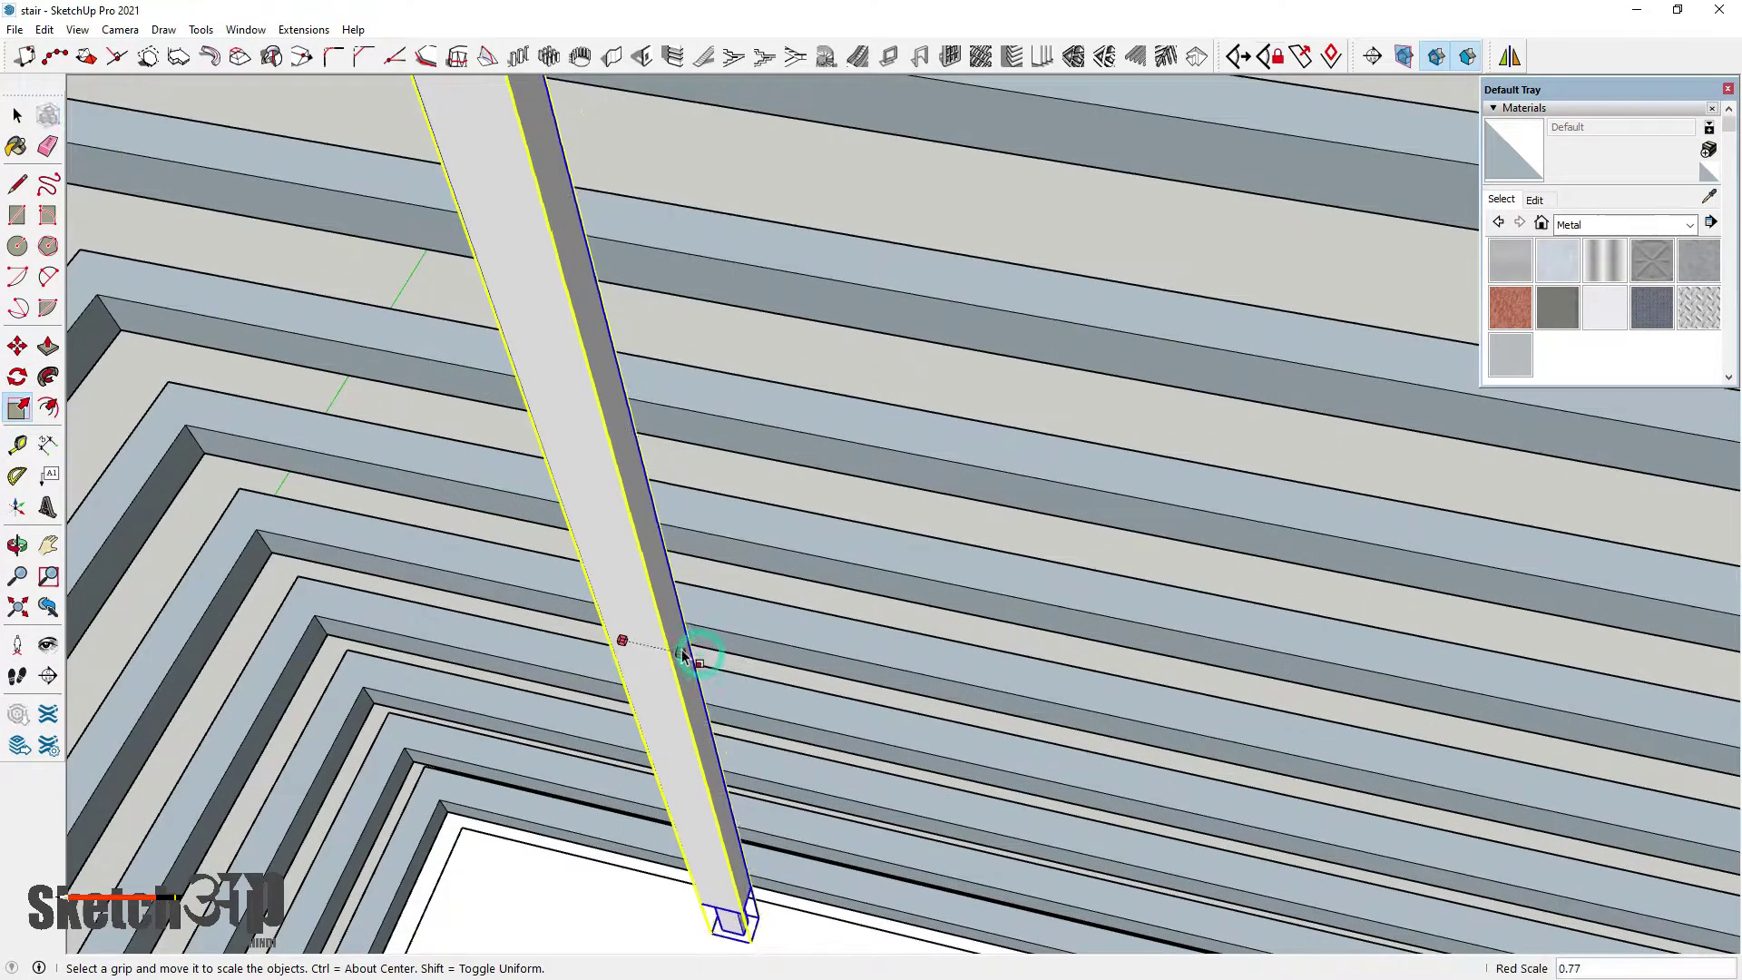
{"action": "type", "text": ".5"}
{"action": "key", "text": "Return"}
{"action": "scroll", "coordinate": [683, 653], "scroll_direction": "down", "scroll_amount": 5}
{"action": "left_click", "coordinate": [18, 114]}
{"action": "scroll", "coordinate": [687, 607], "scroll_direction": "down", "scroll_amount": 5}
{"action": "scroll", "coordinate": [763, 690], "scroll_direction": "up", "scroll_amount": 4}
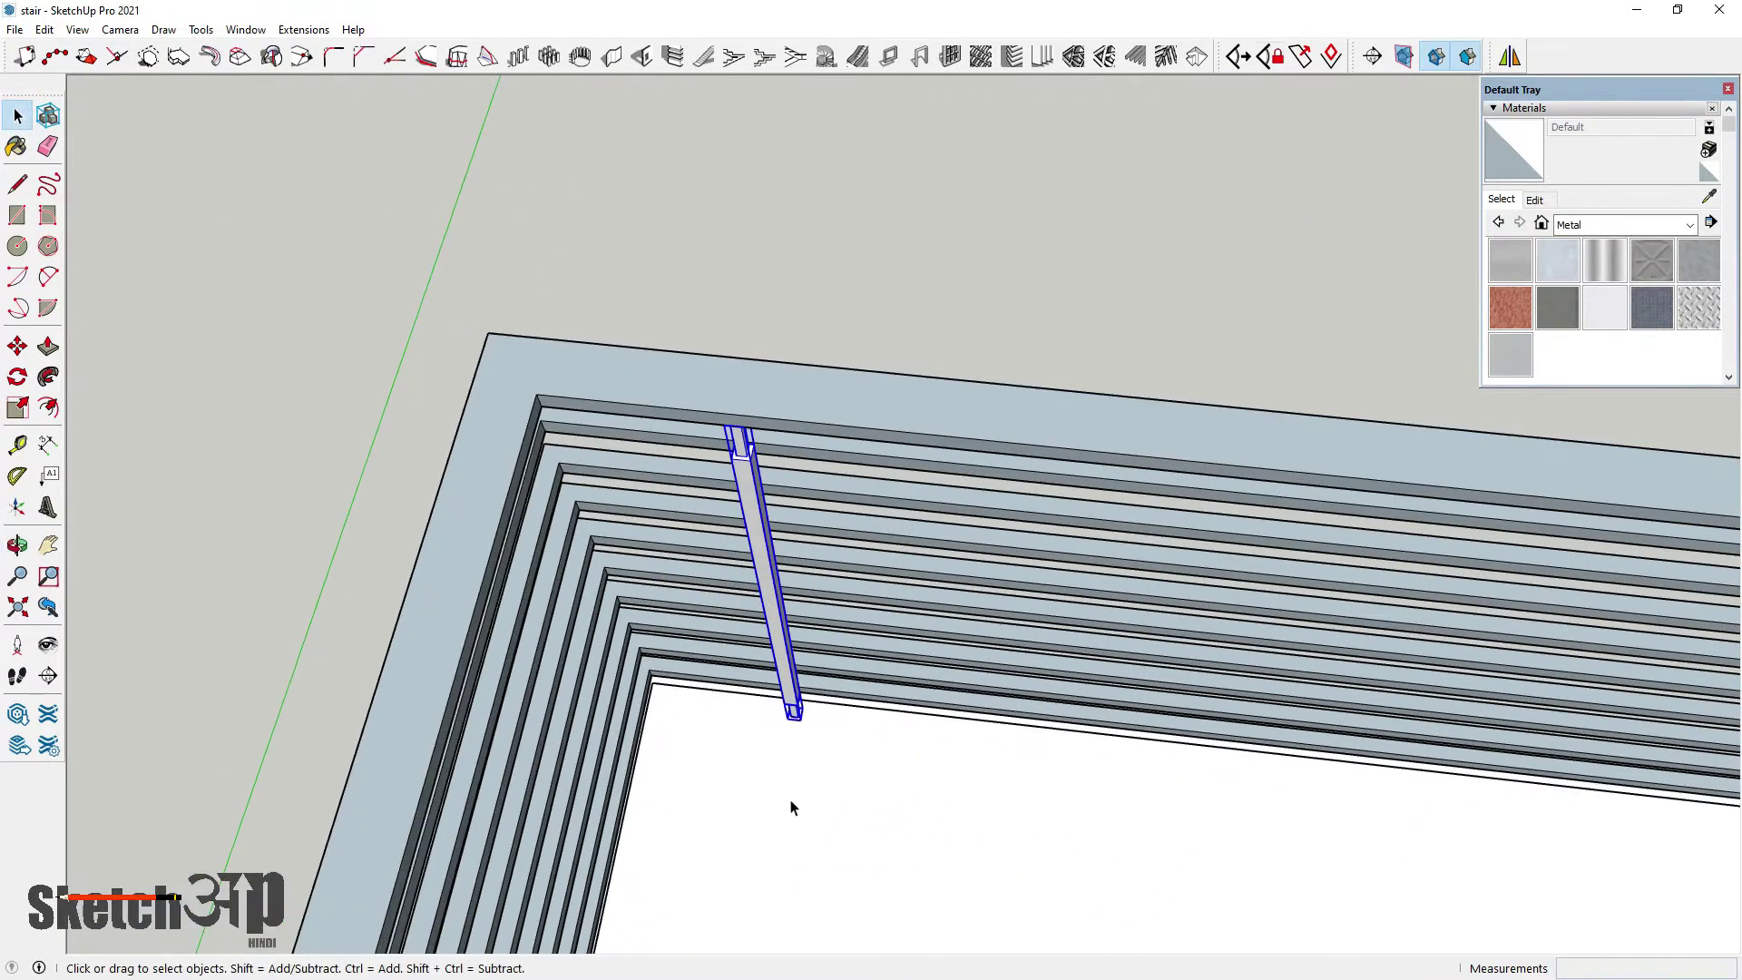
Copy the baluster about 4' 11" along the landing's long edge, and place another copy about 2' 3" back from it
{"action": "left_click", "coordinate": [18, 346]}
{"action": "scroll", "coordinate": [739, 626], "scroll_direction": "down", "scroll_amount": 3}
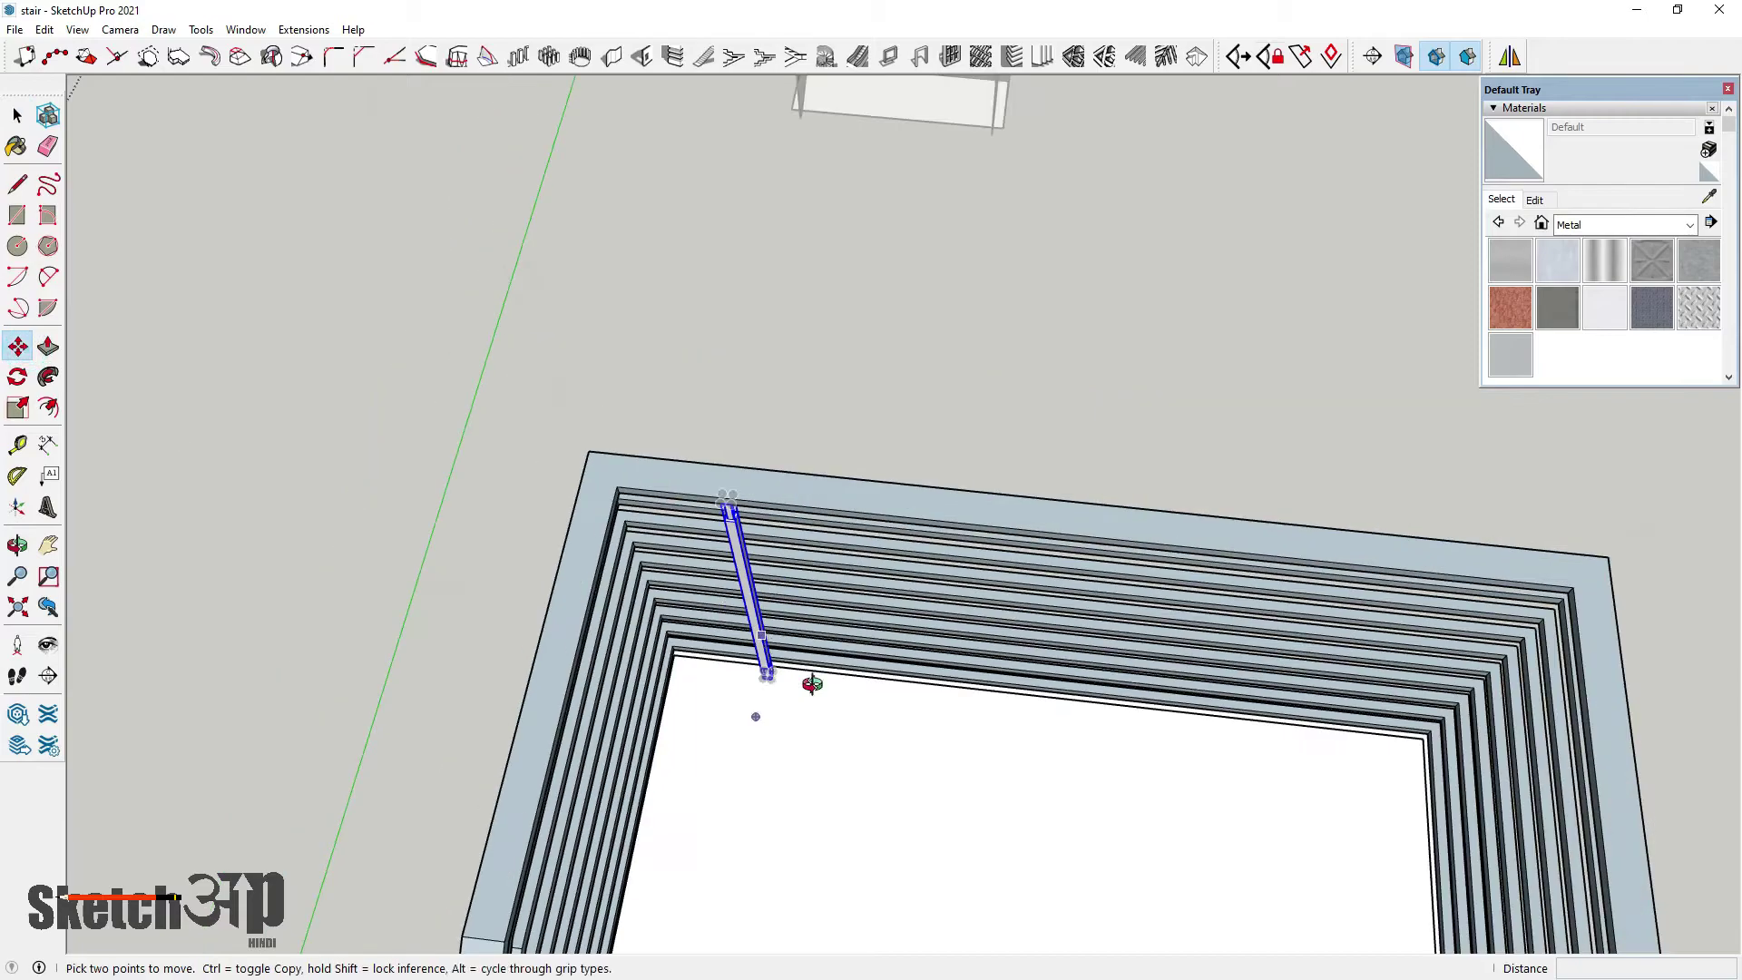
{"action": "middle_click_drag", "start_coordinate": [808, 684], "coordinate": [853, 783]}
{"action": "scroll", "coordinate": [856, 790], "scroll_direction": "up", "scroll_amount": 2}
{"action": "left_click", "coordinate": [857, 789]}
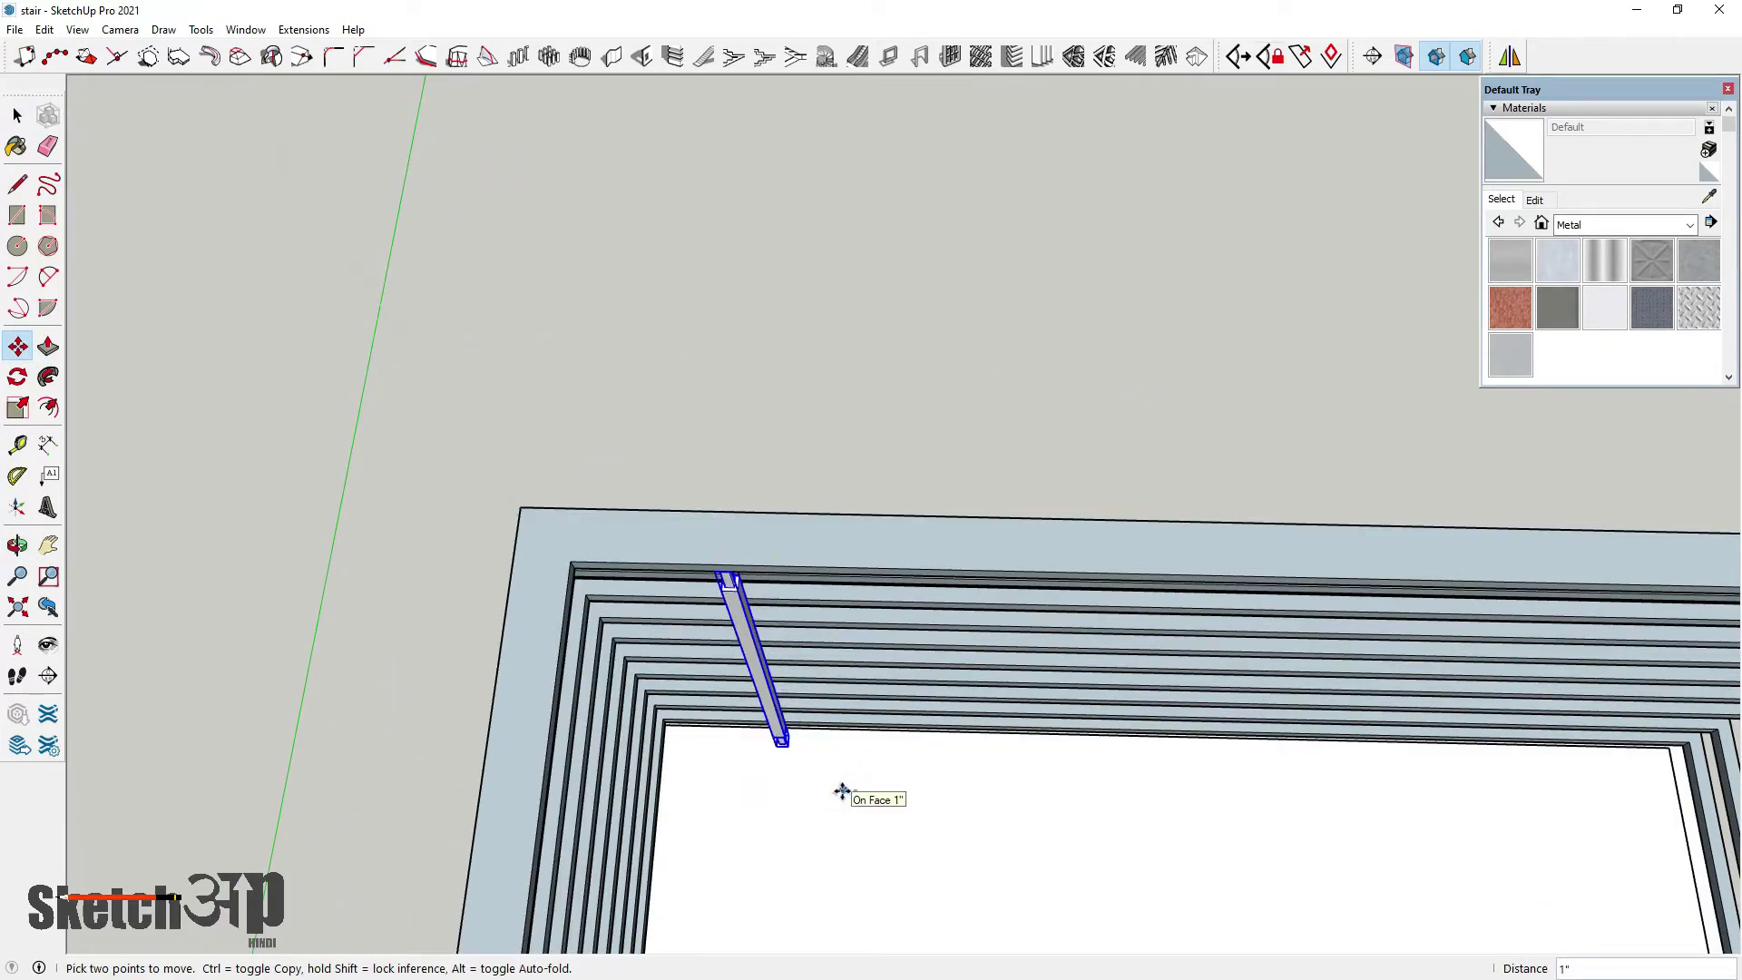
{"action": "scroll", "coordinate": [841, 789], "scroll_direction": "down", "scroll_amount": 2}
{"action": "key", "text": "ctrl"}
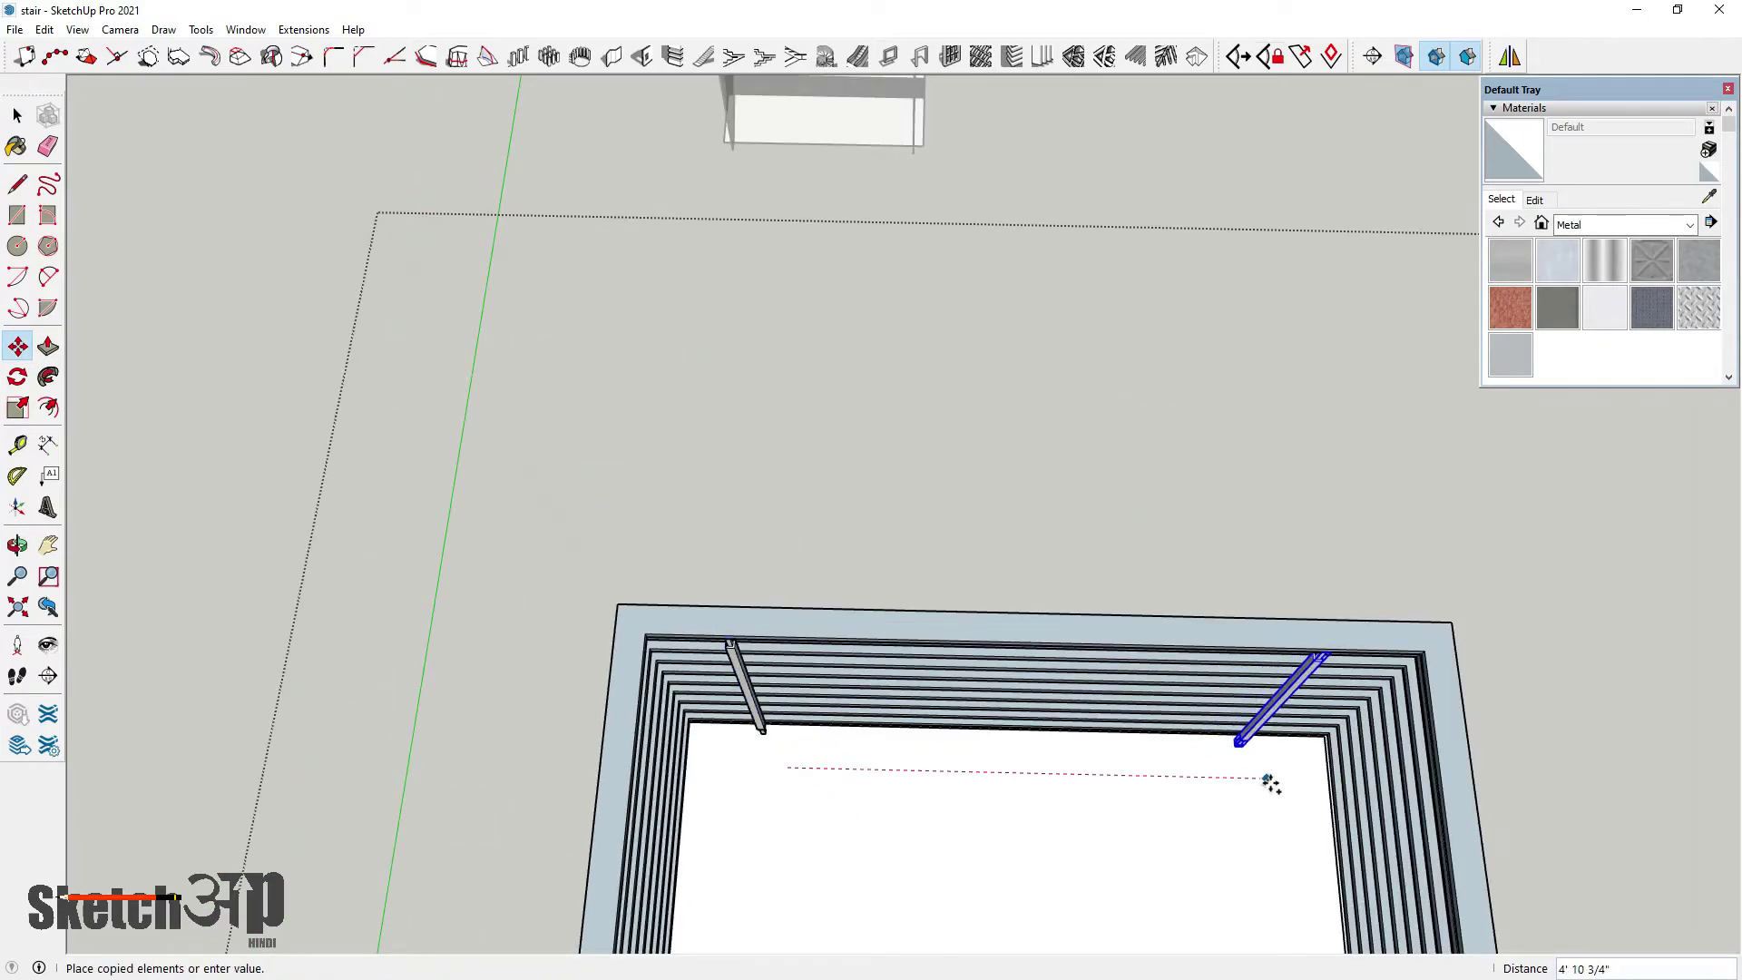
{"action": "left_click", "coordinate": [1261, 781]}
{"action": "left_click", "coordinate": [1253, 779]}
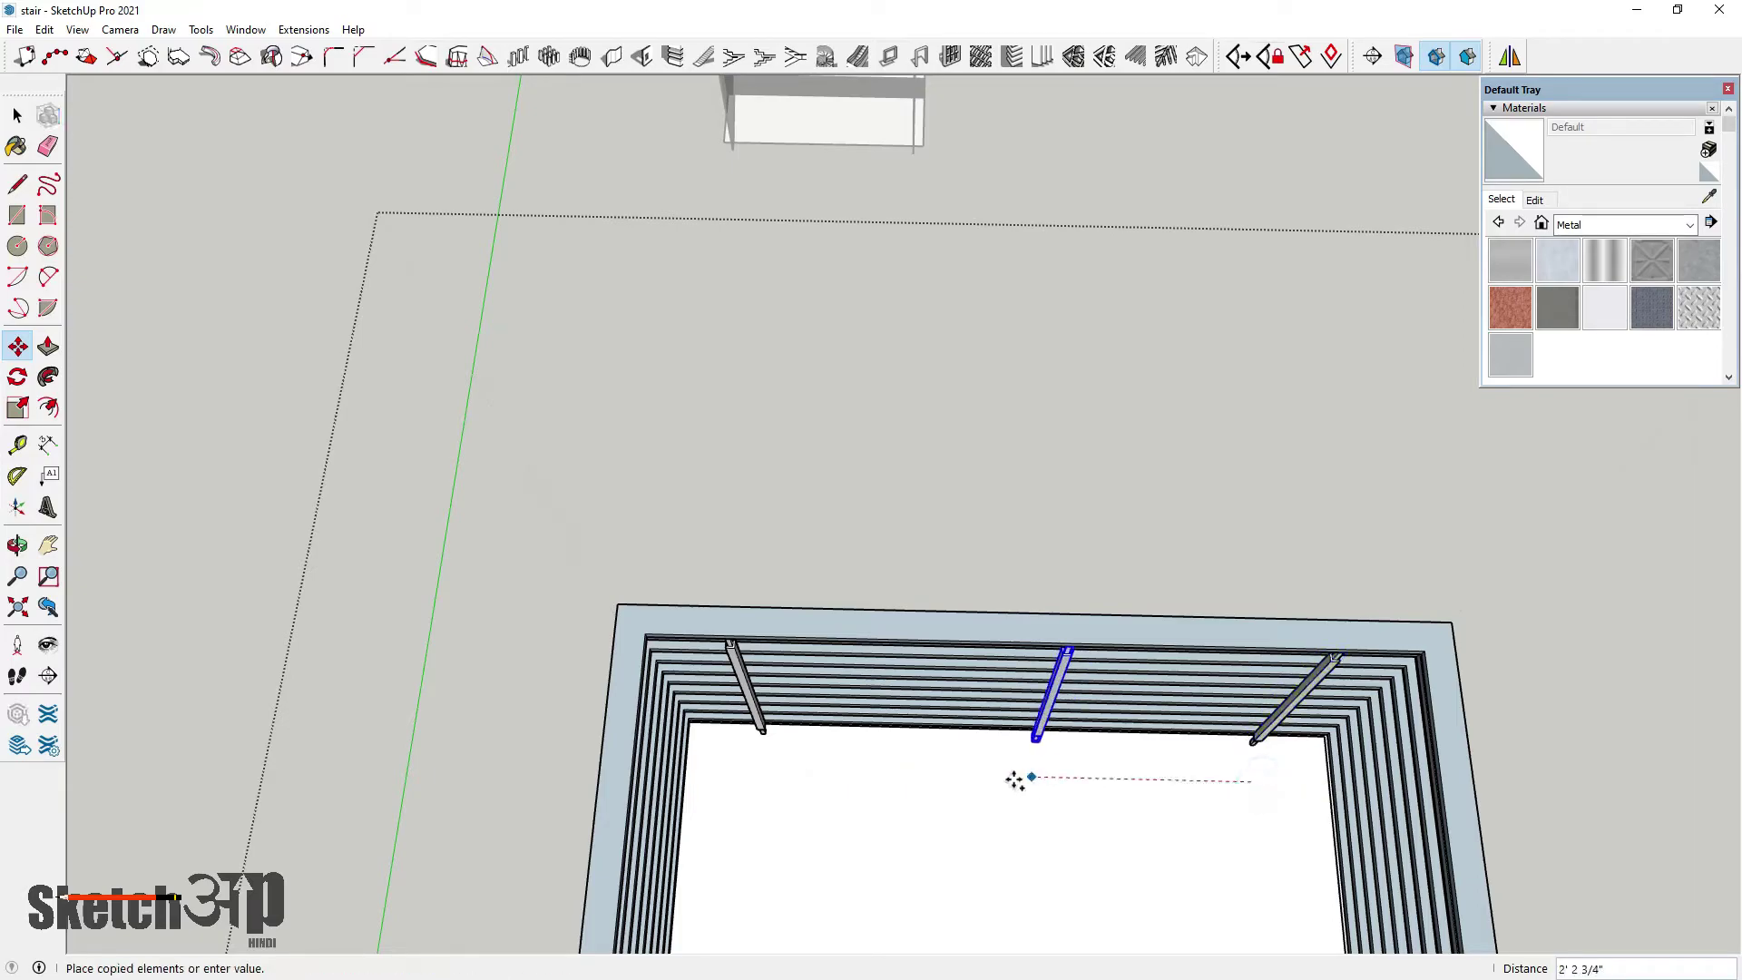
{"action": "left_click", "coordinate": [1023, 782]}
Copy the middle baluster onto the landing's adjacent short side near the corner, and shift it about 3/4" toward the bars
{"action": "middle_click_drag", "start_coordinate": [677, 577], "coordinate": [695, 614]}
{"action": "scroll", "coordinate": [964, 703], "scroll_direction": "up", "scroll_amount": 2}
{"action": "left_click", "coordinate": [960, 697]}
{"action": "key", "text": "ctrl"}
{"action": "scroll", "coordinate": [591, 700], "scroll_direction": "down", "scroll_amount": 1}
{"action": "scroll", "coordinate": [454, 776], "scroll_direction": "up", "scroll_amount": 2}
{"action": "scroll", "coordinate": [443, 739], "scroll_direction": "down", "scroll_amount": 2}
{"action": "scroll", "coordinate": [443, 739], "scroll_direction": "up", "scroll_amount": 3}
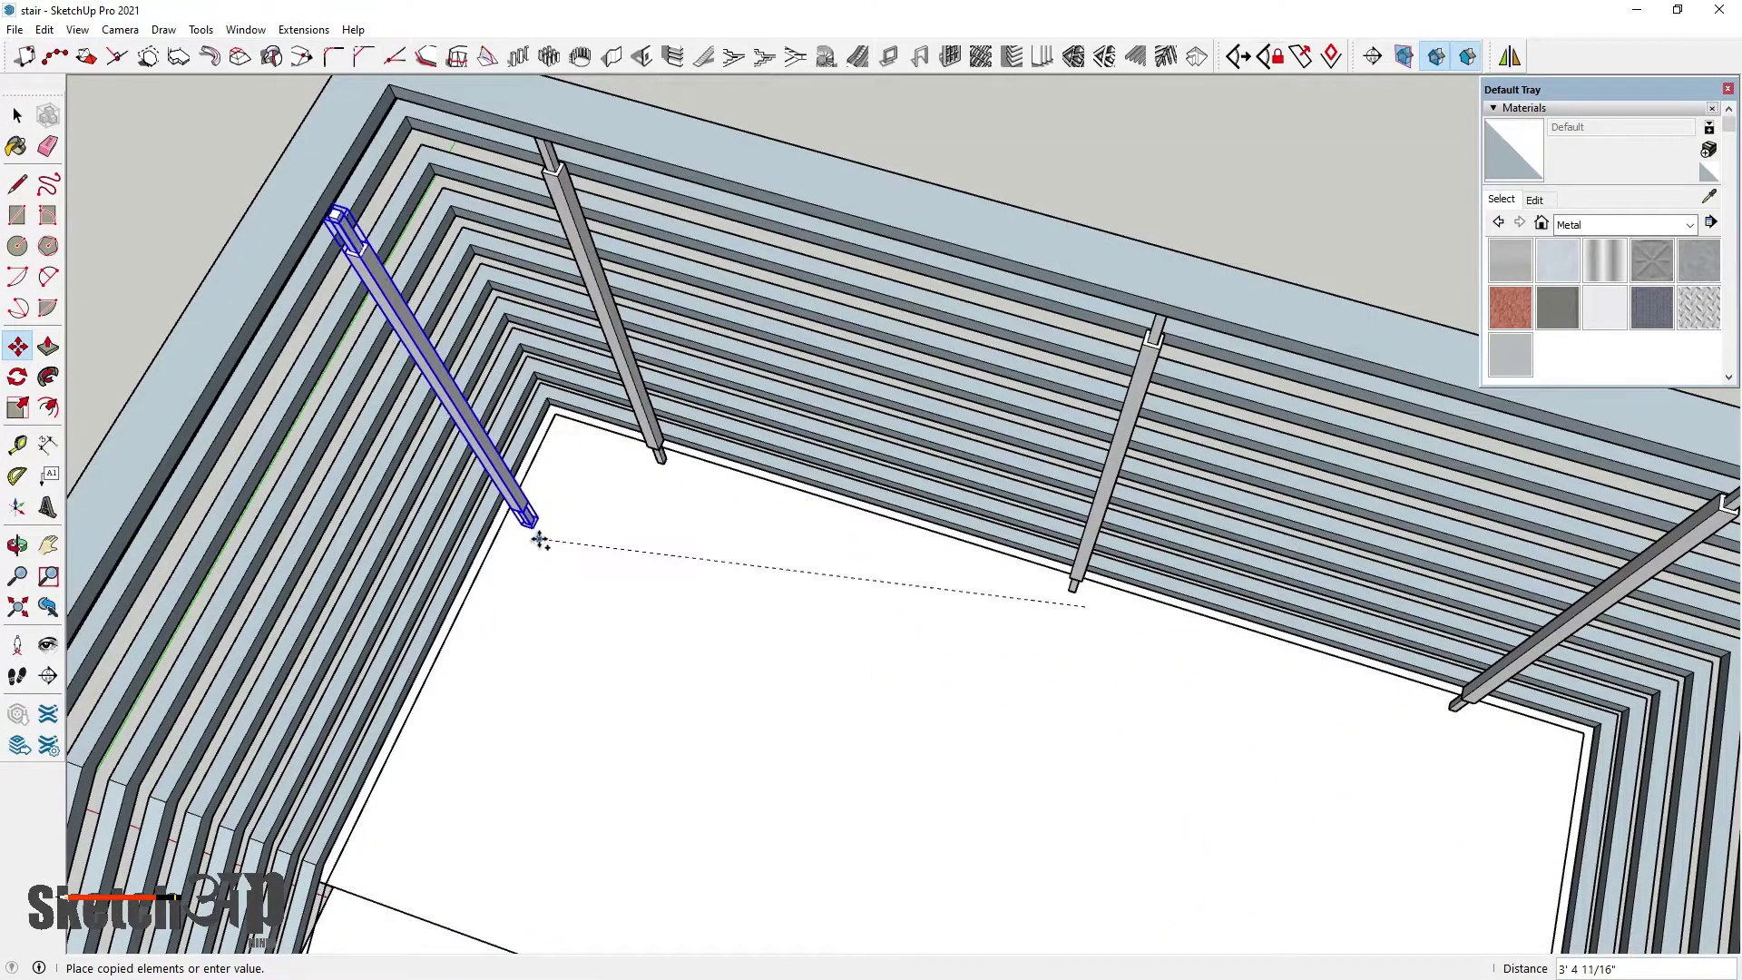
{"action": "scroll", "coordinate": [631, 565], "scroll_direction": "down", "scroll_amount": 3}
{"action": "scroll", "coordinate": [744, 581], "scroll_direction": "up", "scroll_amount": 5}
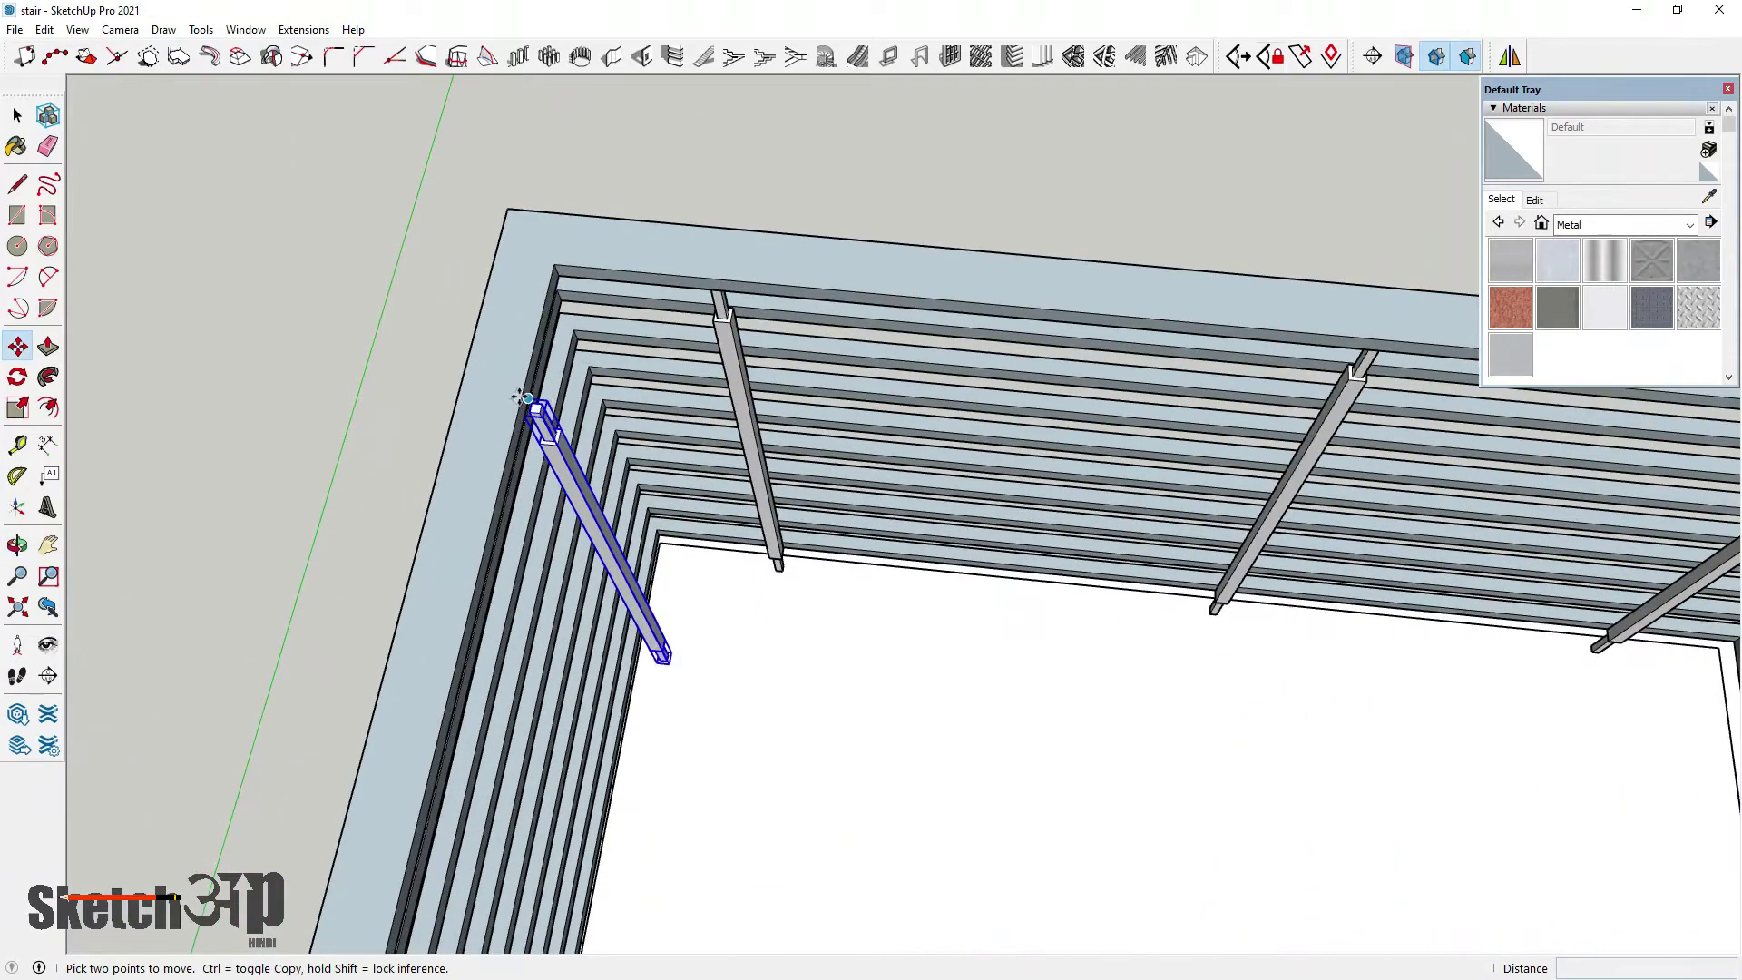
{"action": "left_click", "coordinate": [490, 402]}
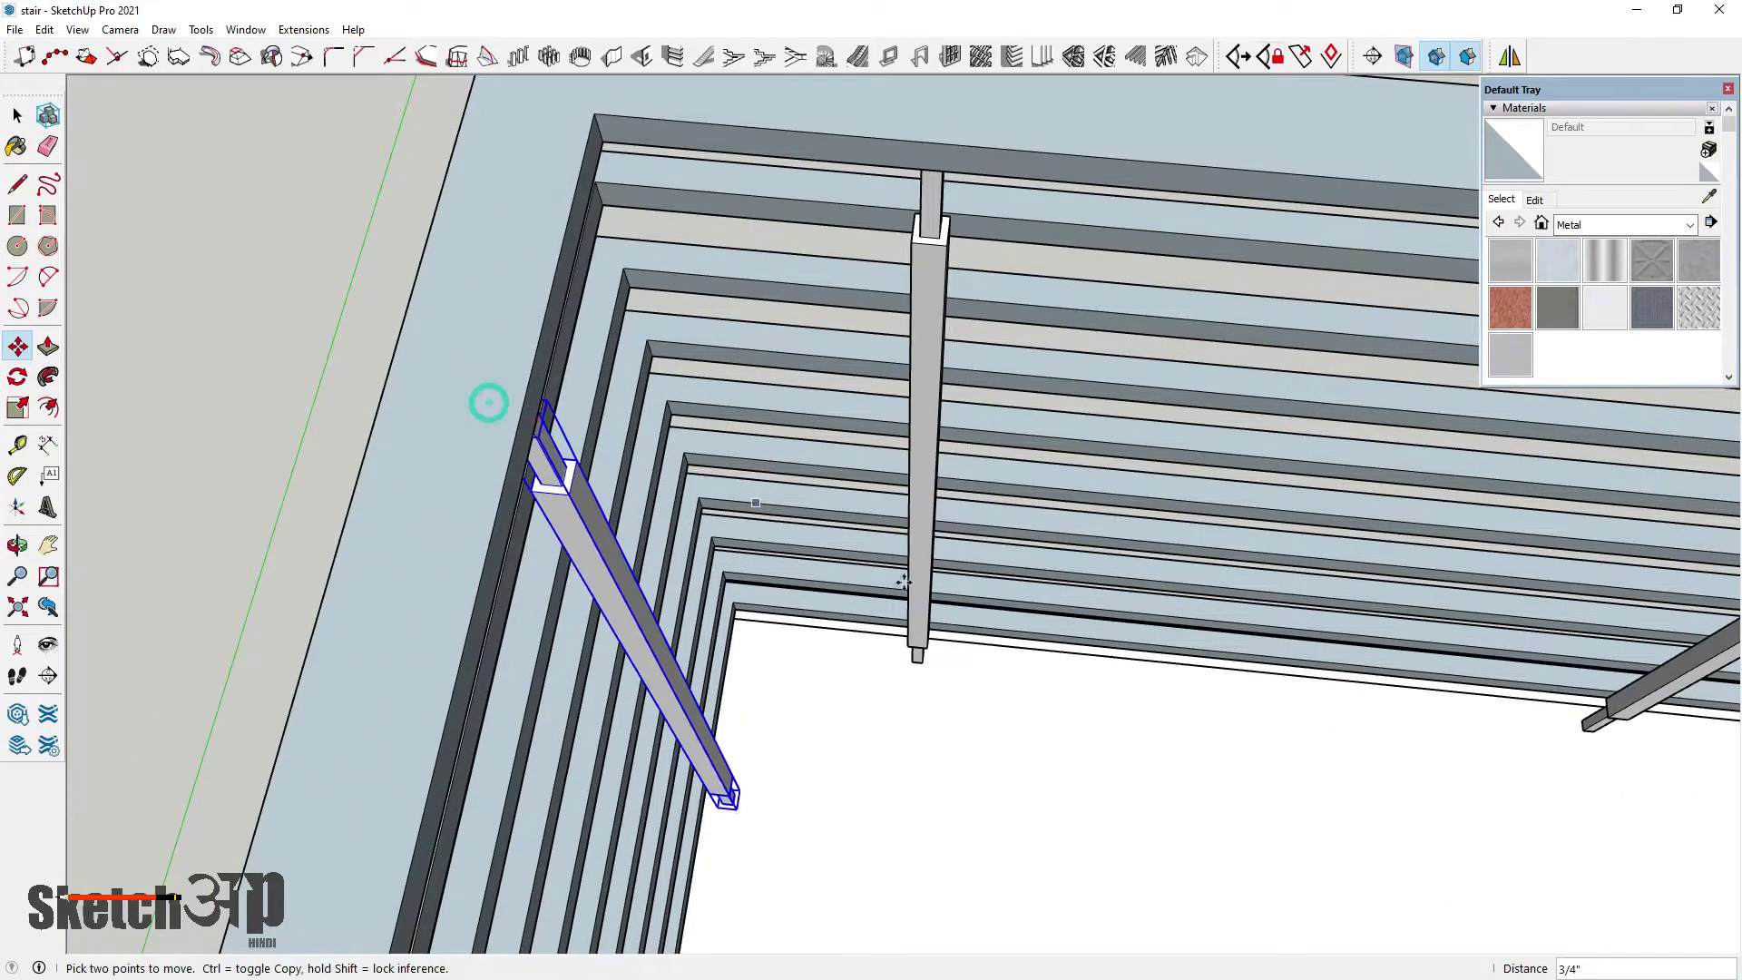
Copy the short side's baluster about 2' 1" along the railing to where the descending flight begins
{"action": "scroll", "coordinate": [495, 405], "scroll_direction": "down", "scroll_amount": 3}
{"action": "middle_click_drag", "start_coordinate": [717, 436], "coordinate": [502, 607]}
{"action": "scroll", "coordinate": [676, 435], "scroll_direction": "down", "scroll_amount": 3}
{"action": "middle_click_drag", "start_coordinate": [1004, 468], "coordinate": [790, 451]}
{"action": "scroll", "coordinate": [786, 404], "scroll_direction": "up", "scroll_amount": 3}
{"action": "key", "text": "ctrl"}
{"action": "left_click", "coordinate": [783, 405]}
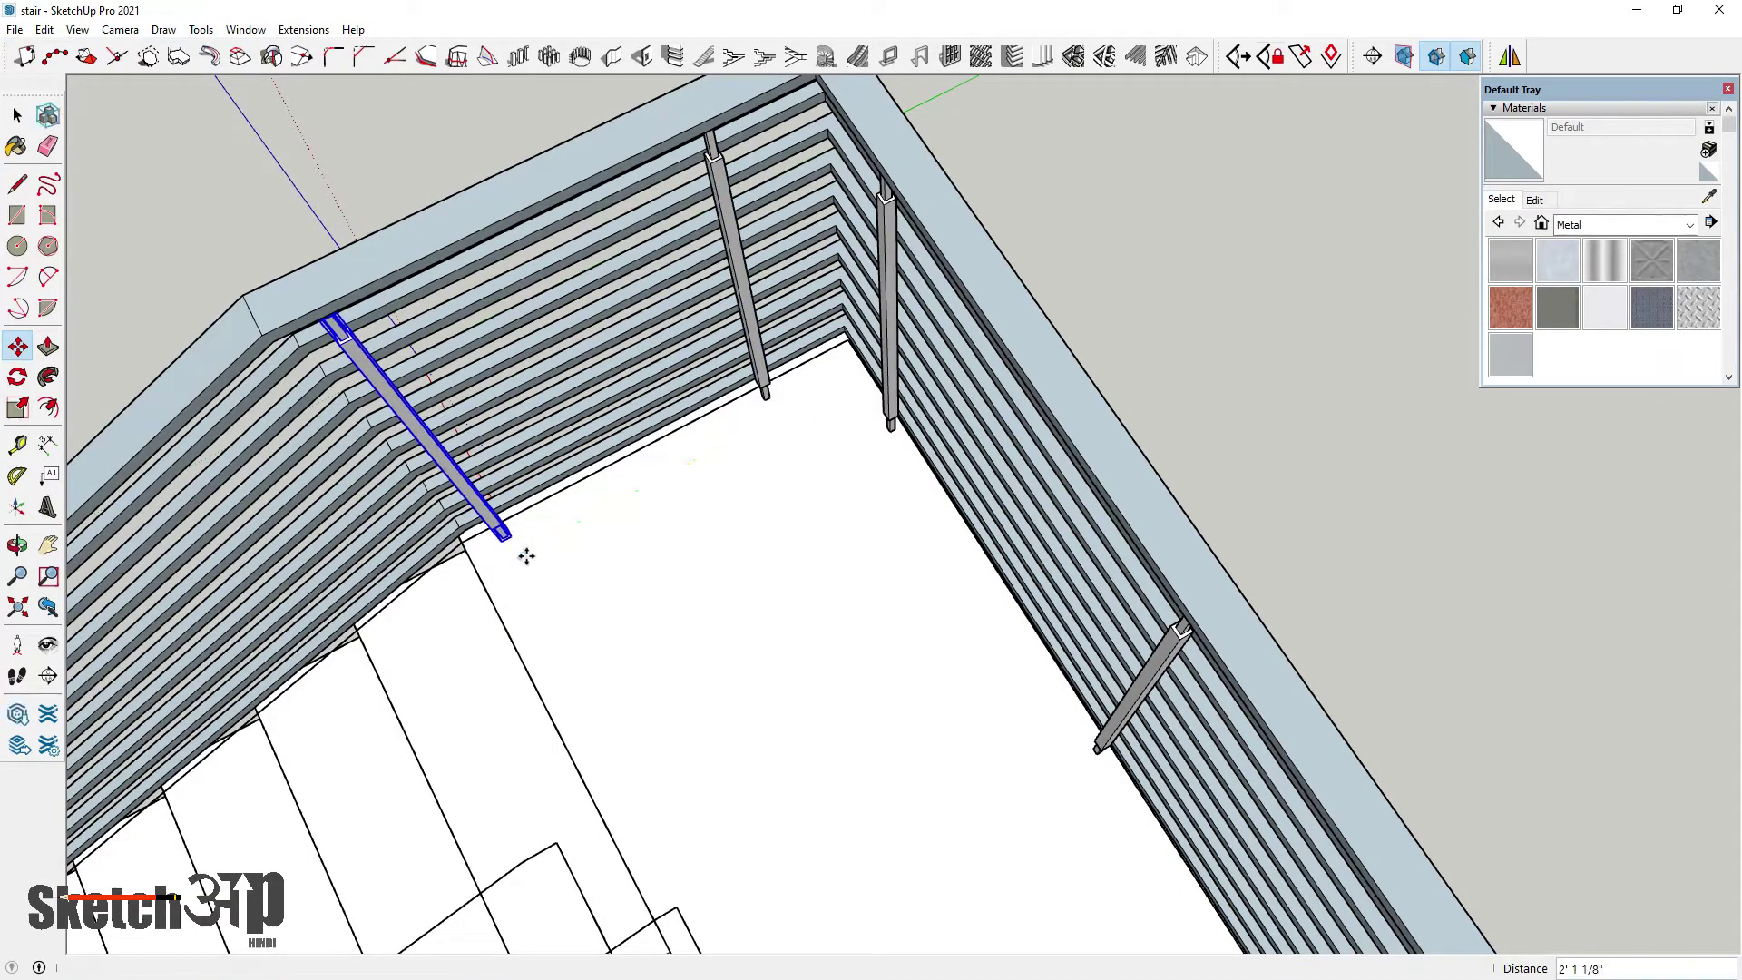
{"action": "scroll", "coordinate": [825, 476], "scroll_direction": "down", "scroll_amount": 3}
{"action": "scroll", "coordinate": [697, 502], "scroll_direction": "up", "scroll_amount": 2}
{"action": "left_click", "coordinate": [621, 509]}
Copy the baluster at the landing's end one step down onto the first tread of the descending flight
{"action": "key", "text": "ctrl"}
{"action": "scroll", "coordinate": [760, 481], "scroll_direction": "down", "scroll_amount": 1}
{"action": "scroll", "coordinate": [578, 569], "scroll_direction": "up", "scroll_amount": 3}
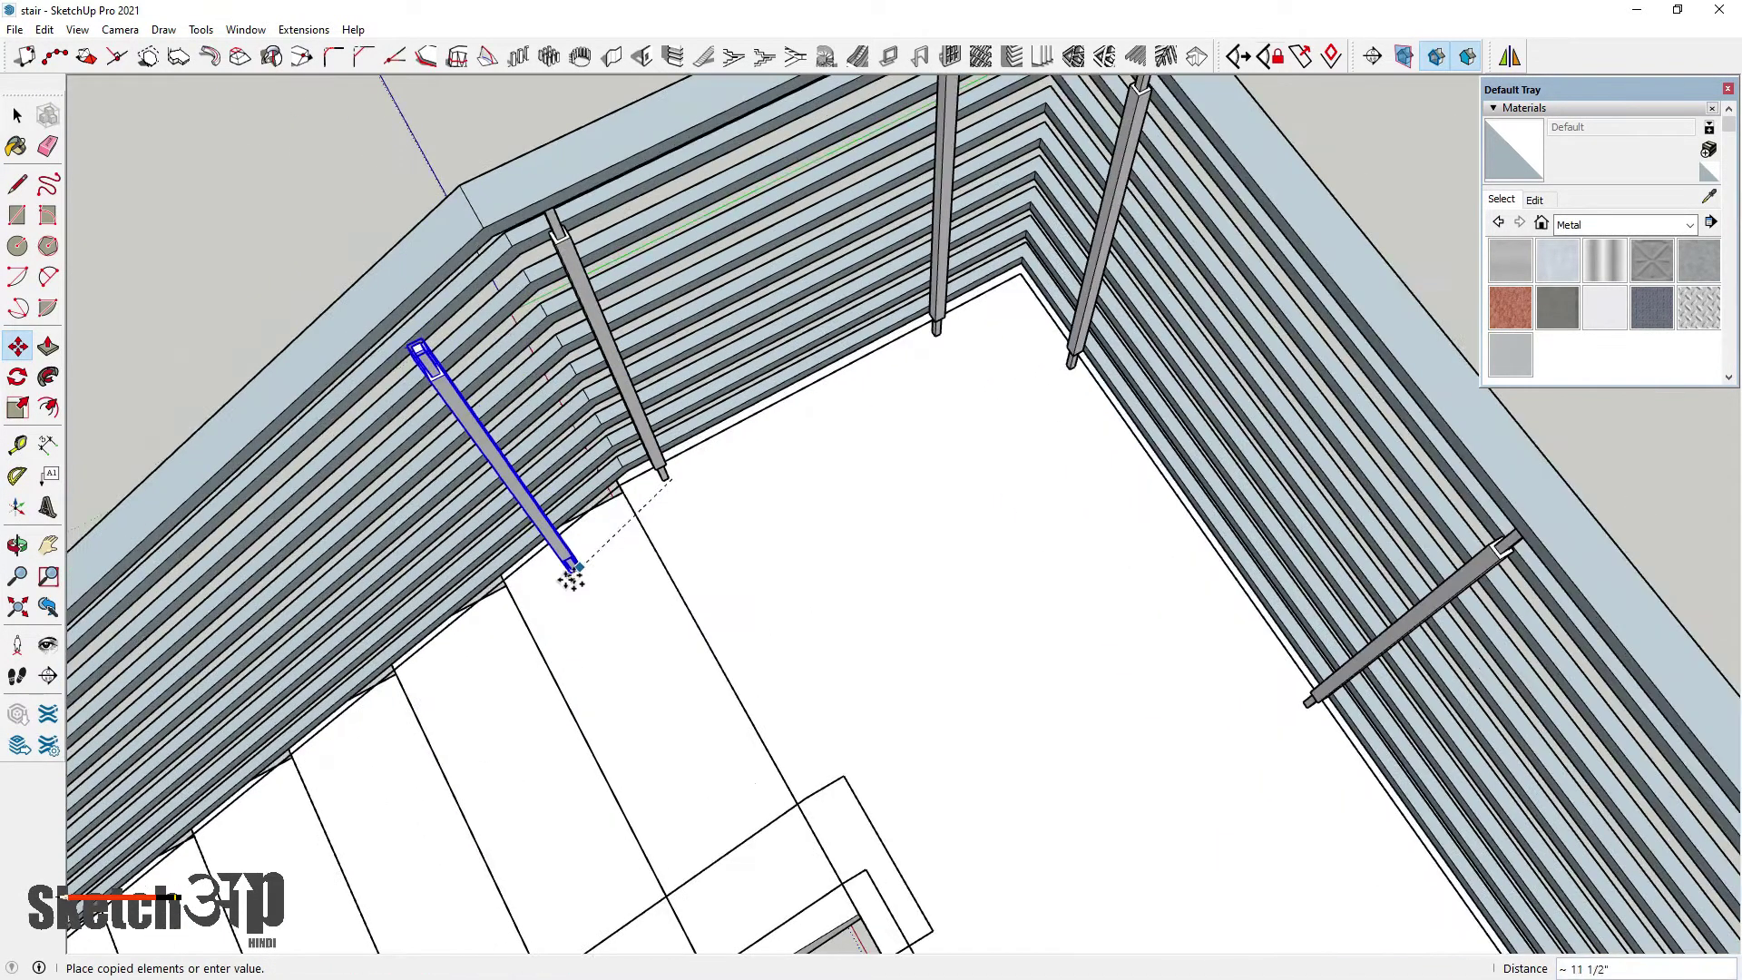
{"action": "scroll", "coordinate": [570, 578], "scroll_direction": "up", "scroll_amount": 2}
{"action": "left_click", "coordinate": [533, 578]}
{"action": "scroll", "coordinate": [941, 405], "scroll_direction": "up", "scroll_amount": 5}
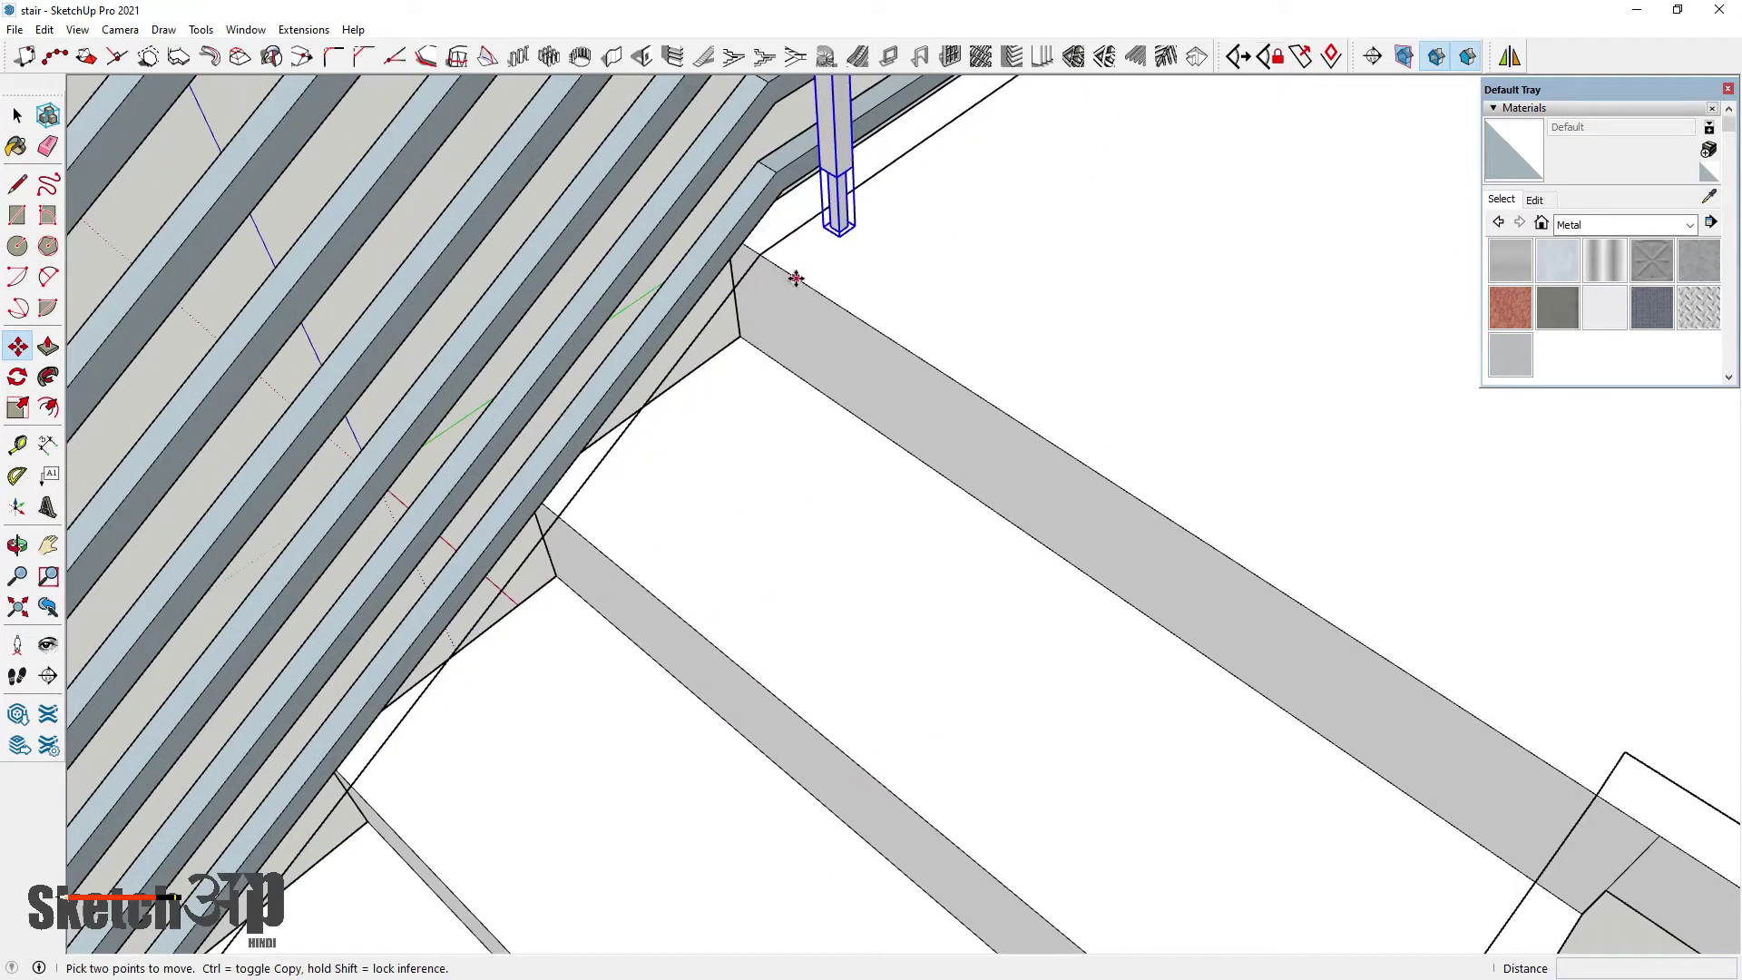
{"action": "key", "text": "ctrl"}
{"action": "left_click", "coordinate": [805, 283]}
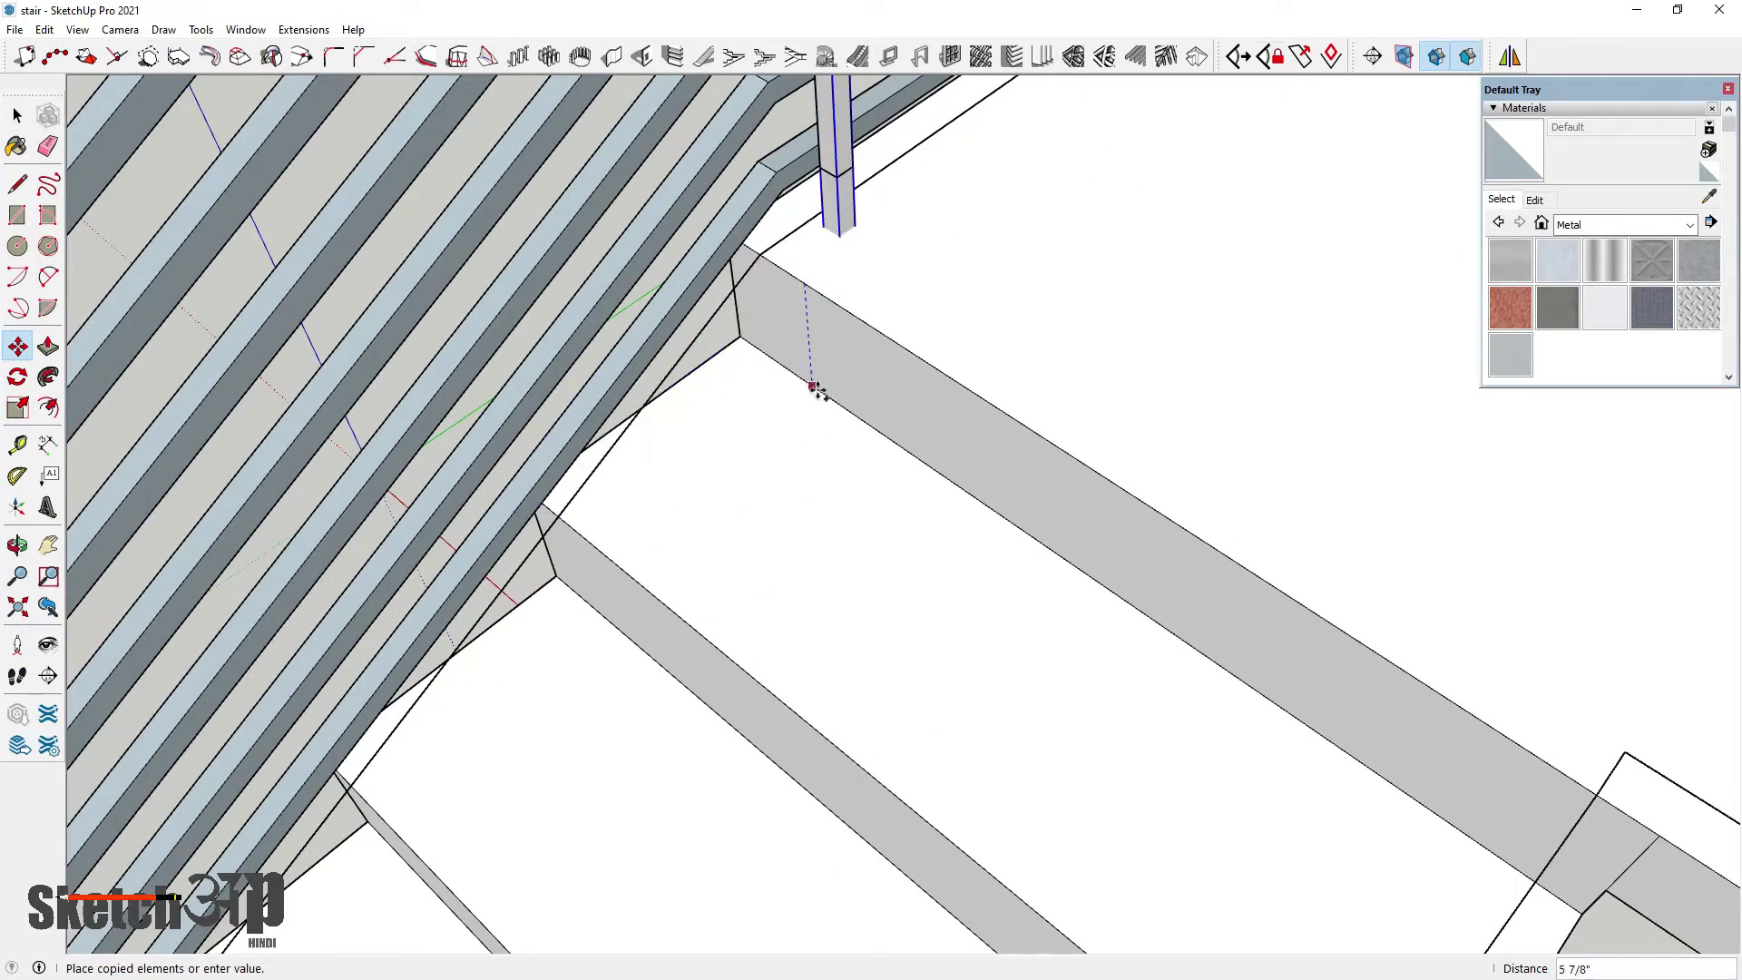
{"action": "left_click", "coordinate": [601, 544]}
{"action": "scroll", "coordinate": [863, 454], "scroll_direction": "down", "scroll_amount": 5}
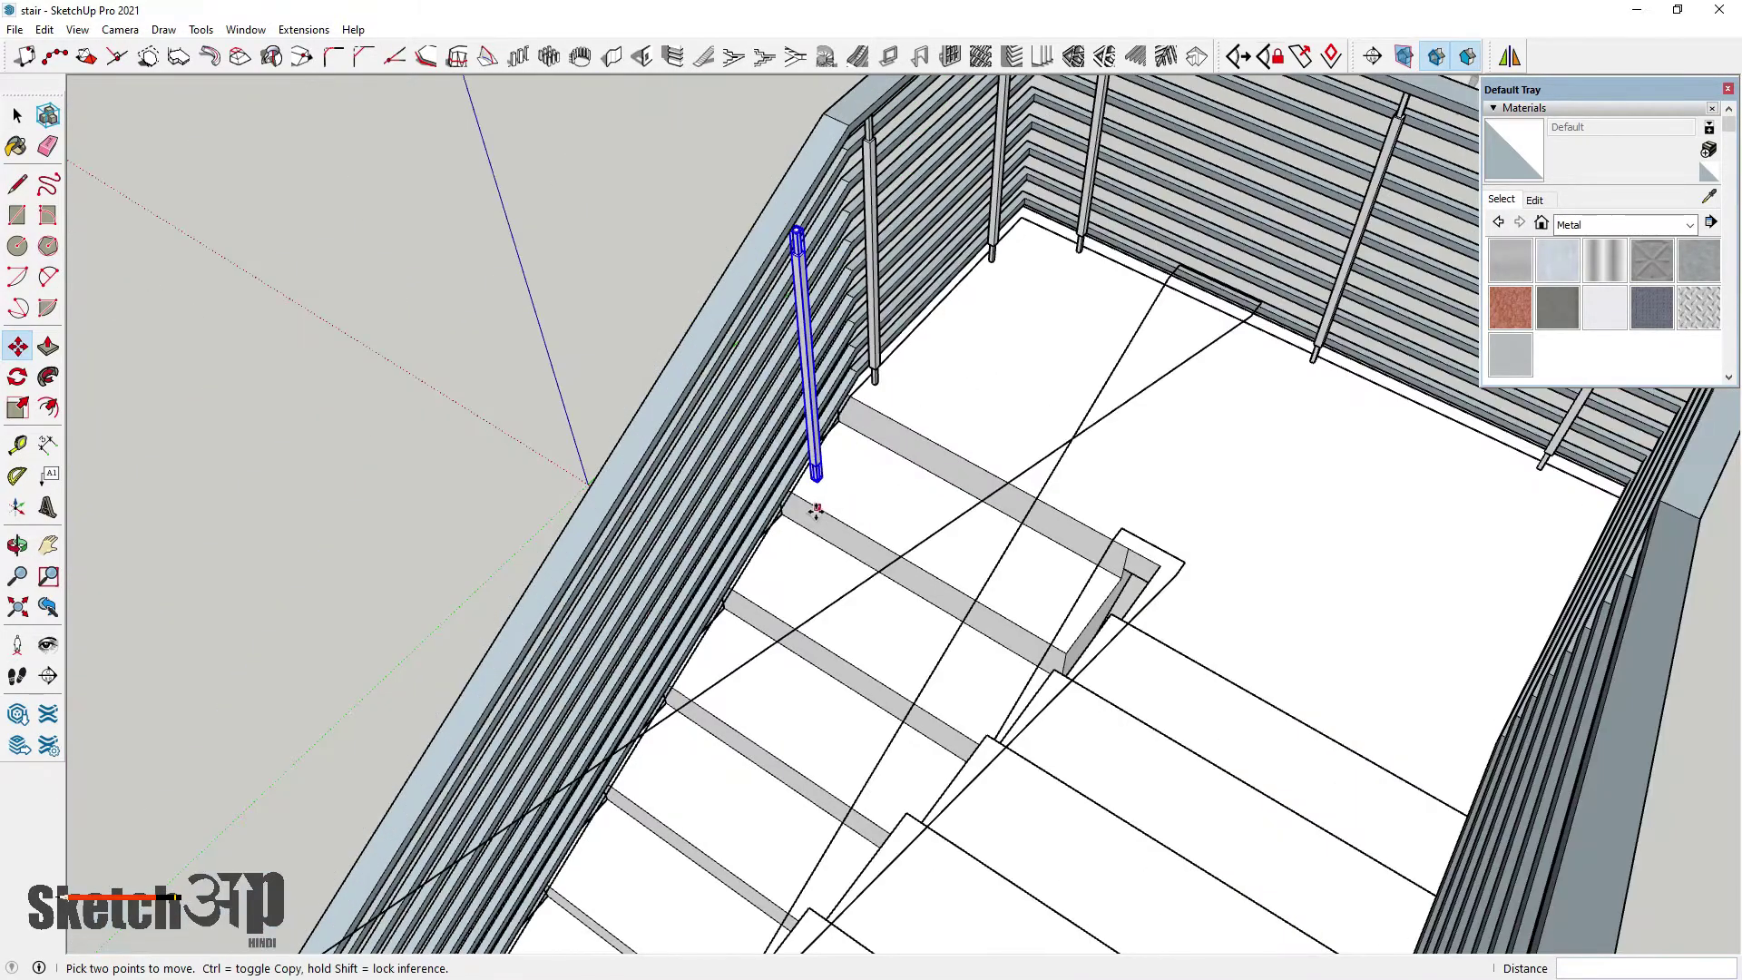
Array the first-tread baluster at equal spacing down the descending flight to its bottom step
{"action": "scroll", "coordinate": [807, 499], "scroll_direction": "down", "scroll_amount": 3}
{"action": "scroll", "coordinate": [799, 490], "scroll_direction": "up", "scroll_amount": 1}
{"action": "scroll", "coordinate": [790, 494], "scroll_direction": "down", "scroll_amount": 2}
{"action": "scroll", "coordinate": [788, 509], "scroll_direction": "up", "scroll_amount": 5}
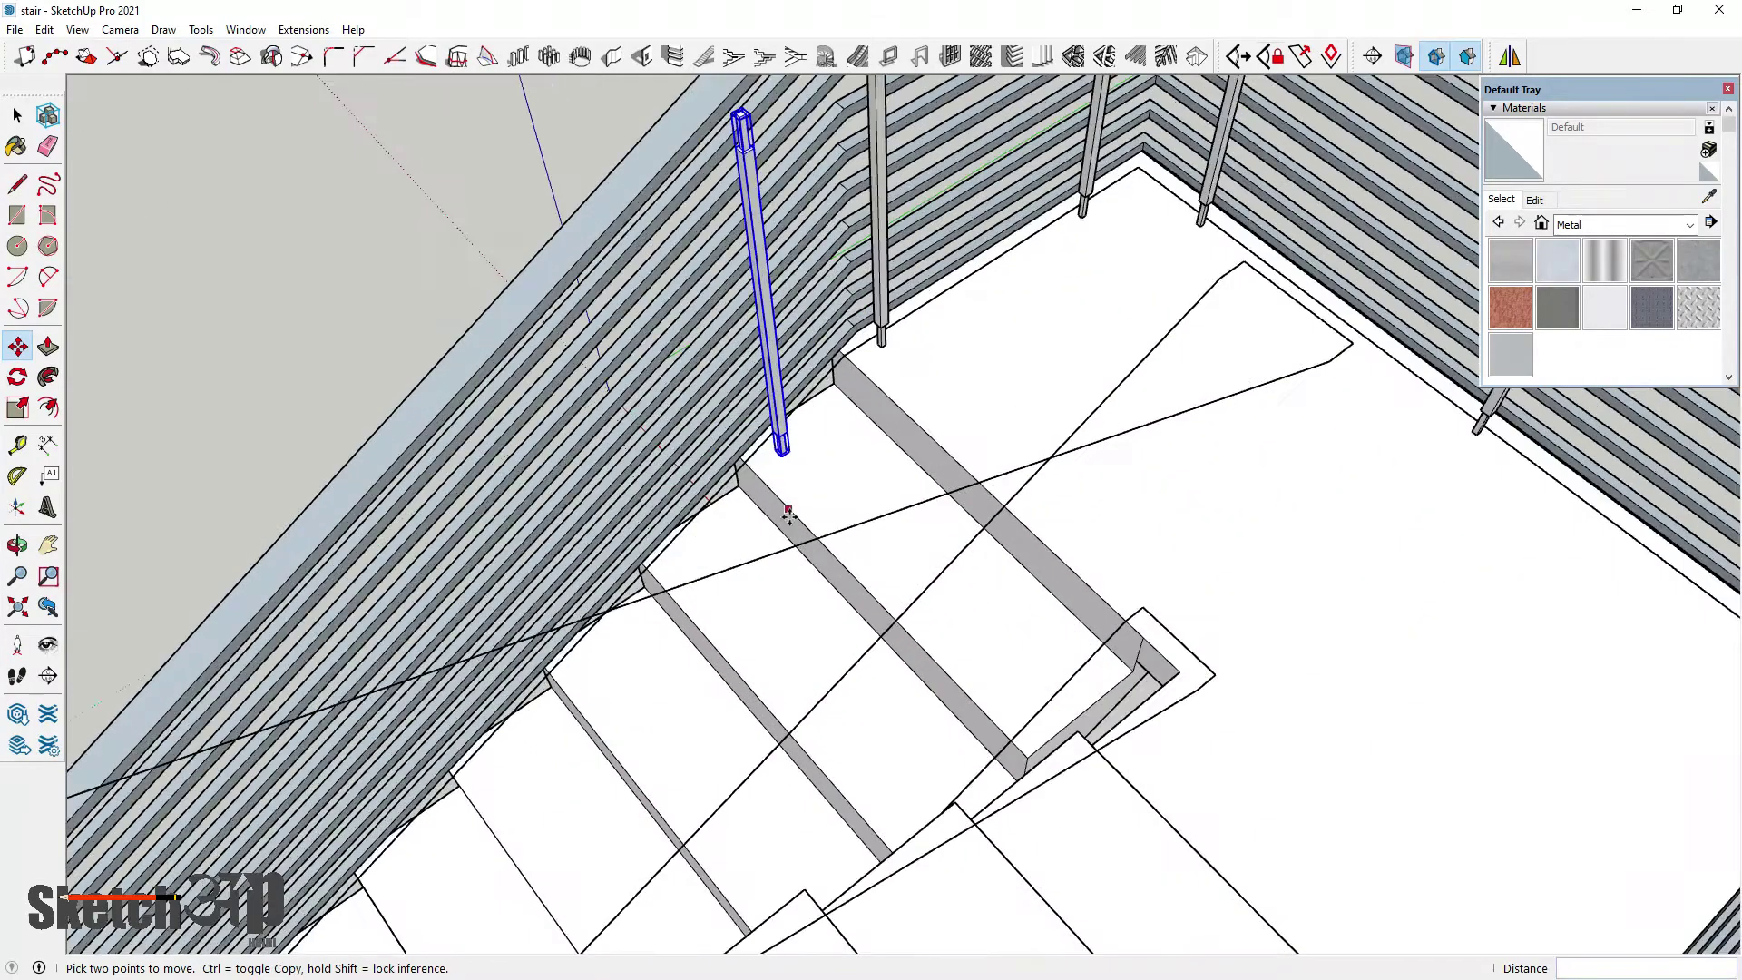
{"action": "scroll", "coordinate": [999, 556], "scroll_direction": "down", "scroll_amount": 4}
{"action": "left_click", "coordinate": [1035, 631]}
{"action": "key", "text": "ctrl"}
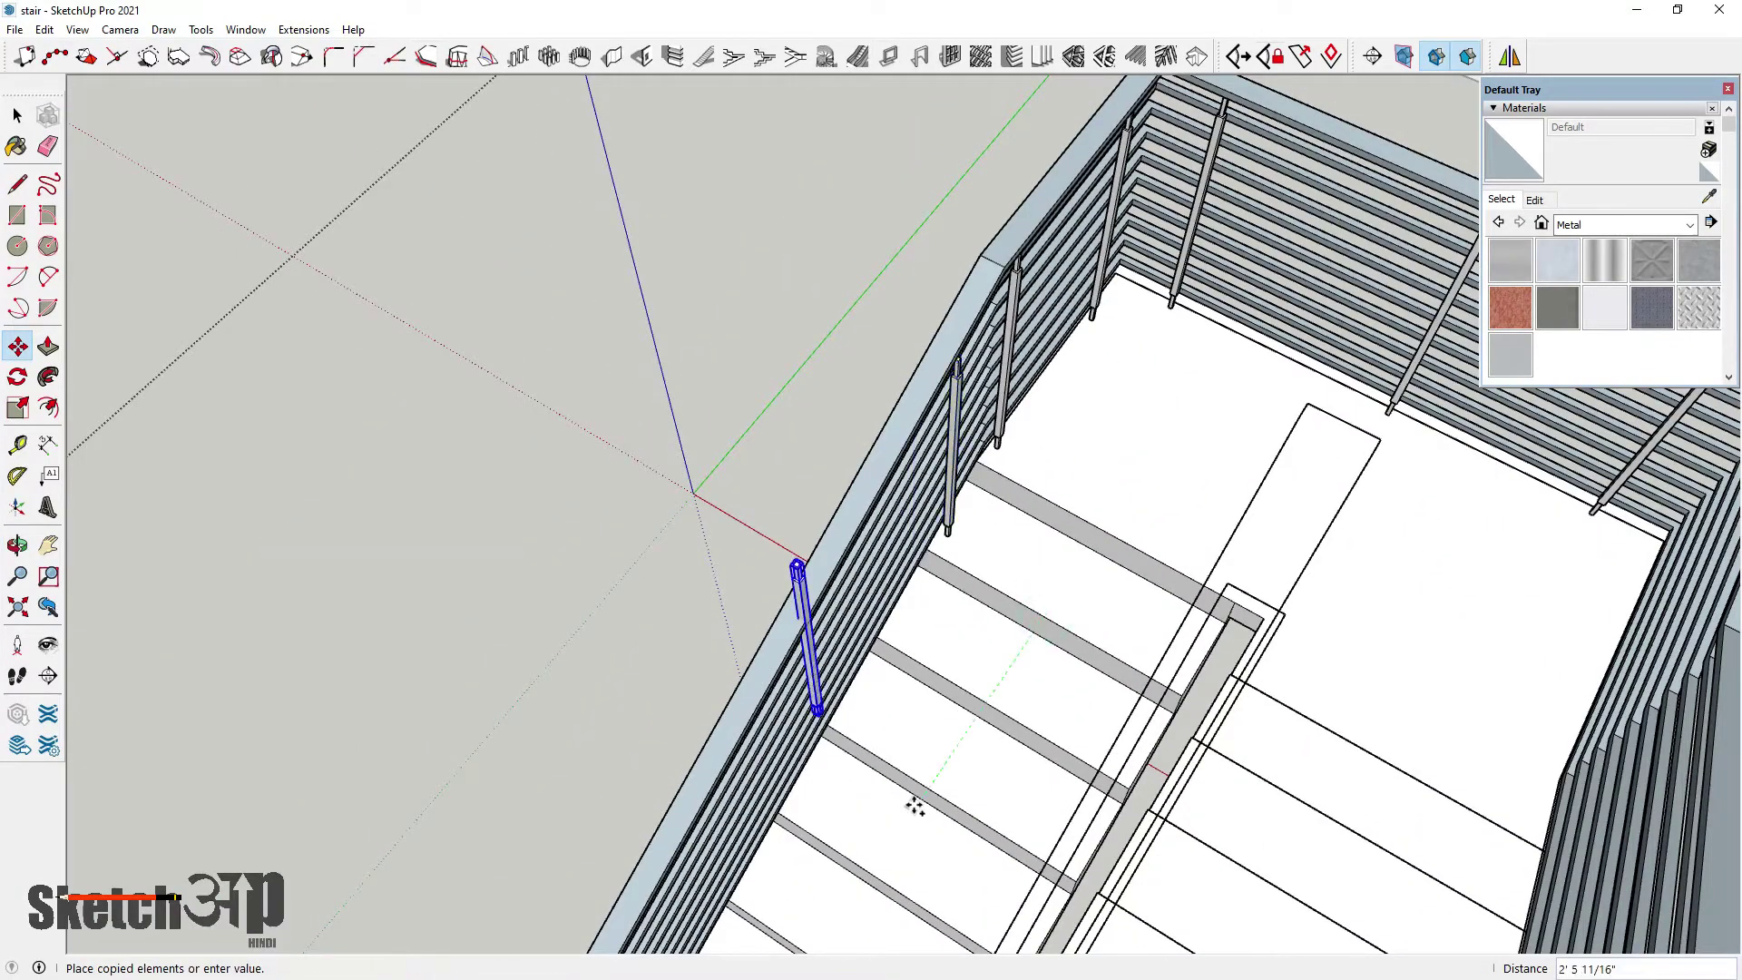
{"action": "left_click", "coordinate": [893, 887]}
{"action": "scroll", "coordinate": [955, 542], "scroll_direction": "down", "scroll_amount": 4}
{"action": "middle_click_drag", "start_coordinate": [956, 543], "coordinate": [940, 463]}
{"action": "middle_click_drag", "start_coordinate": [912, 513], "coordinate": [958, 147]}
{"action": "key", "text": "Return"}
{"action": "scroll", "coordinate": [899, 436], "scroll_direction": "down", "scroll_amount": 2}
{"action": "scroll", "coordinate": [868, 638], "scroll_direction": "up", "scroll_amount": 1}
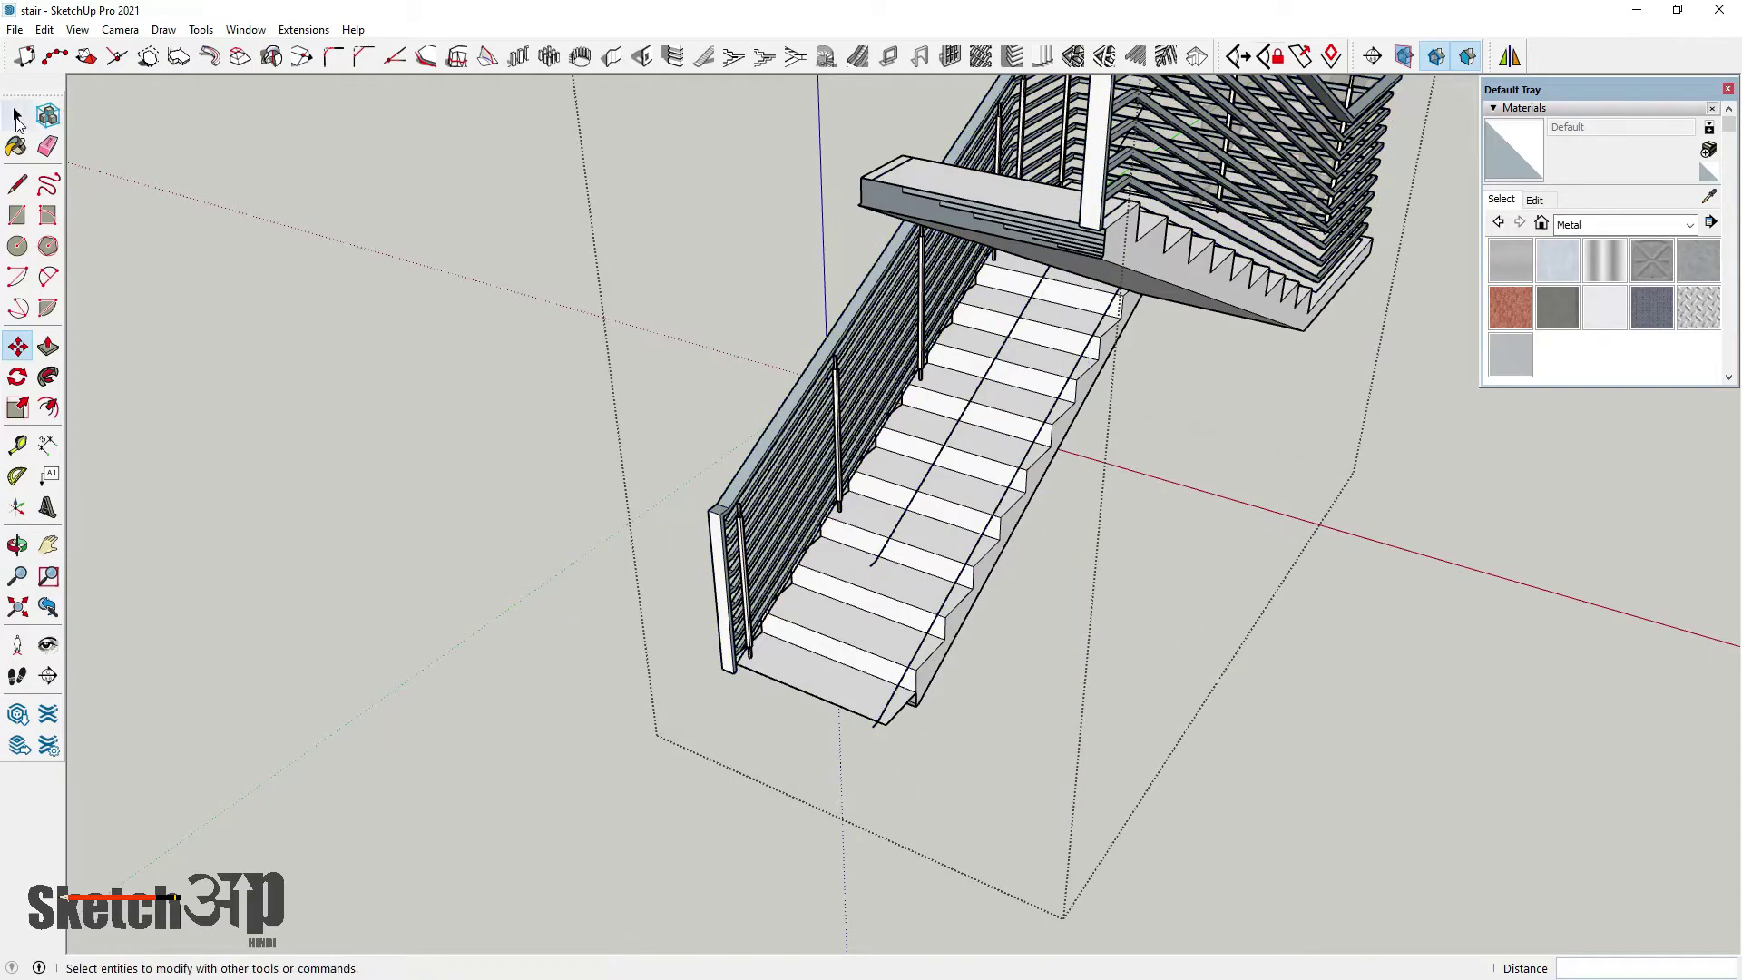
Examine the railing on the opposite side of the landing and along the other flight for missing balusters
{"action": "left_click", "coordinate": [16, 118]}
{"action": "middle_click_drag", "start_coordinate": [345, 388], "coordinate": [1586, 545]}
{"action": "scroll", "coordinate": [957, 683], "scroll_direction": "down", "scroll_amount": 2}
{"action": "scroll", "coordinate": [1230, 363], "scroll_direction": "up", "scroll_amount": 6}
{"action": "middle_click_drag", "start_coordinate": [1239, 373], "coordinate": [1275, 372]}
{"action": "scroll", "coordinate": [885, 454], "scroll_direction": "down", "scroll_amount": 4}
{"action": "middle_click_drag", "start_coordinate": [883, 529], "coordinate": [694, 554]}
{"action": "scroll", "coordinate": [876, 408], "scroll_direction": "up", "scroll_amount": 4}
{"action": "middle_click_drag", "start_coordinate": [885, 445], "coordinate": [882, 481]}
{"action": "scroll", "coordinate": [717, 481], "scroll_direction": "down", "scroll_amount": 4}
{"action": "middle_click_drag", "start_coordinate": [712, 481], "coordinate": [790, 495]}
{"action": "scroll", "coordinate": [744, 472], "scroll_direction": "up", "scroll_amount": 4}
{"action": "middle_click_drag", "start_coordinate": [638, 481], "coordinate": [953, 485]}
{"action": "scroll", "coordinate": [953, 485], "scroll_direction": "down", "scroll_amount": 3}
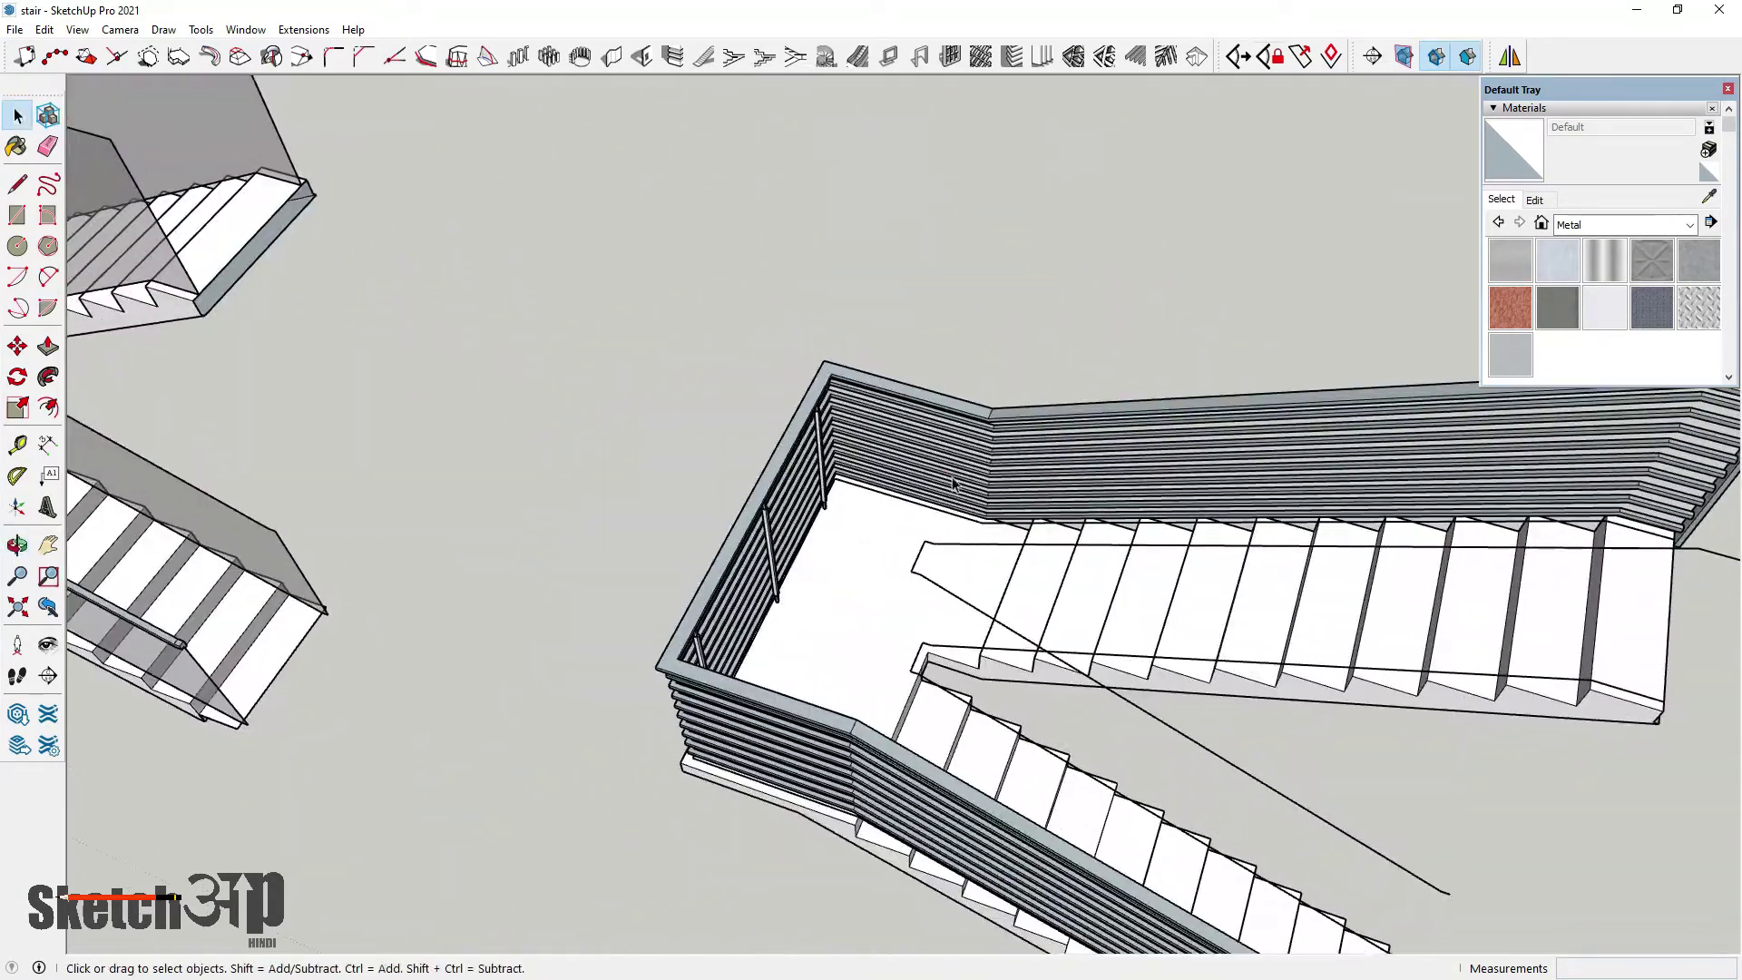
{"action": "scroll", "coordinate": [726, 391], "scroll_direction": "down", "scroll_amount": 4}
{"action": "scroll", "coordinate": [1152, 420], "scroll_direction": "up", "scroll_amount": 6}
{"action": "middle_click_drag", "start_coordinate": [1139, 440], "coordinate": [1227, 446]}
{"action": "scroll", "coordinate": [272, 603], "scroll_direction": "up", "scroll_amount": 3}
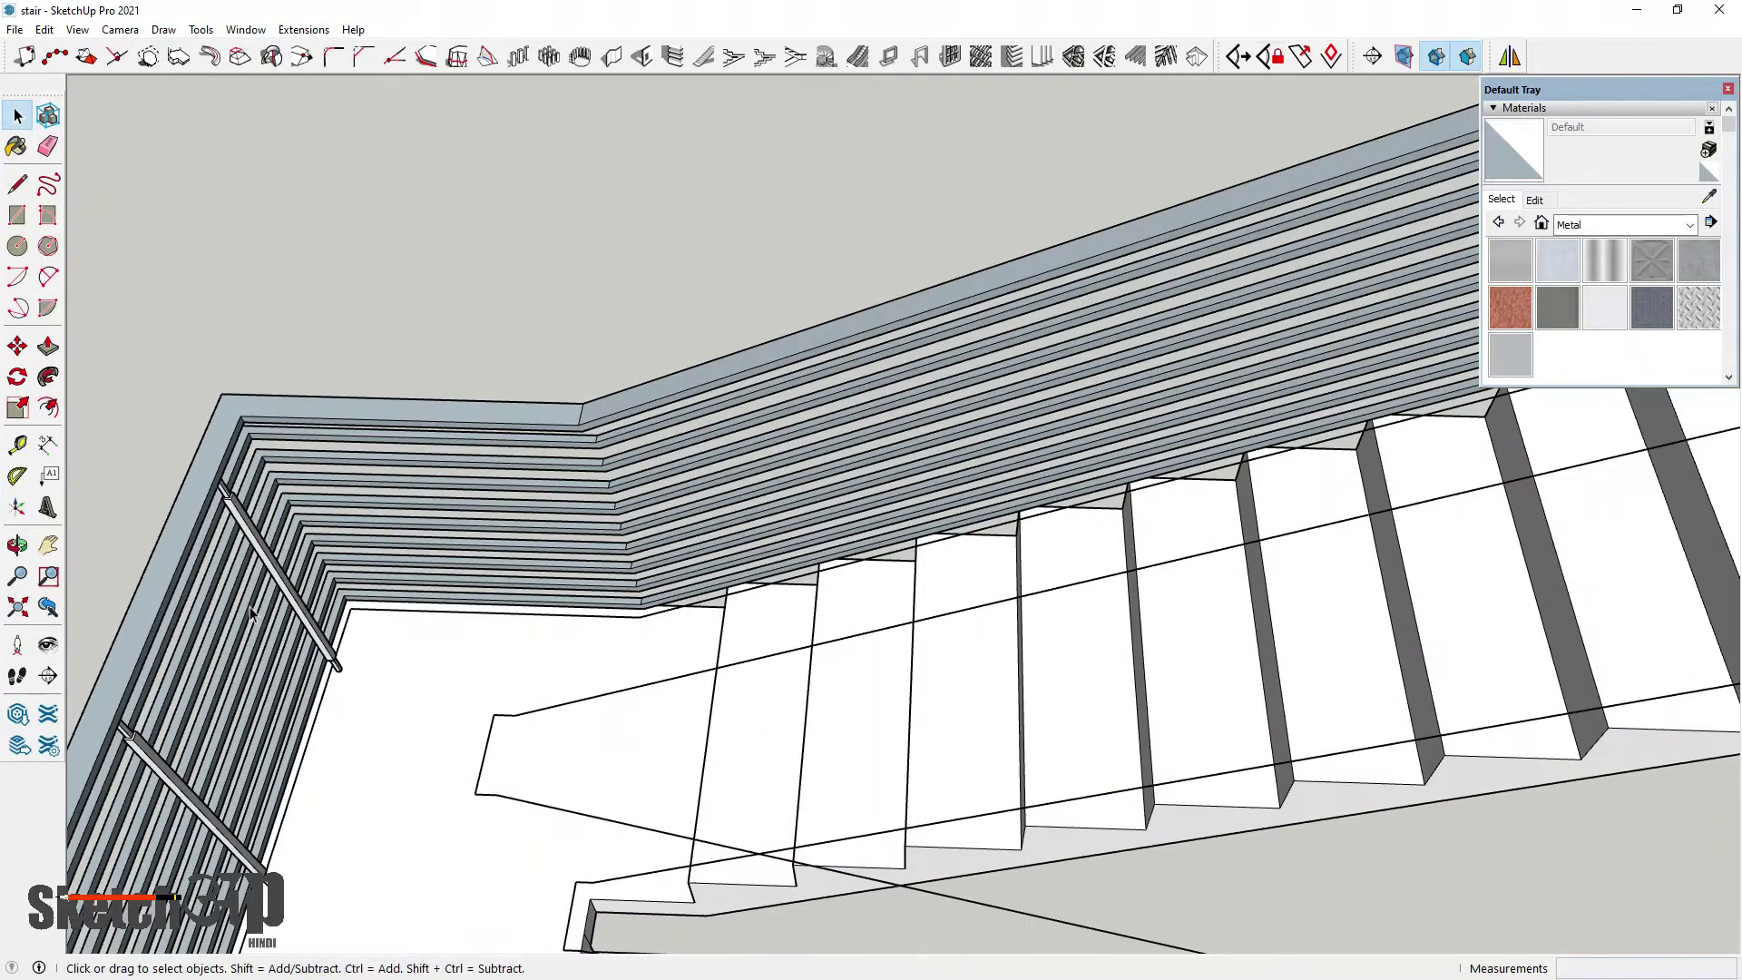
Copy the end baluster of the landing's long edge about 10" around the corner onto the opposite short side
{"action": "triple_click", "coordinate": [286, 592]}
{"action": "left_click", "coordinate": [290, 574]}
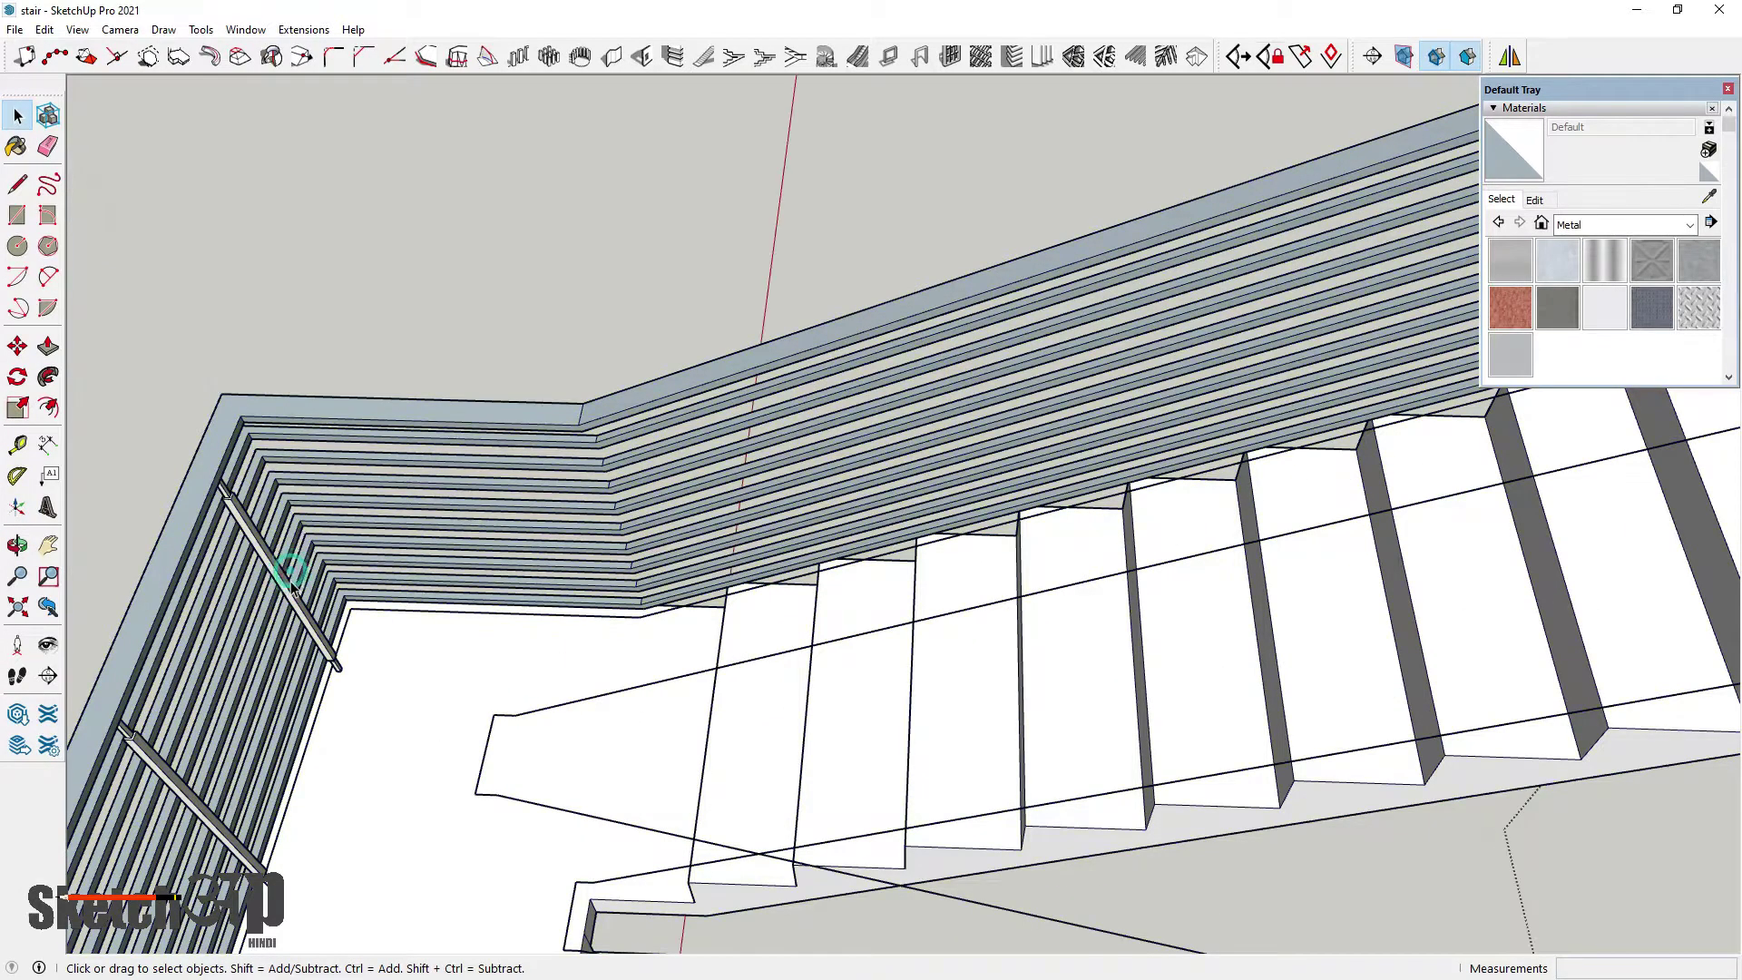
{"action": "left_click", "coordinate": [17, 346]}
{"action": "scroll", "coordinate": [416, 630], "scroll_direction": "up", "scroll_amount": 2}
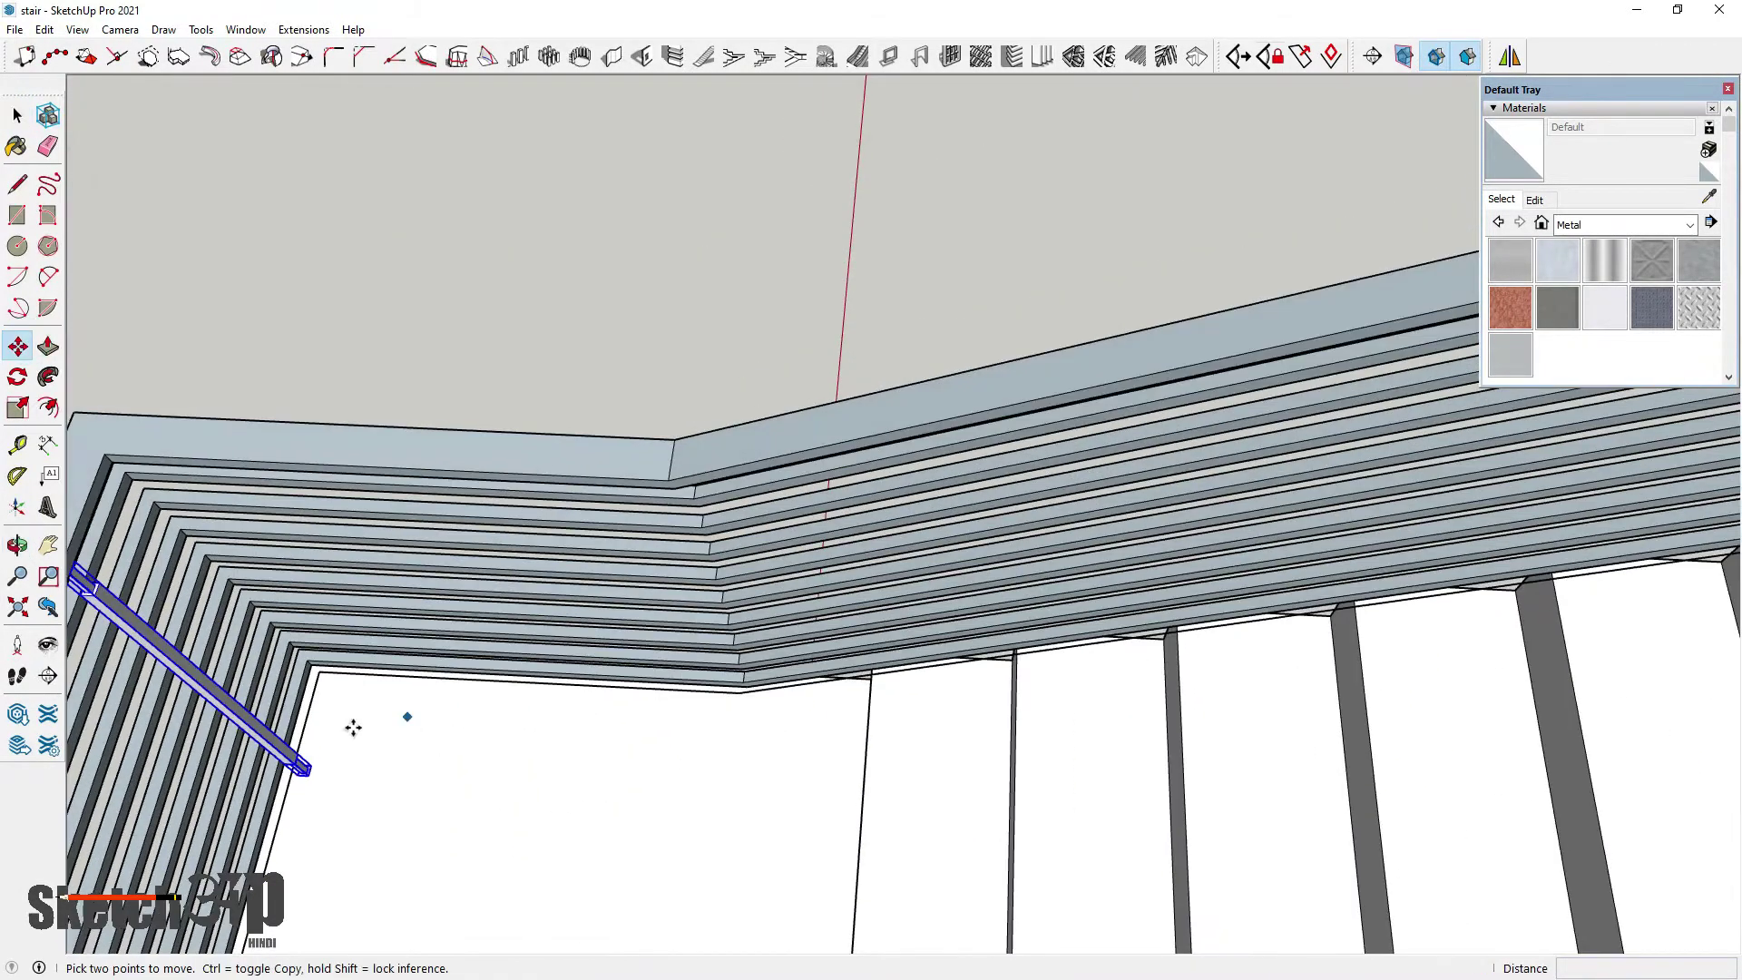
{"action": "key", "text": "ctrl"}
{"action": "left_click", "coordinate": [317, 775]}
{"action": "scroll", "coordinate": [323, 772], "scroll_direction": "up", "scroll_amount": 2}
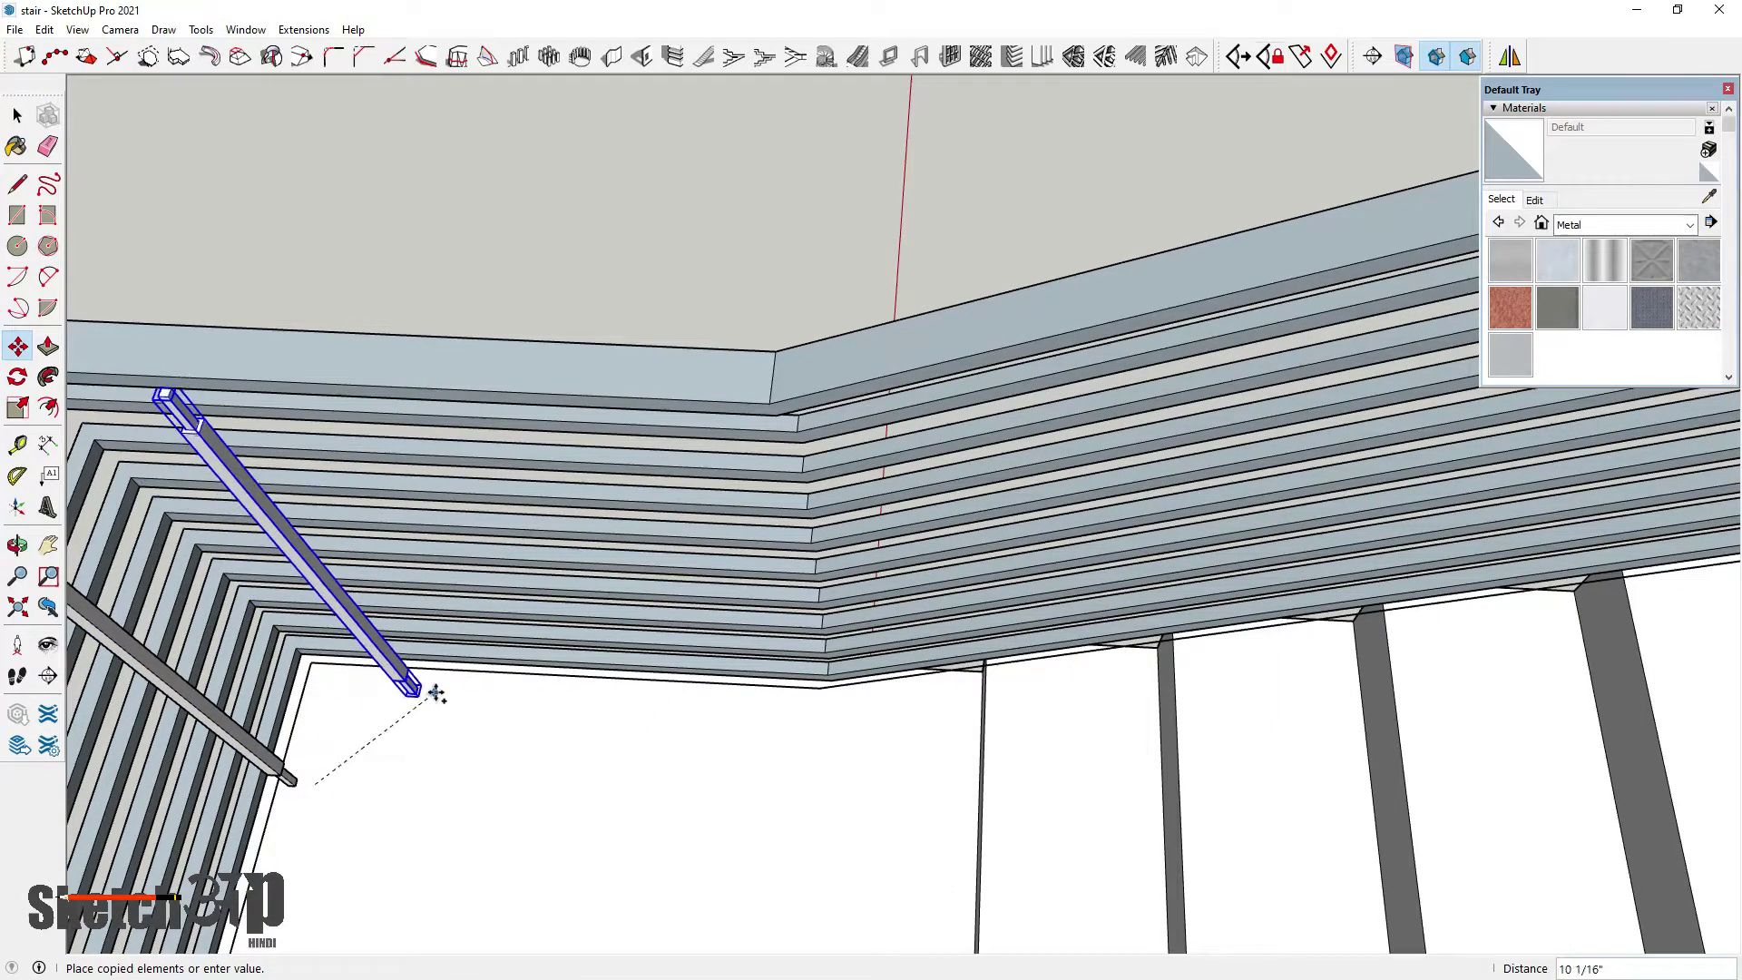
{"action": "left_click", "coordinate": [444, 689]}
Copy the new baluster along the landing's short side to the bend where the ascending flight begins
{"action": "scroll", "coordinate": [508, 708], "scroll_direction": "down", "scroll_amount": 2}
{"action": "key", "text": "ctrl"}
{"action": "left_click", "coordinate": [498, 714]}
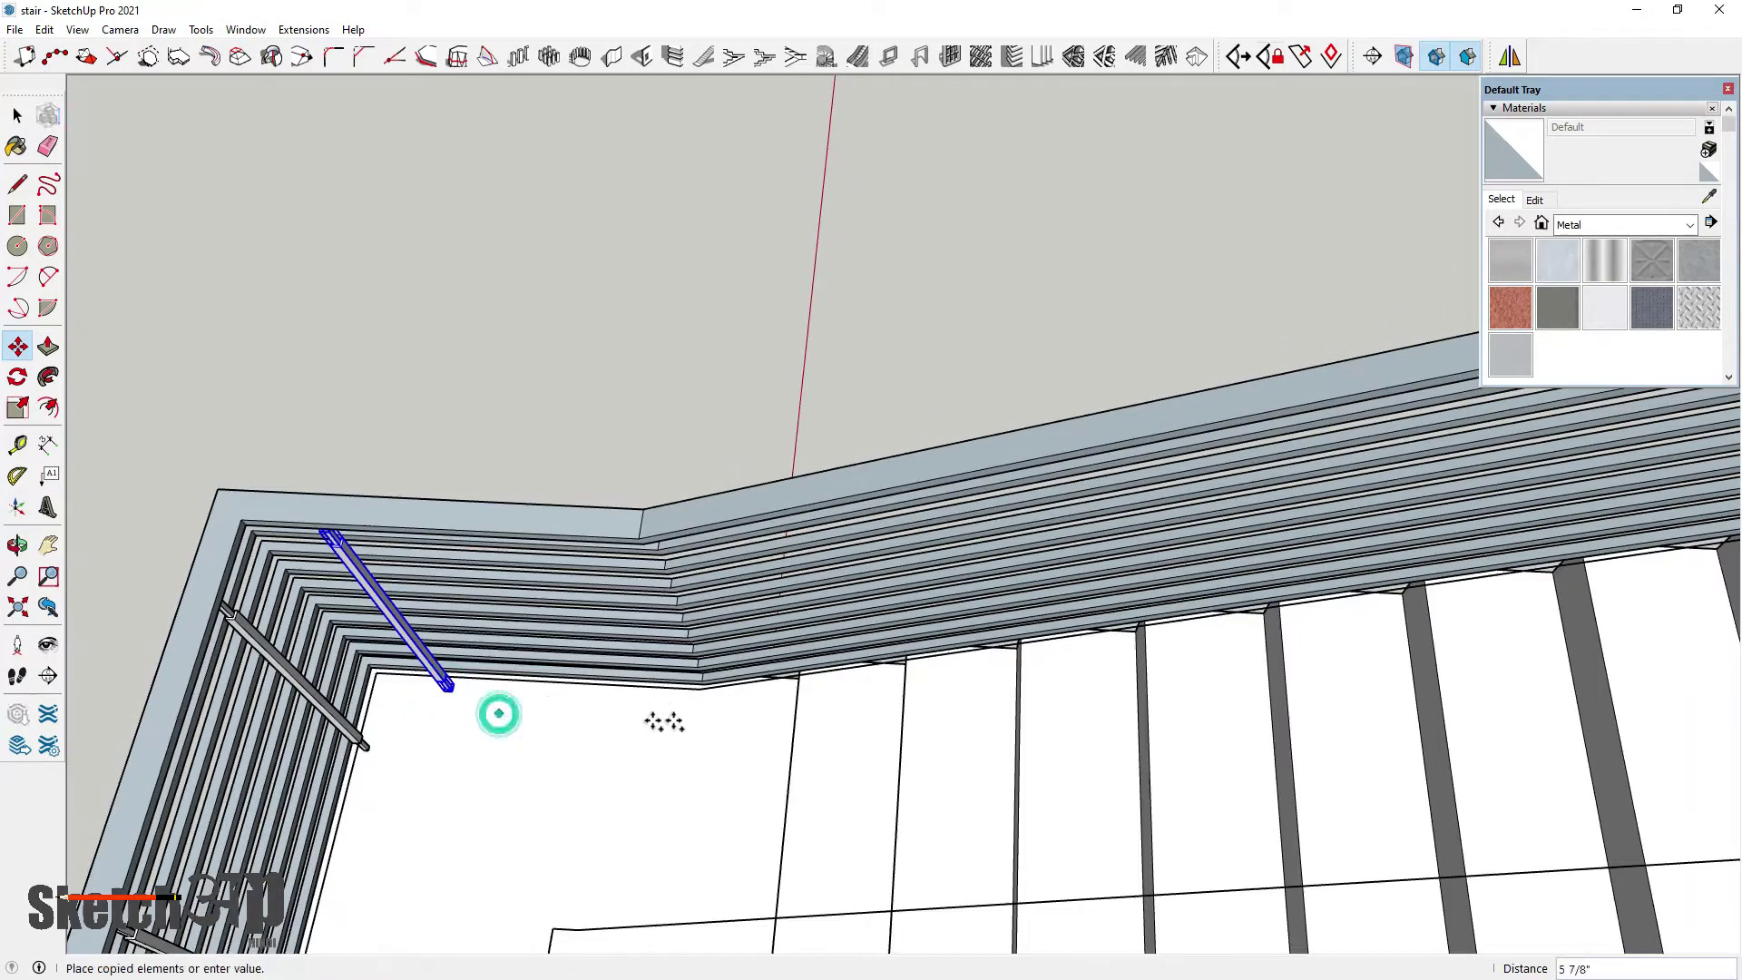
{"action": "left_click", "coordinate": [739, 730]}
{"action": "scroll", "coordinate": [727, 727], "scroll_direction": "down", "scroll_amount": 3}
{"action": "scroll", "coordinate": [717, 781], "scroll_direction": "up", "scroll_amount": 6}
Copy the baluster at the bend about 1' 5" onto the lower steps of the ascending flight
{"action": "key", "text": "ctrl"}
{"action": "left_click", "coordinate": [725, 779]}
{"action": "scroll", "coordinate": [995, 669], "scroll_direction": "up", "scroll_amount": 2}
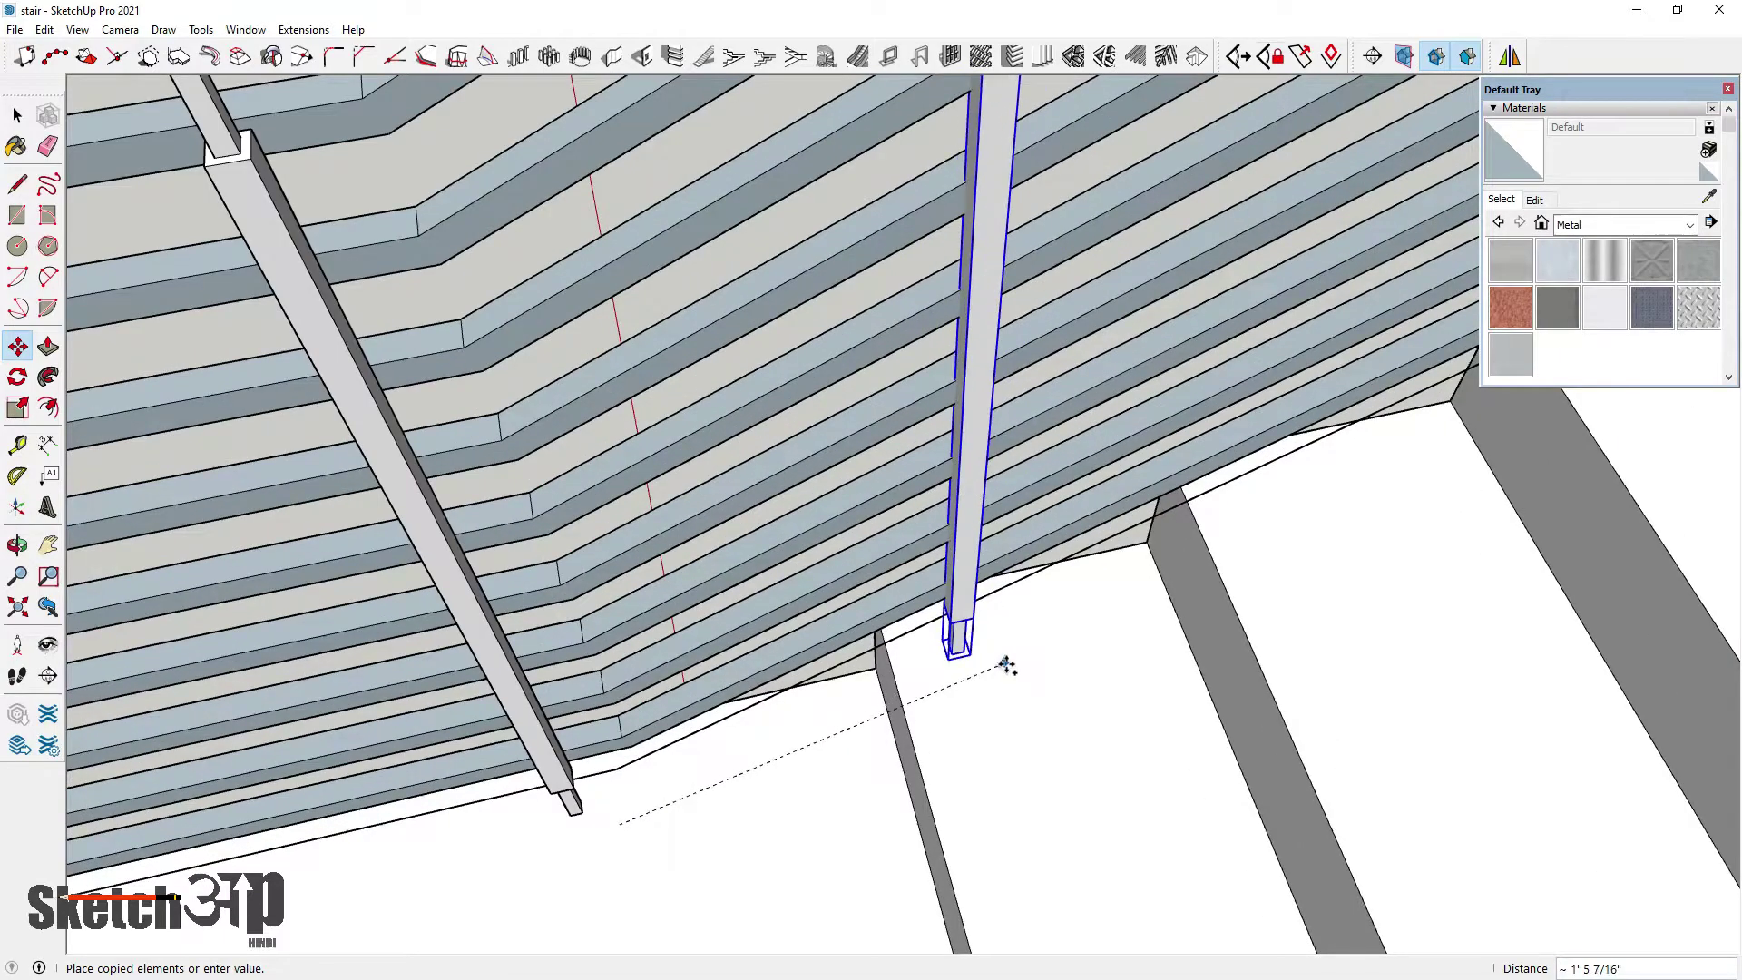
{"action": "left_click", "coordinate": [1003, 668]}
{"action": "scroll", "coordinate": [842, 739], "scroll_direction": "down", "scroll_amount": 2}
{"action": "scroll", "coordinate": [882, 751], "scroll_direction": "down", "scroll_amount": 2}
Array the flight's first baluster as three equally spaced copies (x3) up the ascending flight, and clear the selection
{"action": "middle_click_drag", "start_coordinate": [882, 750], "coordinate": [1160, 832]}
{"action": "key", "text": "ctrl"}
{"action": "left_click", "coordinate": [1176, 831]}
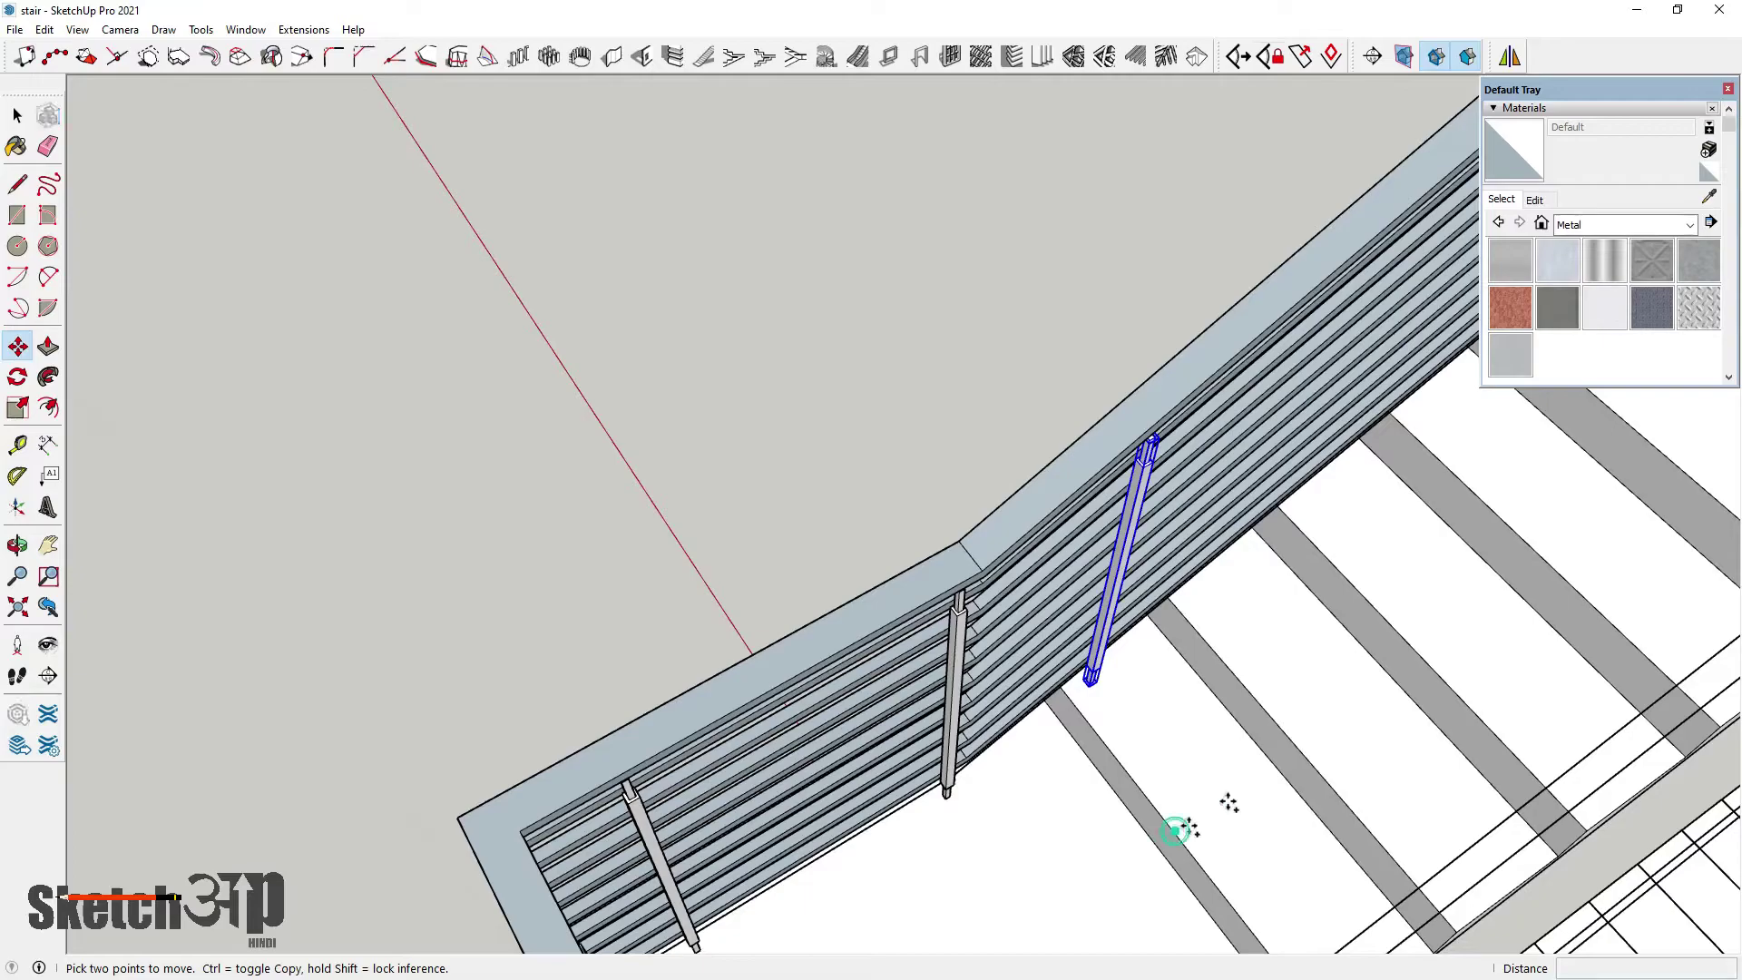
{"action": "left_click", "coordinate": [1534, 549]}
{"action": "scroll", "coordinate": [969, 829], "scroll_direction": "down", "scroll_amount": 3}
{"action": "middle_click_drag", "start_coordinate": [968, 829], "coordinate": [825, 790]}
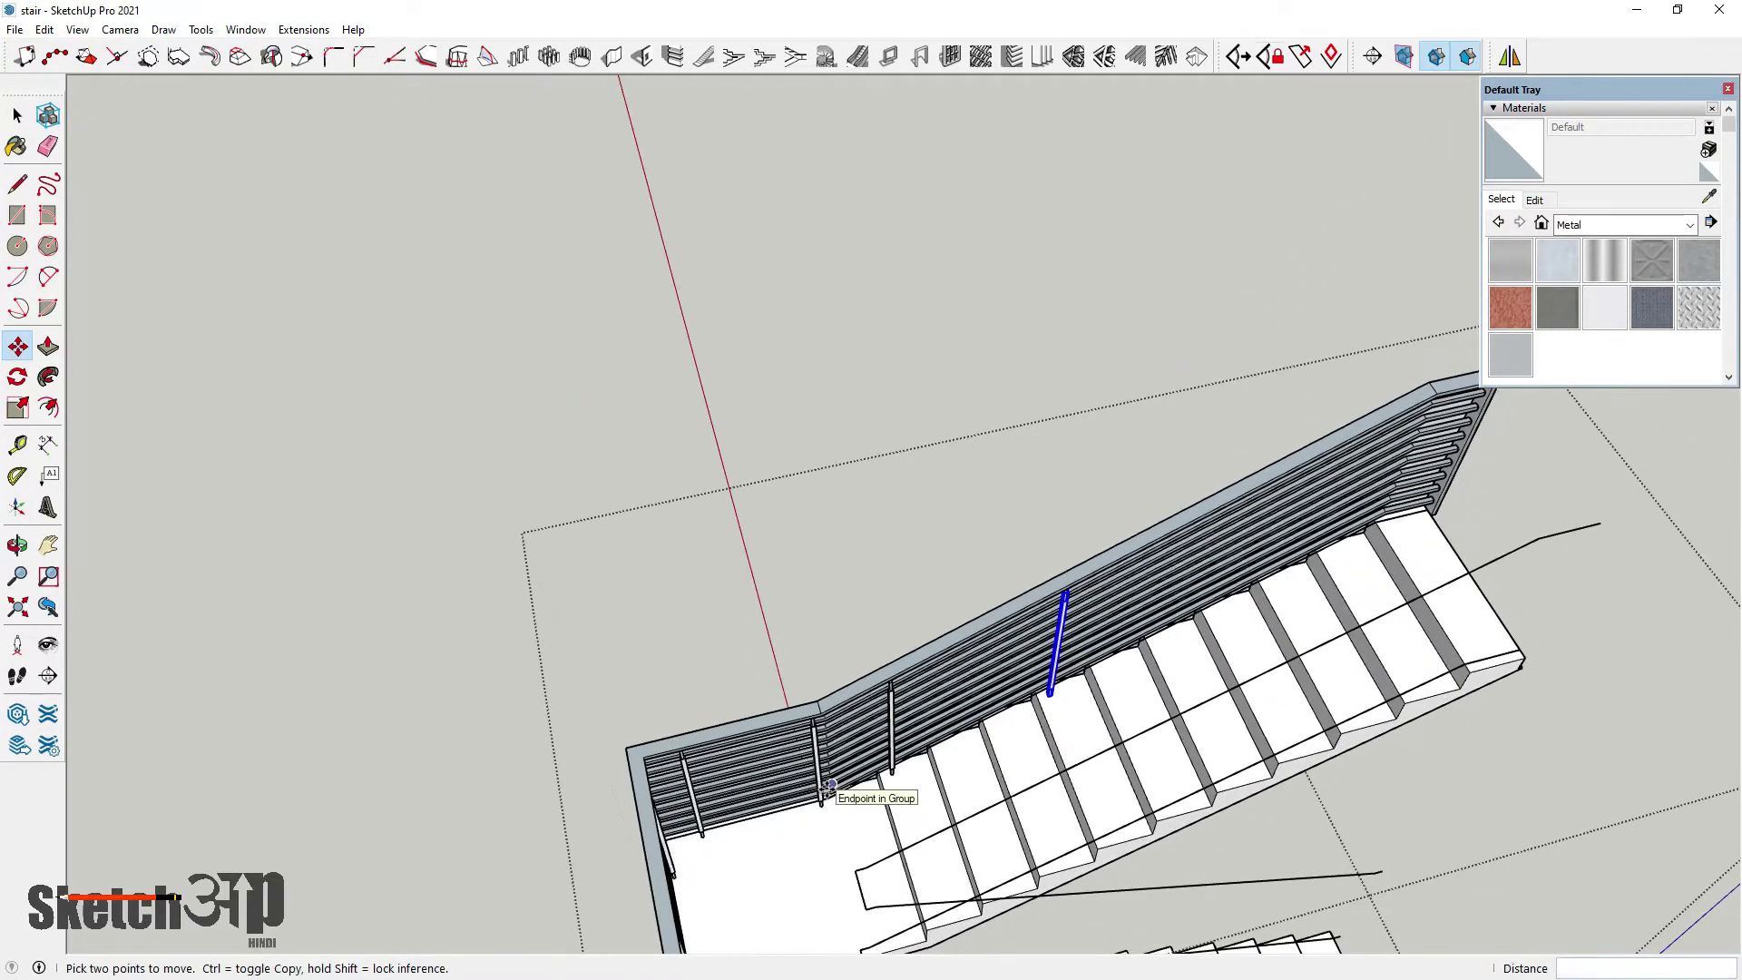
{"action": "key", "text": "Return"}
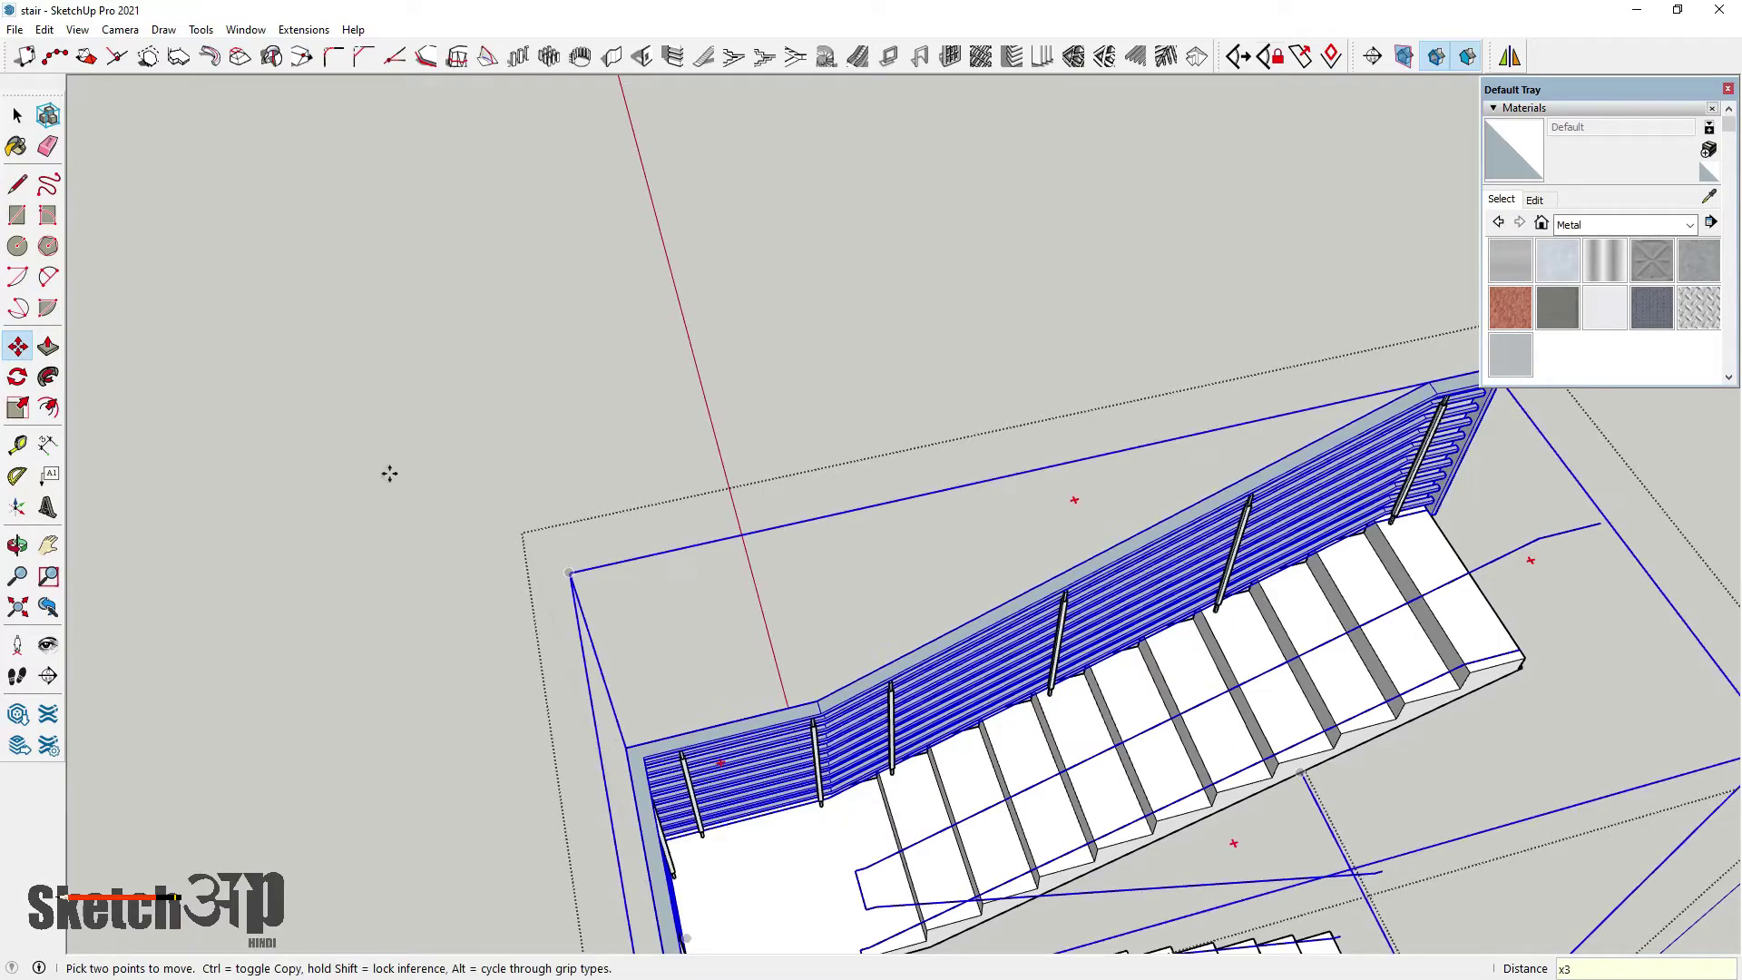
{"action": "left_click", "coordinate": [14, 112]}
{"action": "left_click", "coordinate": [563, 240]}
Inspect the second staircase's balusters, stacked bars and handrail from outside, along both flights and the landing
{"action": "scroll", "coordinate": [971, 490], "scroll_direction": "down", "scroll_amount": 3}
{"action": "middle_click_drag", "start_coordinate": [1040, 614], "coordinate": [548, 288]}
{"action": "middle_click_drag", "start_coordinate": [976, 753], "coordinate": [907, 535]}
{"action": "scroll", "coordinate": [844, 508], "scroll_direction": "up", "scroll_amount": 3}
{"action": "middle_click_drag", "start_coordinate": [803, 481], "coordinate": [662, 687]}
{"action": "scroll", "coordinate": [661, 687], "scroll_direction": "down", "scroll_amount": 2}
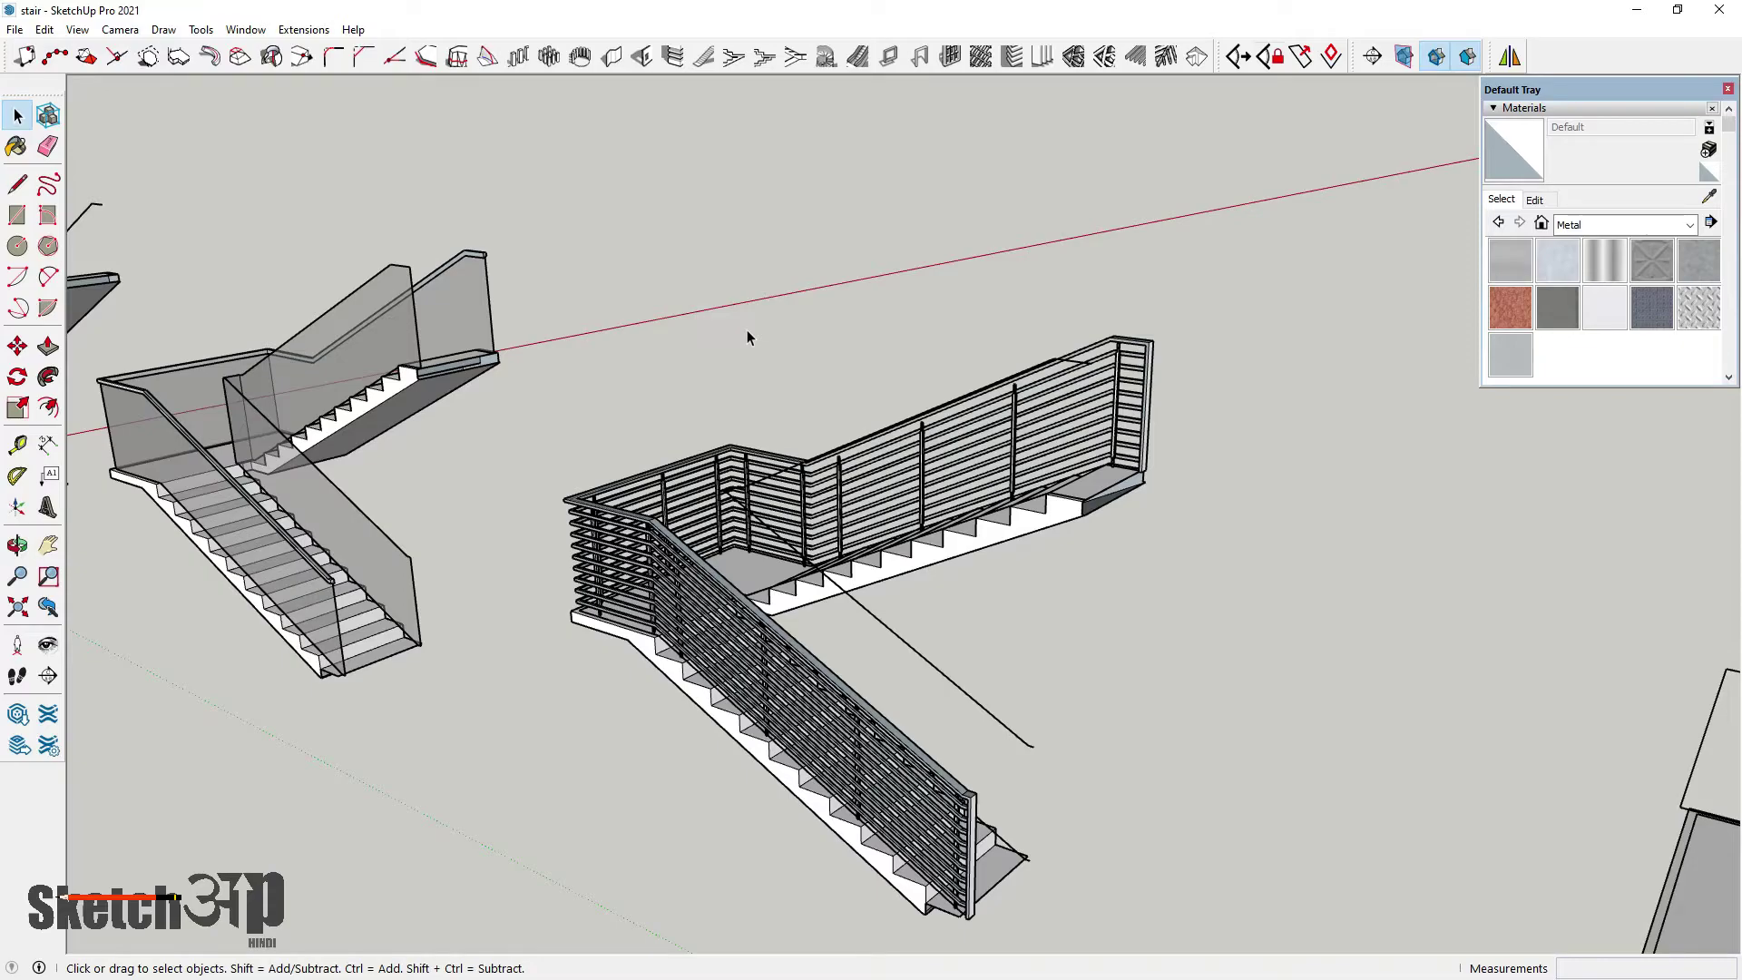
{"action": "scroll", "coordinate": [876, 539], "scroll_direction": "up", "scroll_amount": 5}
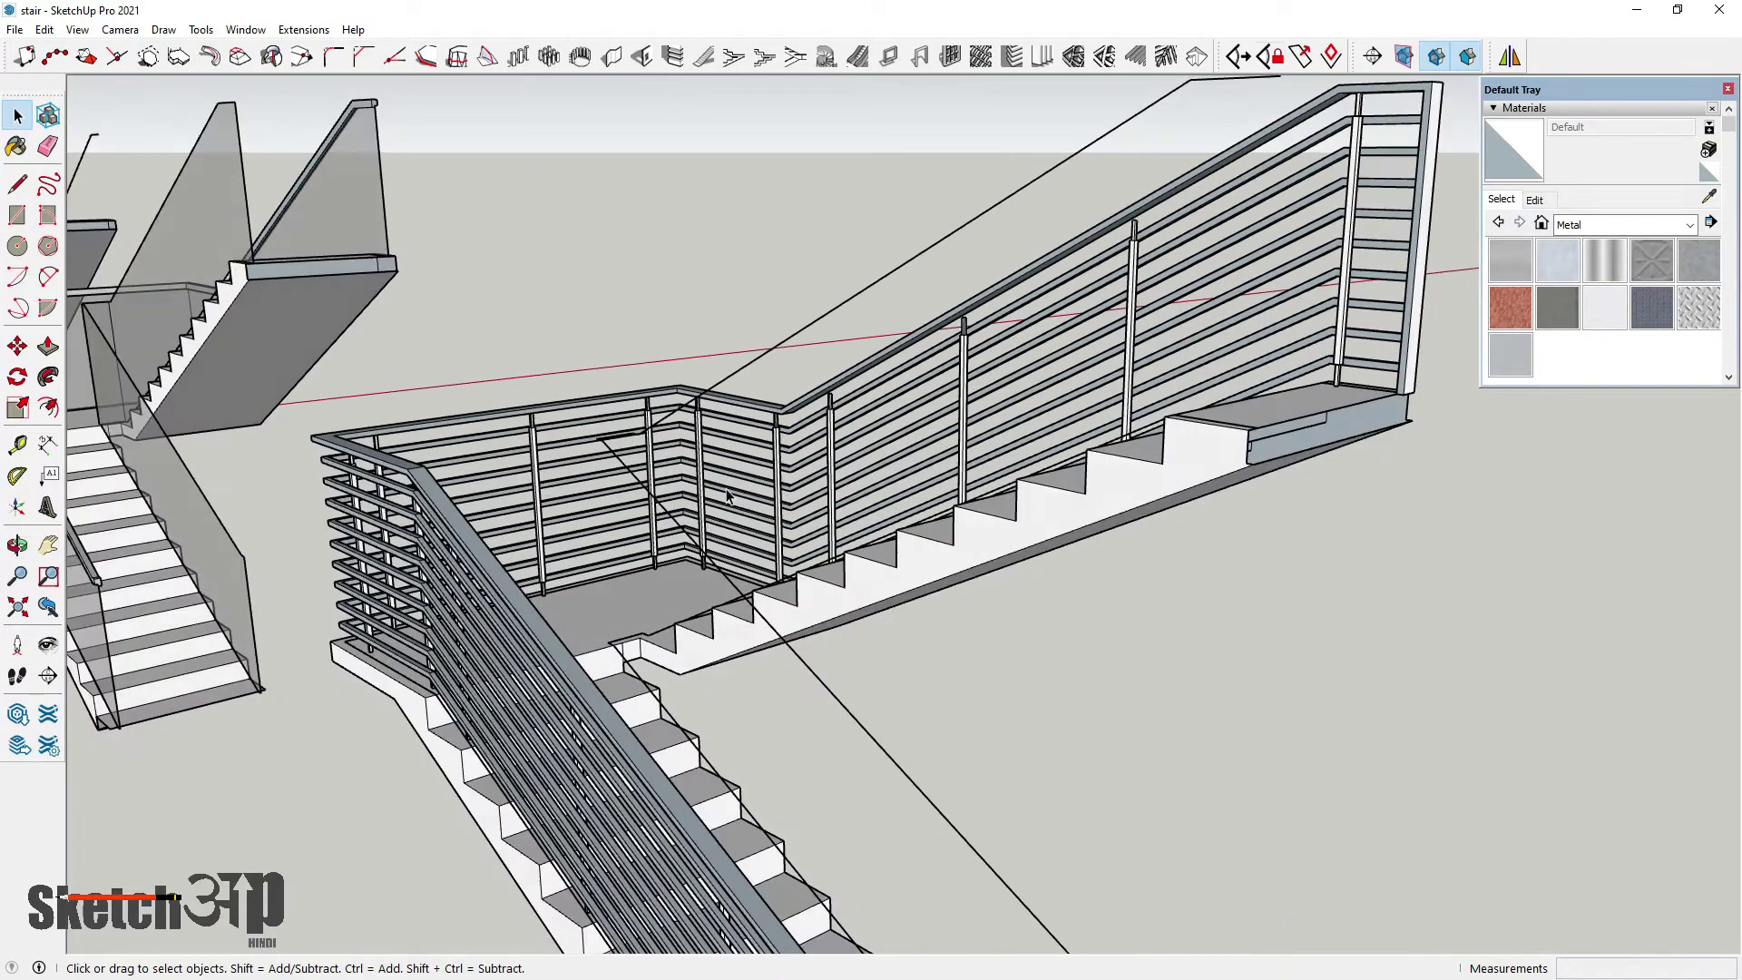
Check the bar railing around the landing bend and ascending flight, ending on an overview of the staircase row
{"action": "scroll", "coordinate": [868, 444], "scroll_direction": "up", "scroll_amount": 2}
{"action": "middle_click_drag", "start_coordinate": [869, 445], "coordinate": [810, 514]}
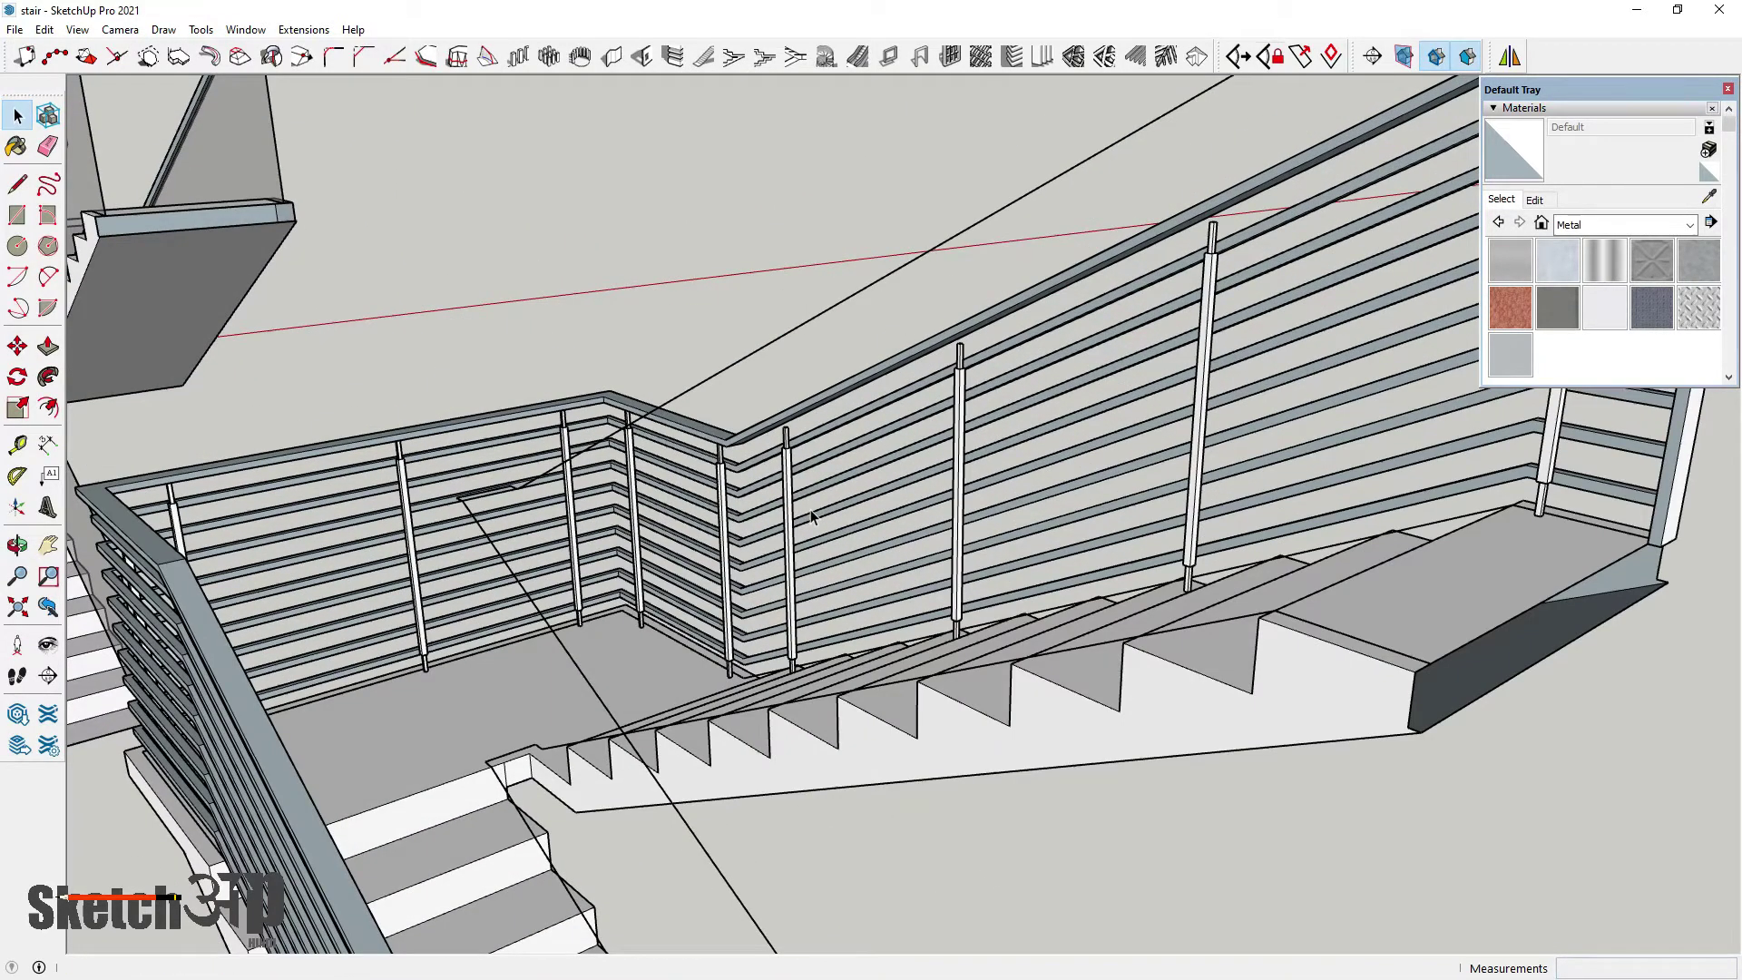
{"action": "scroll", "coordinate": [814, 519], "scroll_direction": "down", "scroll_amount": 5}
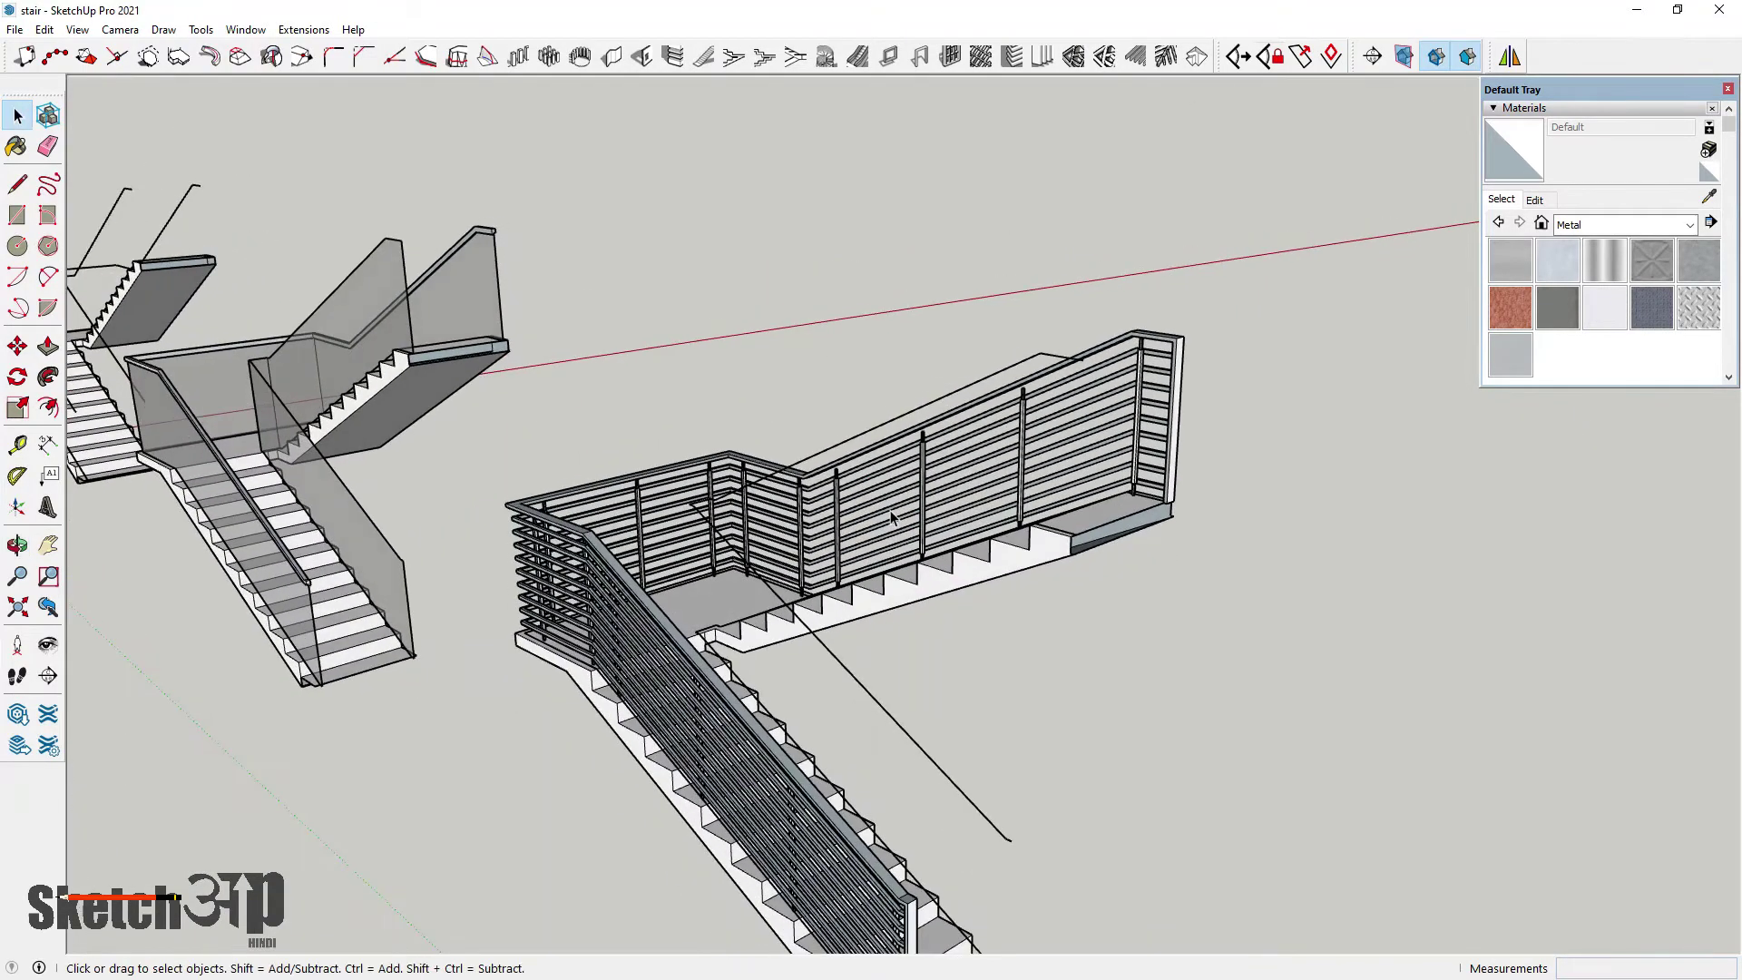
{"action": "scroll", "coordinate": [823, 539], "scroll_direction": "down", "scroll_amount": 3}
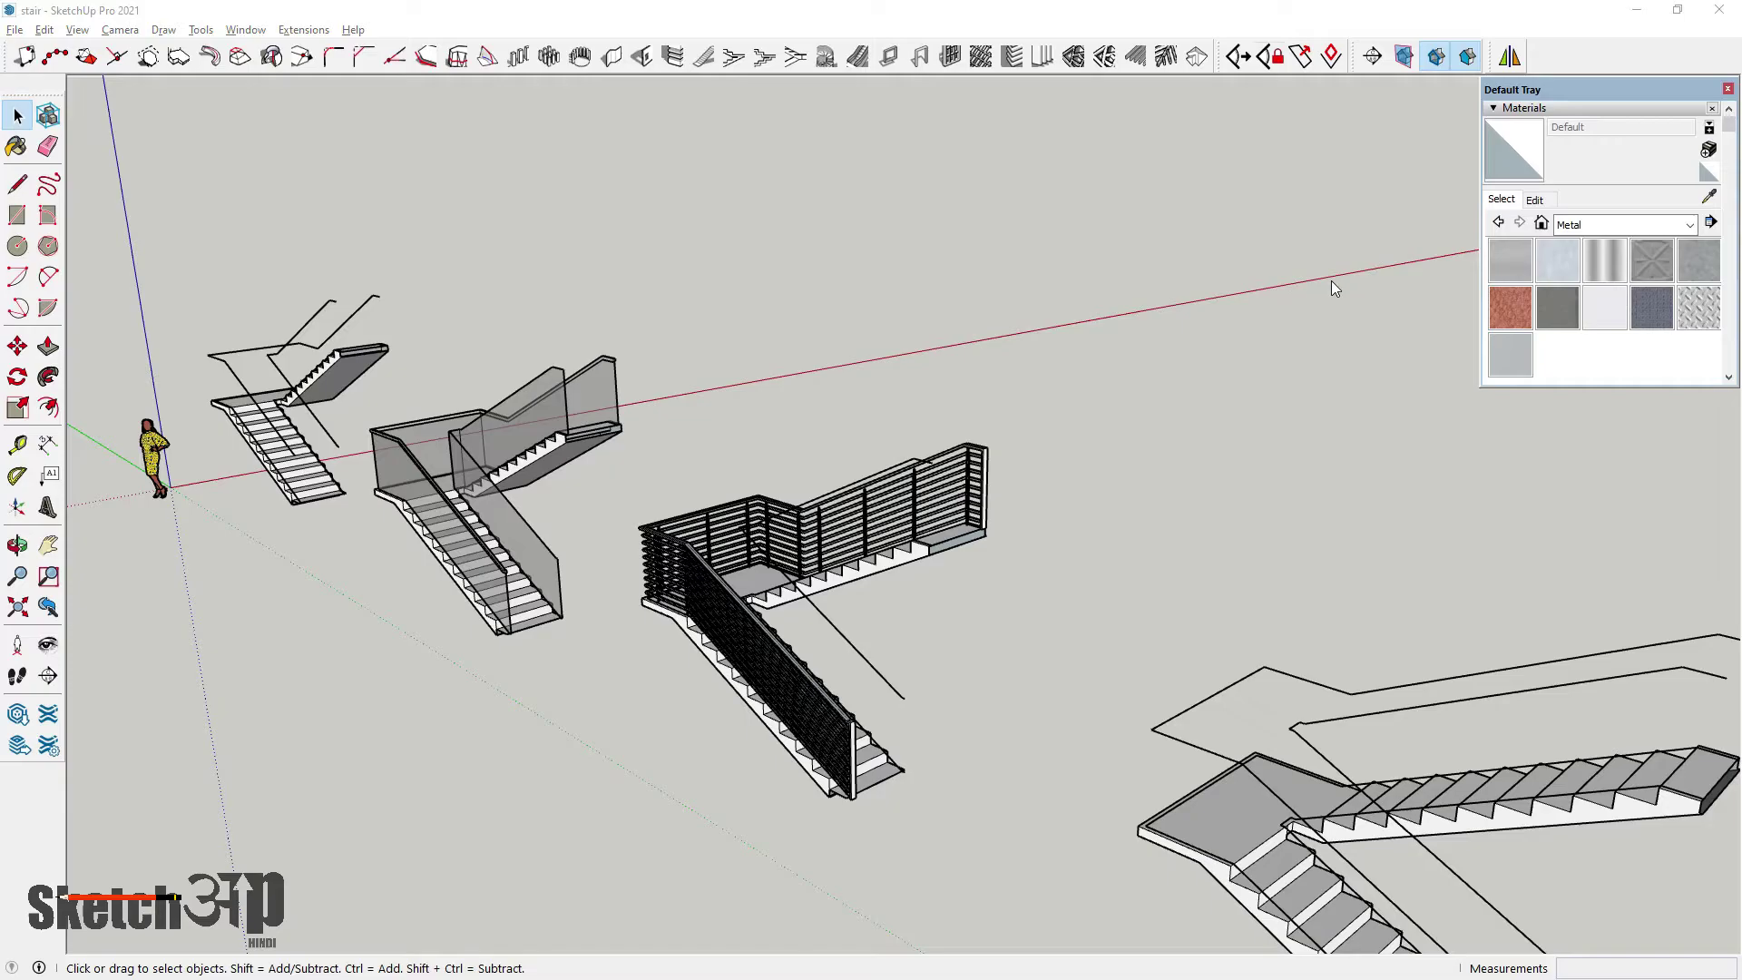
Switch to the Photos app and examine the reference images of the solid-parapet marble stair and the stair with horizontal metal rails
{"action": "key", "text": "alt+Tab"}
{"action": "scroll", "coordinate": [851, 542], "scroll_direction": "up", "scroll_amount": 3}
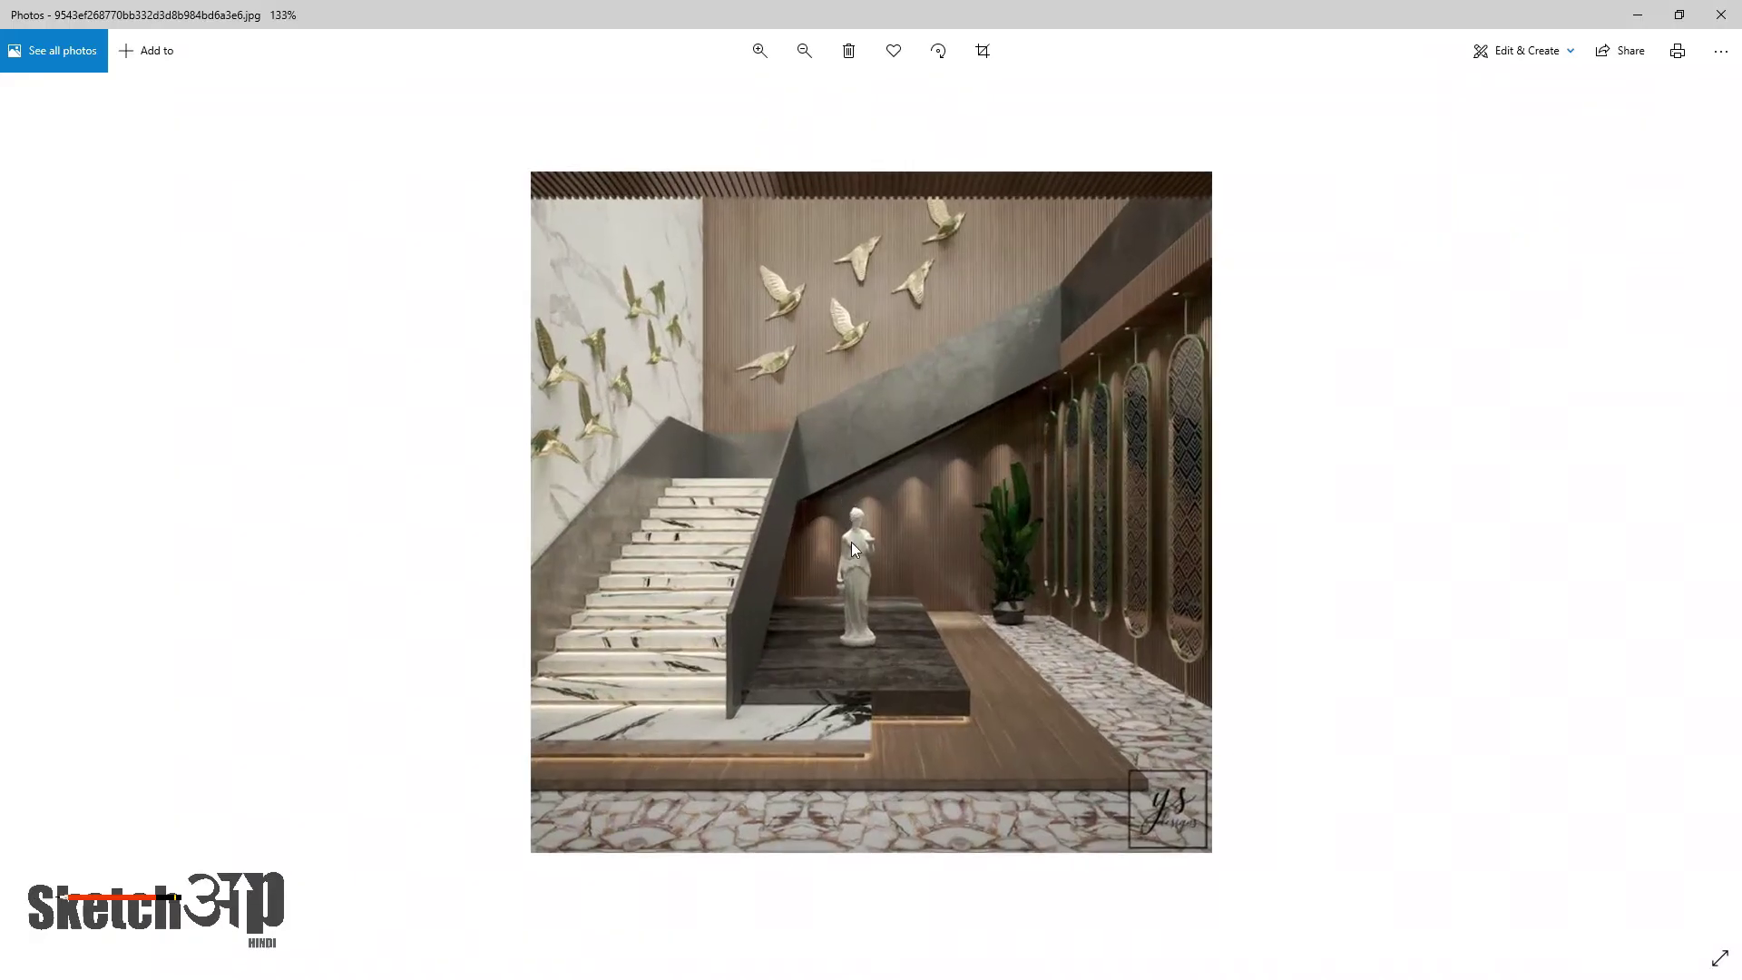
{"action": "scroll", "coordinate": [852, 542], "scroll_direction": "up", "scroll_amount": 1}
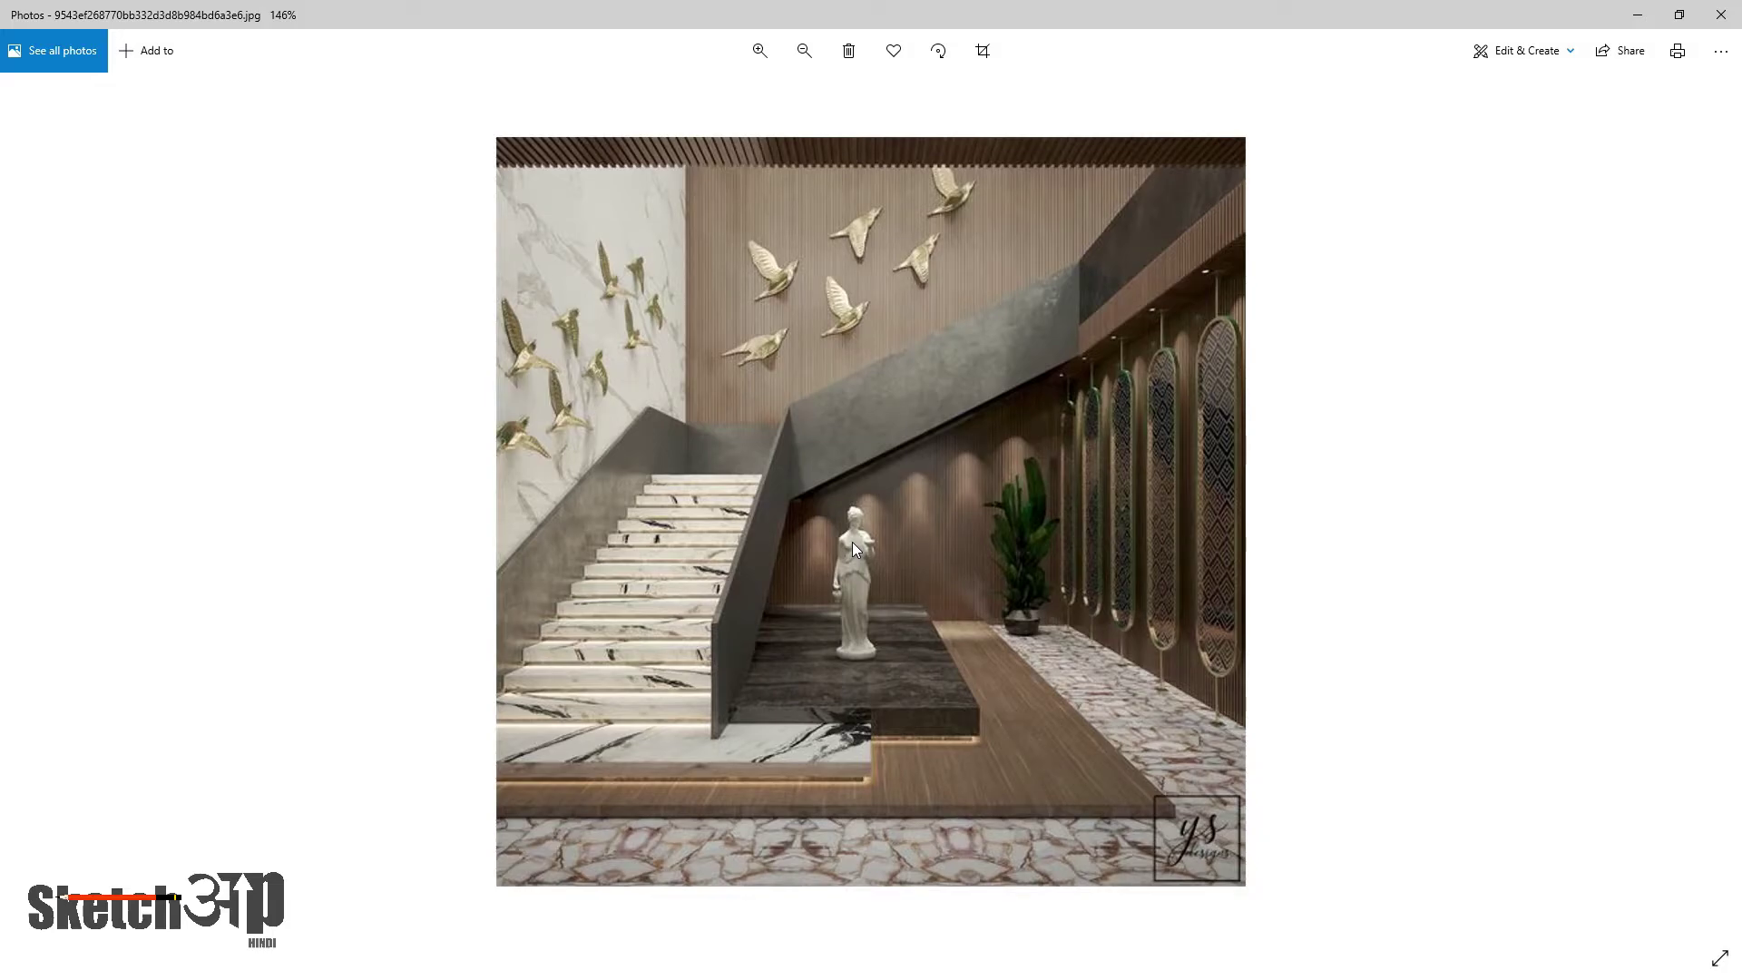
{"action": "scroll", "coordinate": [852, 542], "scroll_direction": "down", "scroll_amount": 3}
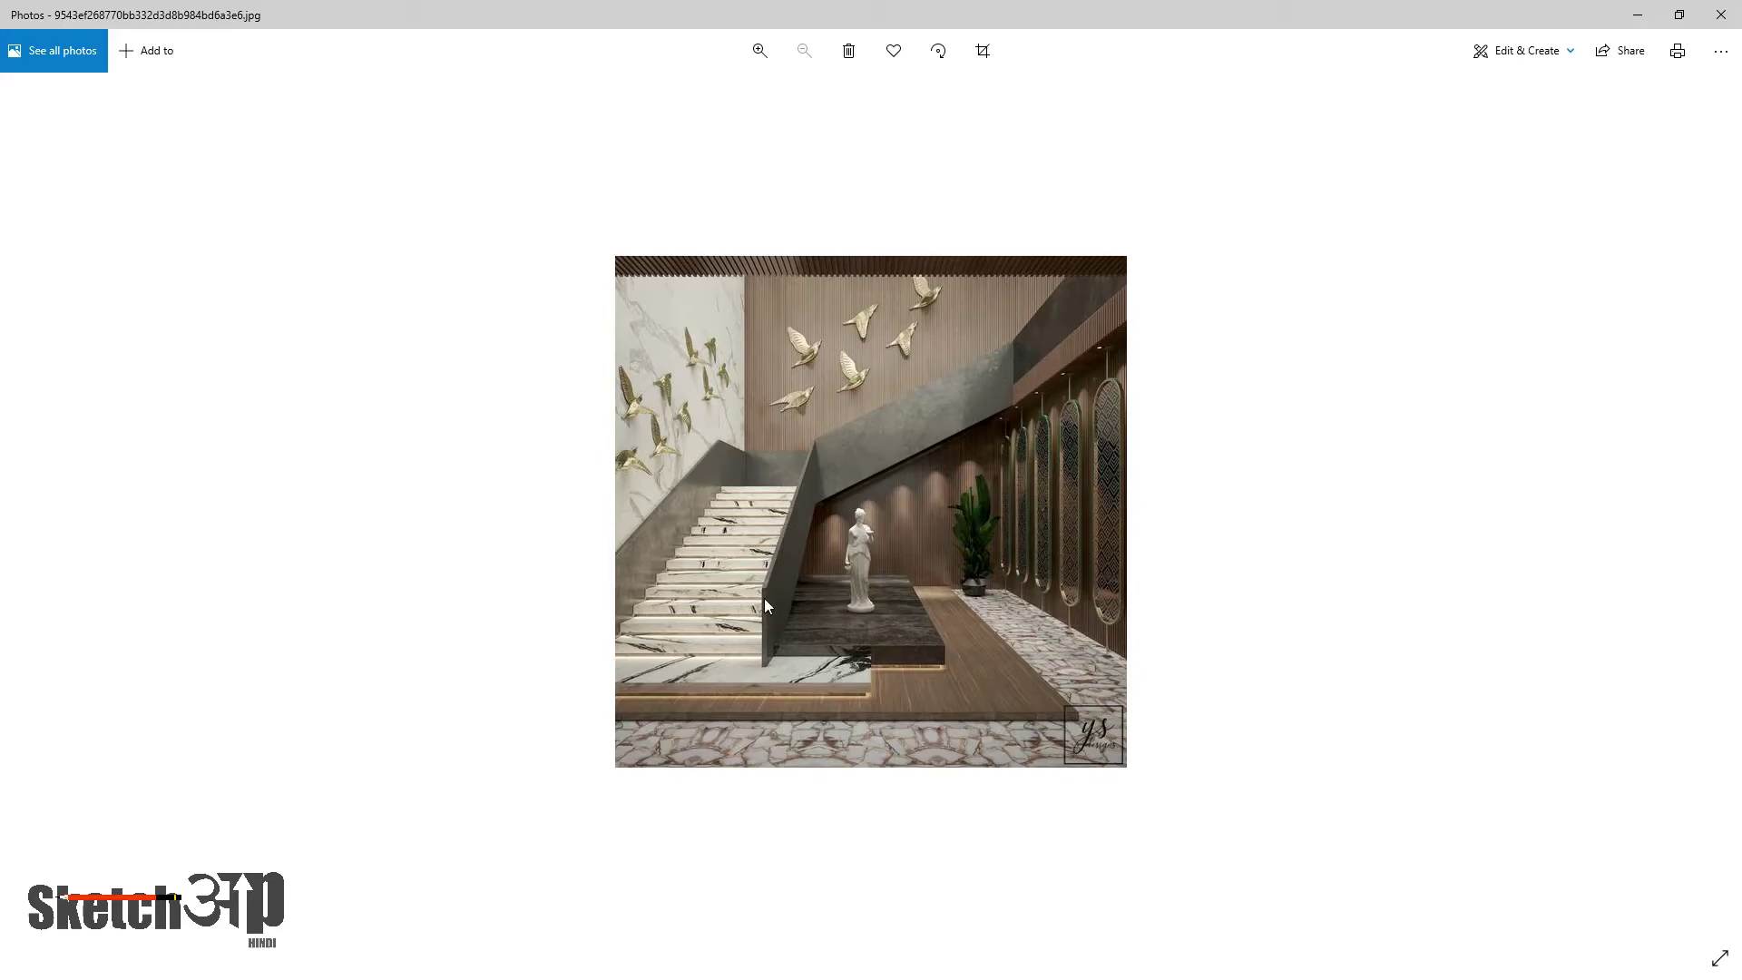
{"action": "scroll", "coordinate": [764, 606], "scroll_direction": "up", "scroll_amount": 2}
{"action": "scroll", "coordinate": [717, 608], "scroll_direction": "down", "scroll_amount": 2}
{"action": "key", "text": "Right"}
{"action": "scroll", "coordinate": [817, 524], "scroll_direction": "up", "scroll_amount": 3}
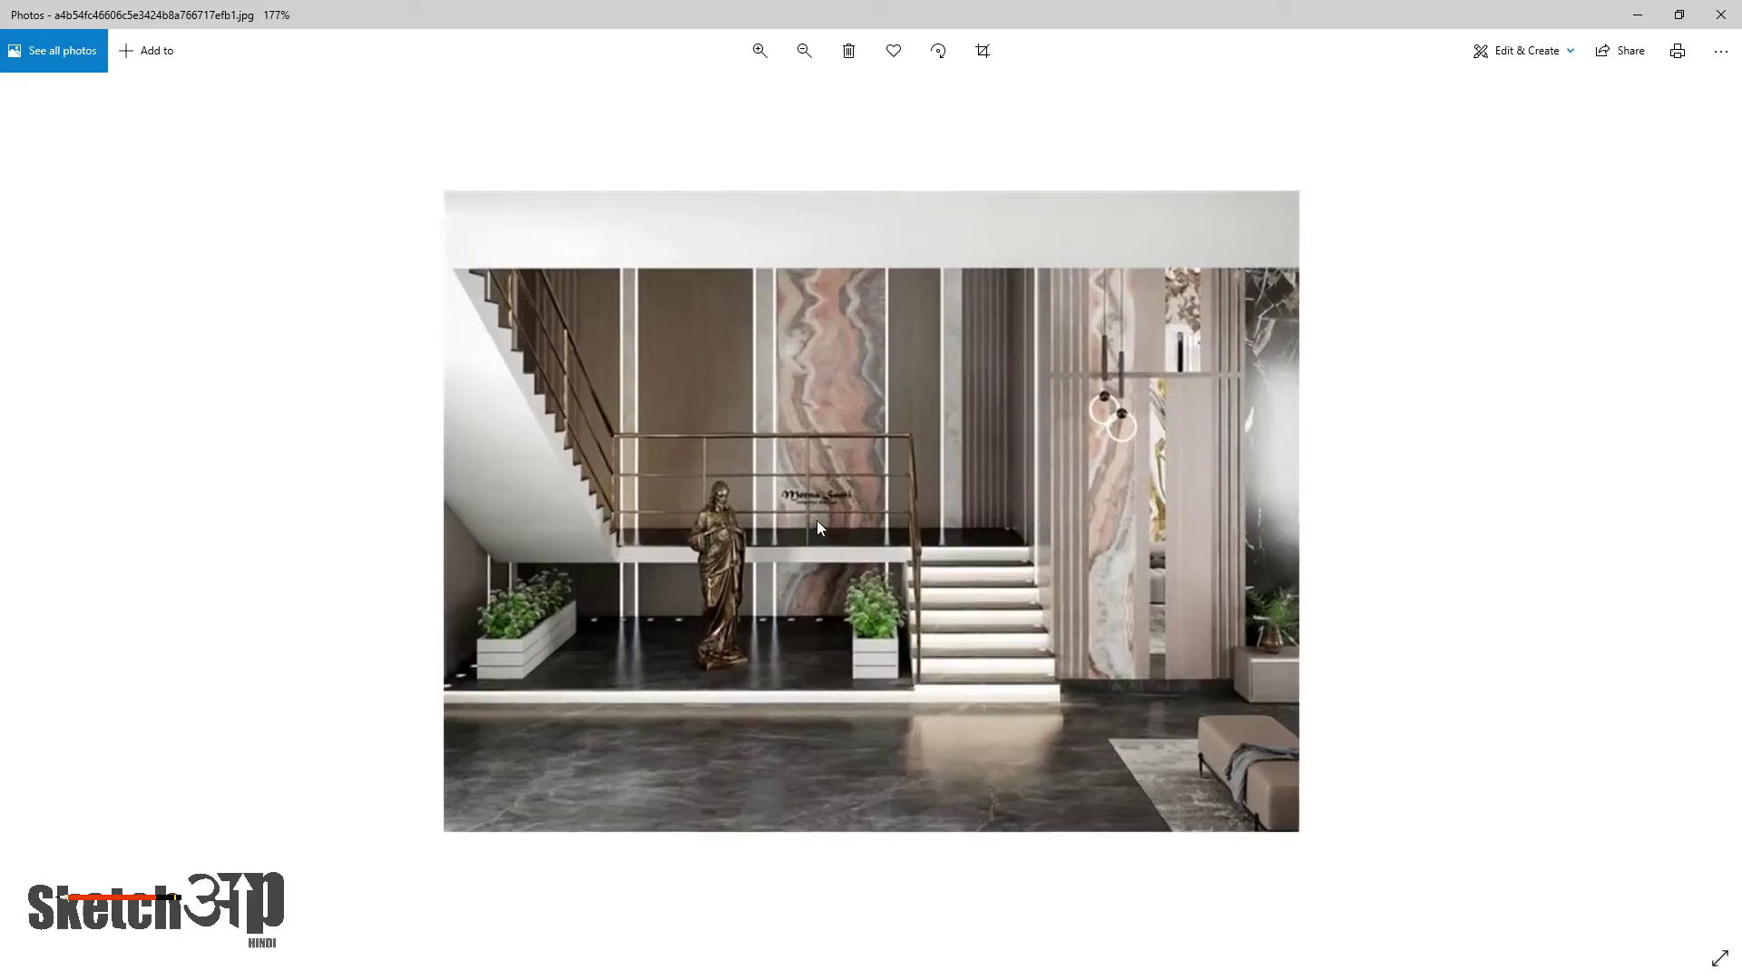
{"action": "scroll", "coordinate": [817, 526], "scroll_direction": "up", "scroll_amount": 2}
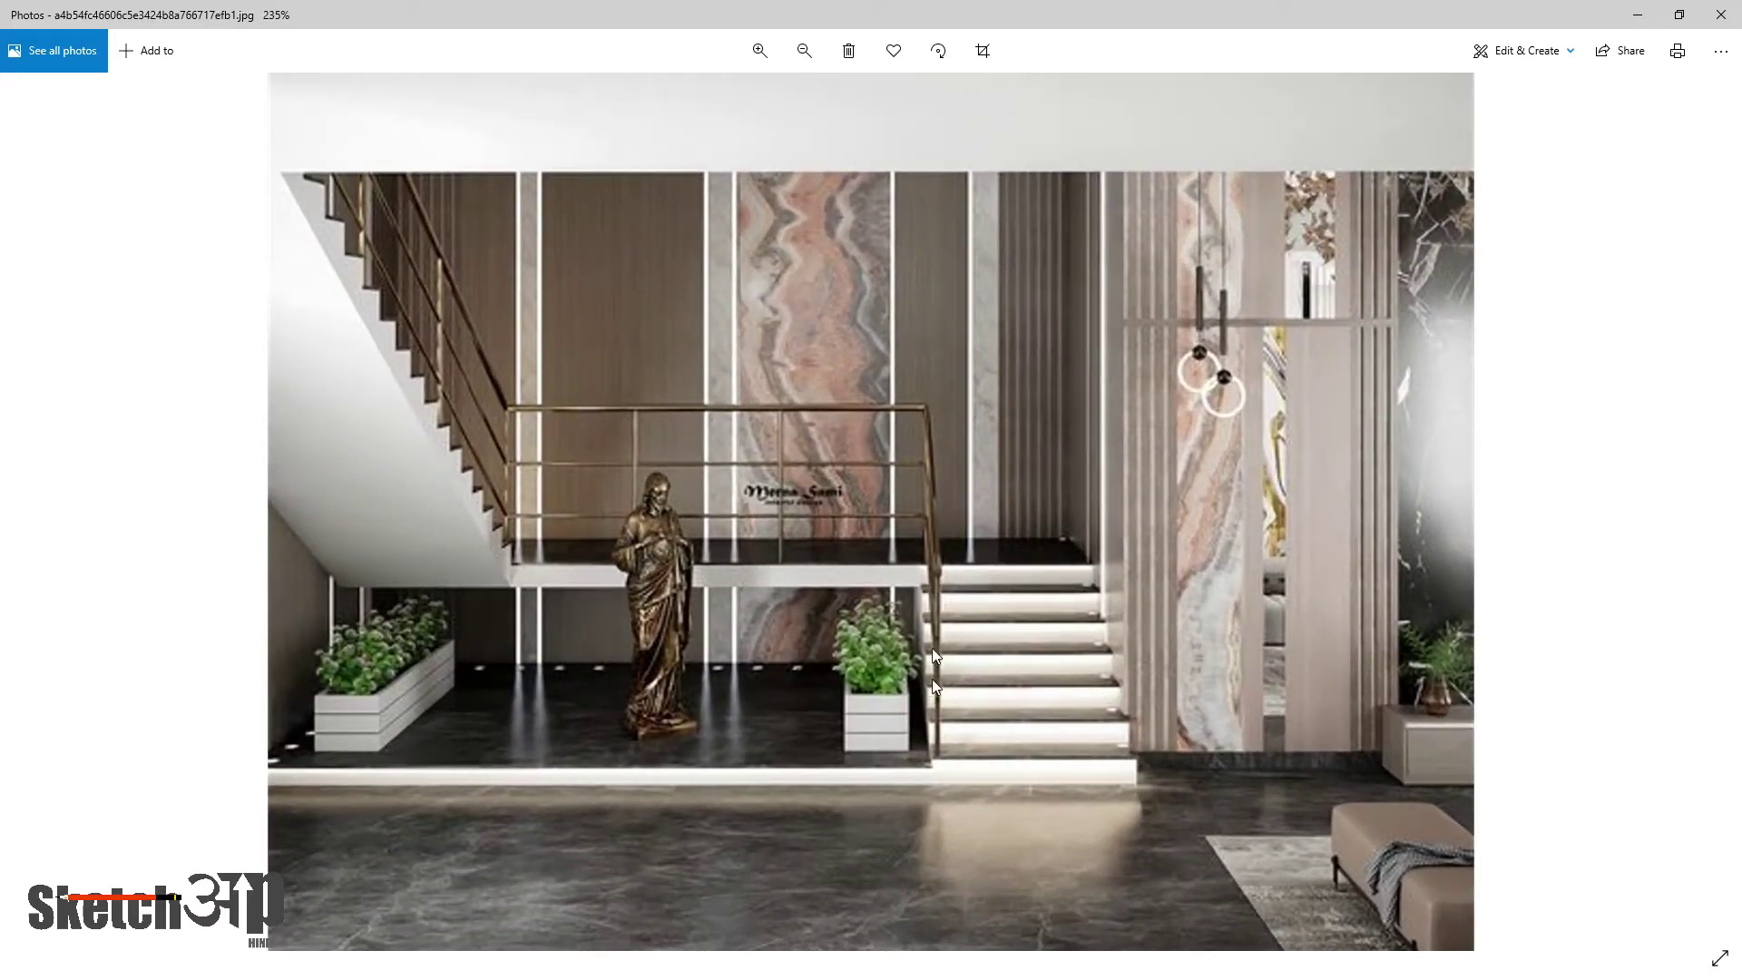
{"action": "scroll", "coordinate": [726, 542], "scroll_direction": "down", "scroll_amount": 5}
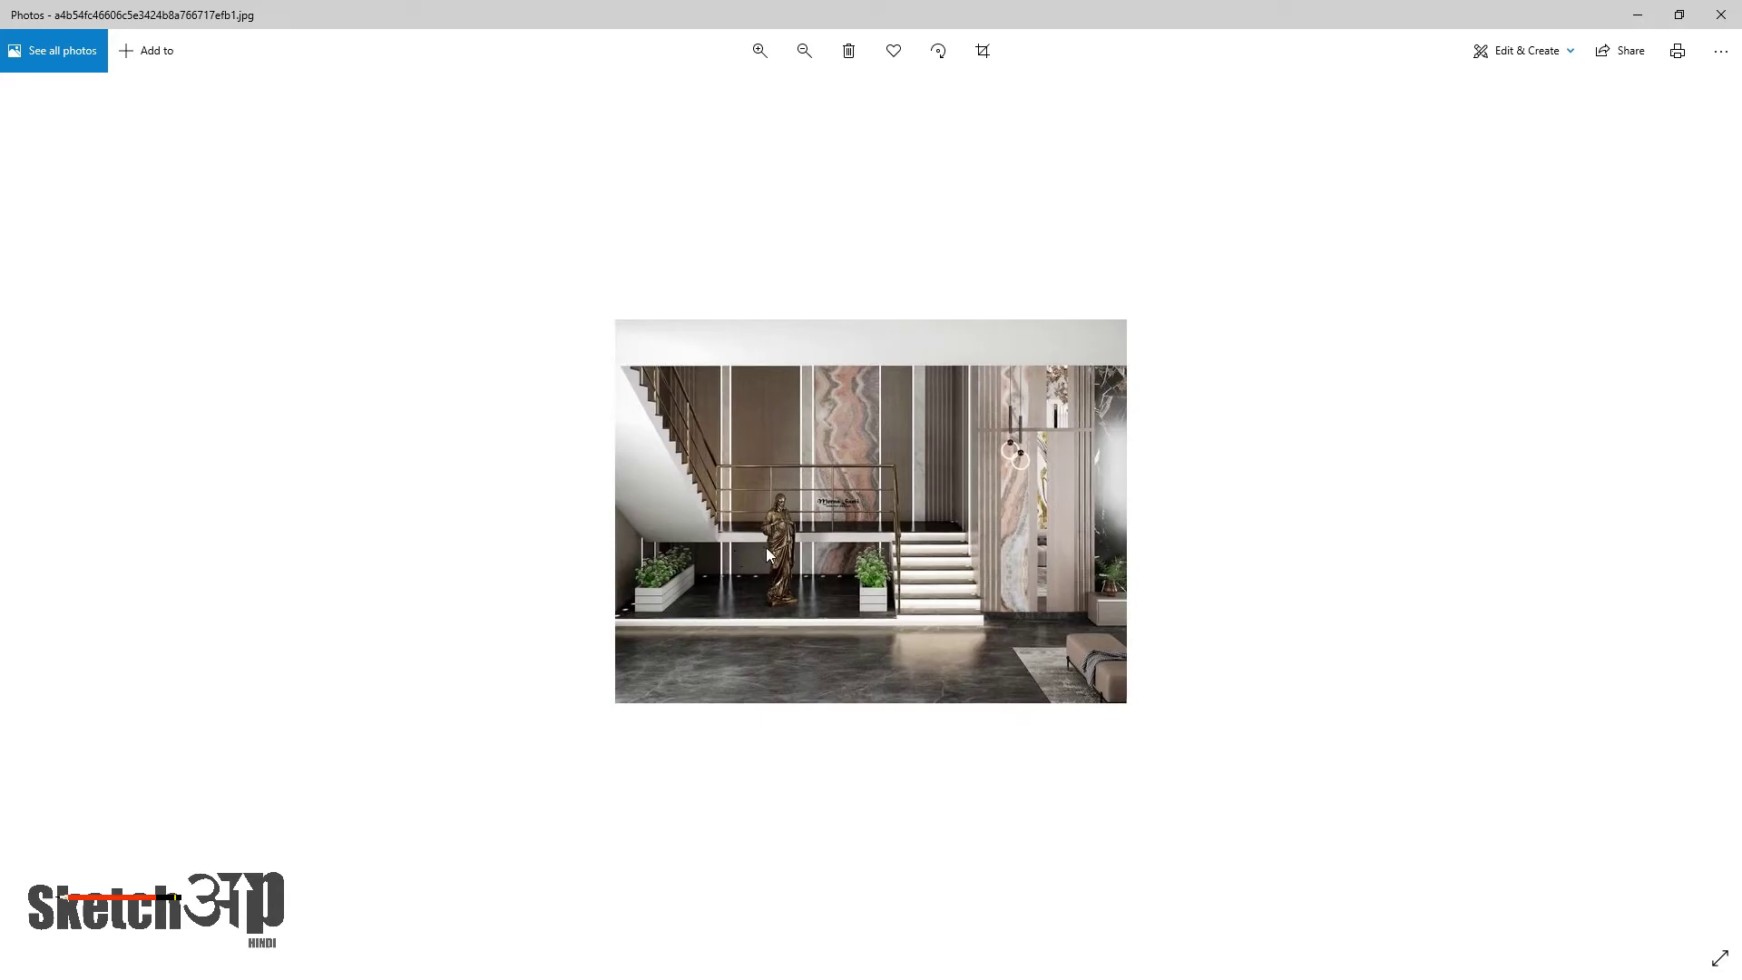
Examine the next reference images for the glass railing's dark handrail and corner post, and the wooden handrail's notched profile
{"action": "key", "text": "Right"}
{"action": "scroll", "coordinate": [805, 542], "scroll_direction": "up", "scroll_amount": 2}
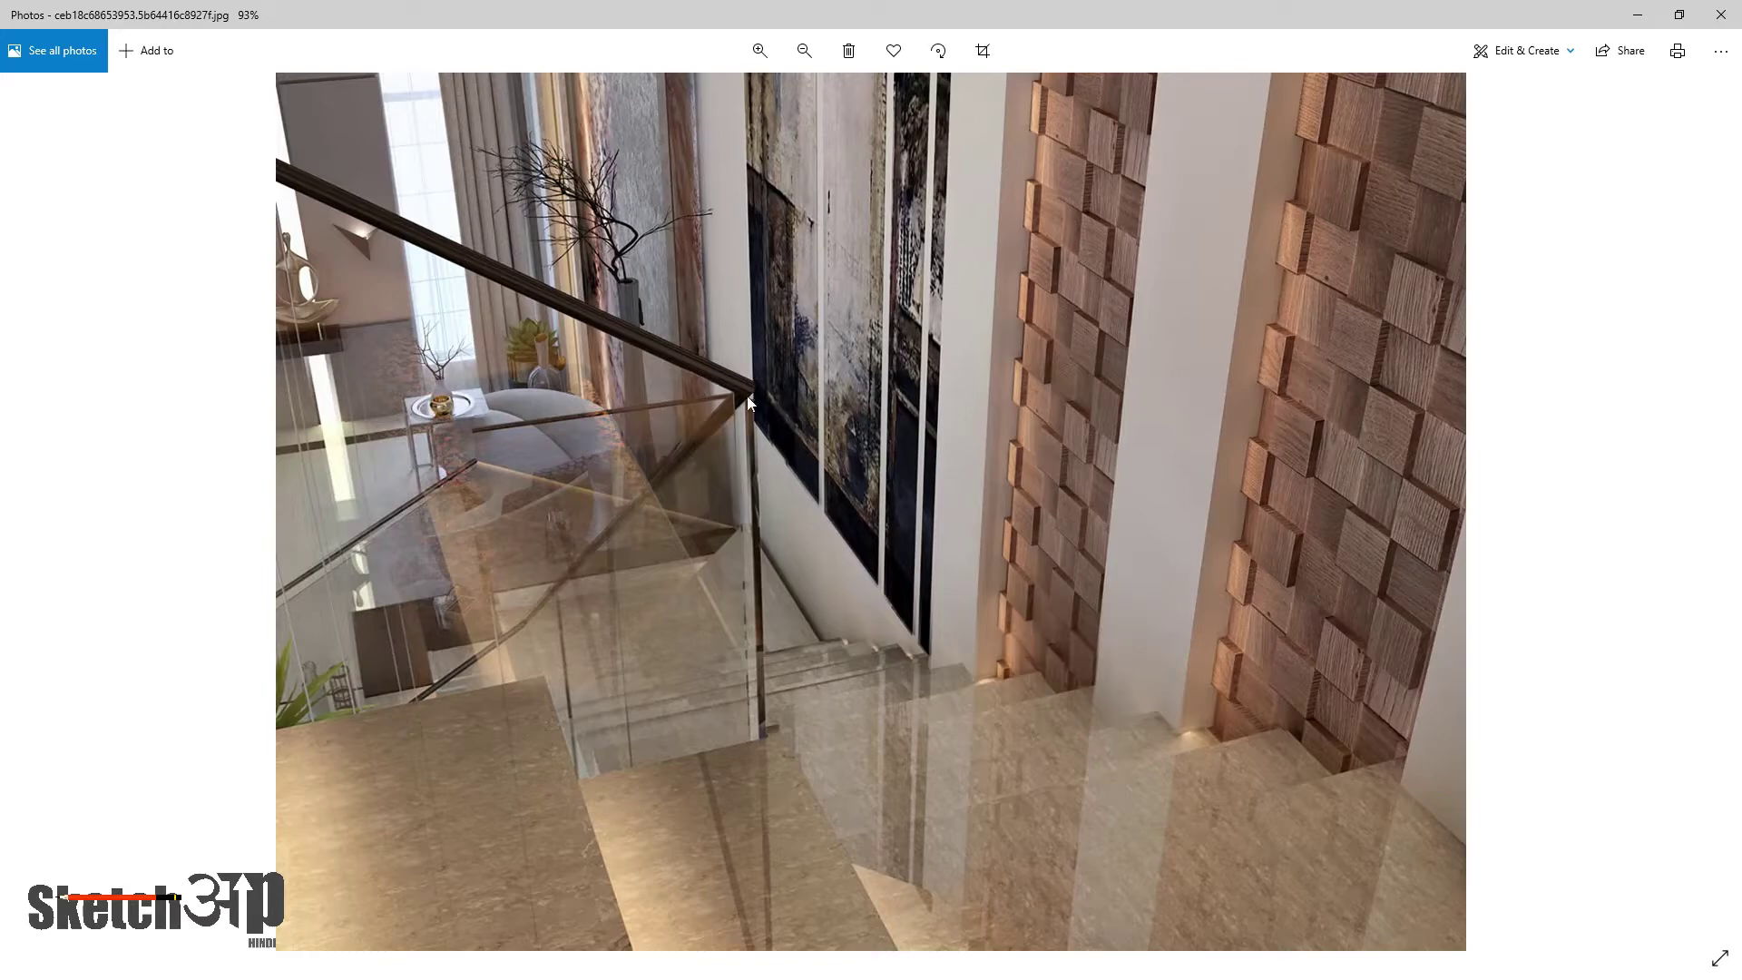
{"action": "scroll", "coordinate": [746, 390], "scroll_direction": "up", "scroll_amount": 2}
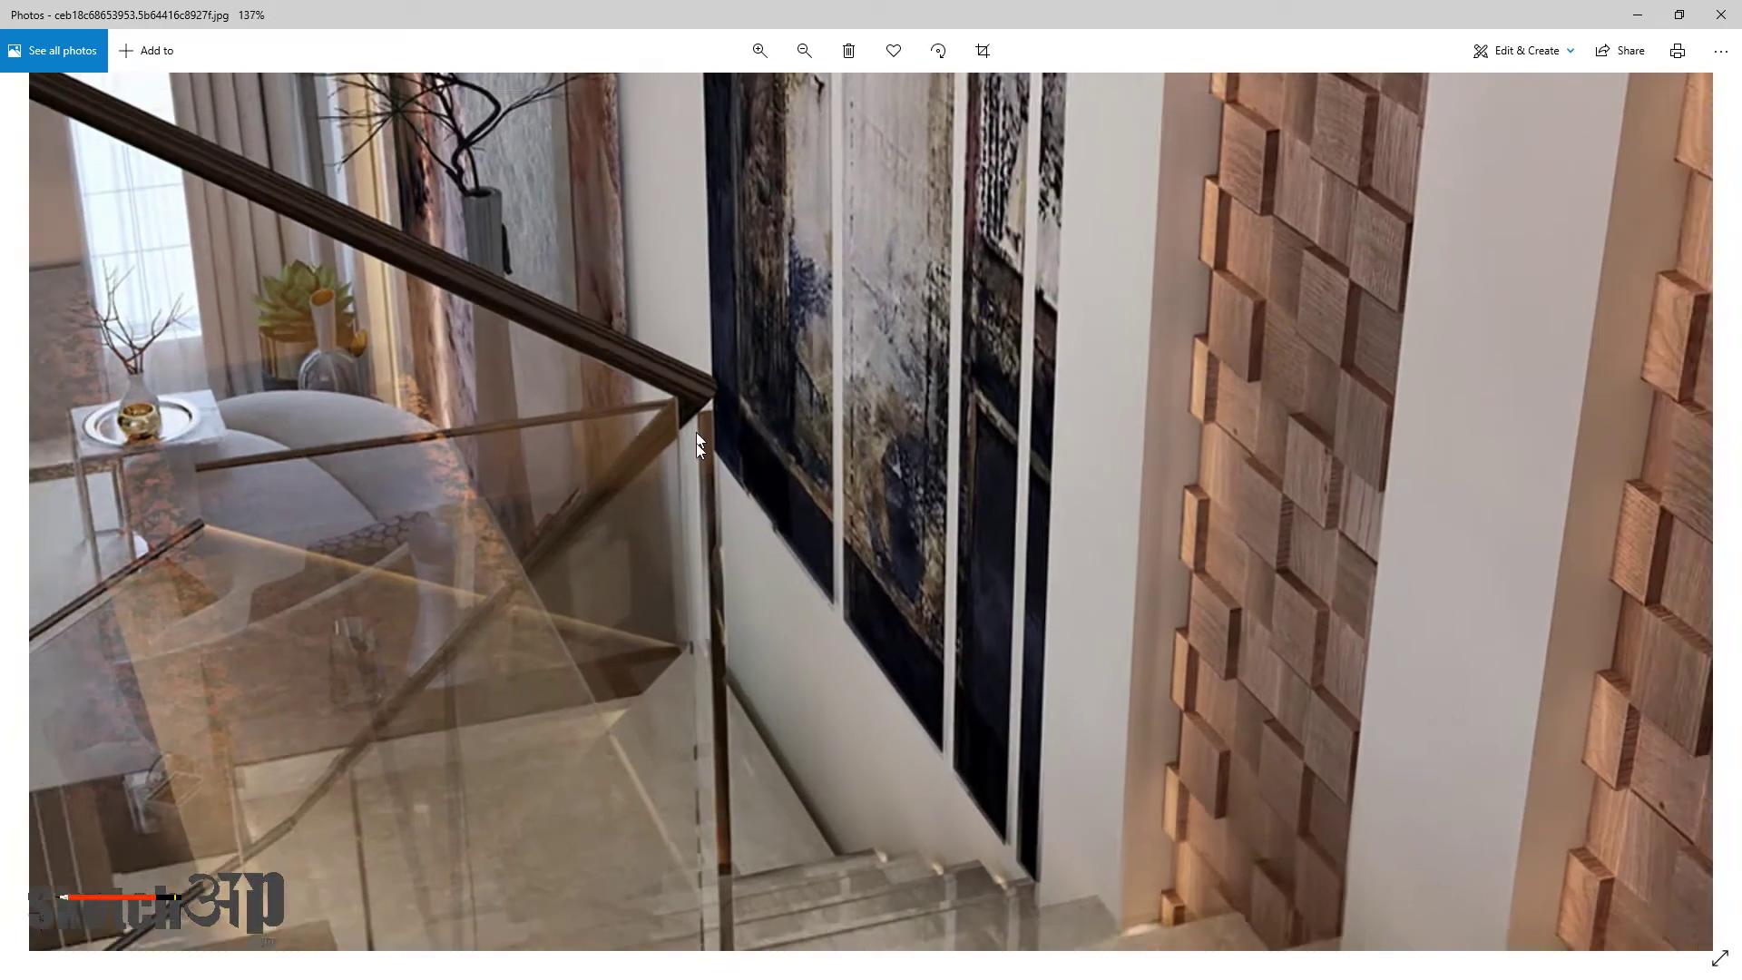
{"action": "scroll", "coordinate": [539, 684], "scroll_direction": "down", "scroll_amount": 3}
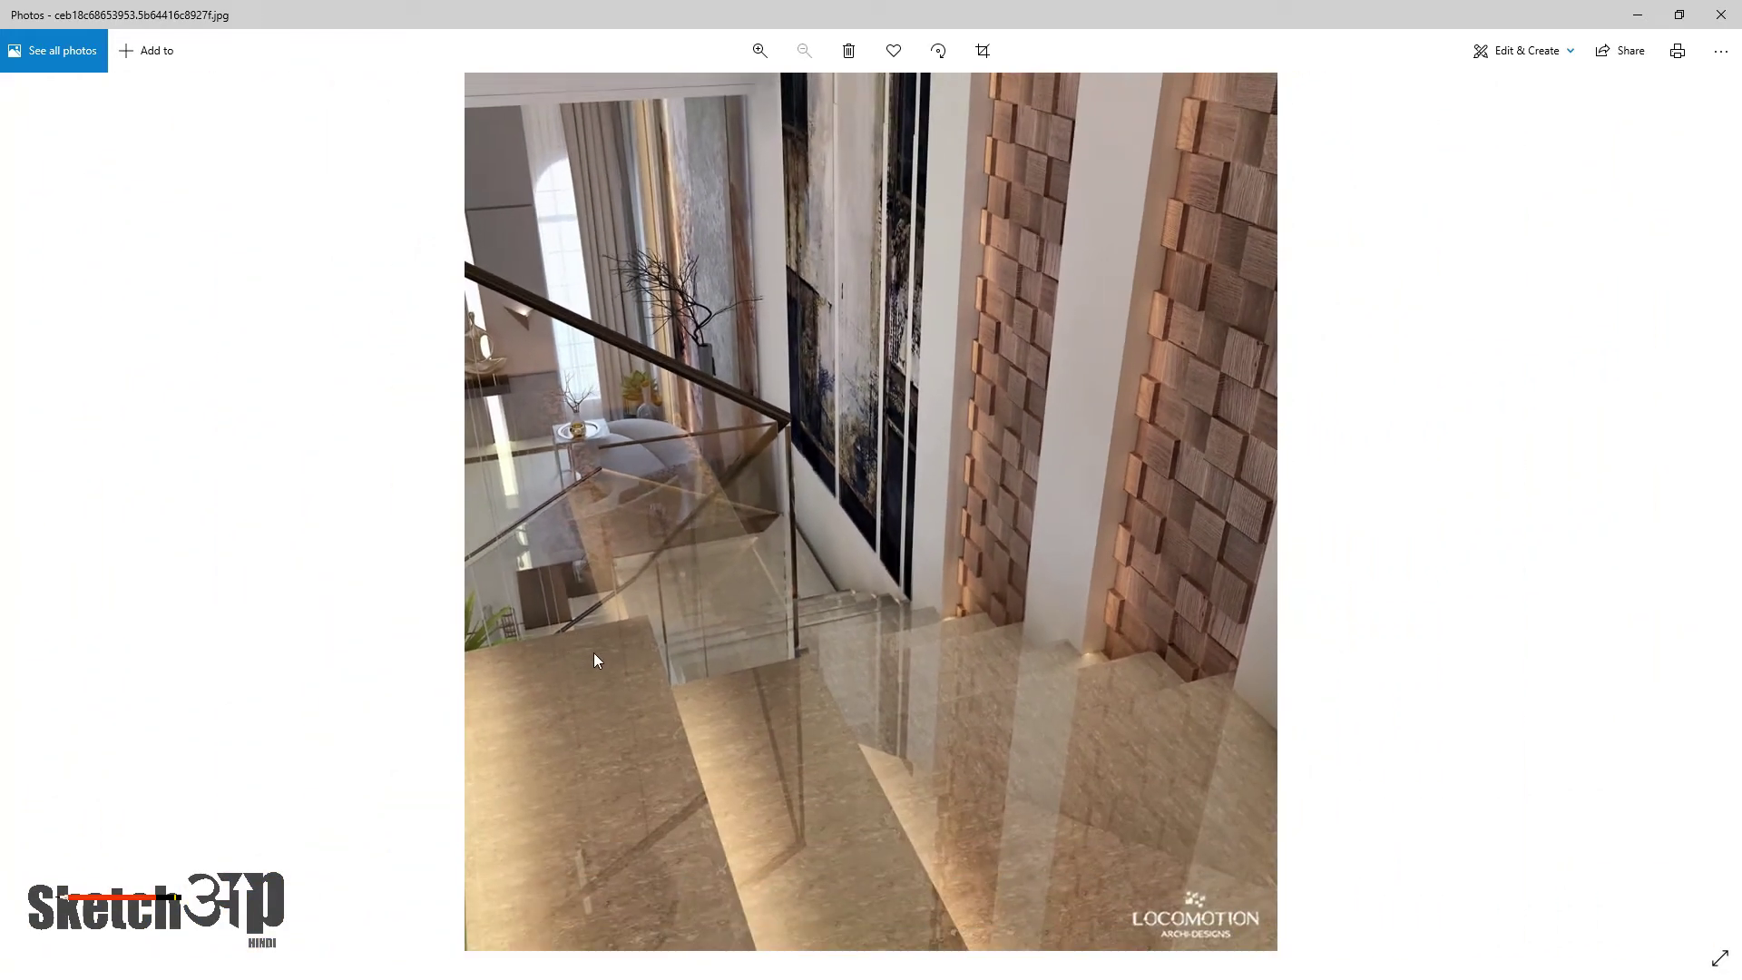
{"action": "key", "text": "Right"}
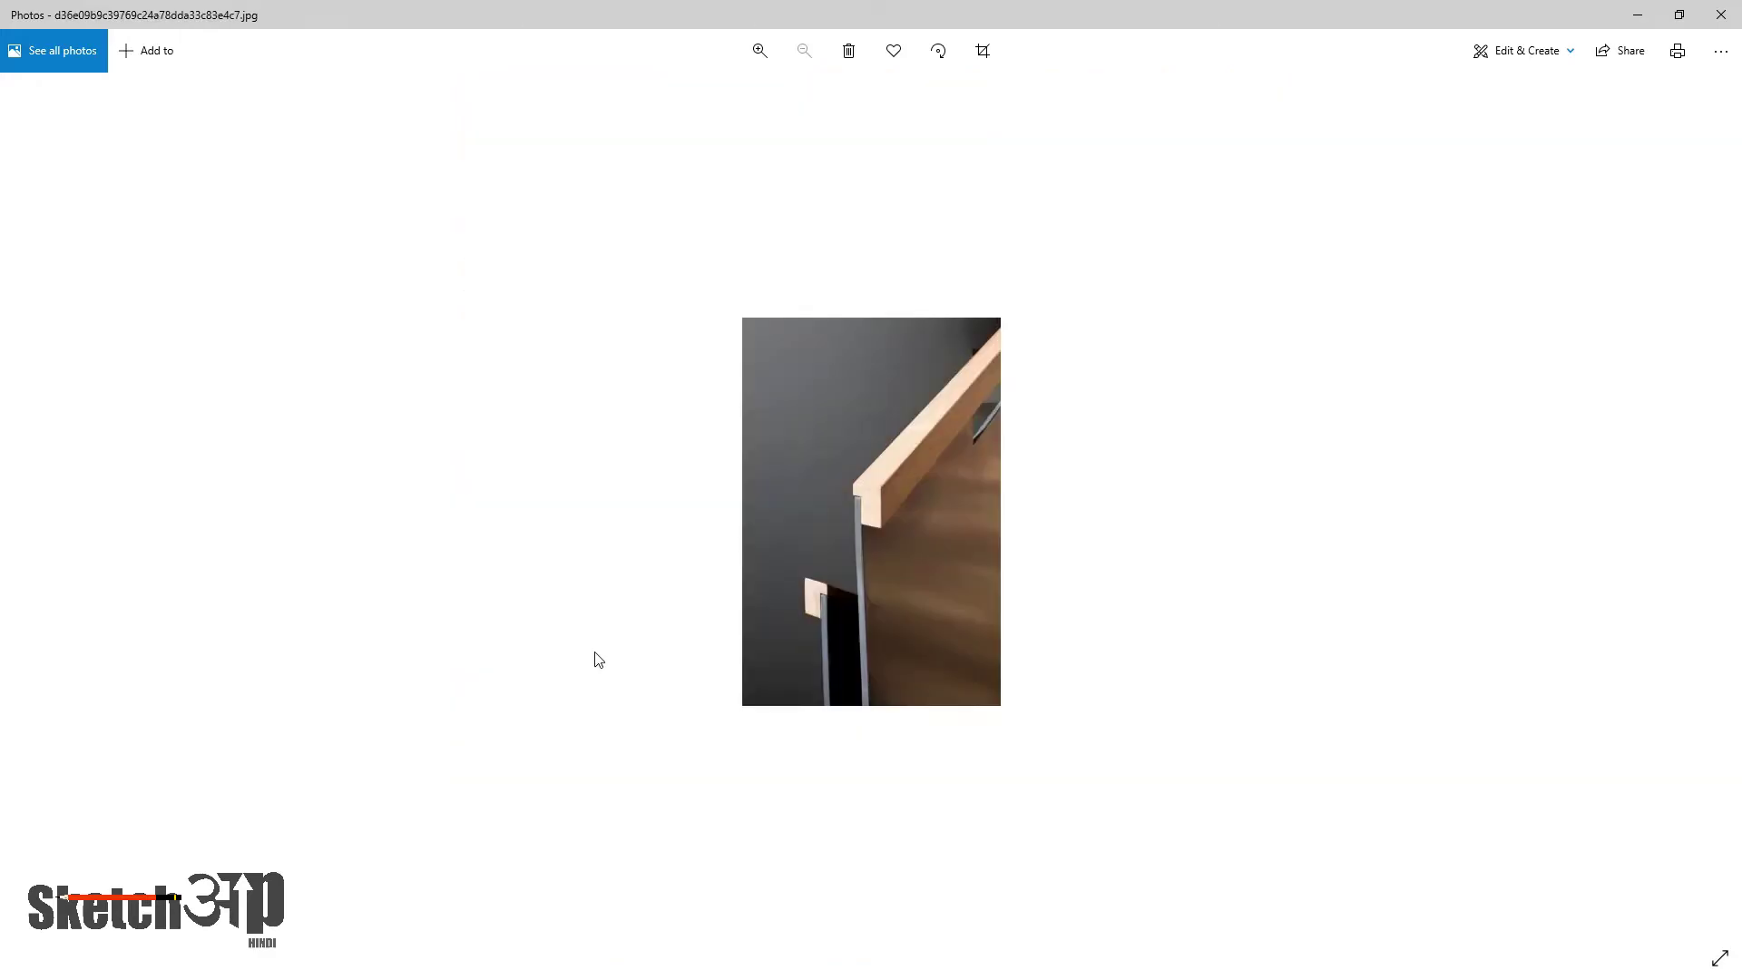
{"action": "scroll", "coordinate": [867, 542], "scroll_direction": "up", "scroll_amount": 2}
{"action": "scroll", "coordinate": [877, 529], "scroll_direction": "up", "scroll_amount": 2}
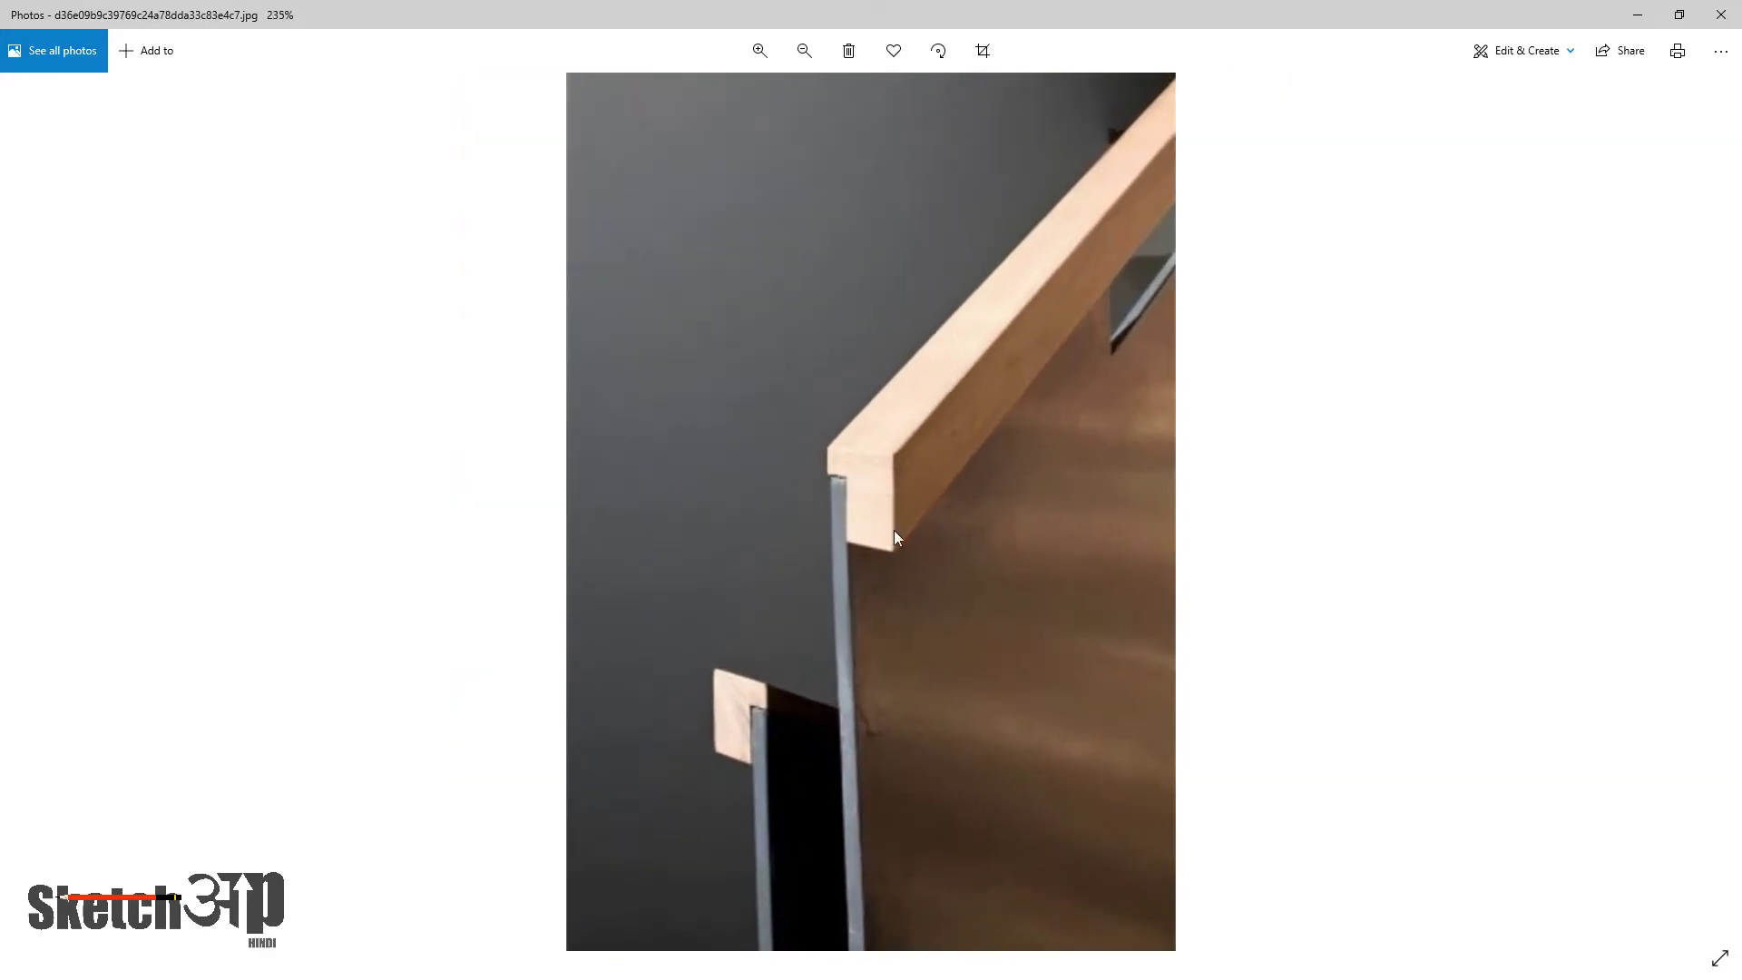
{"action": "scroll", "coordinate": [899, 530], "scroll_direction": "down", "scroll_amount": 3}
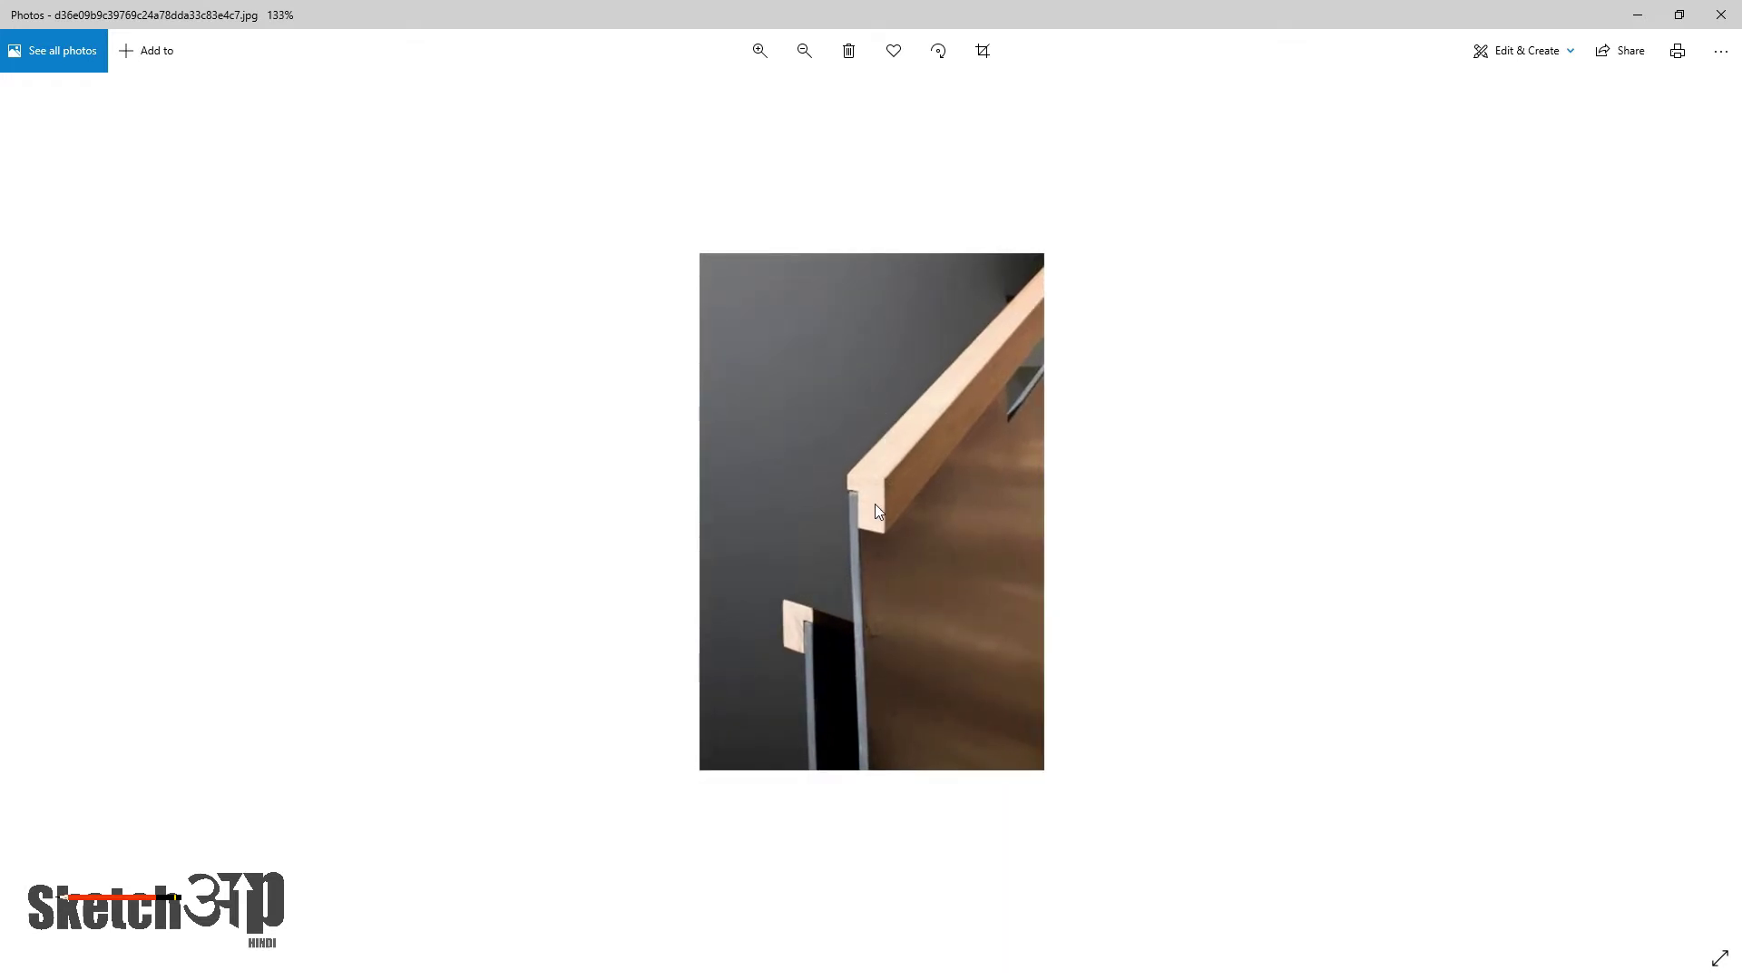
{"action": "scroll", "coordinate": [879, 535], "scroll_direction": "down", "scroll_amount": 2}
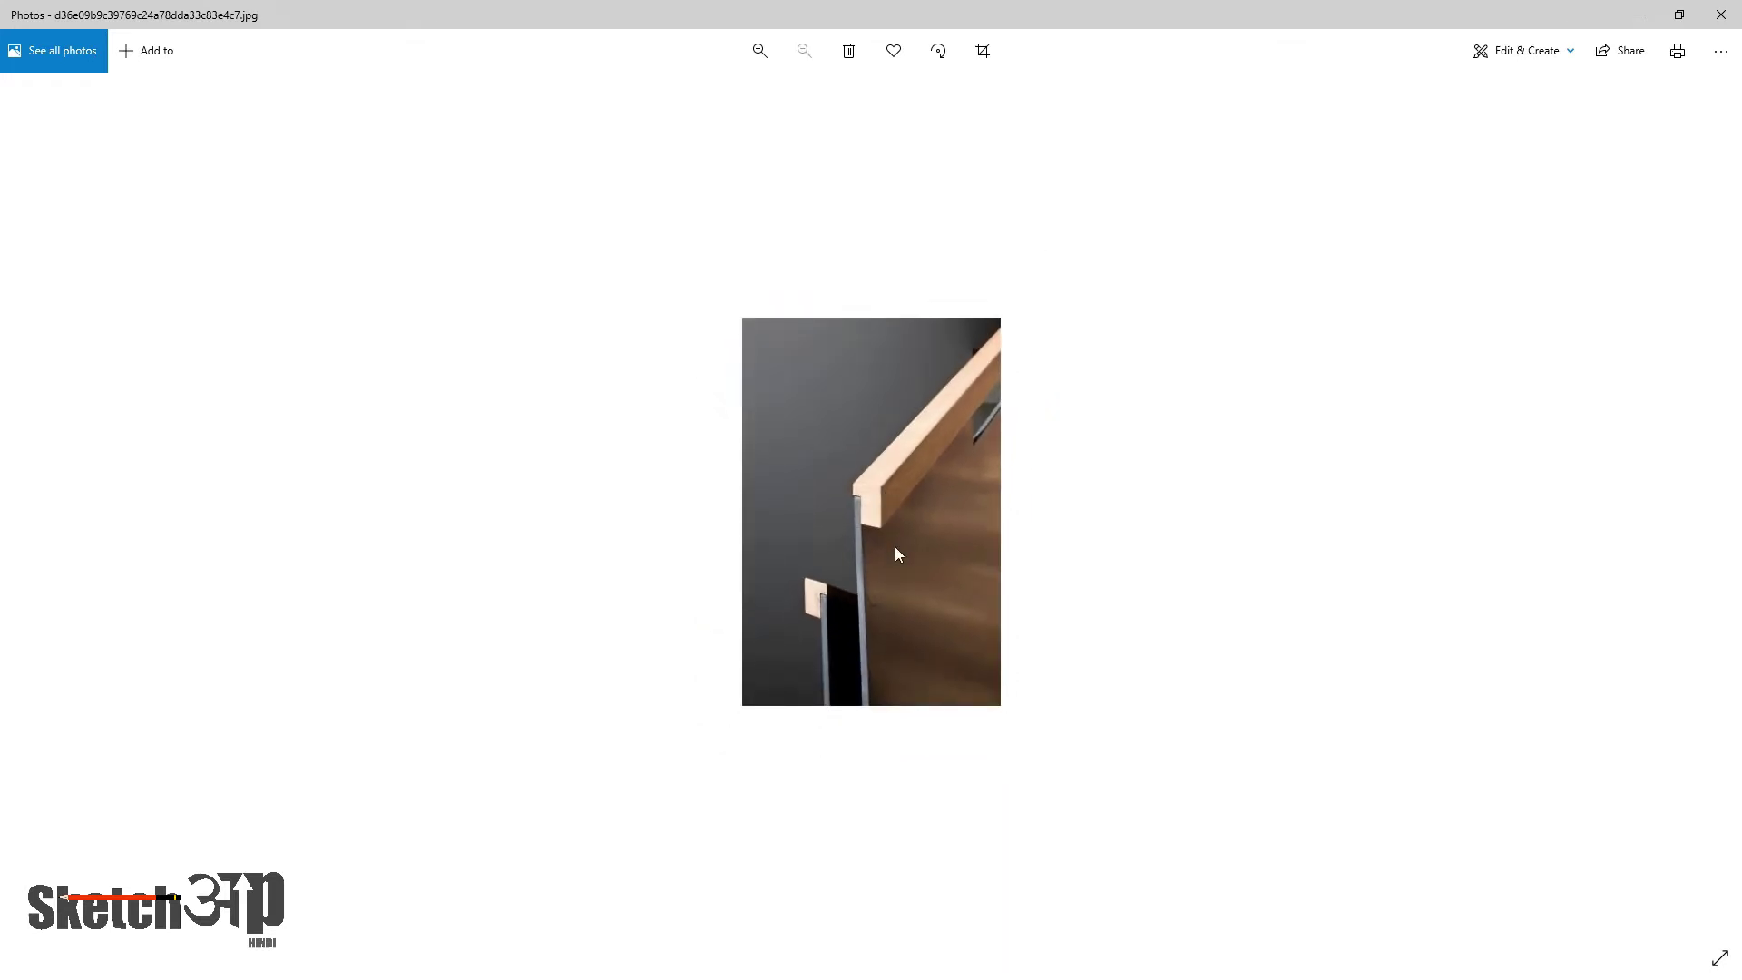
Examine the glass panels and slim dark handrails of the stair in the living-room reference image
{"action": "key", "text": "Right"}
{"action": "scroll", "coordinate": [1343, 563], "scroll_direction": "up", "scroll_amount": 3}
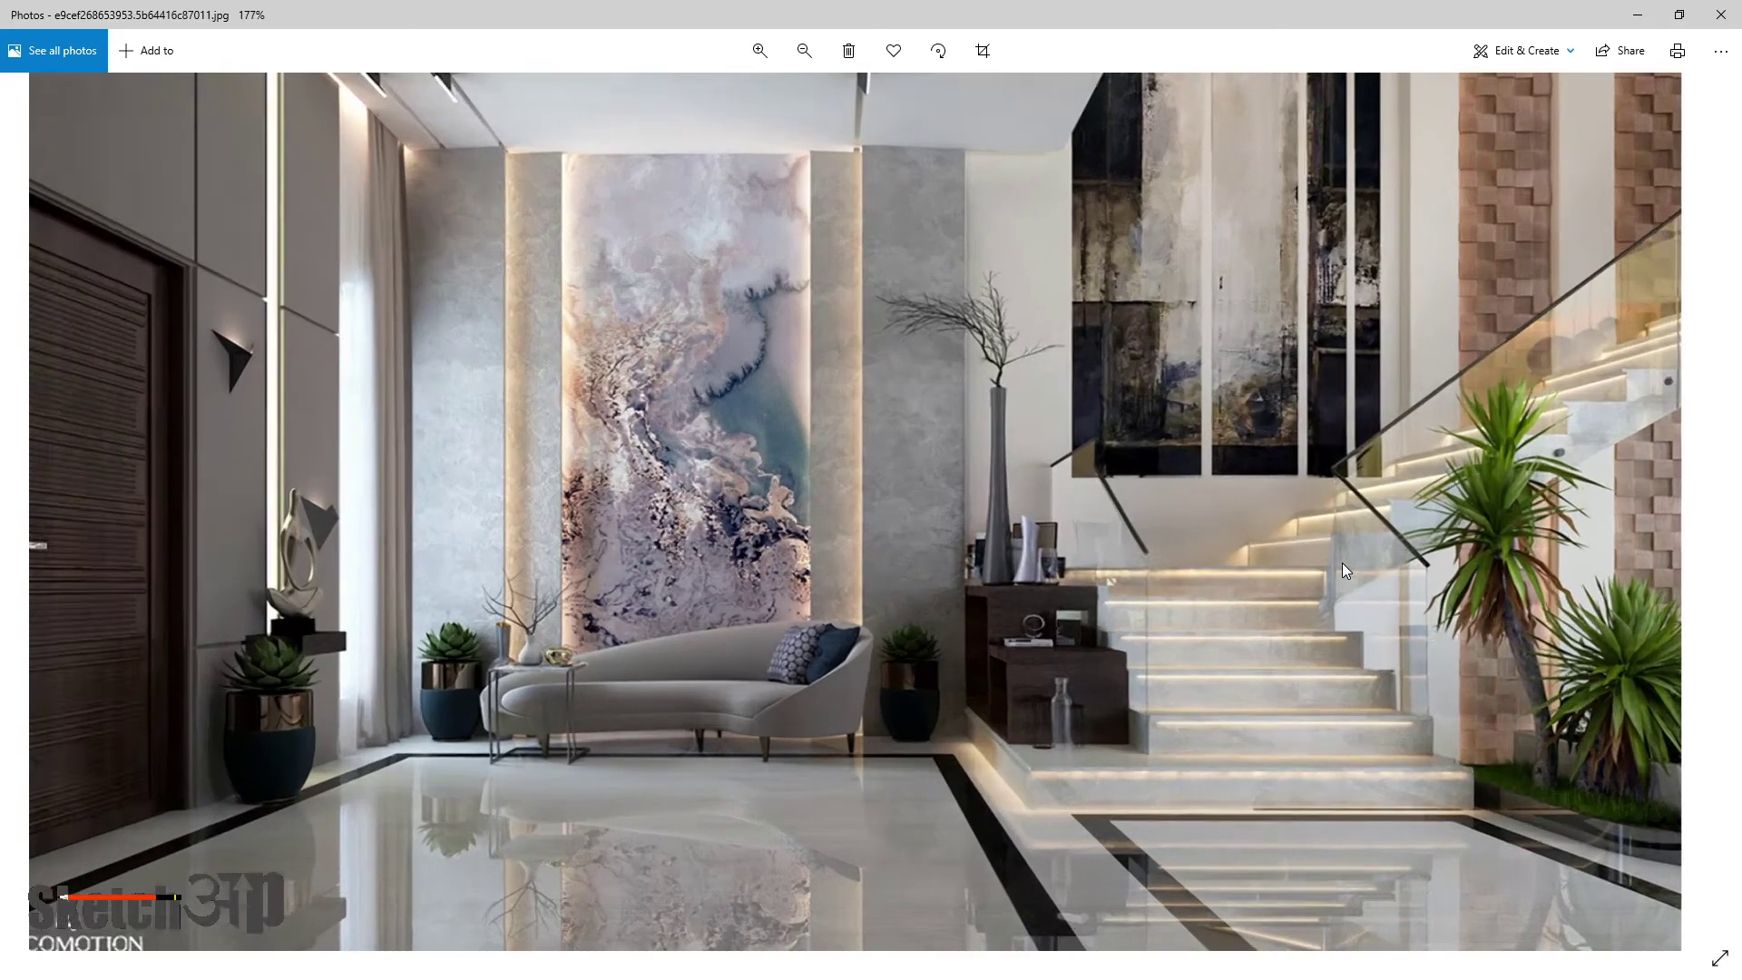
{"action": "scroll", "coordinate": [1252, 552], "scroll_direction": "up", "scroll_amount": 3}
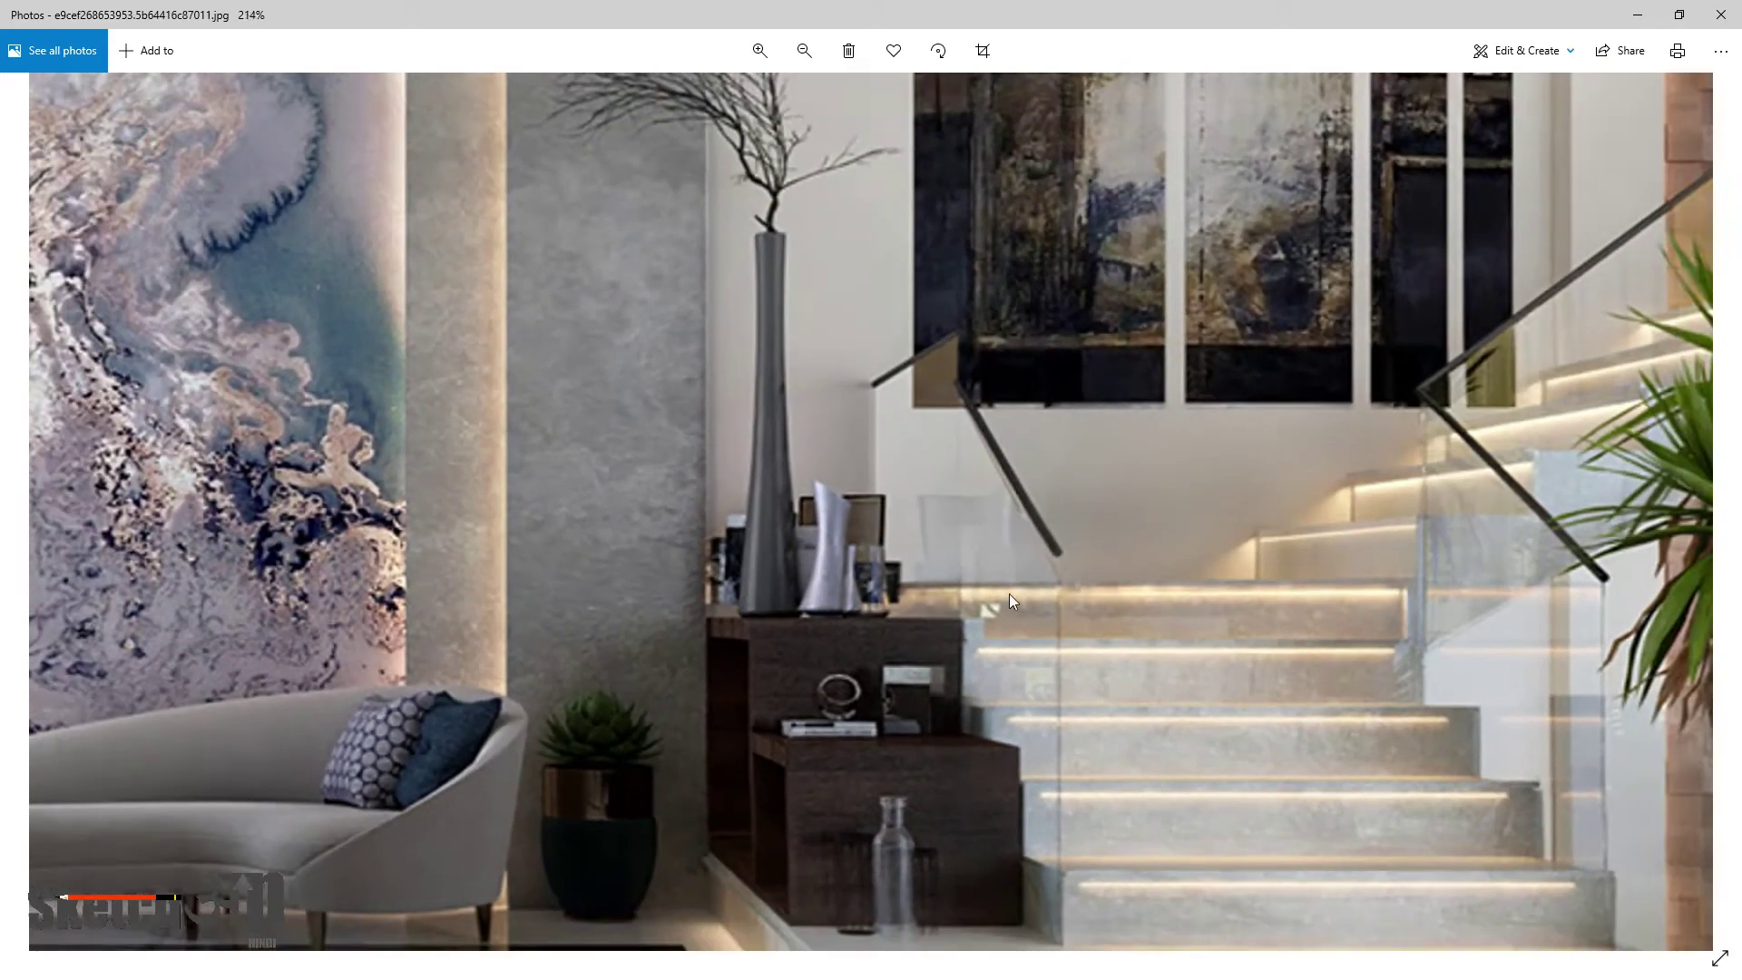
{"action": "scroll", "coordinate": [1009, 596], "scroll_direction": "down", "scroll_amount": 3}
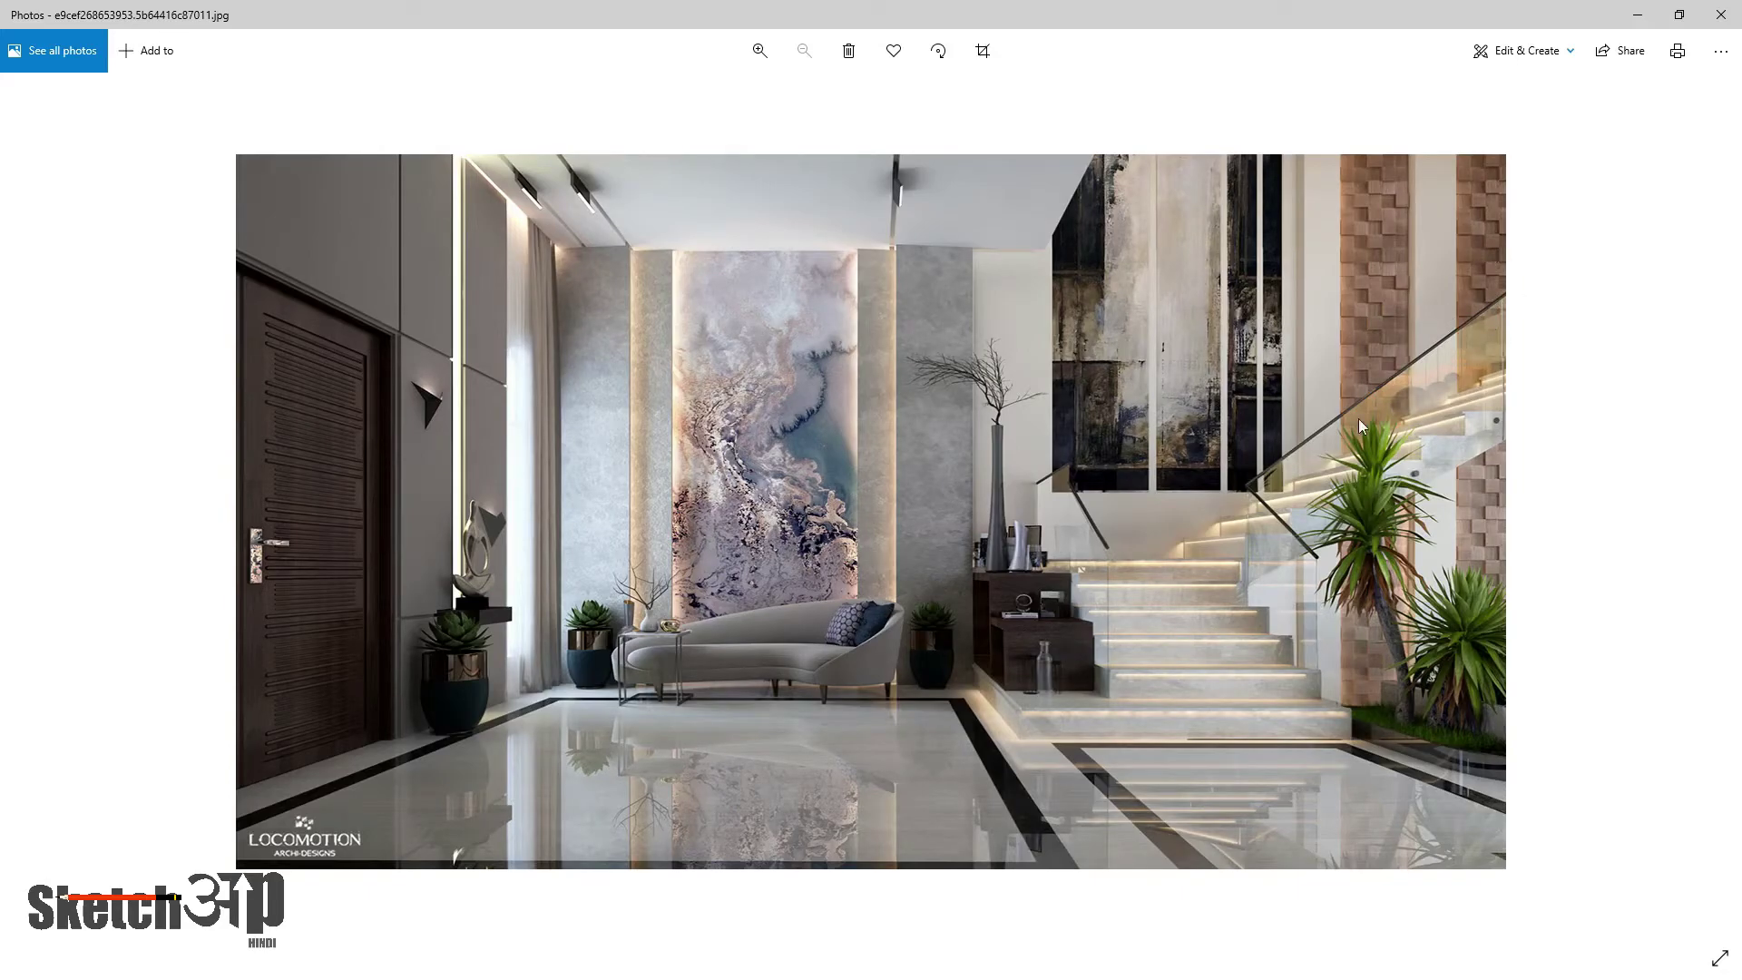
Examine the framed railing with glass panels and end posts in the Buddha-wall reference image
{"action": "key", "text": "Right"}
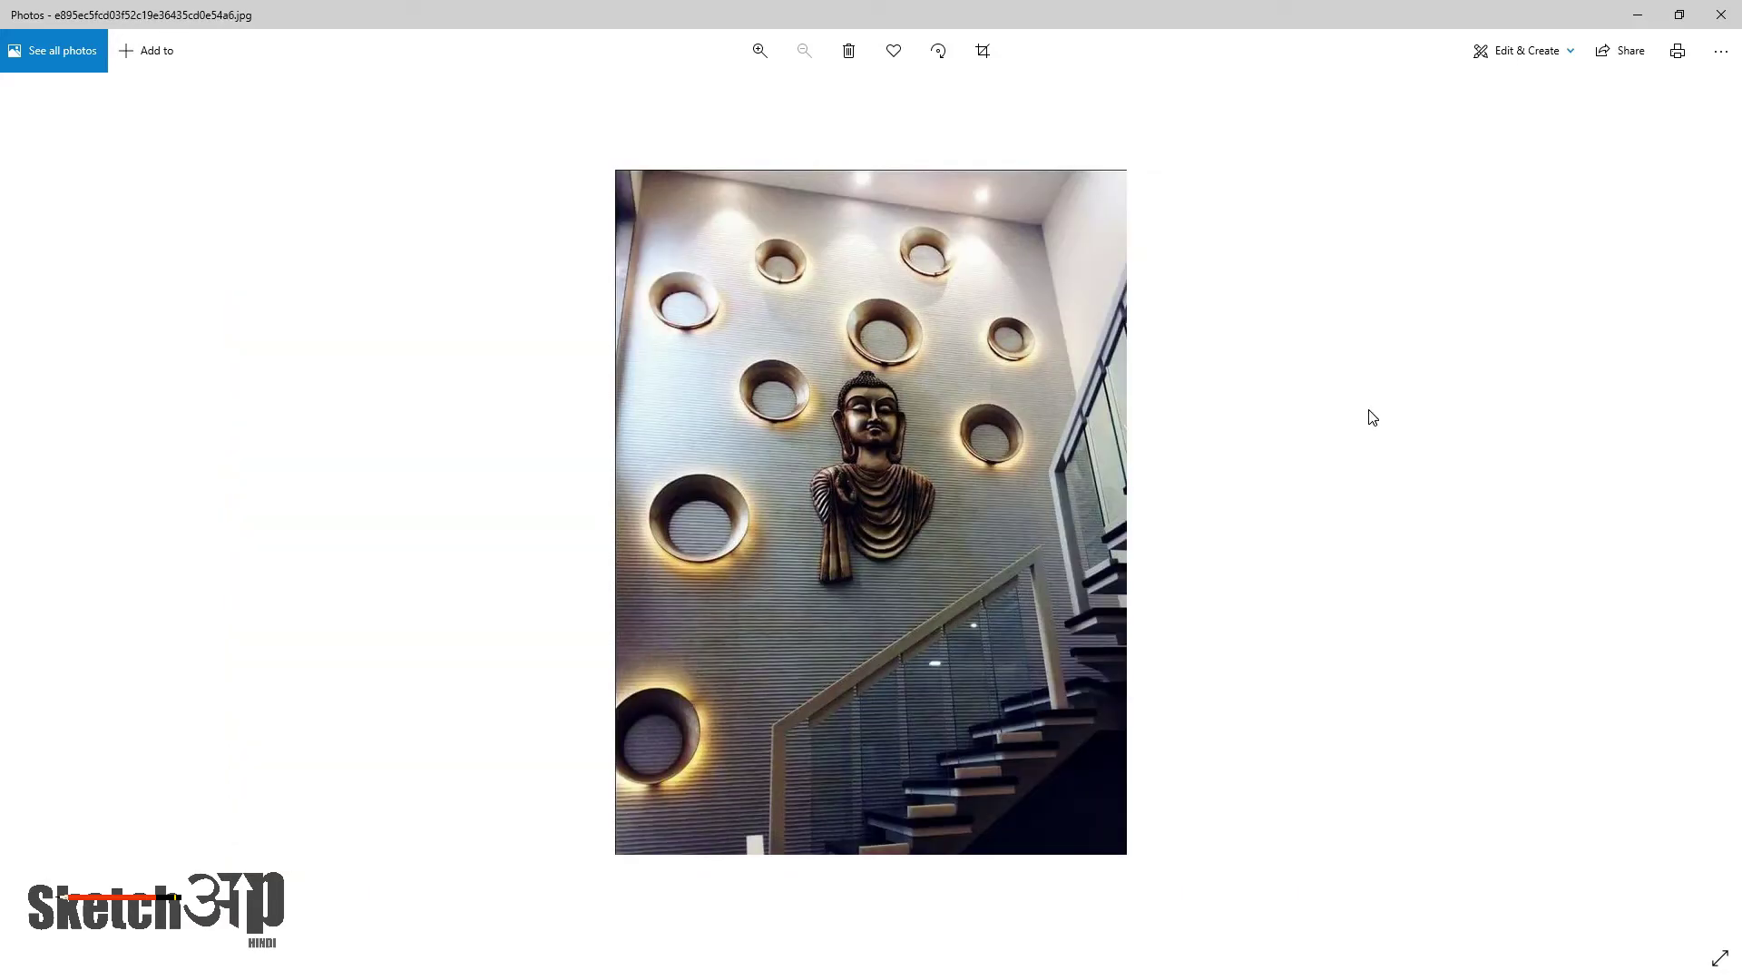
{"action": "scroll", "coordinate": [852, 763], "scroll_direction": "up", "scroll_amount": 4}
{"action": "scroll", "coordinate": [968, 568], "scroll_direction": "down", "scroll_amount": 3}
{"action": "scroll", "coordinate": [790, 817], "scroll_direction": "up", "scroll_amount": 3}
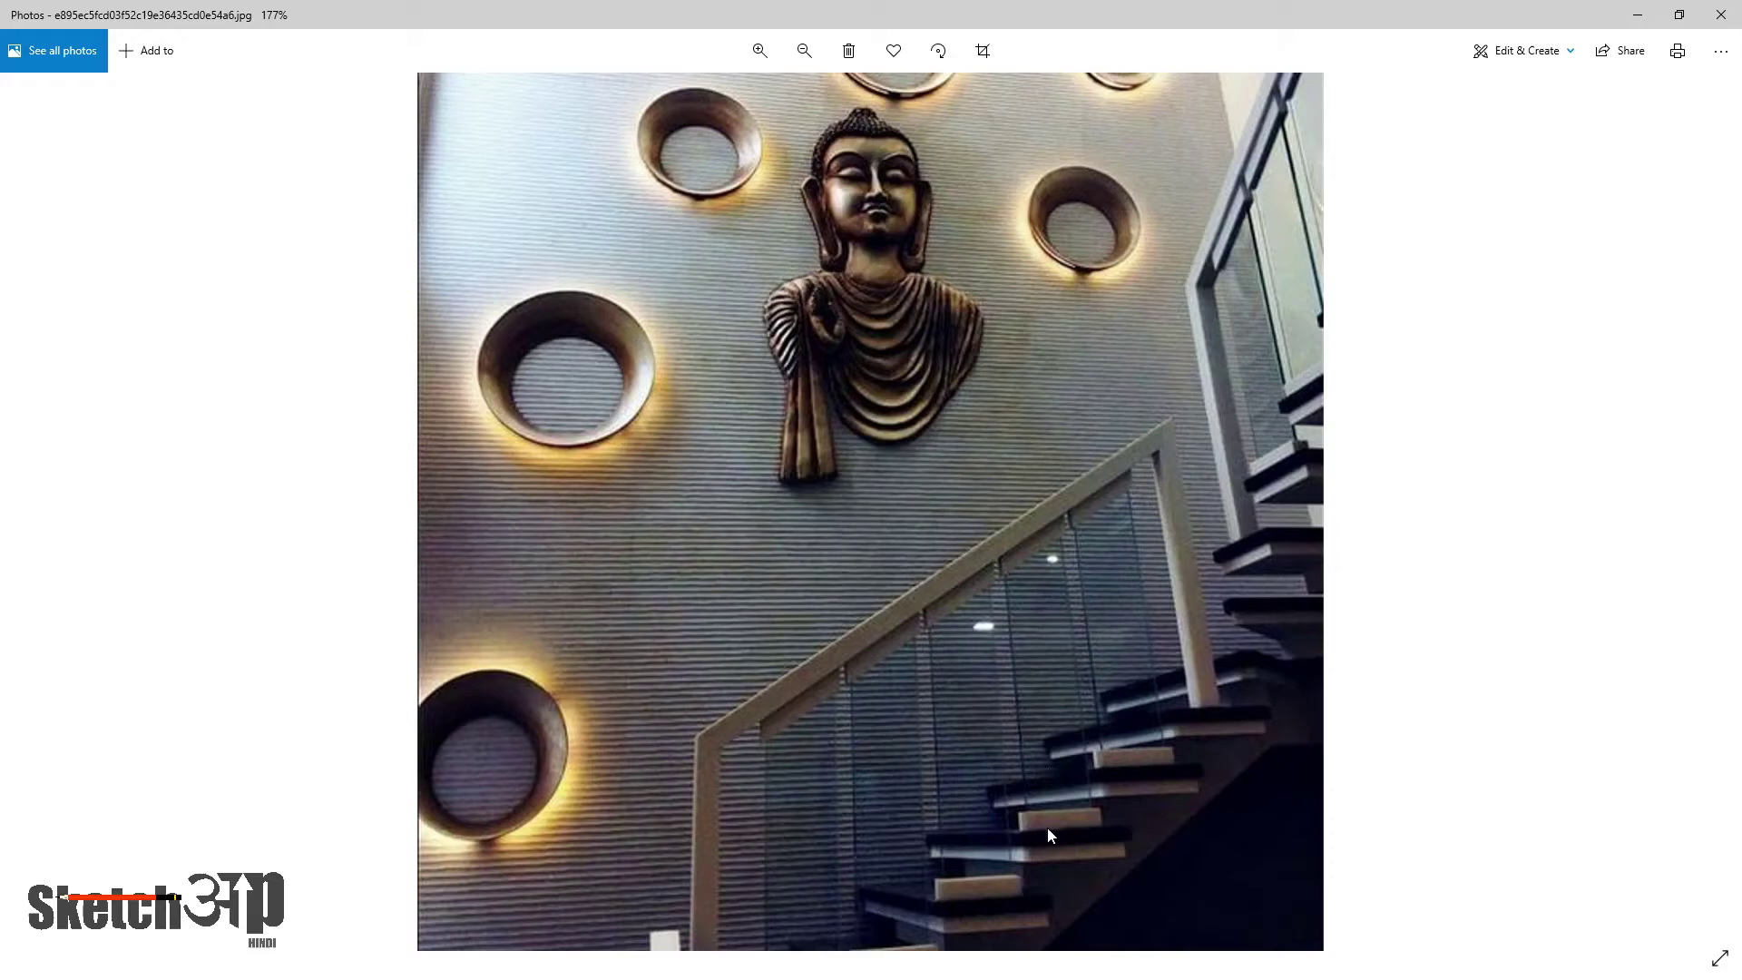
{"action": "scroll", "coordinate": [1120, 606], "scroll_direction": "down", "scroll_amount": 3}
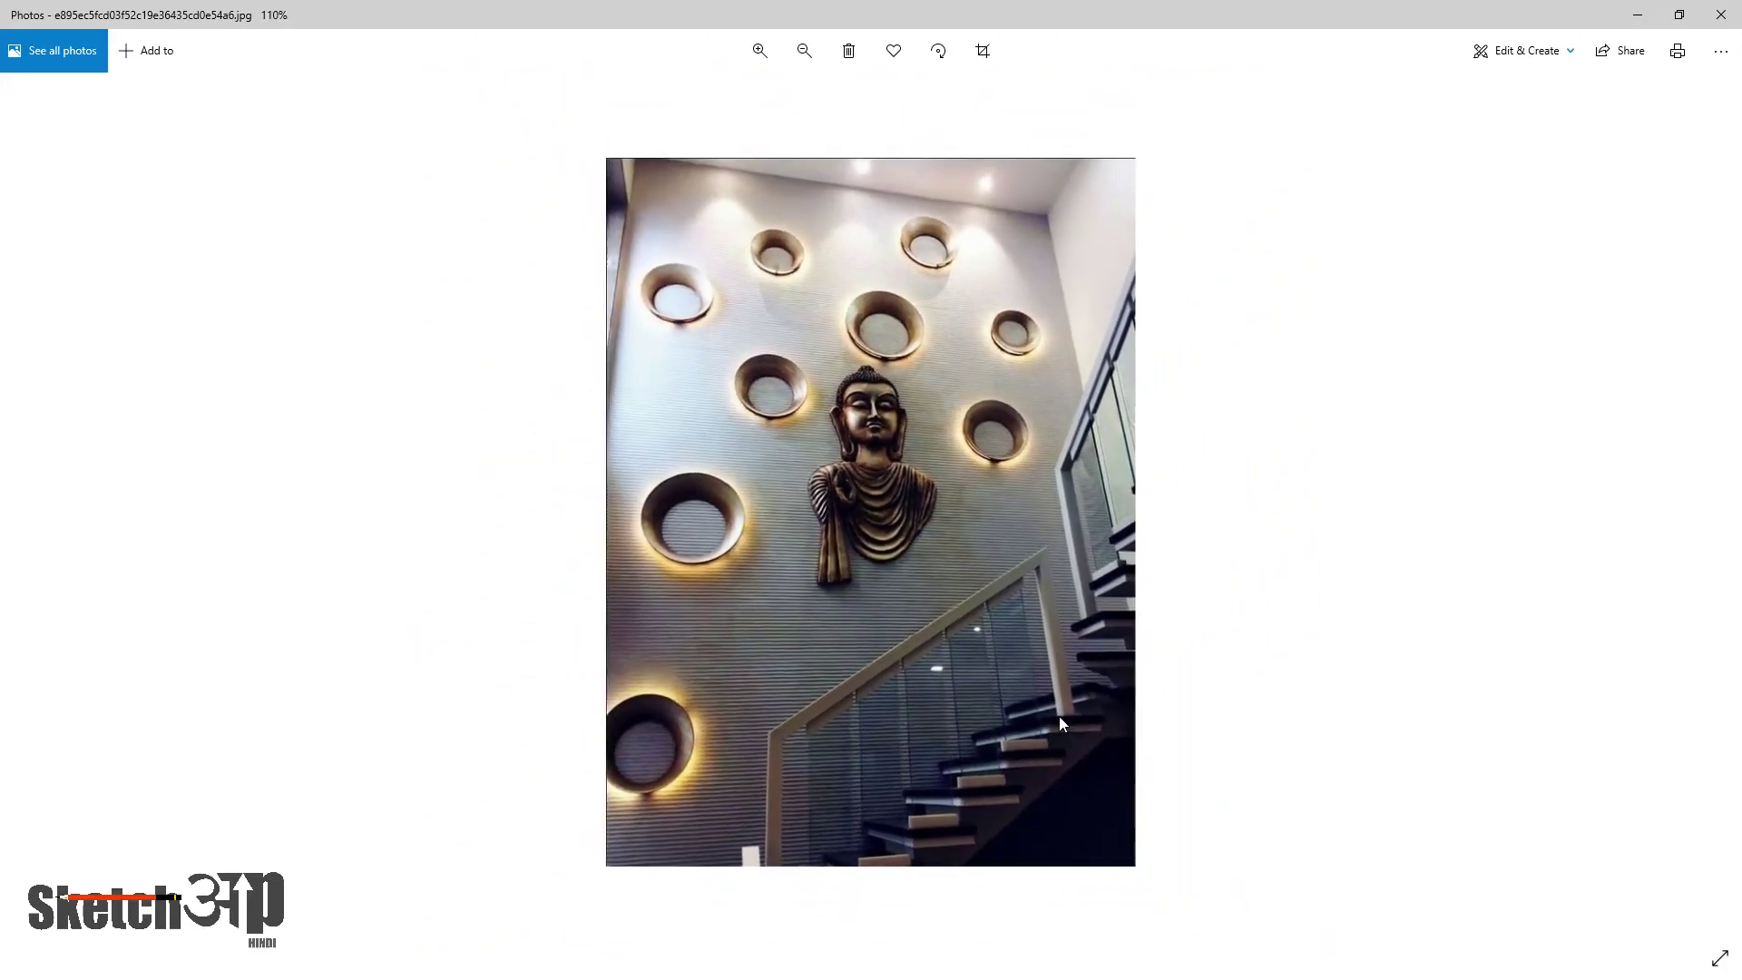
{"action": "scroll", "coordinate": [1060, 681], "scroll_direction": "down", "scroll_amount": 2}
{"action": "scroll", "coordinate": [1092, 687], "scroll_direction": "up", "scroll_amount": 2}
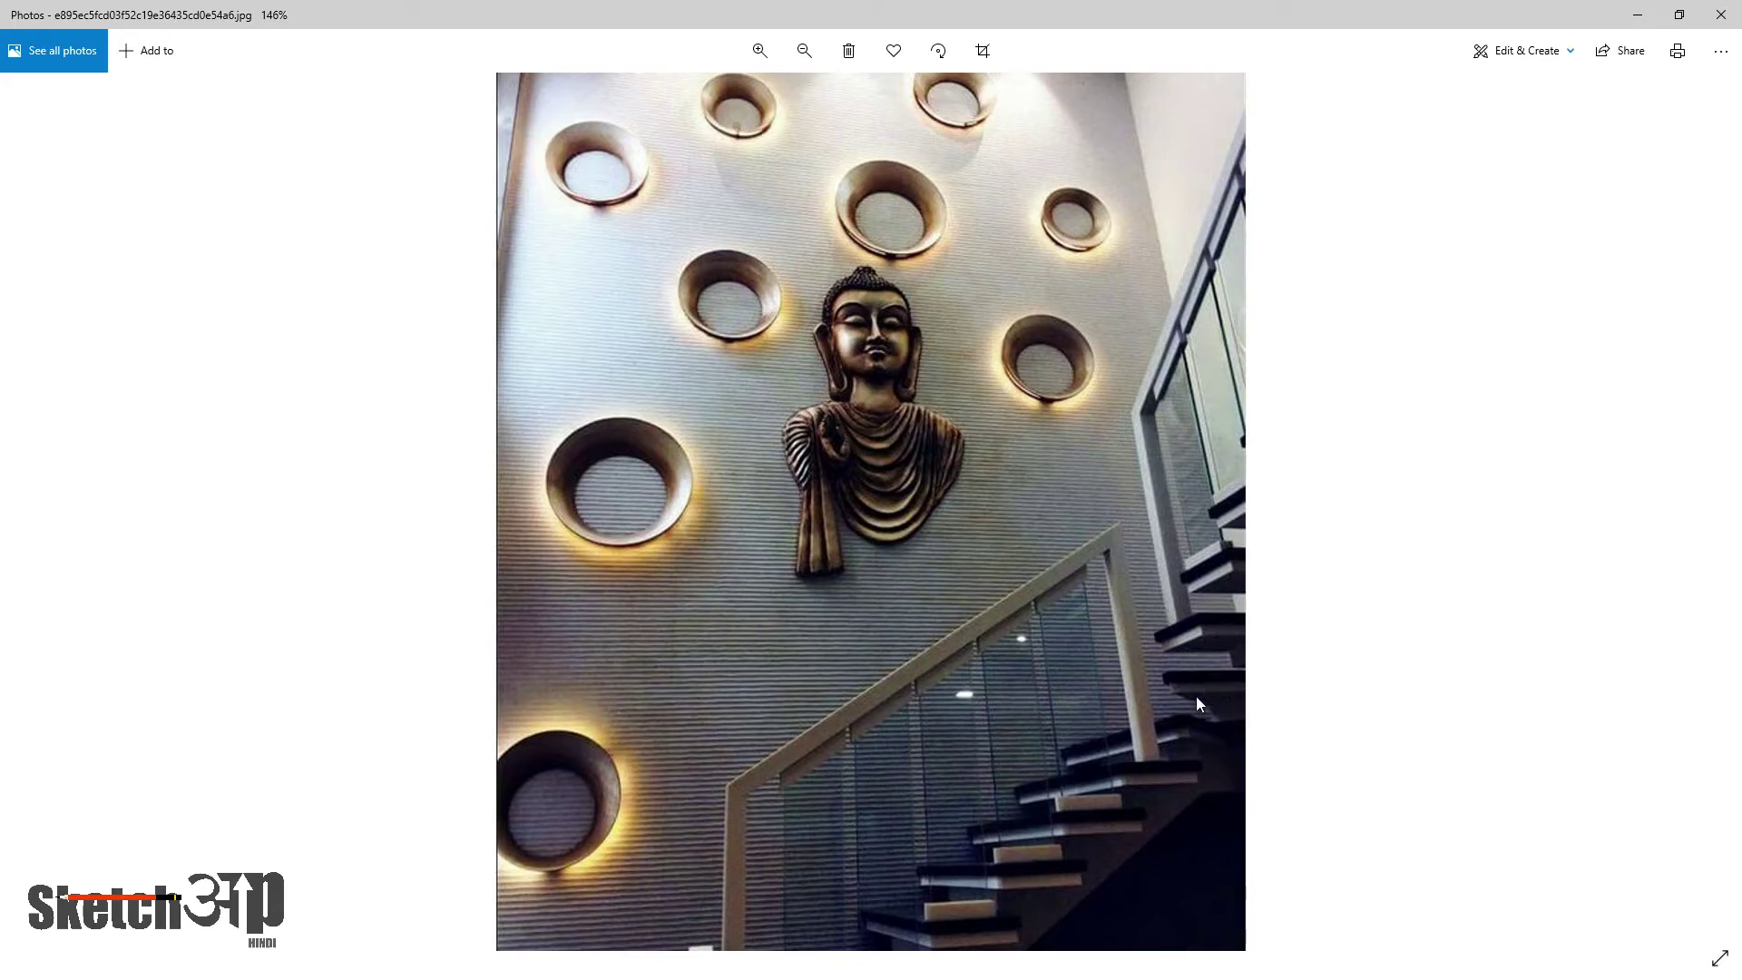
{"action": "scroll", "coordinate": [1216, 695], "scroll_direction": "down", "scroll_amount": 2}
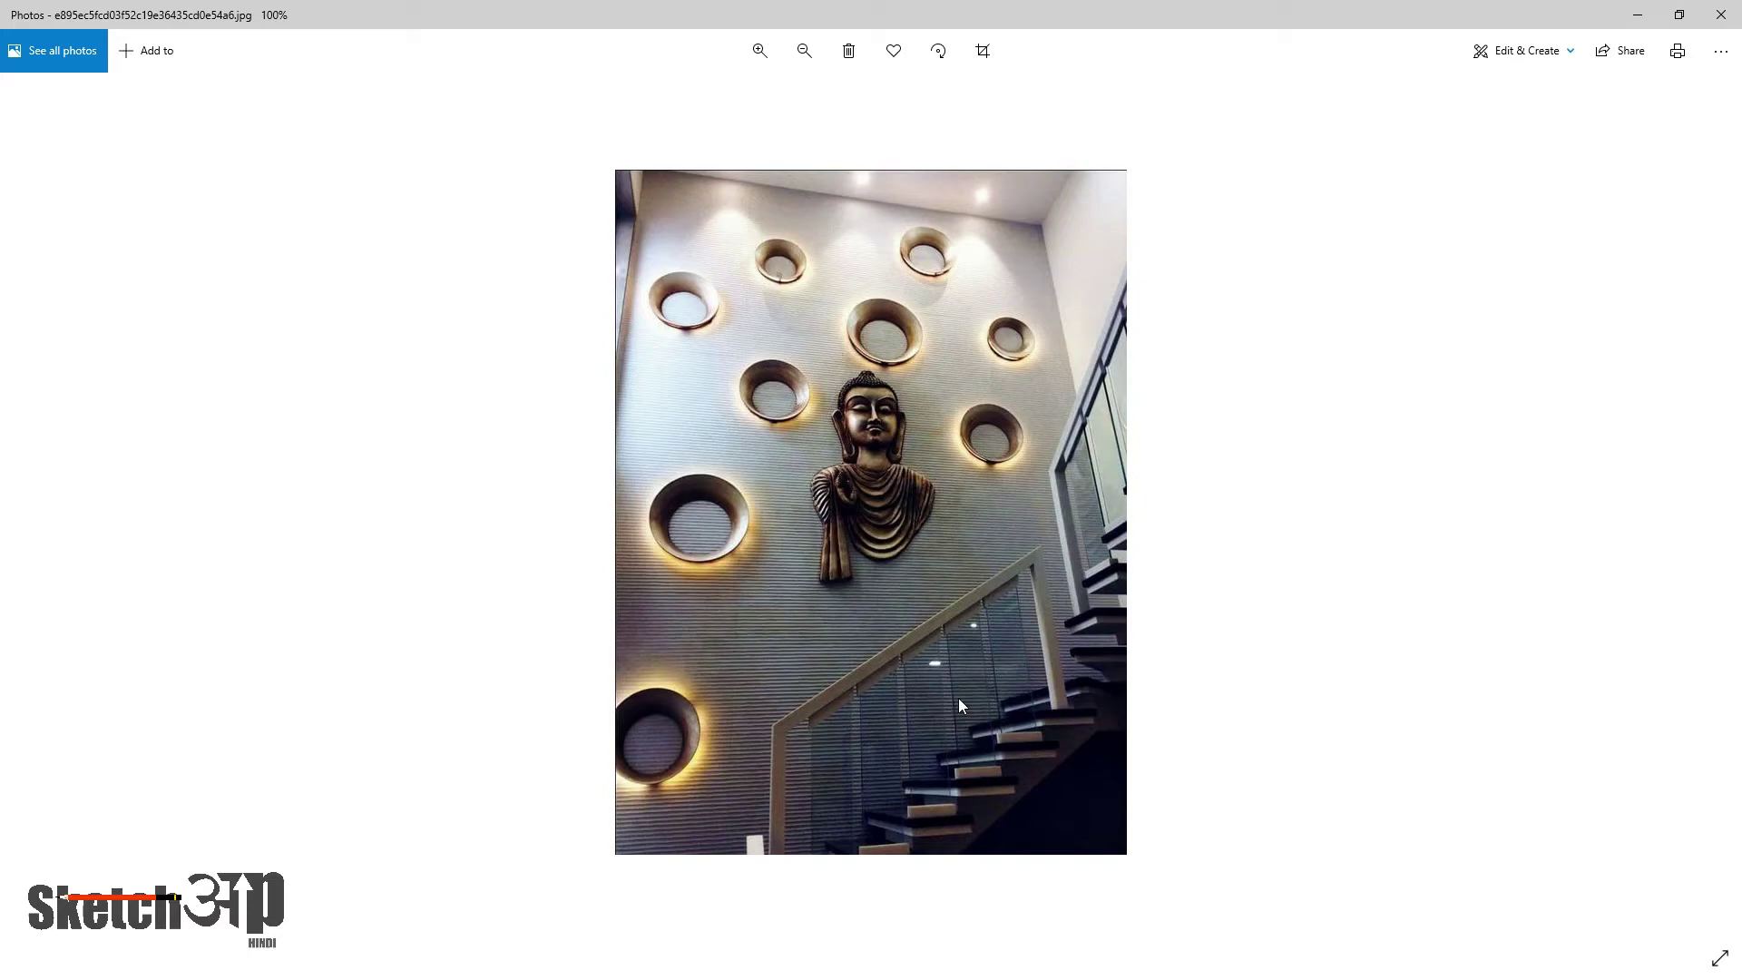
Switch back to SketchUp and inspect the horizontal-bar staircase's railing at the landing corner and along both flights
{"action": "key", "text": "alt+Tab"}
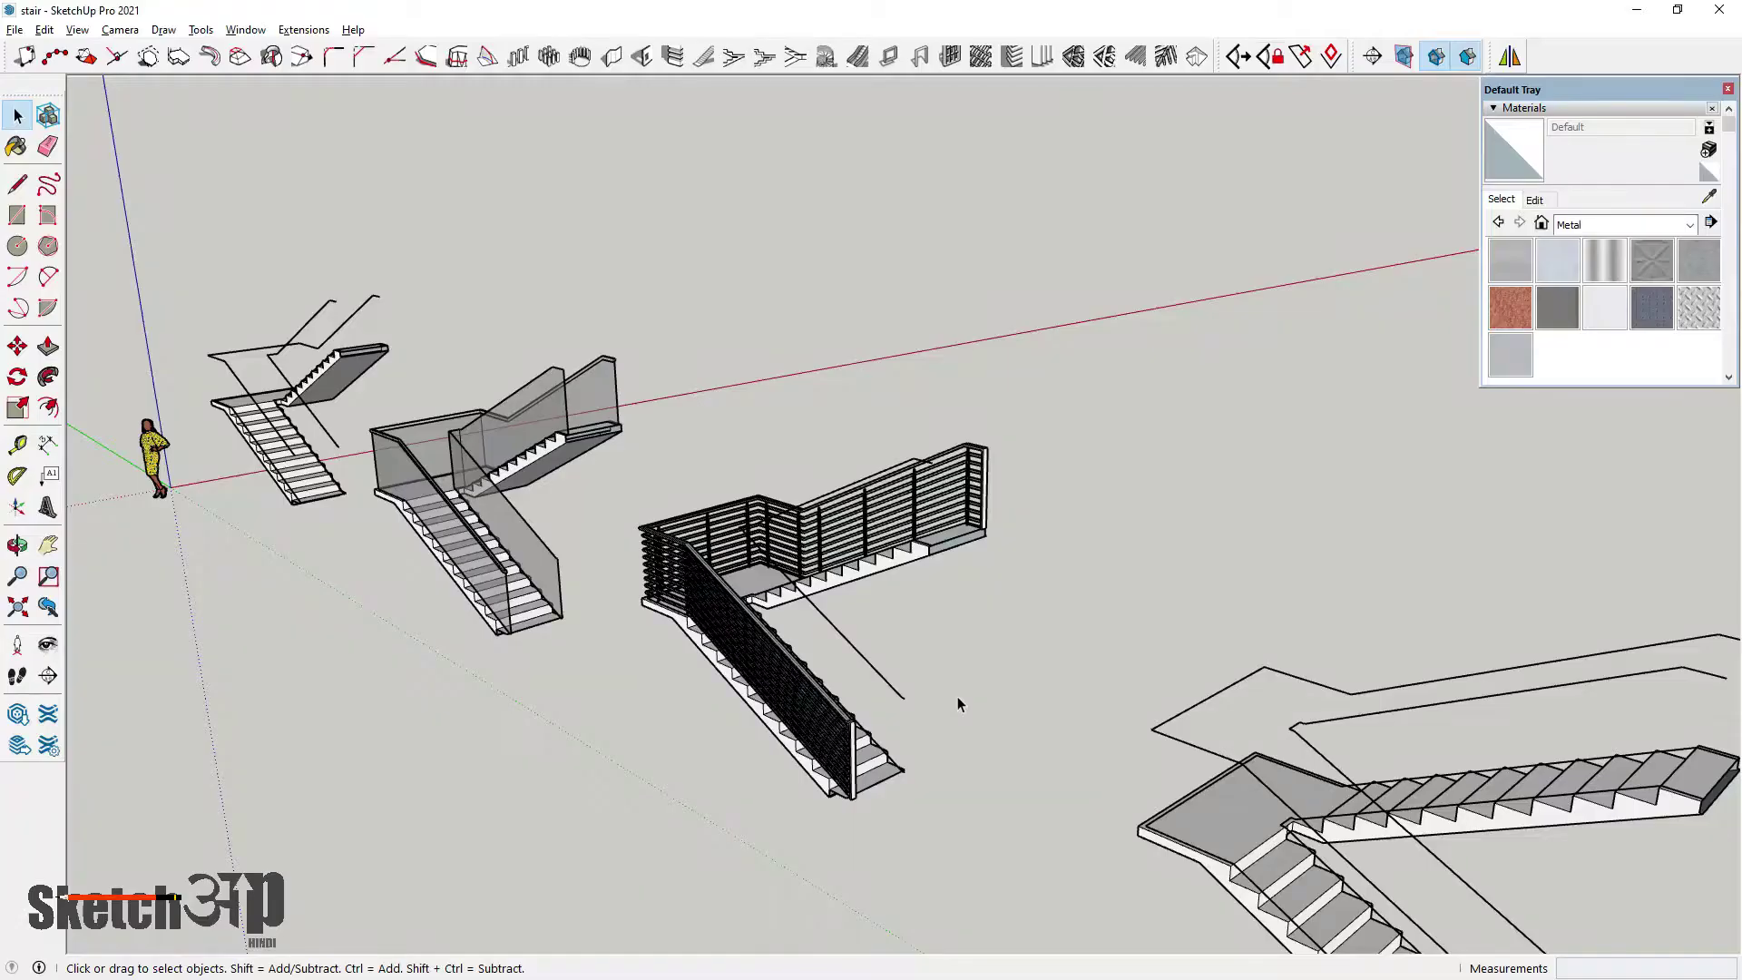
{"action": "scroll", "coordinate": [768, 679], "scroll_direction": "up", "scroll_amount": 2}
{"action": "mouse_move", "coordinate": [768, 679]}
{"action": "middle_mouse_down"}
{"action": "mouse_move", "coordinate": [856, 590]}
{"action": "mouse_move", "coordinate": [857, 622]}
{"action": "middle_mouse_up"}
{"action": "scroll", "coordinate": [857, 621], "scroll_direction": "up", "scroll_amount": 4}
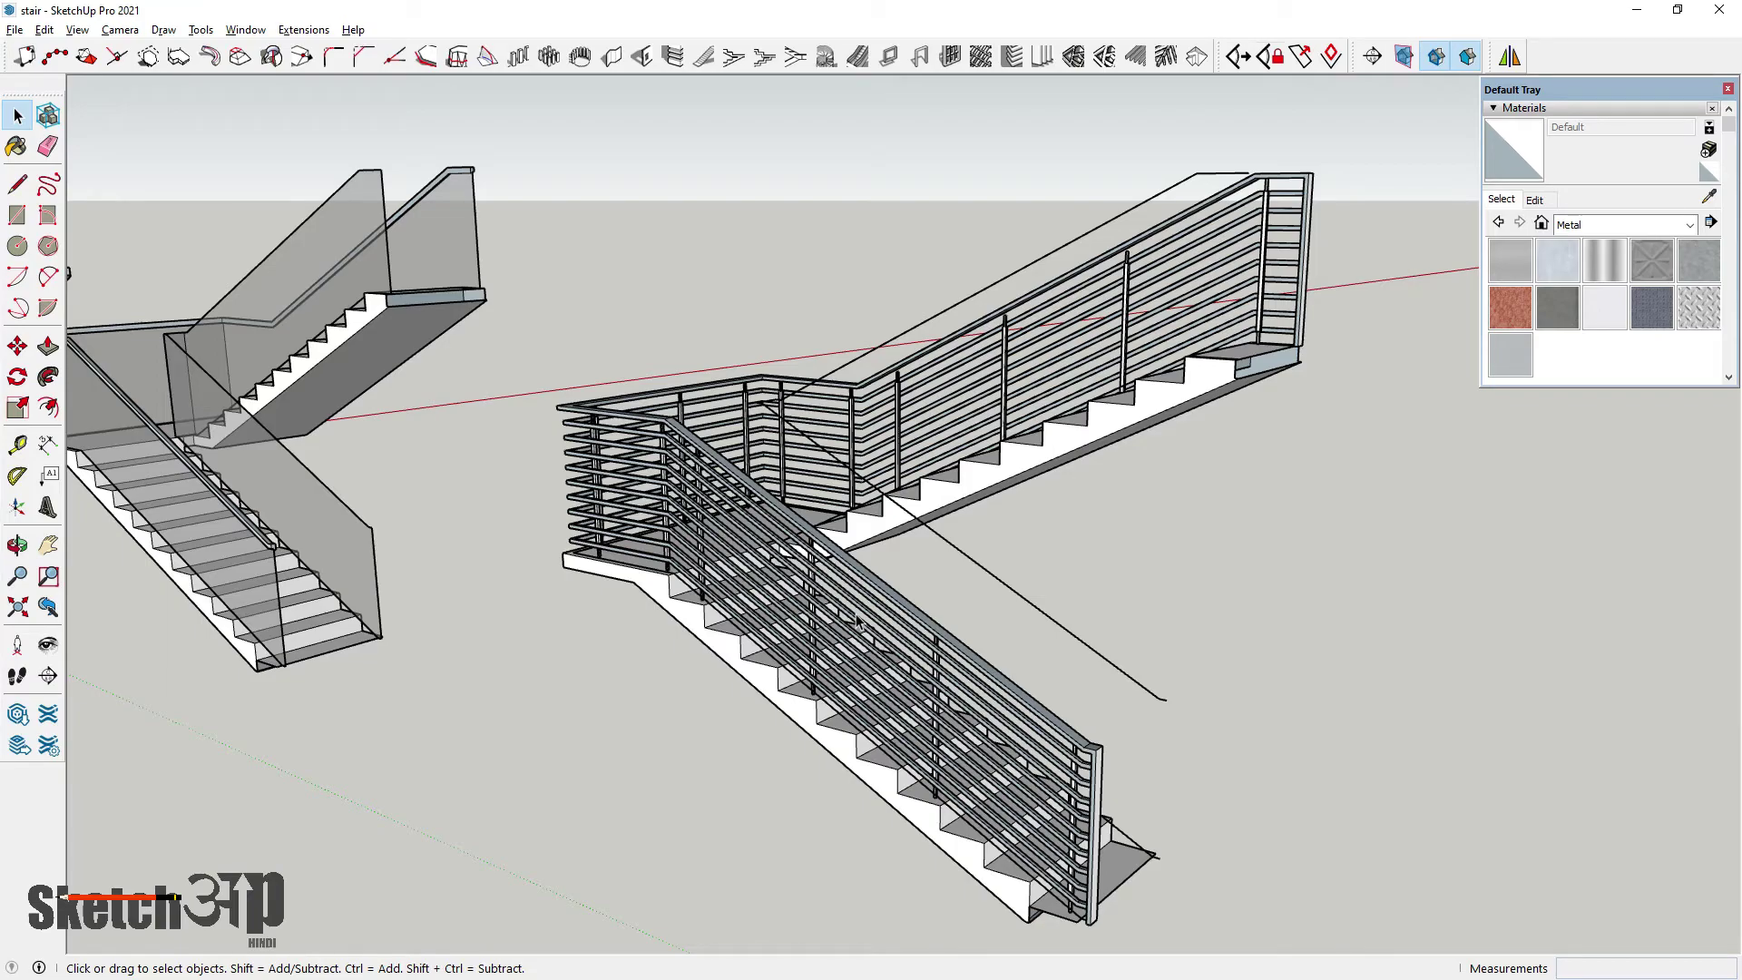
{"action": "scroll", "coordinate": [857, 621], "scroll_direction": "down", "scroll_amount": 3}
{"action": "middle_click_drag", "start_coordinate": [857, 621], "coordinate": [790, 562]}
{"action": "scroll", "coordinate": [790, 563], "scroll_direction": "up", "scroll_amount": 6}
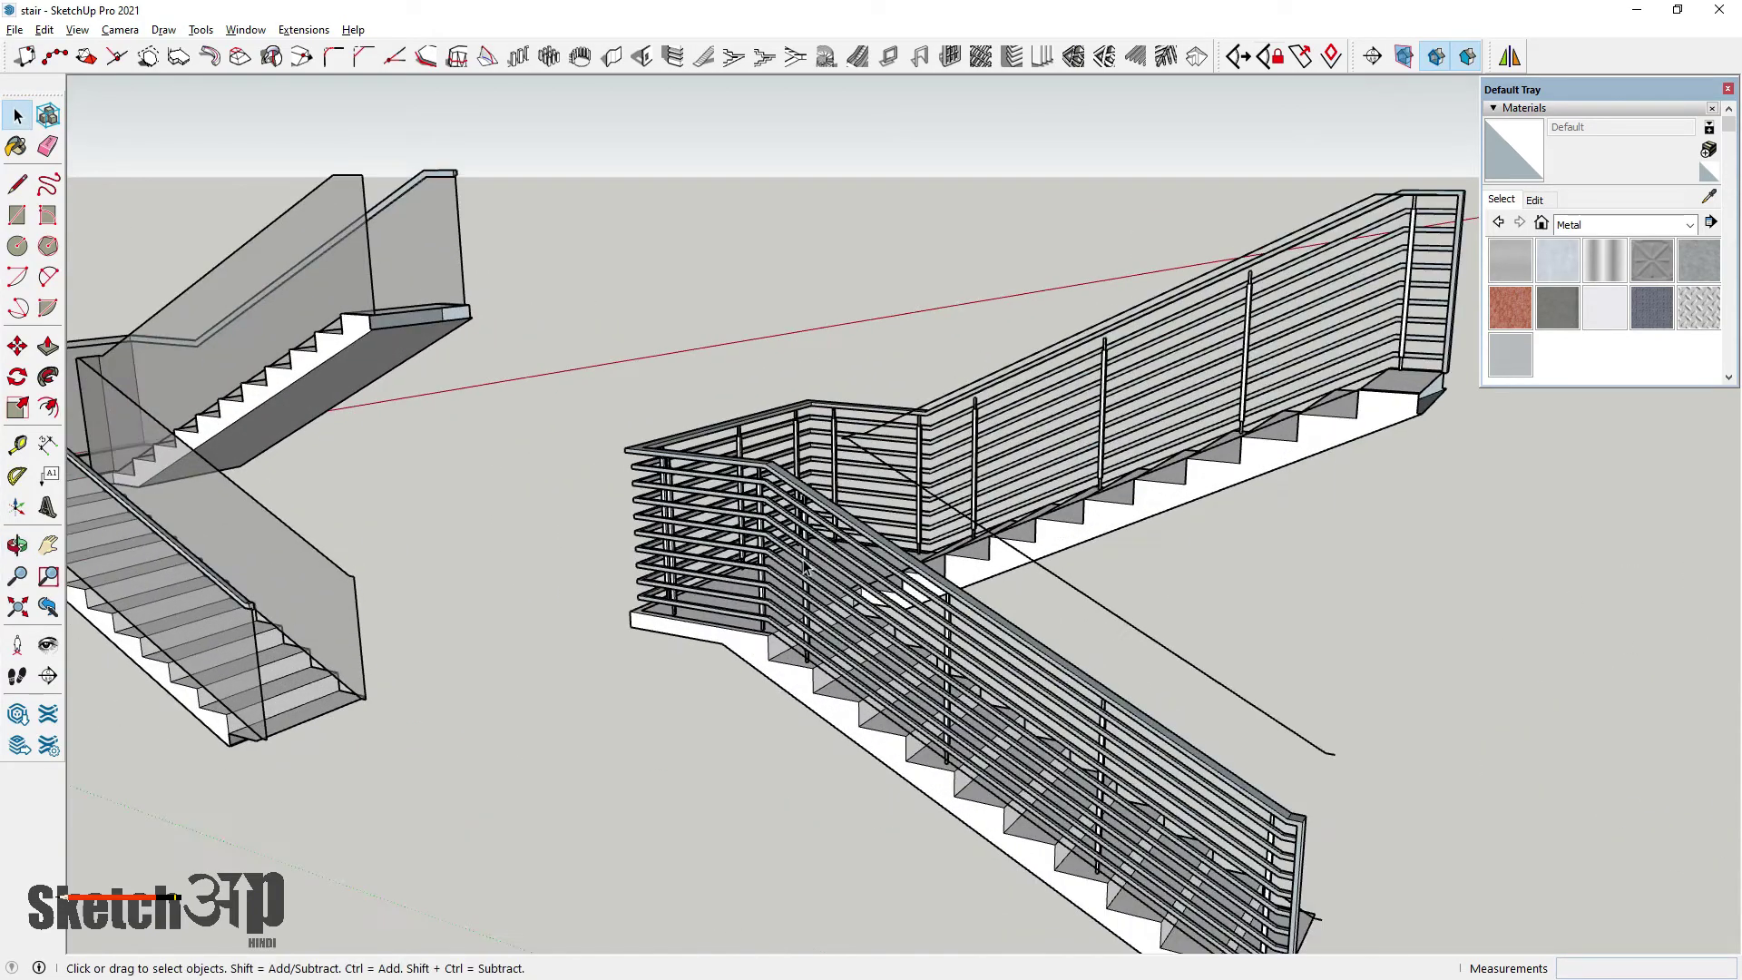
{"action": "scroll", "coordinate": [790, 555], "scroll_direction": "up", "scroll_amount": 3}
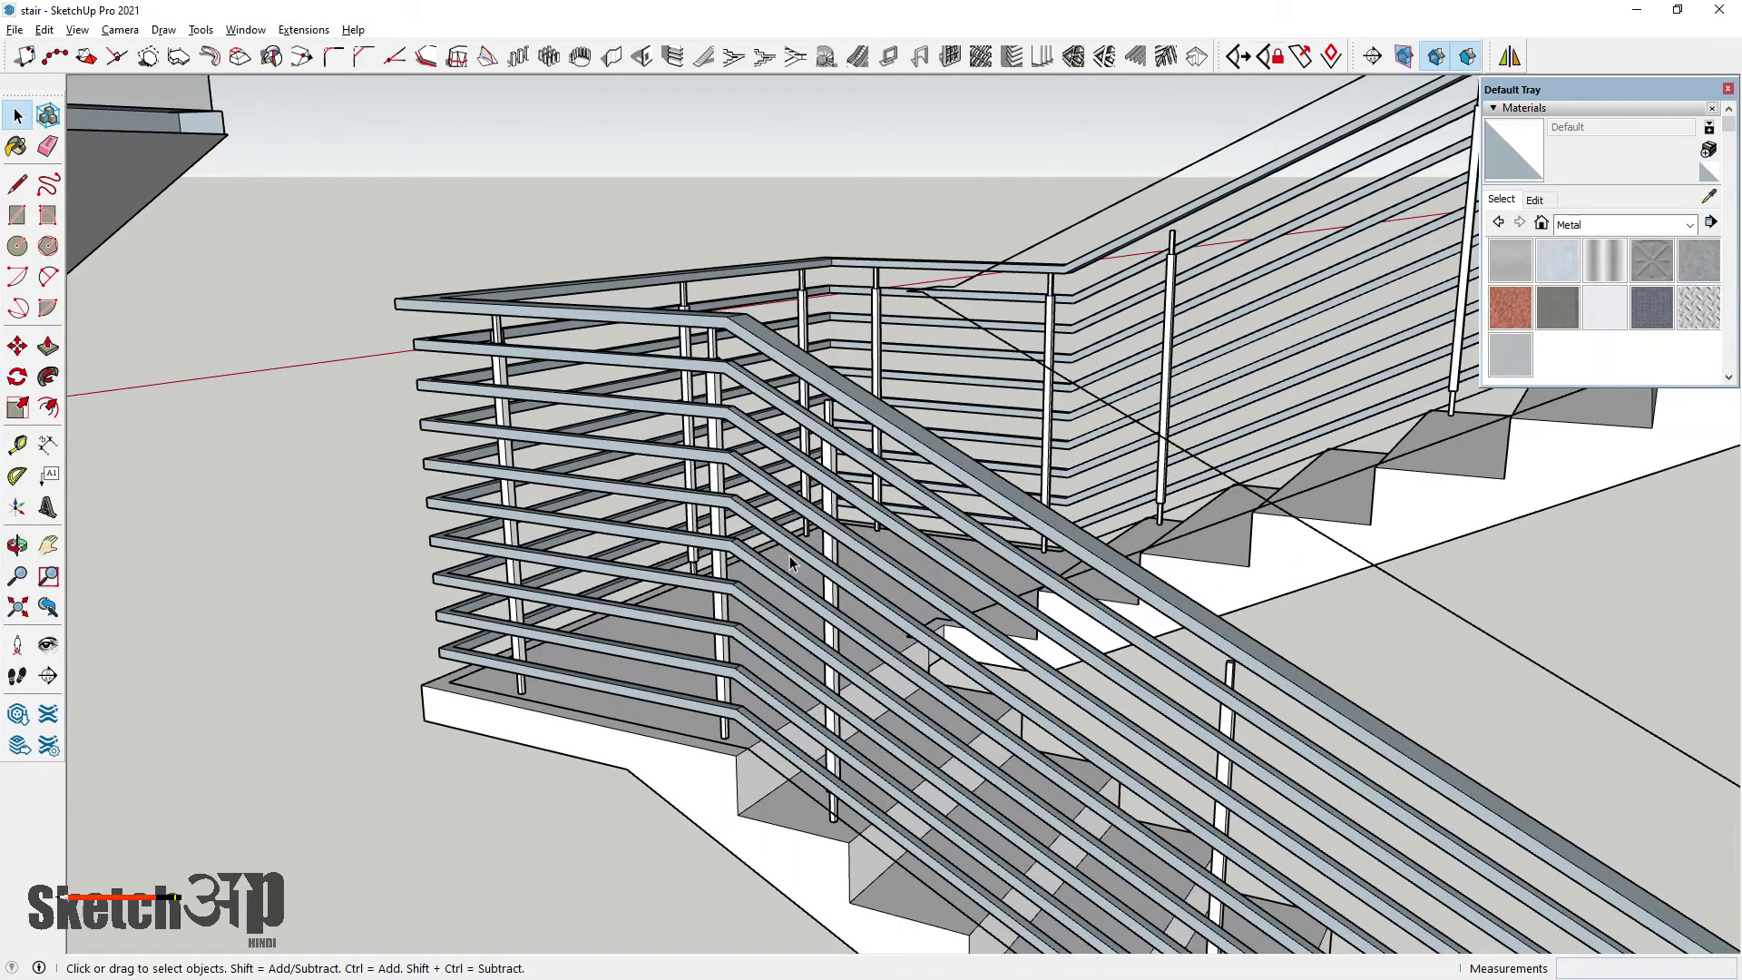
{"action": "scroll", "coordinate": [833, 557], "scroll_direction": "down", "scroll_amount": 5}
{"action": "scroll", "coordinate": [832, 550], "scroll_direction": "down", "scroll_amount": 4}
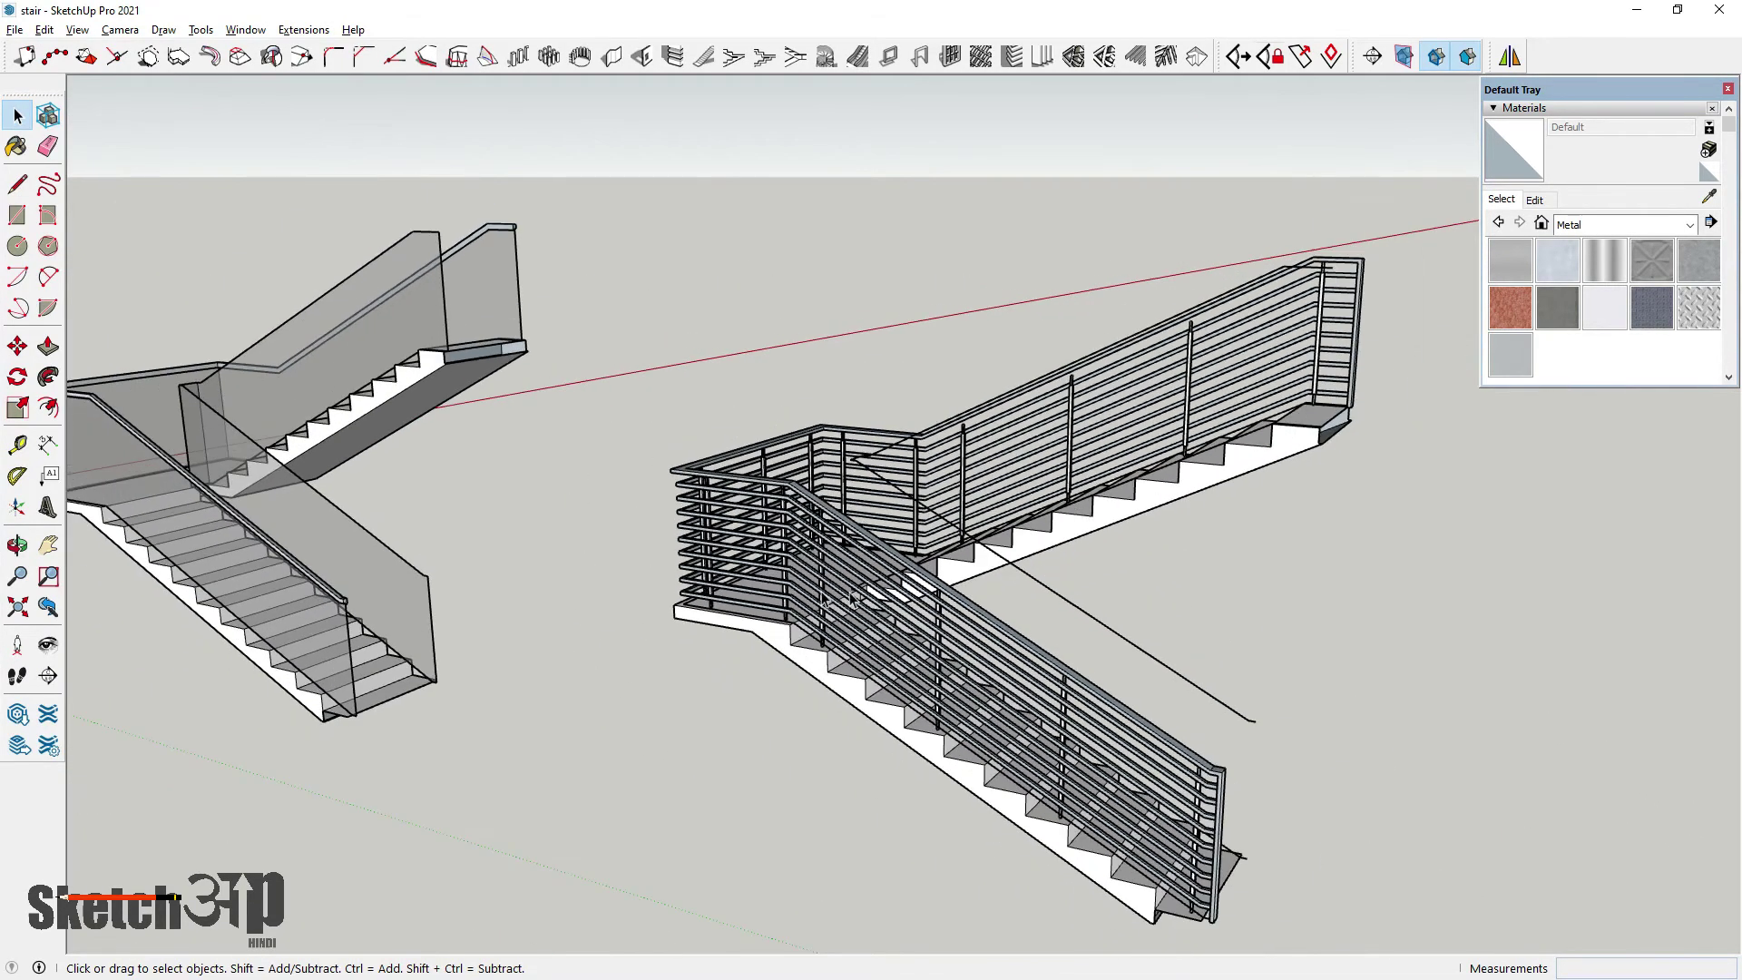
{"action": "scroll", "coordinate": [864, 574], "scroll_direction": "down", "scroll_amount": 2}
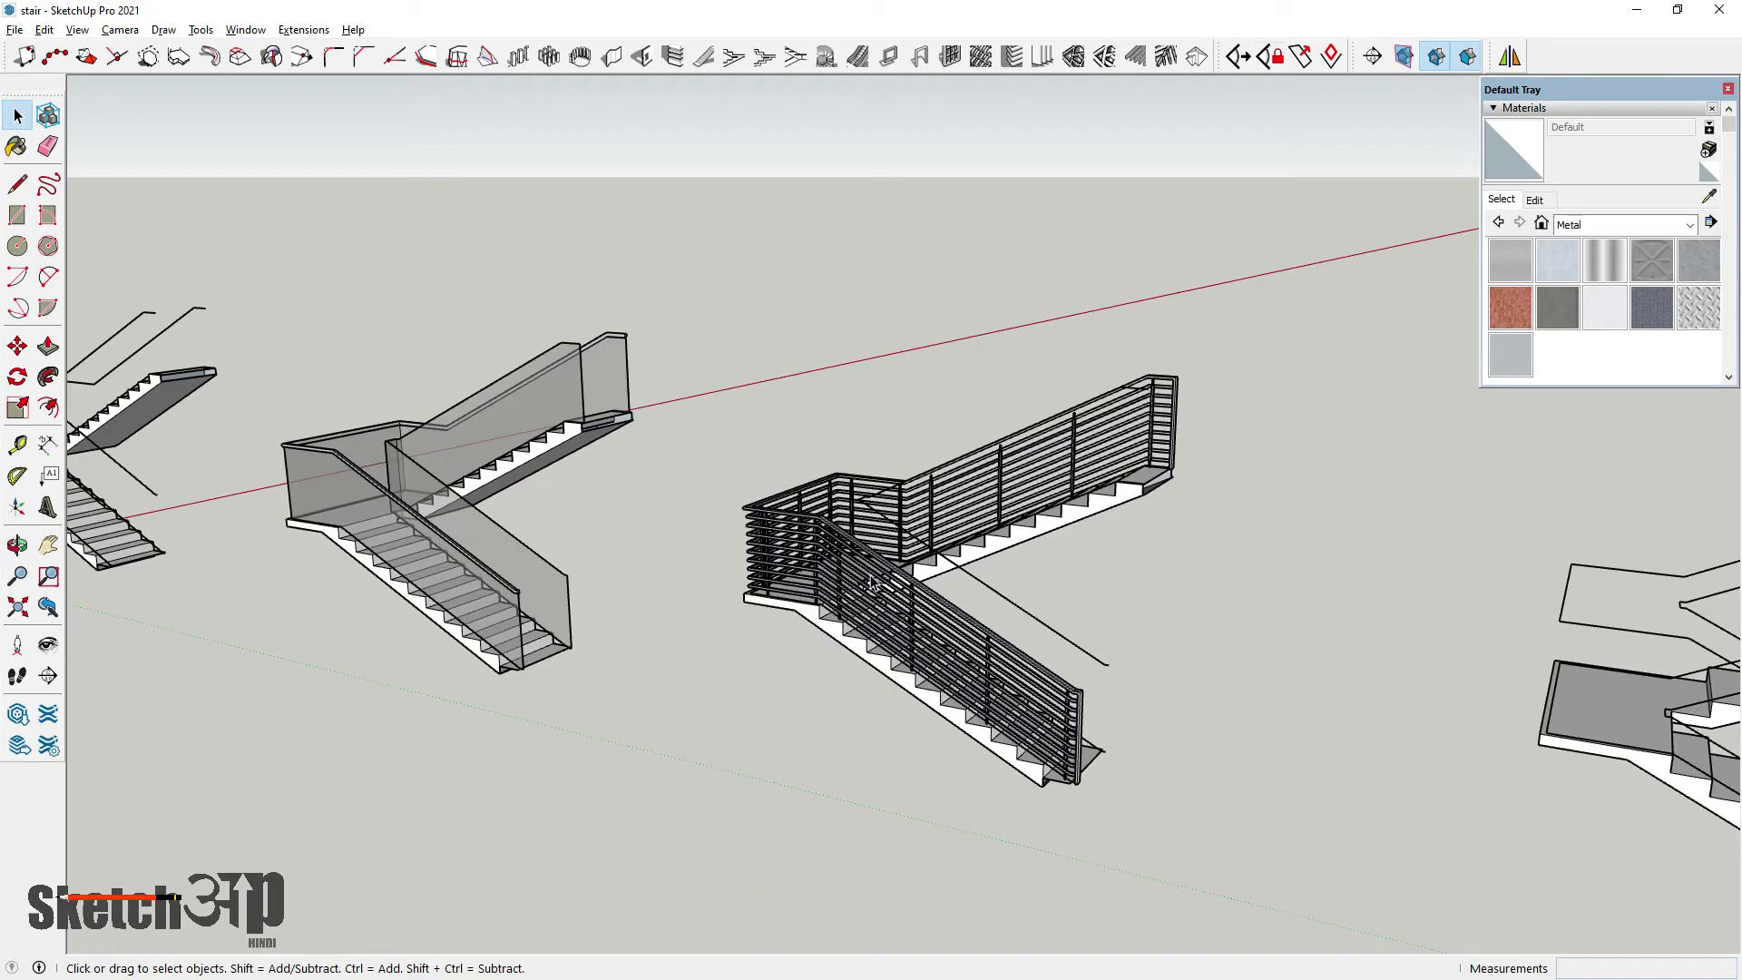
Examine the glass-railing staircase and compare it with the bar-railing one and the unfinished staircases in the row
{"action": "scroll", "coordinate": [871, 583], "scroll_direction": "down", "scroll_amount": 2}
{"action": "scroll", "coordinate": [544, 519], "scroll_direction": "up", "scroll_amount": 6}
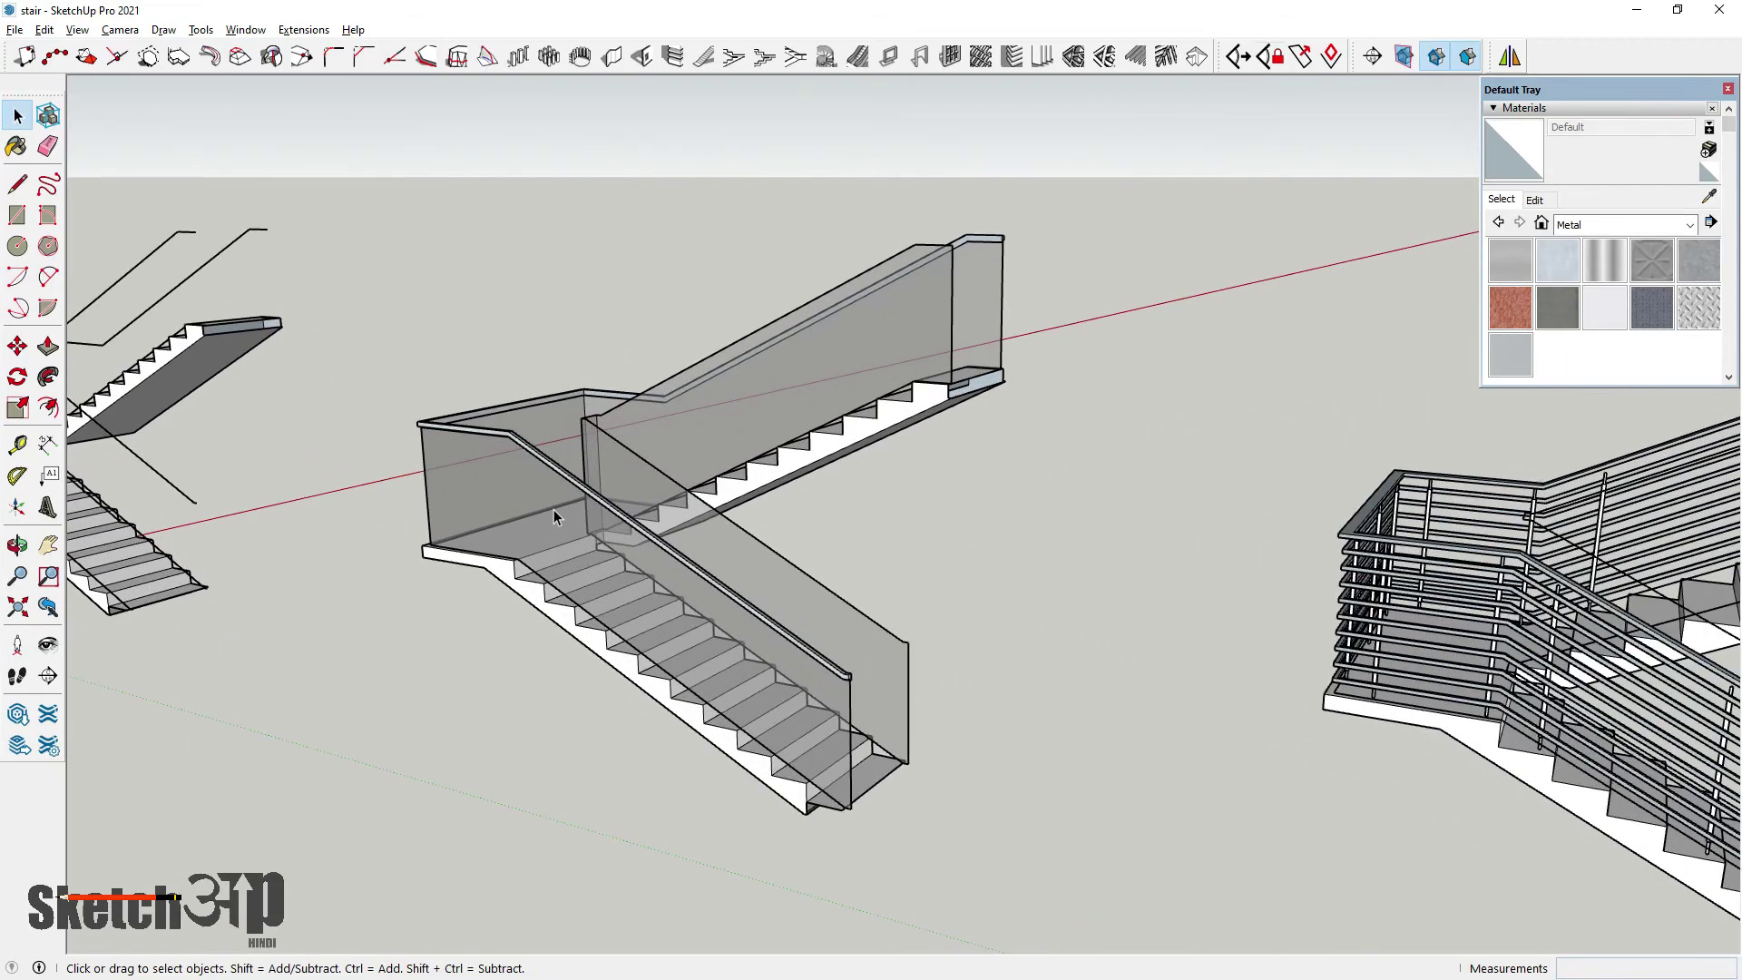
{"action": "scroll", "coordinate": [636, 562], "scroll_direction": "down", "scroll_amount": 5}
{"action": "middle_click_drag", "start_coordinate": [694, 601], "coordinate": [668, 642]}
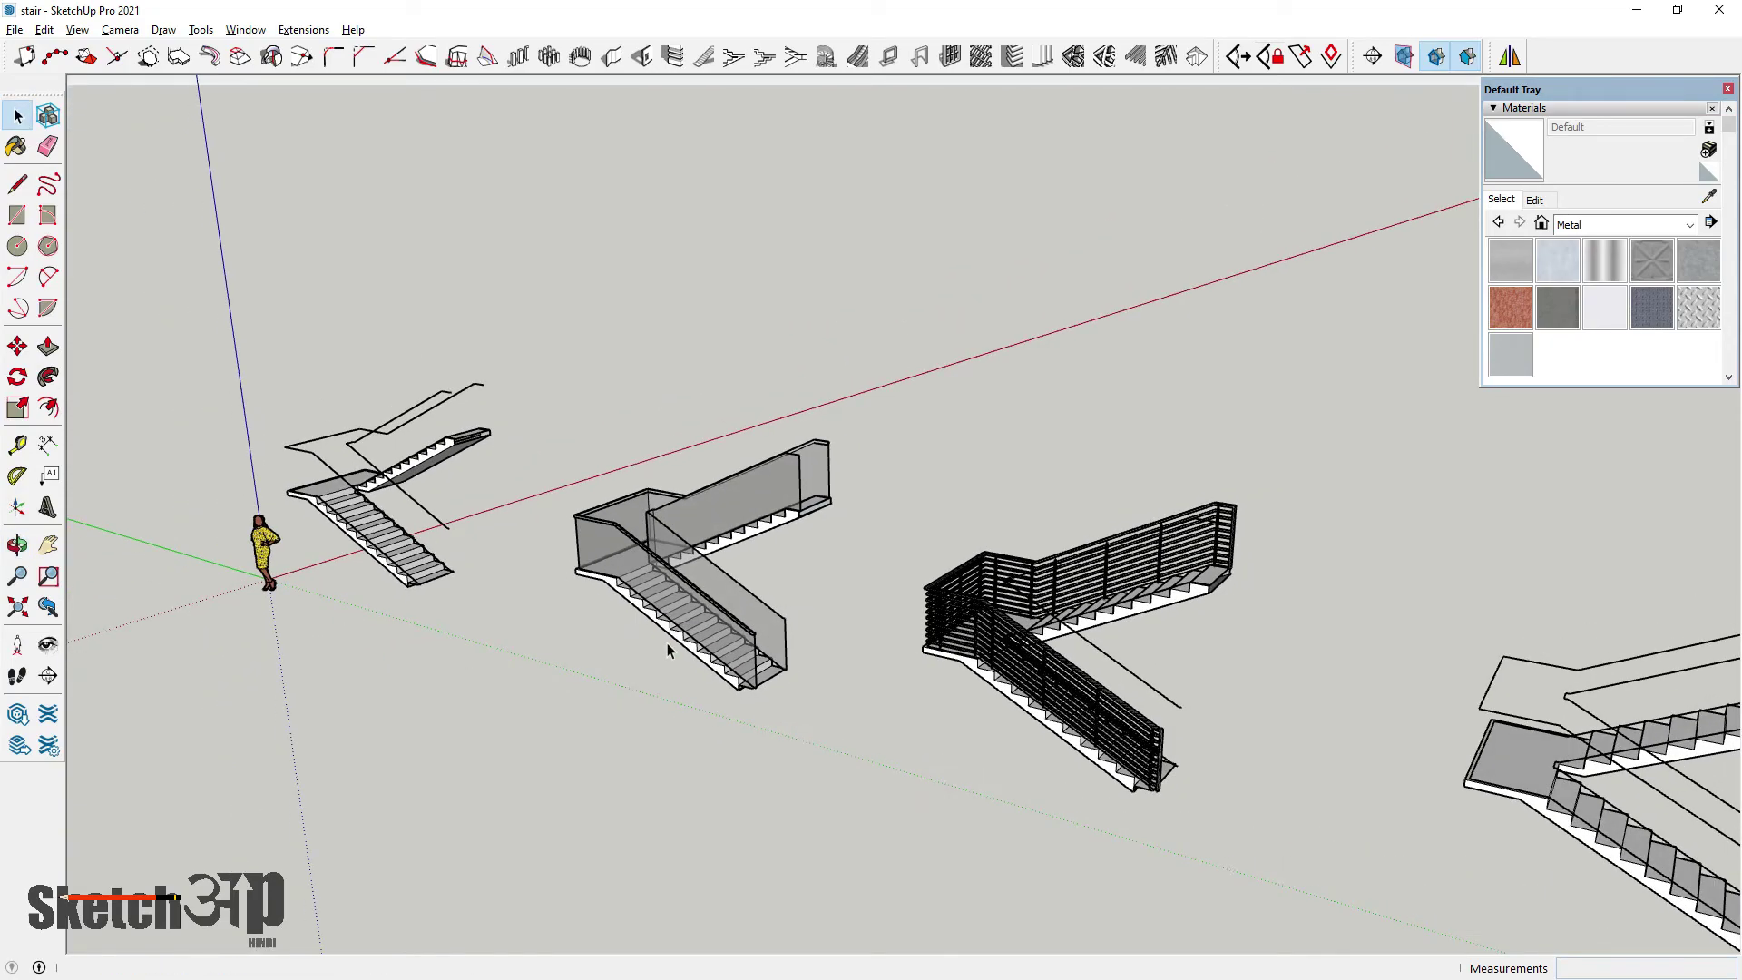
{"action": "scroll", "coordinate": [1052, 721], "scroll_direction": "up", "scroll_amount": 2}
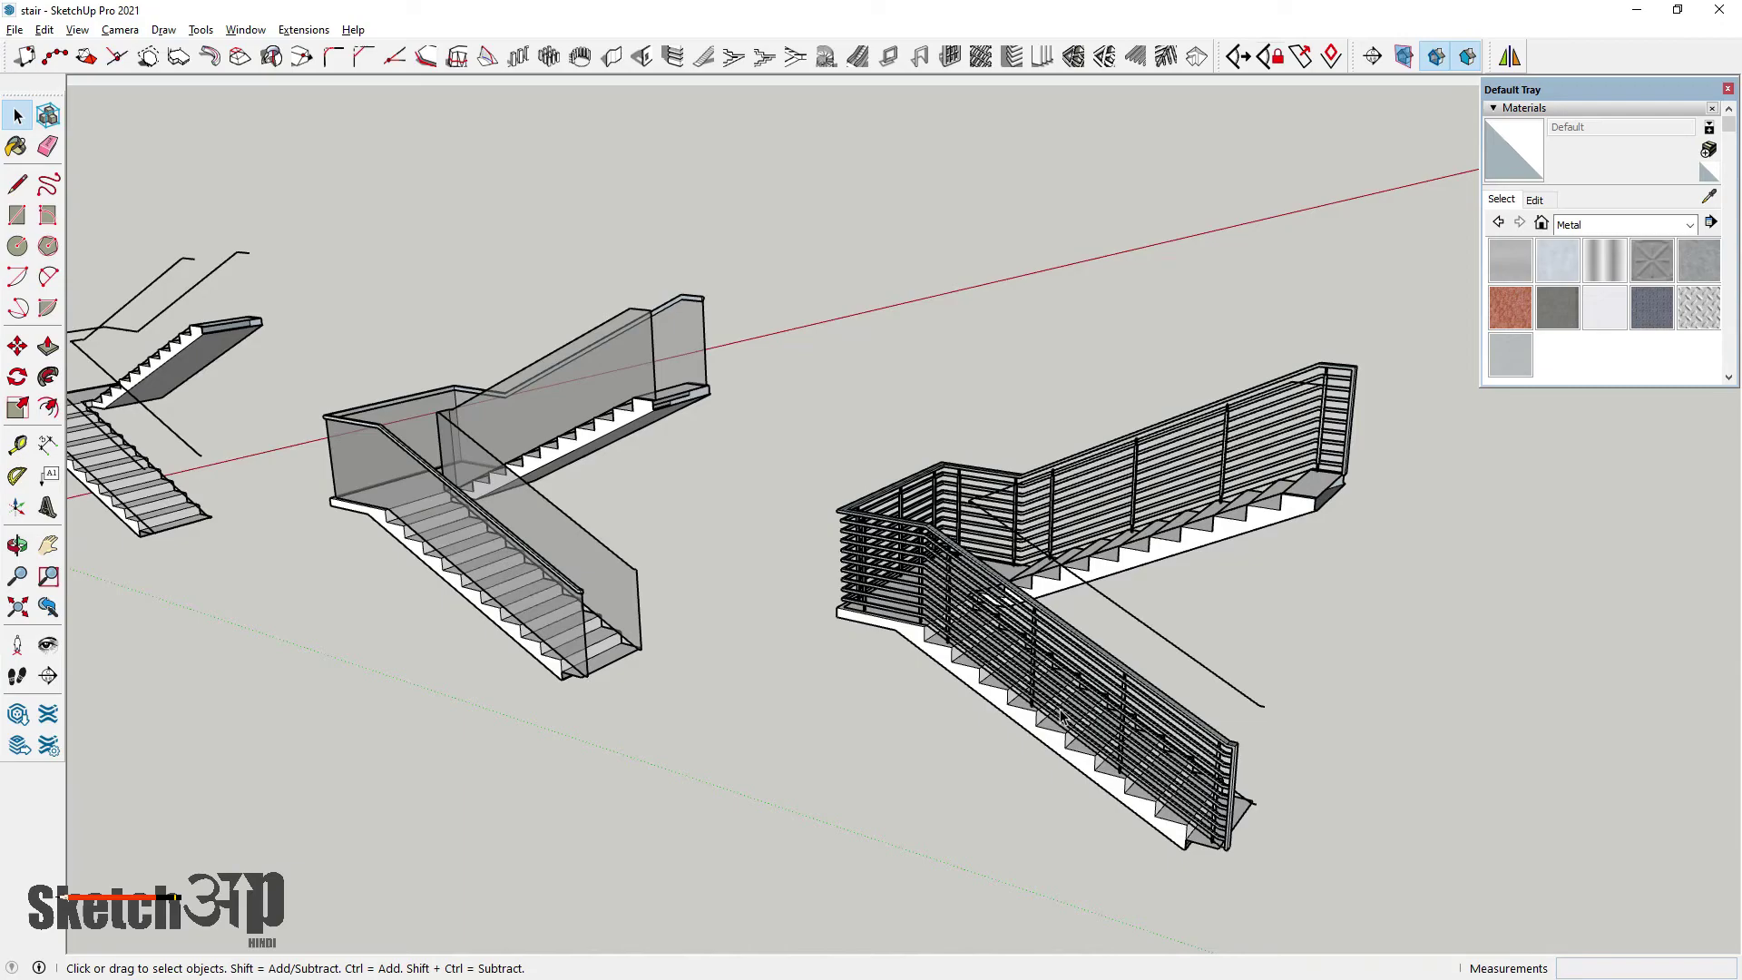
{"action": "scroll", "coordinate": [1063, 703], "scroll_direction": "down", "scroll_amount": 3}
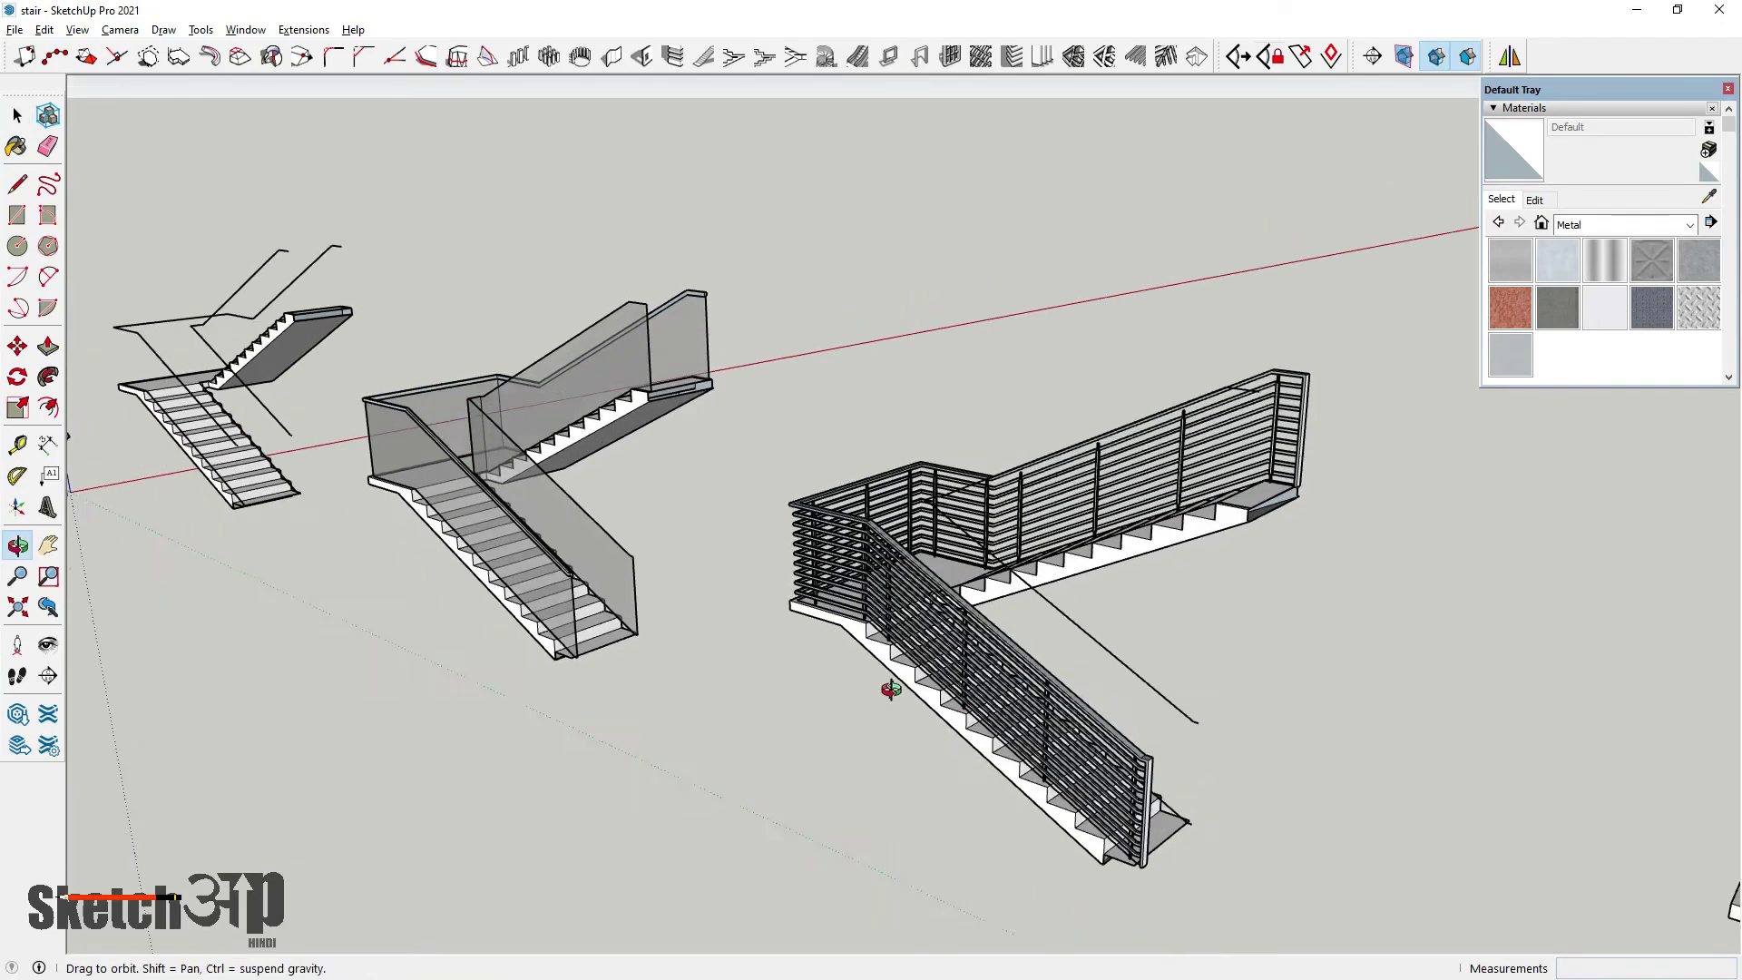
{"action": "middle_click_drag", "start_coordinate": [1065, 667], "coordinate": [899, 524]}
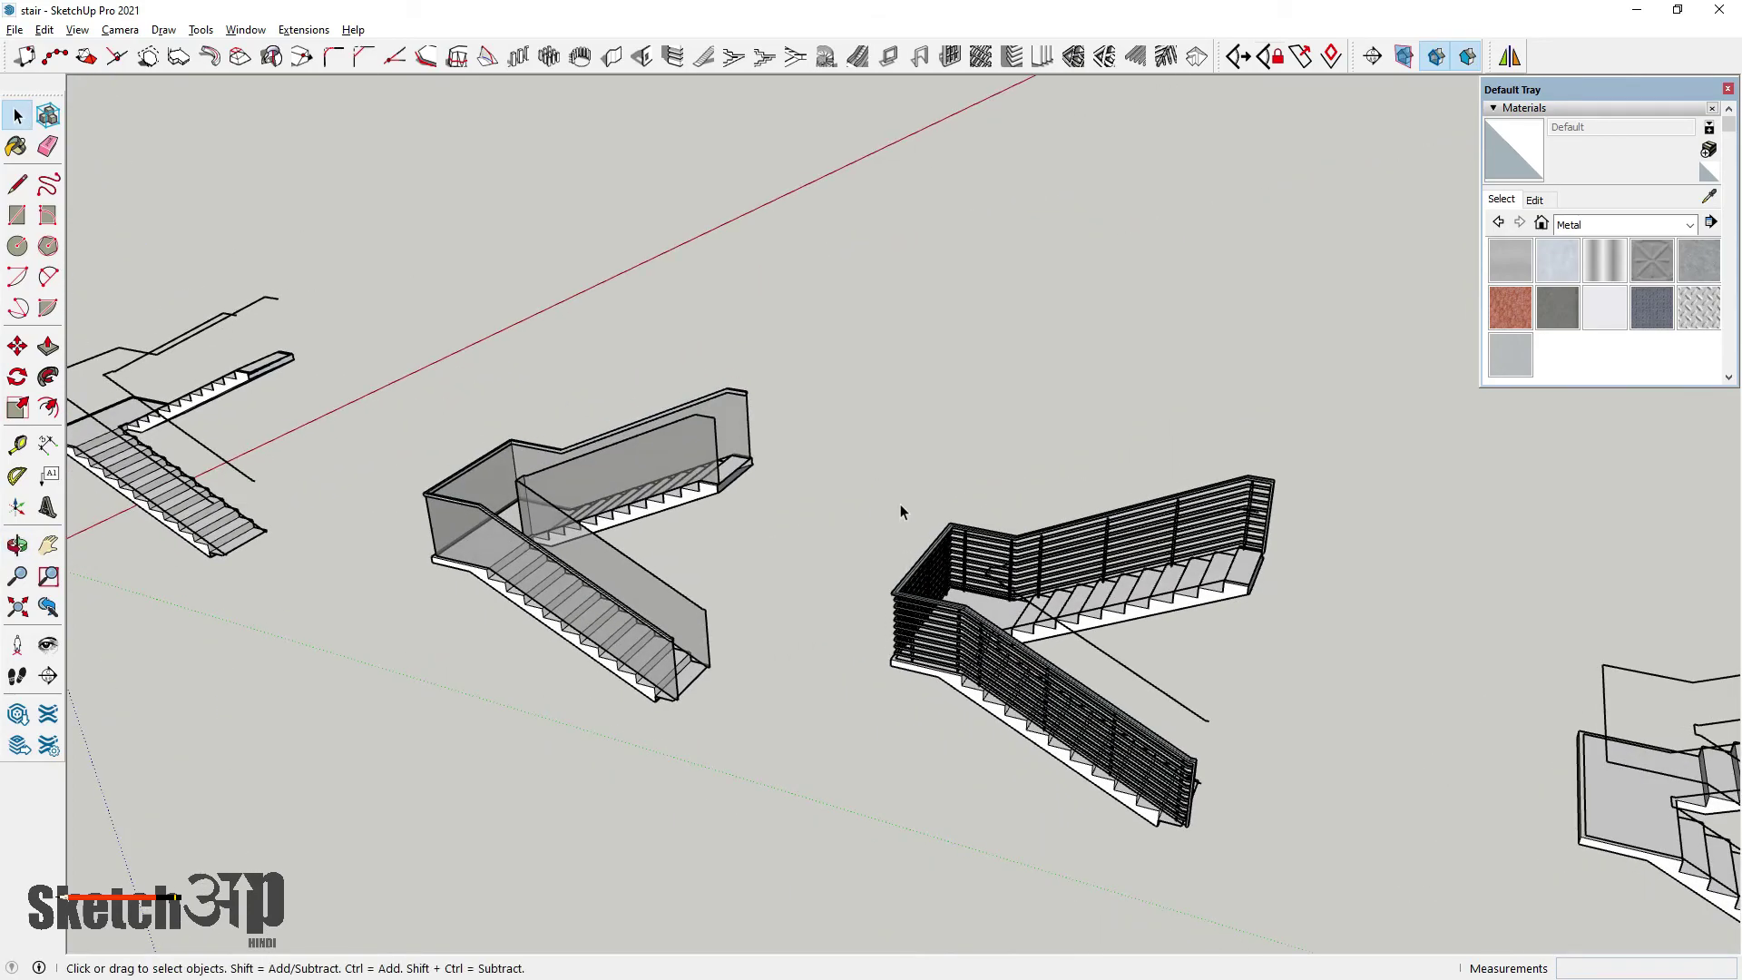
{"action": "scroll", "coordinate": [900, 503], "scroll_direction": "down", "scroll_amount": 2}
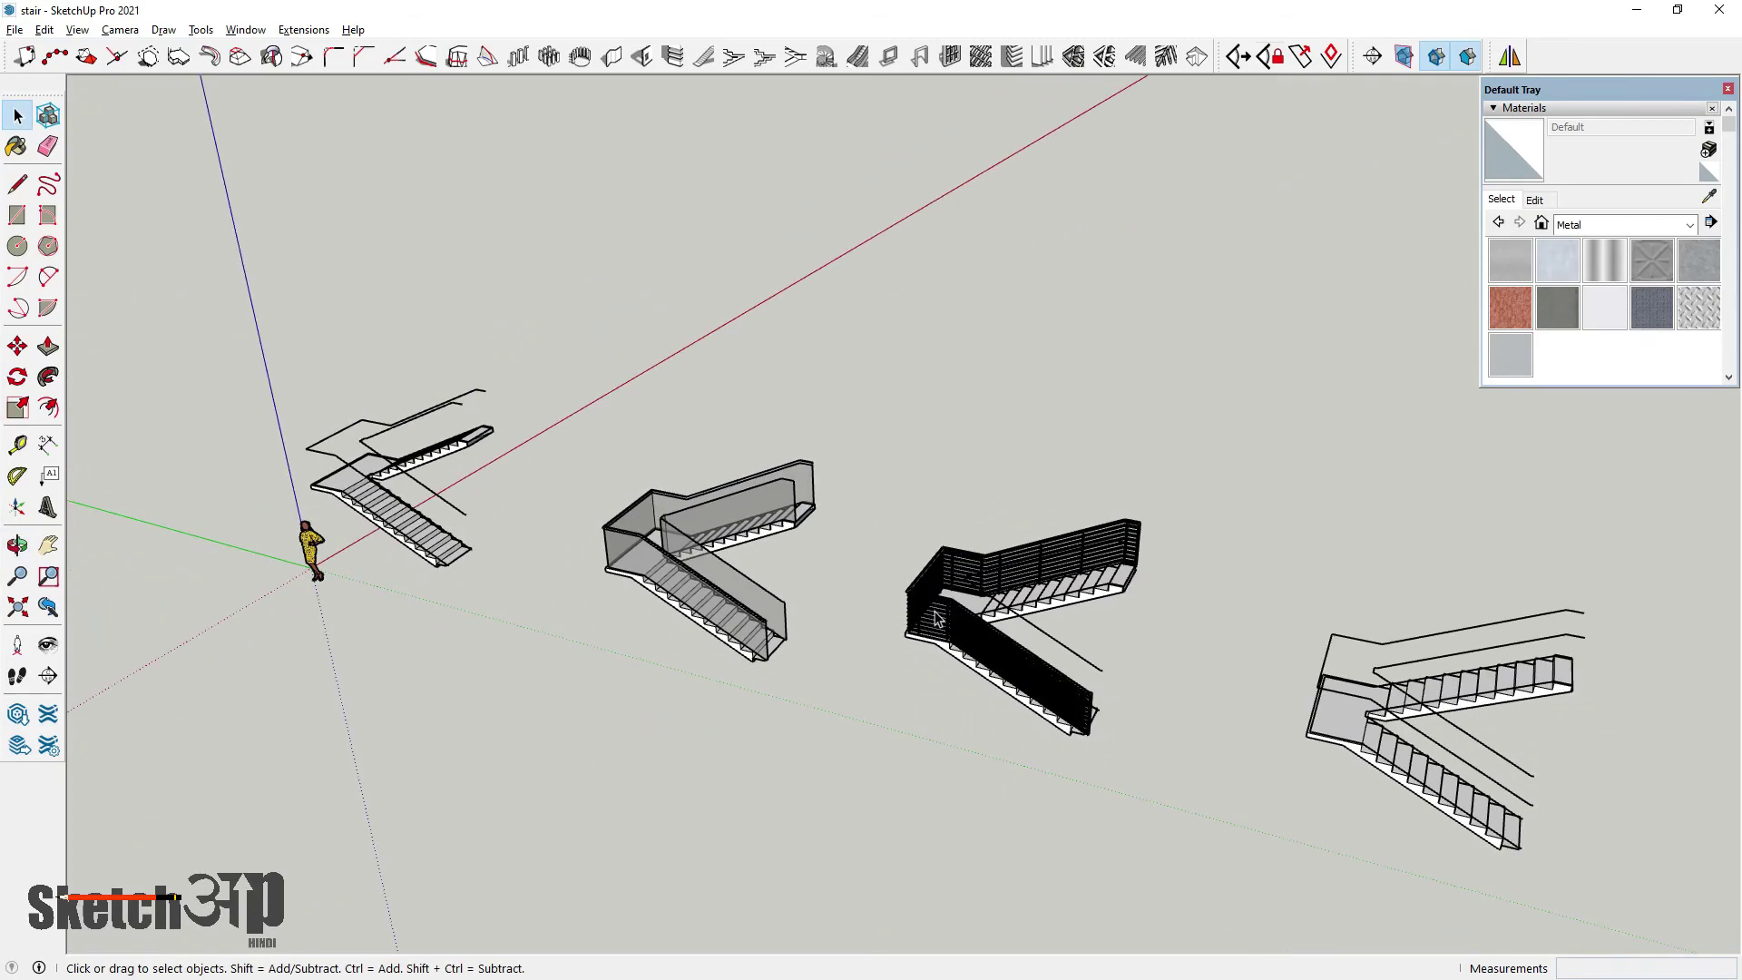